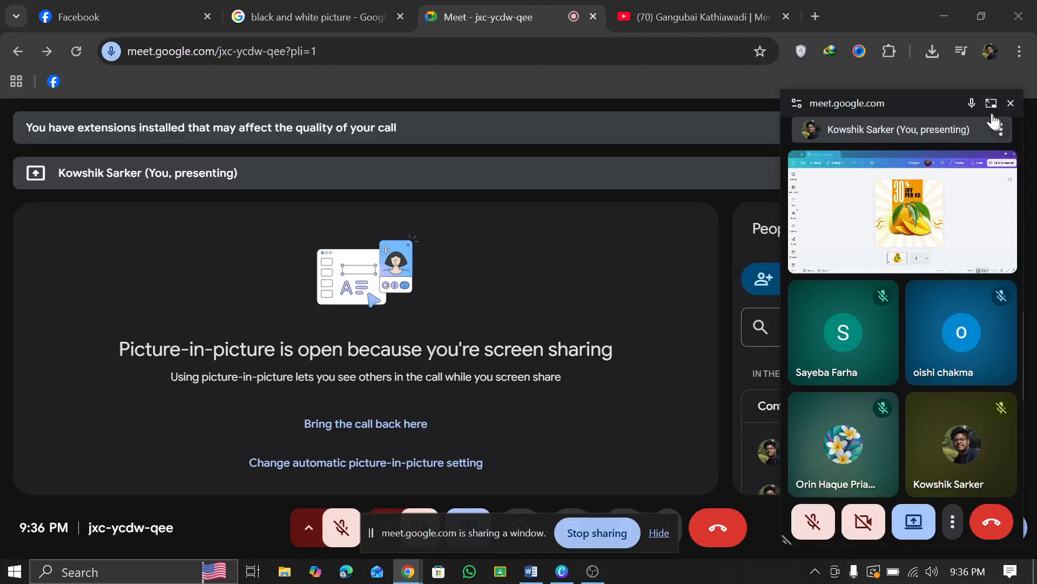
- Bring the Meet call back, share the screen anyway, and unmute the microphone
click(991, 103)
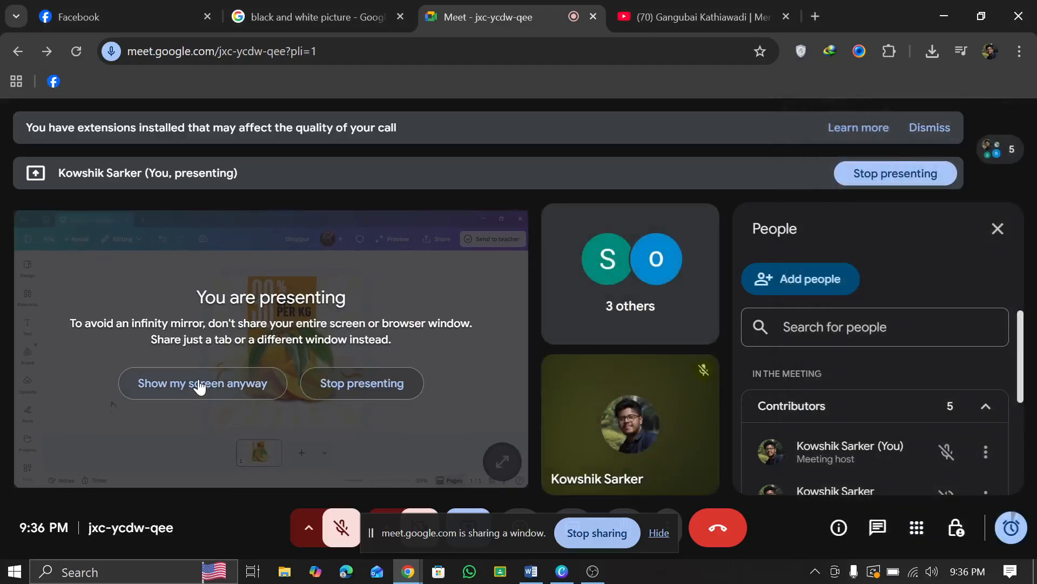
click(202, 385)
click(343, 530)
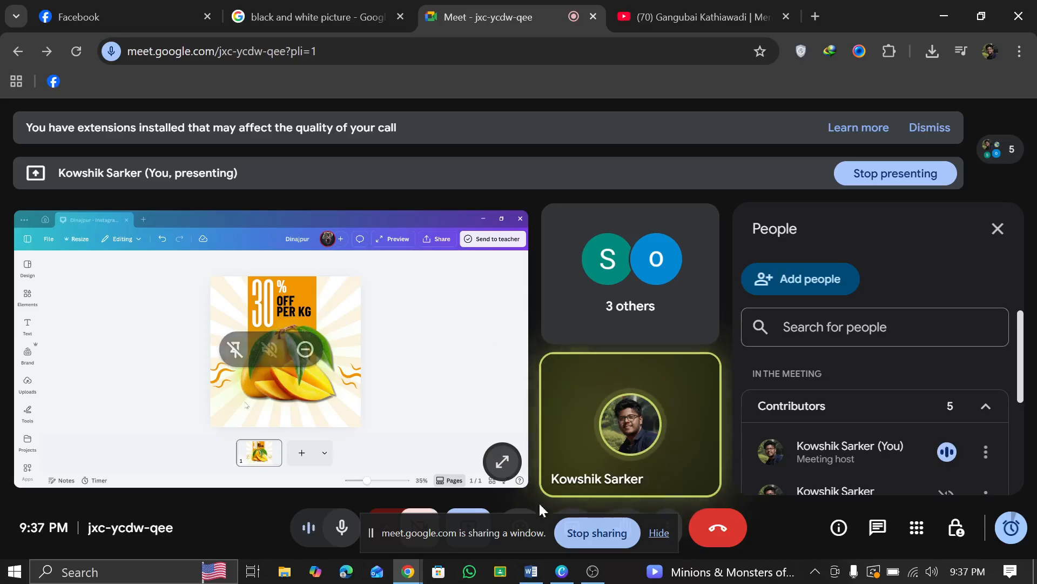
- Cancel the caret-browsing prompt and bring the Canva mango discount poster to the front
mouse_move(567, 580)
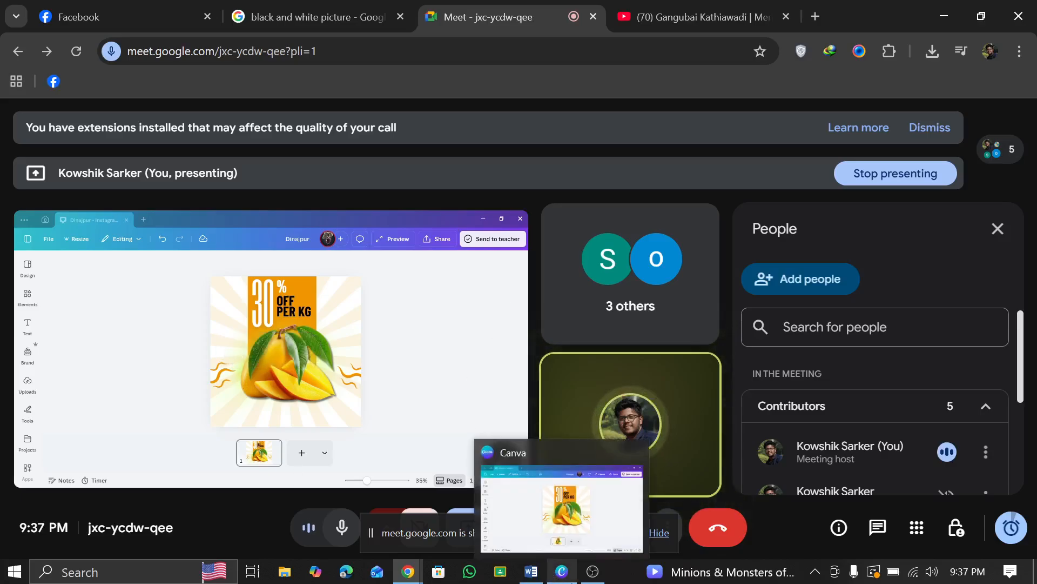
key(F7)
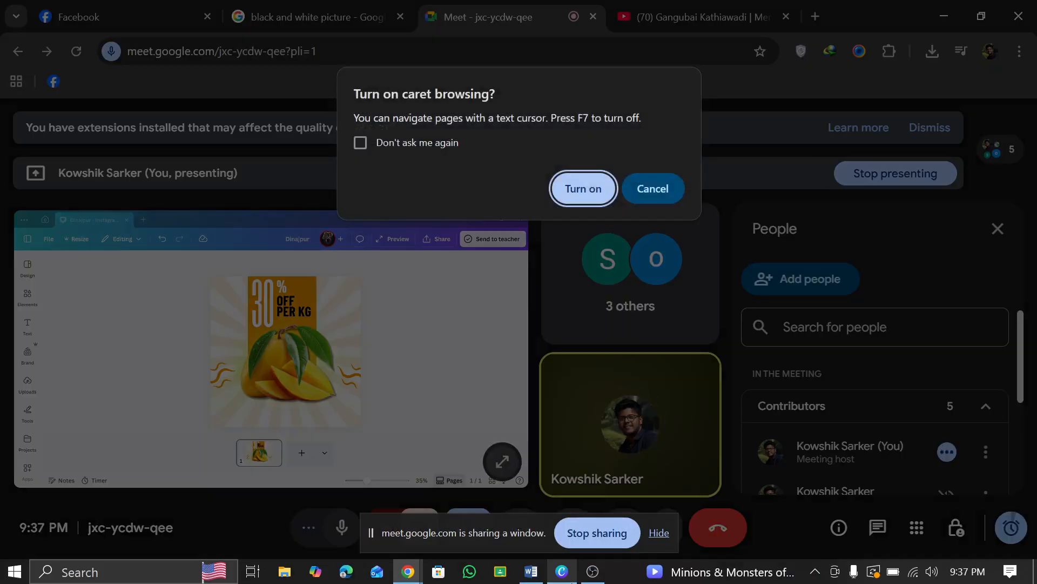
click(663, 190)
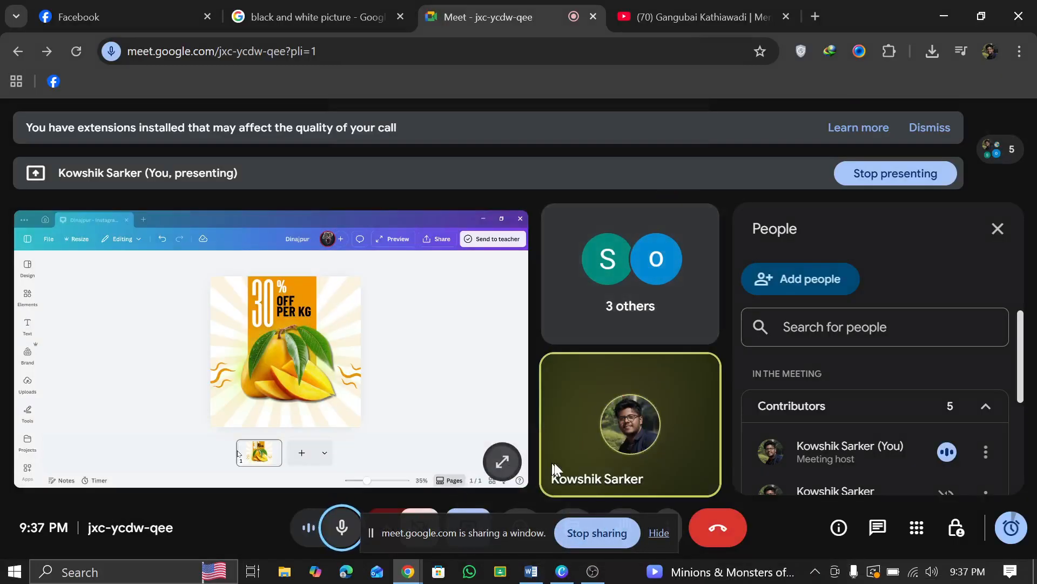
click(562, 571)
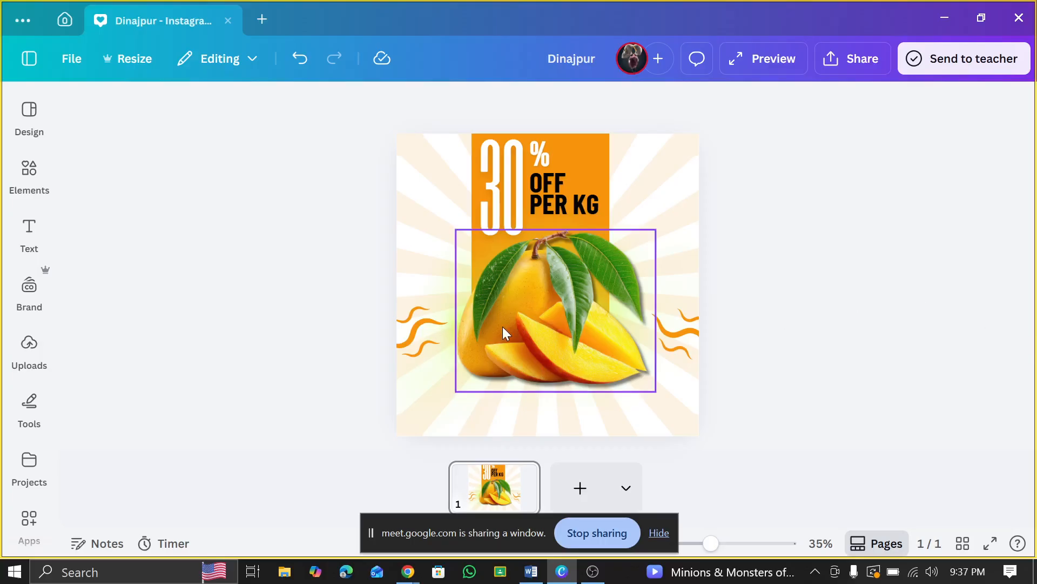
- Add page 2 and stretch a square element from Elements over the whole page
click(580, 493)
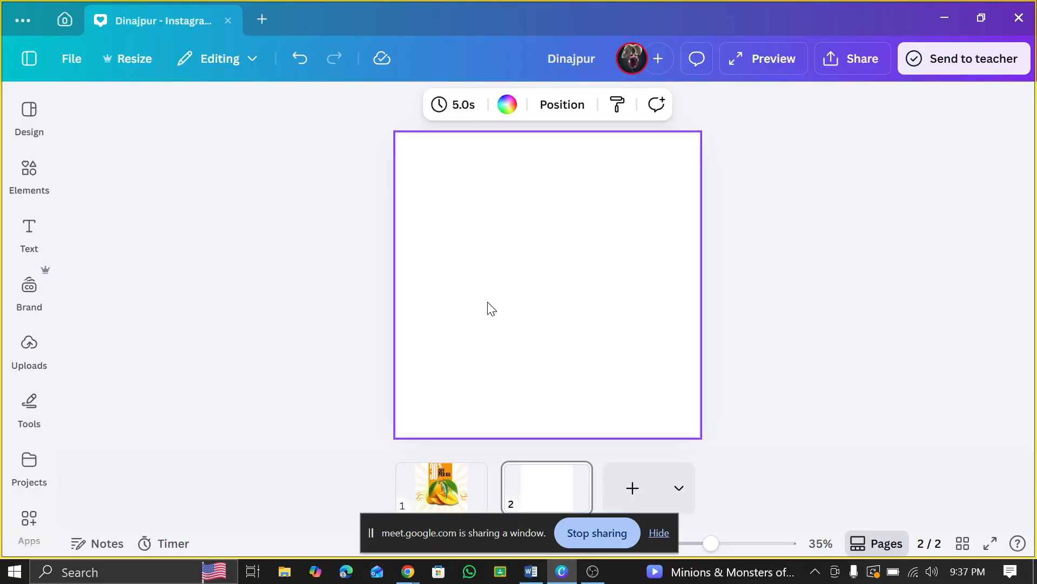
click(30, 173)
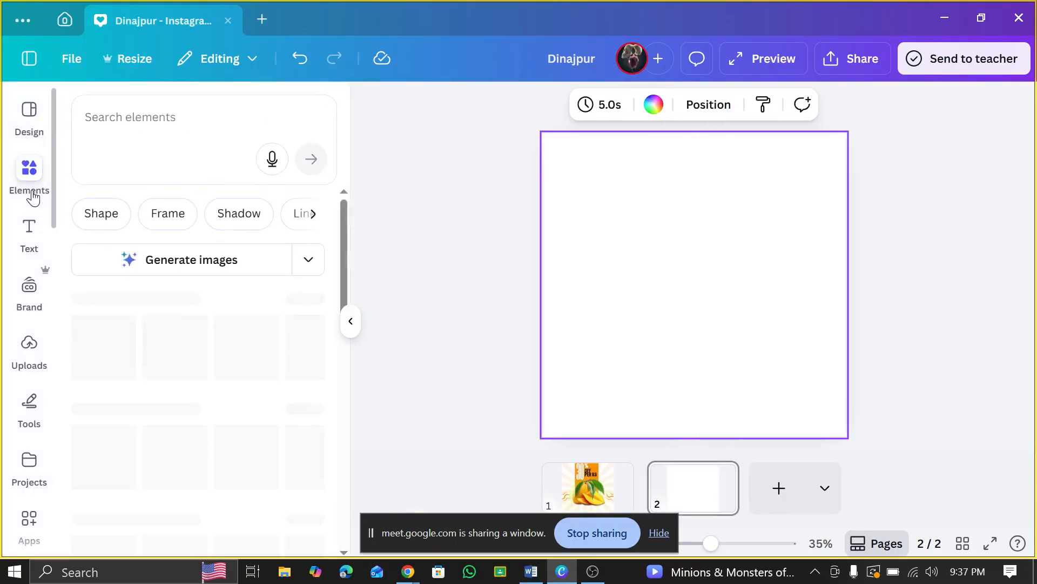
click(197, 130)
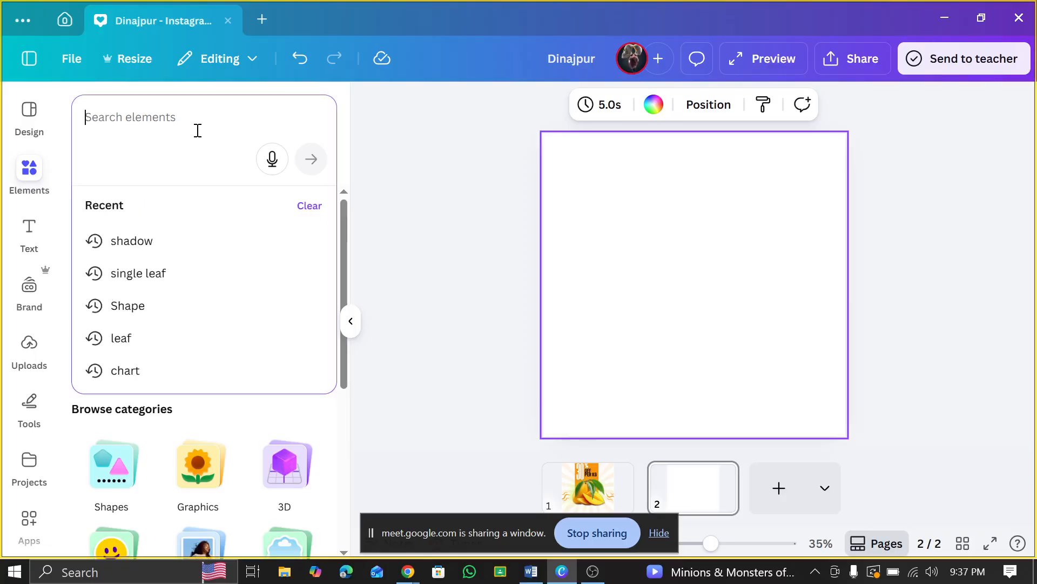
click(414, 185)
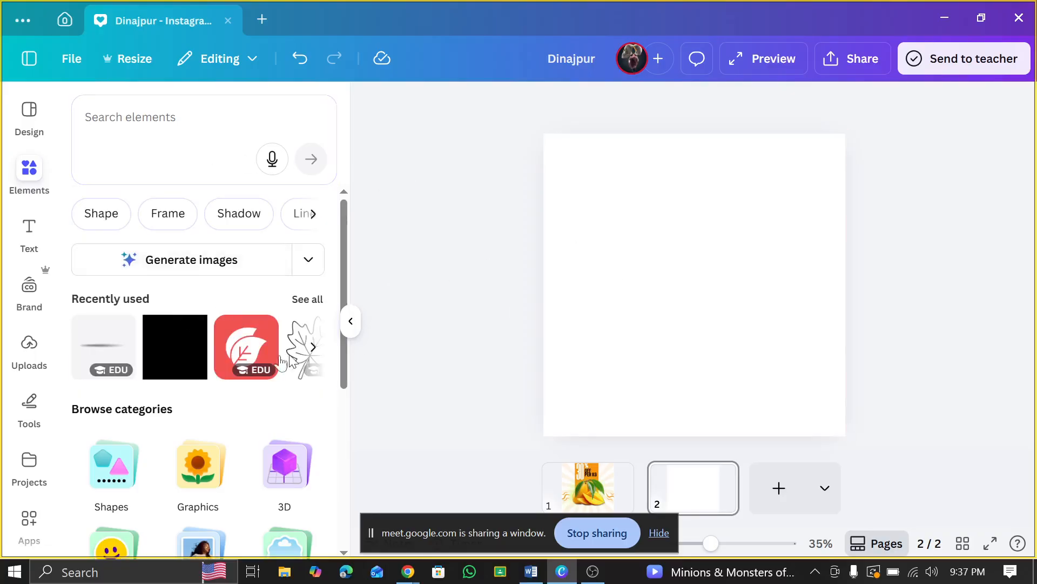
click(175, 346)
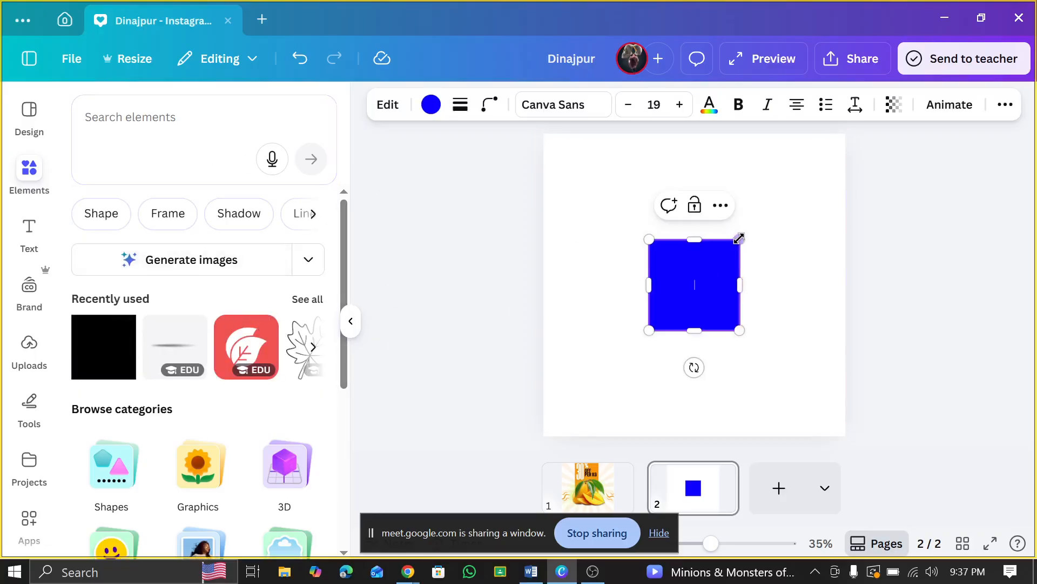
click(799, 285)
drag(713, 296, 607, 185)
drag(799, 334, 872, 440)
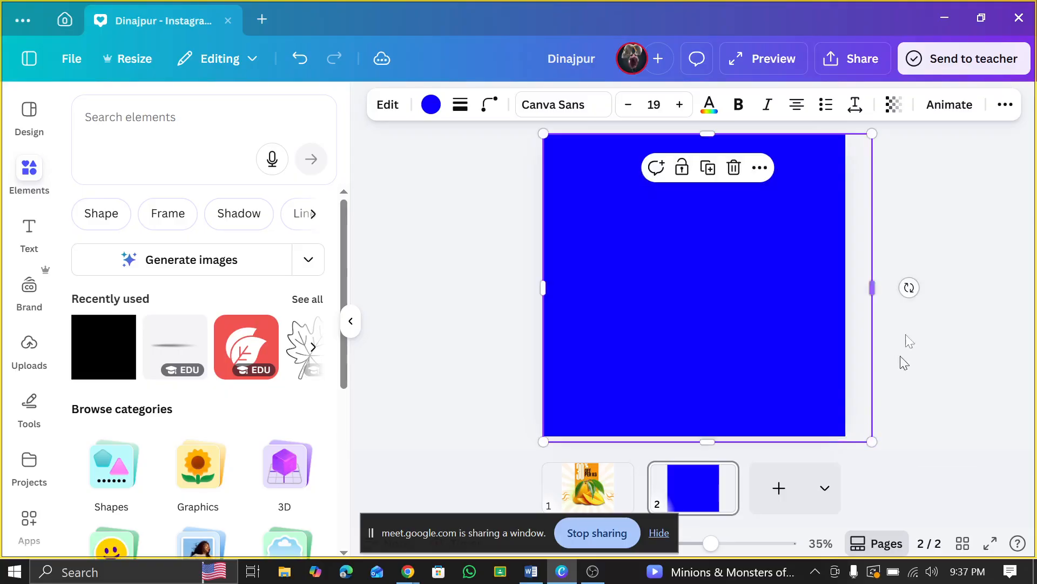
- Fill the background square with orange
click(431, 108)
scroll(243, 359, down, 3)
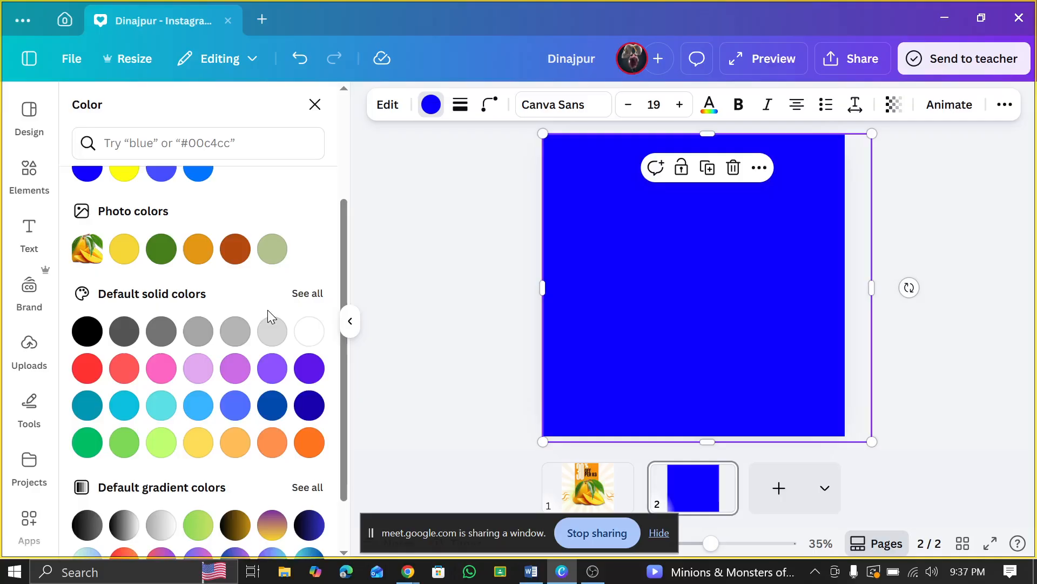
click(237, 332)
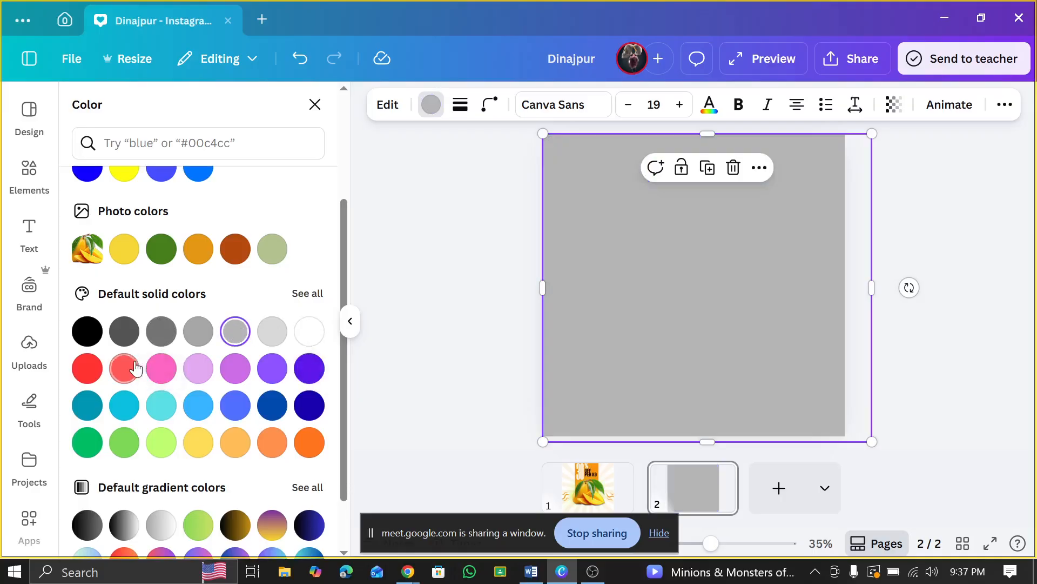
click(310, 450)
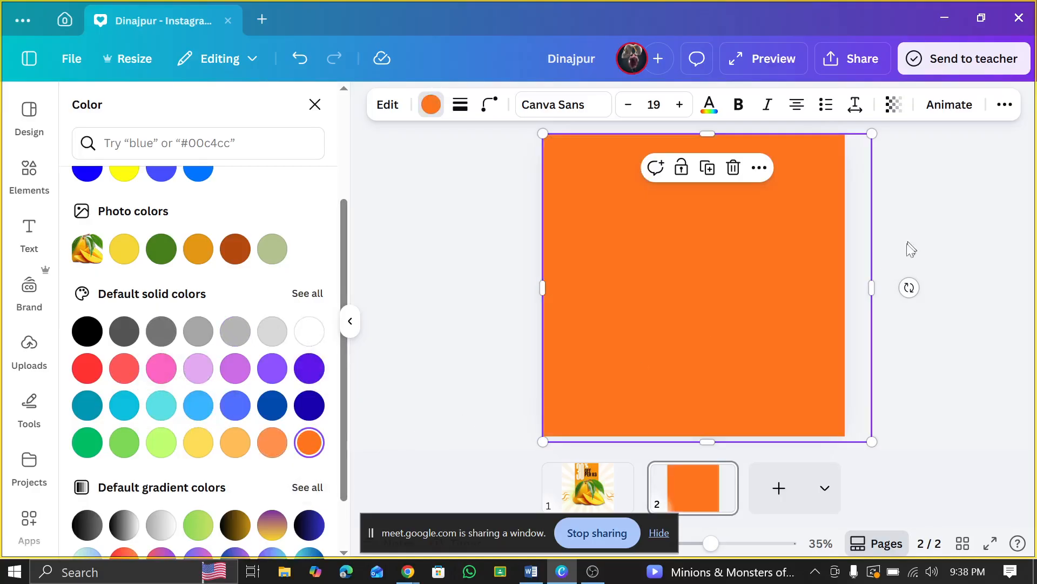
click(957, 222)
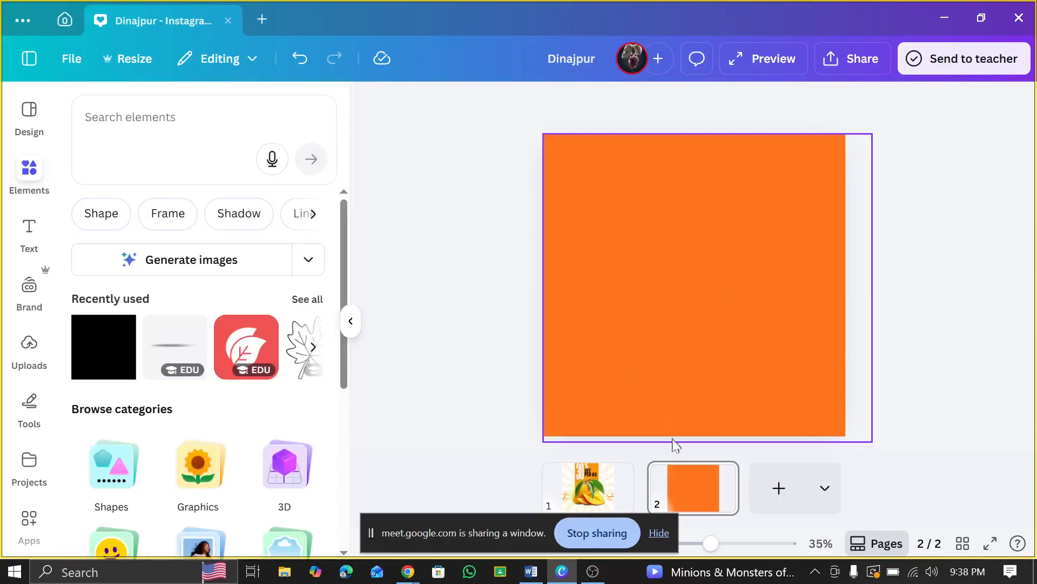
- Search the Elements library for 'HEadph' headphone graphics
click(145, 110)
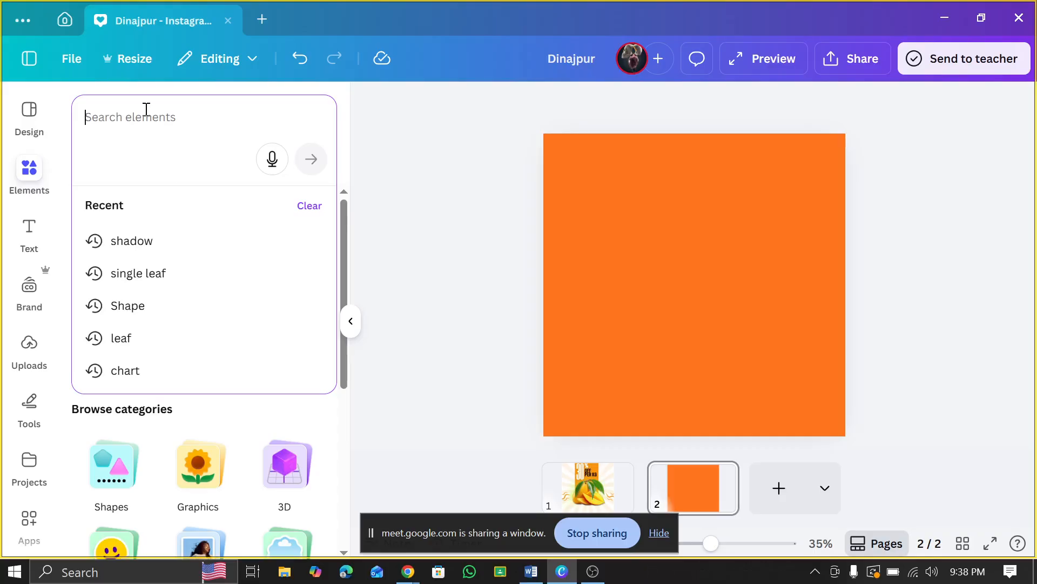
text(HEa)
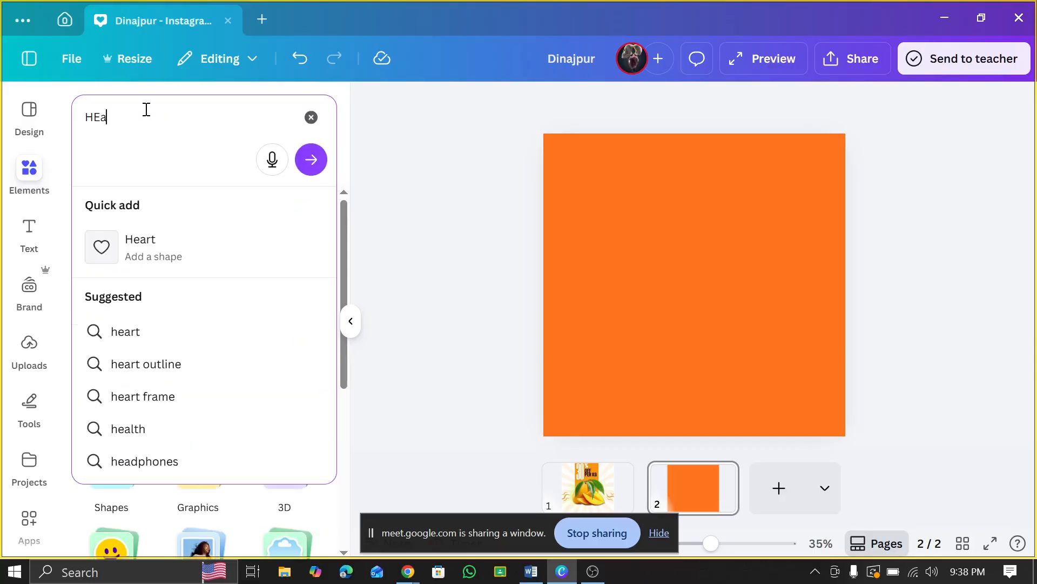
text(dphone)
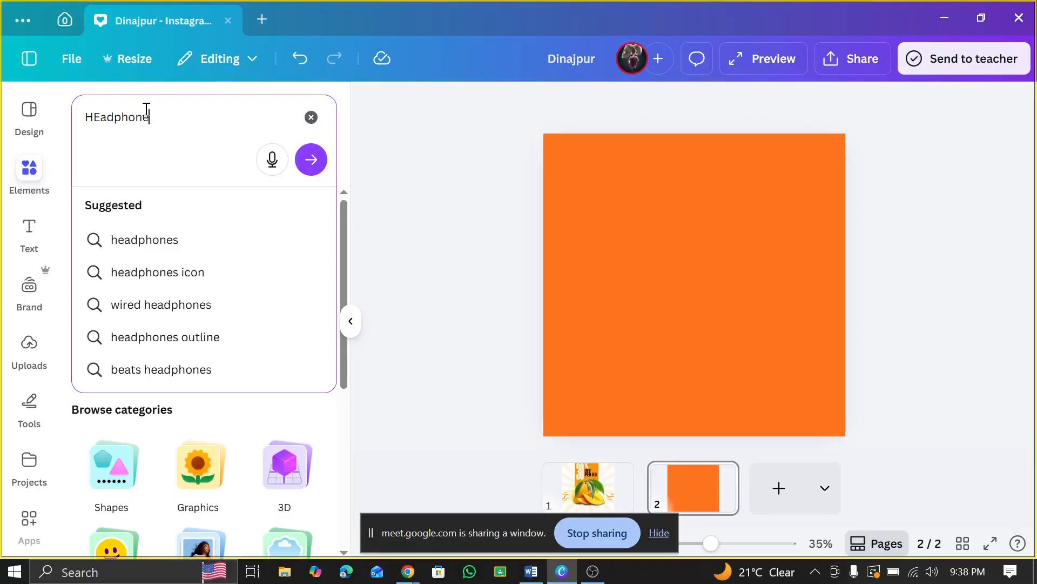
key(Return)
- Admit the waiting guest into the Meet call and return to Canva
mouse_move(408, 571)
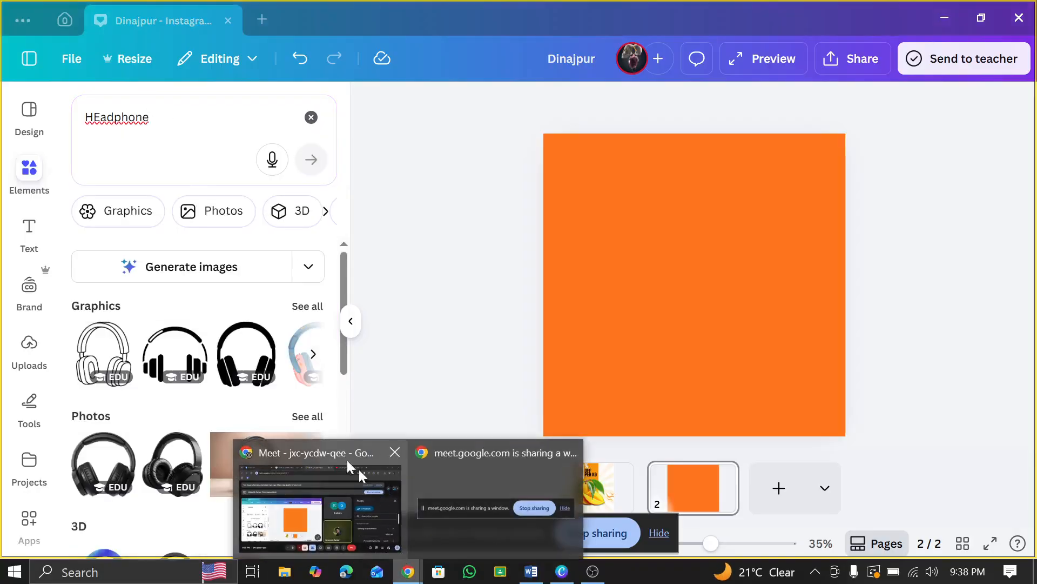
click(325, 481)
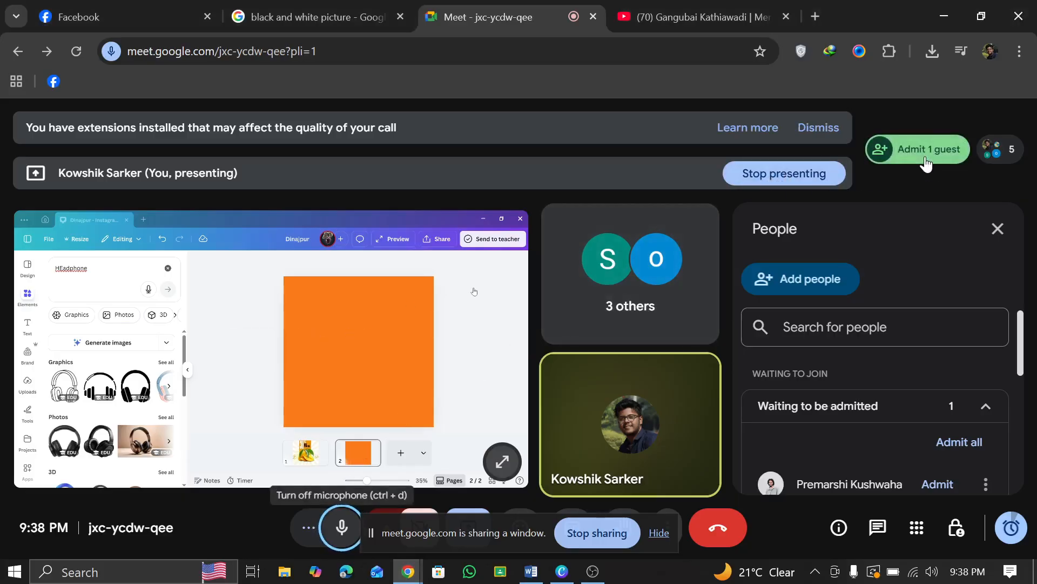
click(925, 159)
mouse_move(888, 154)
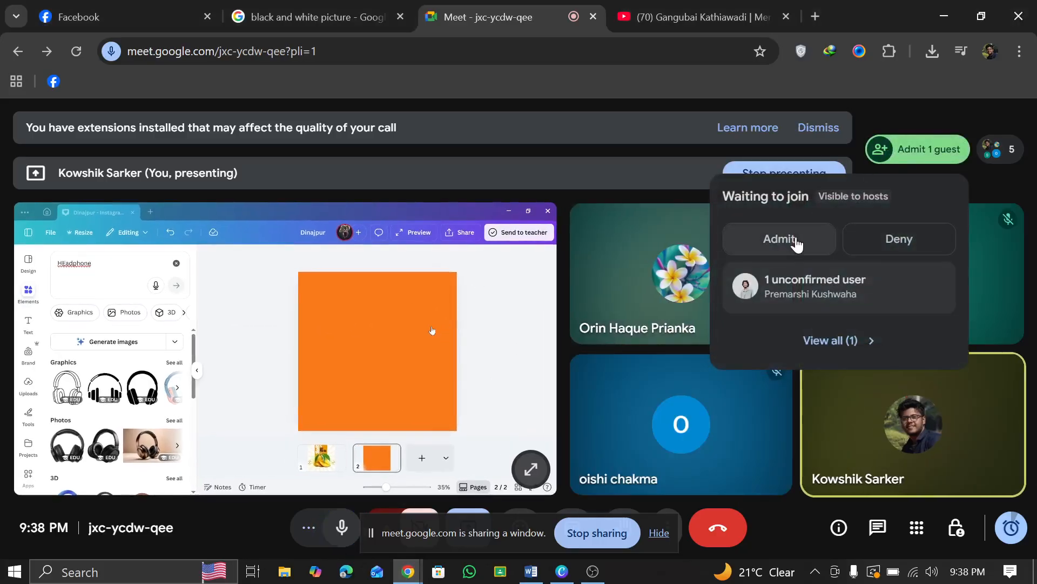
click(796, 245)
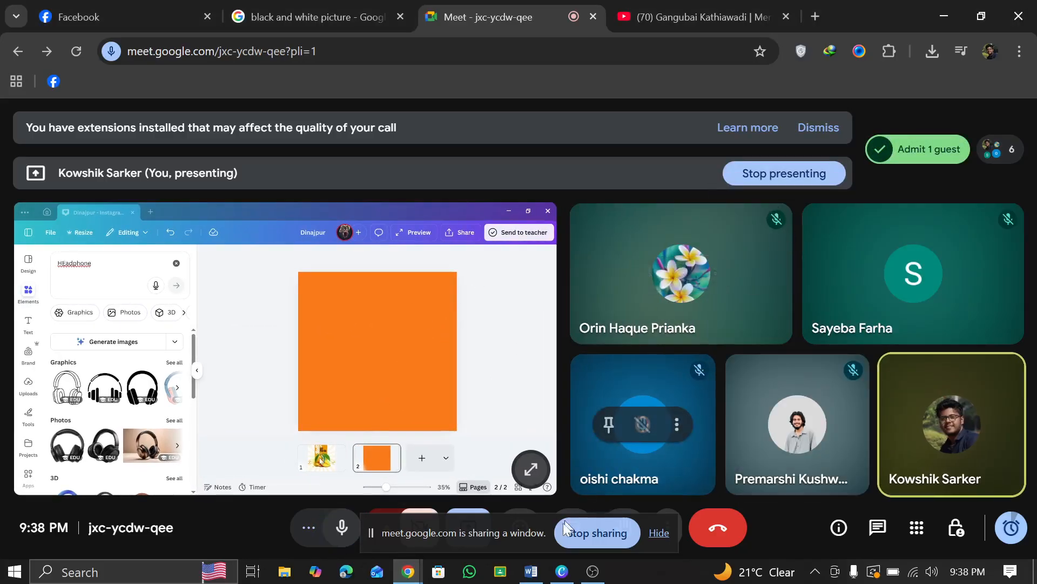
click(562, 571)
- Filter the headphone results to Photos and add the dark headphone photo to page 2
scroll(226, 396, down, 3)
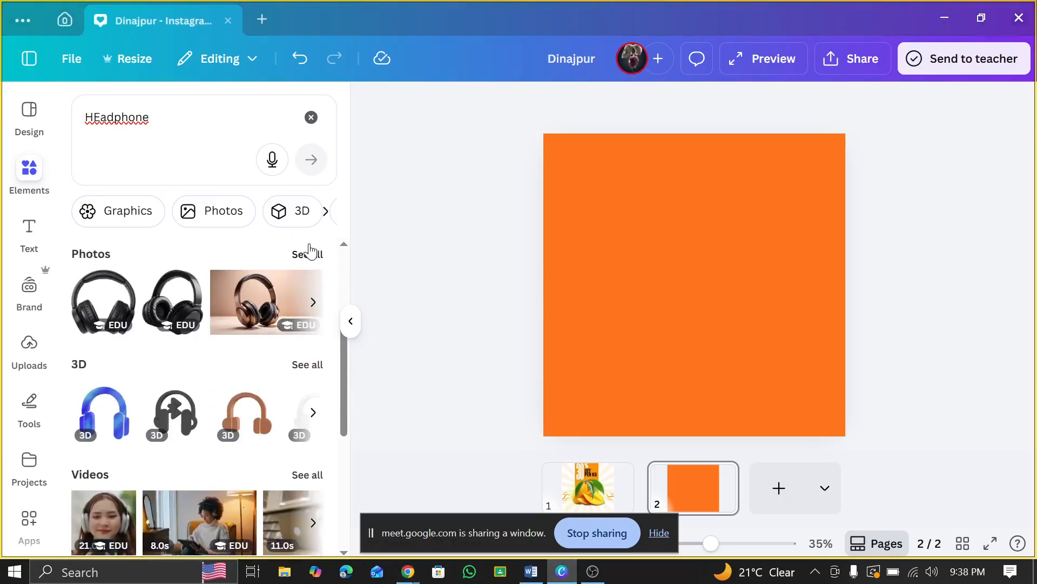
click(308, 254)
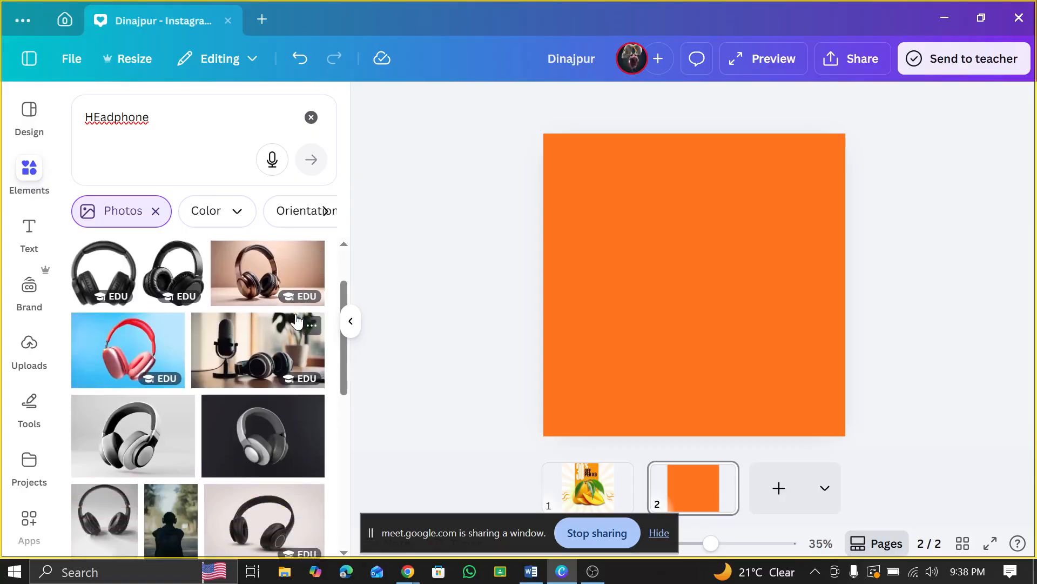
scroll(296, 320, down, 5)
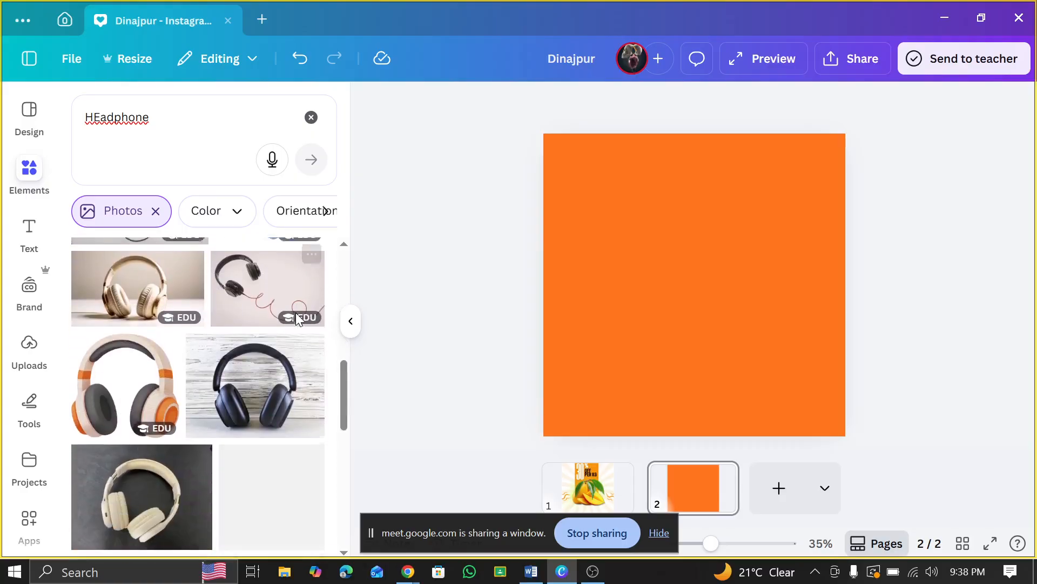
scroll(297, 319, up, 4)
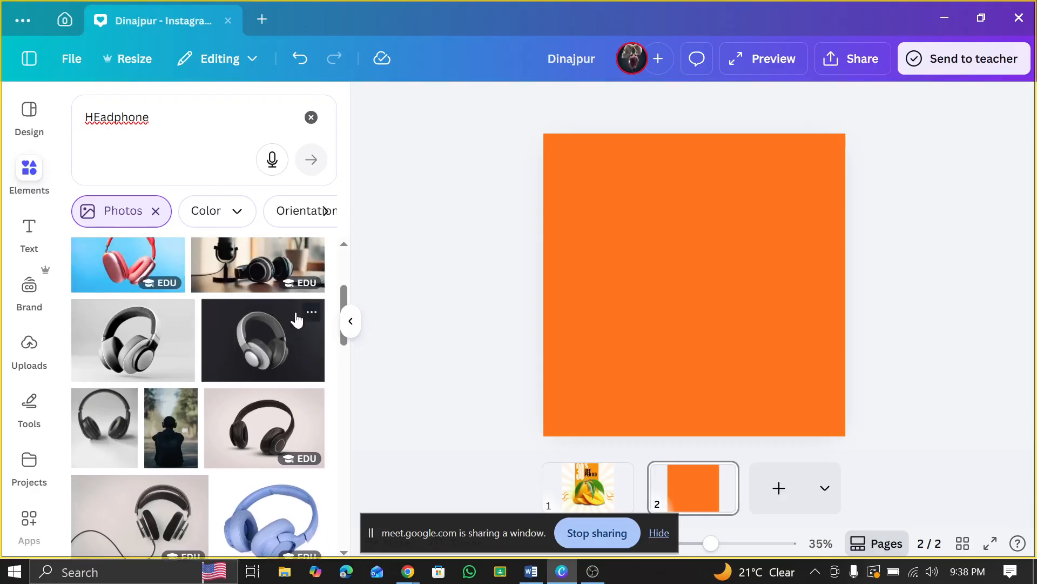
click(314, 336)
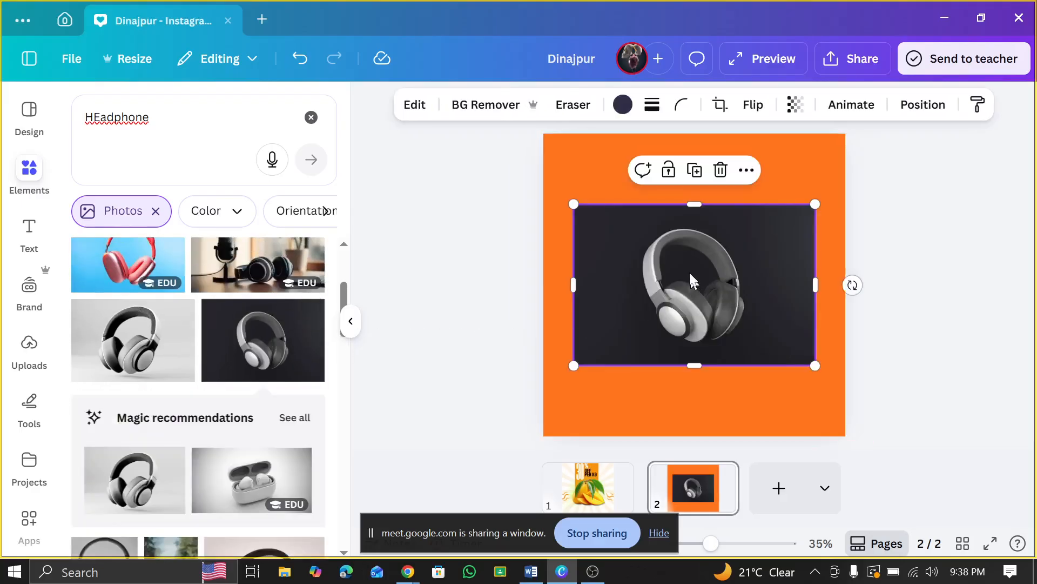
- Check the headphone photo's placement over the orange square, then select the orange background
scroll(690, 273, up, 2)
scroll(778, 270, down, 3)
click(741, 261)
right_click(741, 261)
click(714, 265)
click(774, 156)
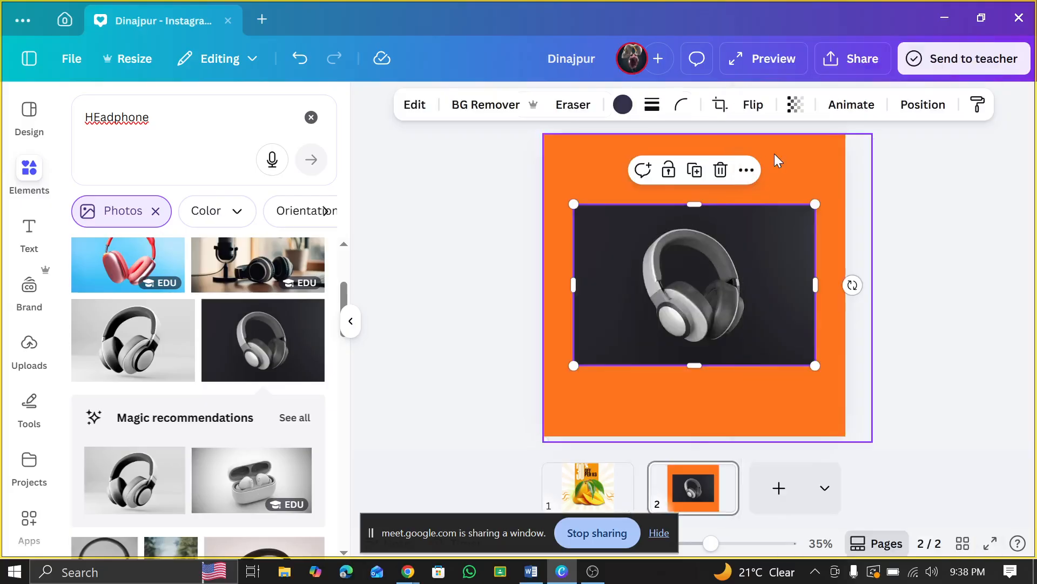
click(432, 105)
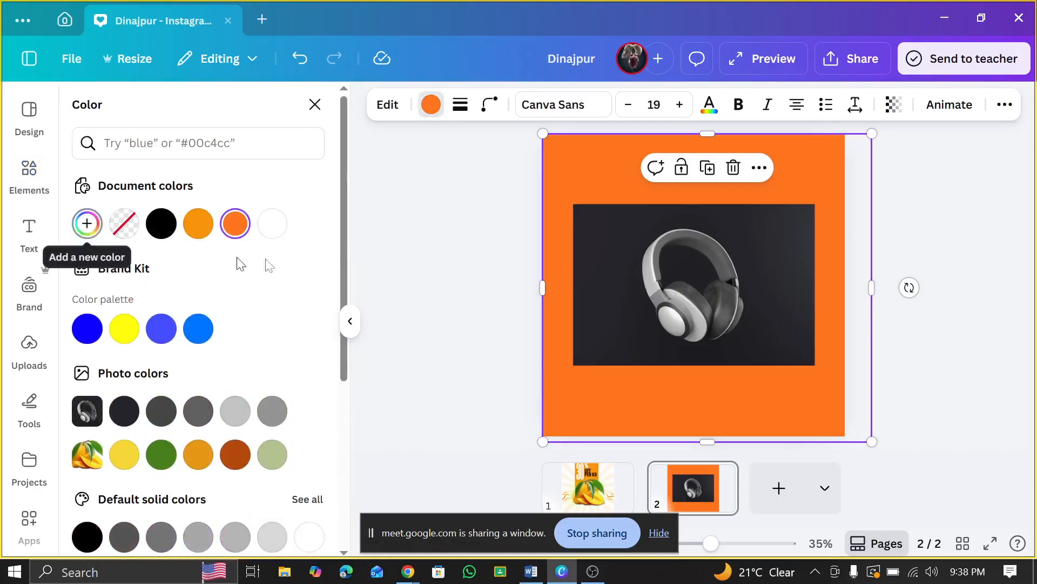
click(640, 258)
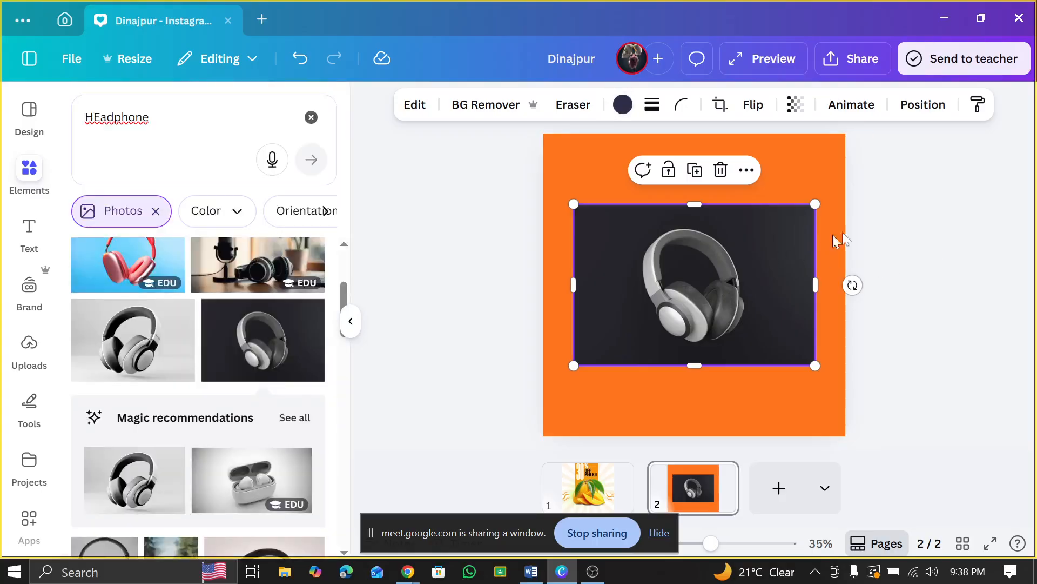
click(830, 269)
click(734, 288)
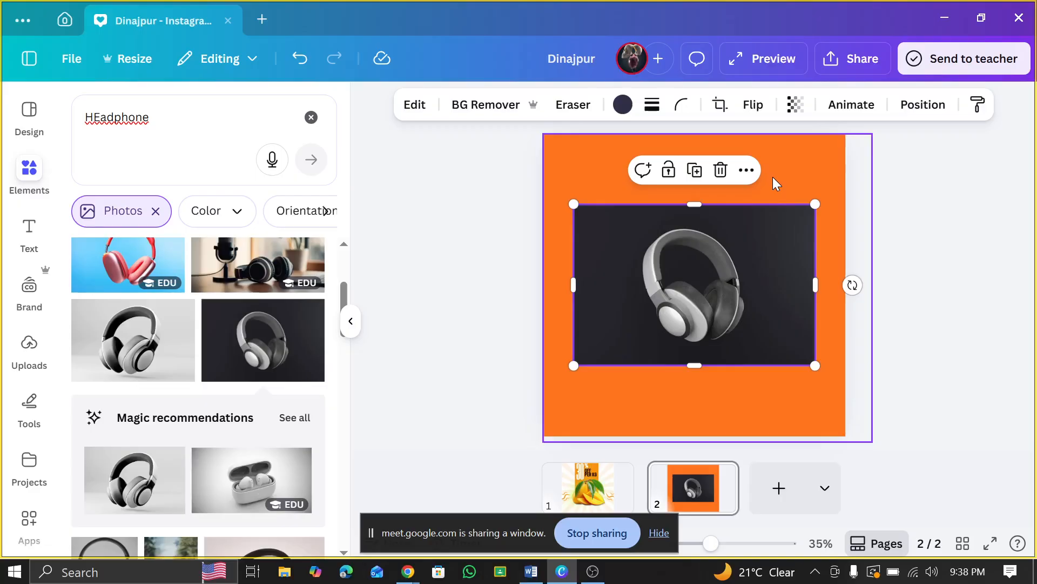
click(814, 149)
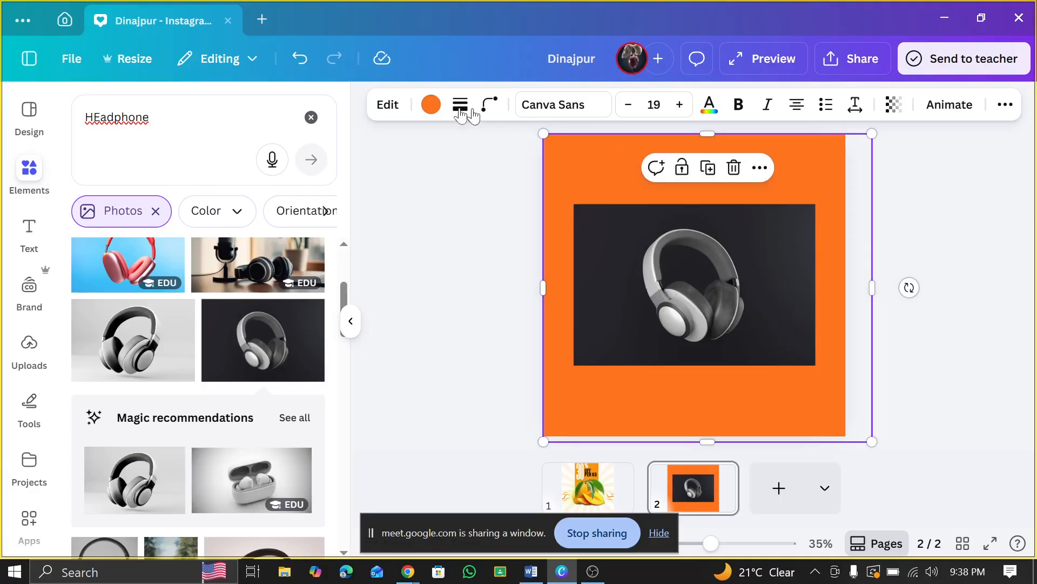
- Recolour the background square to the photo's dark grey #26252C with the eyedropper
click(428, 106)
click(85, 225)
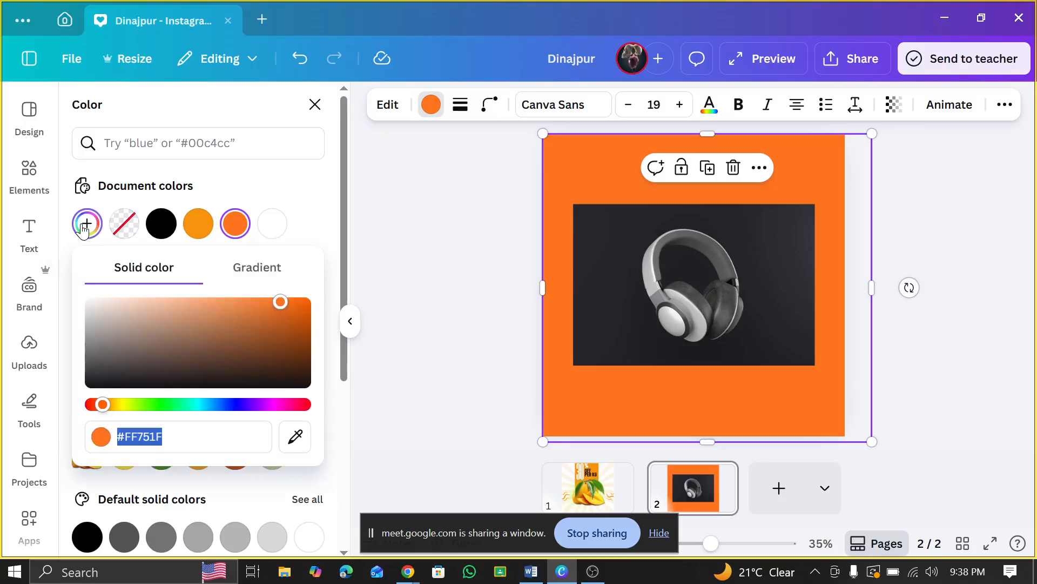
click(297, 437)
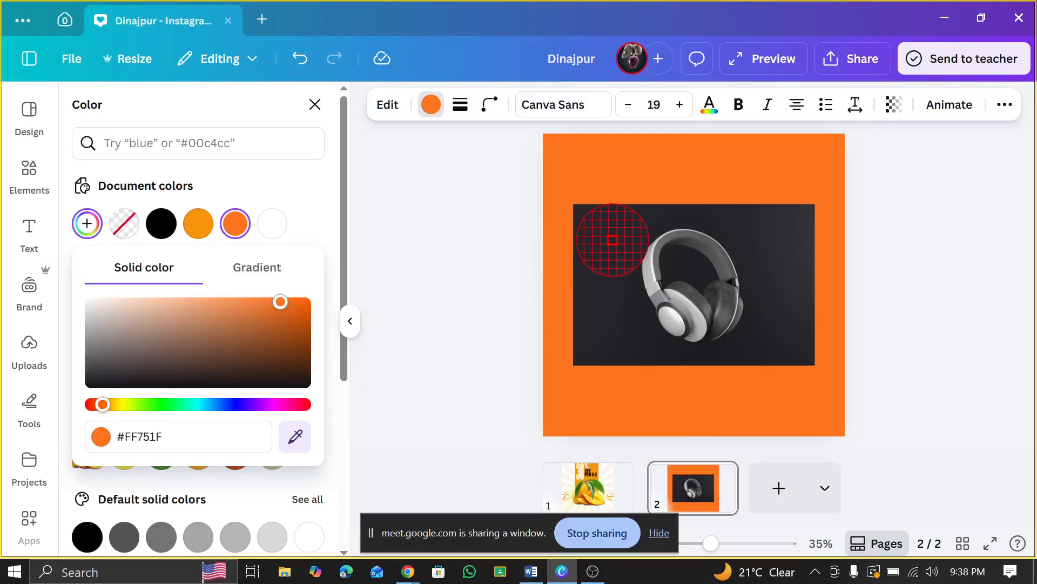
click(612, 239)
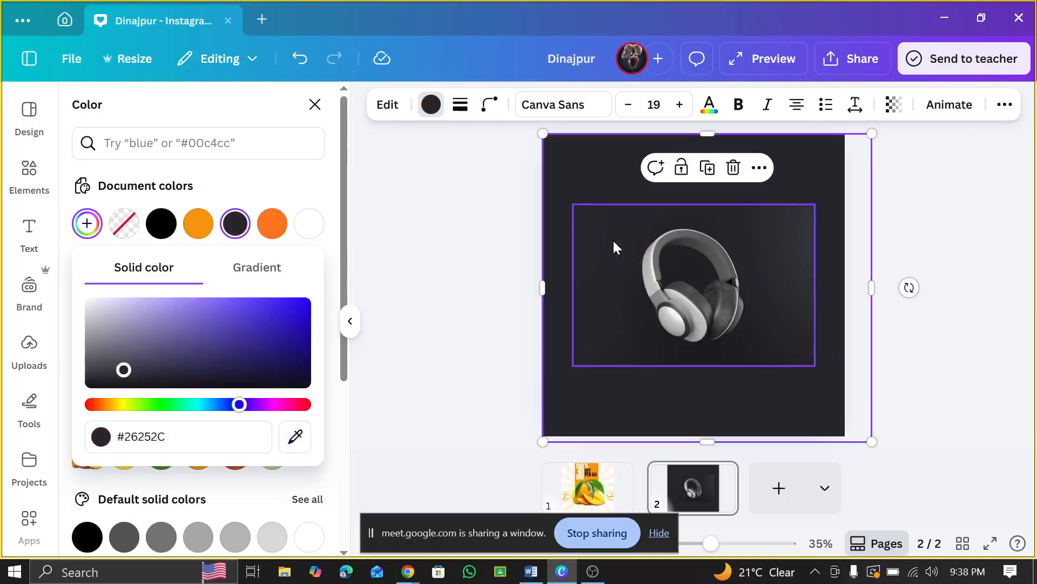
- Remove the headphone photo's background and enlarge the cutout to about 1,331 × 888
click(999, 232)
click(753, 241)
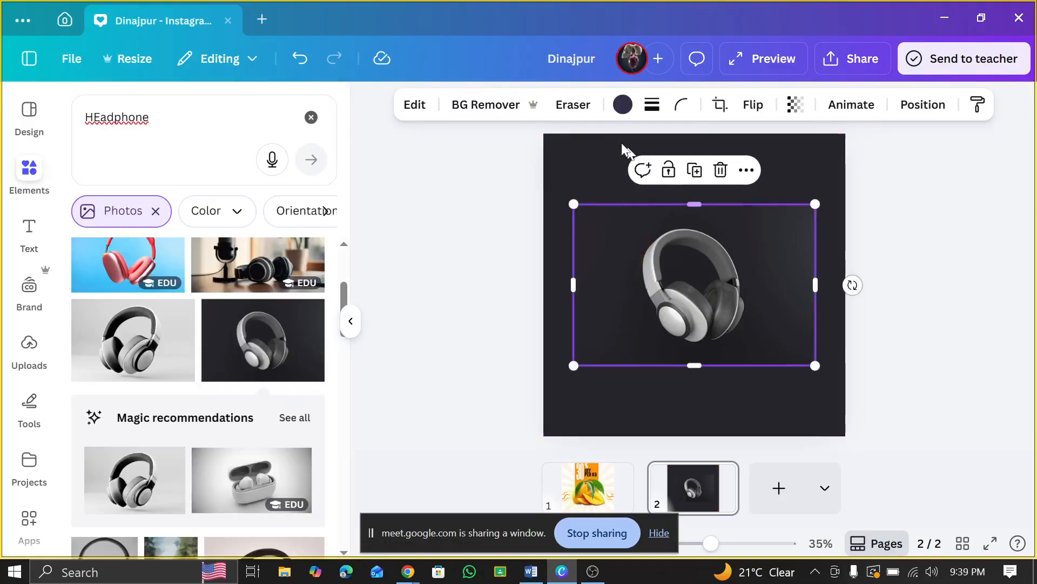
click(473, 105)
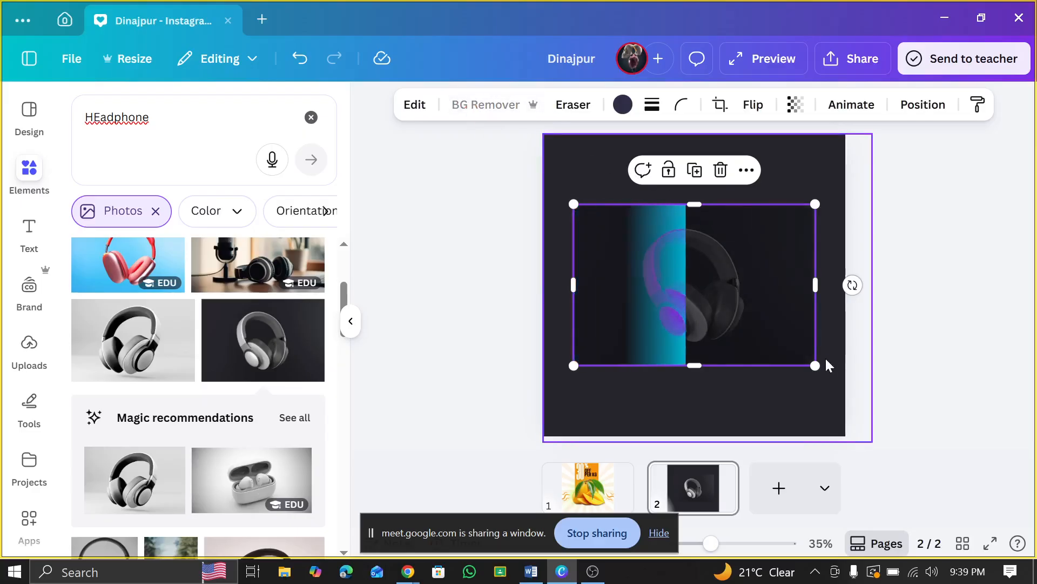
drag(815, 365, 928, 439)
drag(764, 338, 739, 276)
drag(884, 393, 894, 405)
- Admit the waiting guest into the Meet call and return to Canva
mouse_move(408, 572)
click(339, 494)
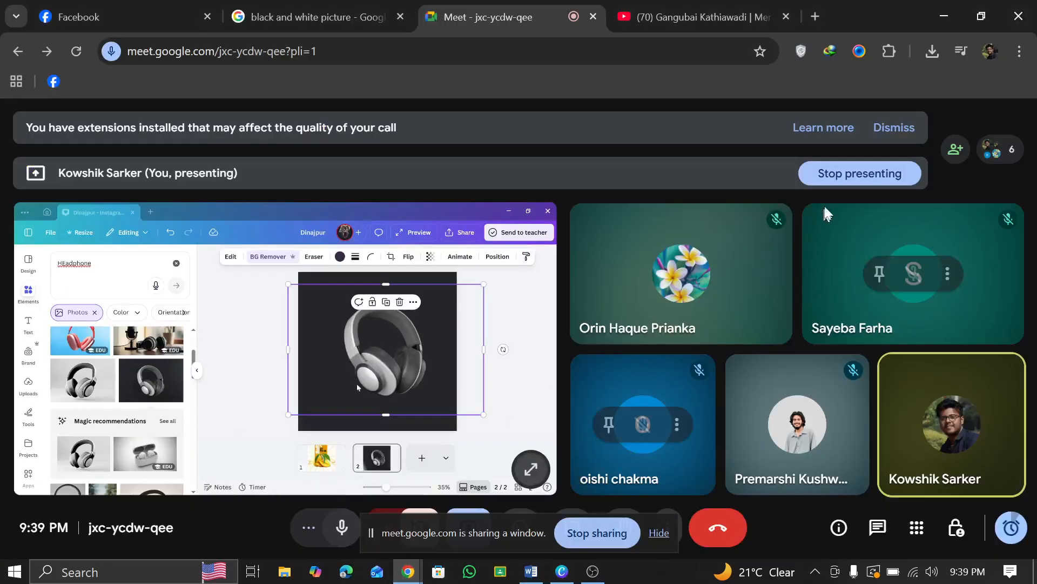
click(789, 238)
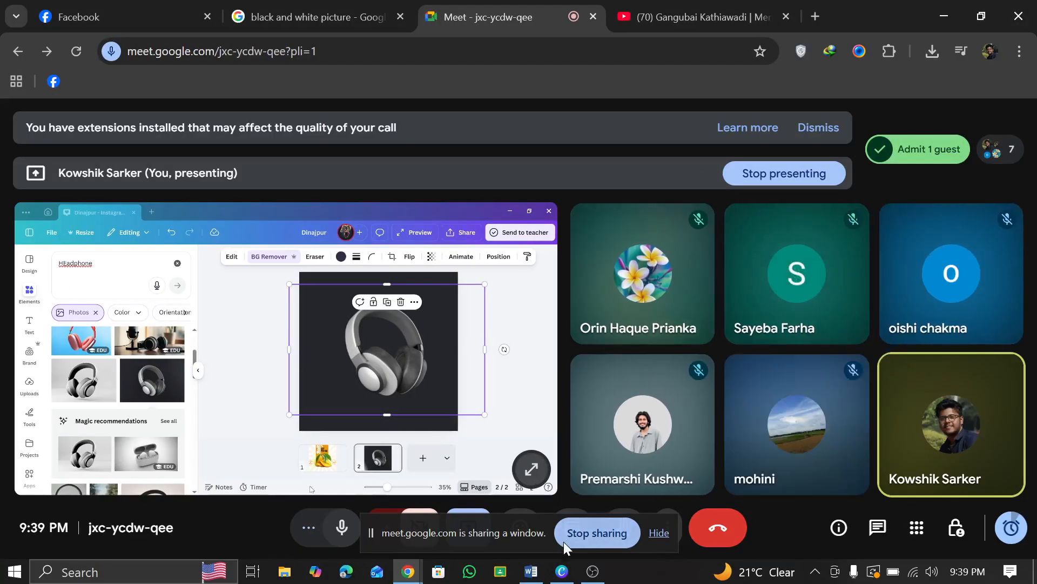
click(564, 574)
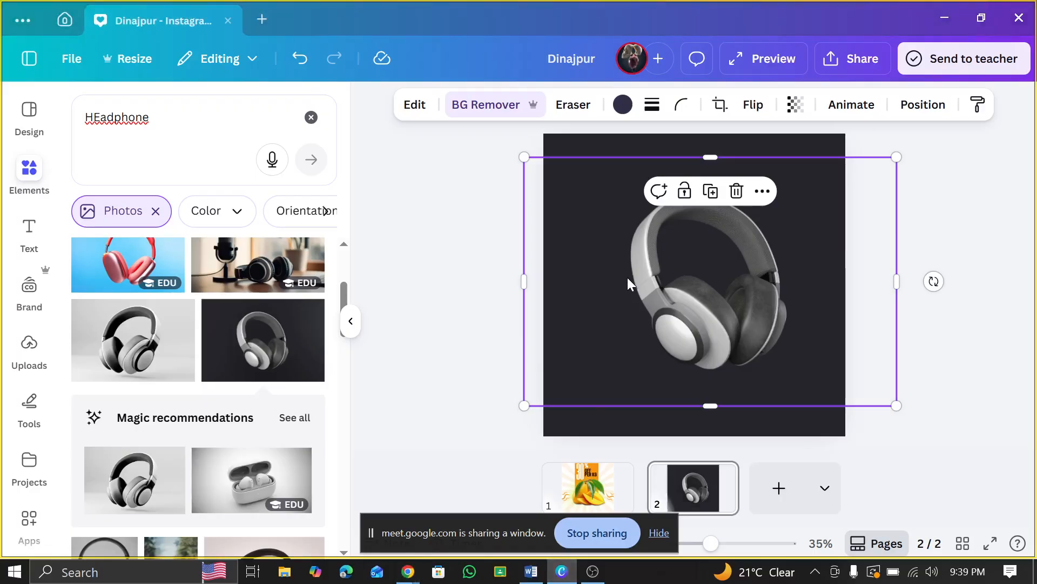
- Enlarge and reposition the headphones, then search Elements for 'flashlight'
drag(523, 154, 492, 138)
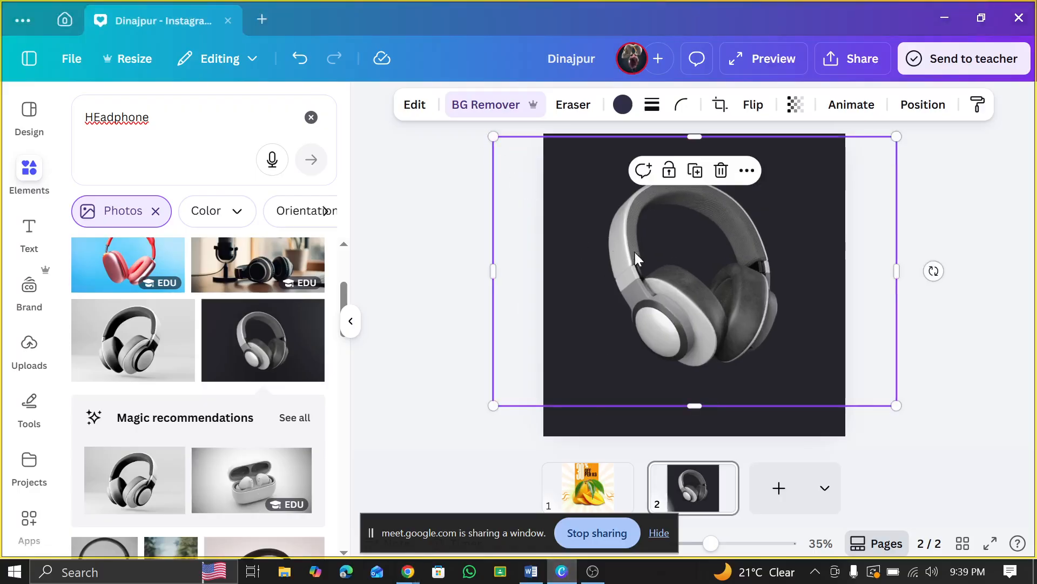
drag(640, 259, 635, 254)
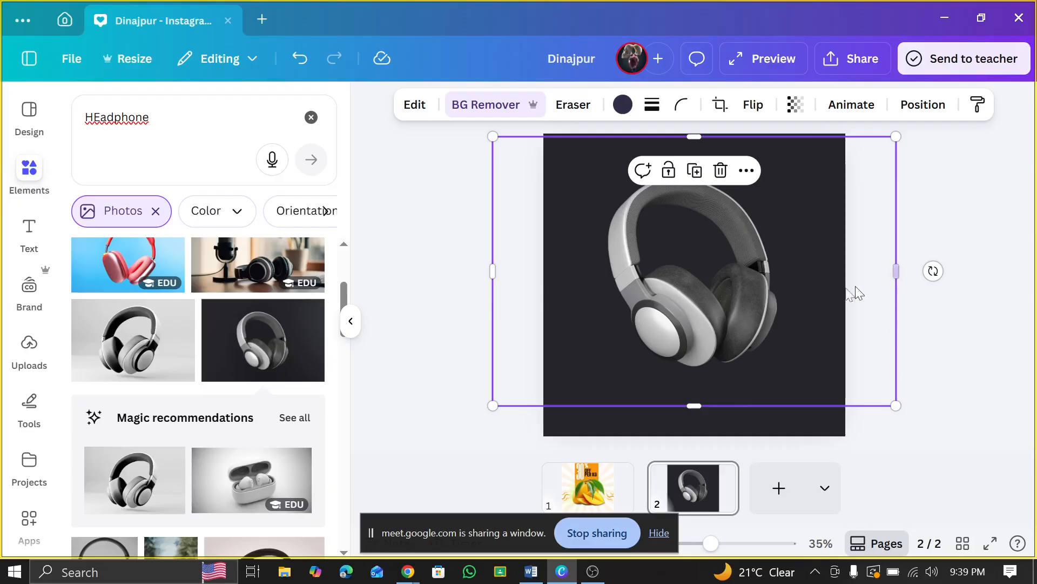
scroll(272, 304, up, 3)
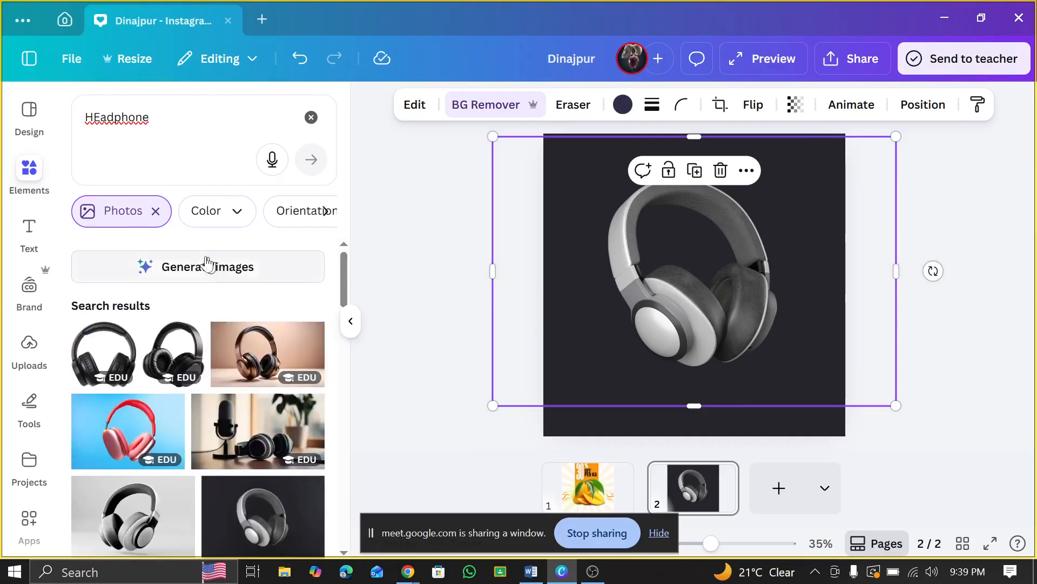
click(311, 116)
click(154, 125)
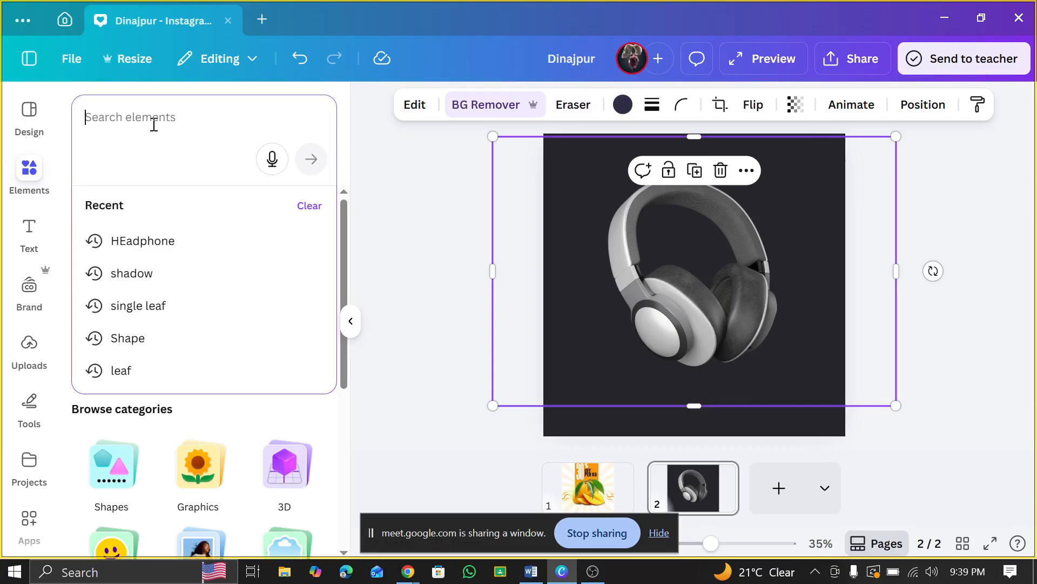
text(flas)
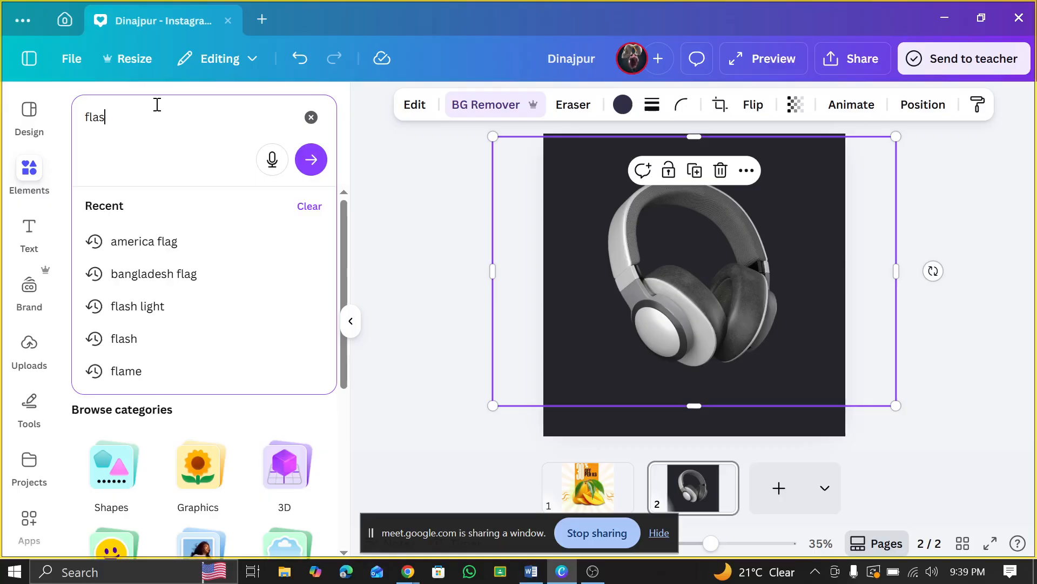
text(hligh)
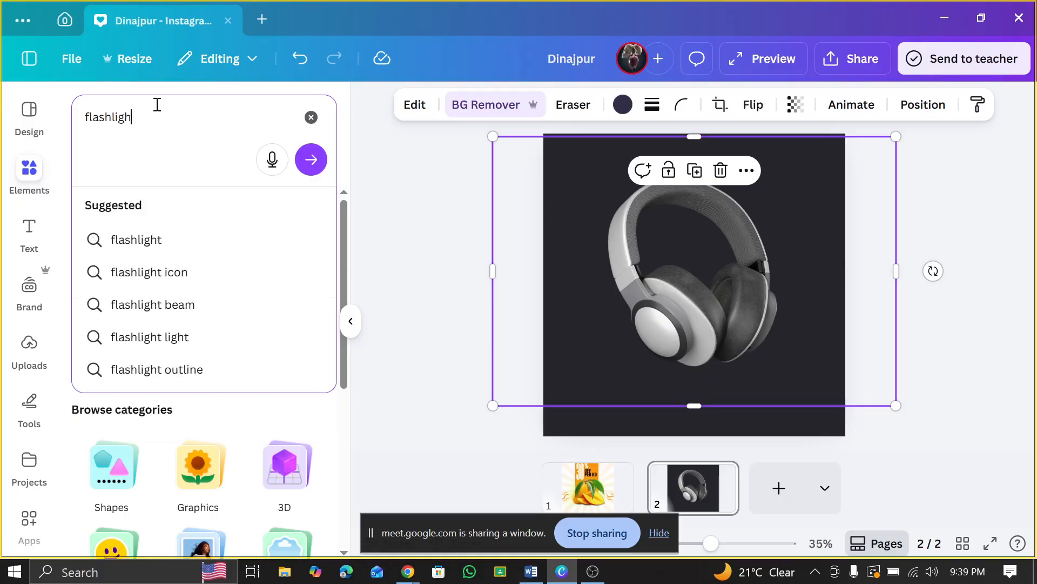
text(t)
key(Return)
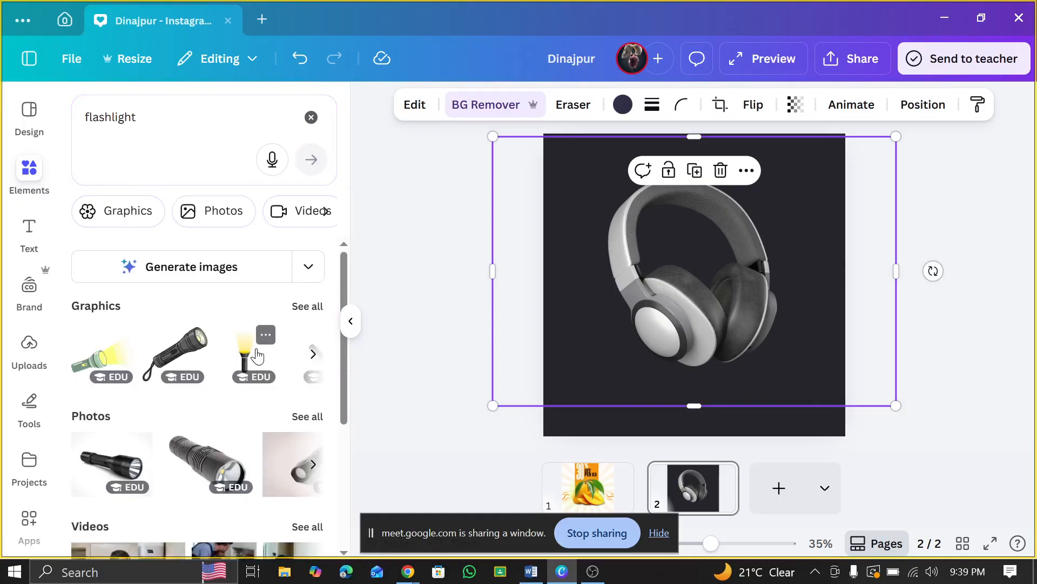
- Search 'highlight', filter to Graphics, and add the blurred yellow glow over the headphones
drag(136, 117, 66, 123)
text(hi)
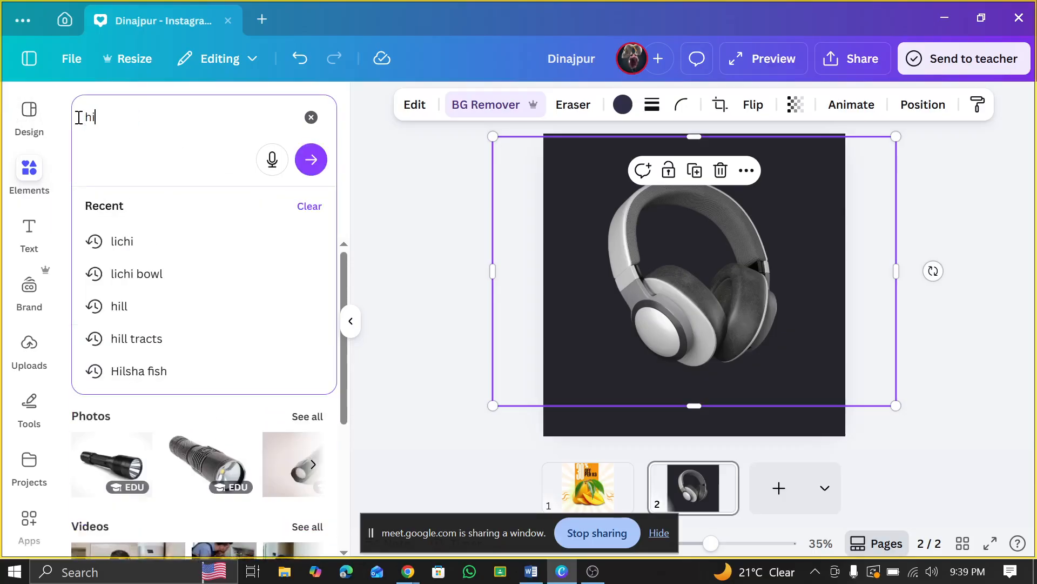
text(ghlight)
key(Return)
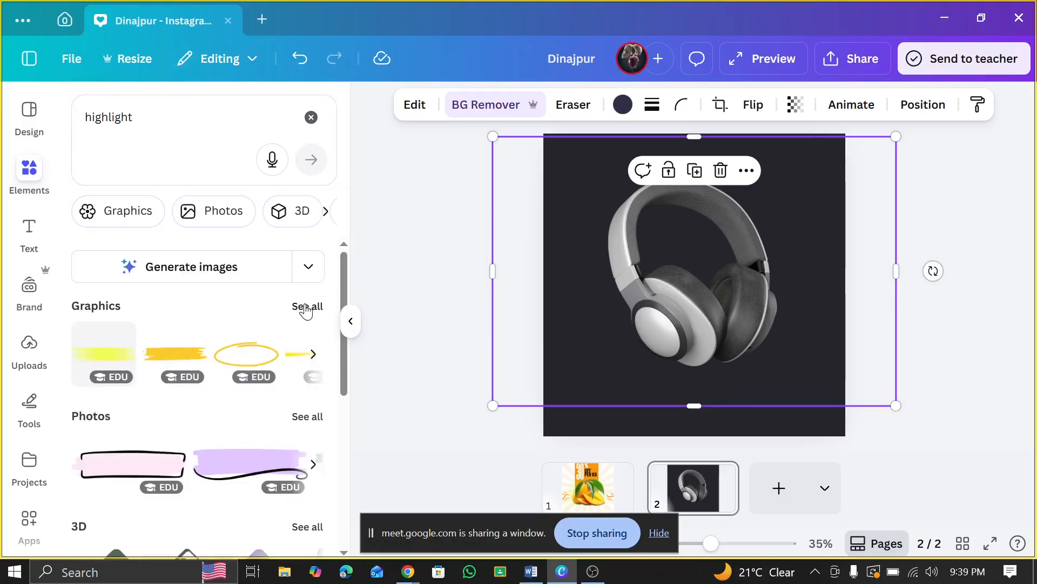
click(306, 312)
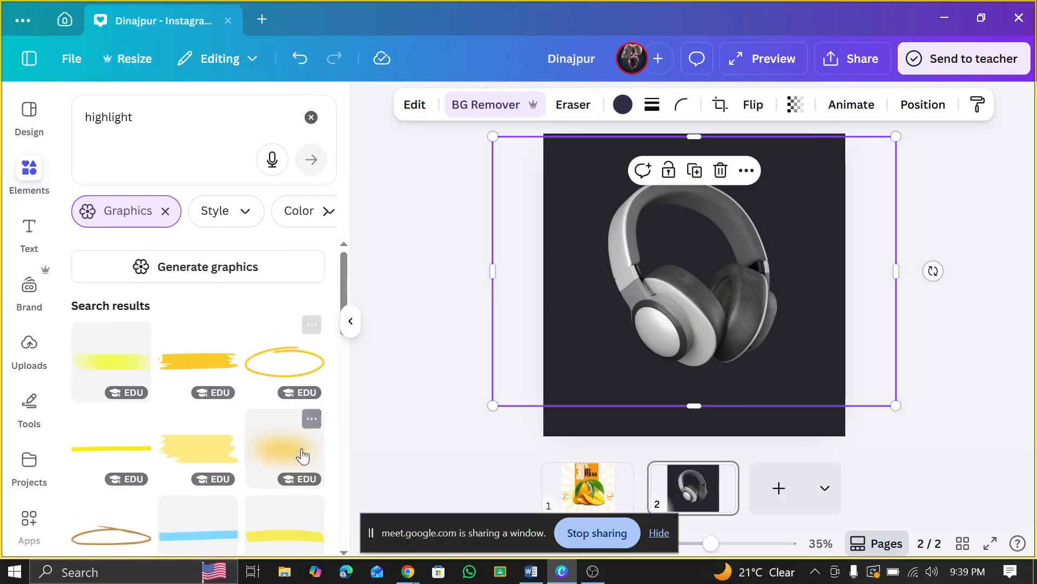
click(302, 455)
- Add a second yellow blur, enlarge it and centre it over the headphones
scroll(247, 411, down, 3)
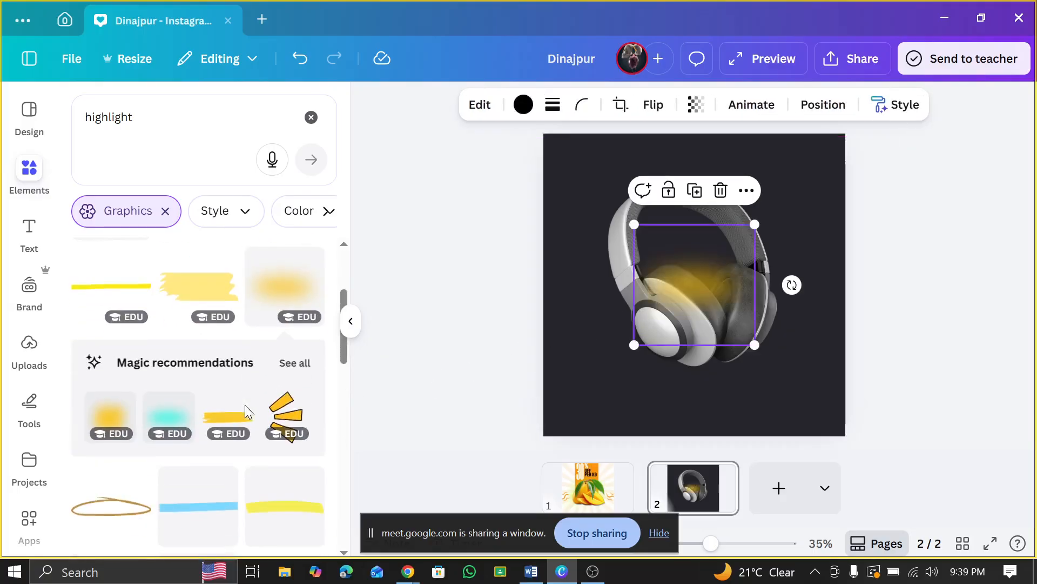
click(104, 413)
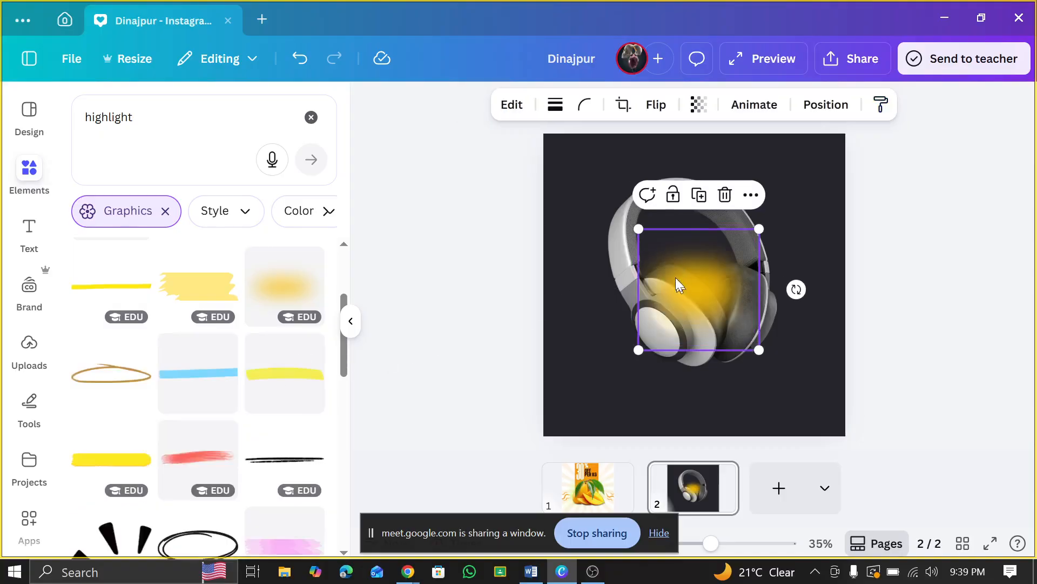
drag(680, 285, 637, 237)
click(700, 285)
click(578, 234)
drag(725, 293, 886, 454)
drag(739, 348, 693, 309)
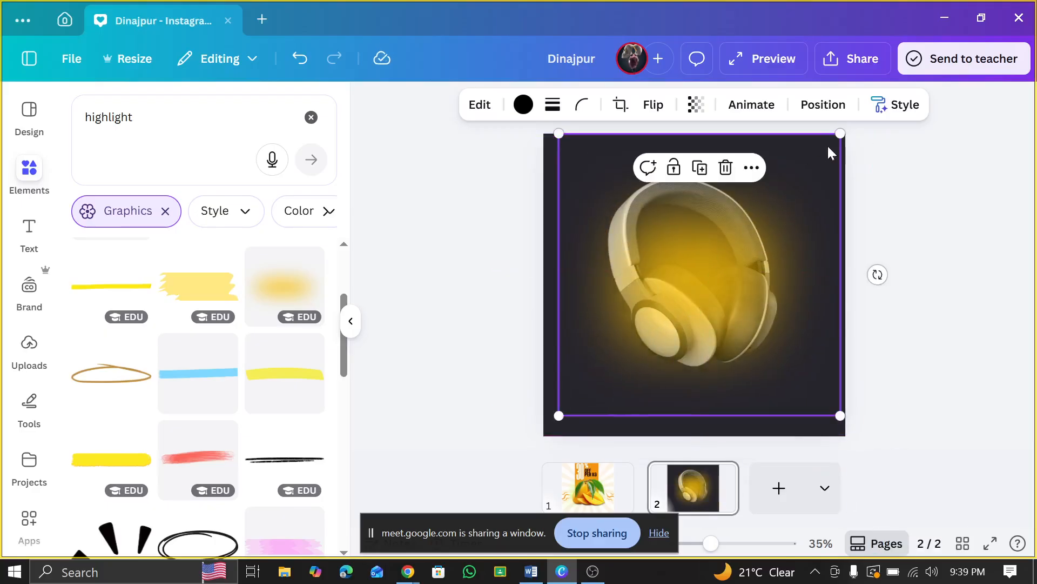
- Layer the glow behind the headphones and enlarge it to 1265.9 px
click(810, 107)
click(231, 187)
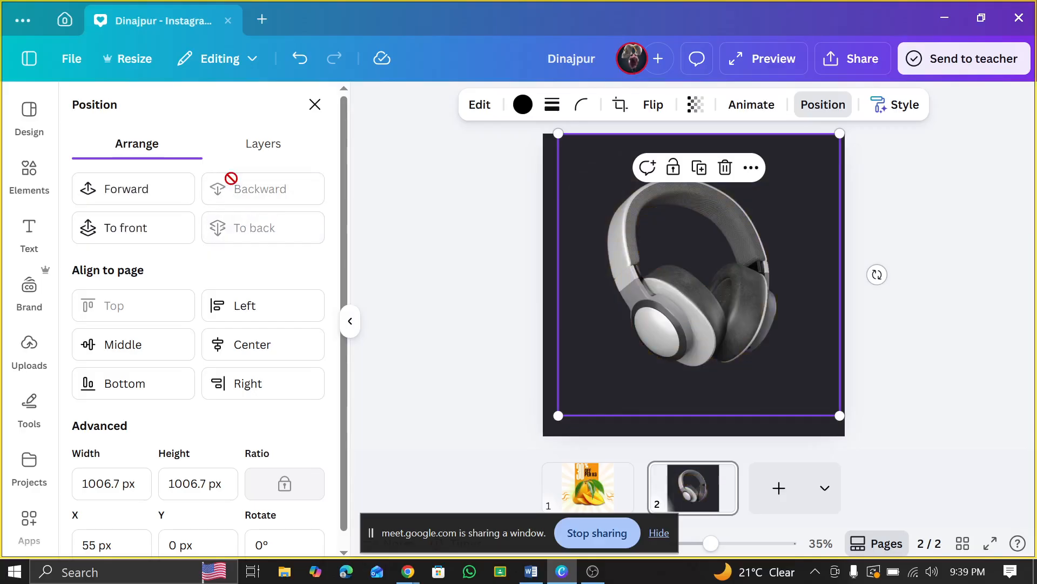
click(144, 192)
mouse_move(558, 409)
mouse_down()
mouse_move(472, 475)
mouse_move(568, 401)
mouse_up()
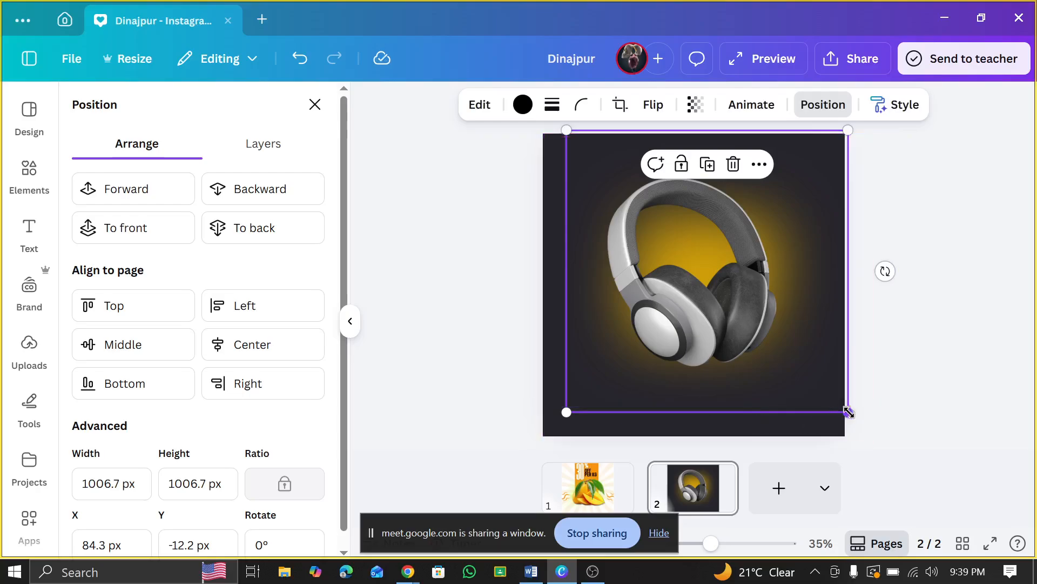
drag(848, 413, 758, 384)
- Set the glow's transparency to 62, trying and undoing a gradient colour
click(695, 104)
drag(731, 171, 767, 177)
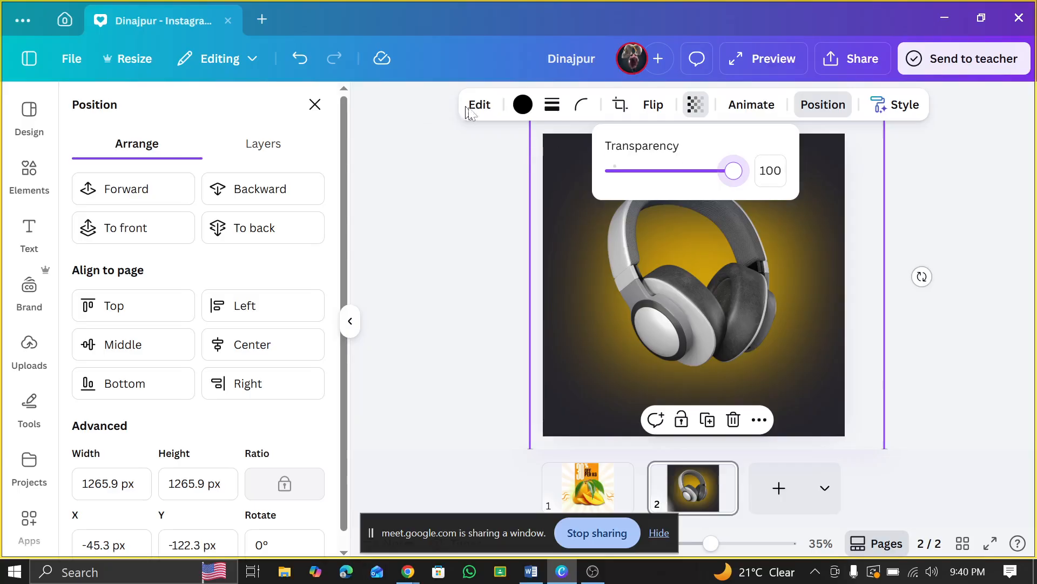
click(523, 105)
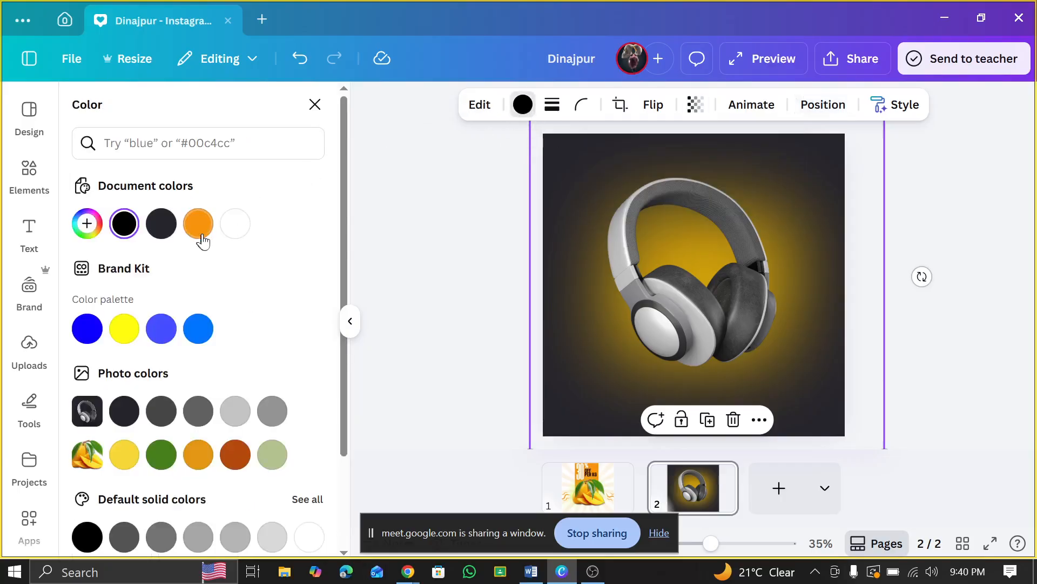
click(236, 224)
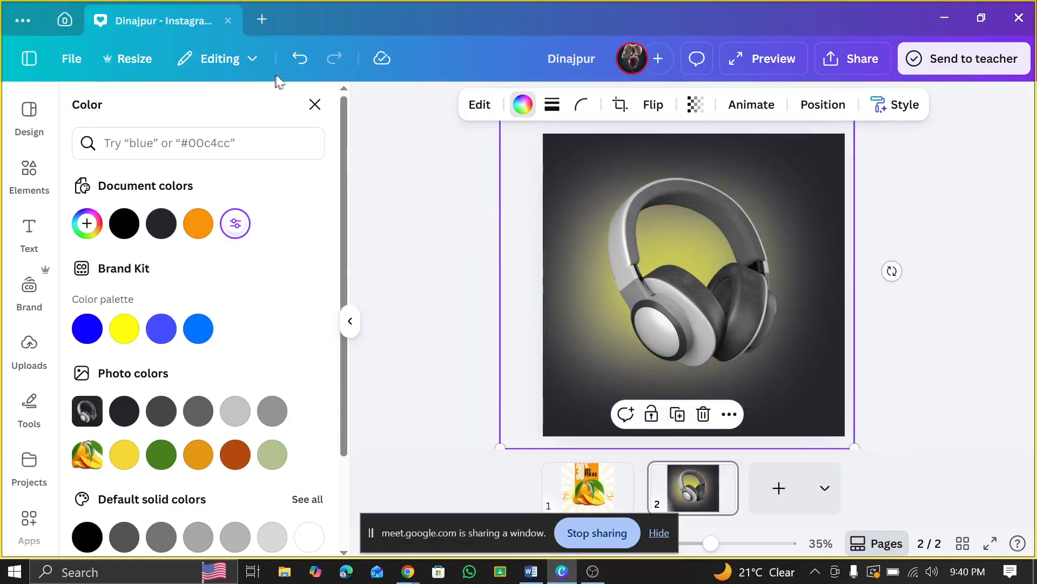
click(300, 59)
click(300, 58)
click(298, 58)
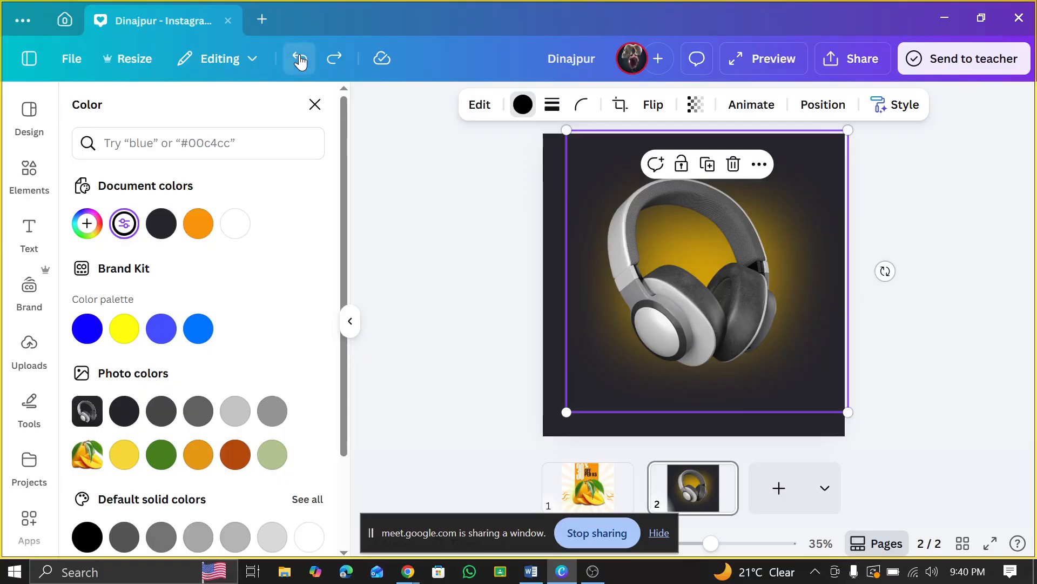
click(299, 58)
click(334, 58)
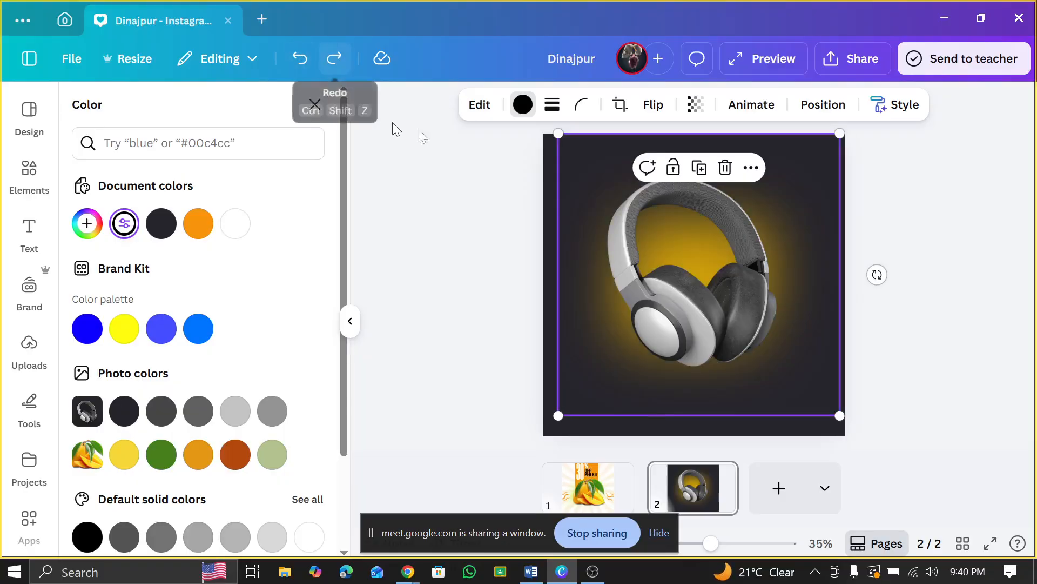
- Centre the headphone image on the page using the guides
drag(792, 301, 802, 288)
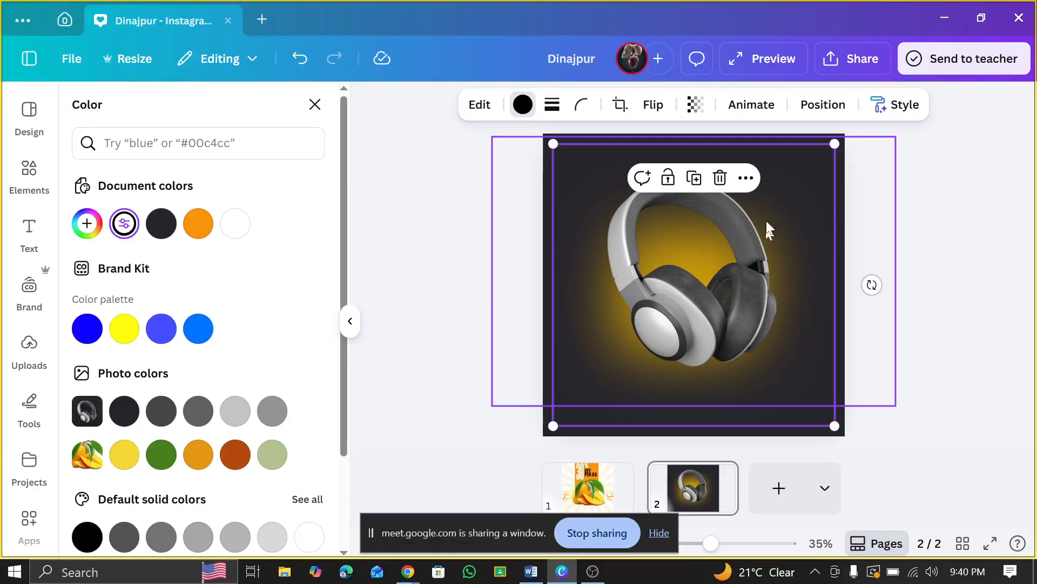
click(1001, 190)
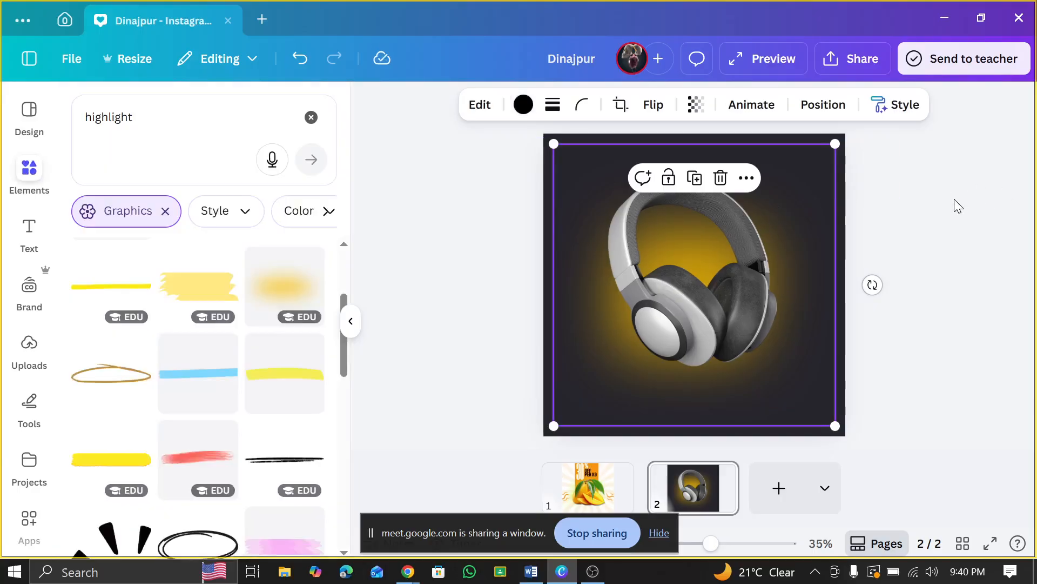
click(720, 239)
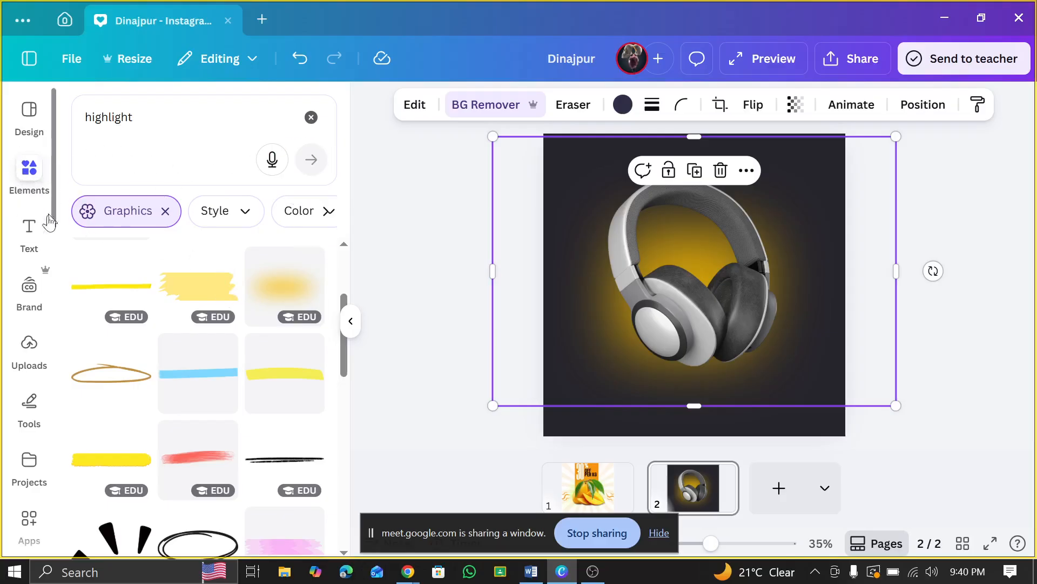
click(32, 231)
- Add a 'HEAD PHONE' heading and set its font to Anton
click(239, 313)
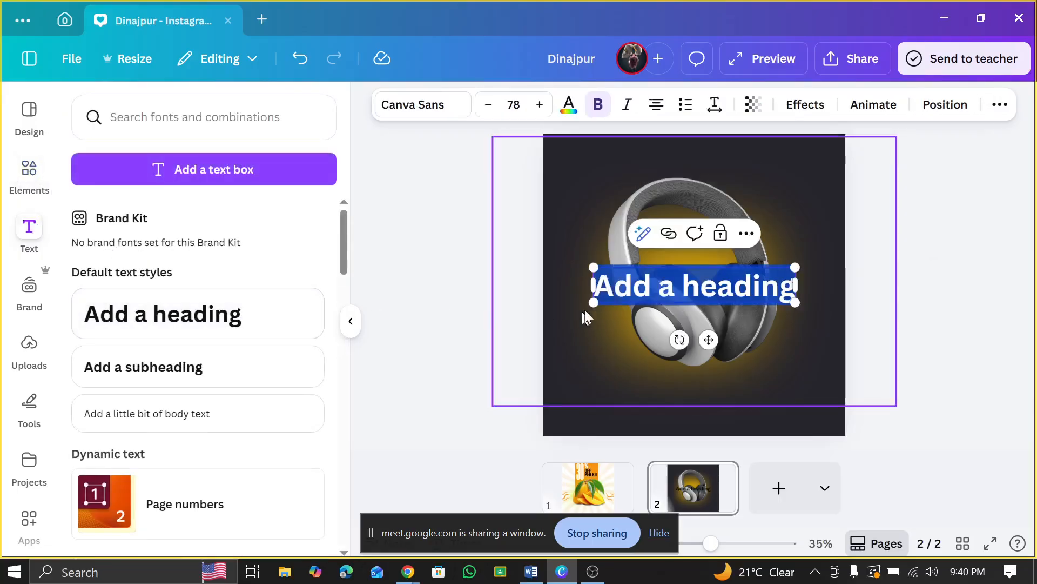
text(HEA)
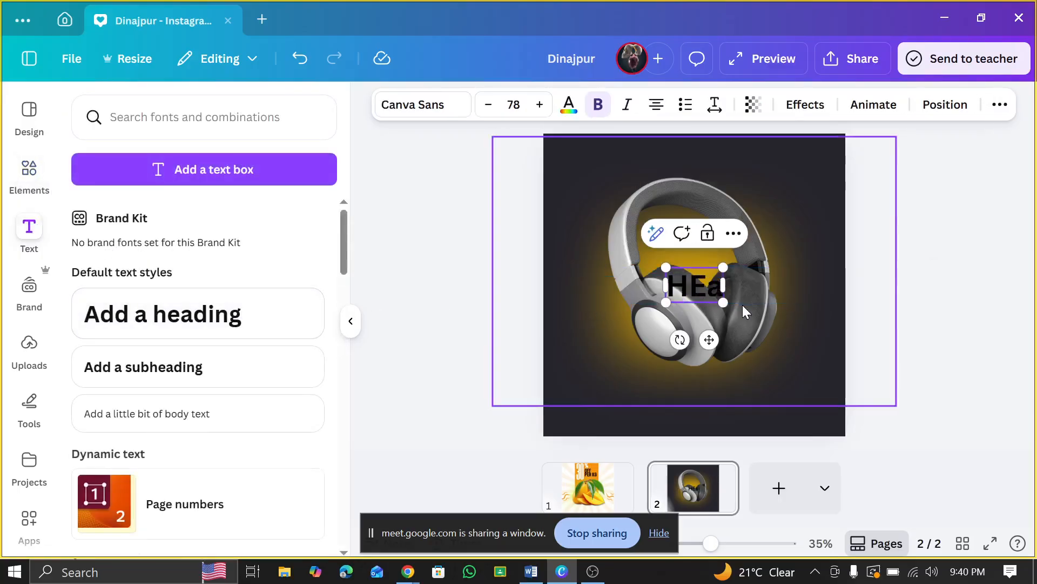
text(D)
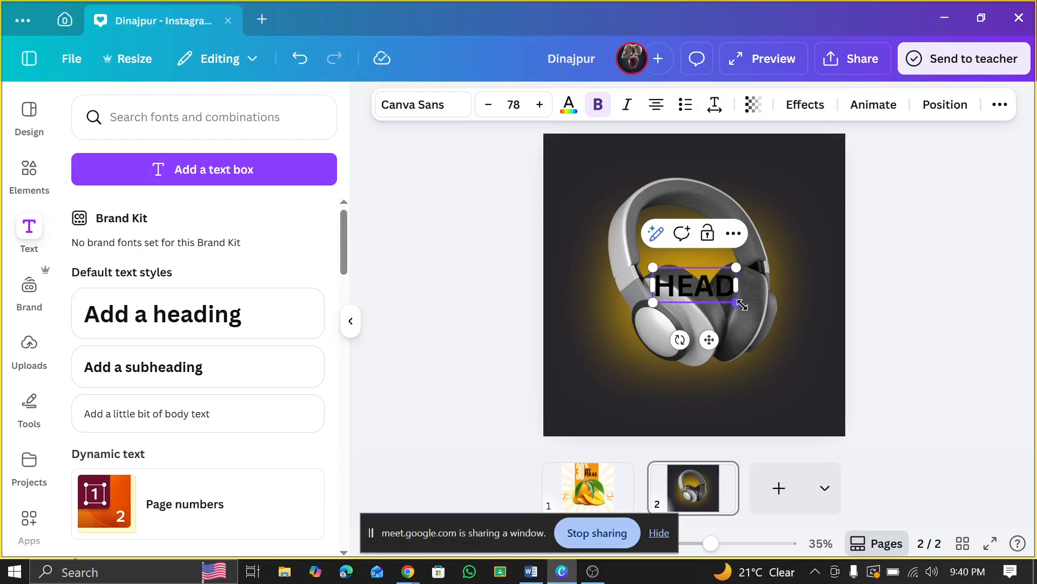
text( PHONE)
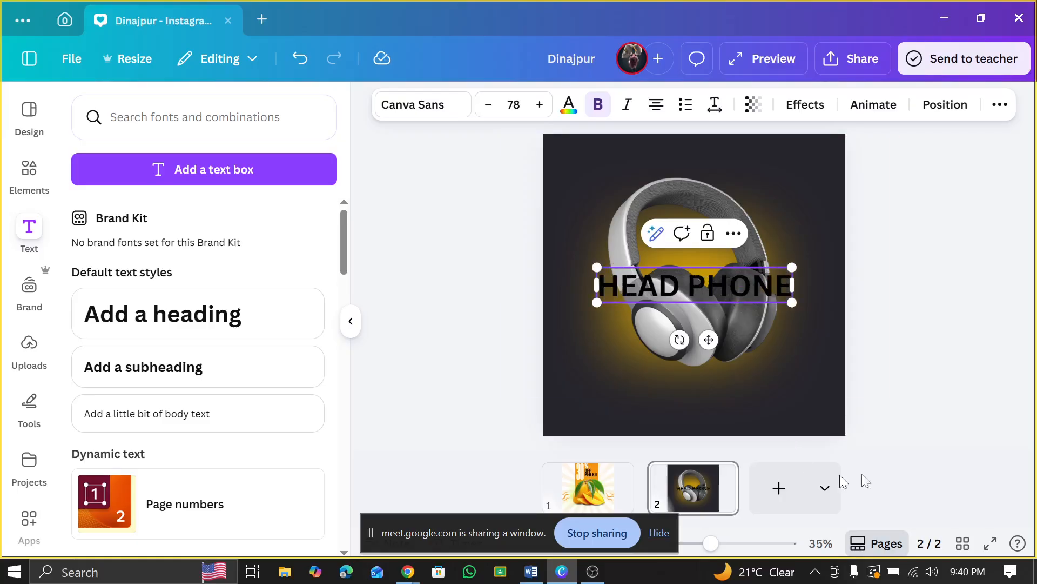
click(851, 313)
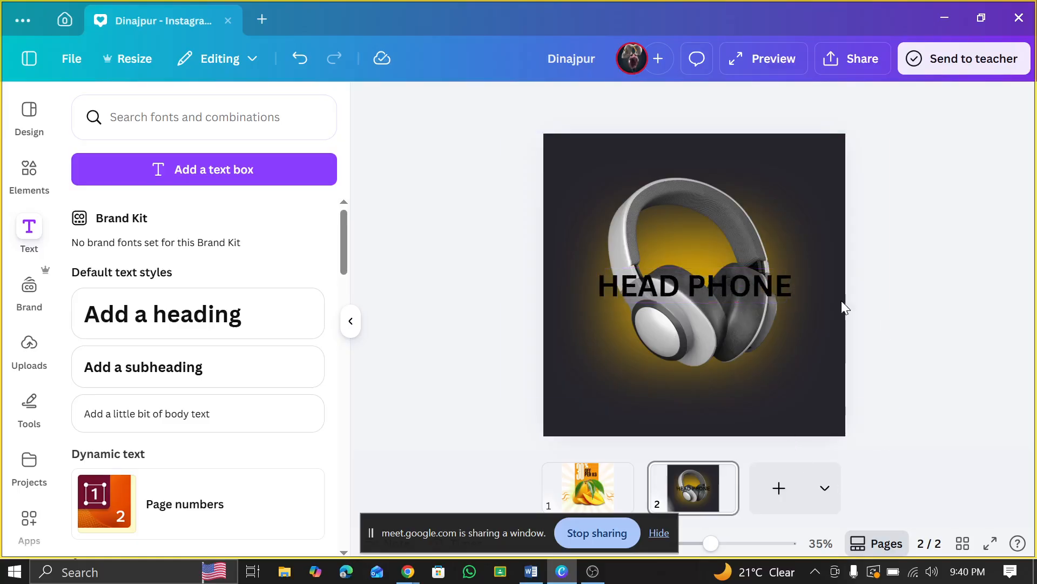
double_click(724, 297)
click(400, 108)
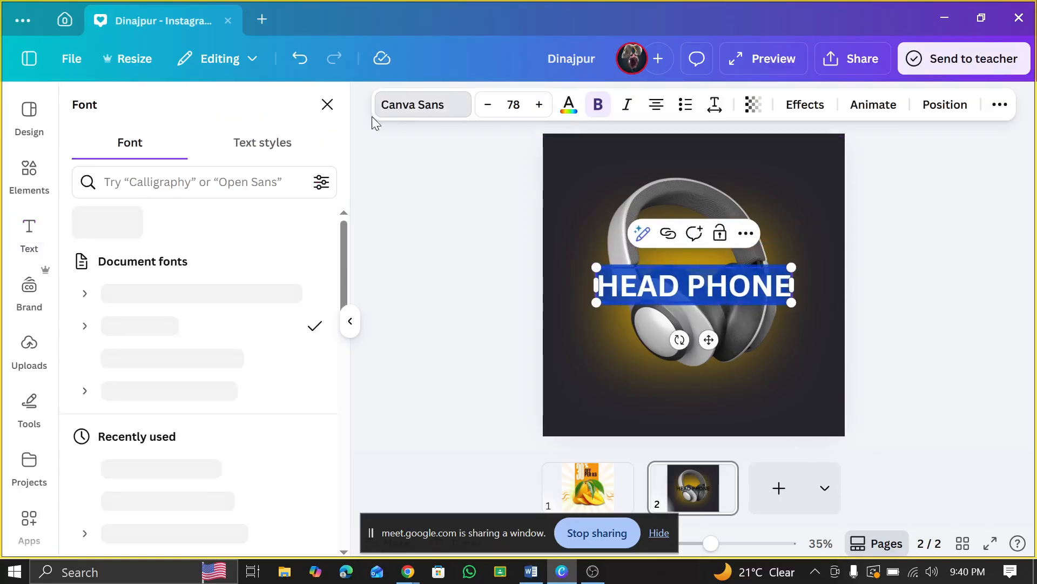
click(148, 497)
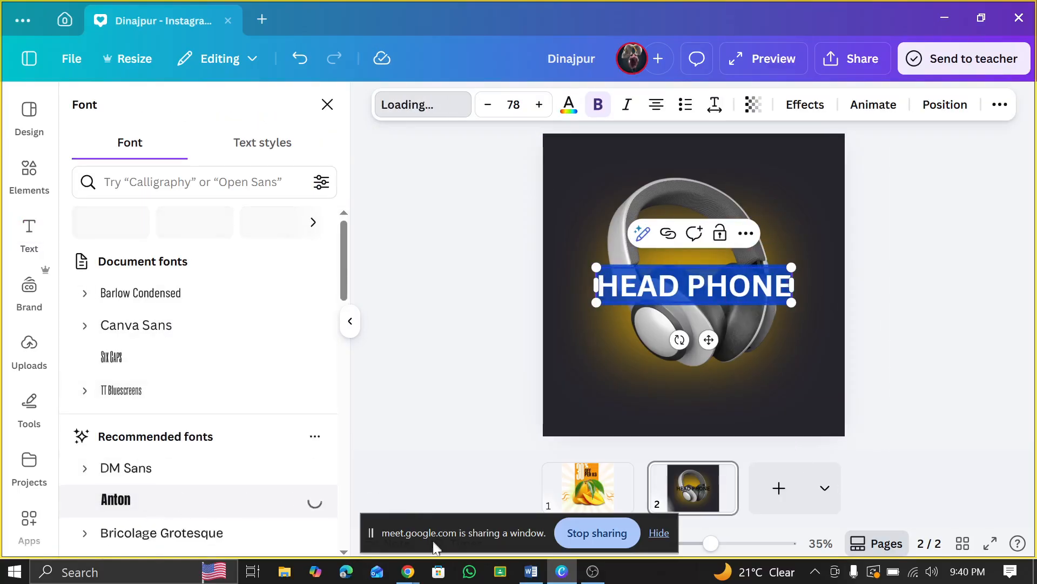
- Admit the waiting guest into the Meet call and return to Canva
mouse_move(408, 571)
click(387, 532)
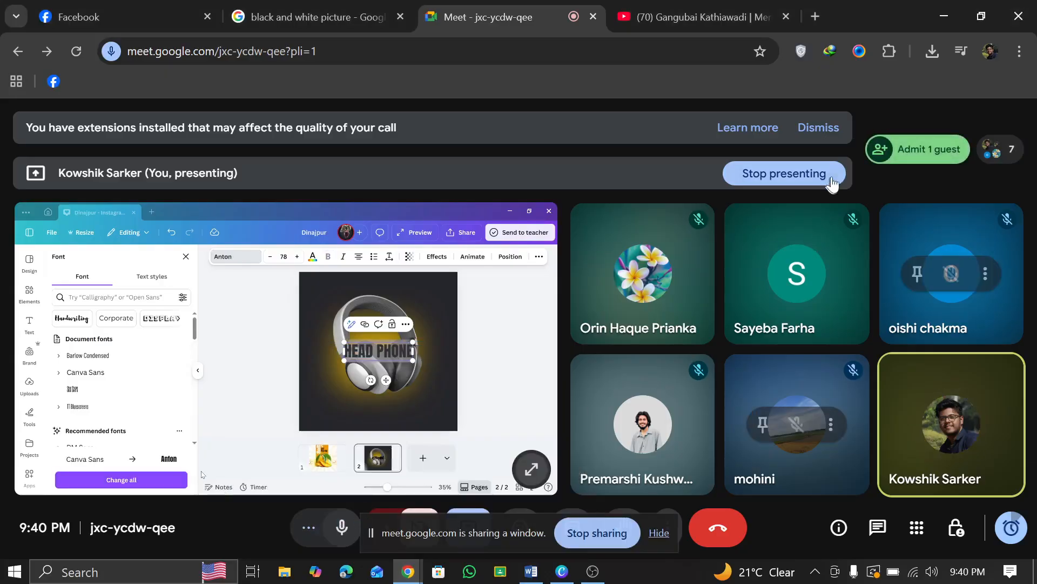
click(868, 152)
click(784, 238)
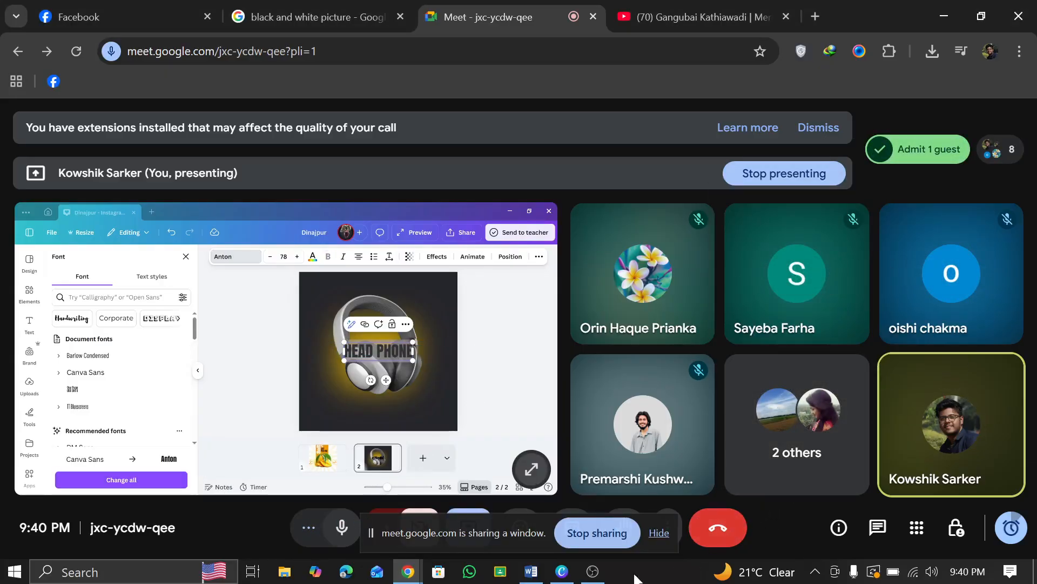
click(561, 571)
- Make the HEAD PHONE title white, double its size and centre it horizontally
click(789, 308)
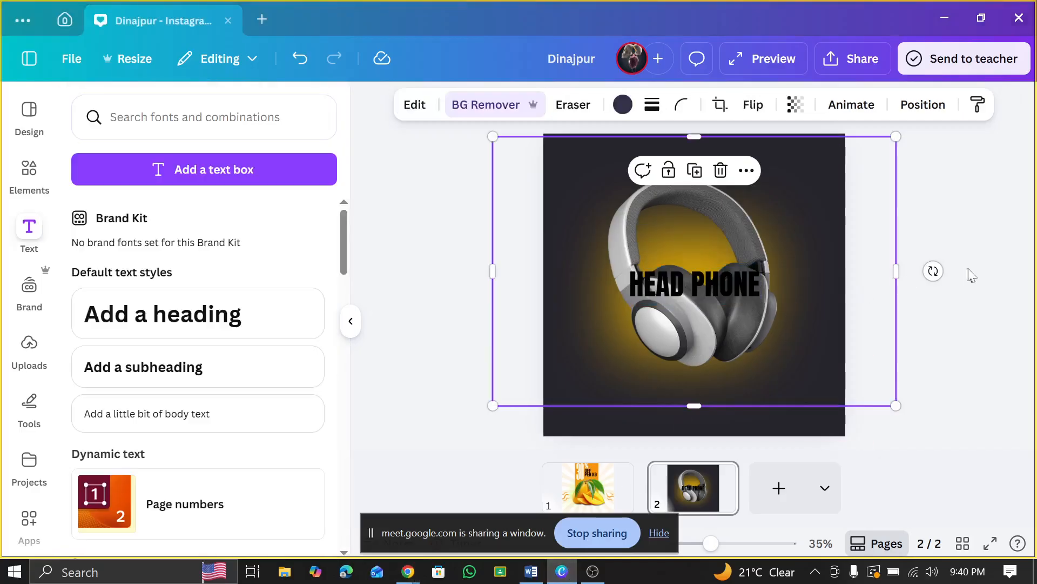
click(969, 271)
click(751, 283)
double_click(650, 288)
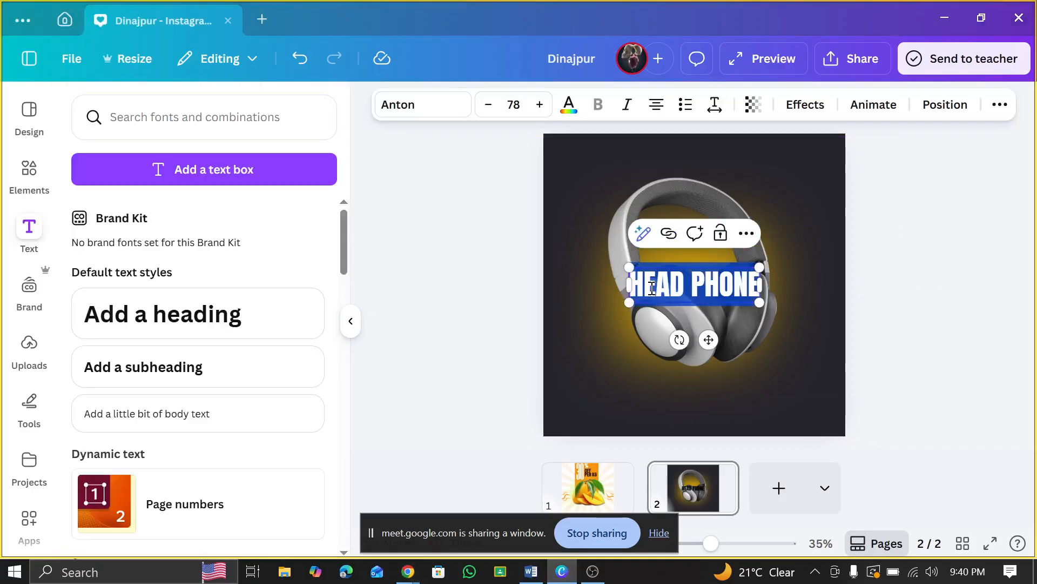
click(569, 105)
click(235, 223)
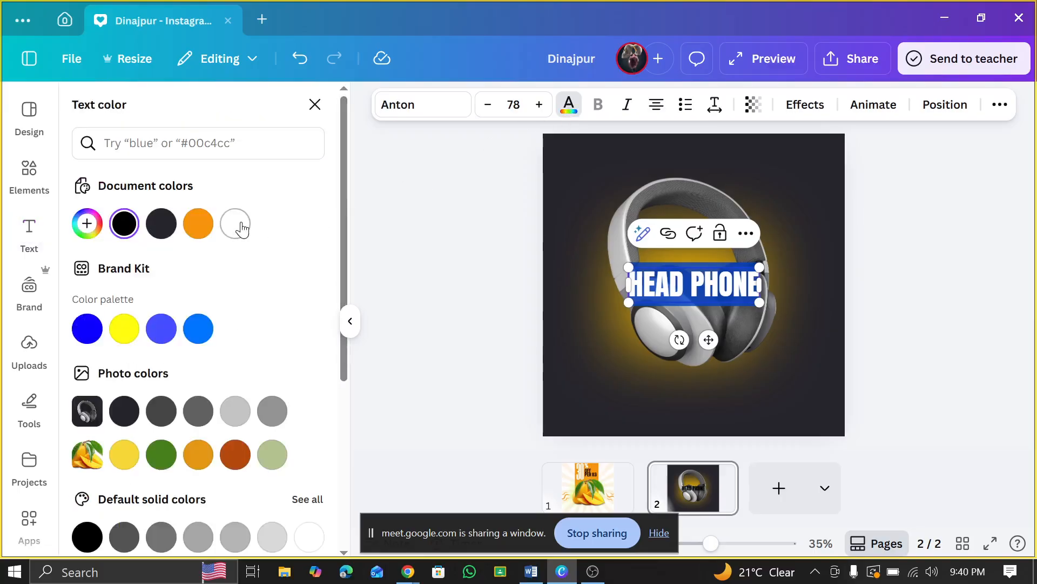
drag(628, 267, 498, 232)
drag(712, 271, 778, 233)
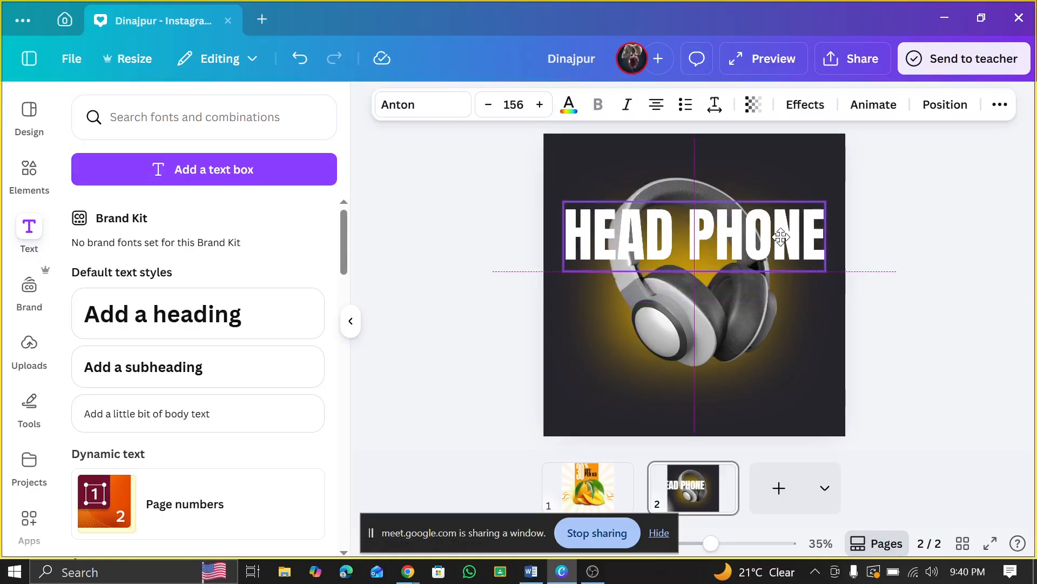
- Widen the title's letter spacing to 62, size it to 163 and place it at the top
click(715, 103)
drag(656, 169, 660, 170)
click(922, 218)
drag(763, 233, 763, 223)
drag(560, 262, 537, 259)
mouse_move(594, 232)
mouse_down()
mouse_move(608, 233)
mouse_move(599, 232)
mouse_up()
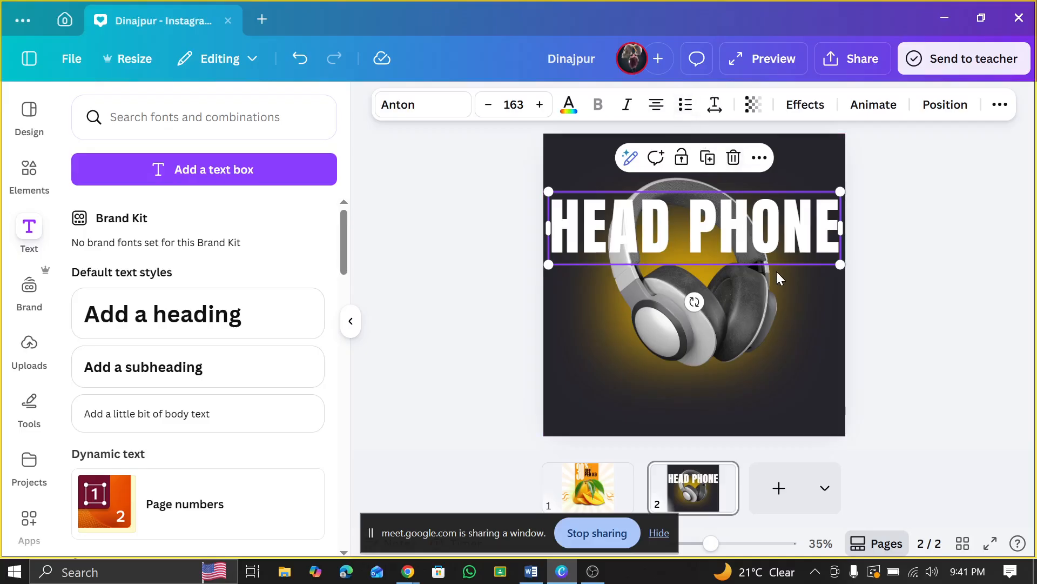
- Duplicate the headphone image with Ctrl+D and align the copy over the original
click(760, 291)
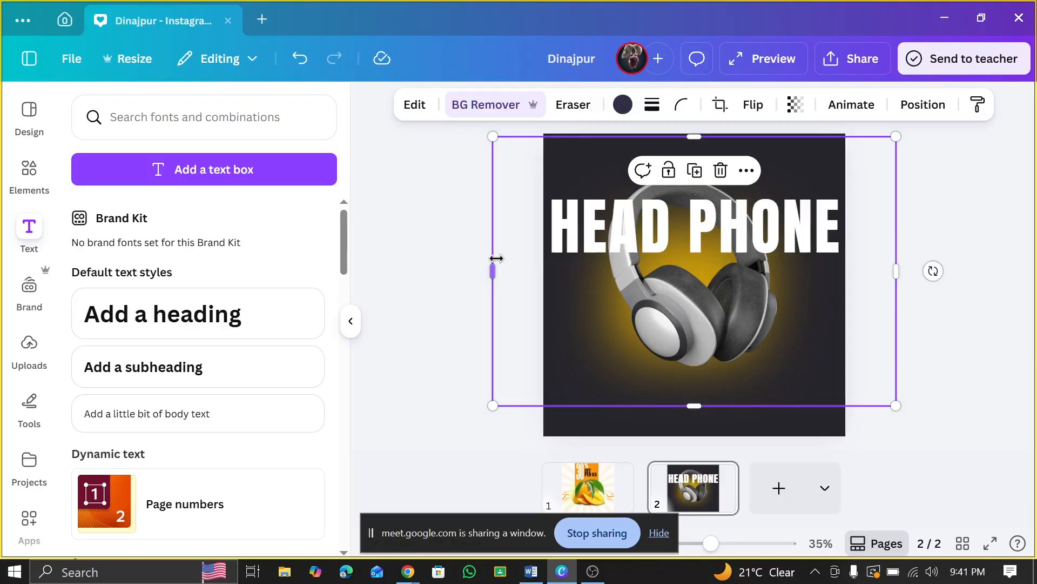
click(923, 104)
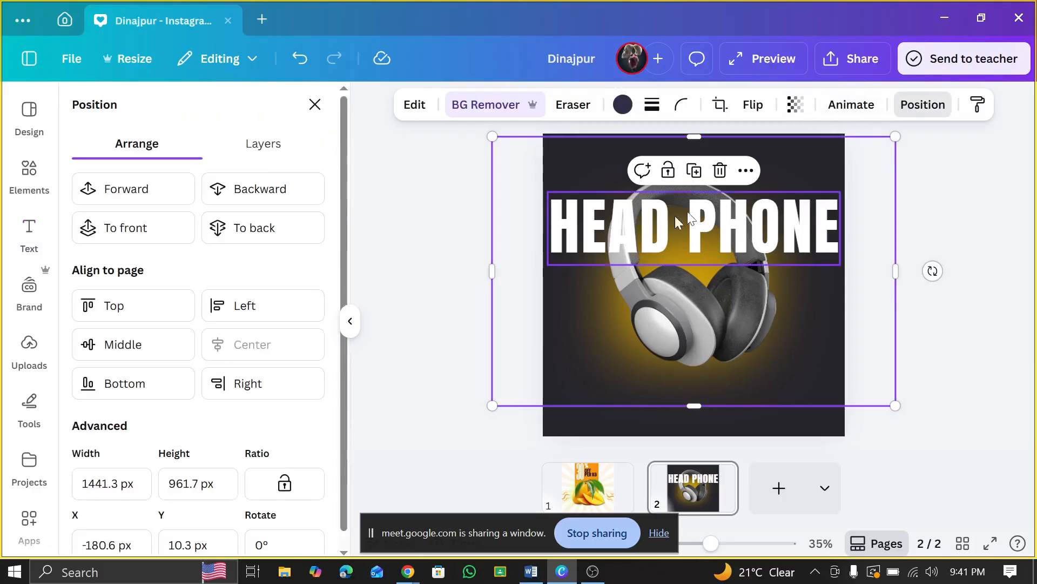
key(ctrl+d)
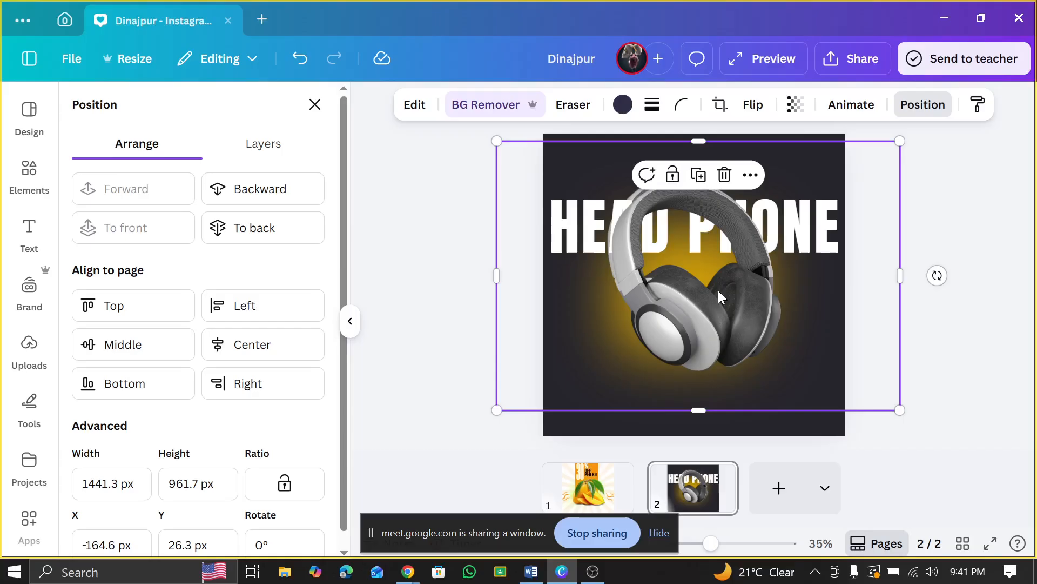
drag(718, 290, 713, 286)
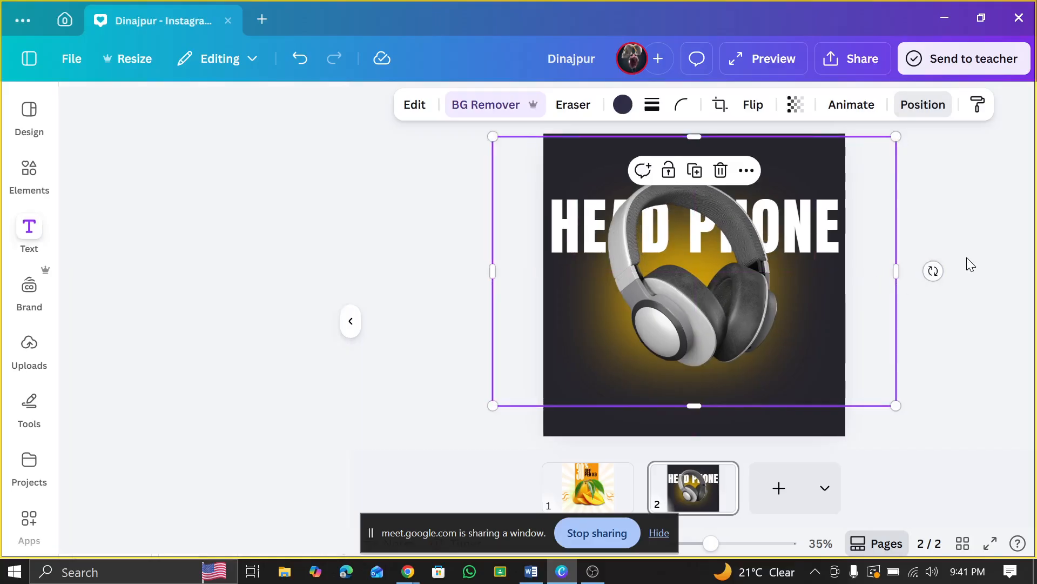
click(967, 257)
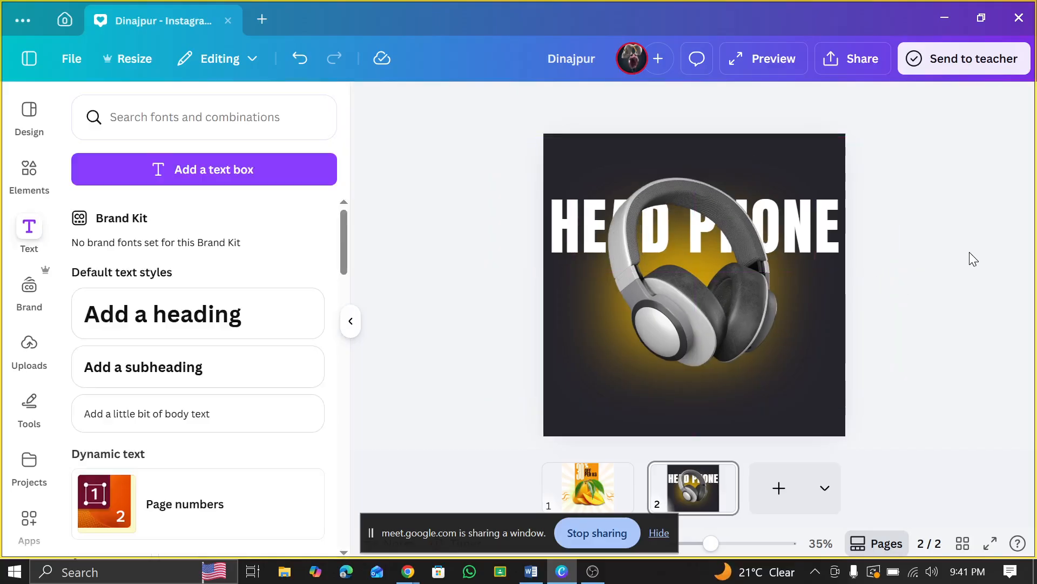
click(713, 314)
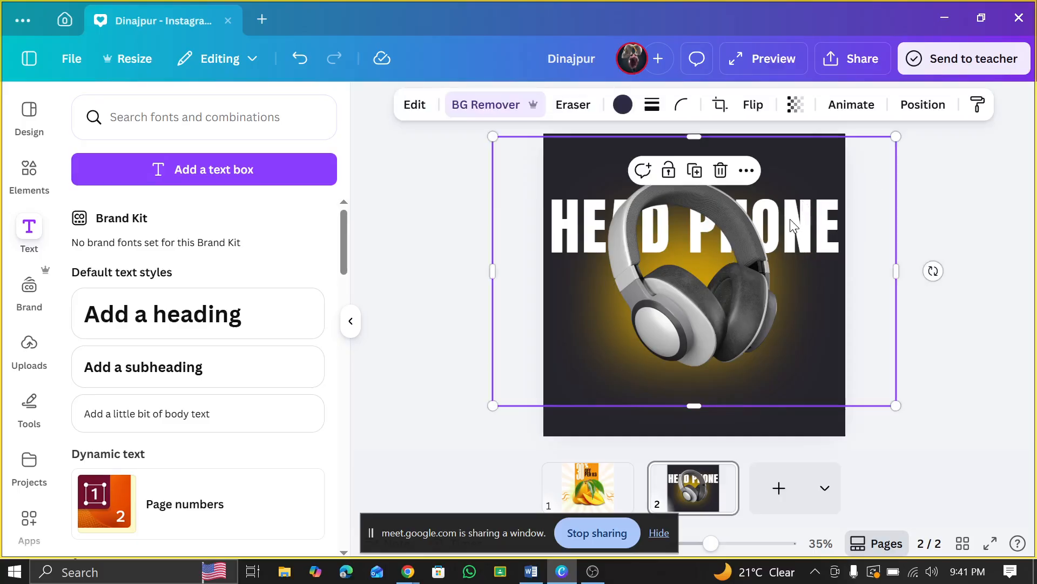
- Bring the headphone copy in front of the title and crop away its left part
click(907, 115)
click(270, 194)
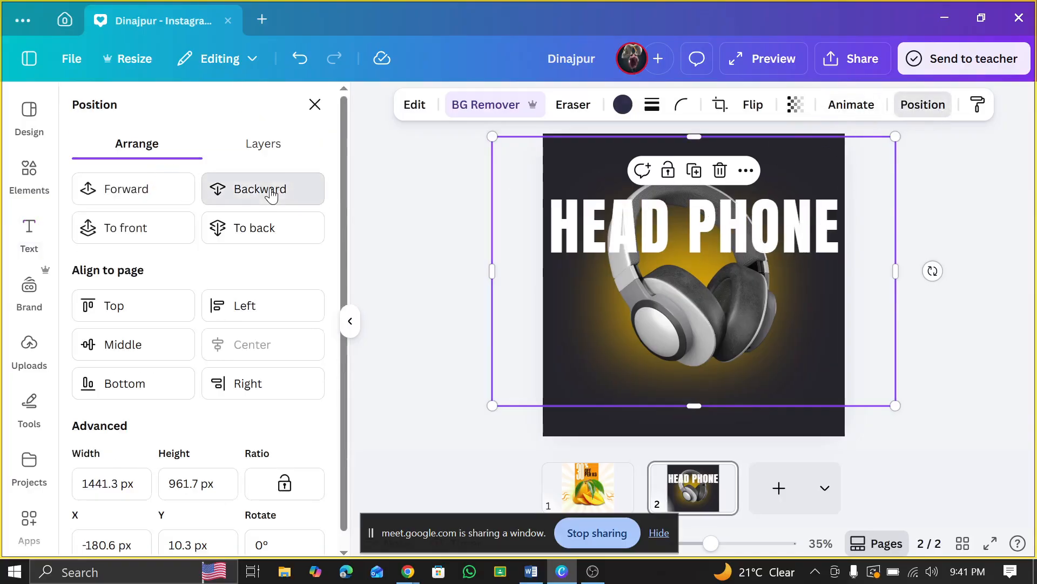
click(141, 187)
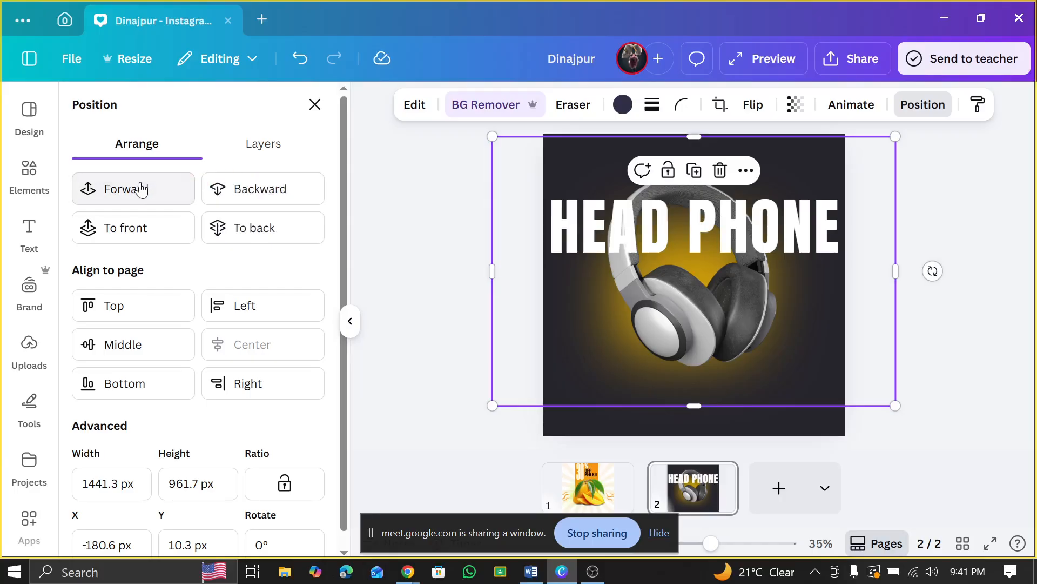
click(139, 192)
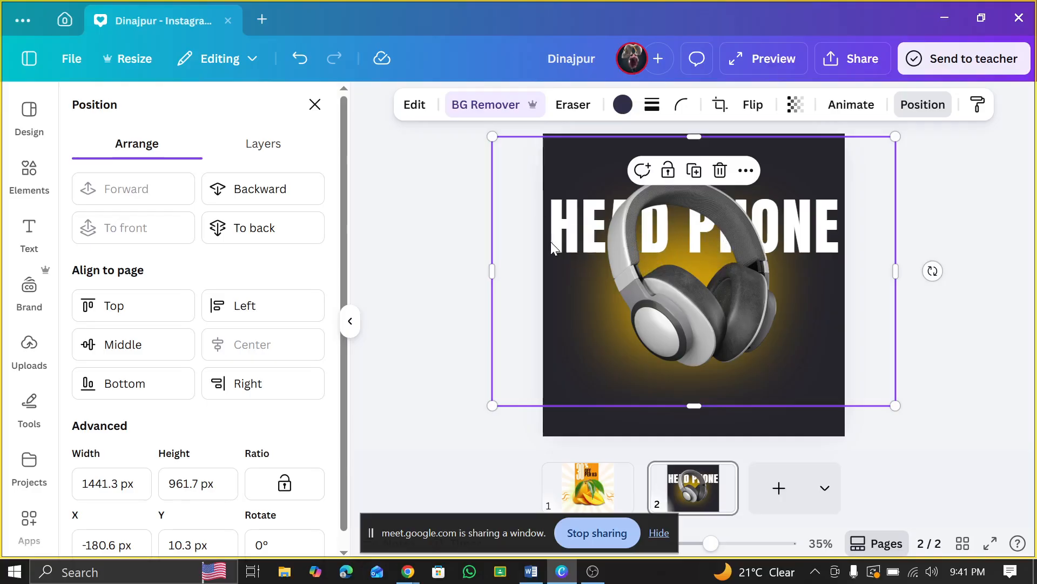
drag(515, 263, 675, 272)
click(986, 194)
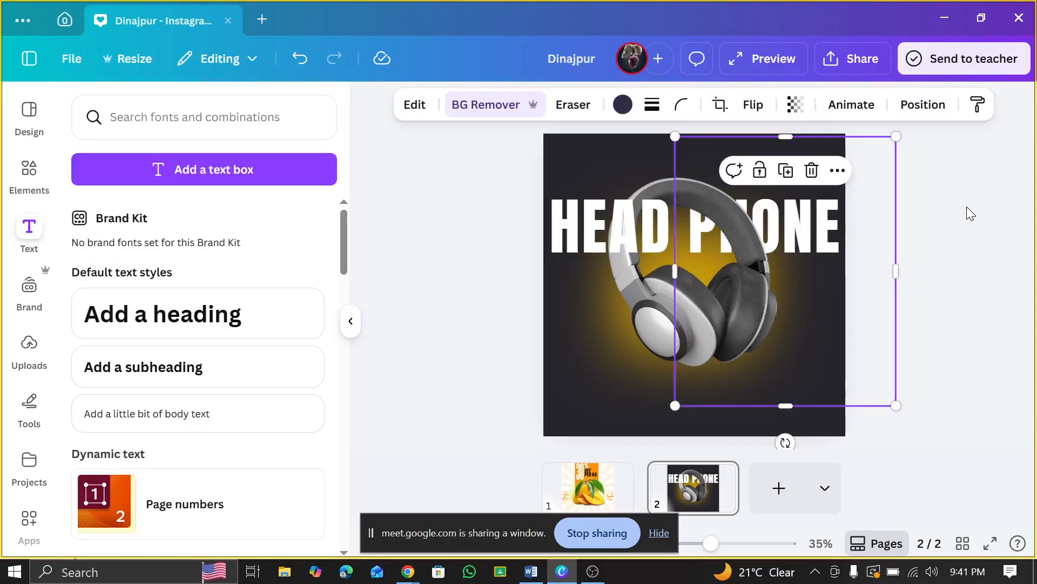
click(970, 210)
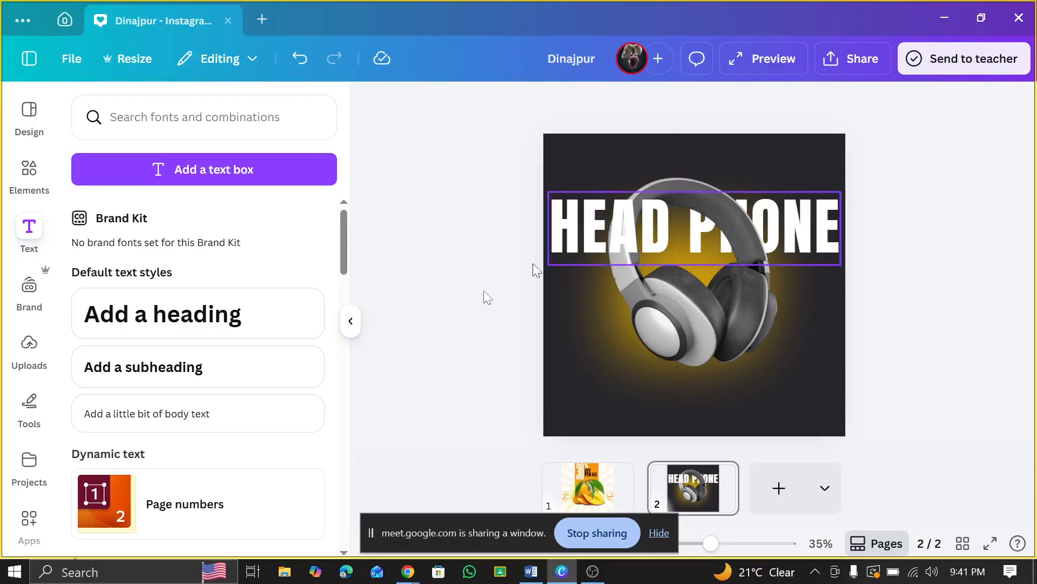
- Add a subheading text box, then open Cv.pdf from the home page's recent designs
click(320, 373)
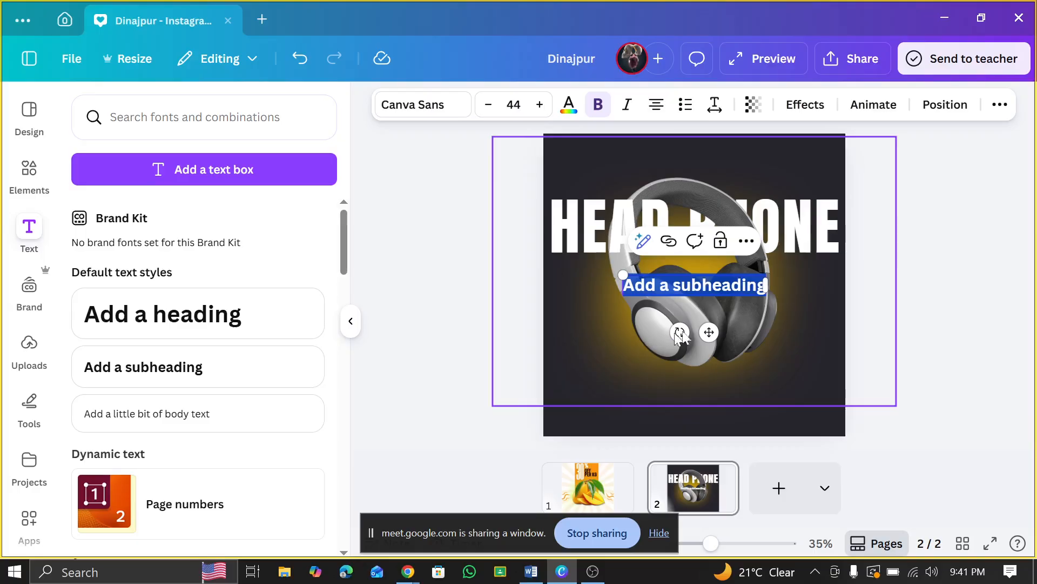
click(64, 20)
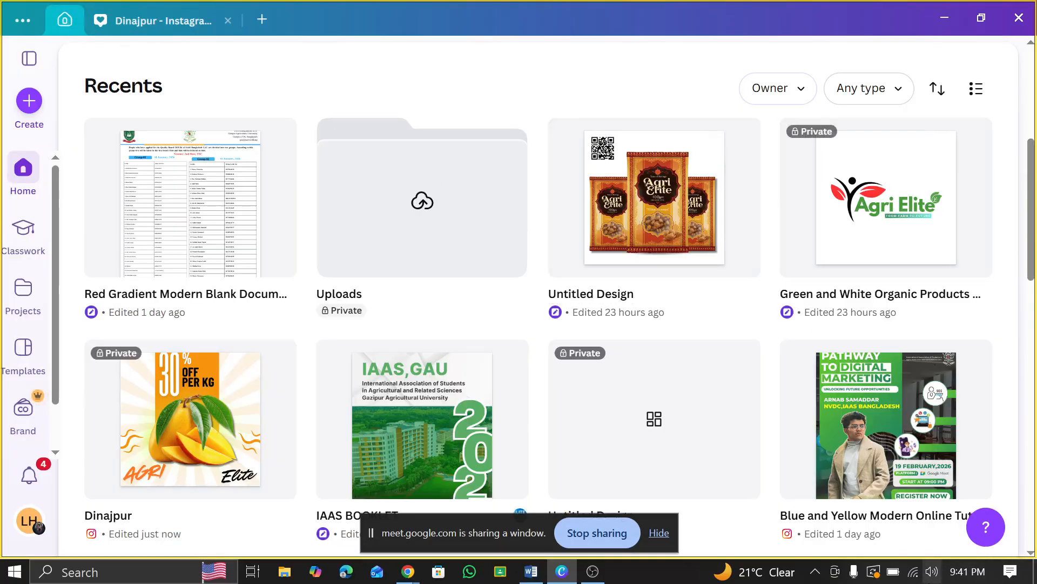
scroll(793, 498, down, 10)
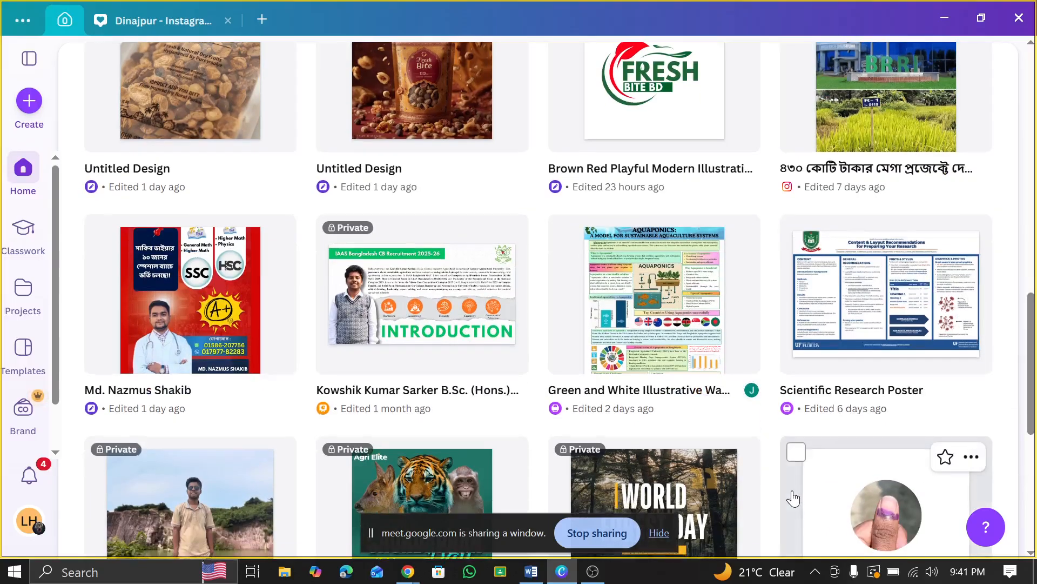
scroll(656, 424, down, 6)
scroll(639, 400, down, 4)
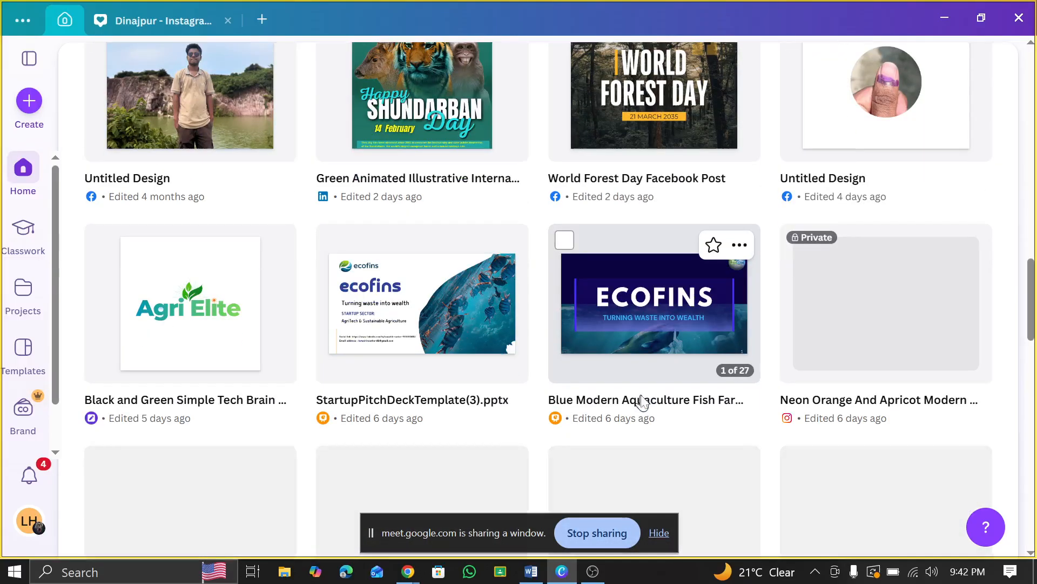
scroll(642, 402, down, 3)
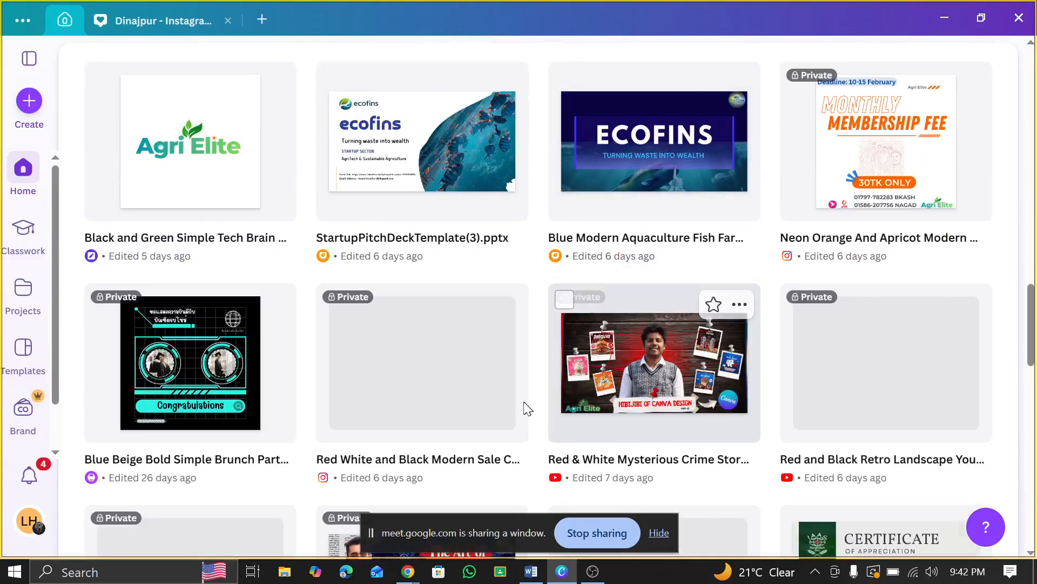
scroll(523, 408, down, 3)
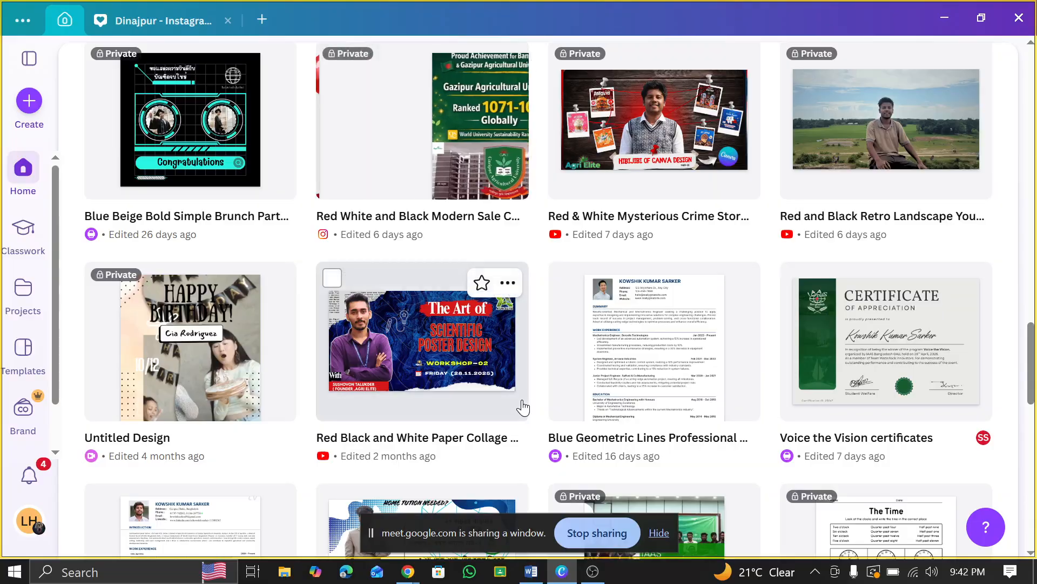
scroll(523, 408, down, 3)
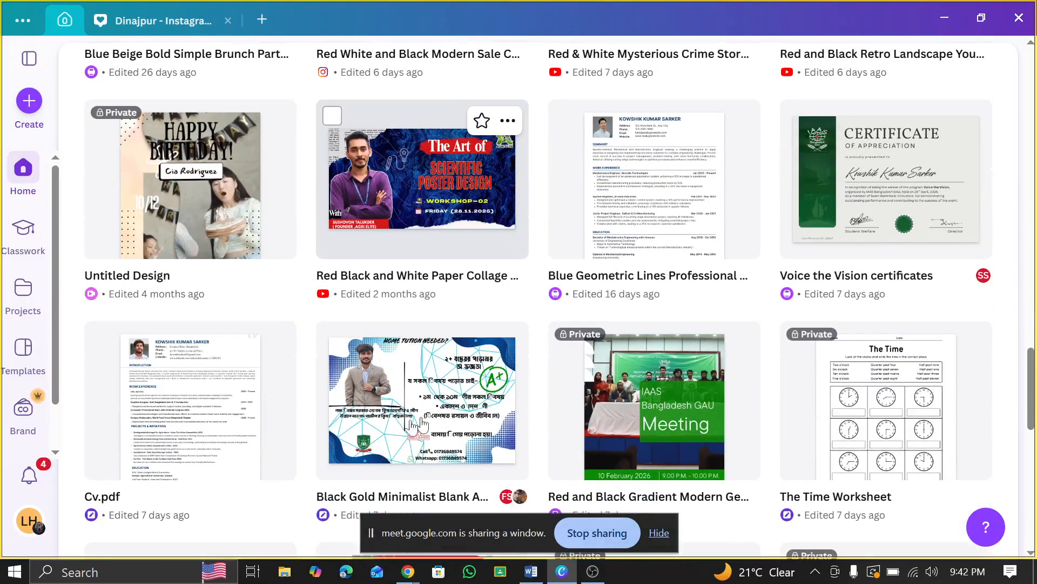
click(161, 419)
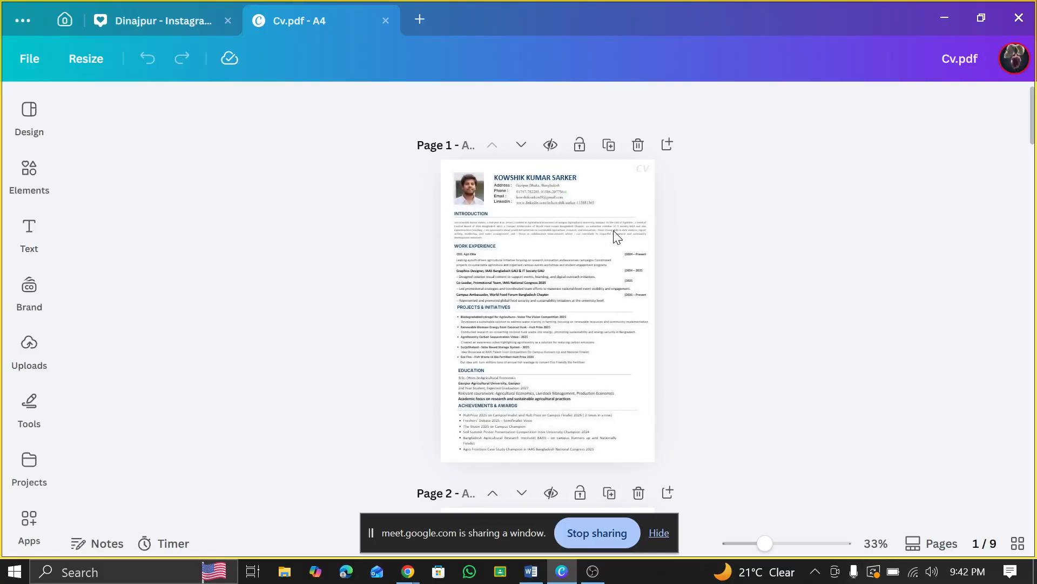
- Inspect the LinkedIn link in Cv.pdf's contact details, then switch back to the Dinajpur - Instagram design
ctrl+scroll(616, 238, up, 10)
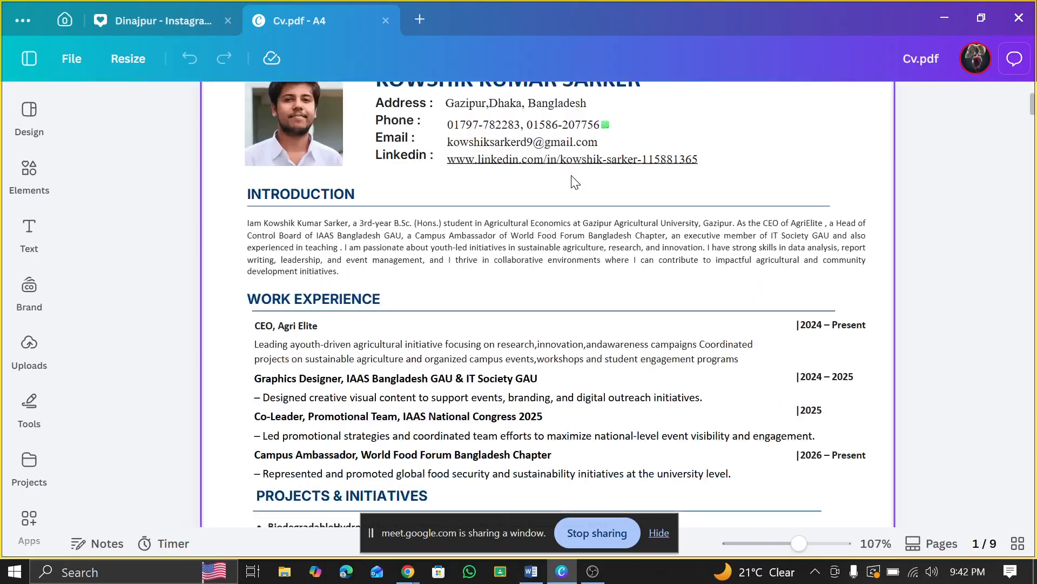
ctrl+scroll(567, 187, up, 4)
scroll(534, 226, up, 2)
click(513, 238)
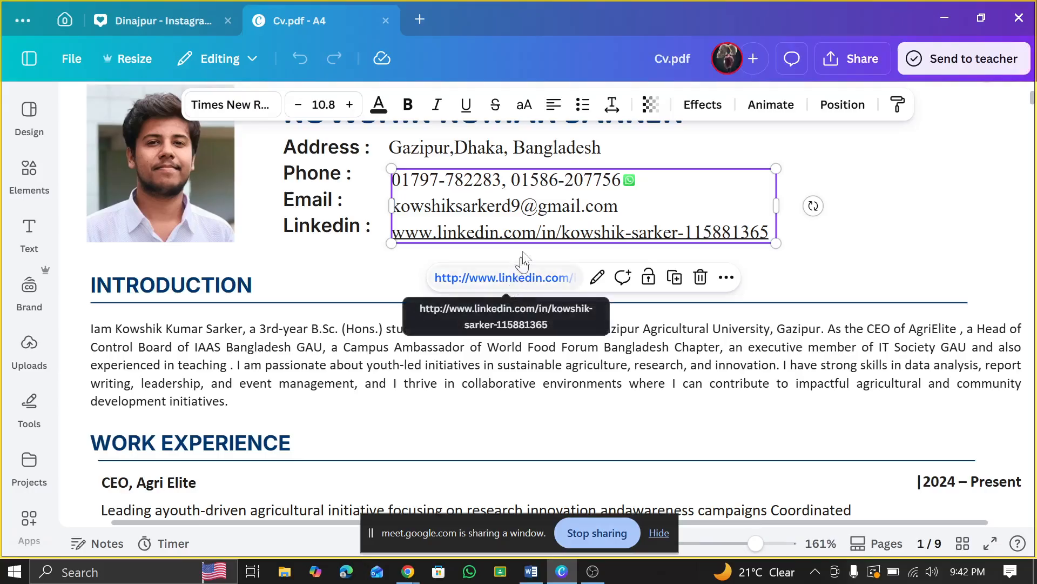
double_click(499, 211)
click(685, 205)
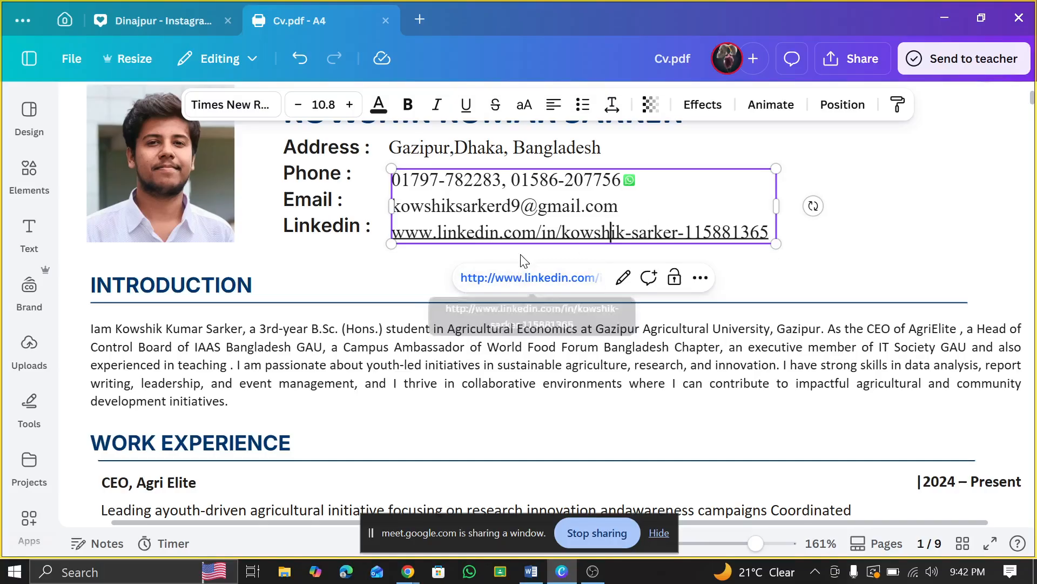
click(493, 152)
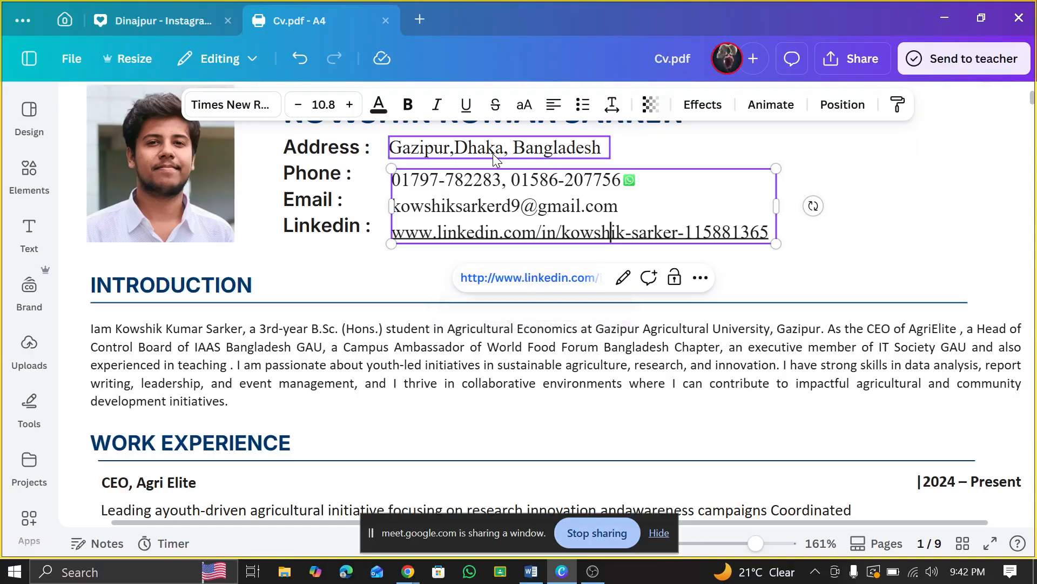
click(564, 241)
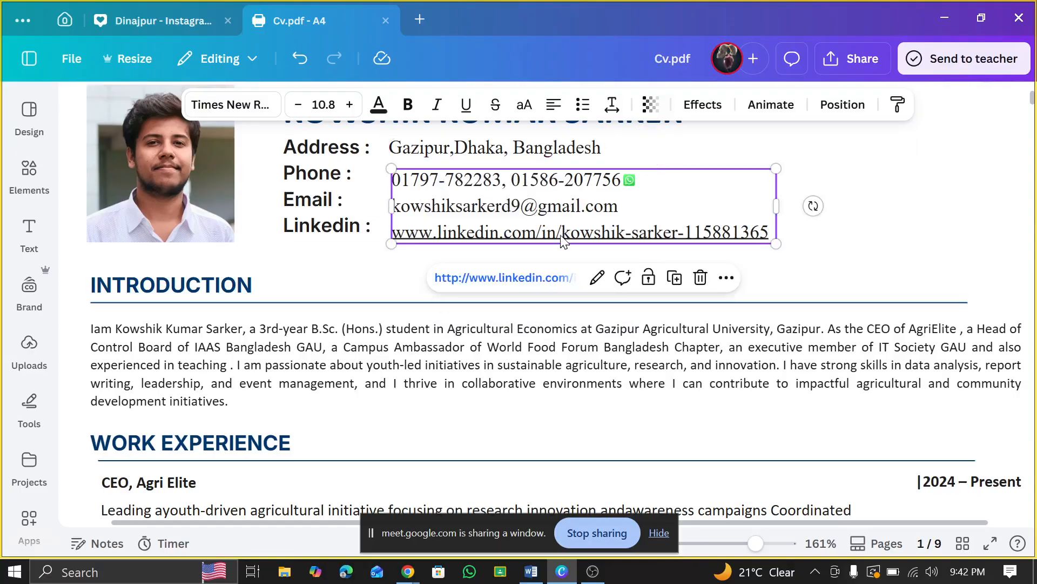
scroll(564, 240, up, 2)
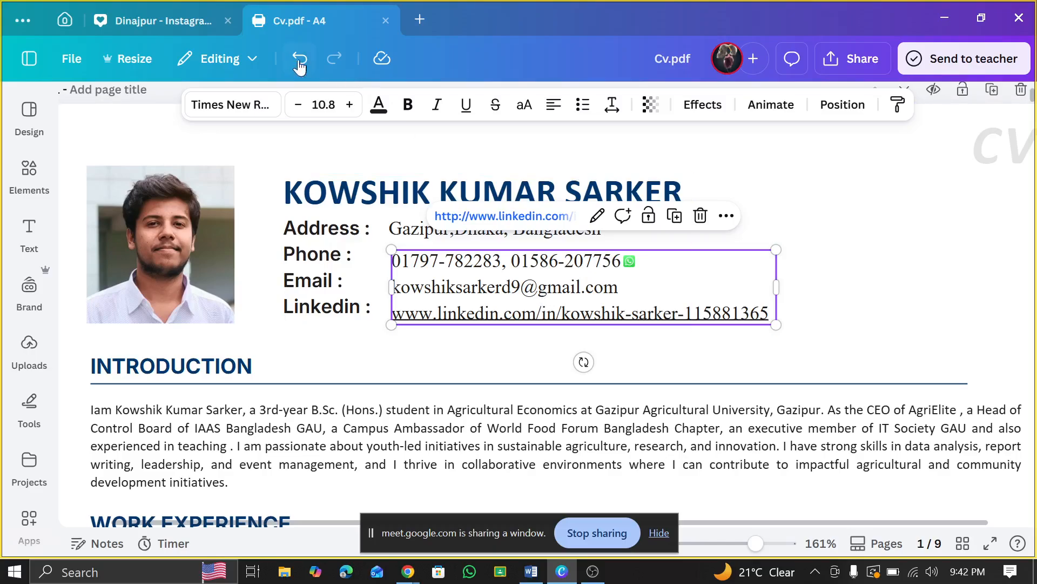
click(140, 27)
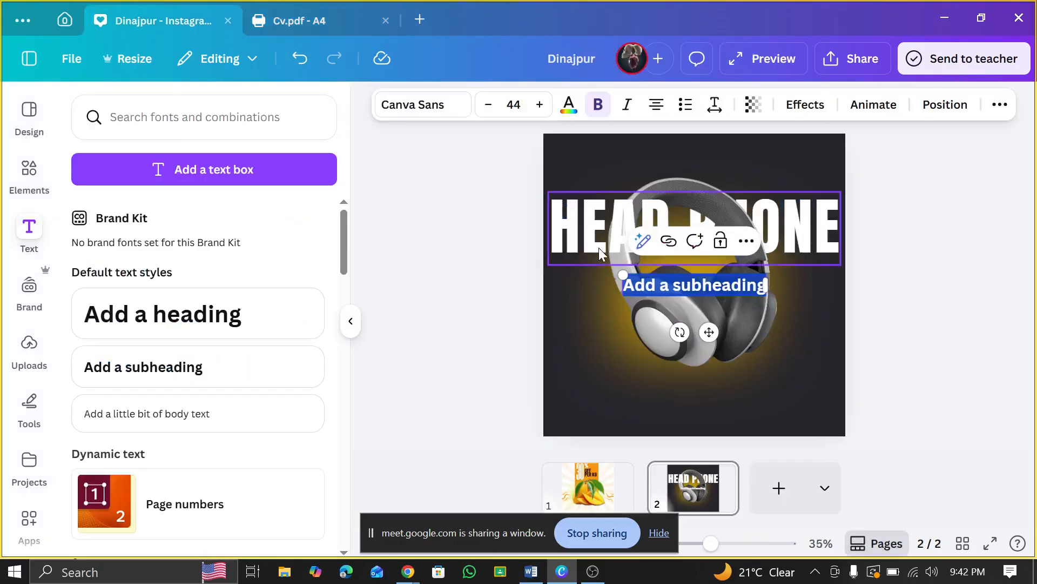
- Replace the placeholder subheading with 'Linkedin' and move it to the poster's lower left
click(705, 318)
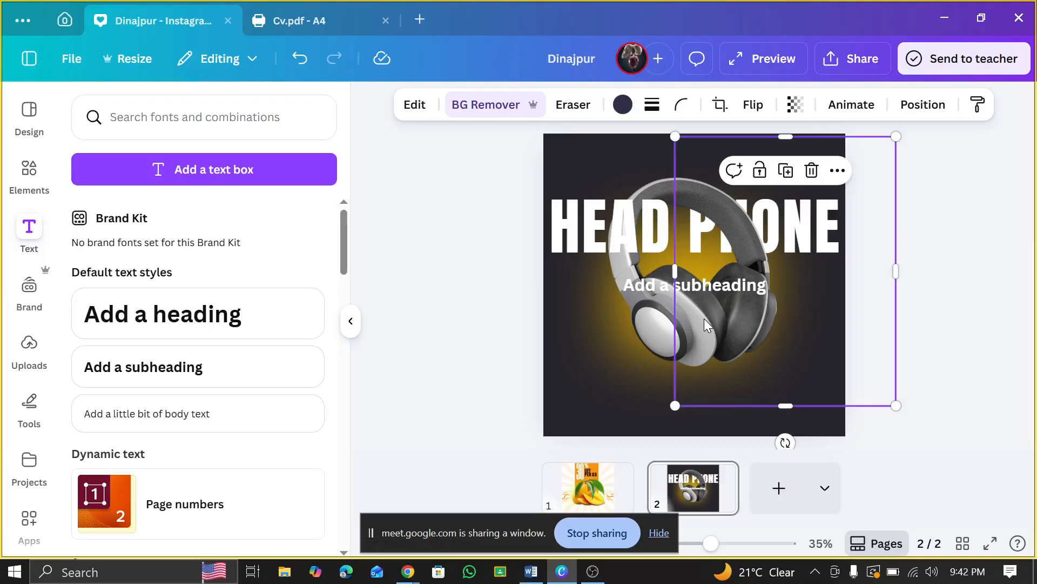
click(649, 289)
click(650, 286)
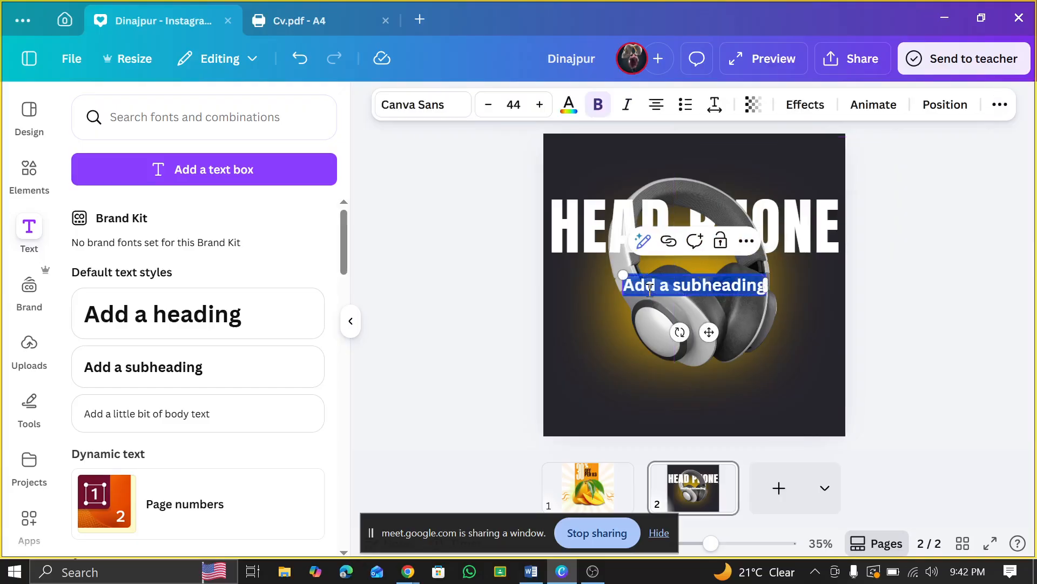
key(BackSpace)
text(Lin)
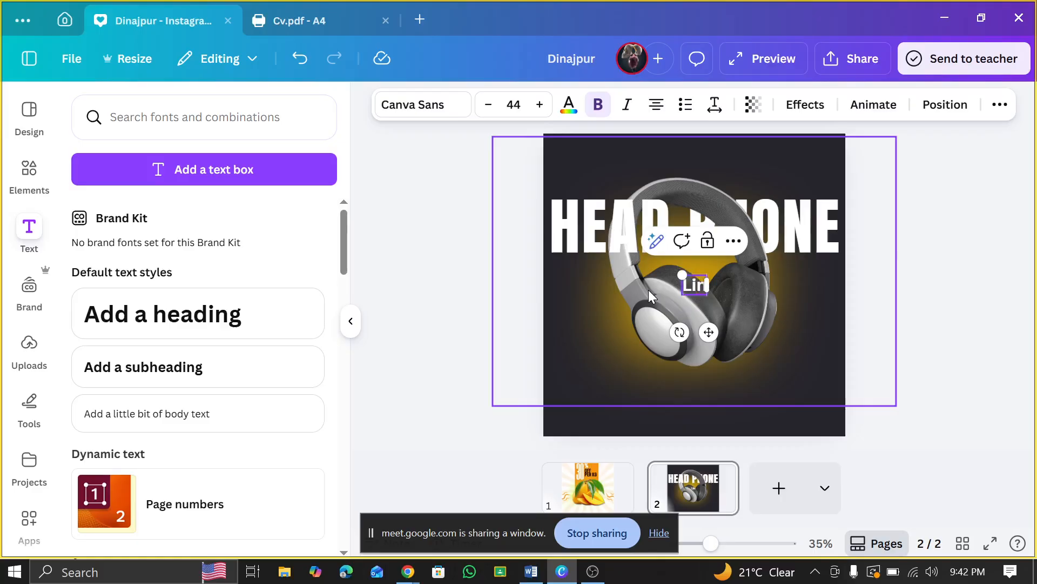
text(kedin)
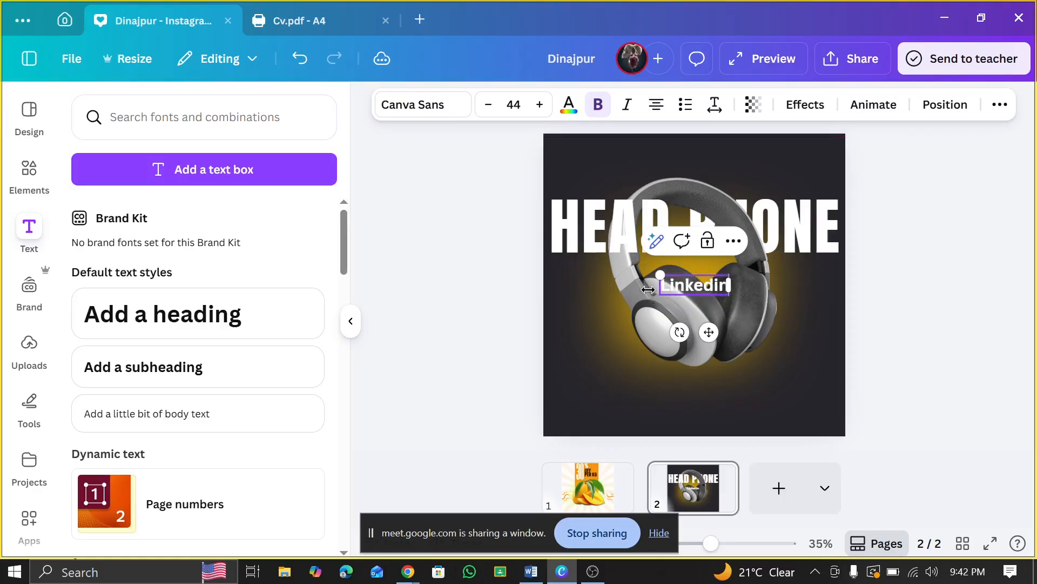
click(998, 257)
click(716, 292)
drag(716, 292, 628, 387)
- Browse the more-options menu for the Linkedin text
double_click(628, 387)
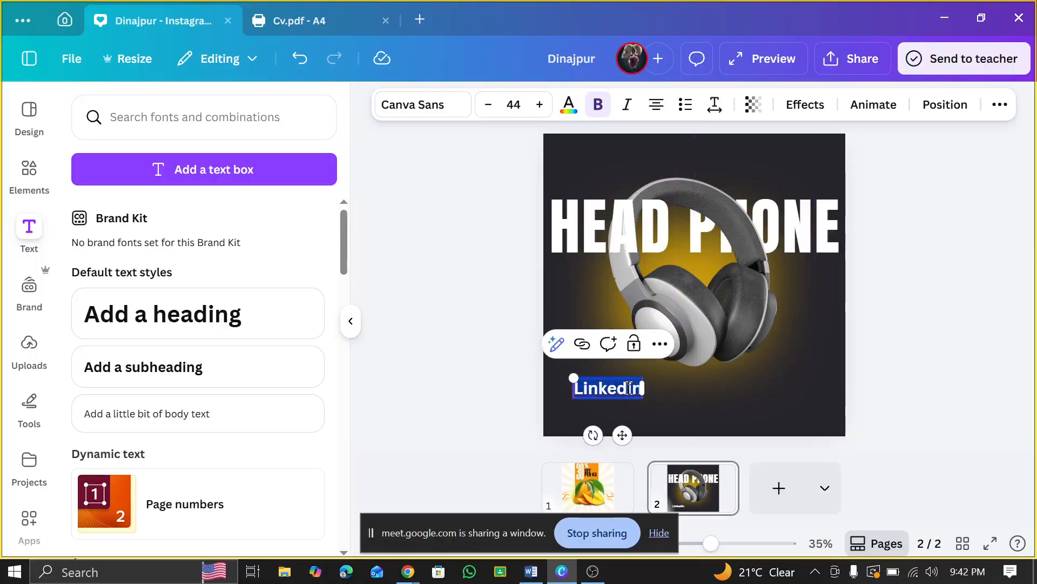
click(657, 345)
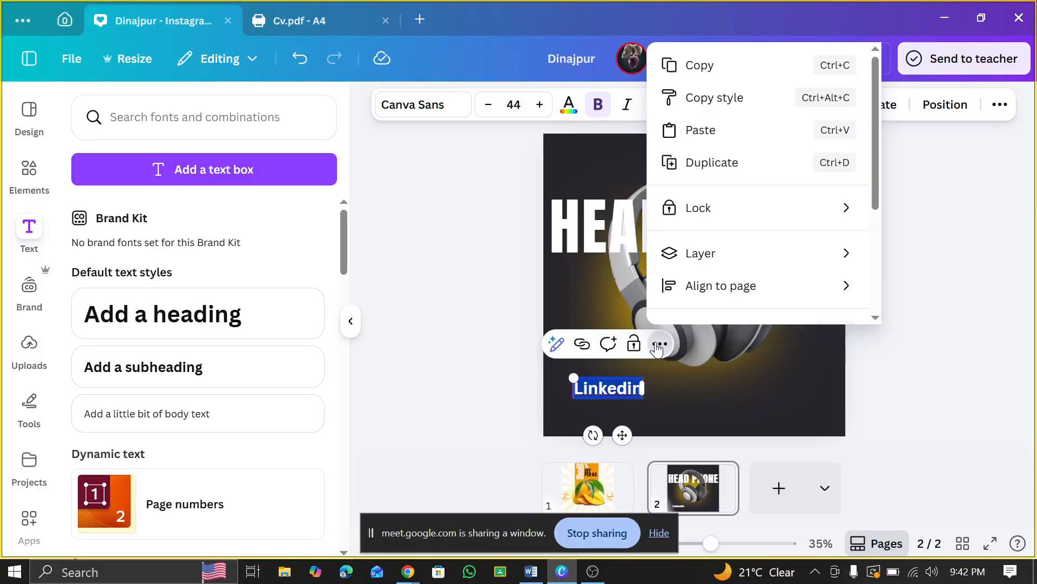
click(839, 326)
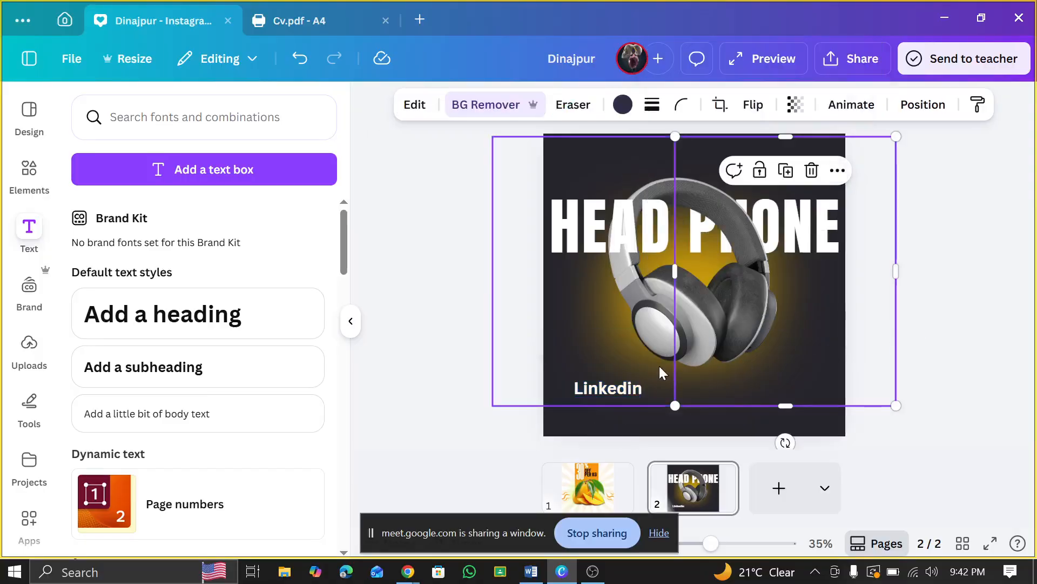
click(630, 389)
click(672, 344)
scroll(764, 262, down, 1)
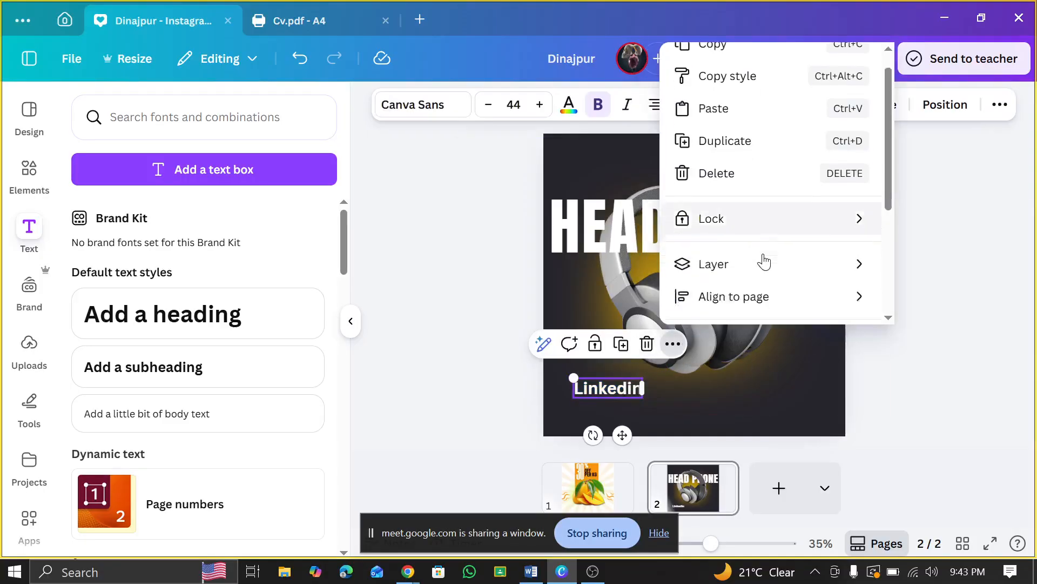
scroll(764, 262, down, 3)
scroll(763, 258, up, 2)
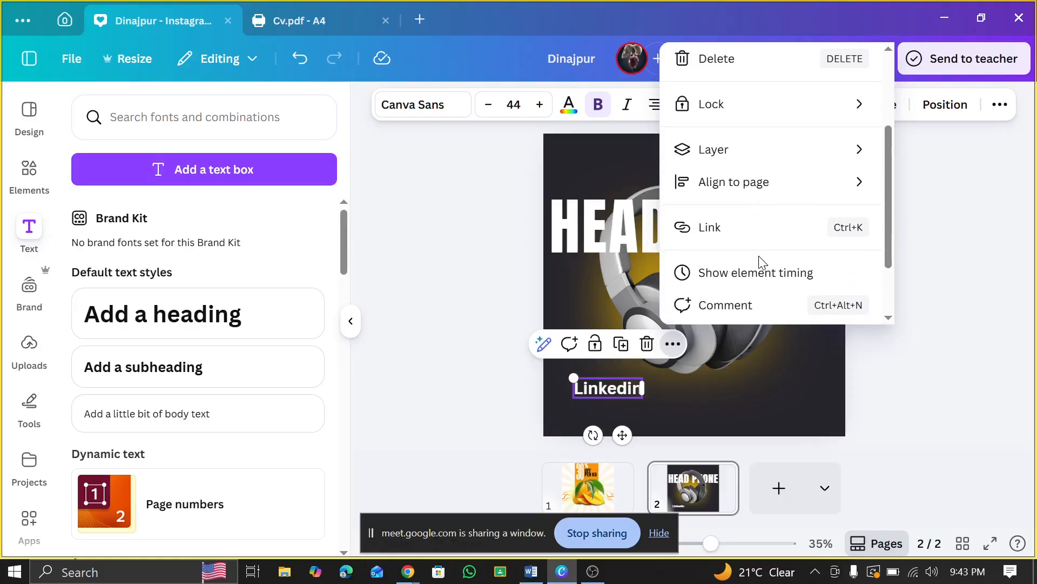
scroll(754, 293, down, 2)
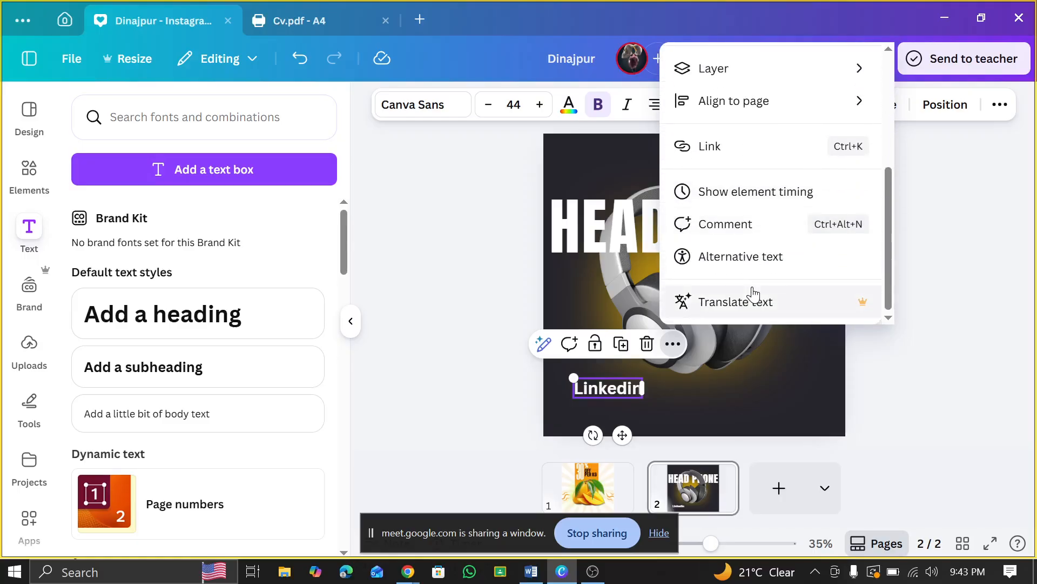
scroll(754, 294, up, 4)
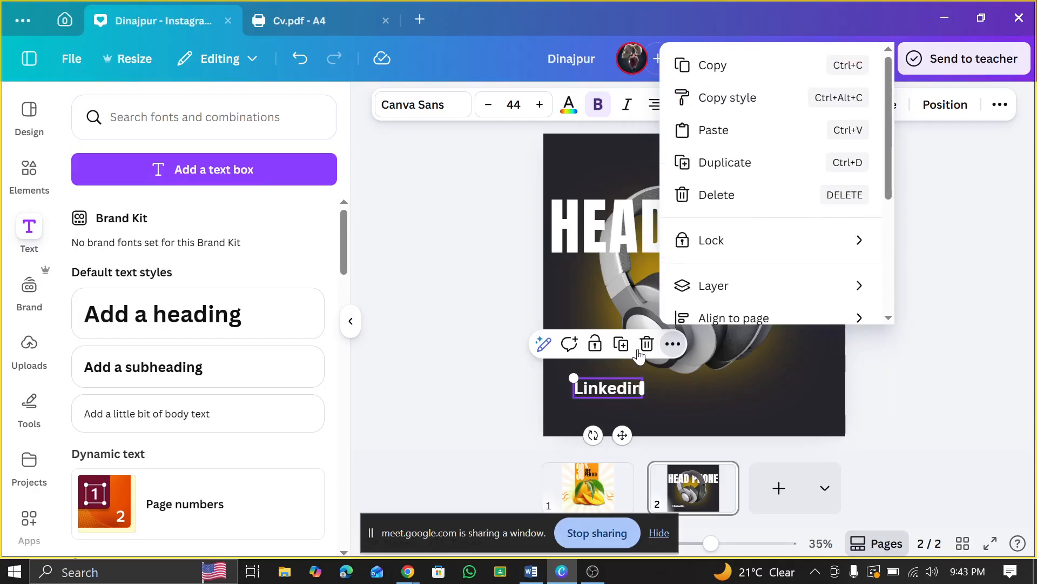
- Choose Link from the Linkedin text's right-click menu
right_click(622, 390)
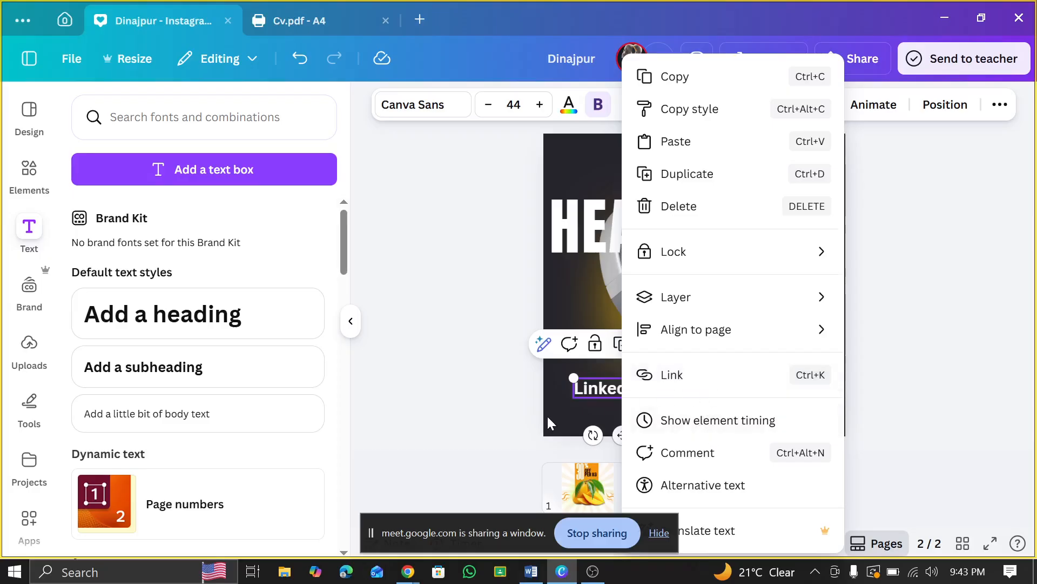
click(644, 398)
click(880, 393)
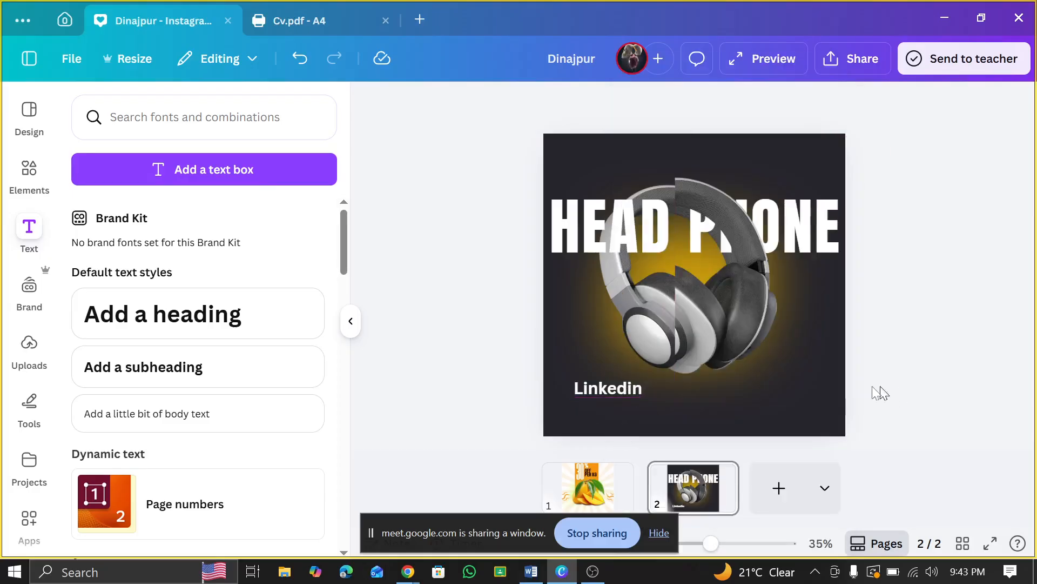
click(615, 387)
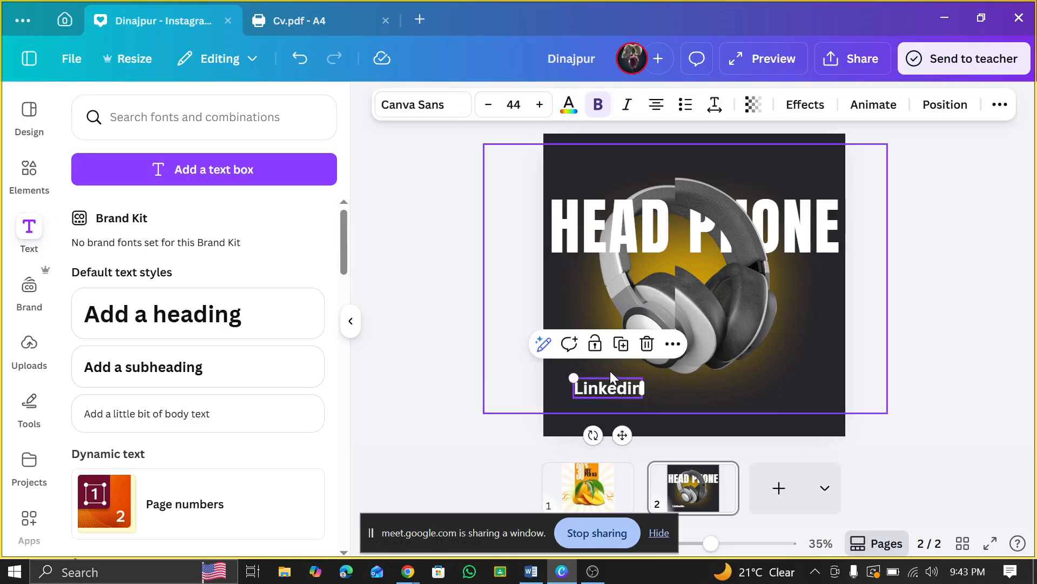
right_click(618, 387)
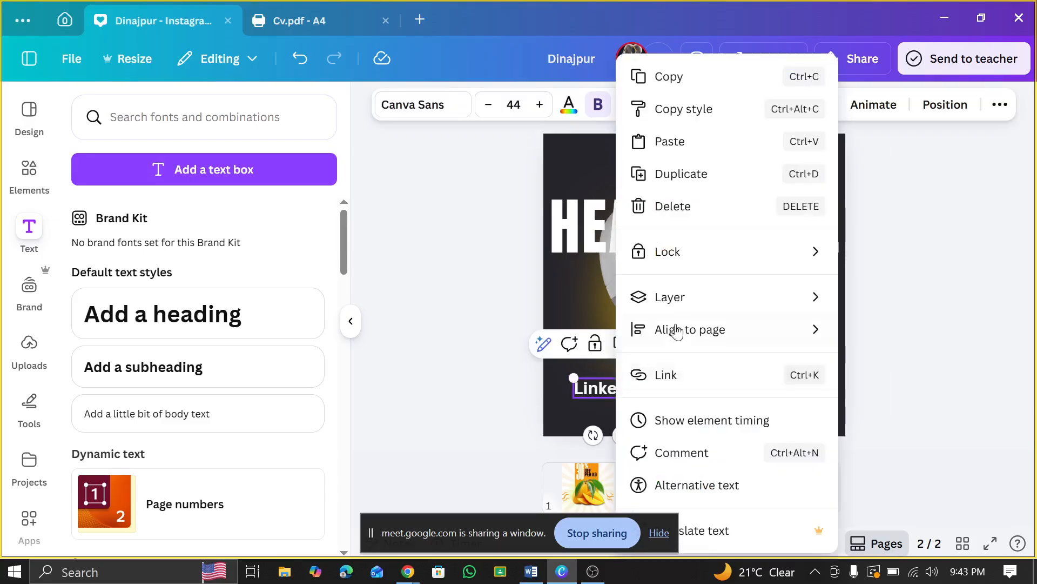
click(701, 374)
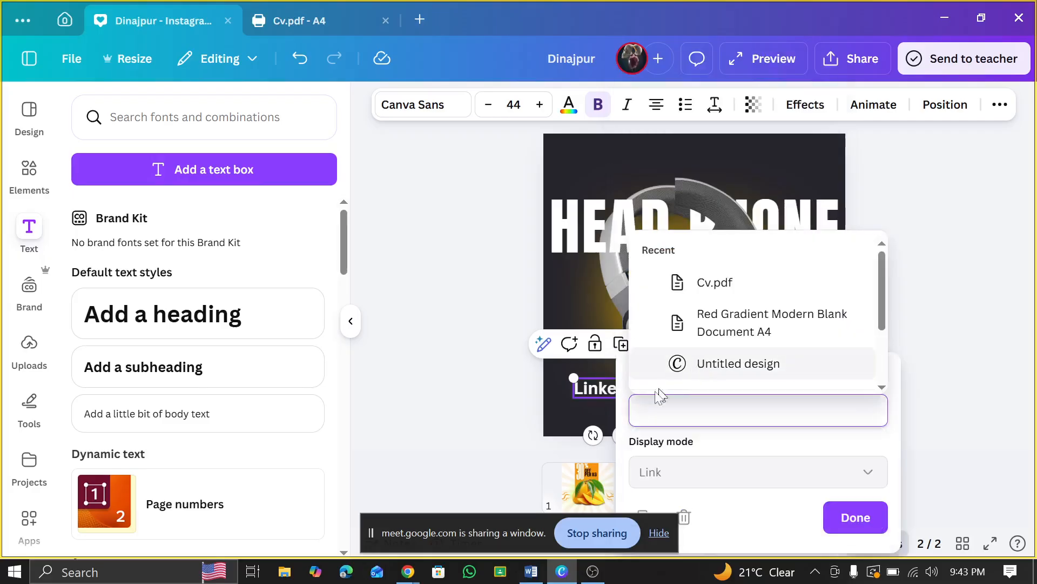
- Copy the meeting web address from the Google Meet browser window
click(408, 571)
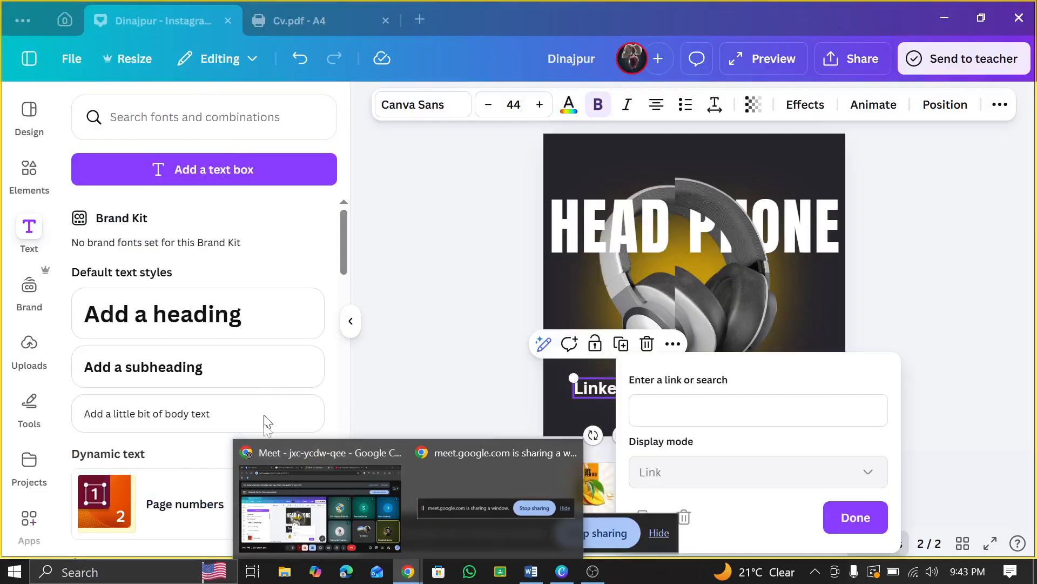
click(303, 502)
right_click(236, 51)
click(236, 52)
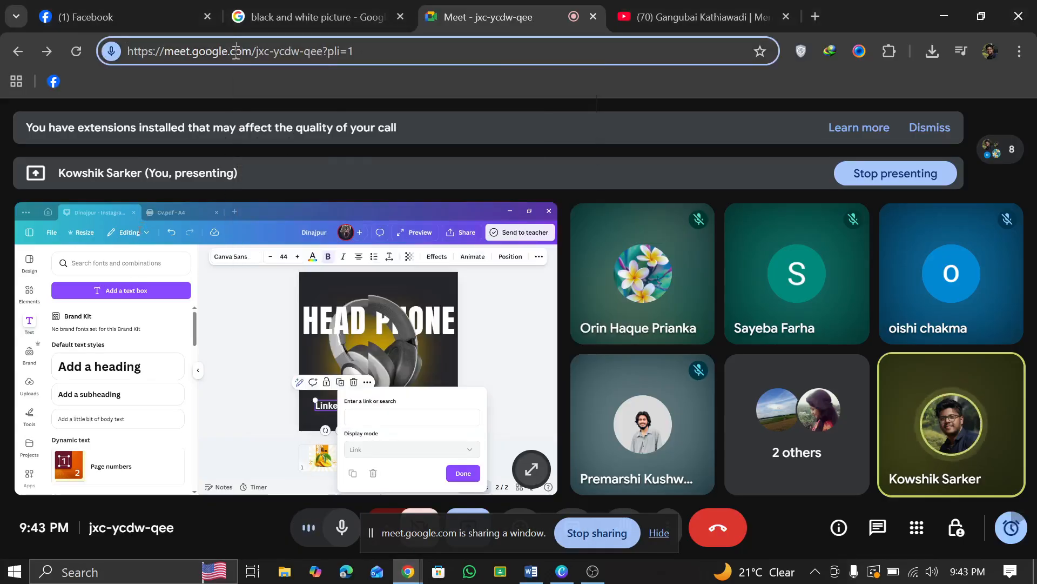
triple_click(236, 51)
key(ctrl+c)
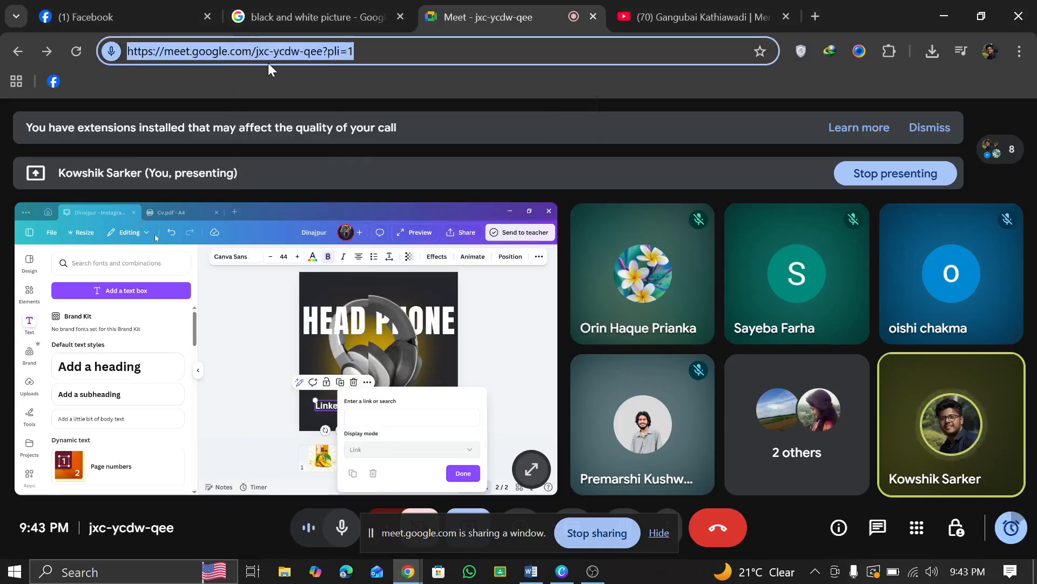
- Paste the Google Meet address as the Linkedin text's link and confirm with Done
click(563, 571)
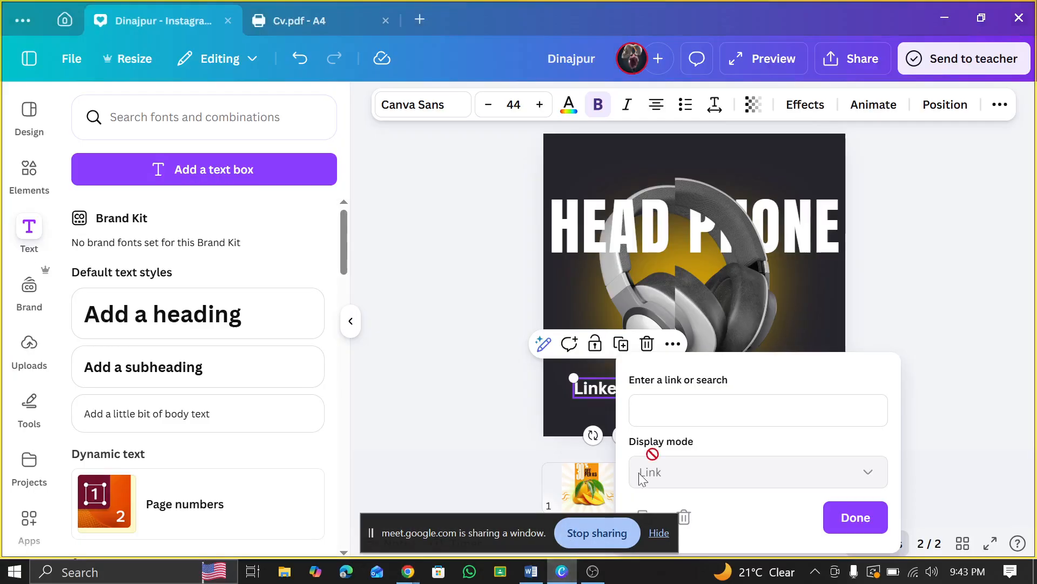
click(673, 415)
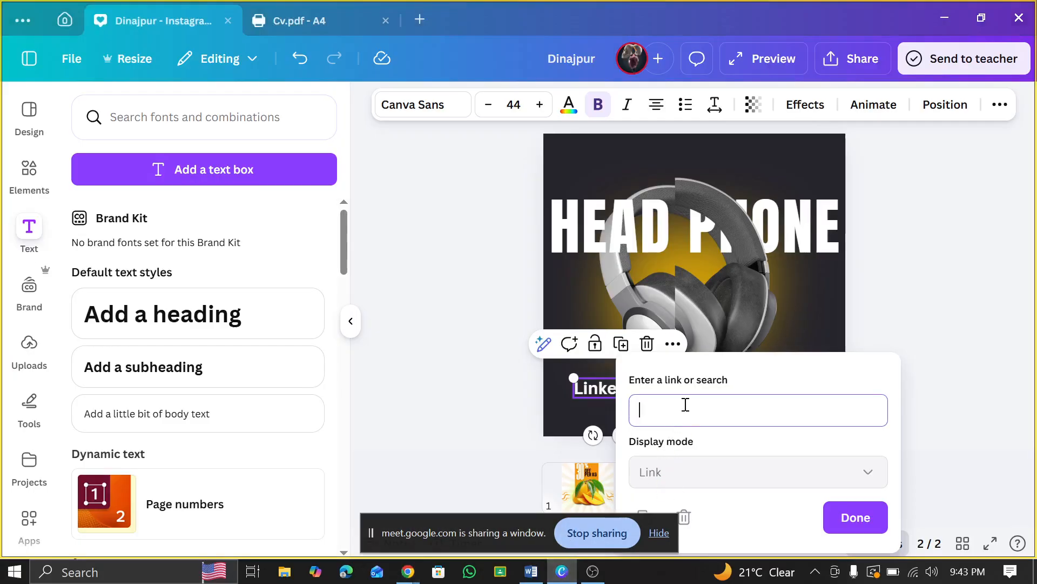
key(ctrl+v)
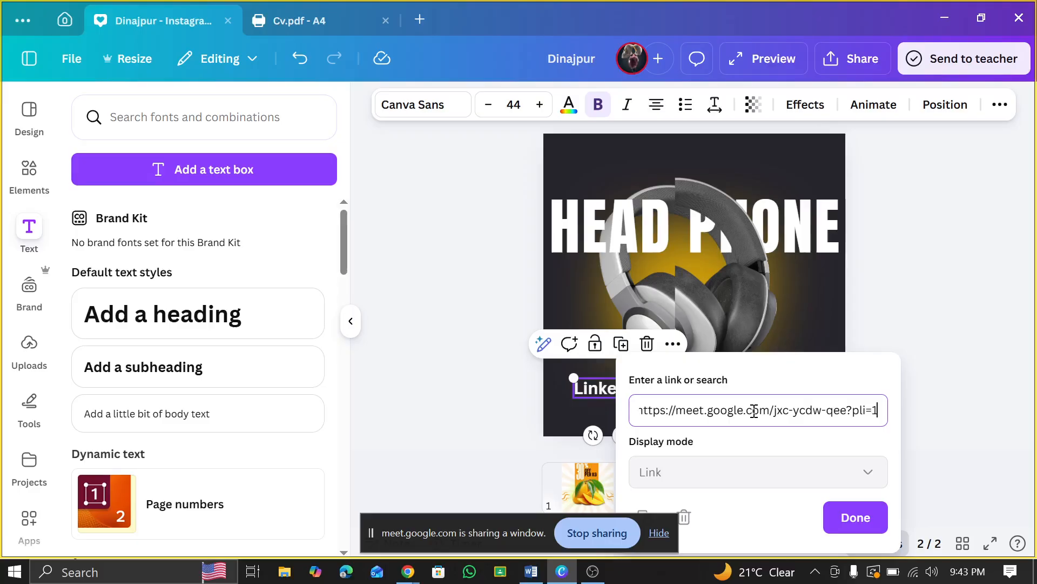
click(858, 520)
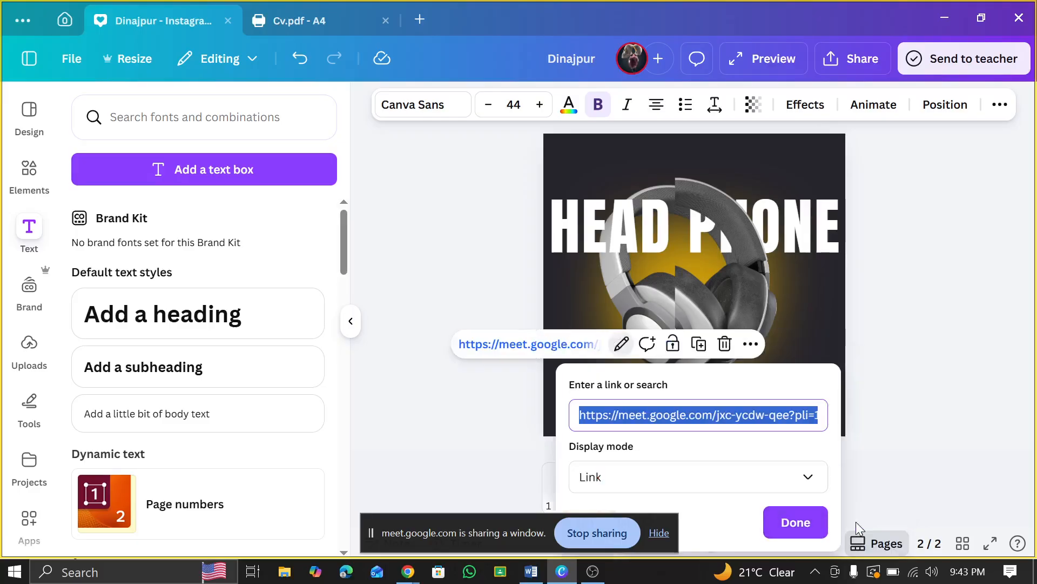
click(897, 372)
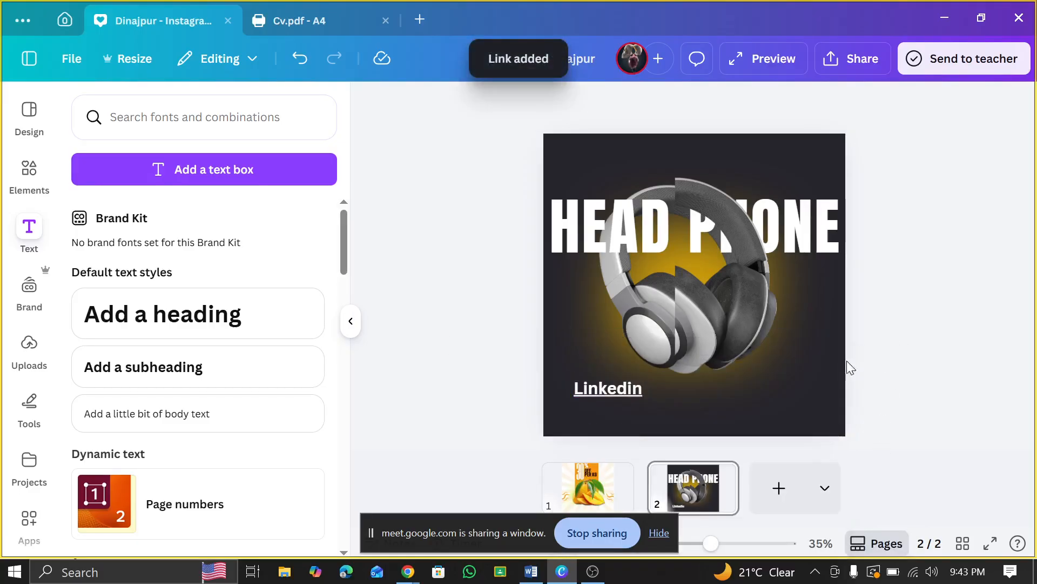
- Nudge the right headphone half down to match the left half
click(611, 389)
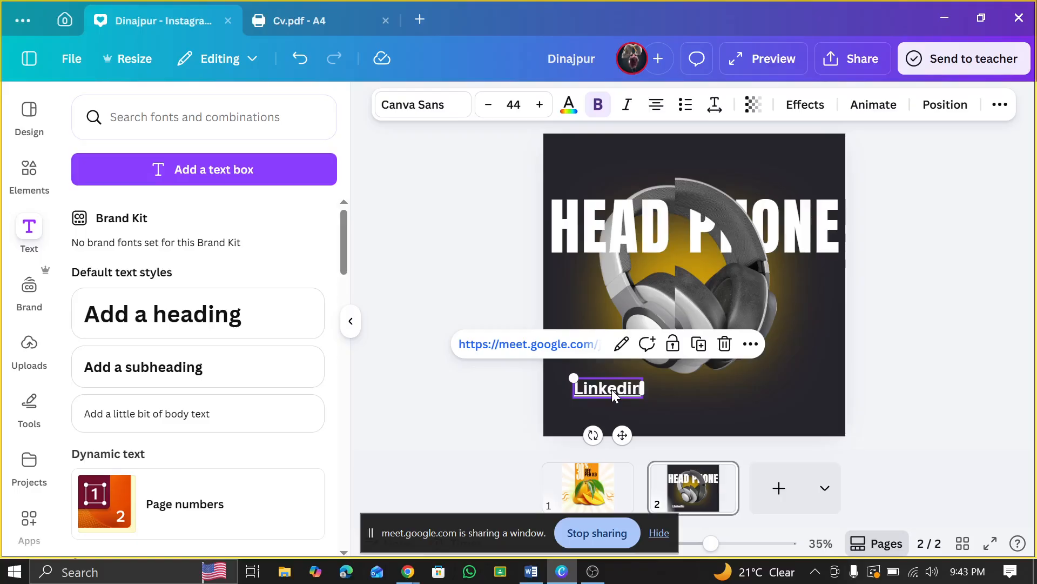
click(740, 263)
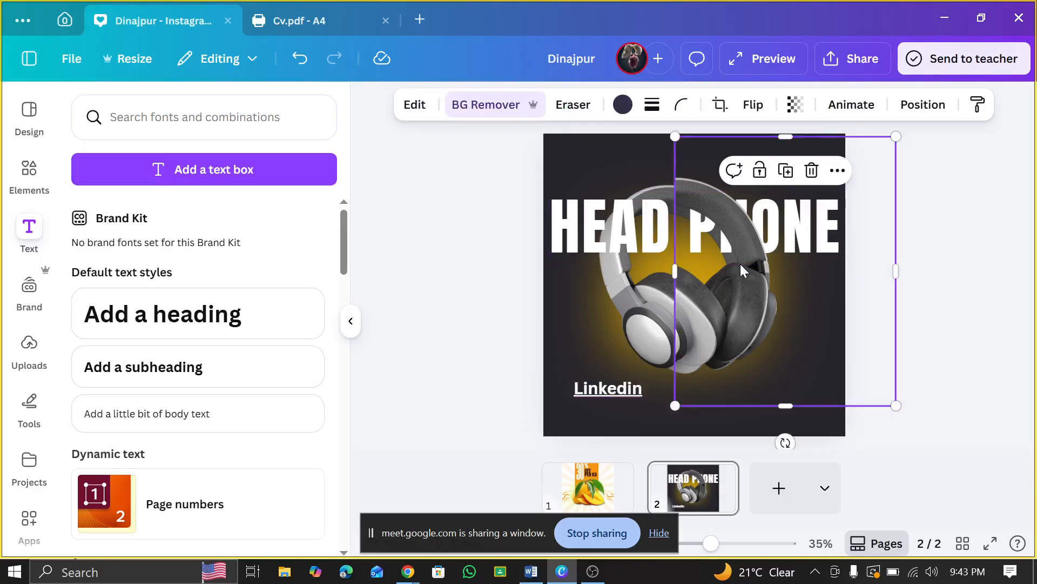
drag(741, 264, 739, 270)
click(996, 219)
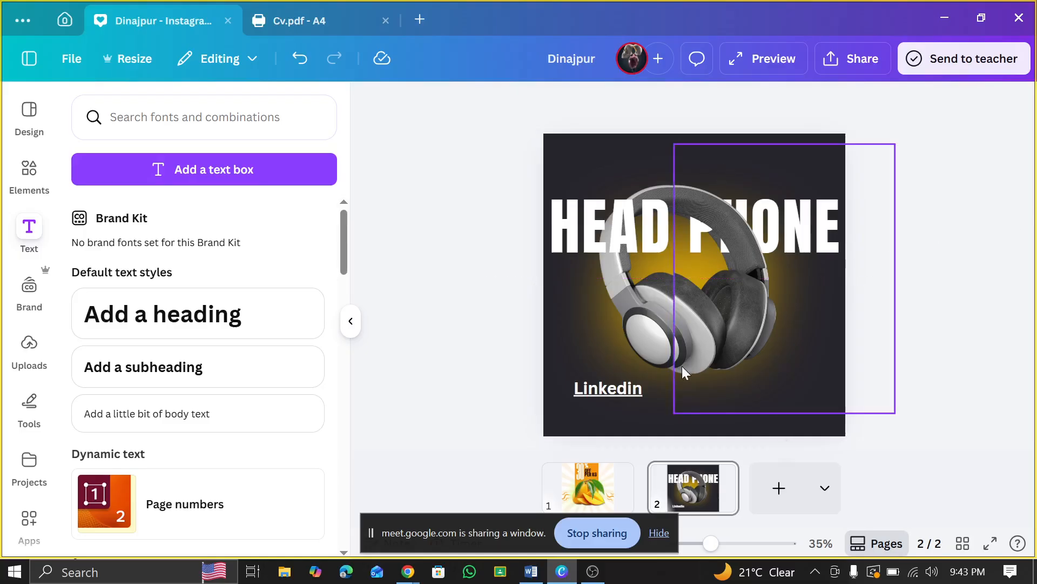
- Delete the Linkedin text and add a new subheading reading 'Agri Elite'
click(637, 388)
click(725, 344)
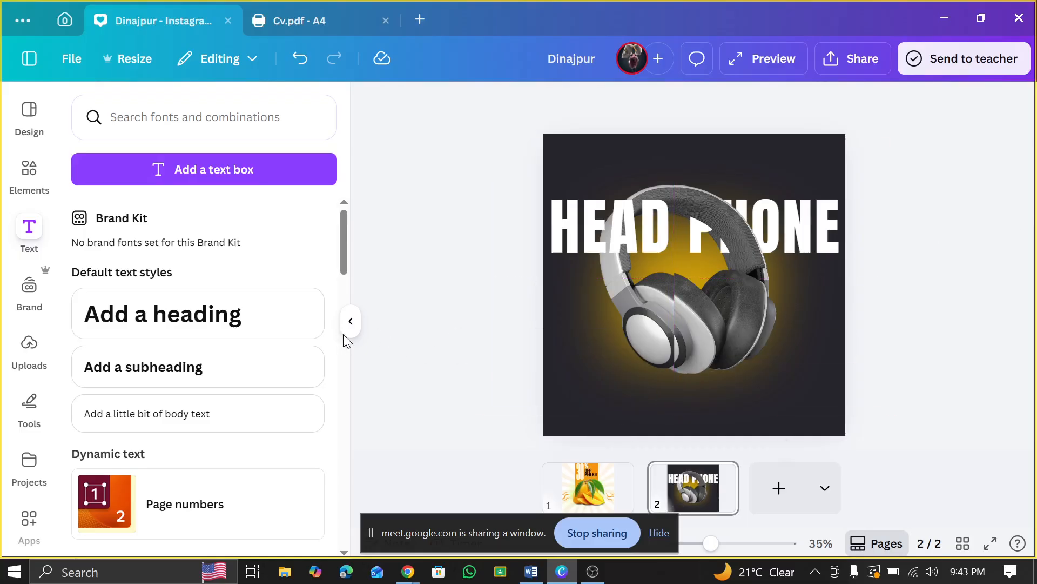
click(232, 366)
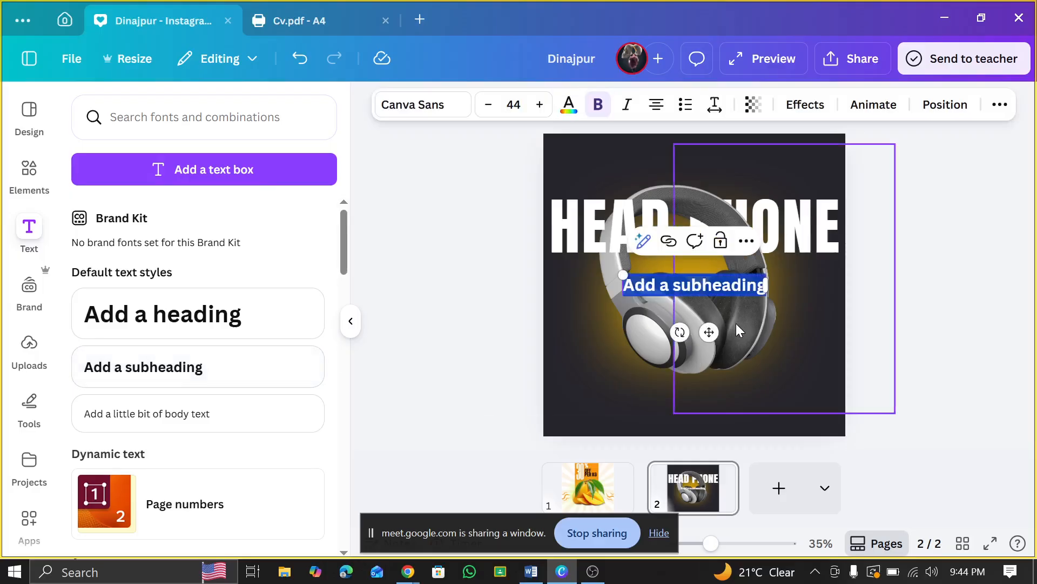
text(Agl)
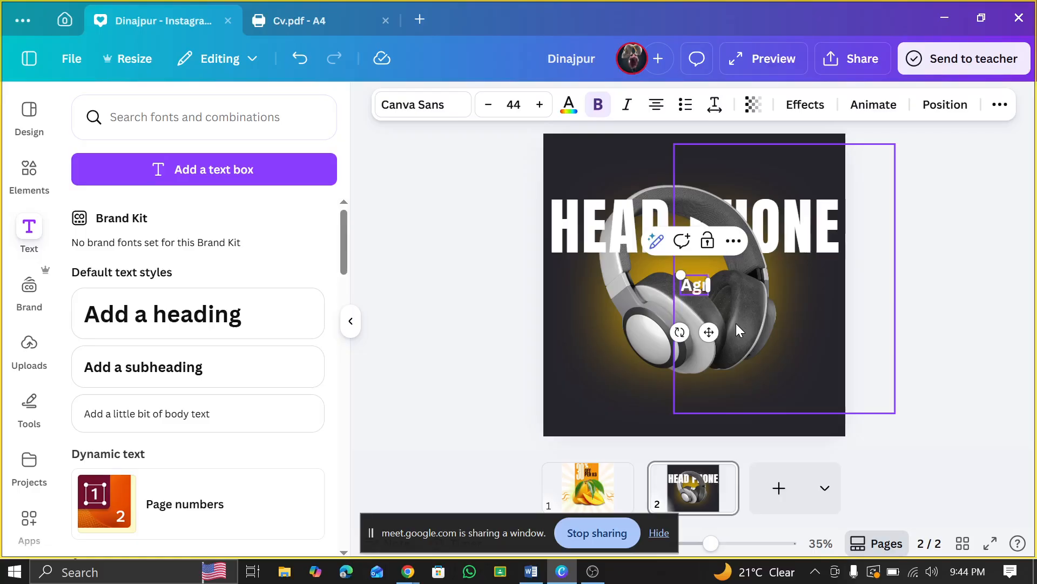
key(BackSpace)
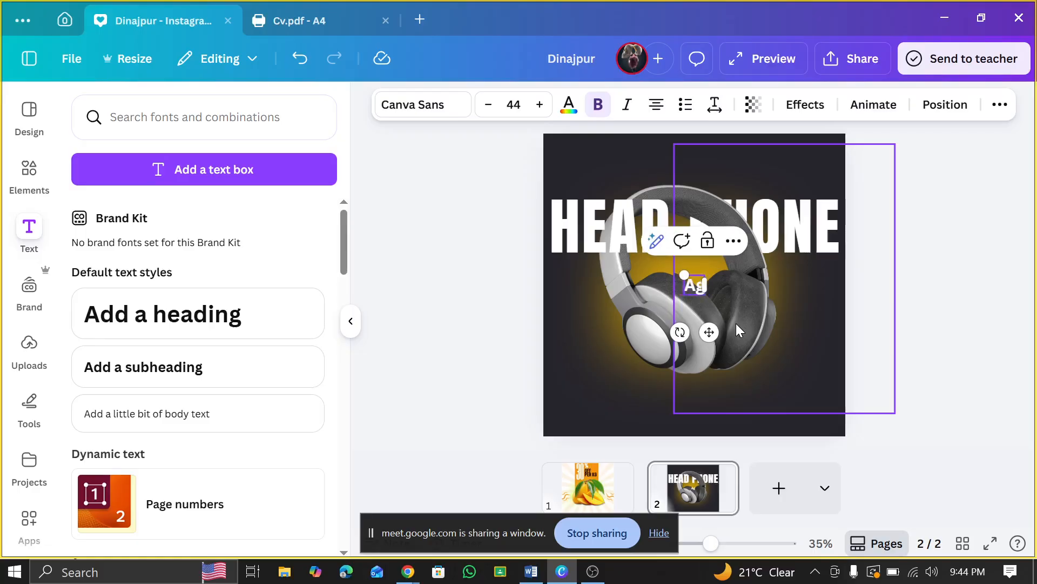
text(ri Elite)
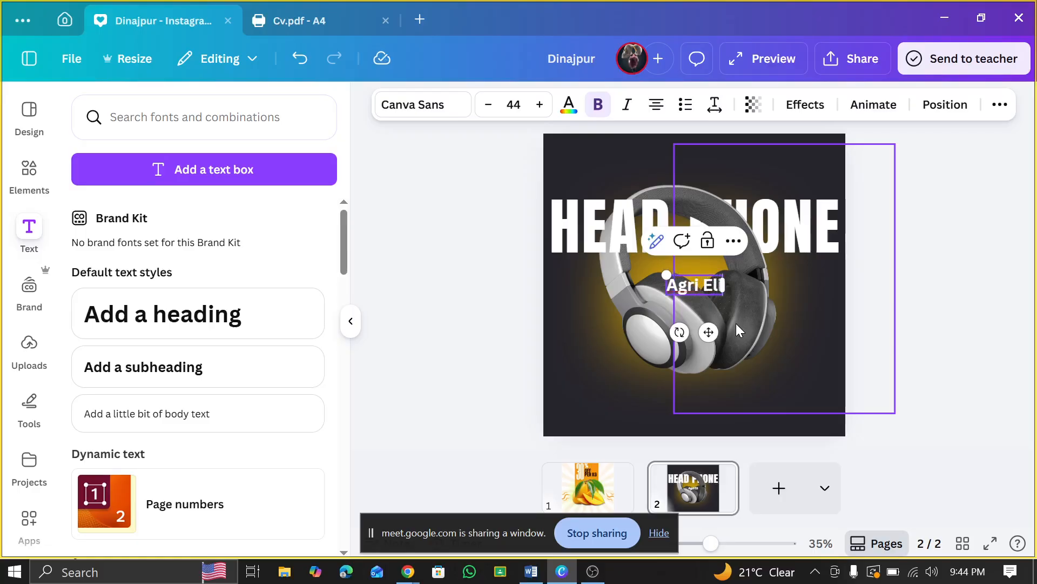
click(1024, 212)
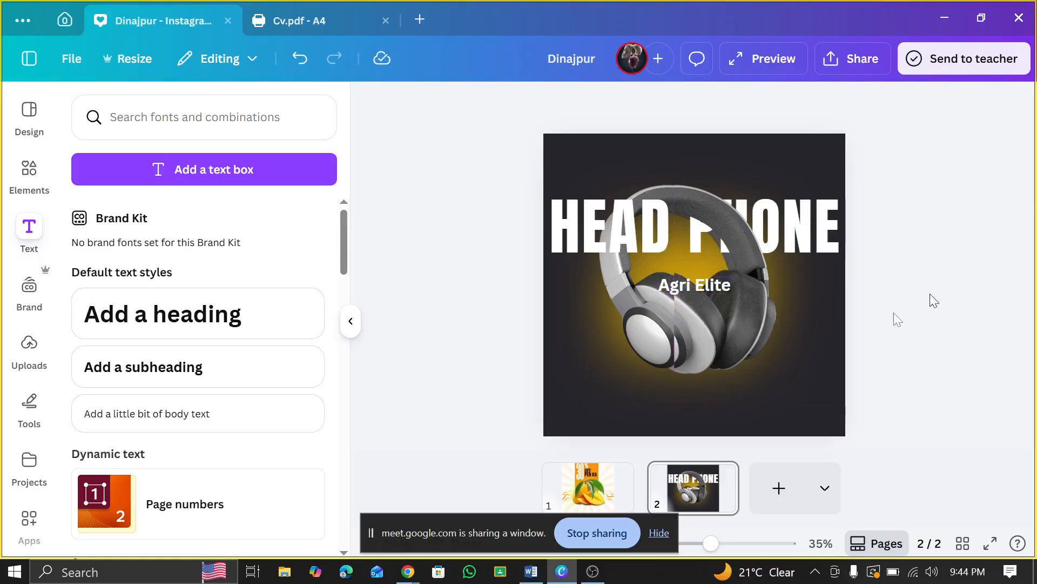
scroll(931, 299, up, 3)
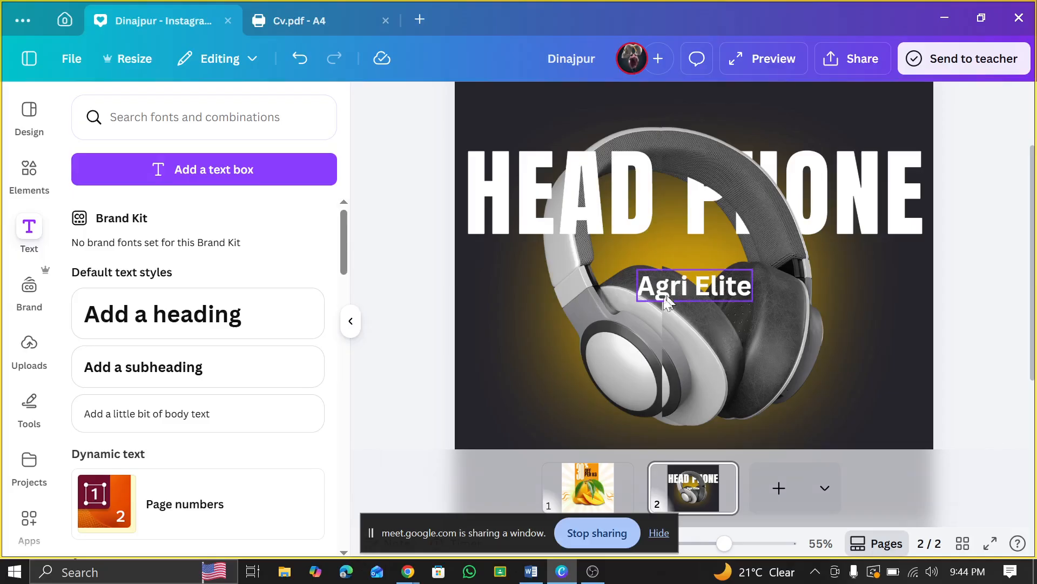
- Move Agri Elite to the lower left and shift the right headphone half left to realign it
click(684, 287)
mouse_move(685, 286)
mouse_down()
mouse_move(614, 375)
mouse_move(585, 396)
mouse_move(533, 396)
mouse_up()
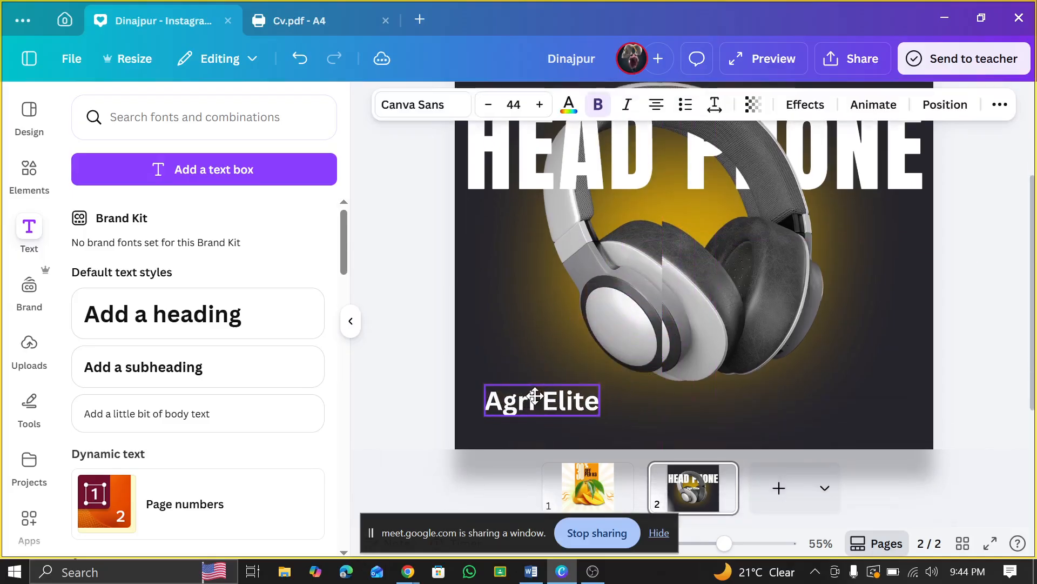
click(798, 272)
drag(797, 277, 796, 278)
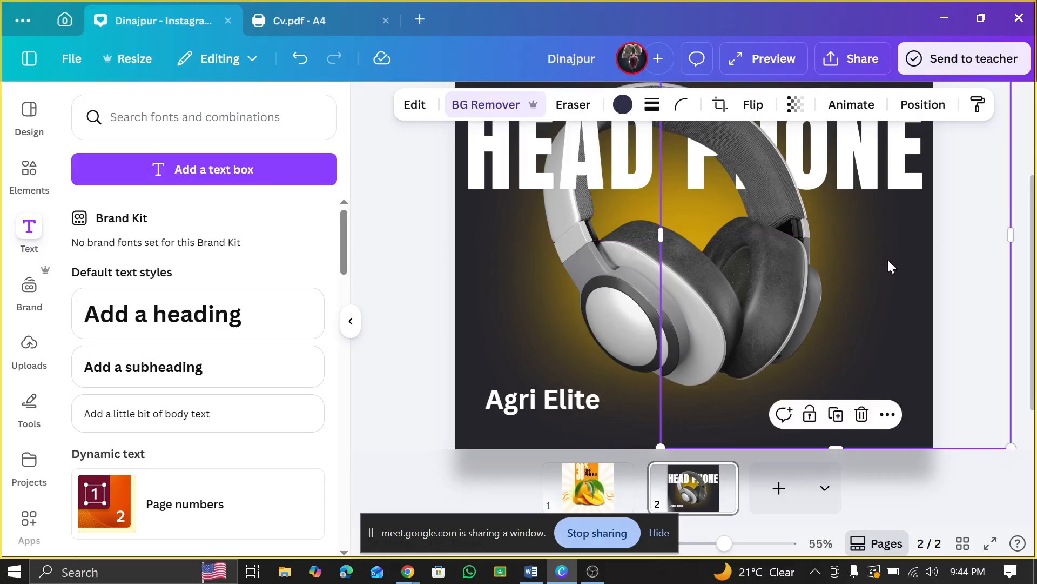
scroll(968, 257, up, 3)
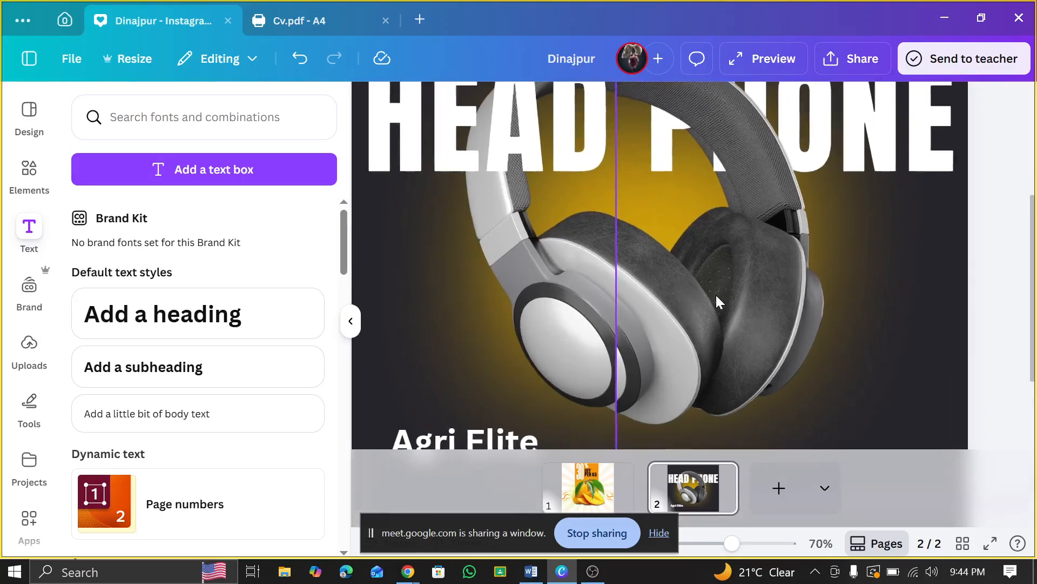
drag(713, 297, 670, 290)
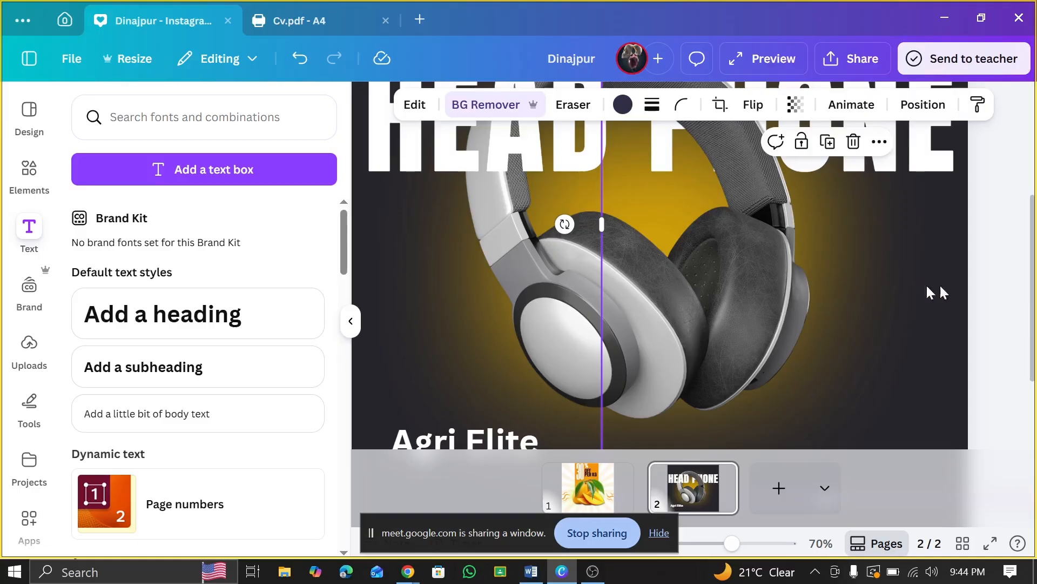
click(986, 293)
scroll(445, 229, down, 5)
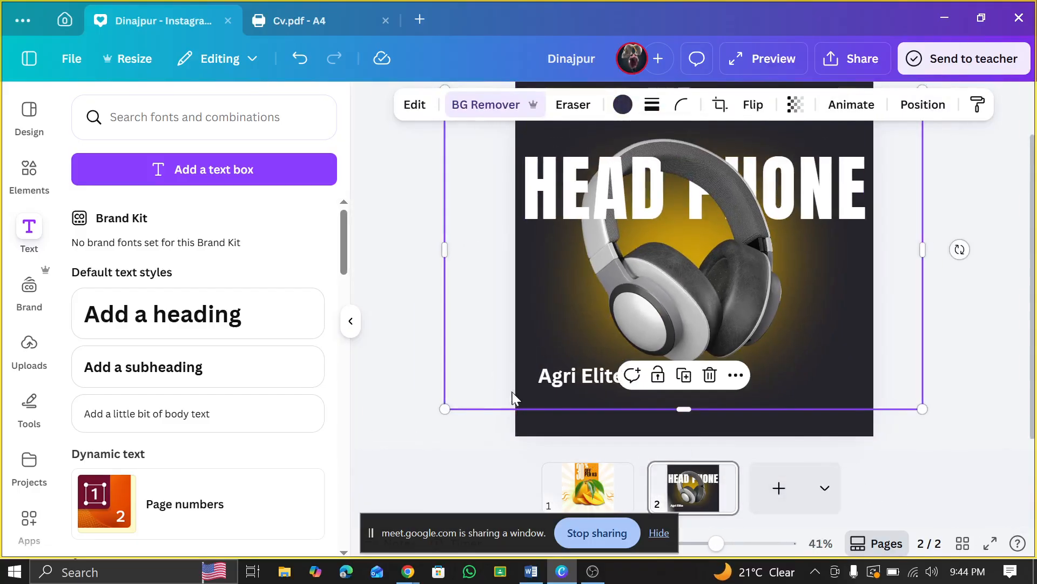
click(574, 377)
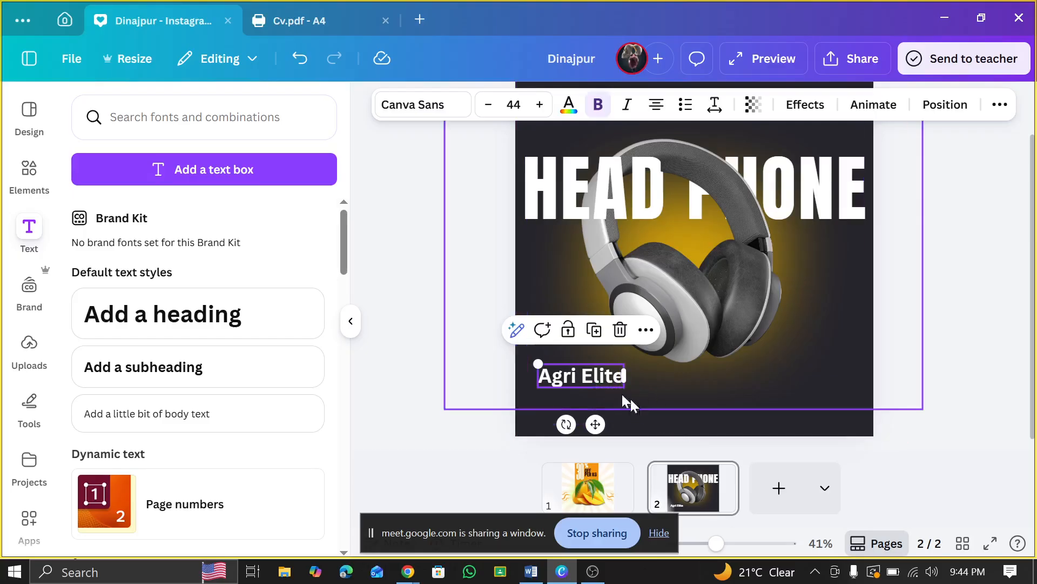
- Hyperlink the Agri Elite subheading to the copied Google Meet address via its right-click Link option
click(596, 376)
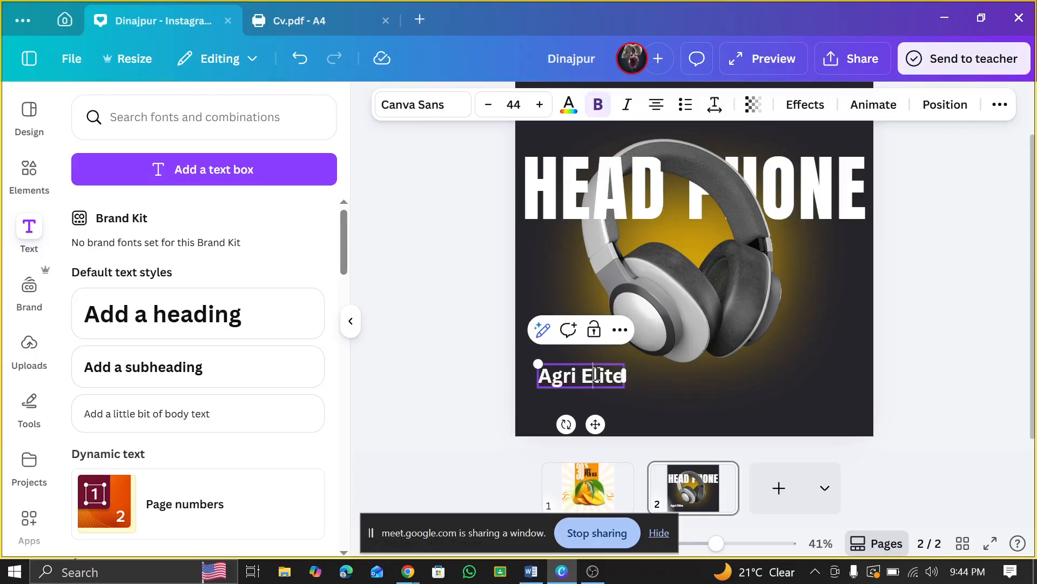
right_click(596, 377)
click(497, 427)
click(569, 377)
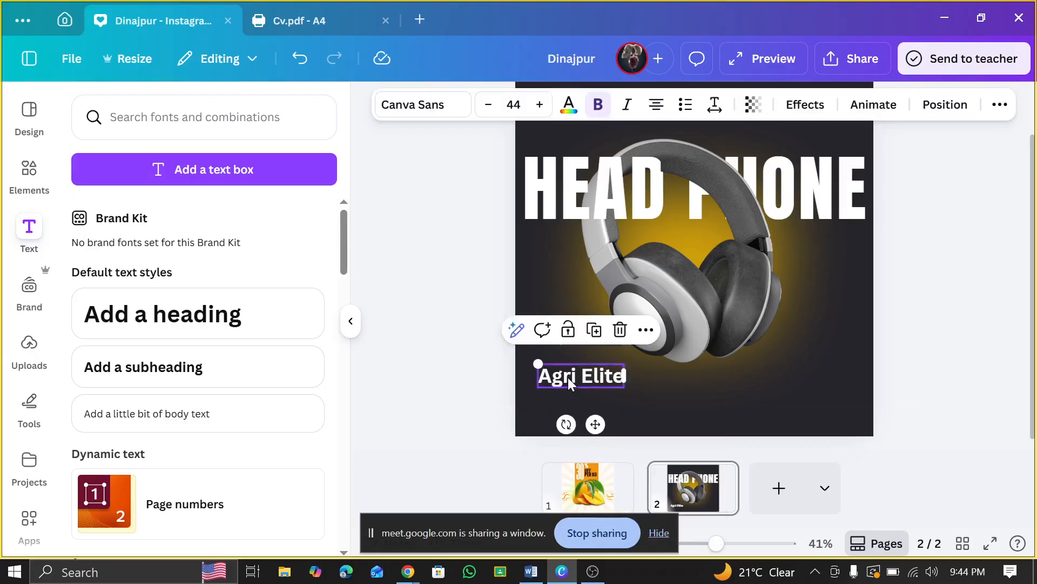
right_click(568, 377)
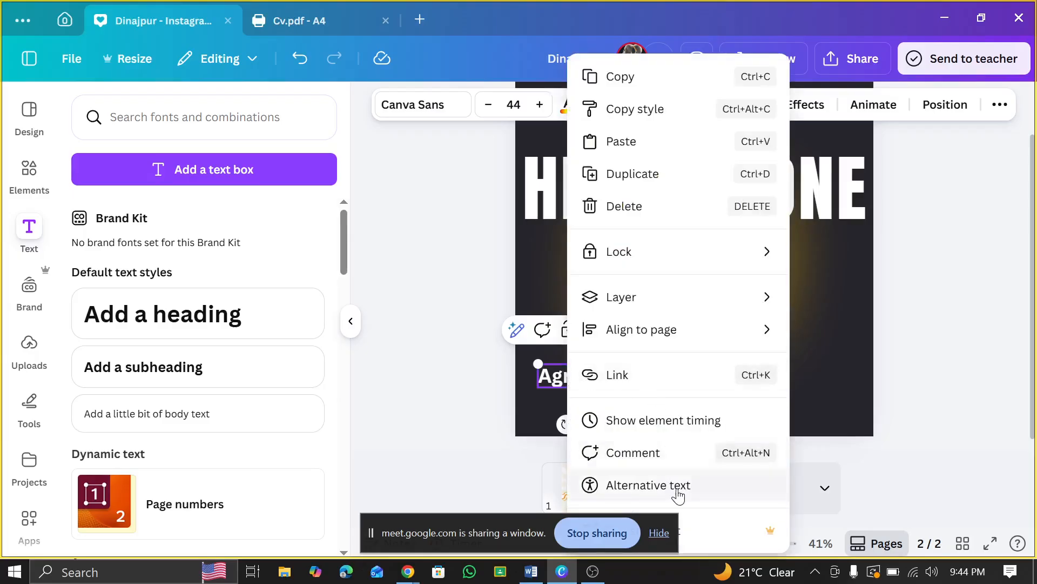
click(659, 376)
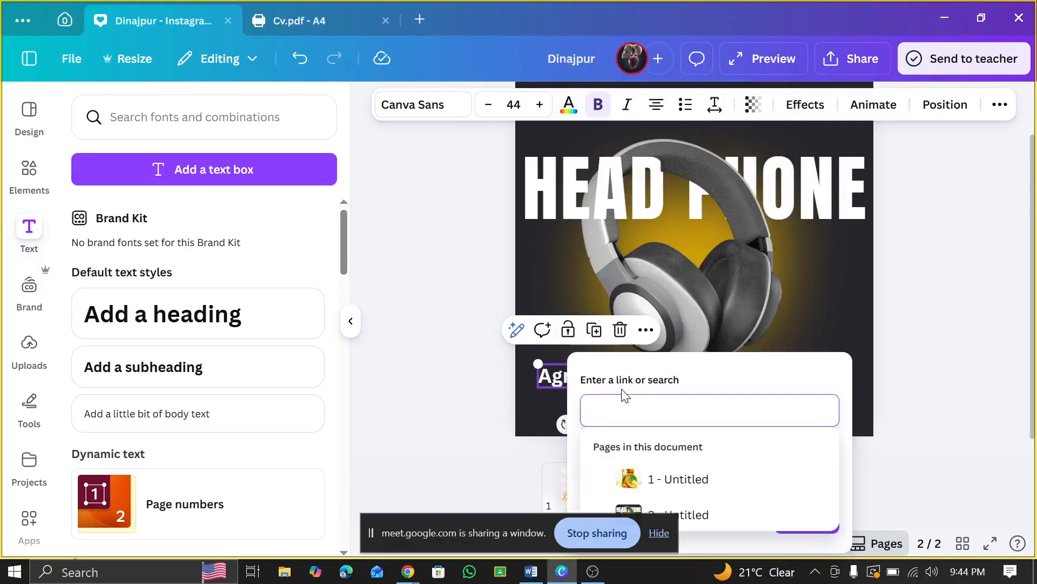
key(Escape)
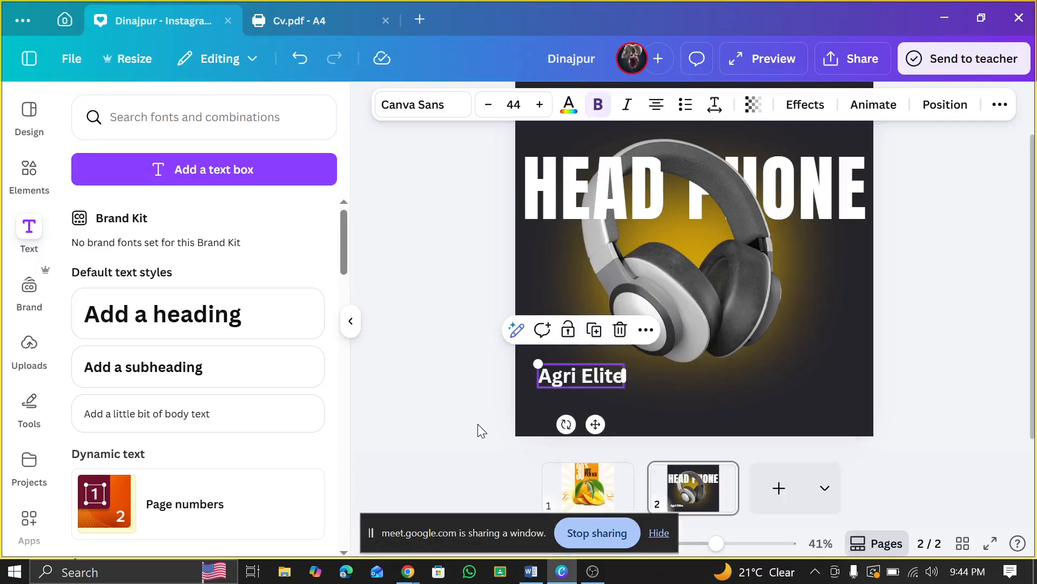
right_click(575, 377)
click(607, 374)
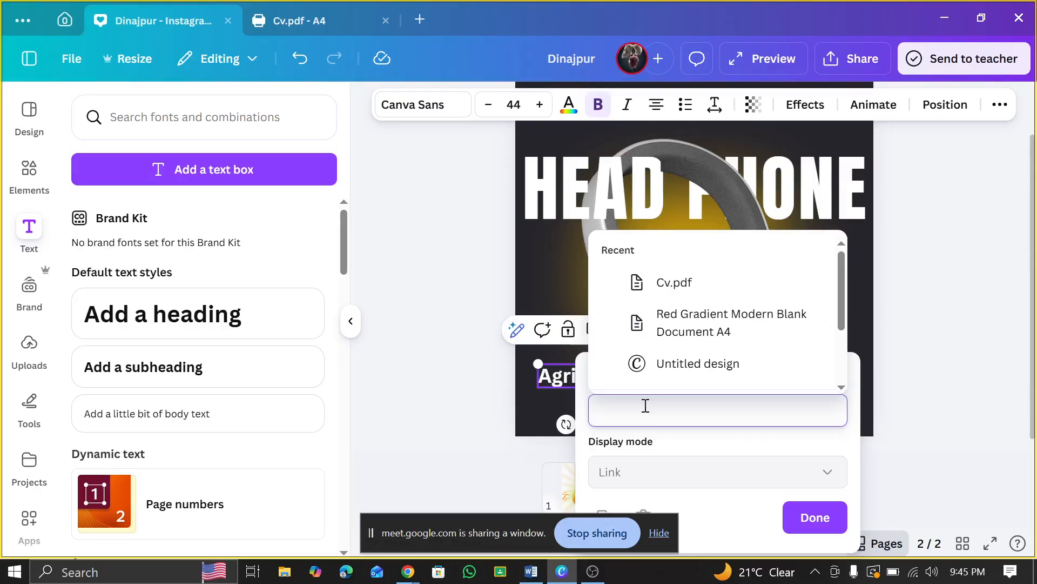
text(https://meet.google.com/jxc-ycdw-qee?pli=1)
click(813, 516)
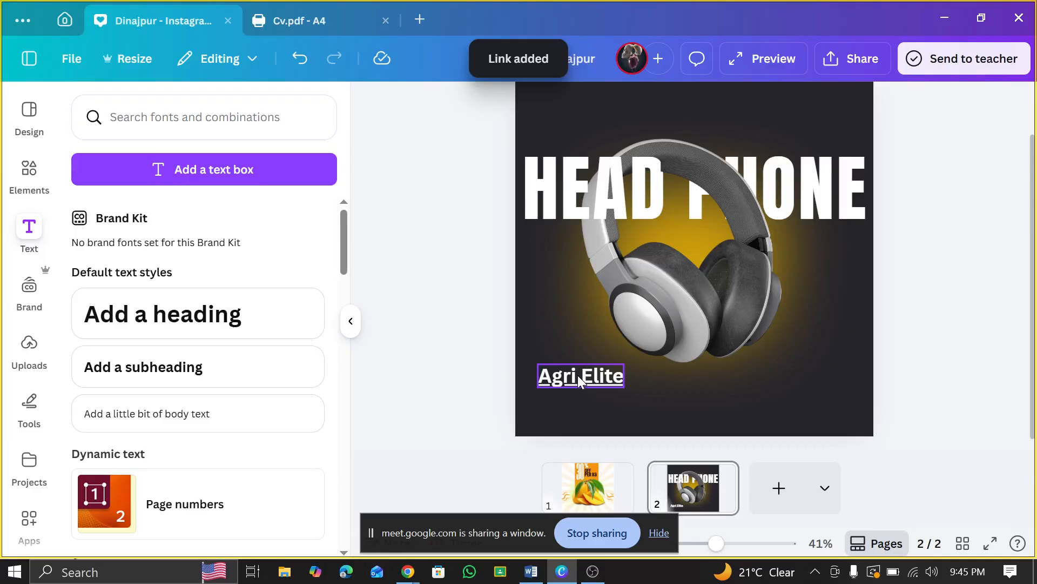
click(578, 375)
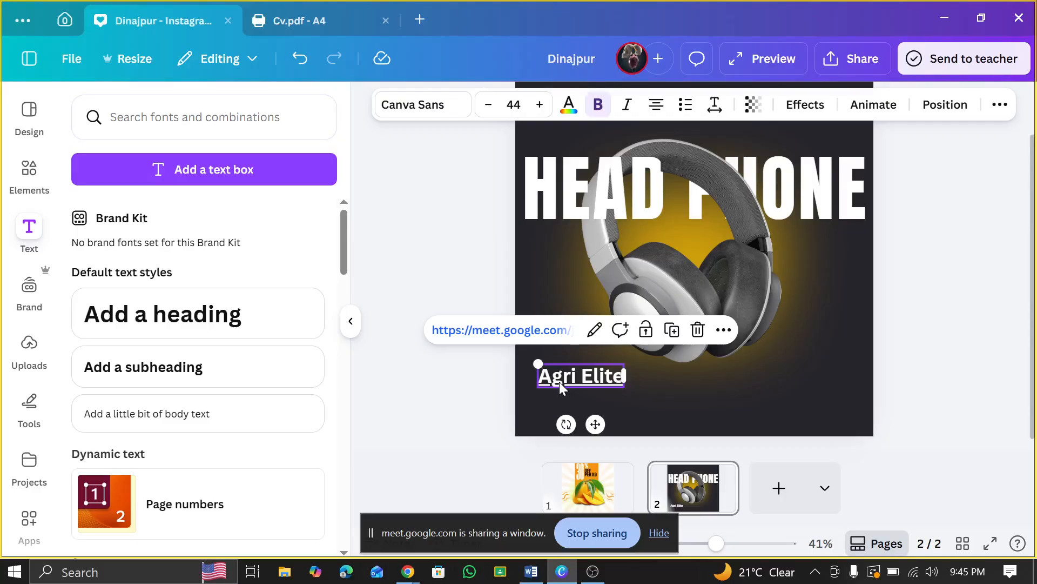
- Delete the Agri Elite wording and clear the earlier Elements graphics search
double_click(599, 374)
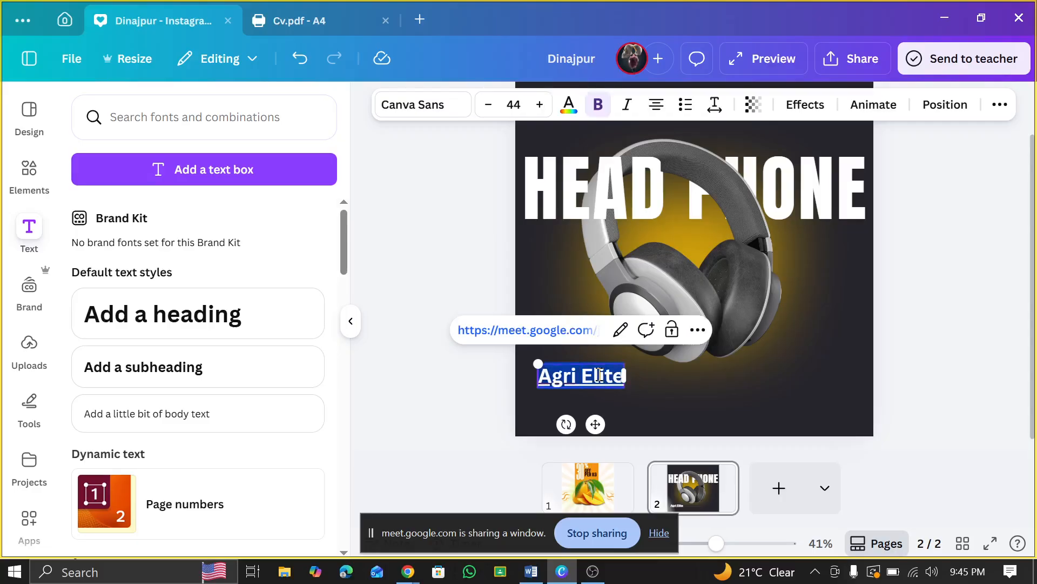
key(BackSpace)
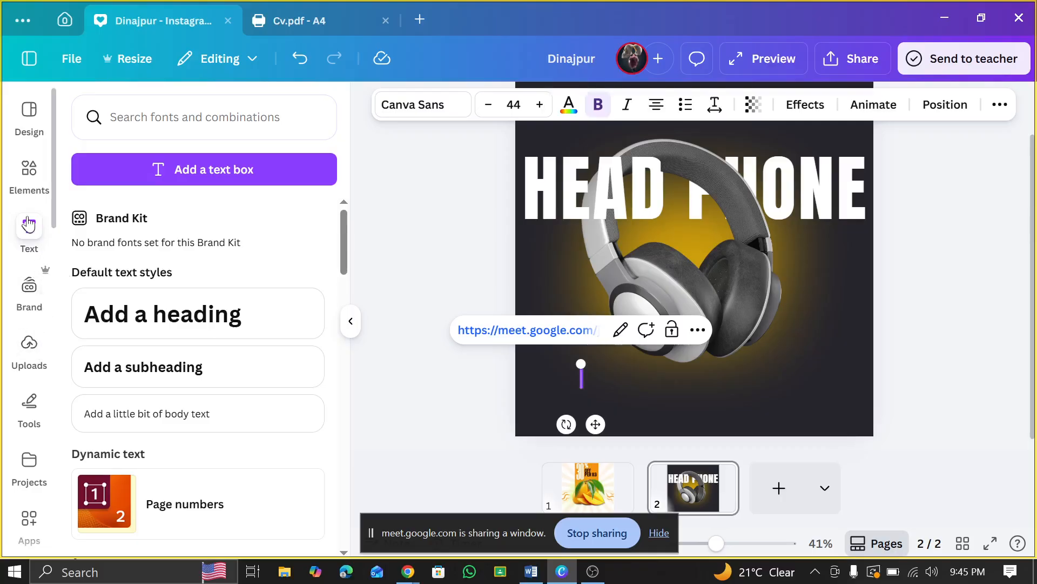
click(30, 169)
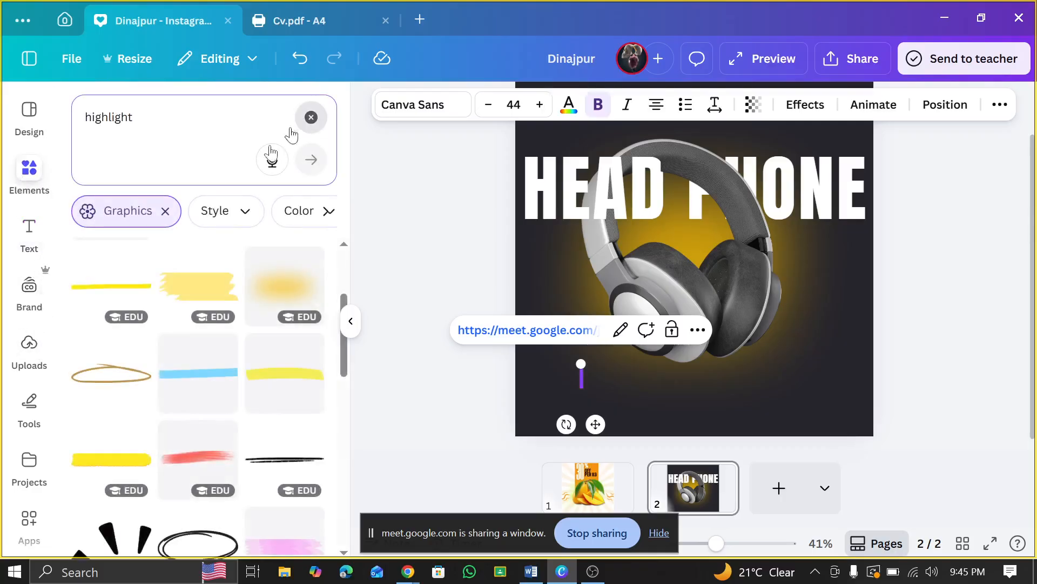
click(308, 113)
scroll(29, 460, down, 2)
- Browse the Apps library's added apps and Discover feed
click(35, 448)
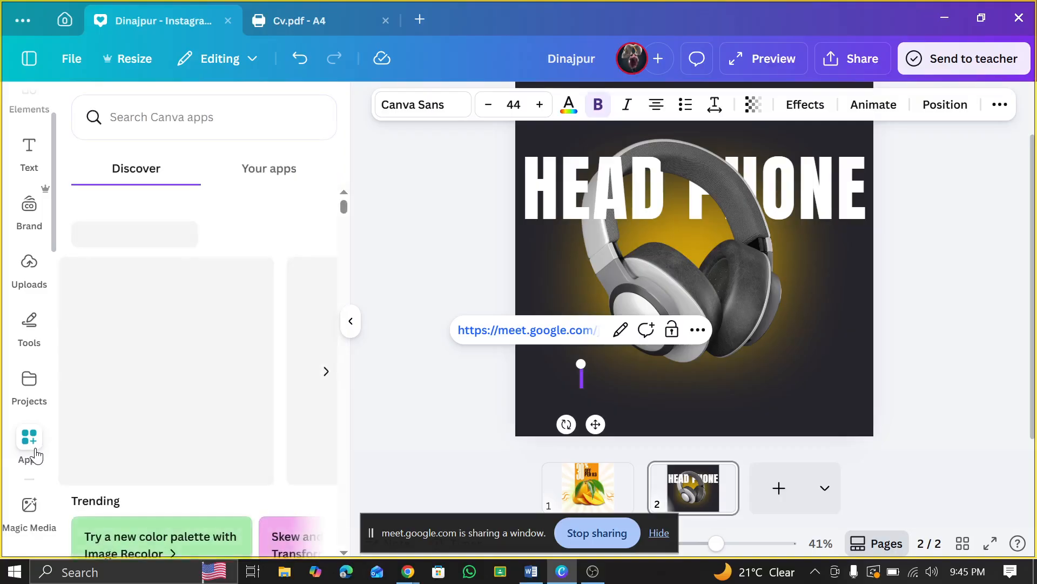
scroll(152, 368, down, 1)
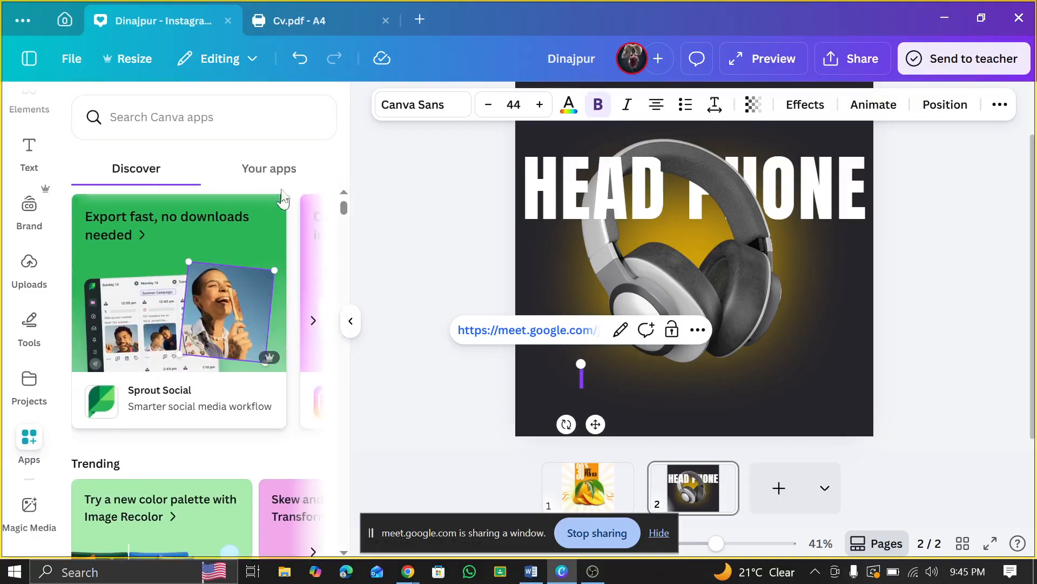
click(277, 170)
click(149, 167)
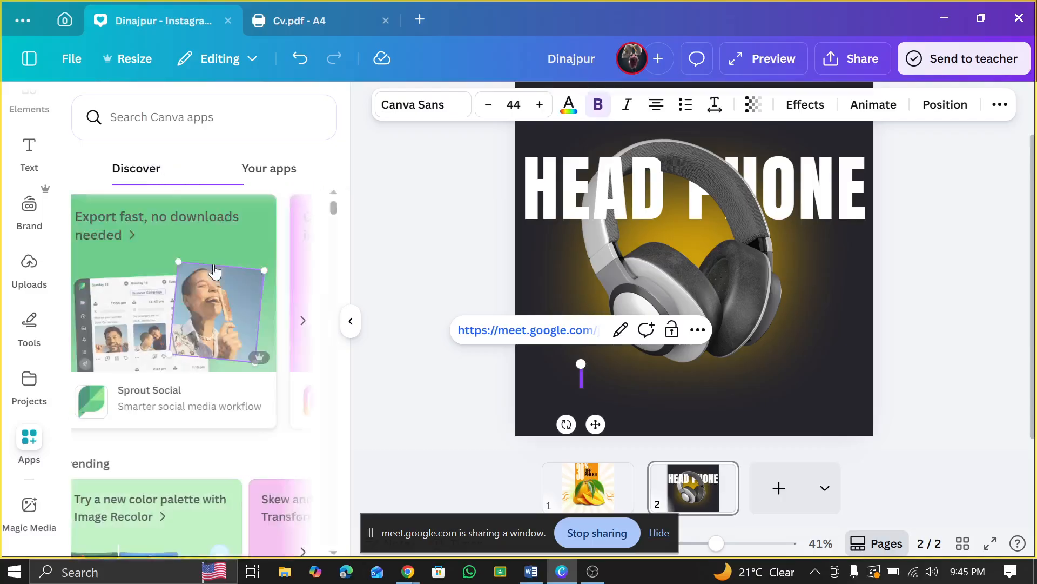
scroll(215, 272, down, 3)
scroll(215, 271, down, 4)
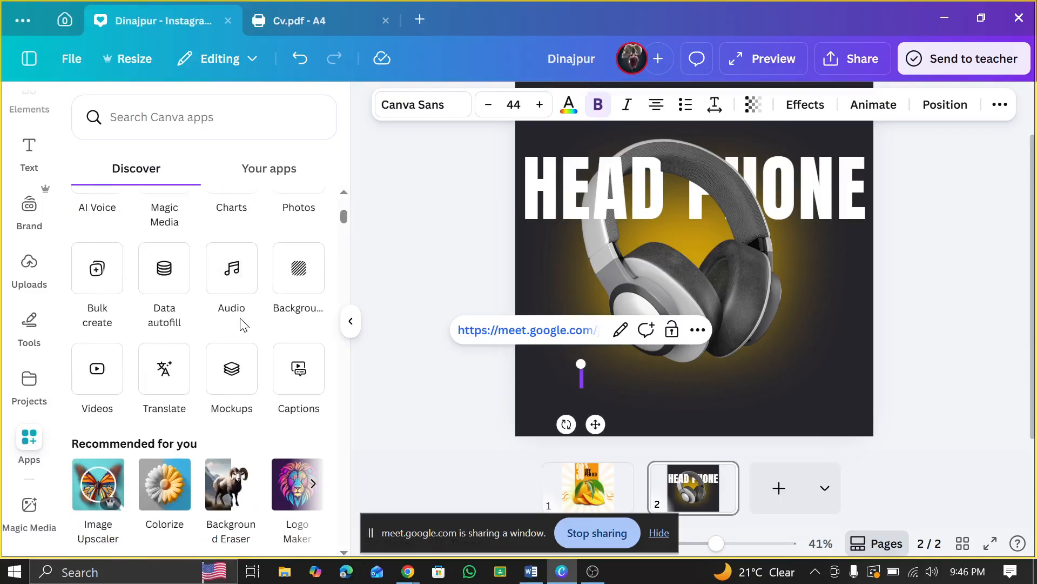
scroll(241, 322, up, 1)
scroll(241, 322, up, 3)
- Search apps for 'yo' and open the YouTube Embed app's details
click(208, 122)
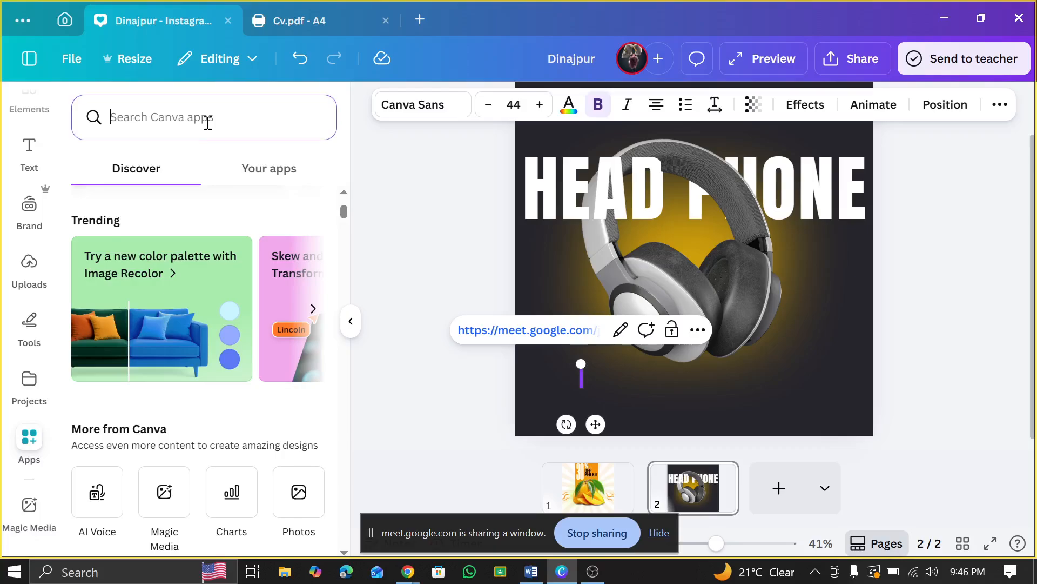
text(yo)
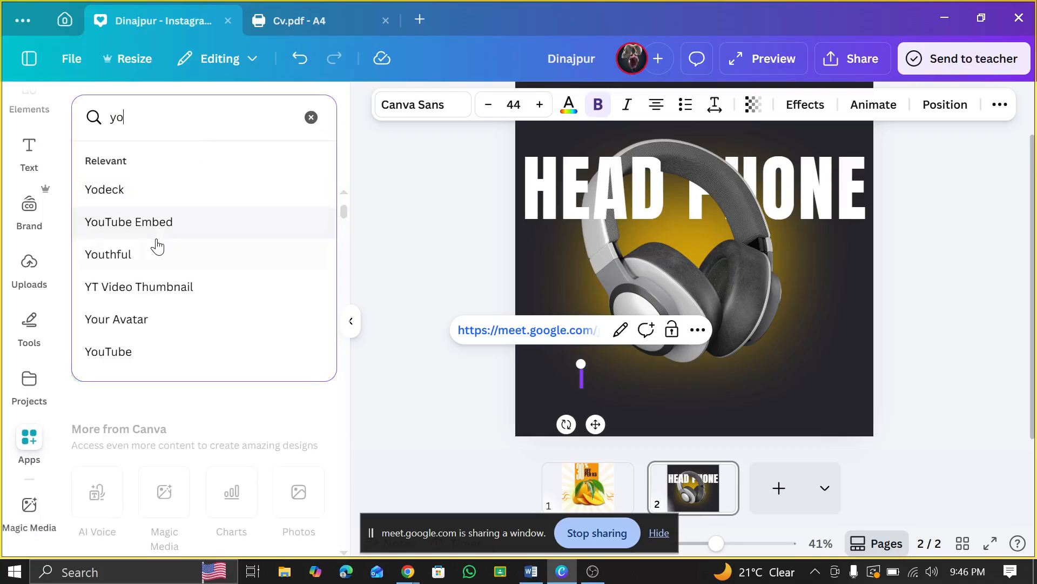
click(154, 234)
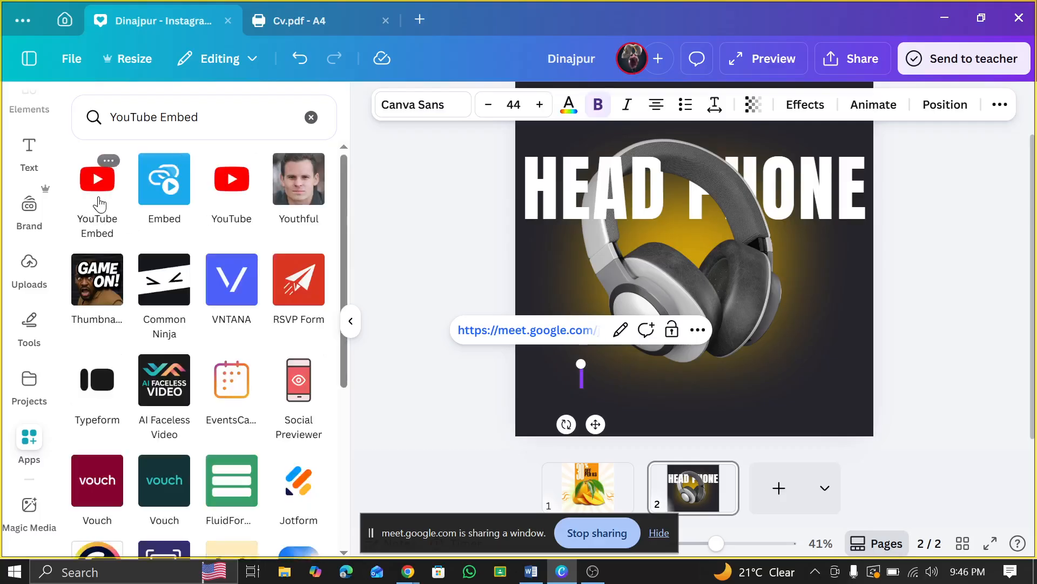
click(97, 184)
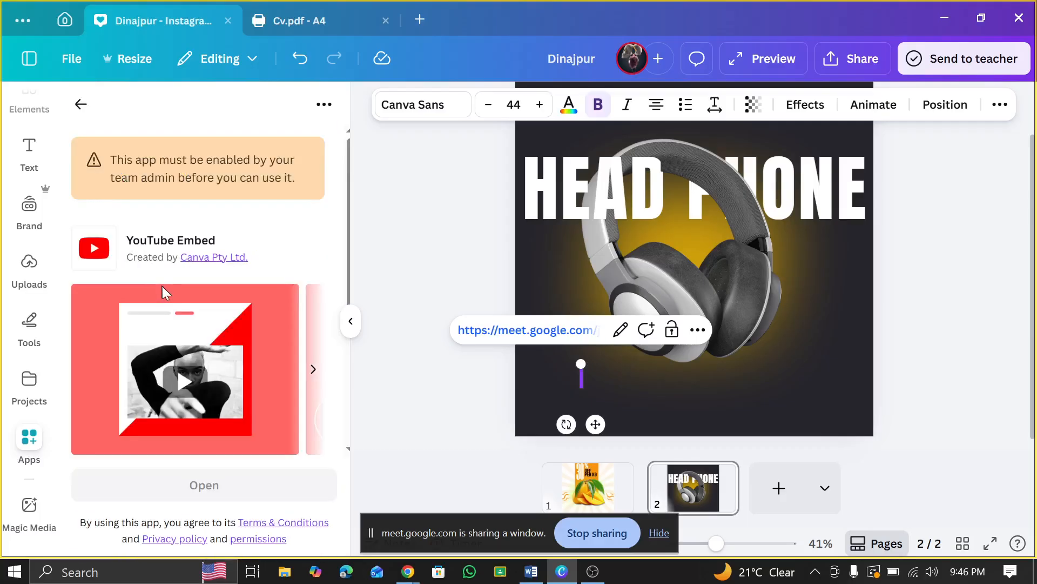
- View YouTube Embed's preview images and return to the app search results
click(312, 289)
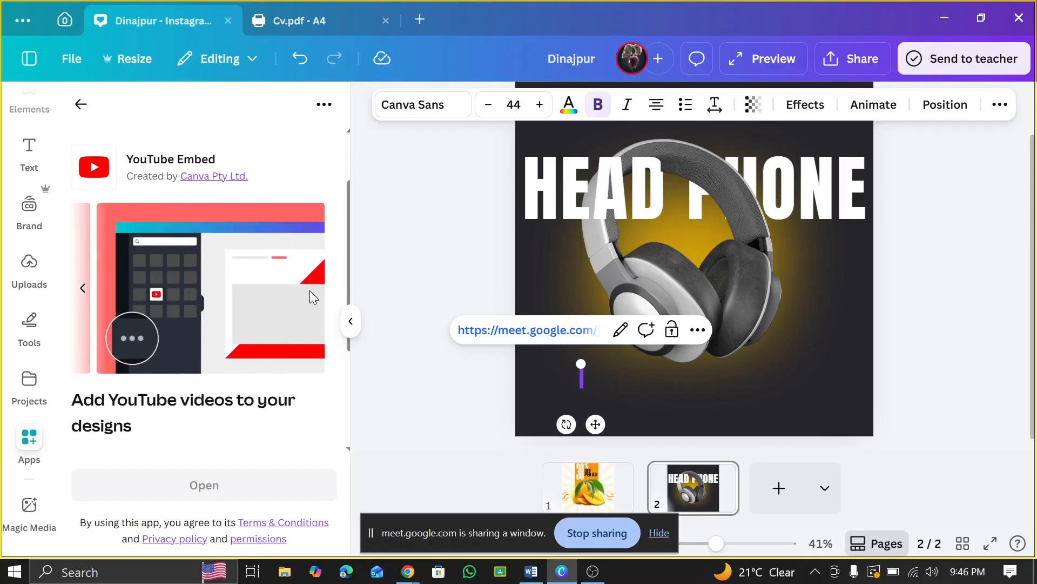
scroll(310, 290, down, 1)
scroll(310, 290, up, 2)
scroll(309, 290, down, 4)
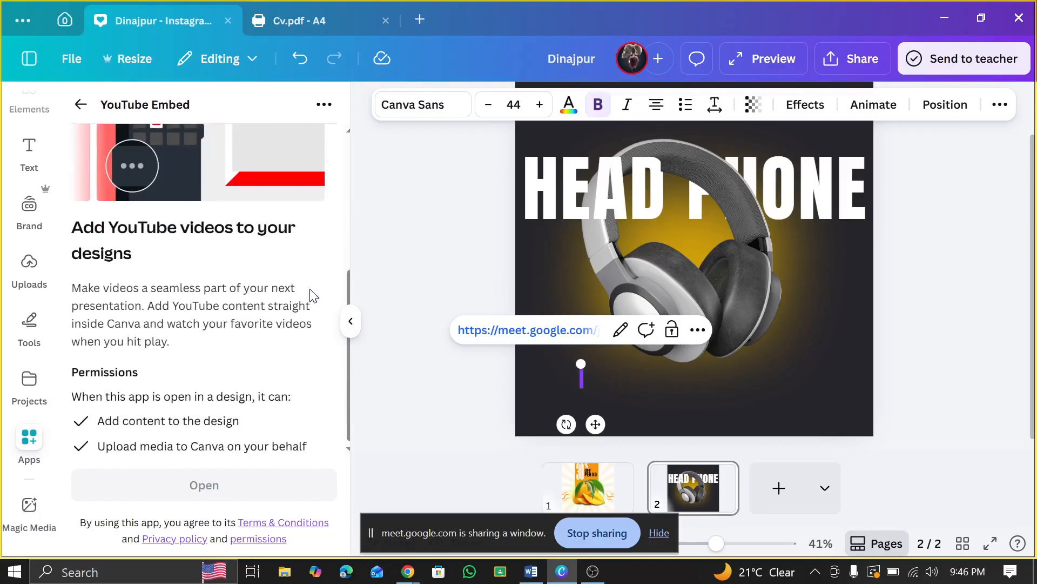
scroll(309, 289, up, 2)
scroll(310, 288, up, 3)
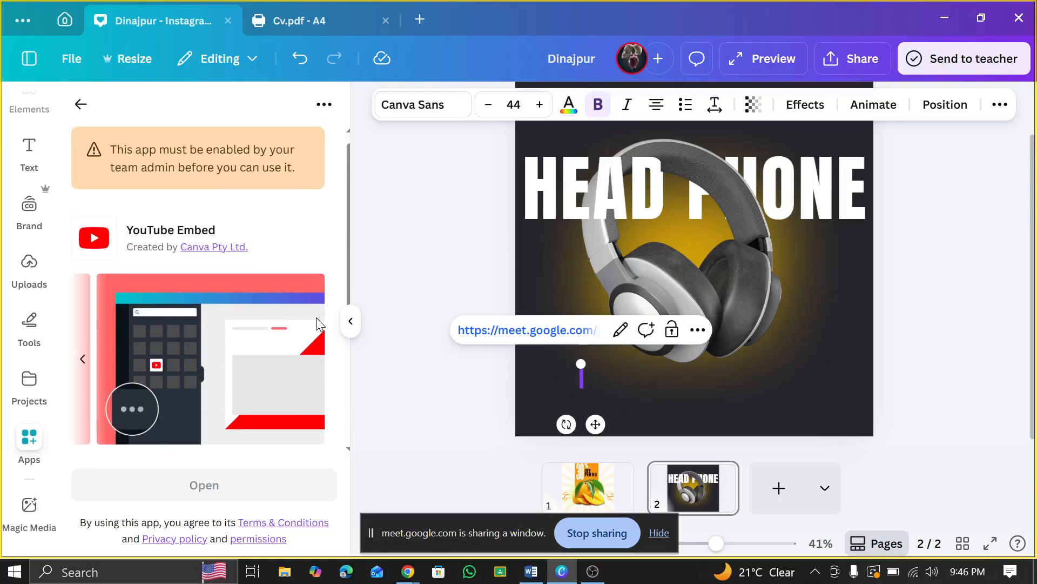
click(81, 104)
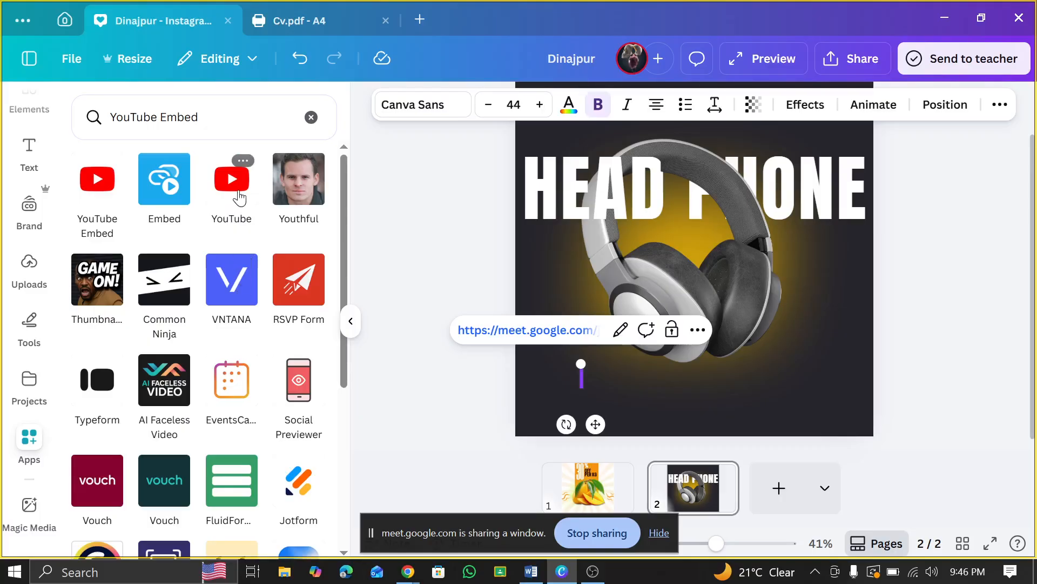
scroll(244, 258, down, 1)
scroll(243, 258, down, 3)
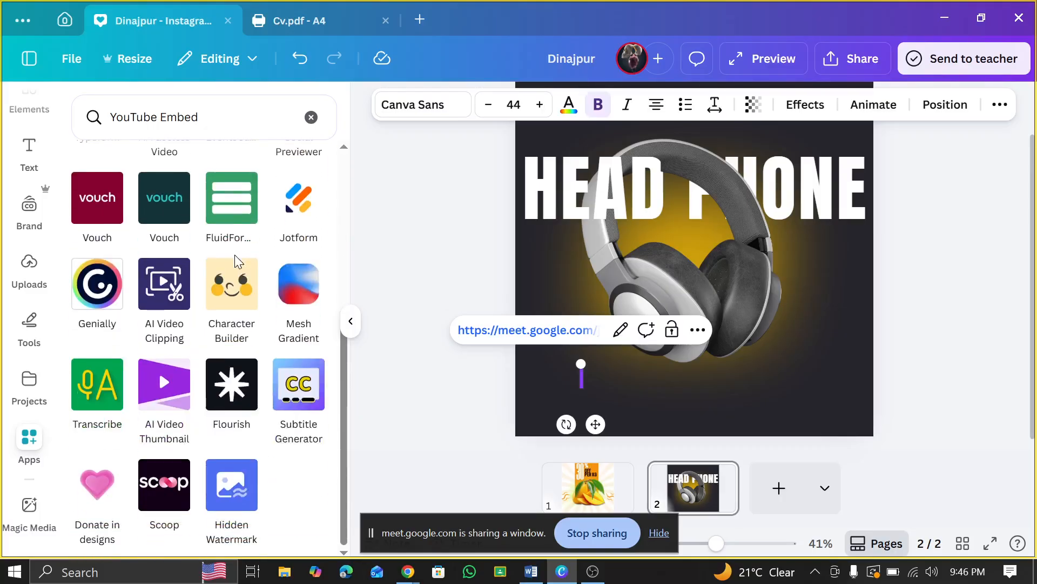
scroll(235, 255, up, 4)
- Clear the previous app search, redock the Apps panel, and search for 'Type Extrude'
click(310, 116)
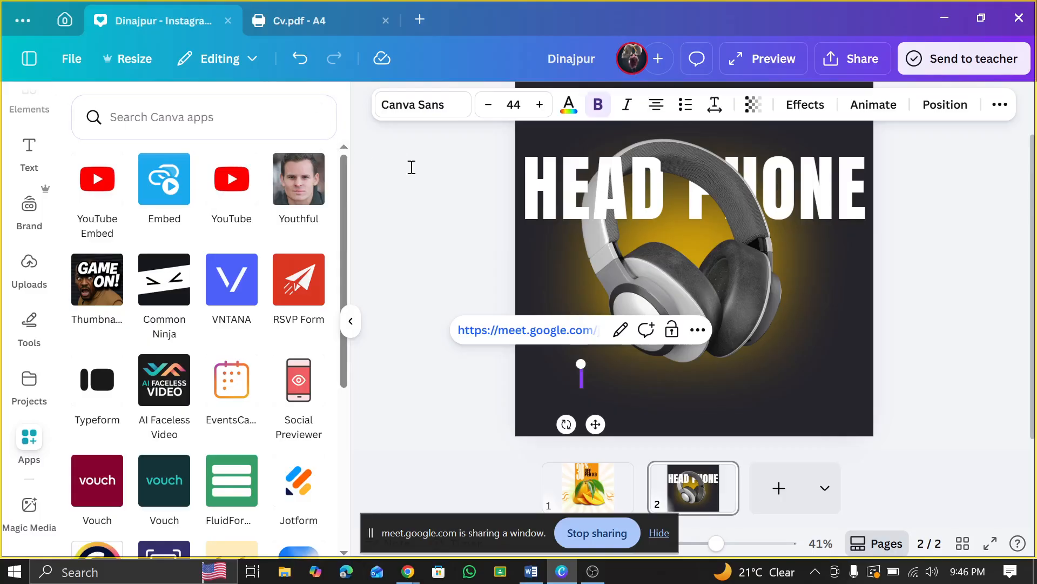
click(410, 172)
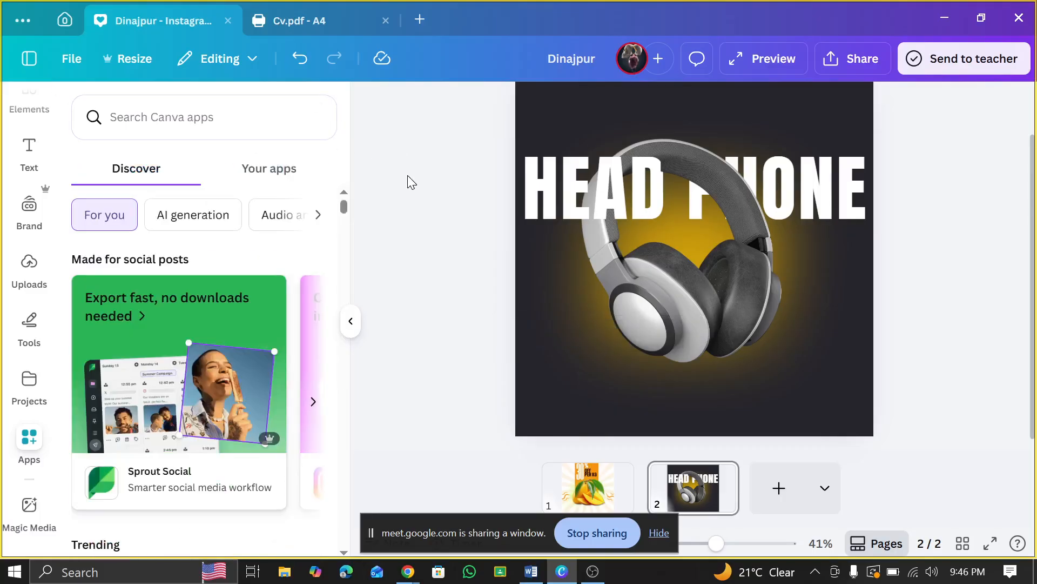
scroll(411, 165, up, 2)
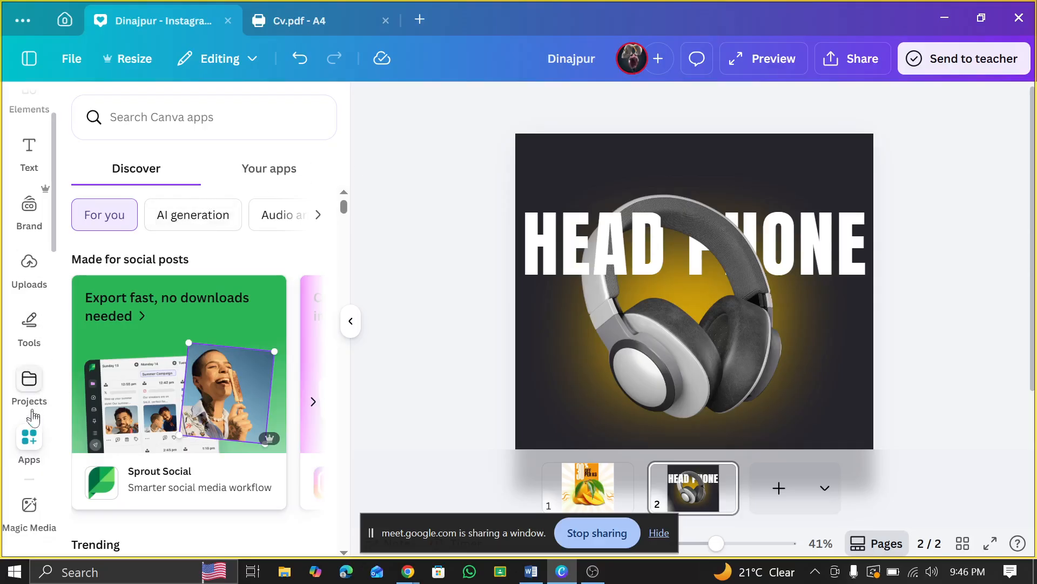
click(31, 437)
click(30, 435)
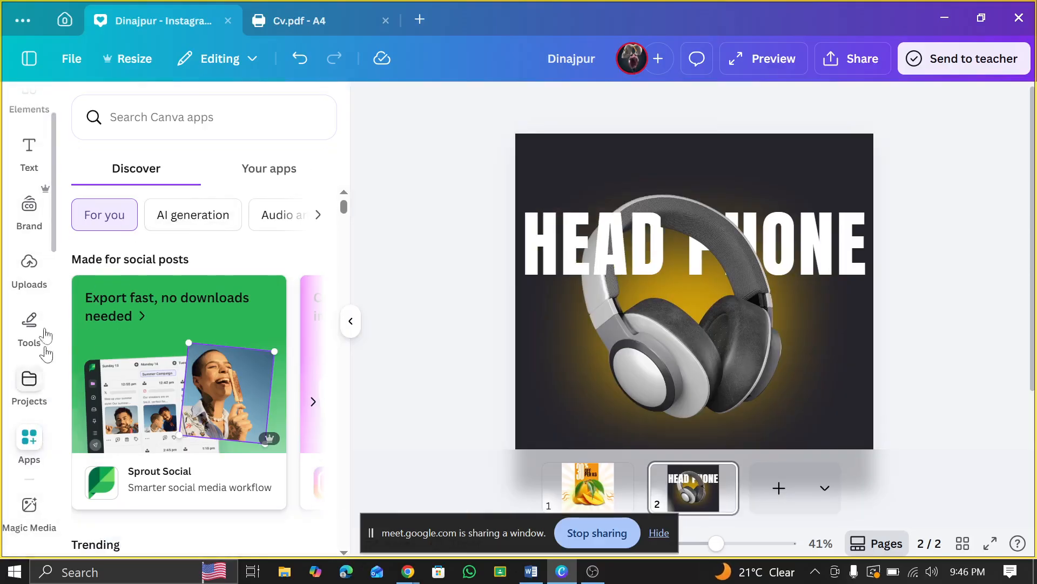
click(125, 117)
text(Type)
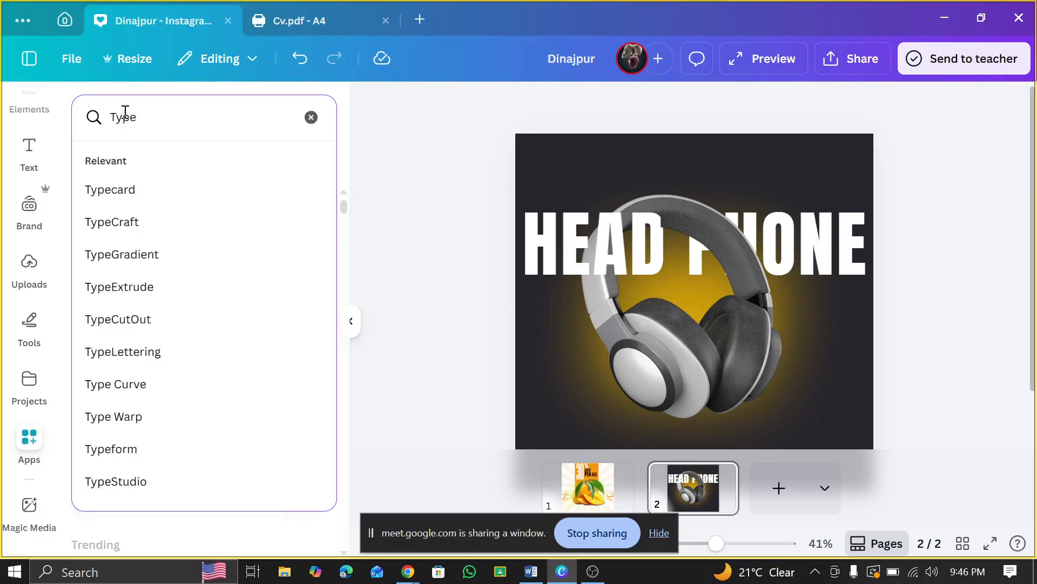
text( Extr)
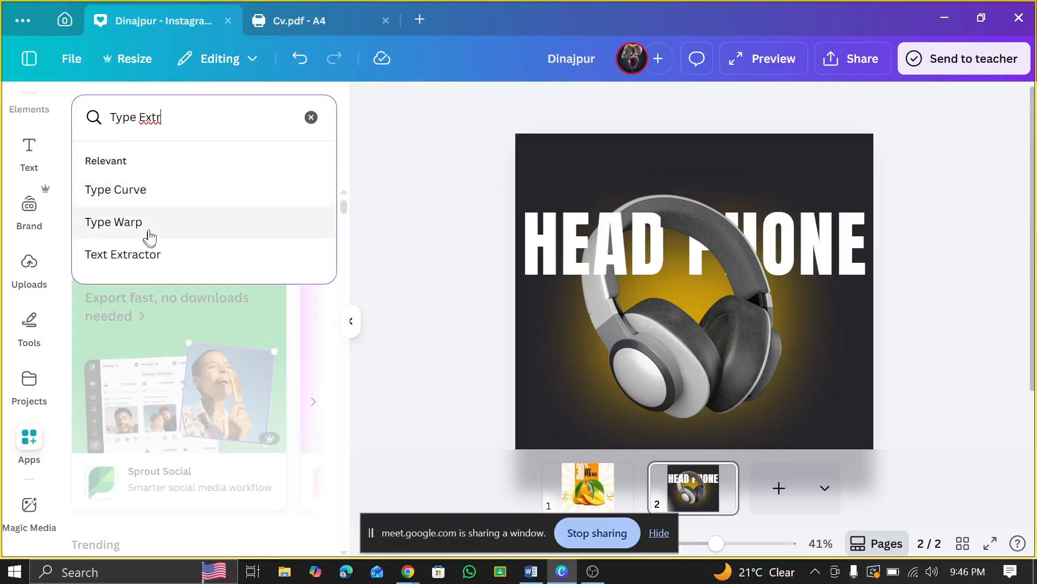
text(ude)
key(Return)
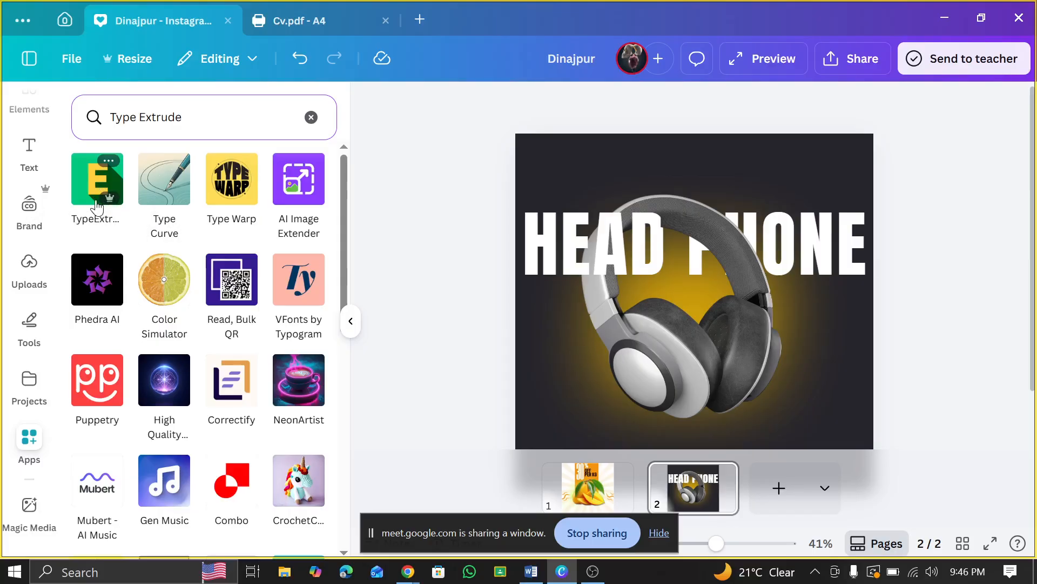
- Open the TypeExtrude app and recentre the HEAD PHONE title on the page
click(83, 211)
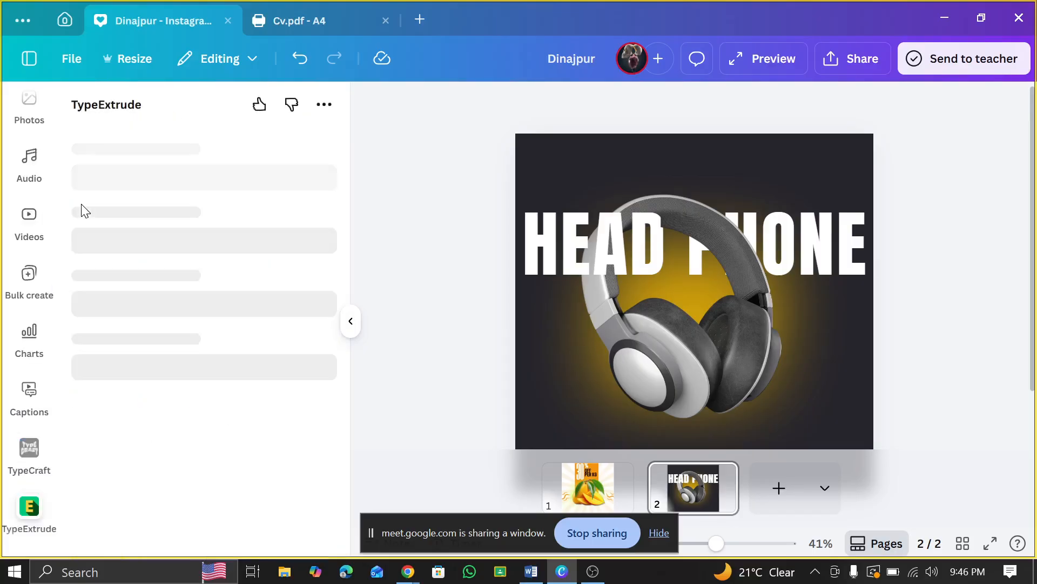
drag(601, 253, 607, 259)
drag(603, 251, 598, 250)
click(597, 251)
click(966, 216)
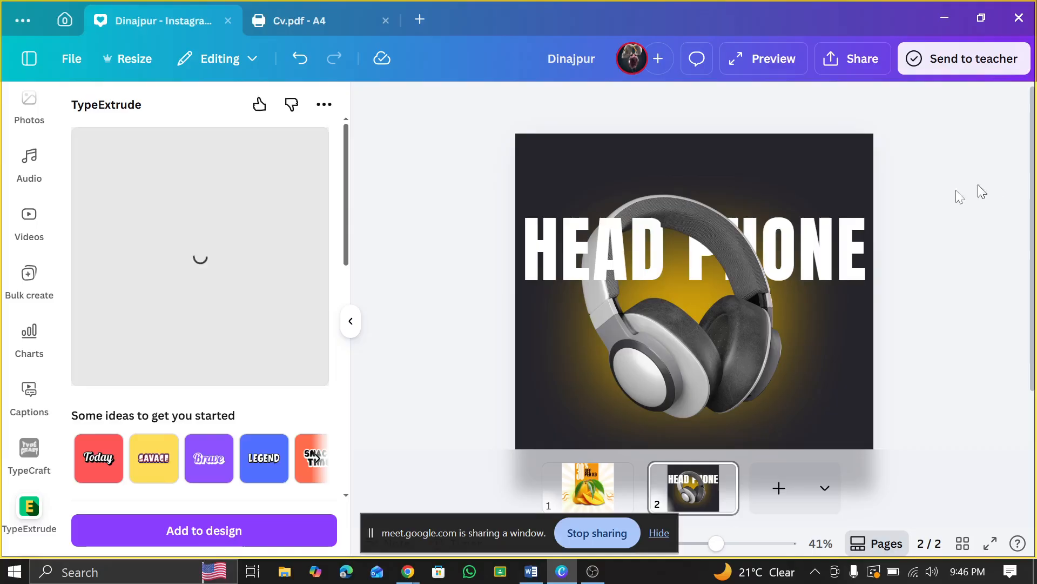
- Start replacing the Today sample with 'Agri E', then switch to the Savage sample idea
scroll(228, 331, down, 6)
scroll(186, 358, up, 4)
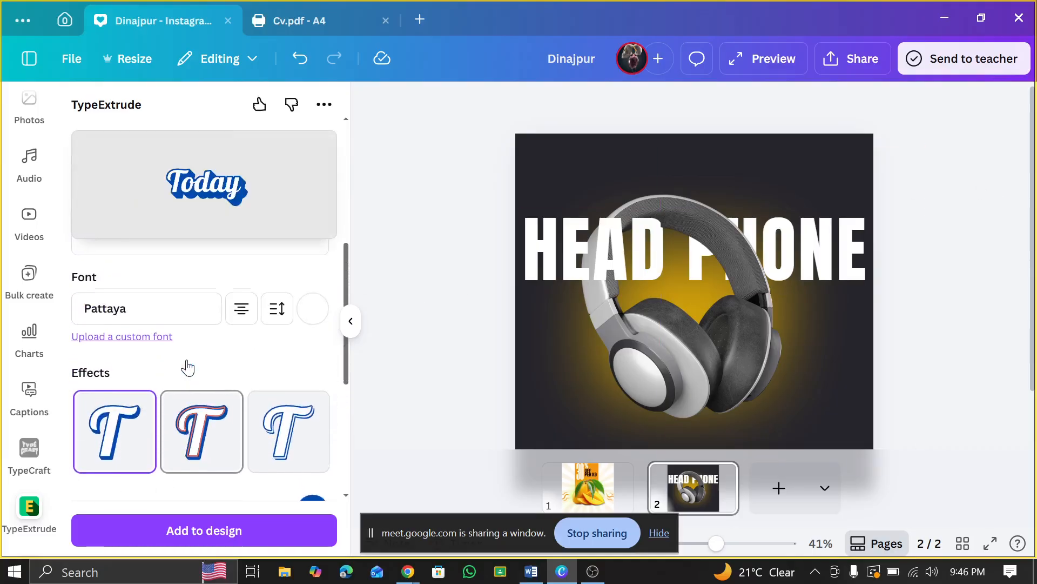
scroll(187, 351, up, 2)
scroll(189, 349, down, 3)
scroll(166, 337, up, 2)
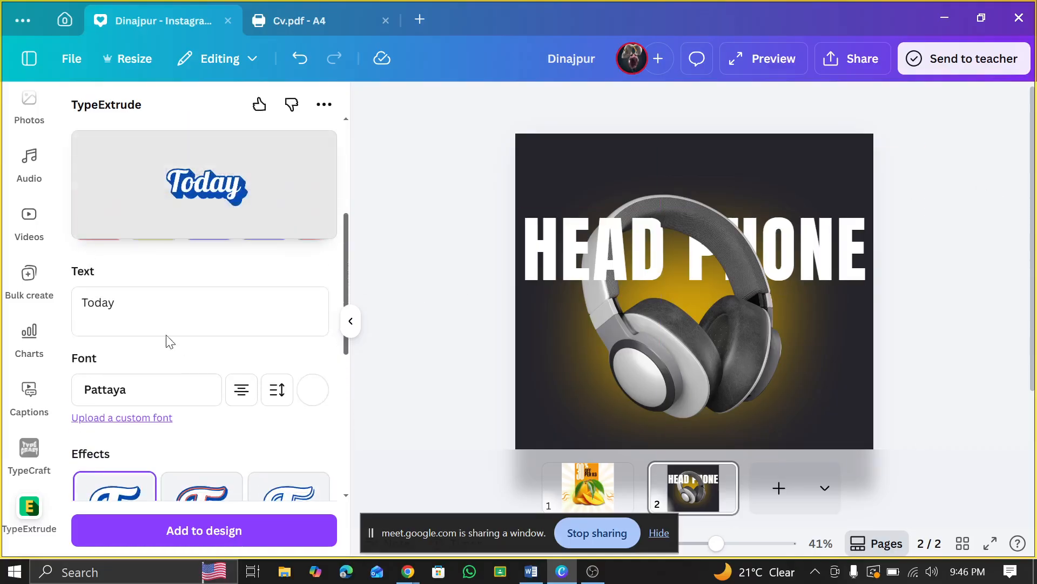
drag(119, 384, 85, 385)
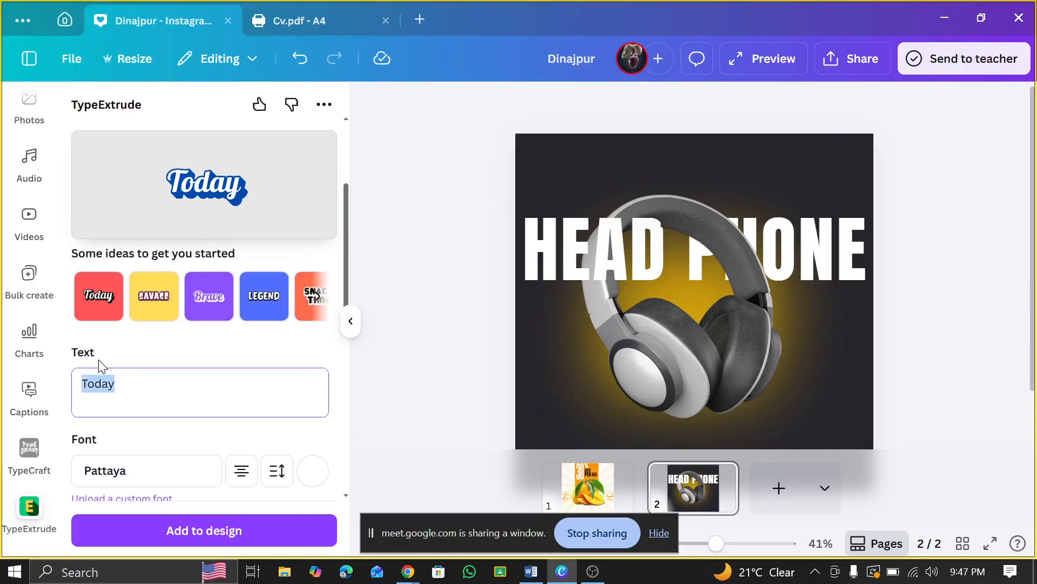
text(Ag)
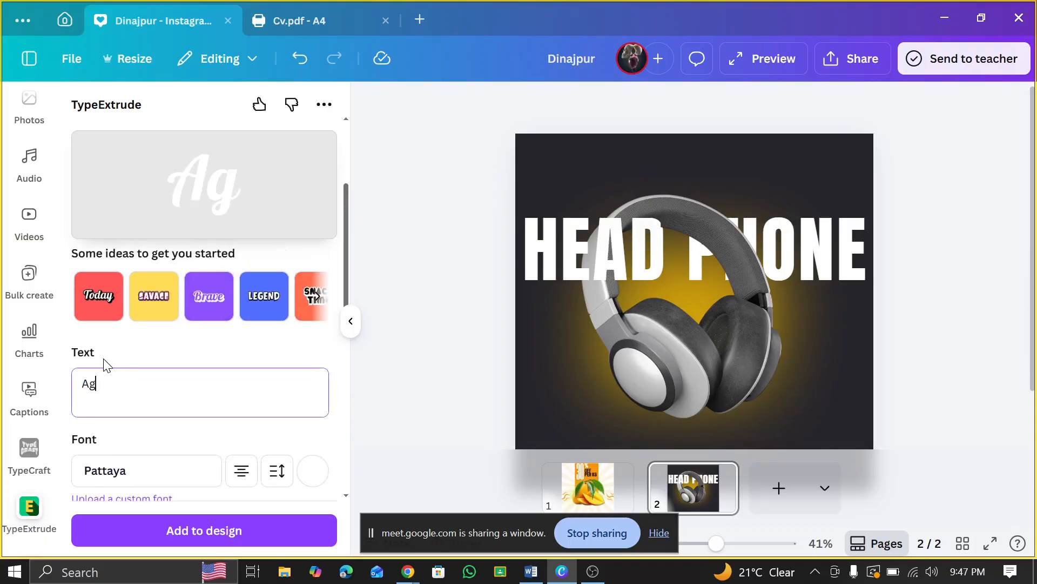
text(ri Elite)
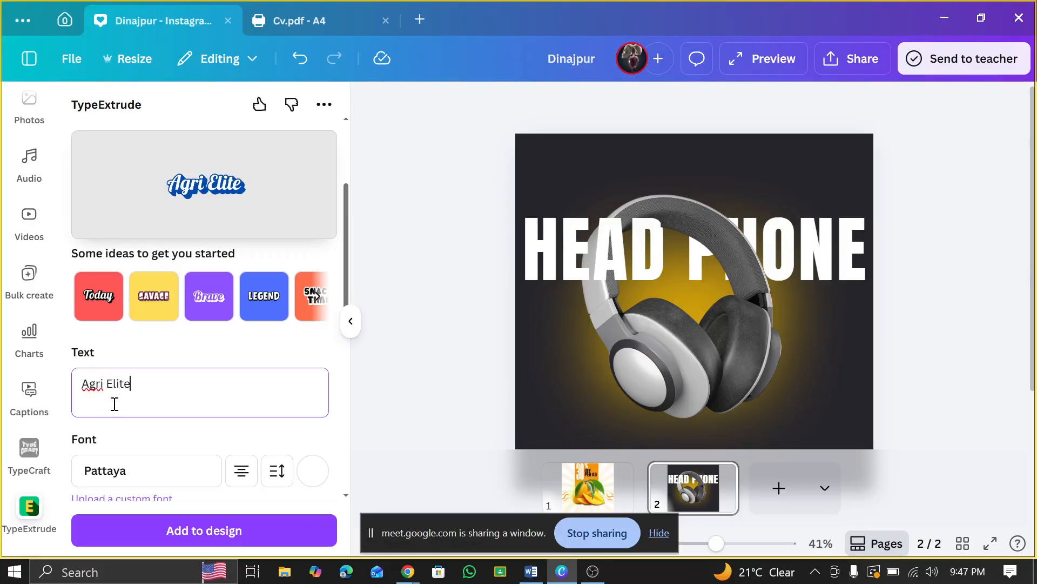
click(93, 296)
click(142, 303)
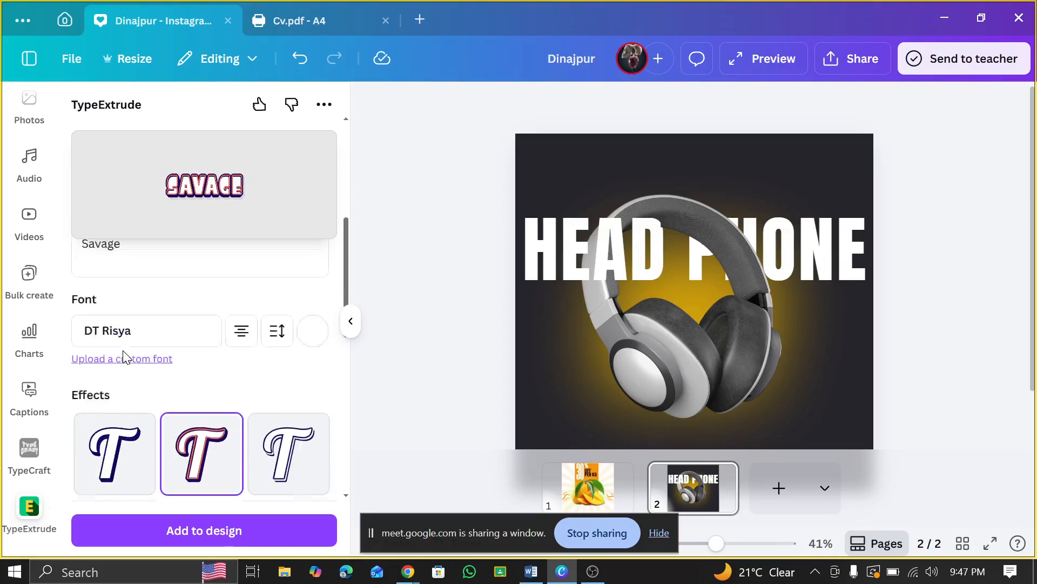
- Replace the Savage sample text with AGRI ELITE
drag(126, 465, 74, 470)
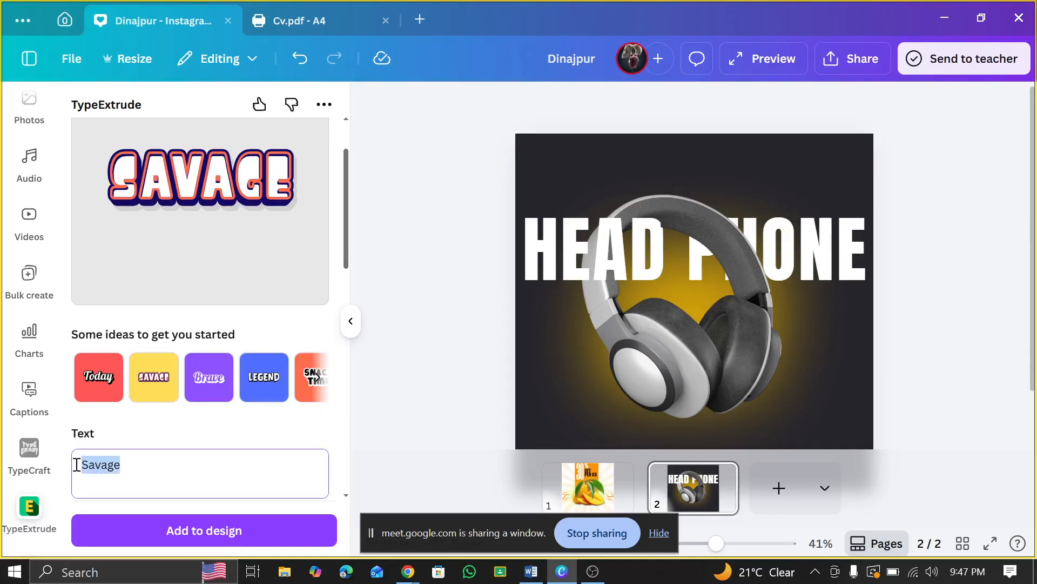
text(AGR)
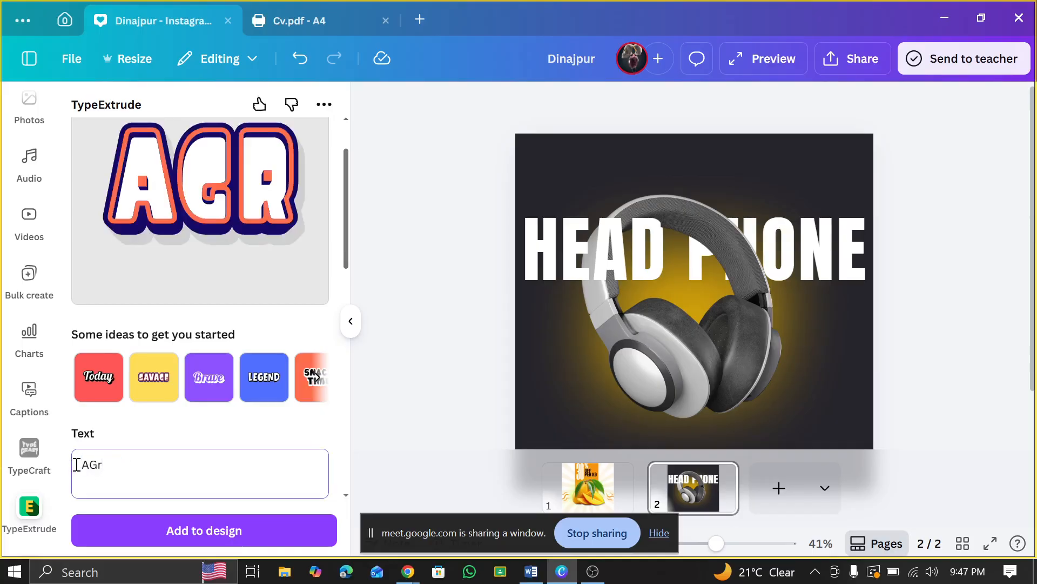
key(BackSpace)
key(BackSpace)
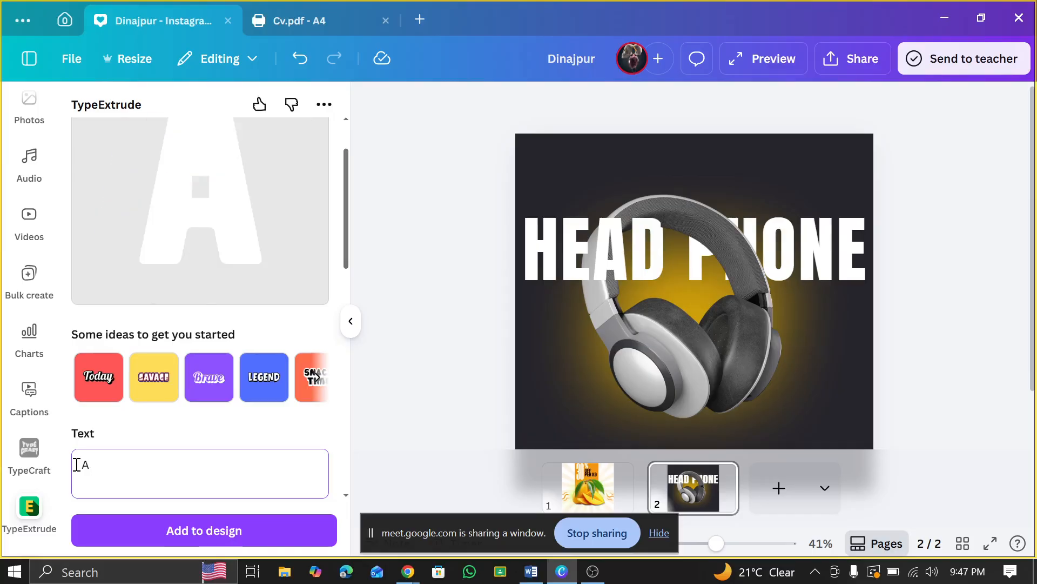
text(GR)
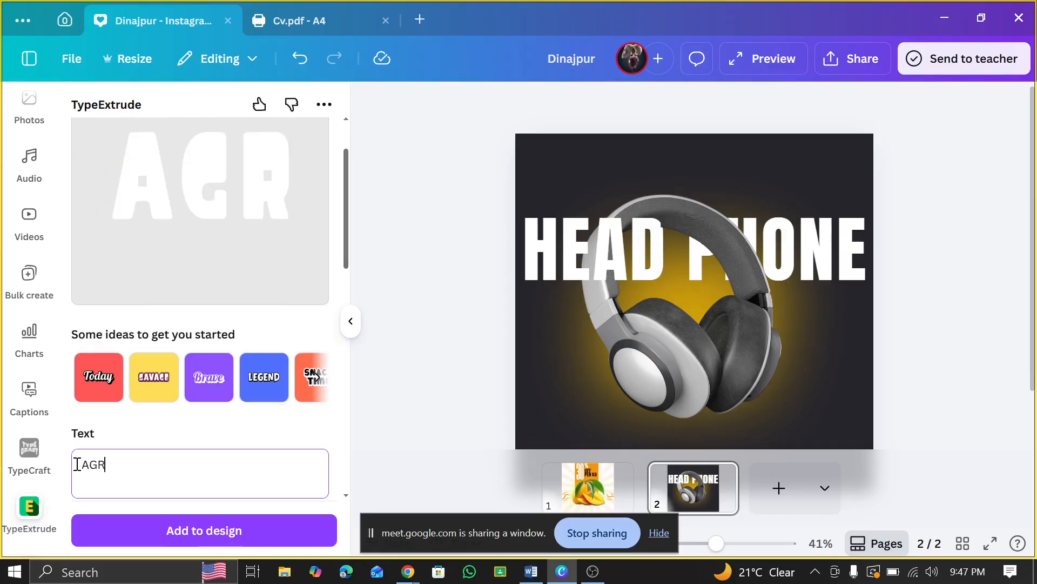
text(I ELITE)
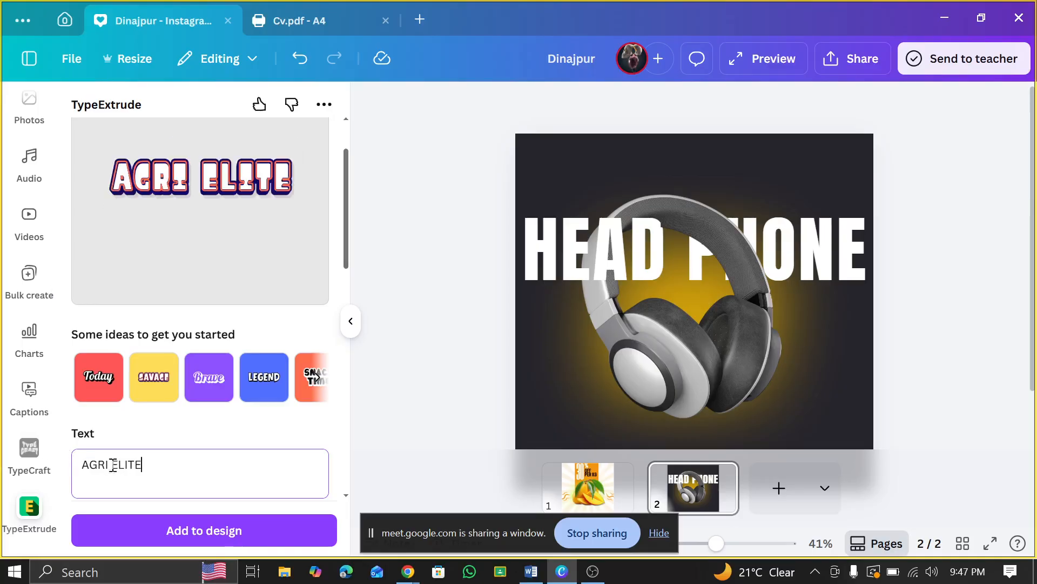
- Change the TypeExtrude text font to Accelerator
scroll(198, 468, down, 3)
click(153, 401)
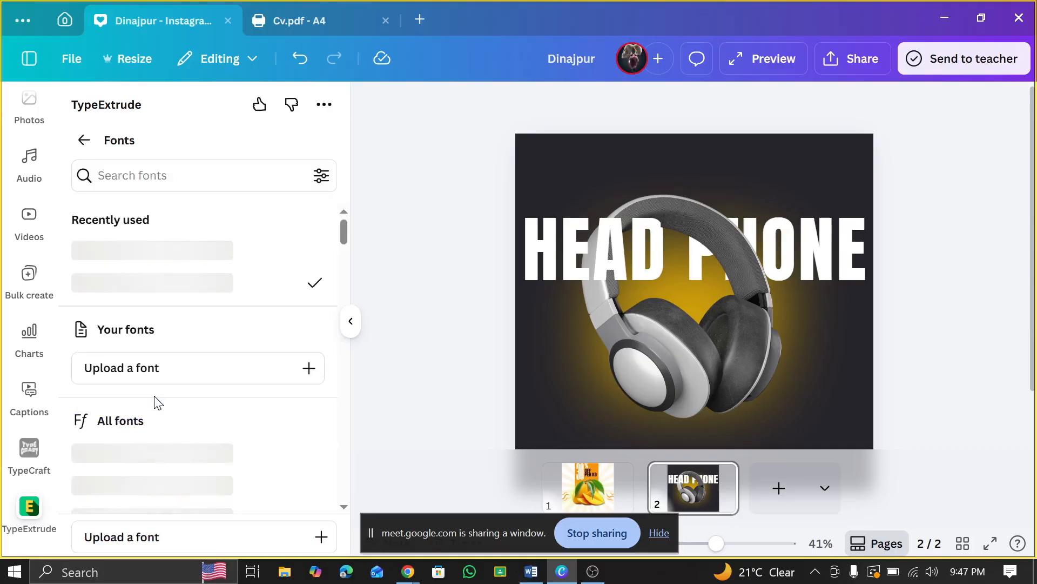
scroll(173, 298, down, 3)
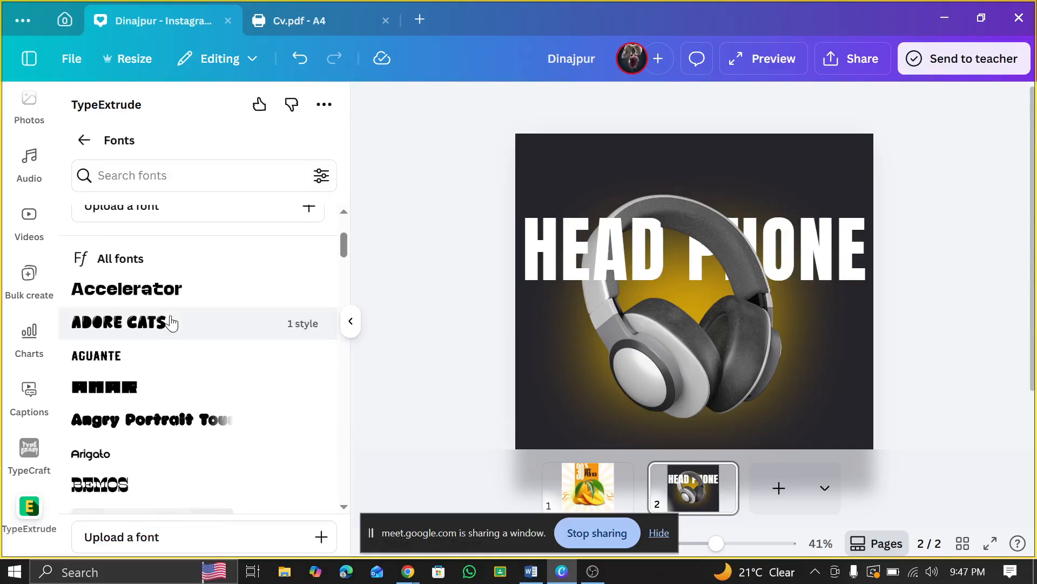
click(175, 288)
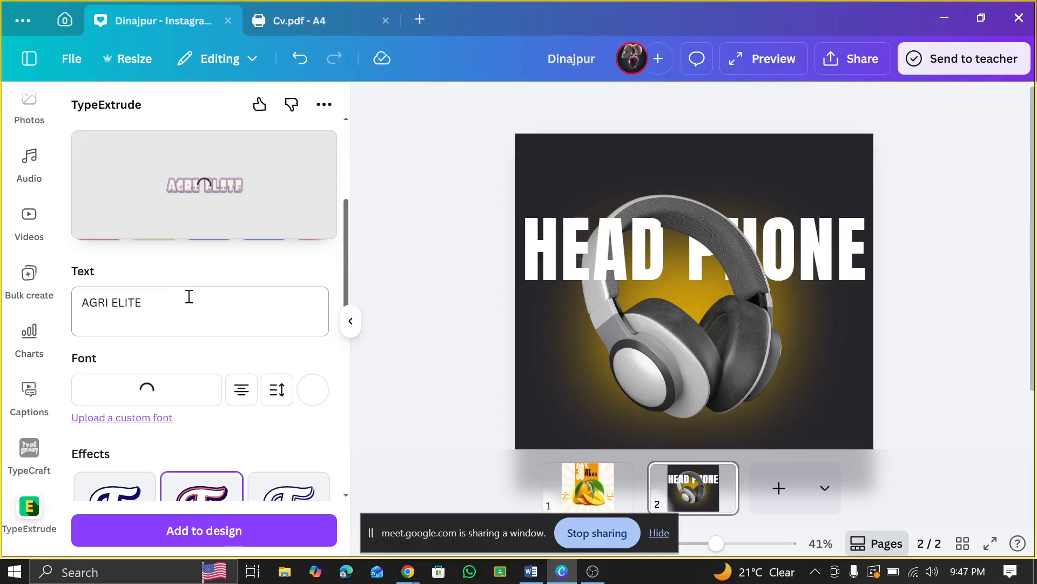
scroll(200, 316, down, 6)
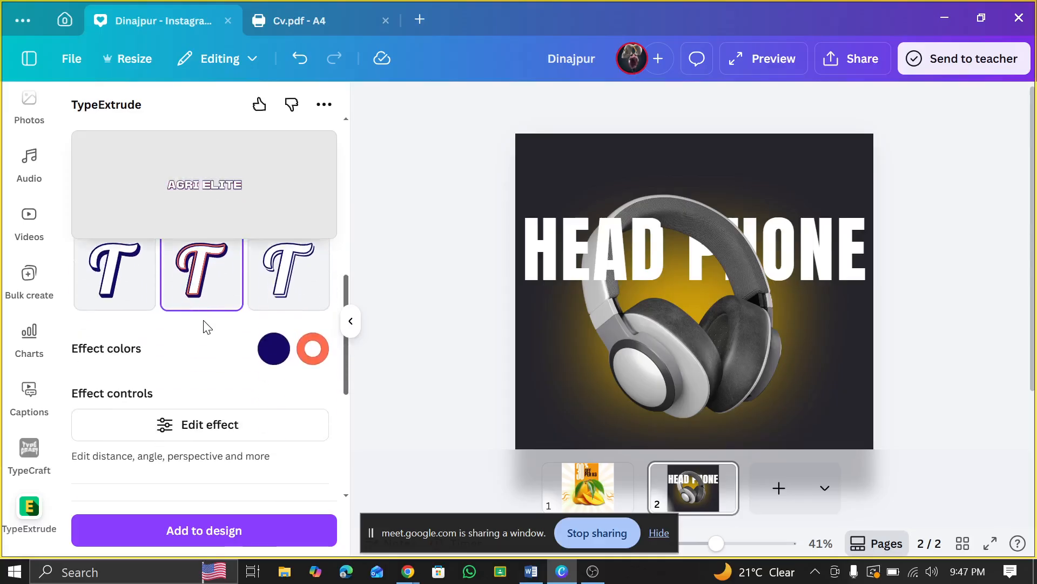
scroll(203, 319, up, 4)
scroll(203, 319, down, 4)
scroll(204, 325, up, 6)
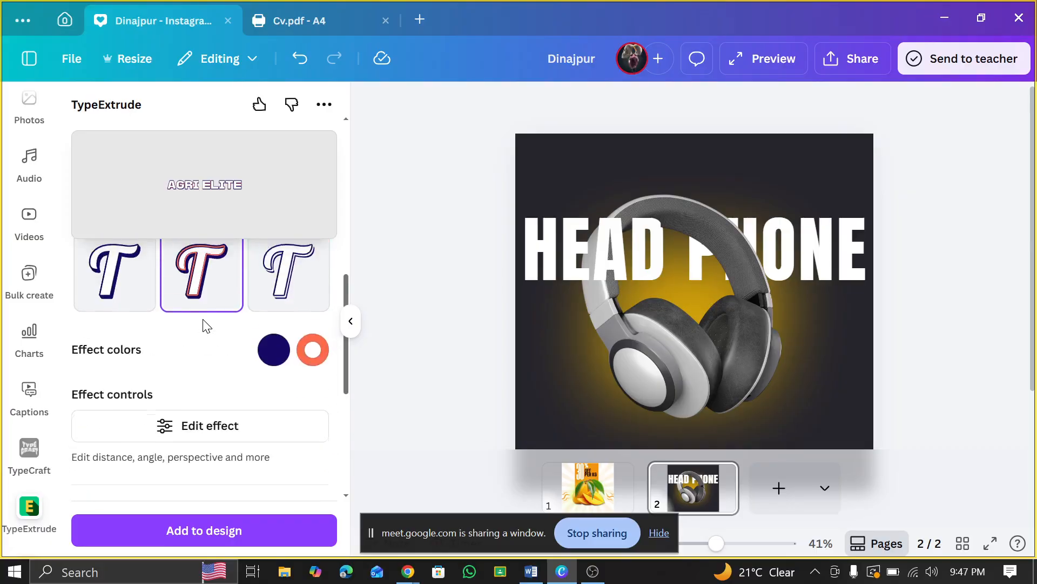
scroll(207, 324, down, 1)
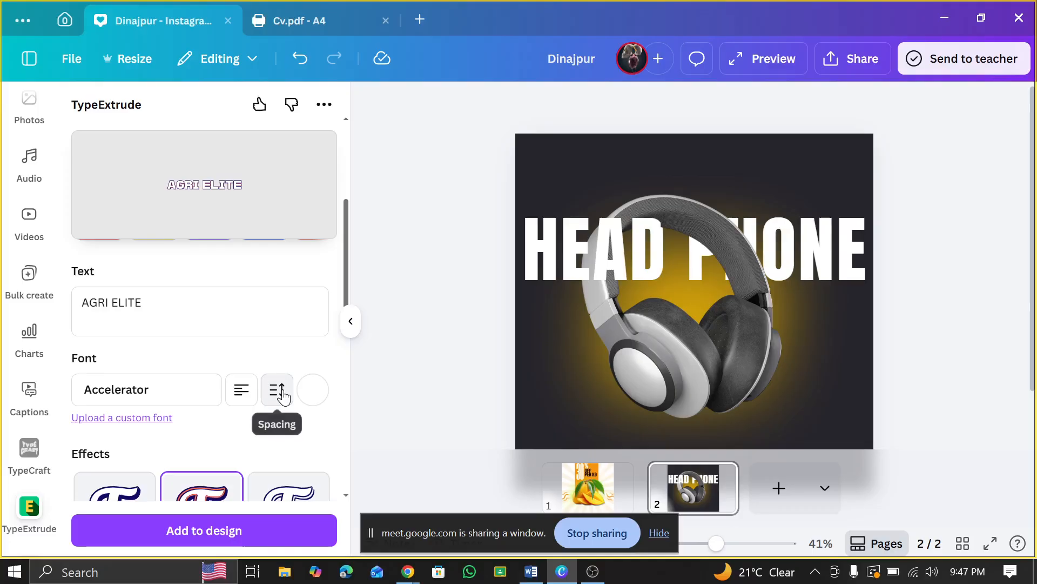
- Adjust the 3D shadow Angle slider
click(282, 395)
click(278, 390)
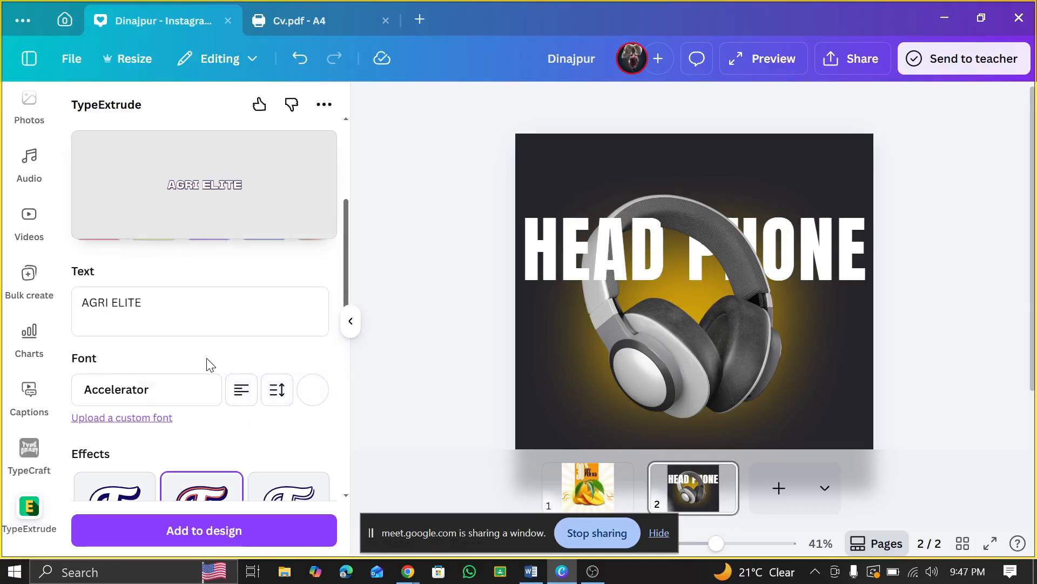
scroll(209, 362, down, 5)
scroll(204, 358, down, 3)
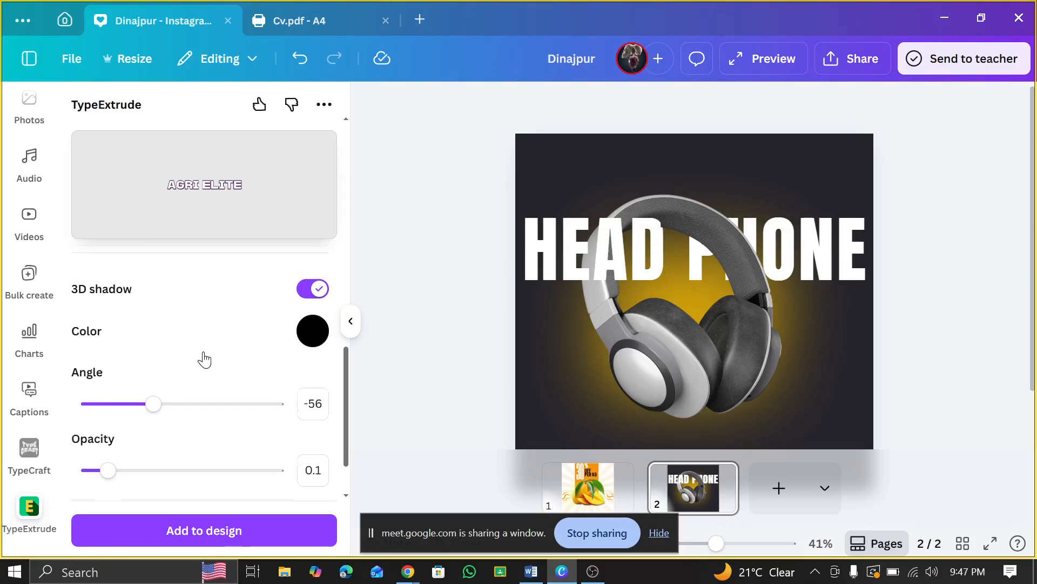
drag(167, 393, 192, 391)
scroll(227, 381, up, 3)
- Adjust the 3D shadow Opacity slider
click(274, 270)
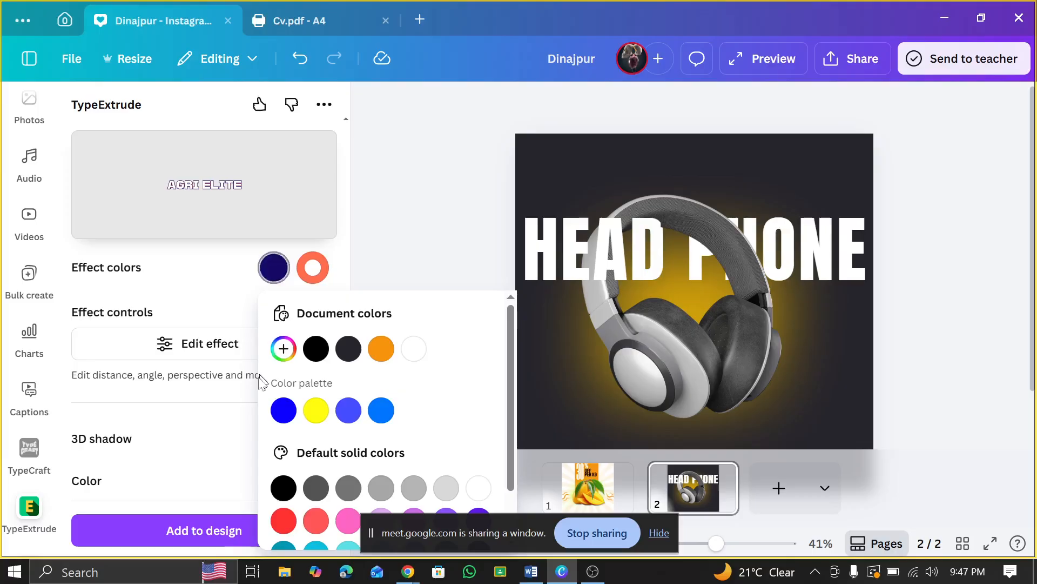
click(185, 433)
scroll(184, 421, down, 3)
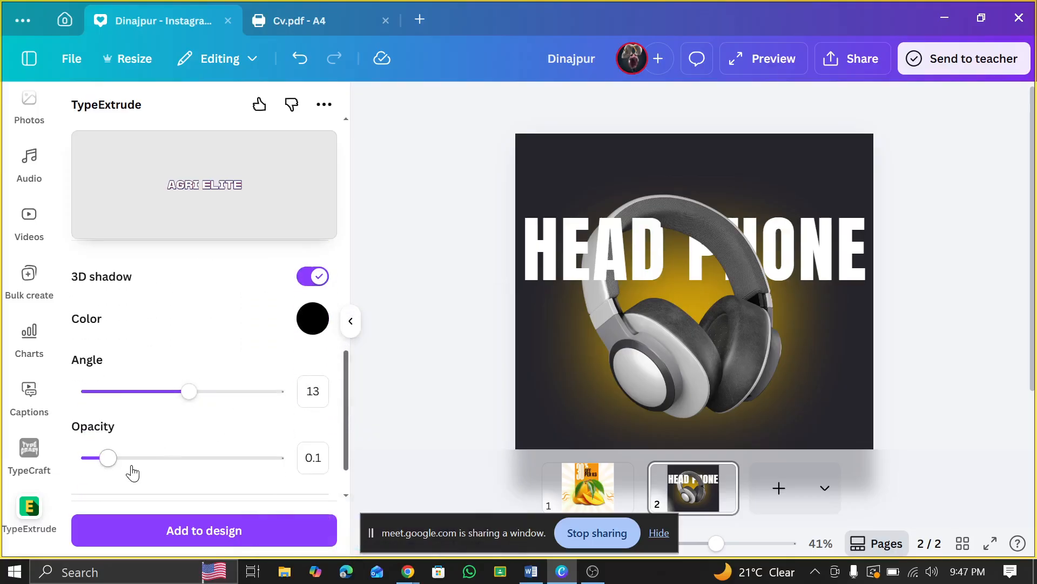
drag(132, 468, 281, 458)
scroll(225, 429, up, 3)
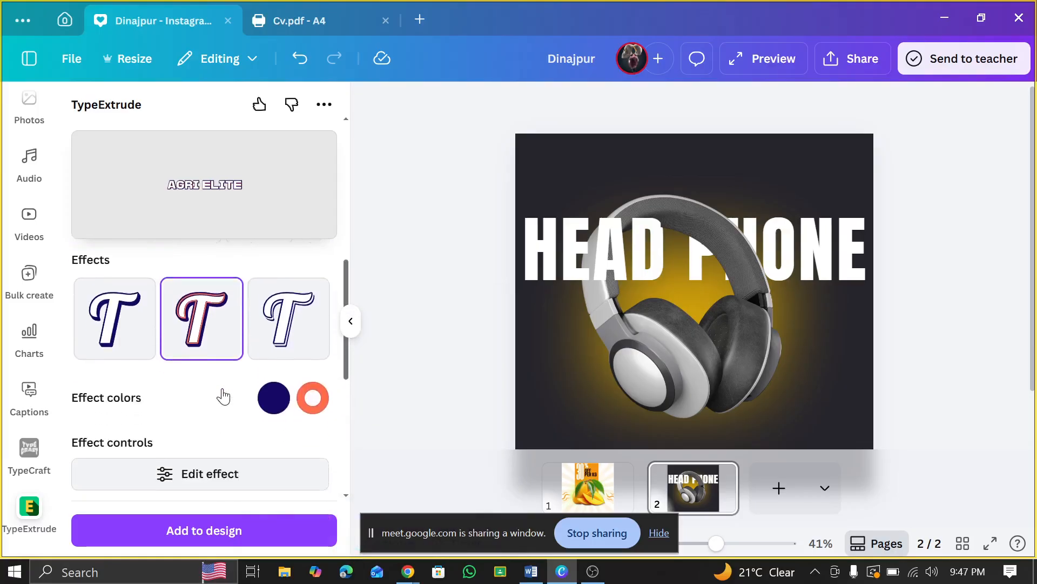
scroll(205, 379, up, 5)
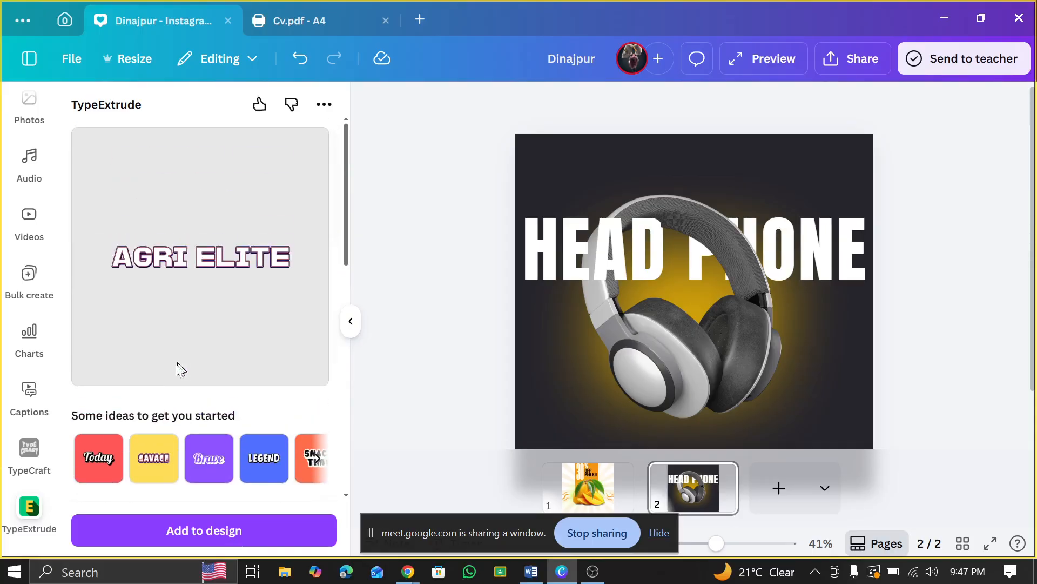
scroll(181, 370, down, 3)
- Load the Today example, then switch the preview to the LEGEND example
click(99, 311)
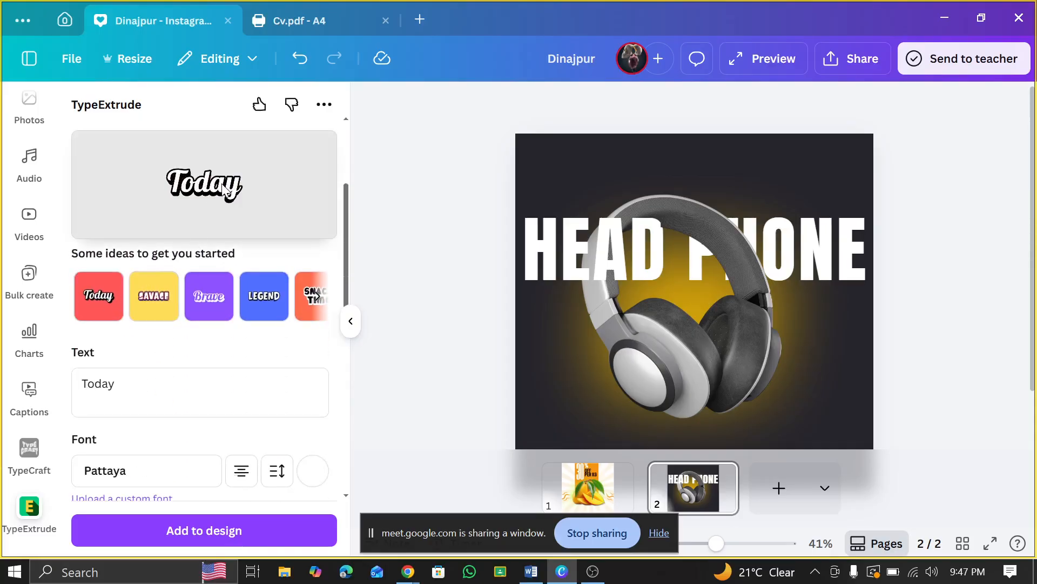
scroll(162, 378, down, 2)
scroll(237, 330, up, 2)
click(269, 310)
scroll(283, 309, right, 2)
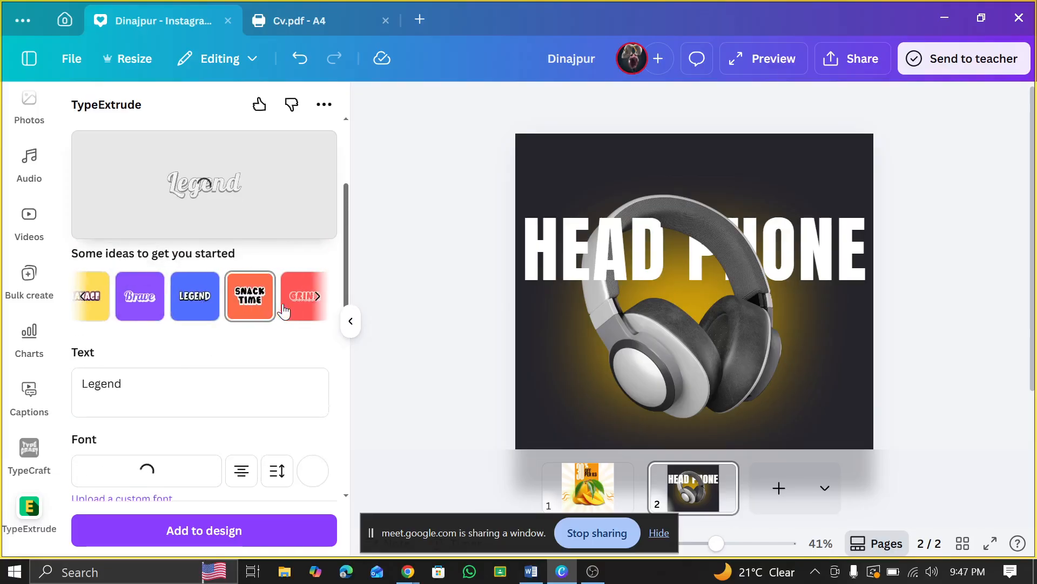
scroll(247, 308, right, 2)
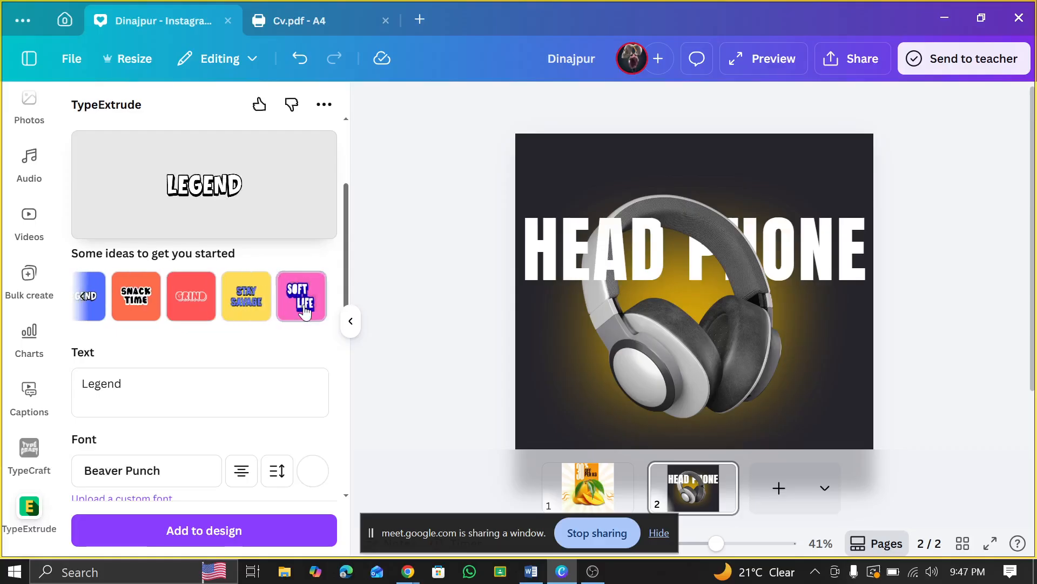
scroll(252, 327, down, 1)
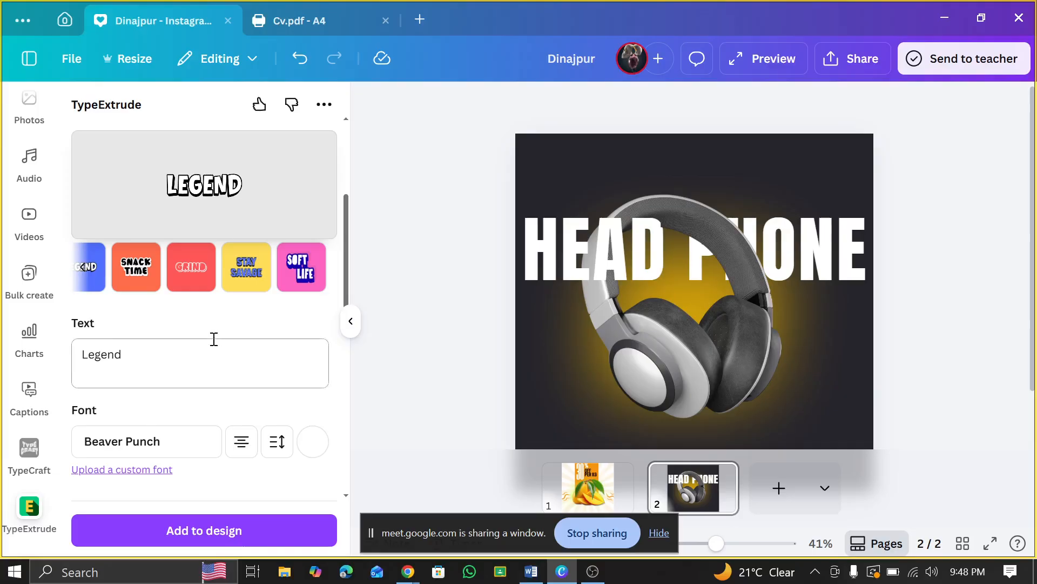
scroll(213, 345, down, 3)
- Apply the middle extrude style and make the second effect colour yellow
click(194, 389)
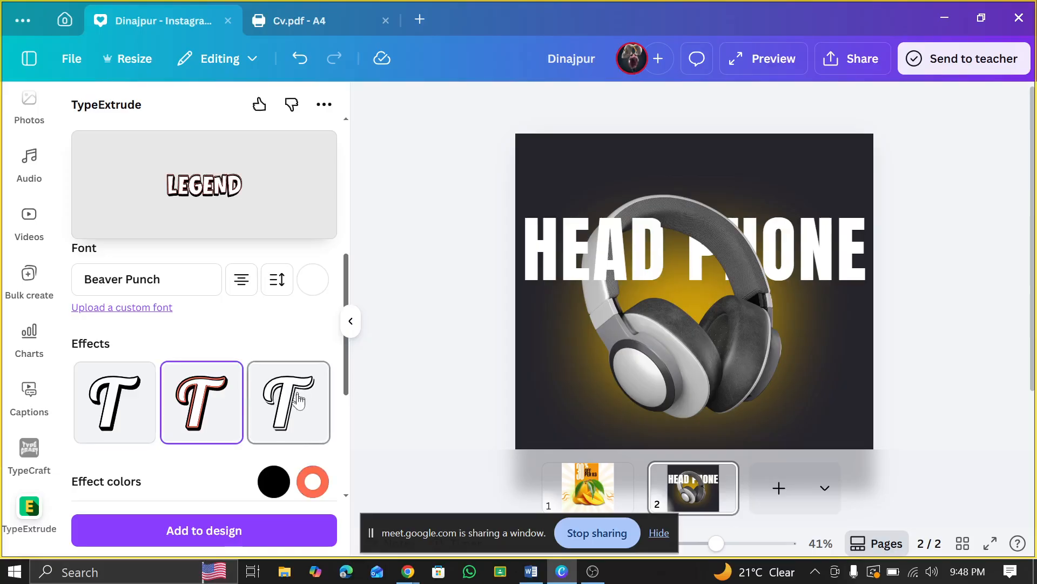
click(313, 480)
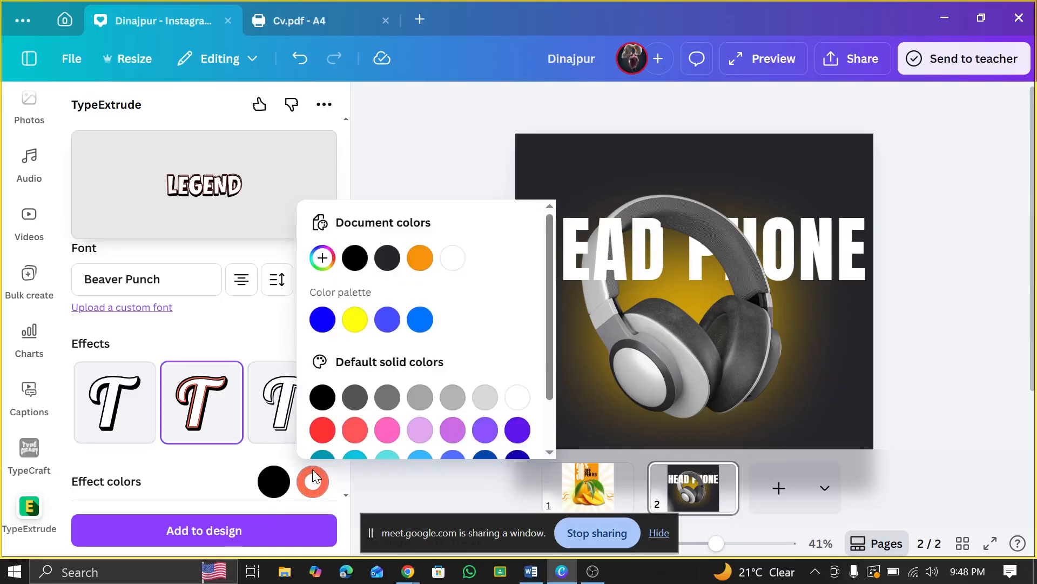
click(353, 320)
click(228, 464)
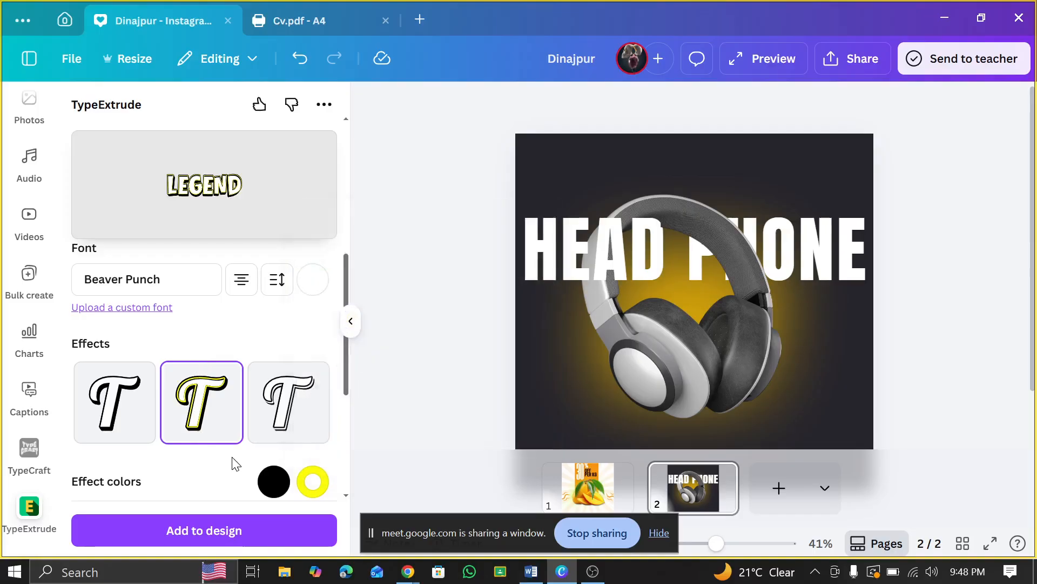
scroll(238, 470, down, 5)
- Edit the LEGEND effect: Distance, Position X and Y 100, border extrude distance 63
click(194, 297)
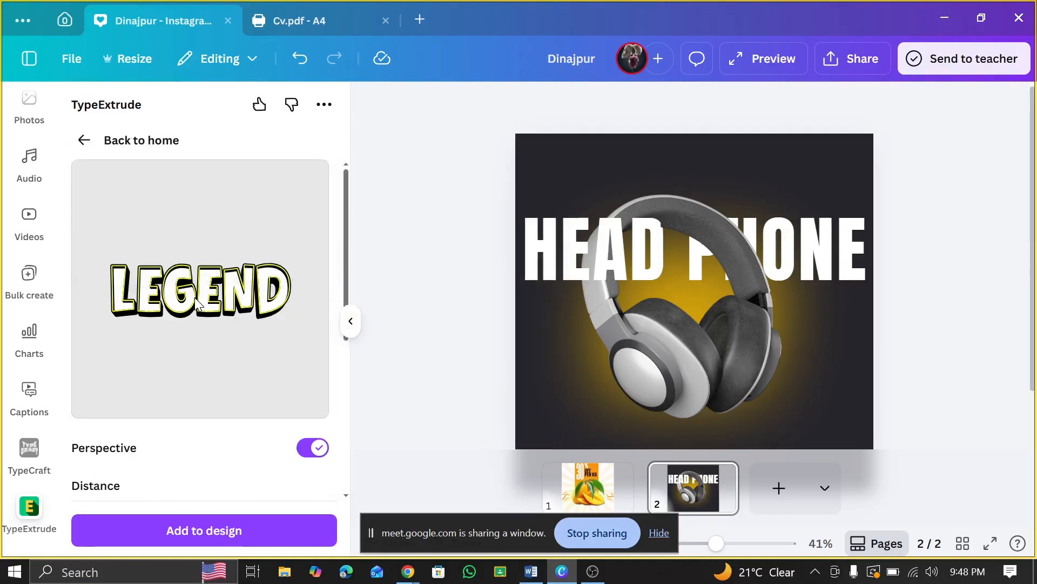
scroll(257, 334, down, 3)
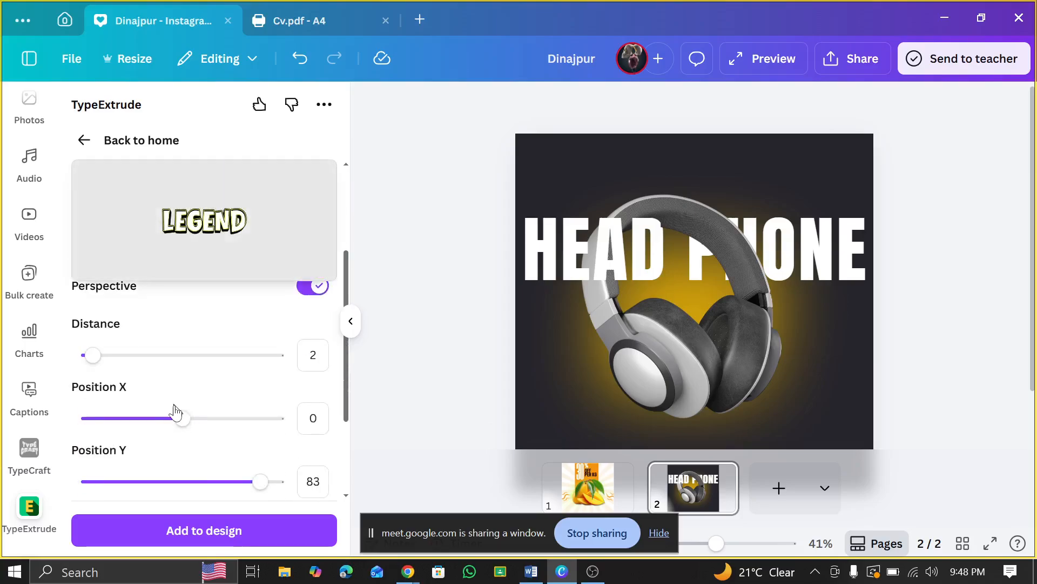
drag(177, 417, 252, 418)
drag(153, 355, 327, 373)
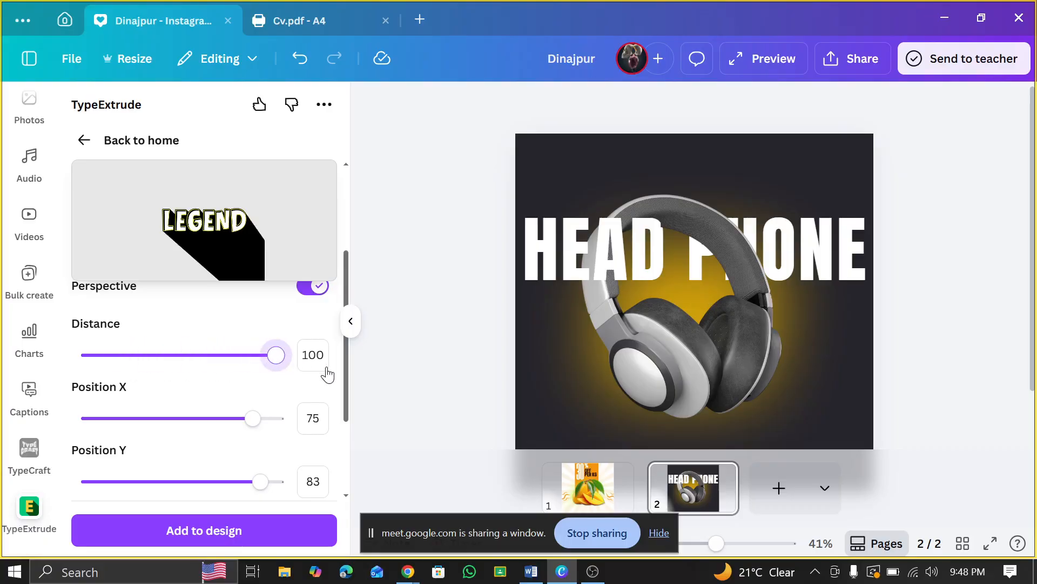
mouse_move(260, 481)
mouse_down()
mouse_move(156, 486)
mouse_move(98, 470)
mouse_move(64, 443)
mouse_move(279, 482)
mouse_up()
drag(165, 423, 332, 427)
drag(216, 356, 323, 387)
scroll(222, 495, down, 3)
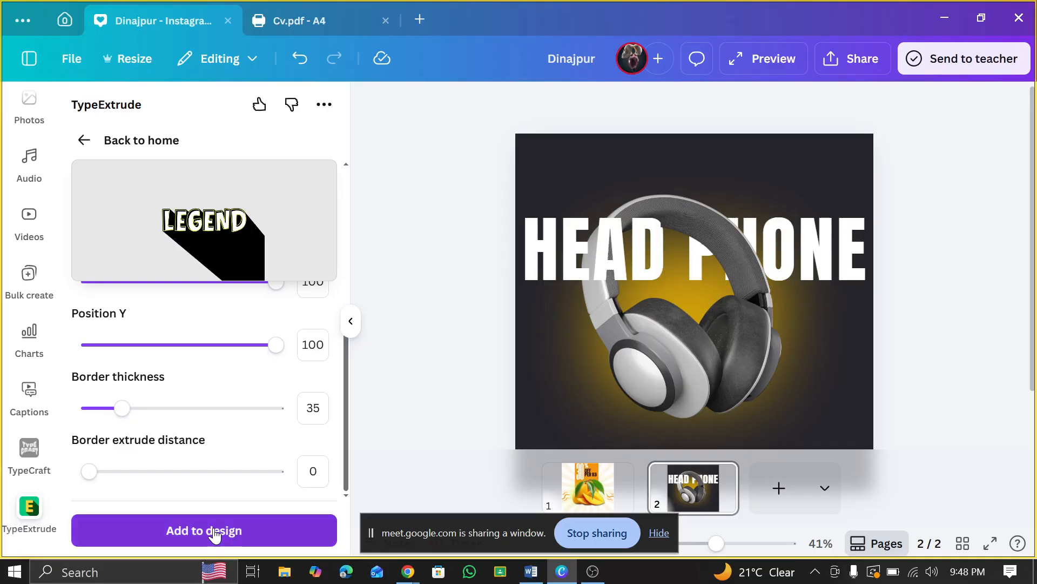
drag(89, 471, 67, 473)
- Add LEGEND to the design, enlarge it across the HEAD PHONE title, and add page 3
click(165, 521)
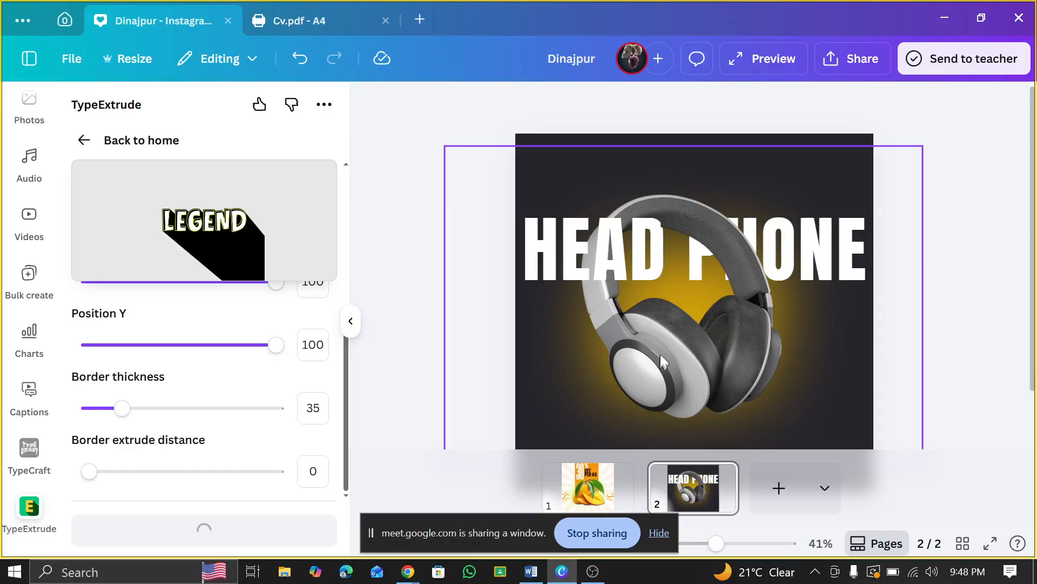
drag(699, 294, 841, 380)
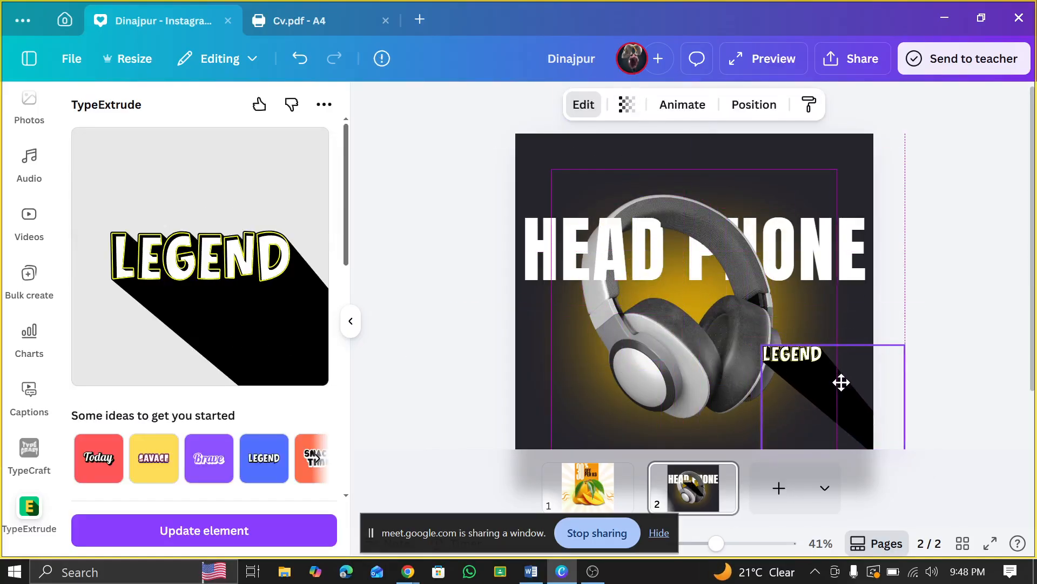
drag(761, 343, 390, 110)
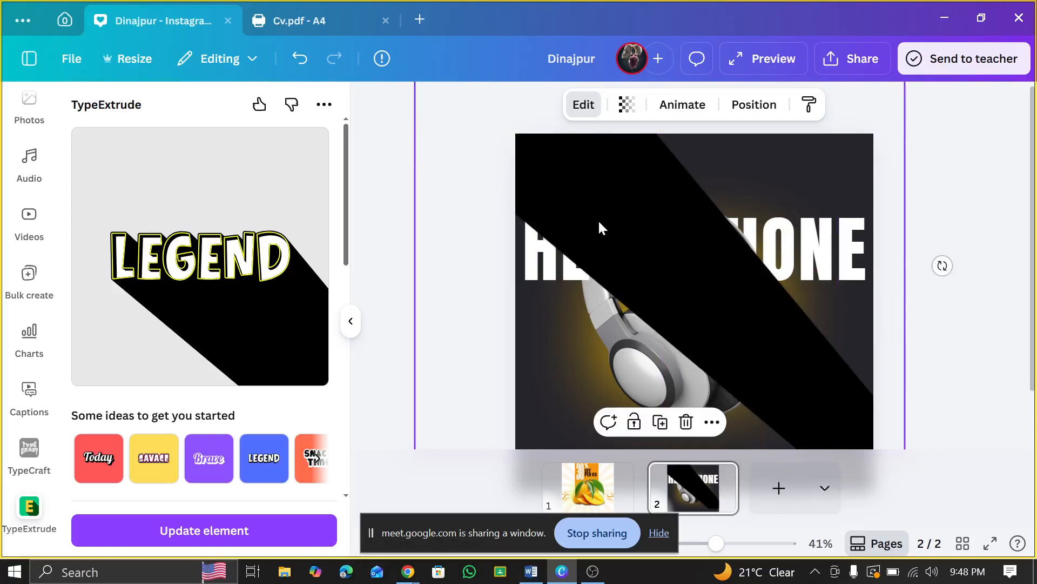
drag(600, 228, 740, 375)
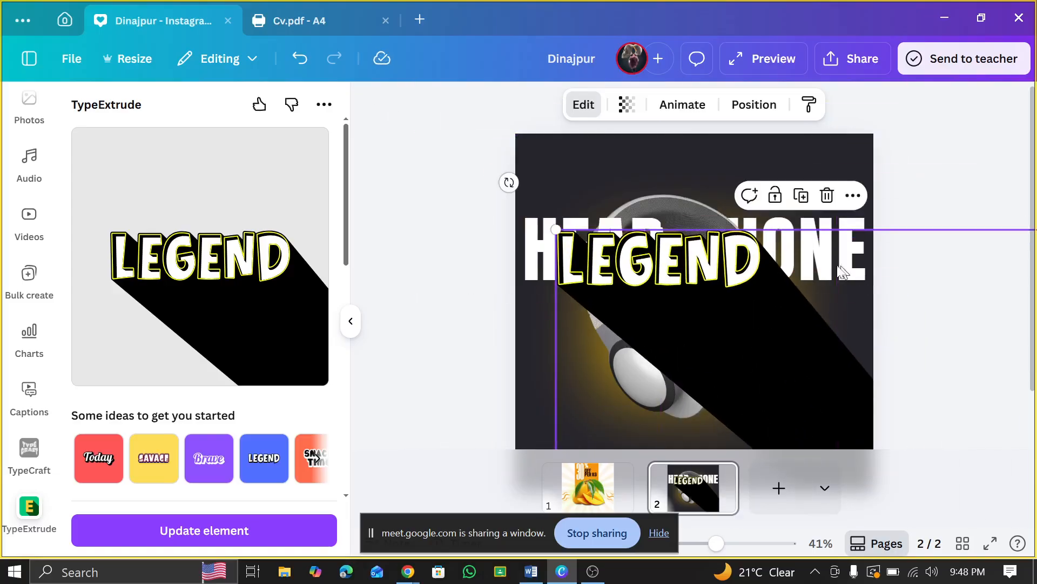
click(779, 488)
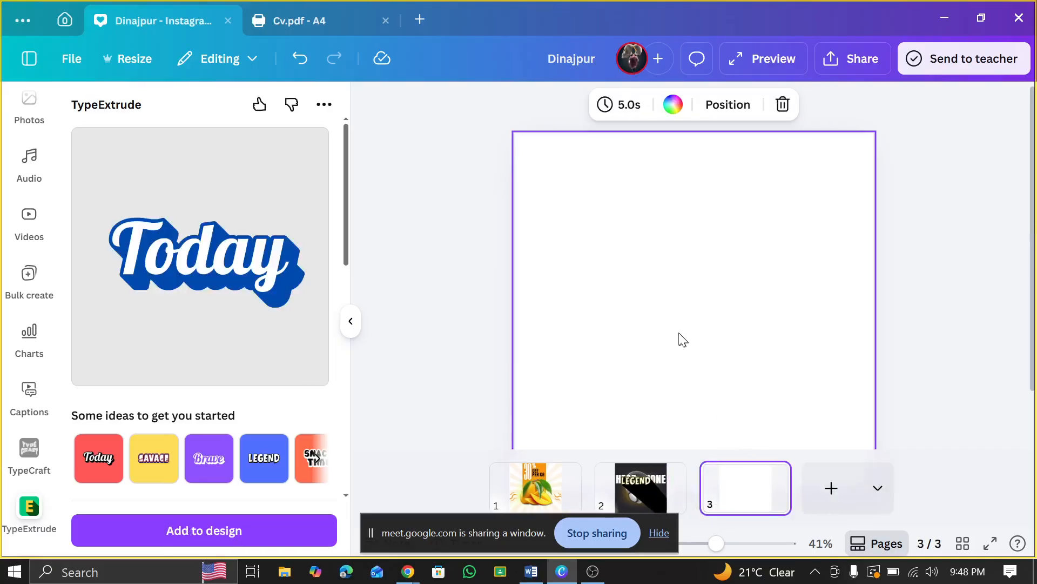
- Copy the LEGEND graphic from page 2 and paste it onto page 3
scroll(187, 459, down, 6)
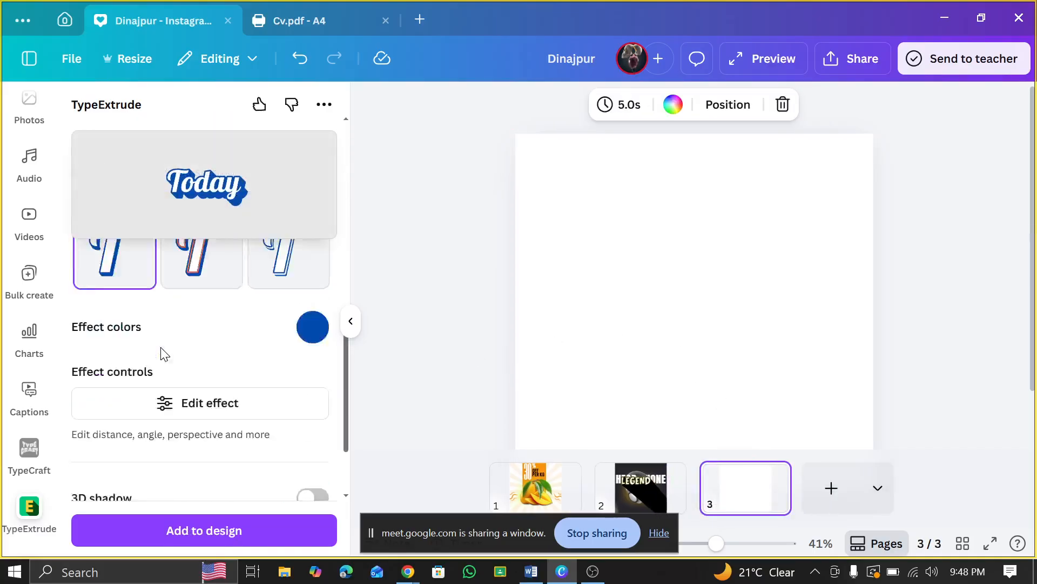
scroll(306, 410, up, 3)
click(640, 486)
click(696, 319)
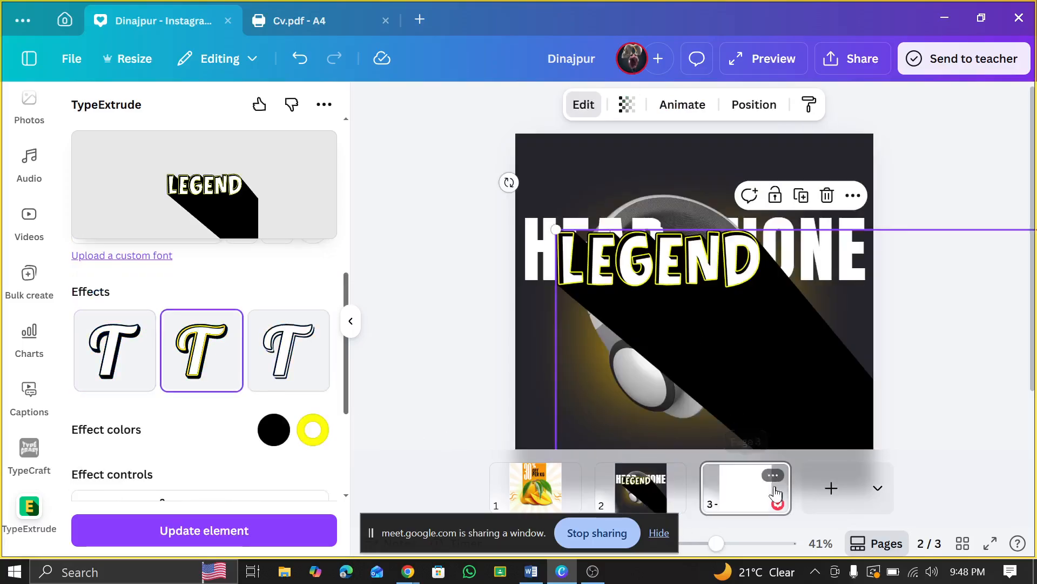
click(746, 489)
key(ctrl+v)
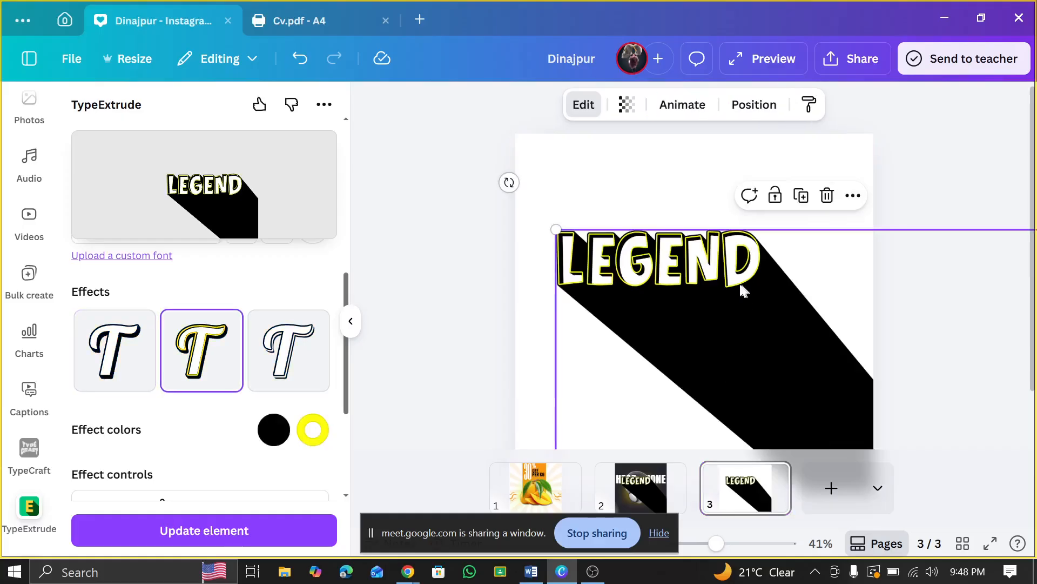
drag(741, 287, 657, 316)
- Update LEGEND's effect with distance 46, a down-right shadow and no yellow outline
scroll(102, 335, down, 5)
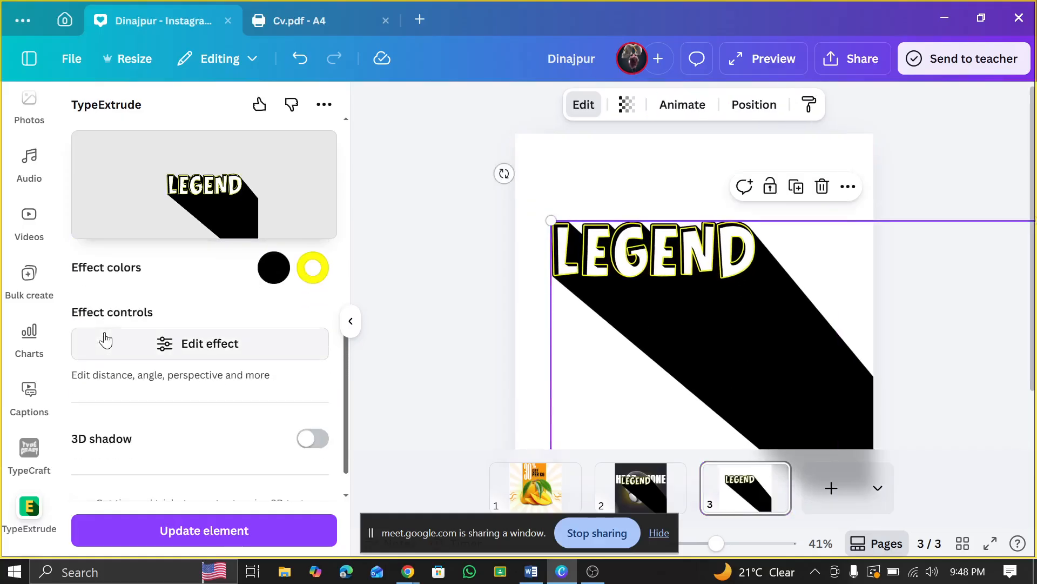
click(154, 307)
scroll(169, 342, down, 5)
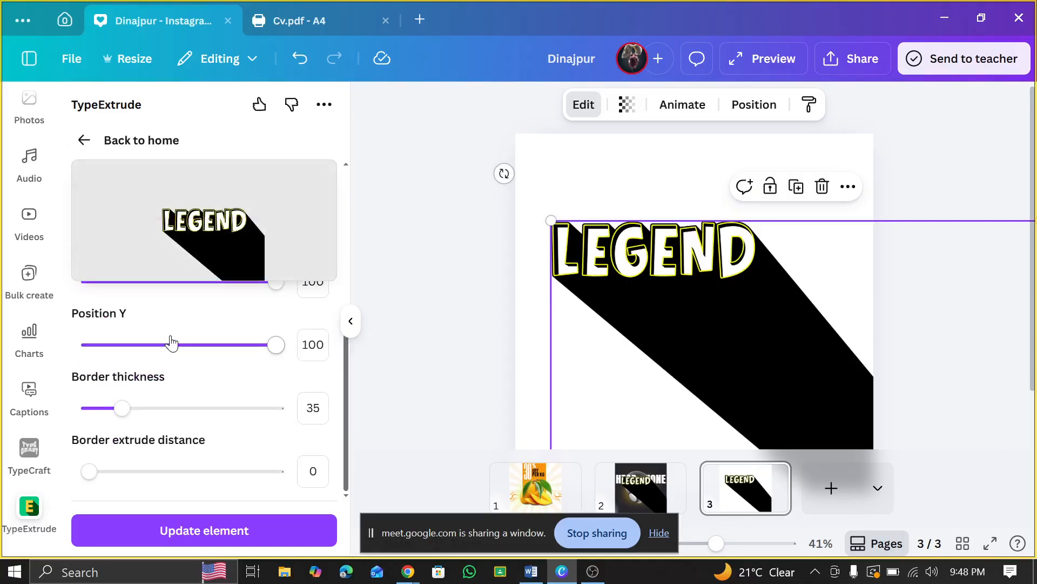
scroll(211, 382, up, 5)
drag(210, 383, 175, 381)
click(203, 444)
drag(186, 451, 150, 404)
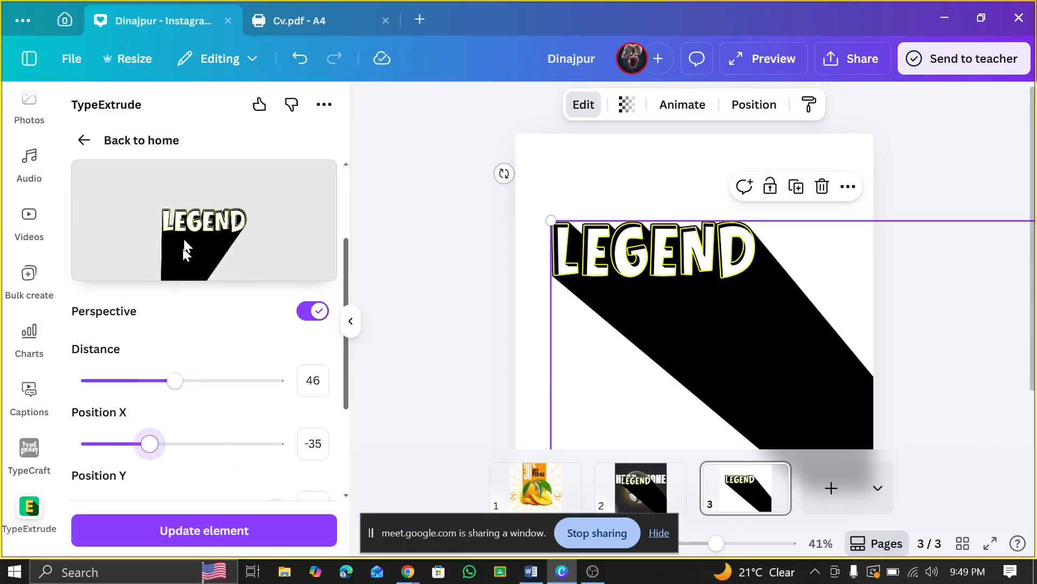
drag(158, 451, 346, 433)
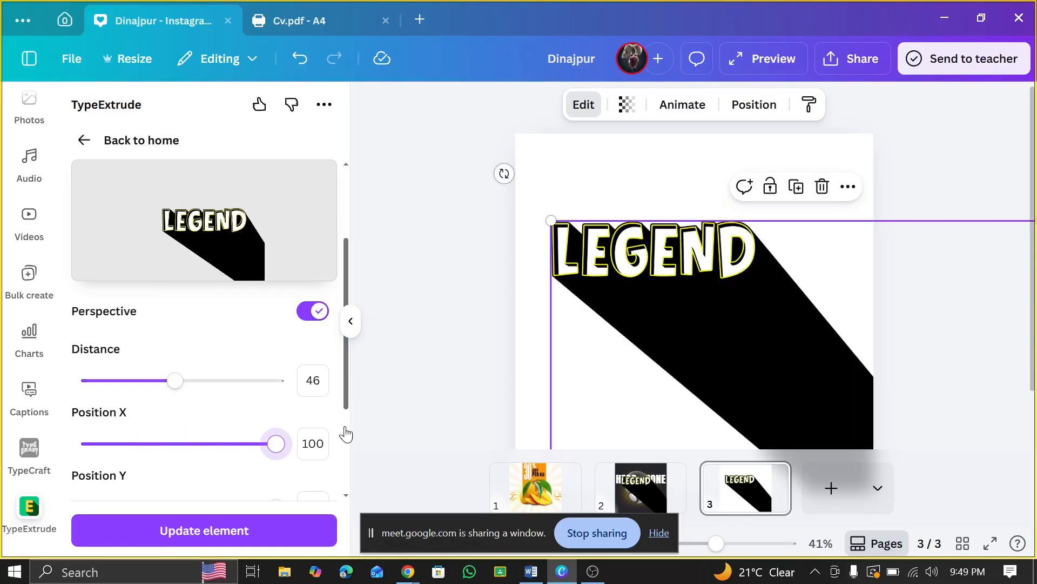
scroll(162, 432, down, 3)
drag(150, 423, 245, 408)
drag(81, 396, 2, 446)
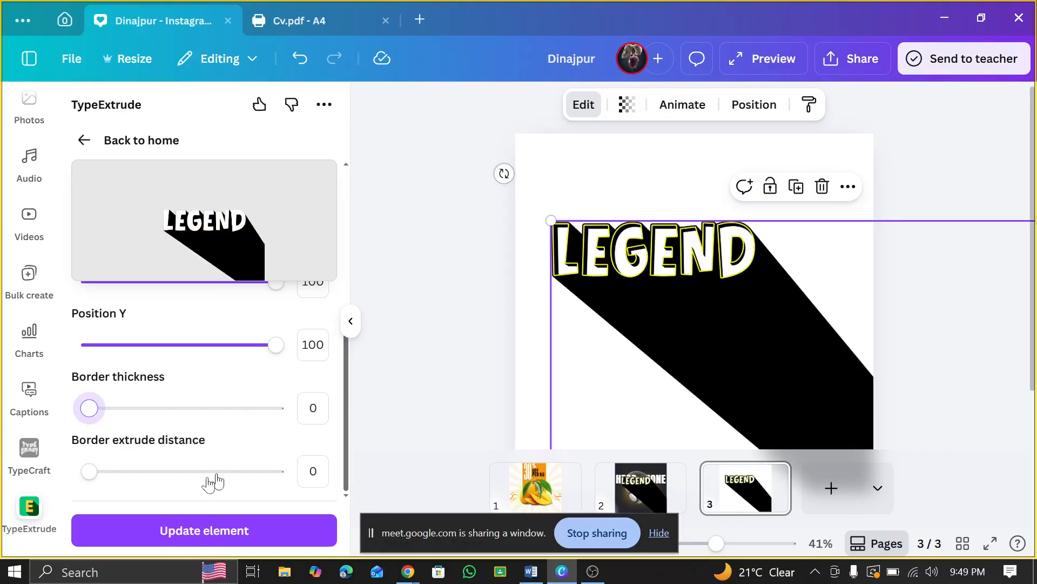
click(174, 530)
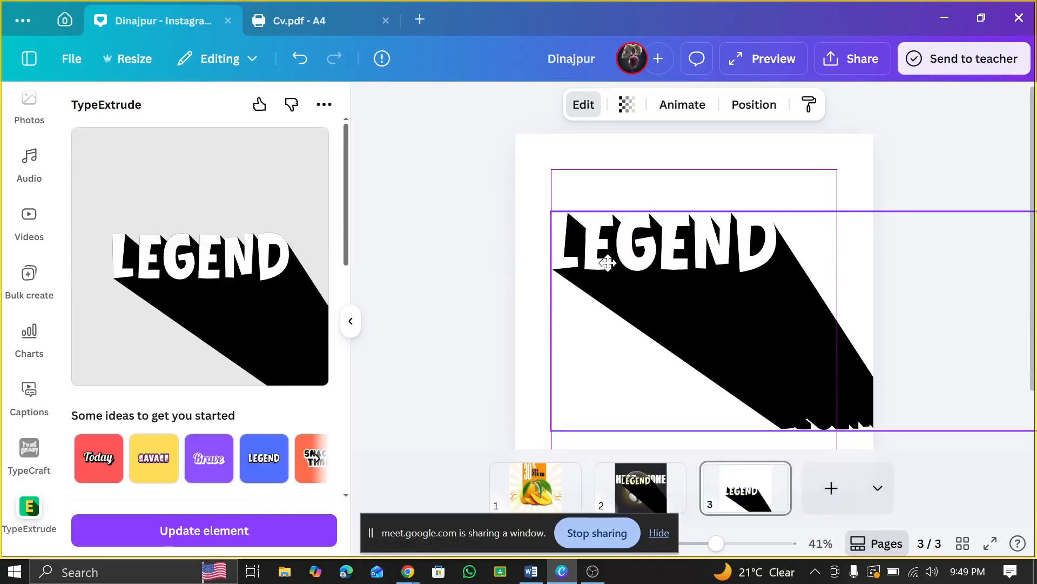
- Shrink and lower LEGEND on page 3, then delete it
drag(551, 430, 613, 402)
drag(656, 326, 650, 377)
click(903, 163)
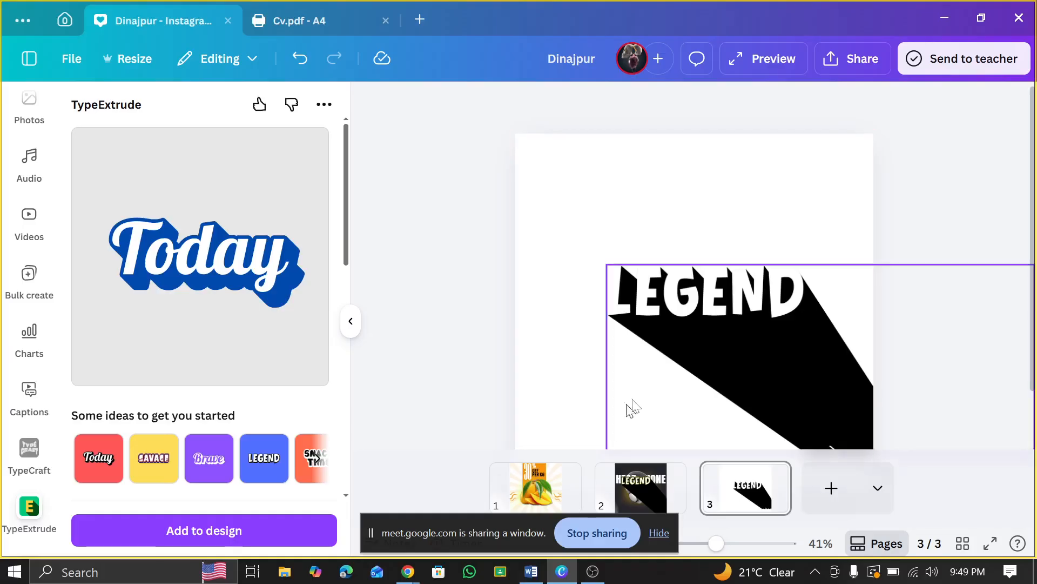
click(678, 354)
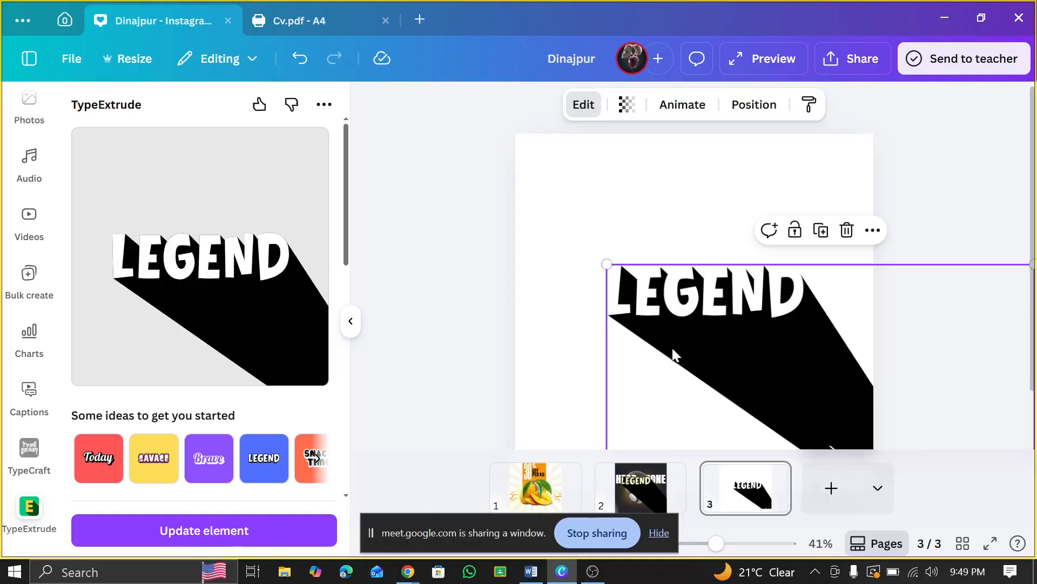
key(Delete)
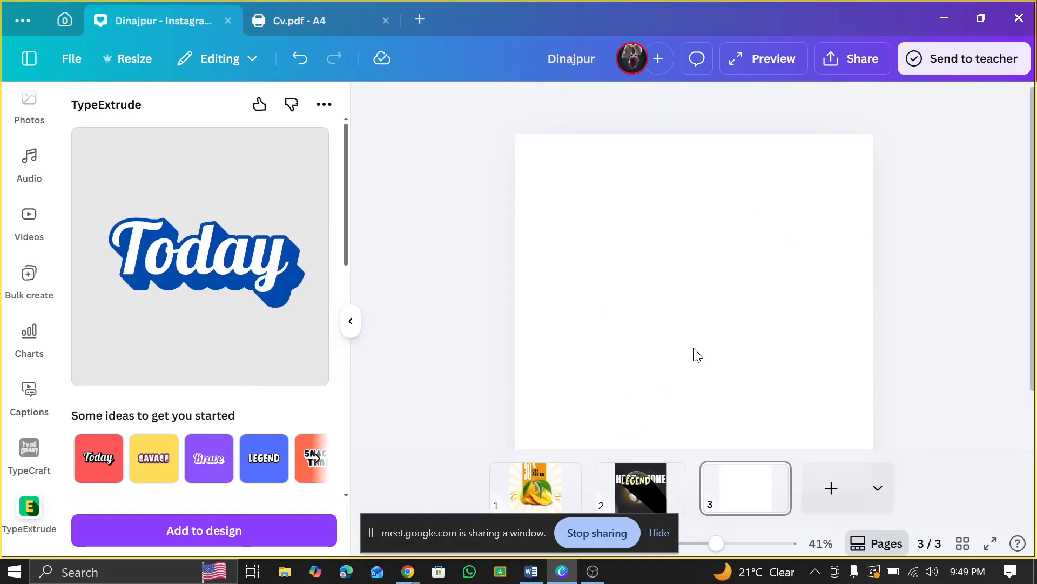
- Delete the LEGEND graphic from page 2
click(635, 485)
click(673, 320)
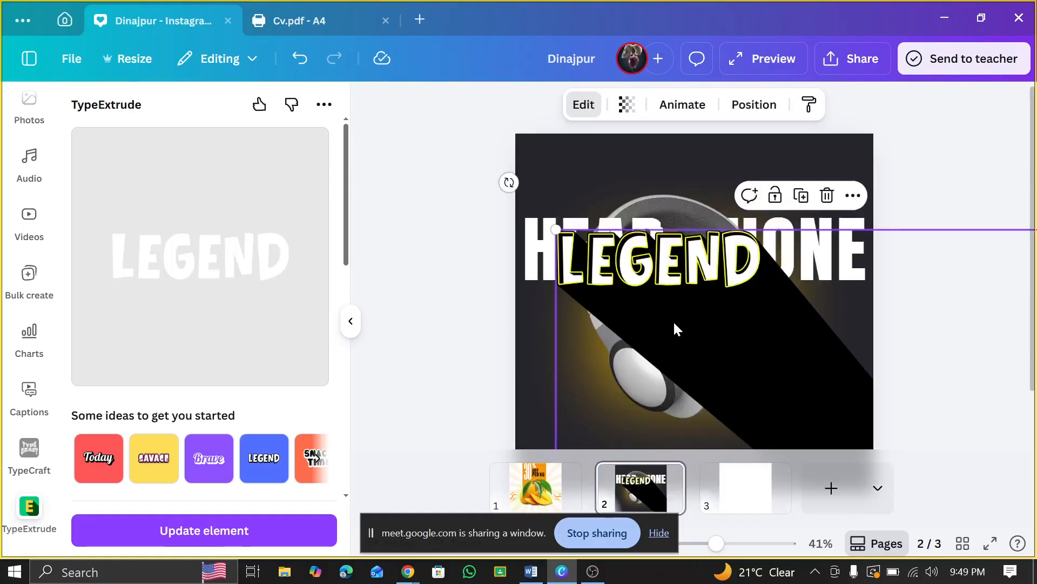
key(Delete)
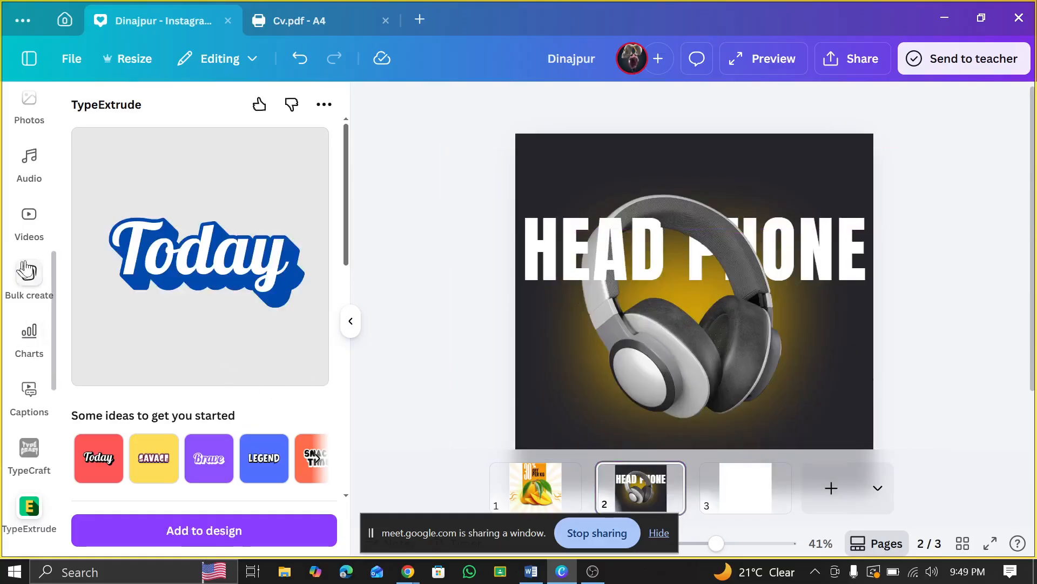
- Search the apps for Type Extrude and open TypeExtrude
scroll(27, 260, up, 3)
click(28, 135)
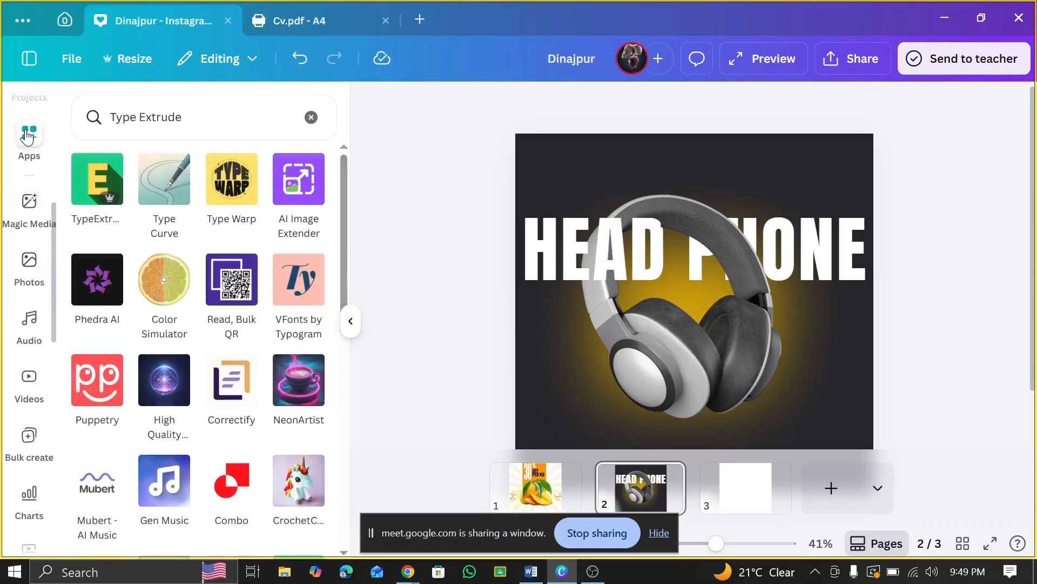
click(227, 120)
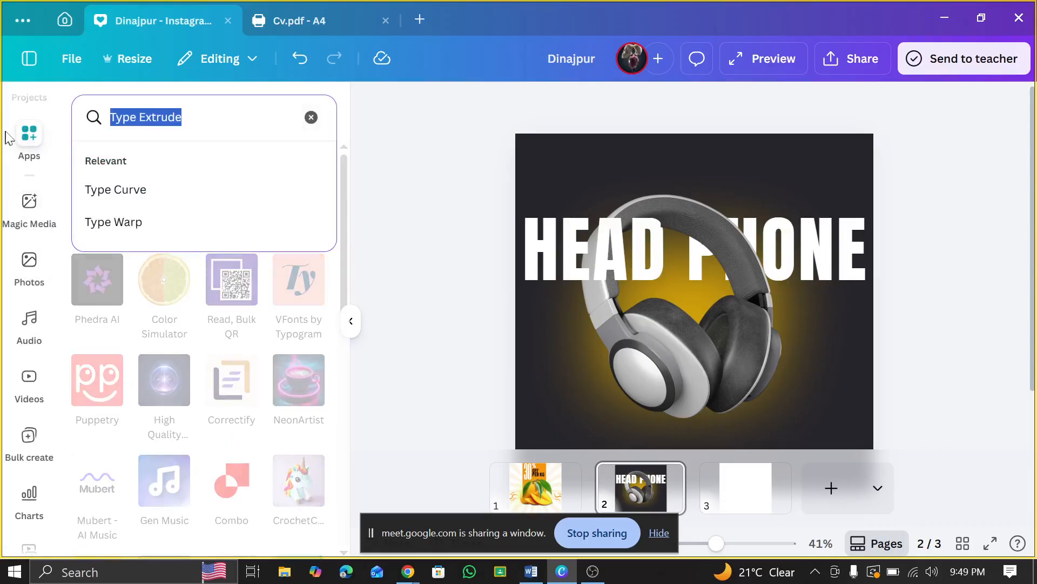
click(308, 117)
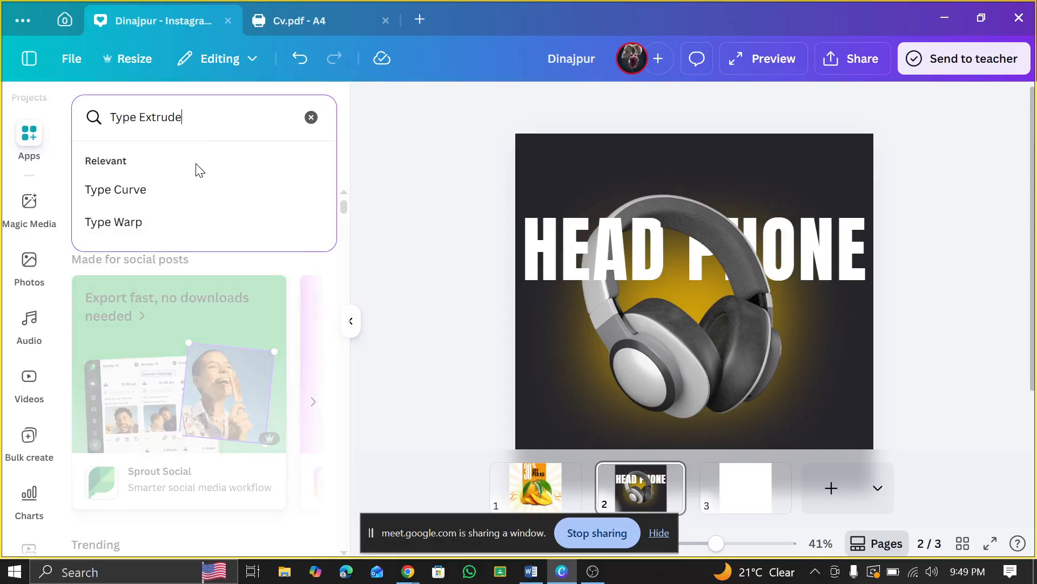
key(Return)
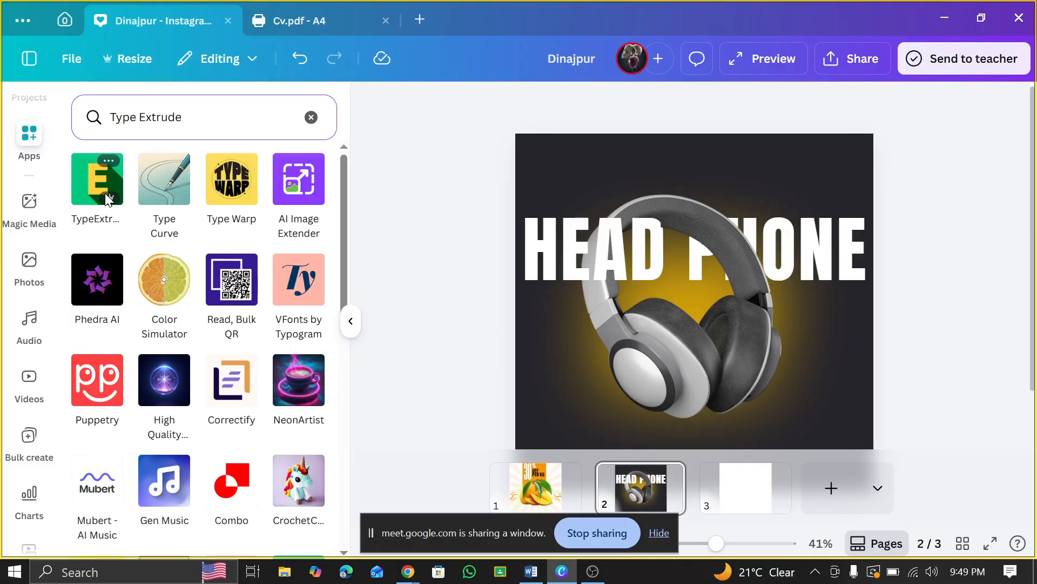
click(89, 190)
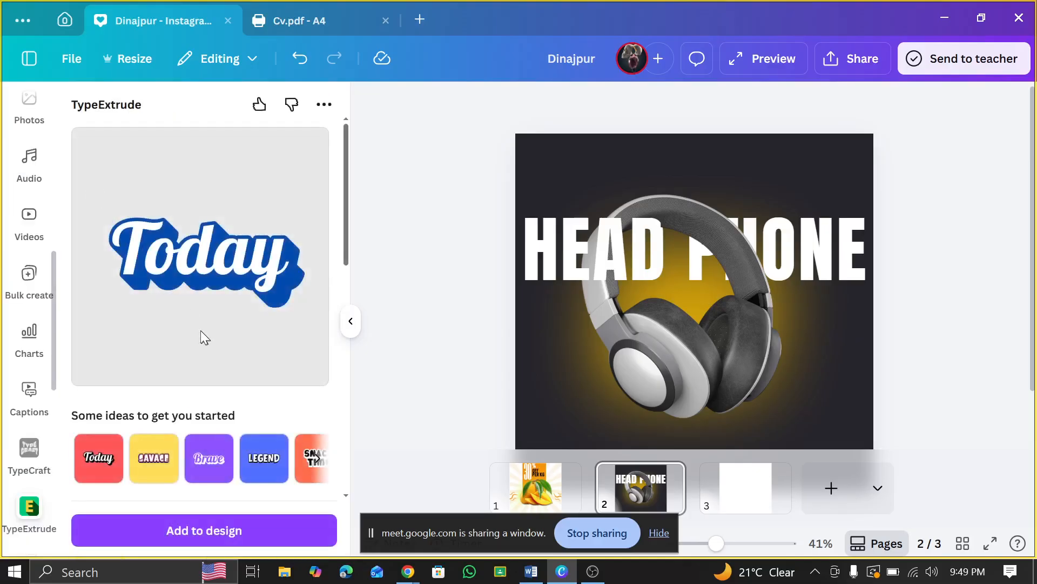
- Preview the Today, SAVAGE and LEGEND starter ideas, ending back on Today
click(88, 292)
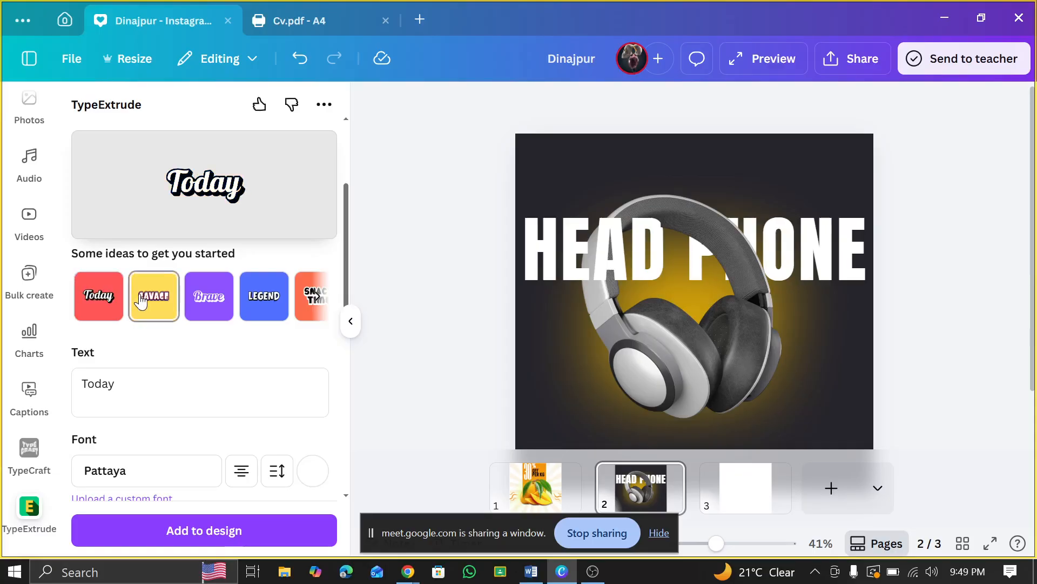
click(157, 296)
click(275, 292)
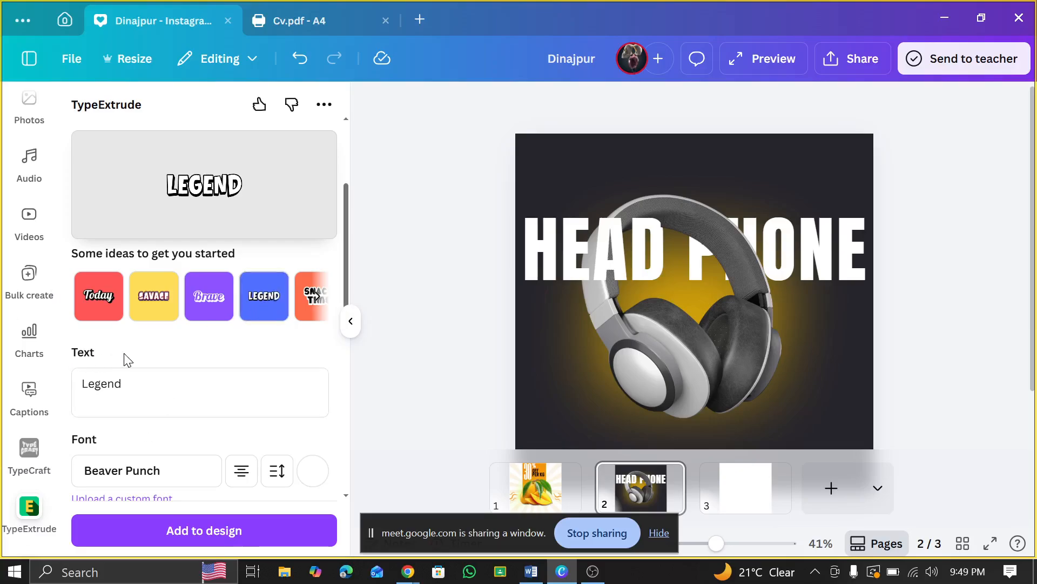
click(114, 292)
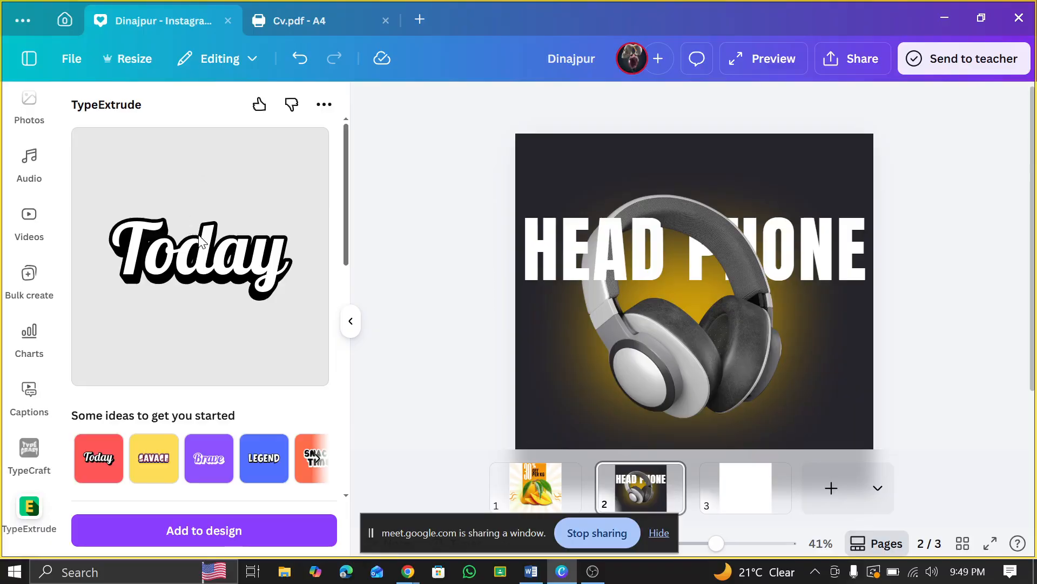
scroll(199, 246, down, 3)
- Change the TypeExtrude text to GAU
click(131, 304)
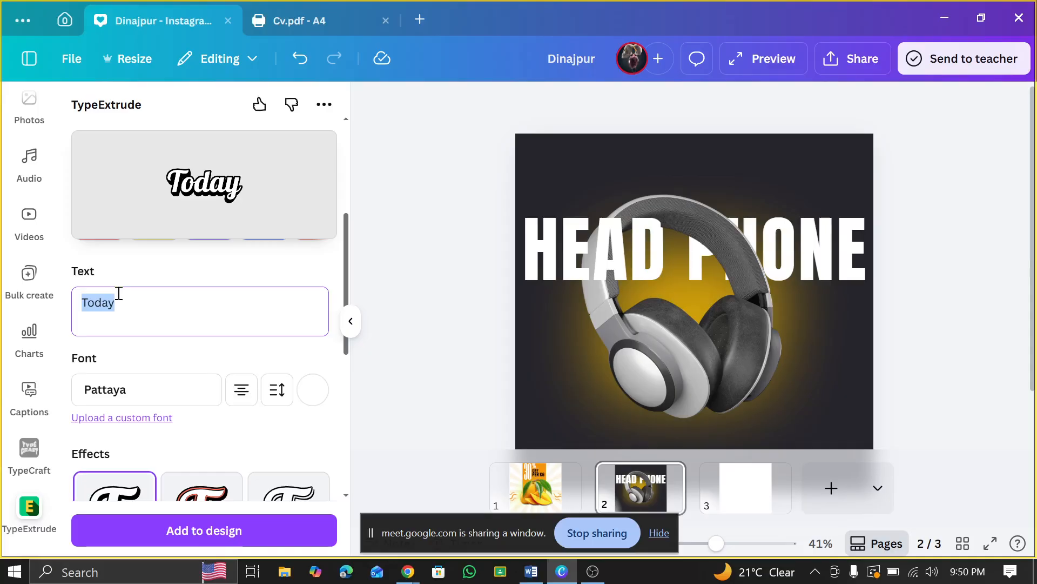
text(gau)
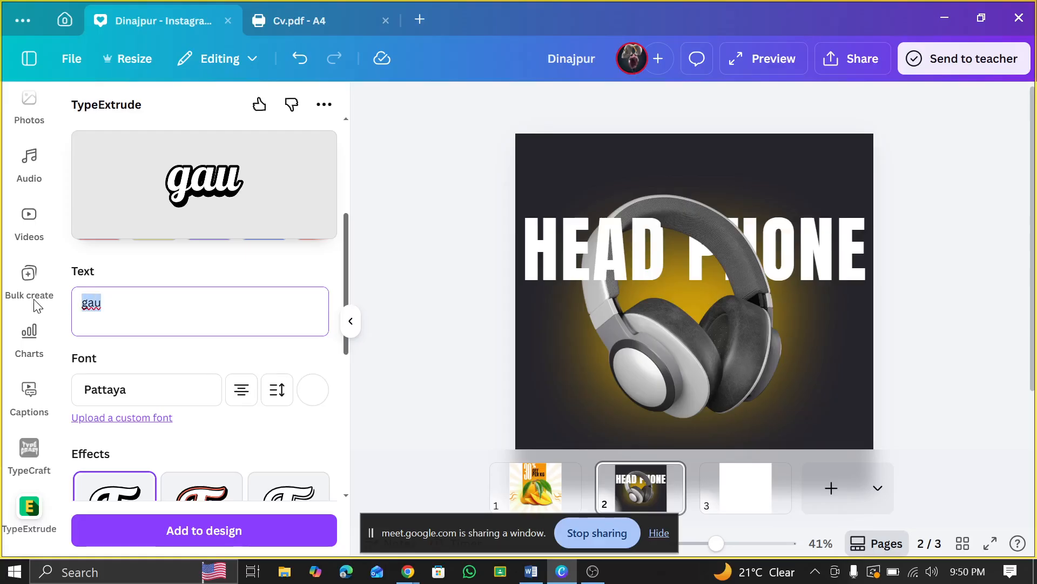
text(g)
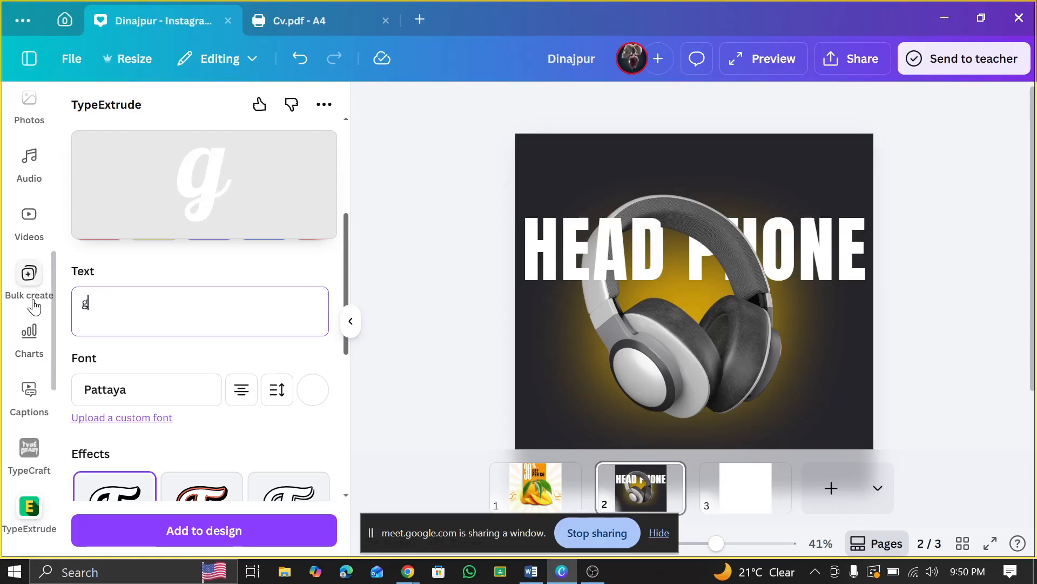
key(BackSpace)
text(GAU)
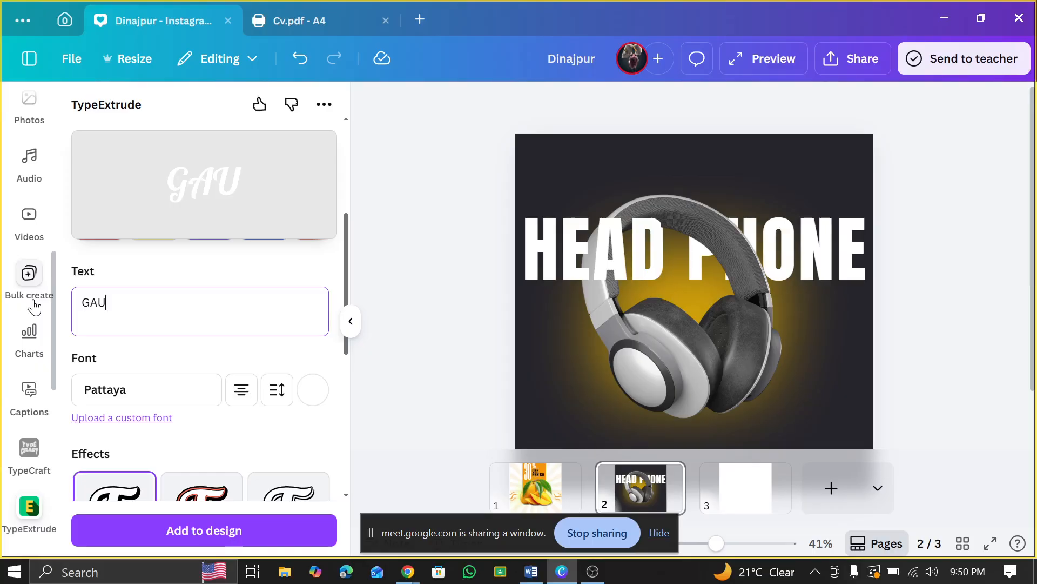
- Search the font list and set the GAU font to Accelerator
click(157, 393)
click(161, 181)
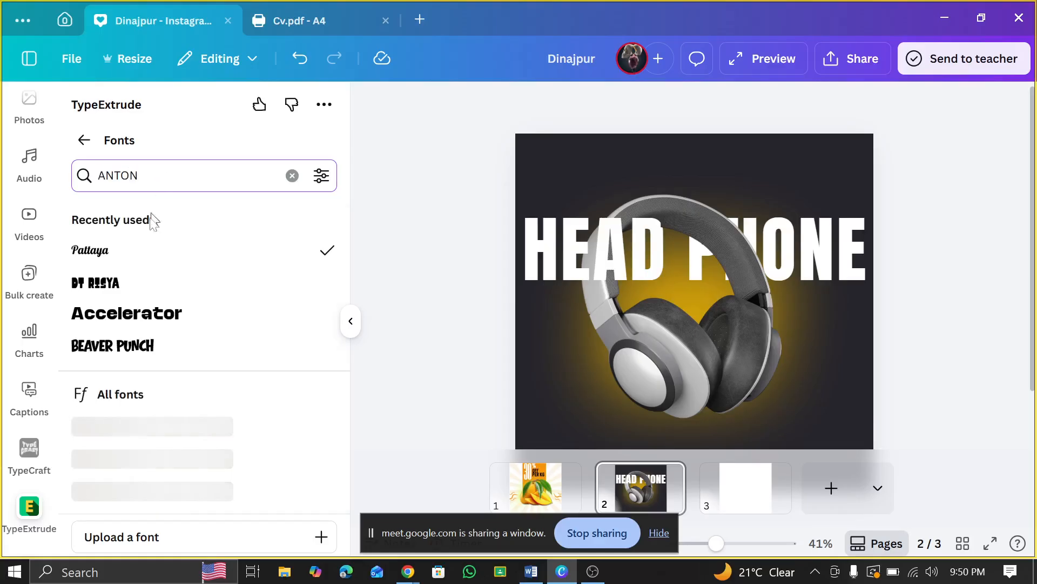
click(141, 312)
scroll(205, 286, down, 3)
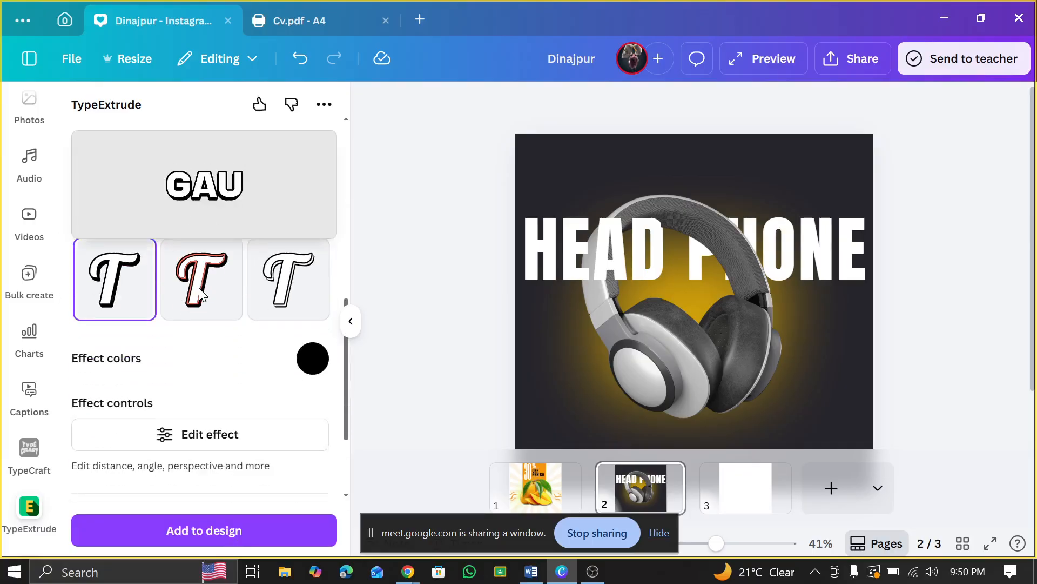
scroll(201, 338, up, 3)
scroll(189, 313, down, 3)
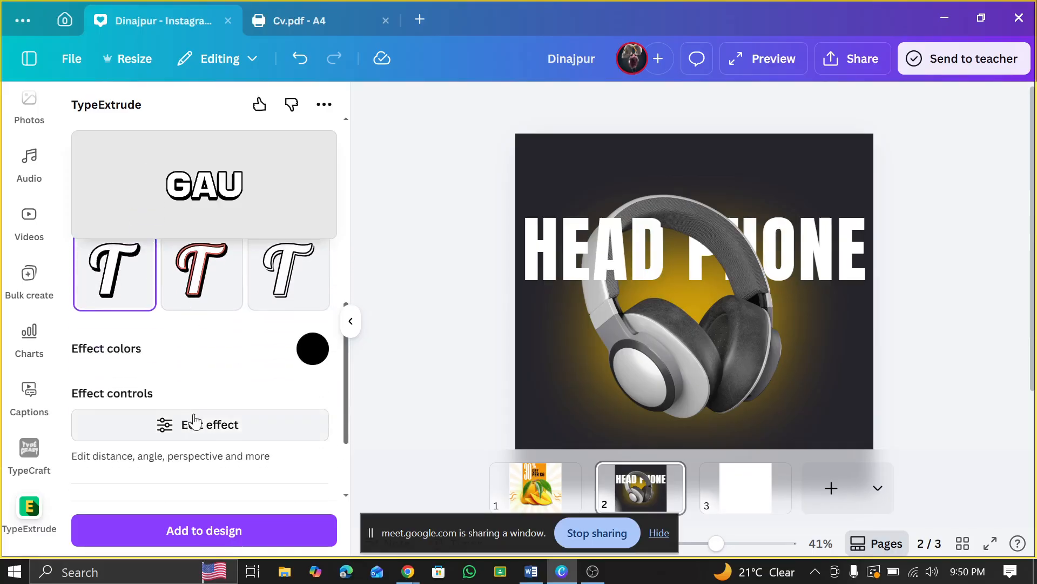
- Set the extrude colour to dark indigo after trying red, gray, orange and blue
click(313, 348)
click(320, 298)
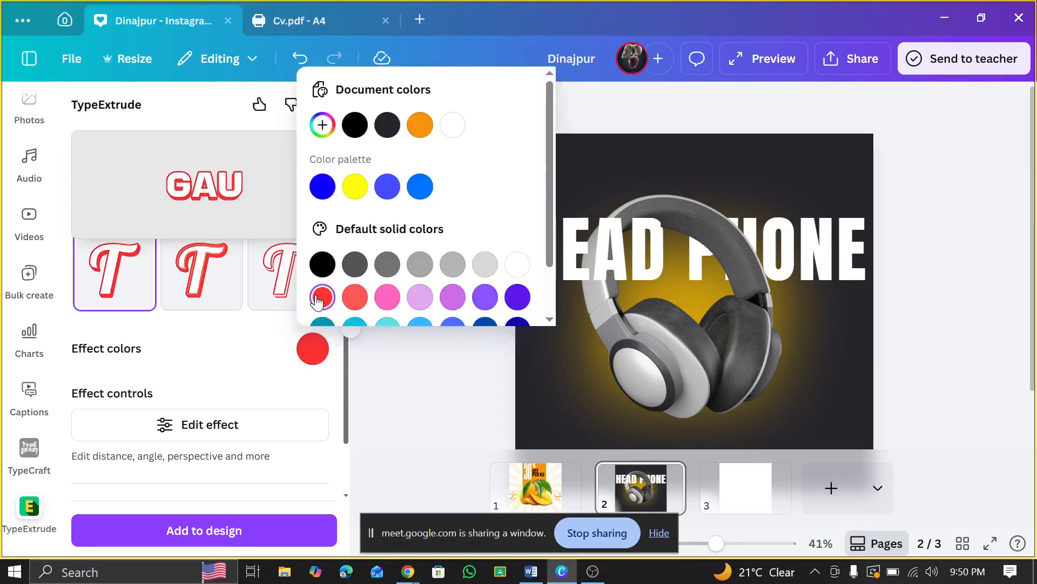
click(387, 124)
click(420, 125)
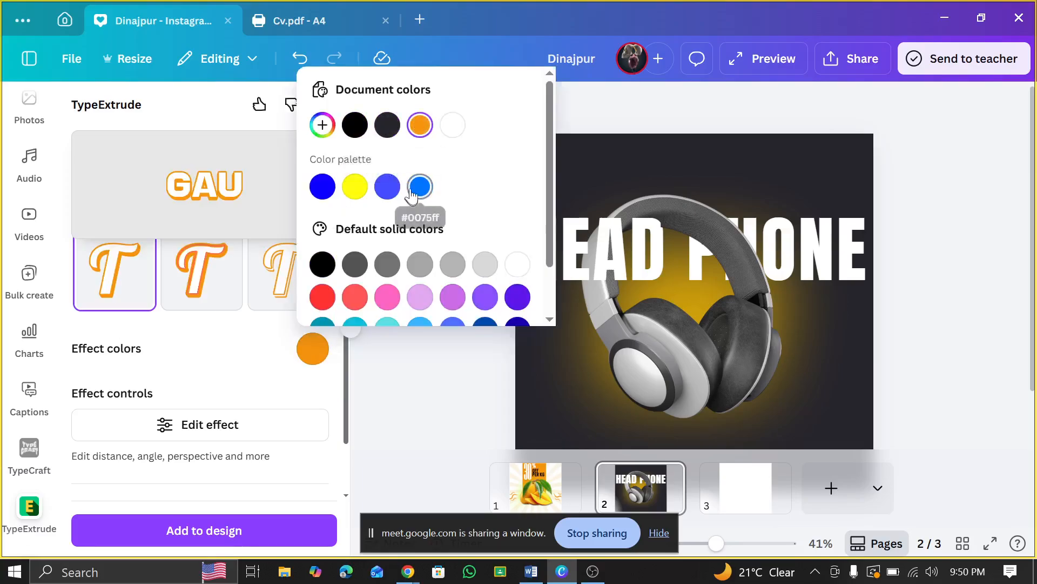
click(420, 187)
click(519, 325)
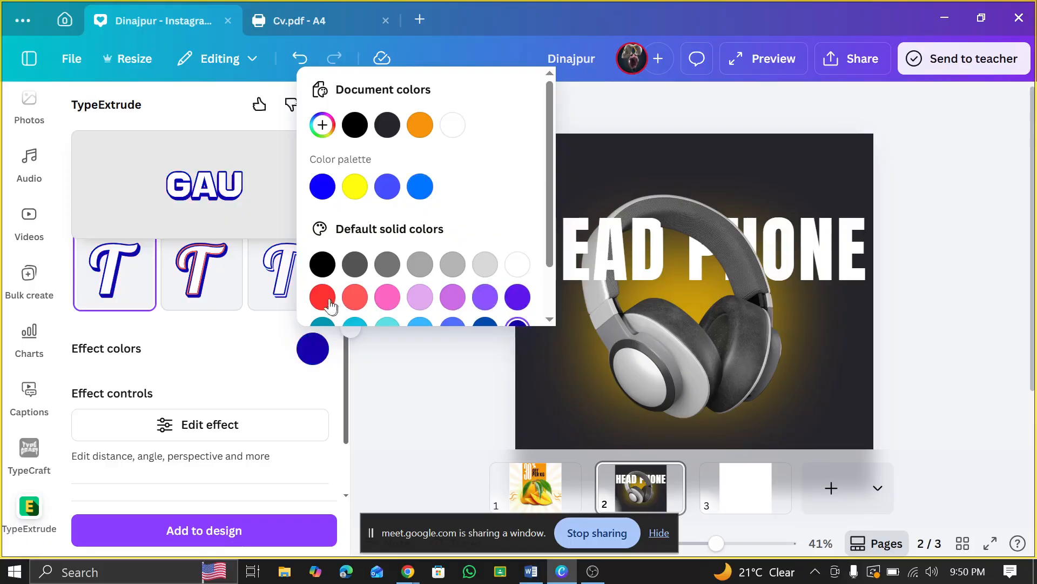
click(265, 362)
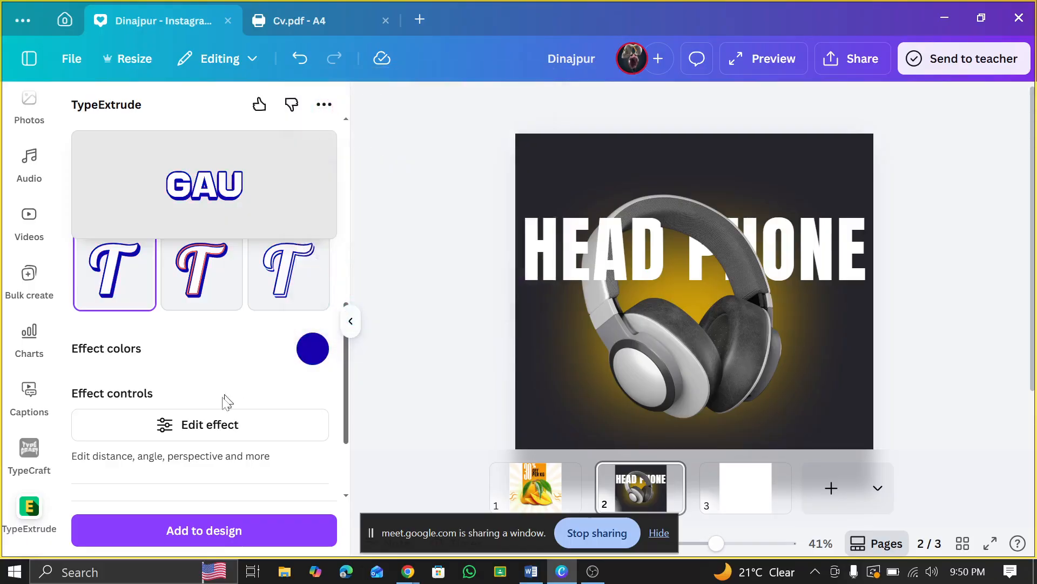
- Set extrusion Distance 92, Position X 100, Position Y -100 and border thickness 148
click(198, 426)
scroll(193, 342, down, 3)
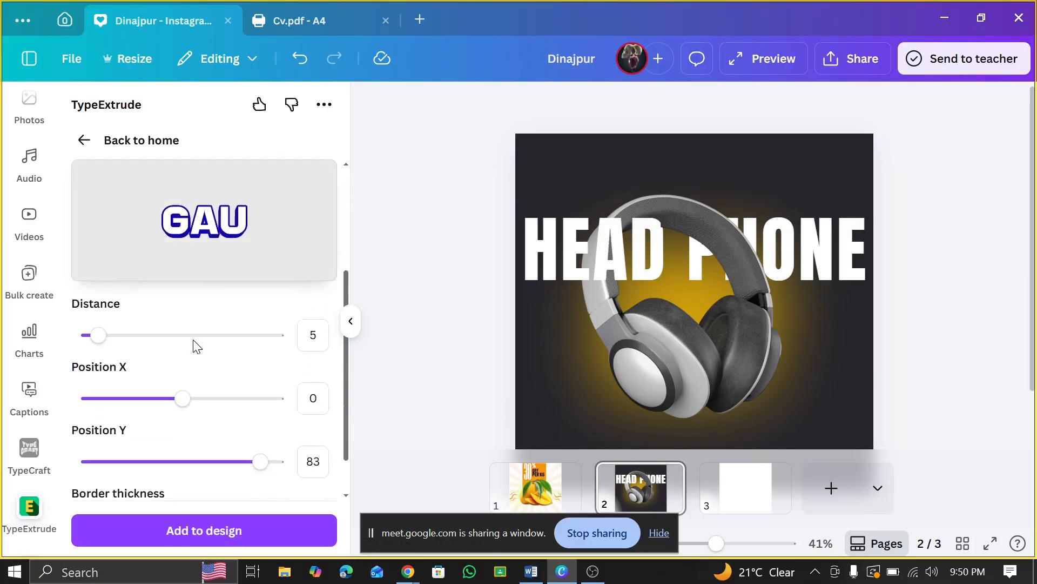
scroll(193, 346, down, 2)
scroll(108, 410, up, 4)
drag(105, 445, 261, 444)
scroll(233, 421, down, 2)
drag(178, 426, 287, 455)
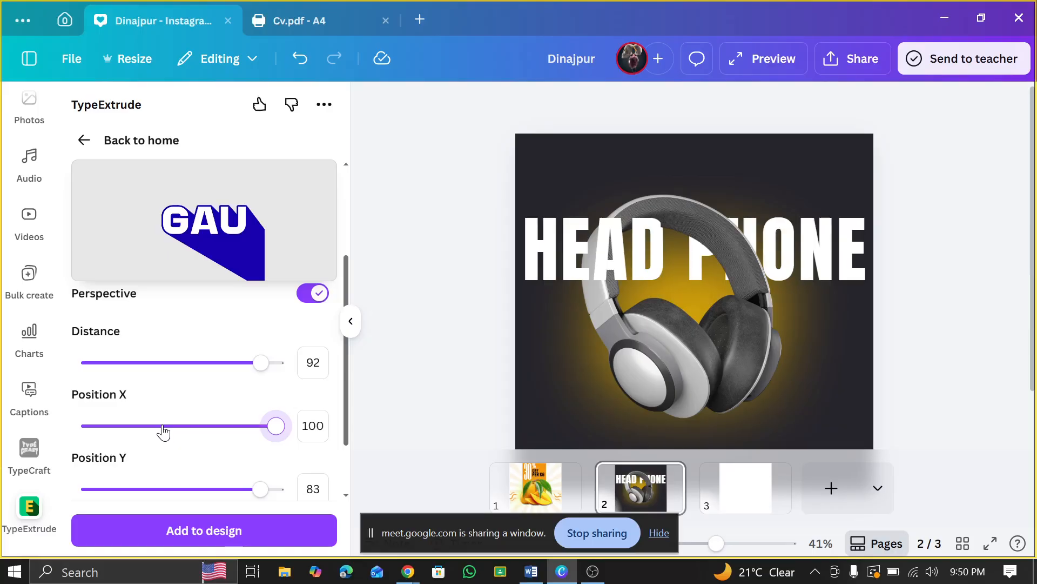
scroll(171, 451, down, 2)
drag(238, 417, 9, 371)
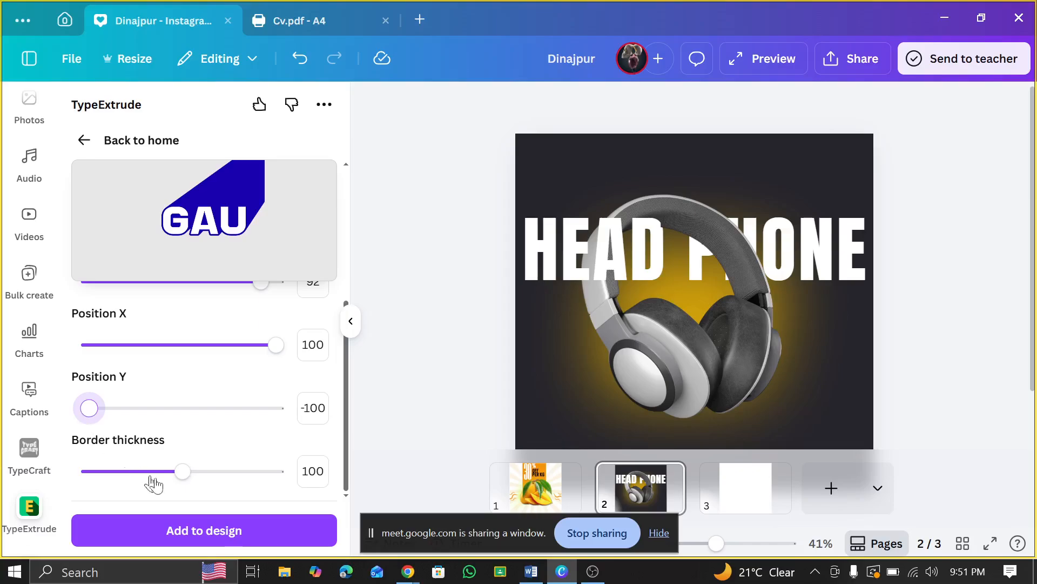
drag(166, 462, 289, 448)
click(230, 518)
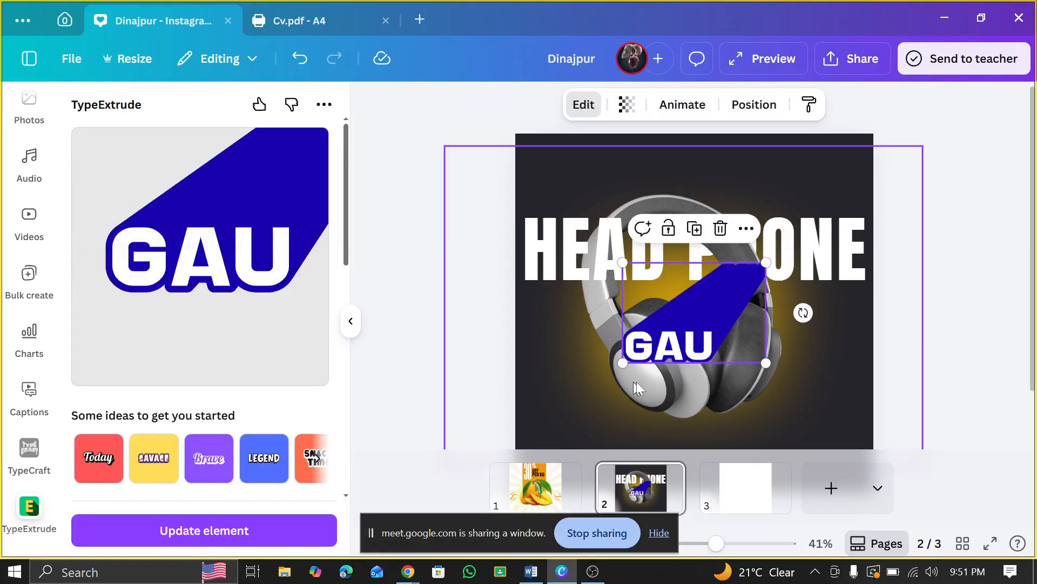
drag(687, 338, 797, 213)
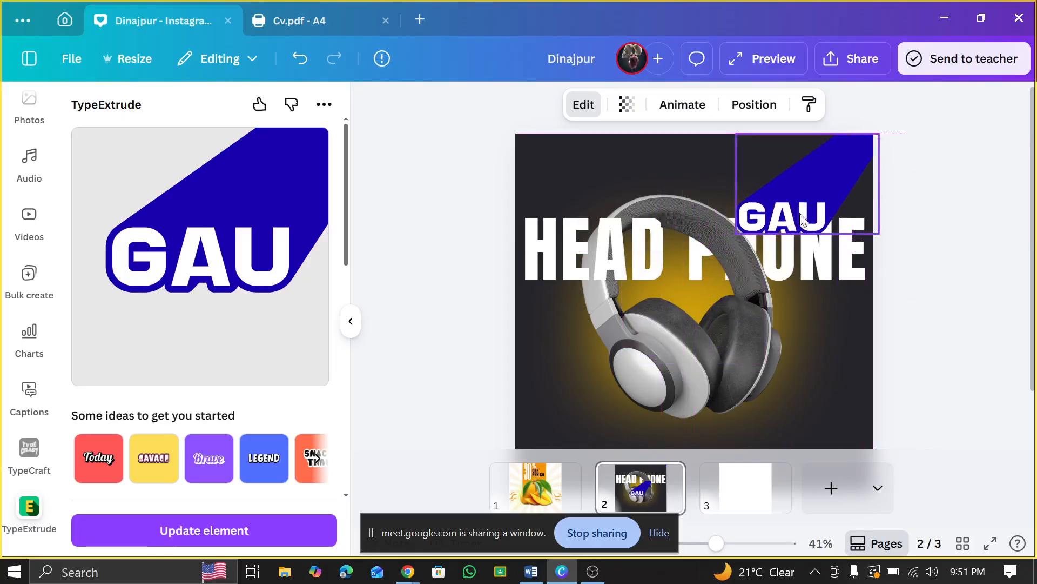
drag(731, 233, 619, 313)
click(970, 189)
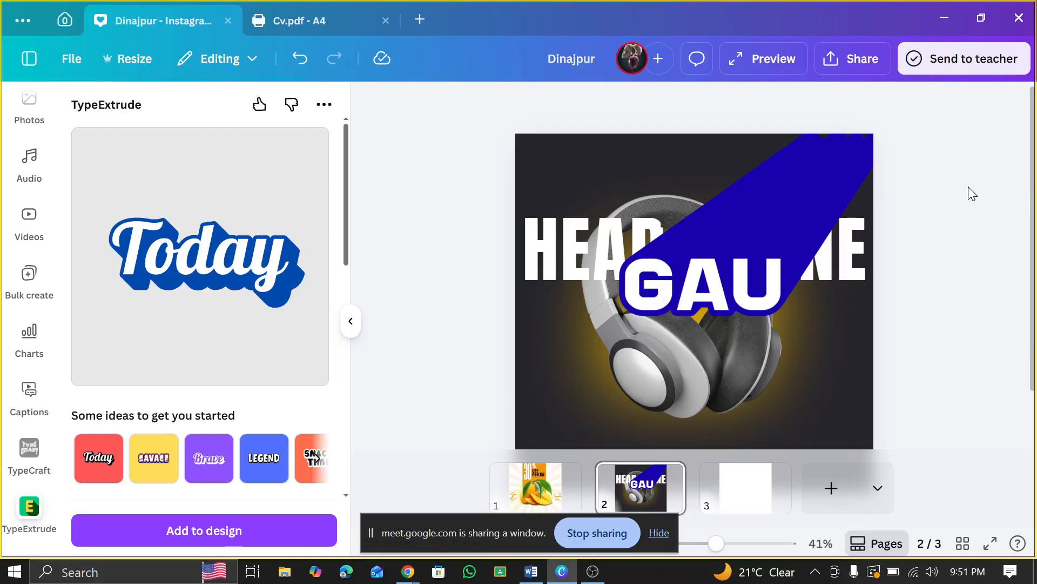
click(812, 178)
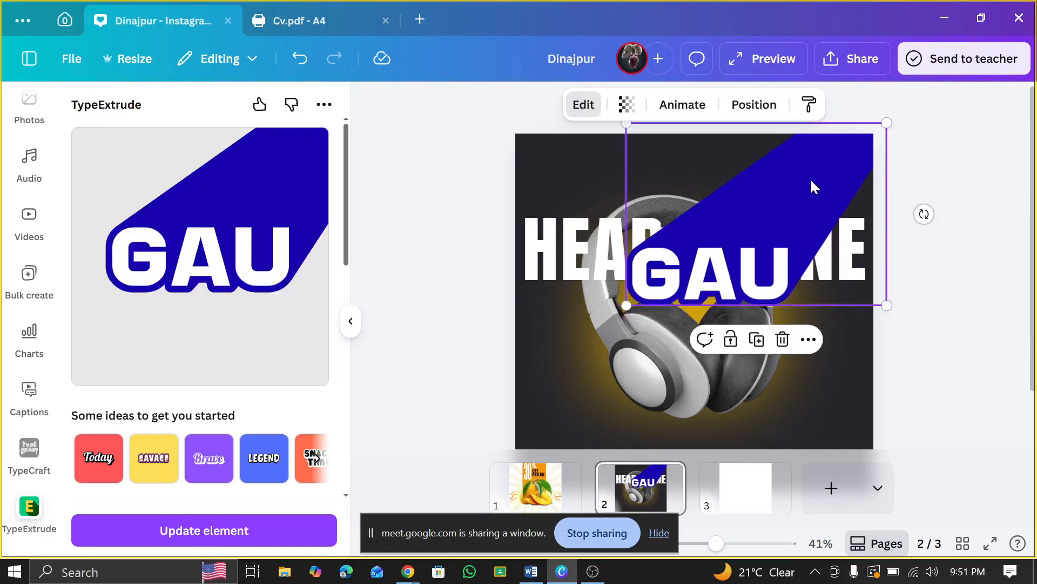
key(Delete)
scroll(847, 277, down, 1)
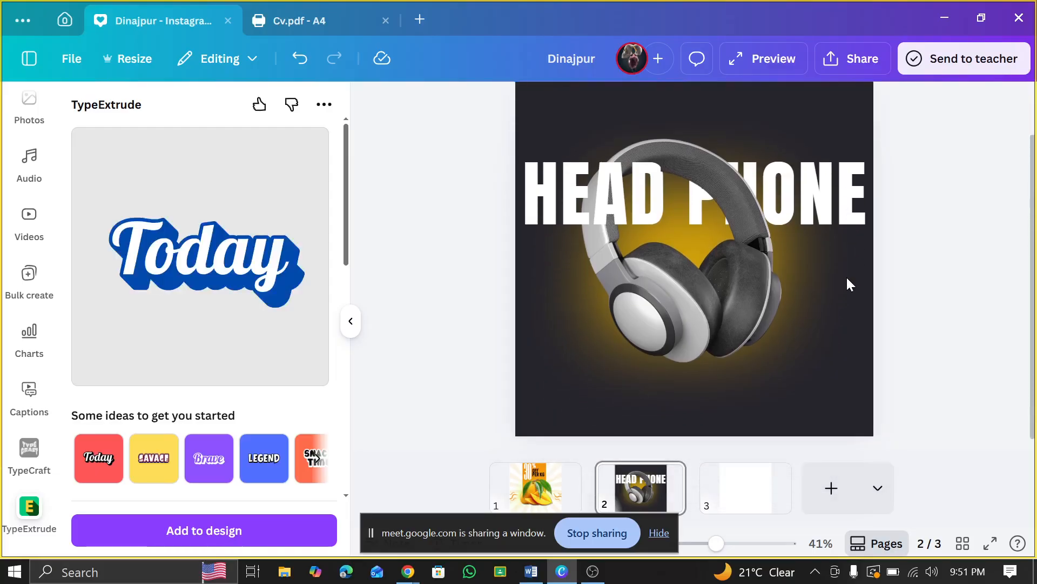
- Switch to the blank page 3 of the poster
click(711, 502)
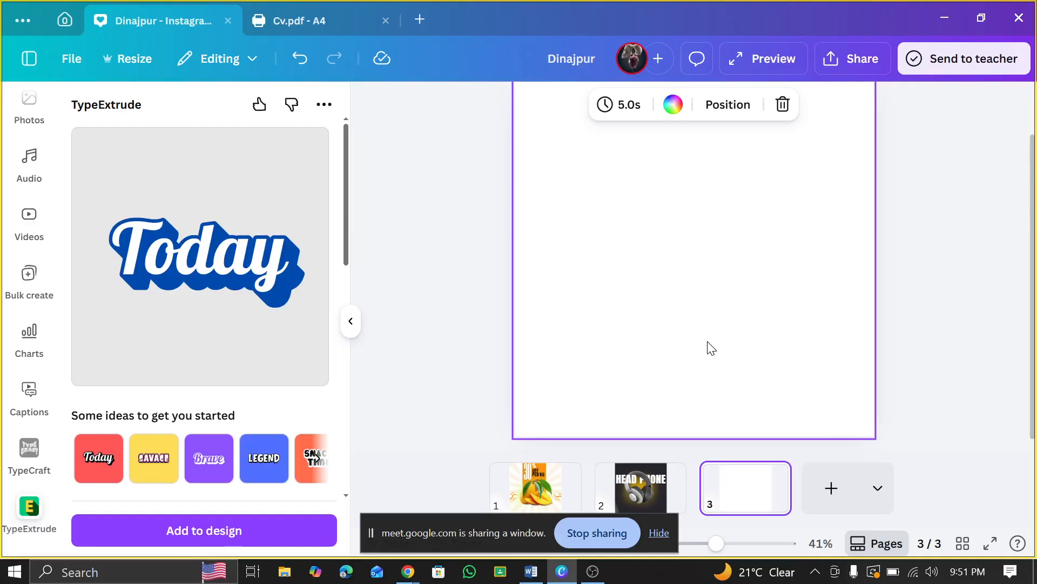
scroll(22, 281, up, 2)
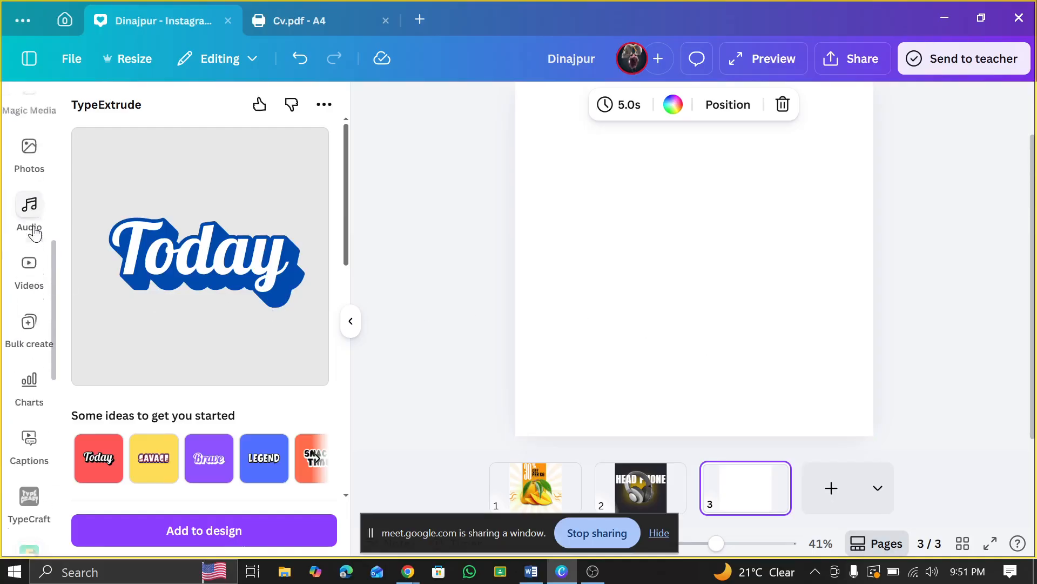
scroll(34, 350, down, 3)
scroll(34, 350, up, 5)
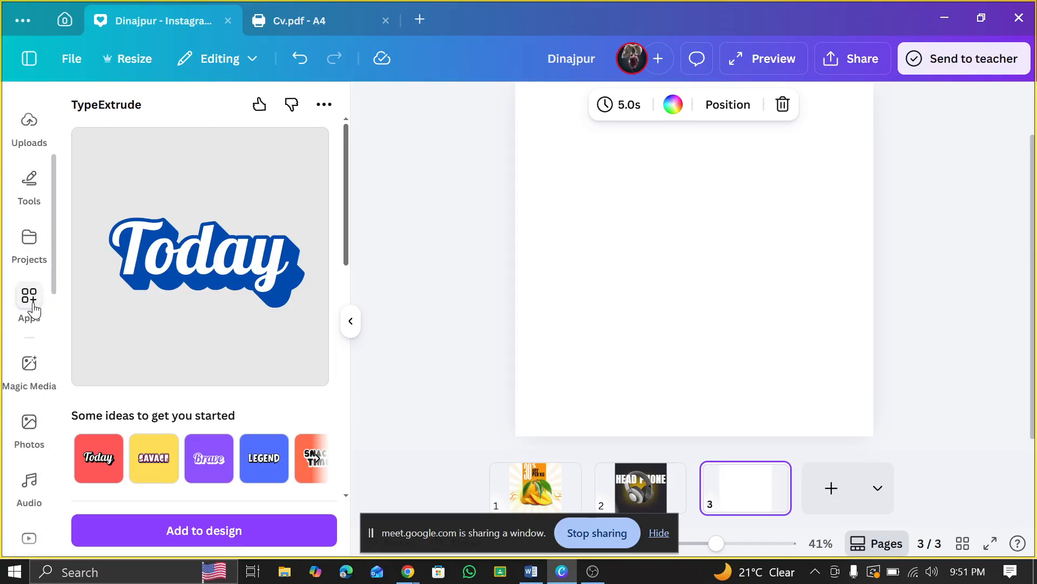
- Replace the Type Extrude app search with 'fONT FRAME' and view the FontFrame app's details
click(30, 297)
click(170, 115)
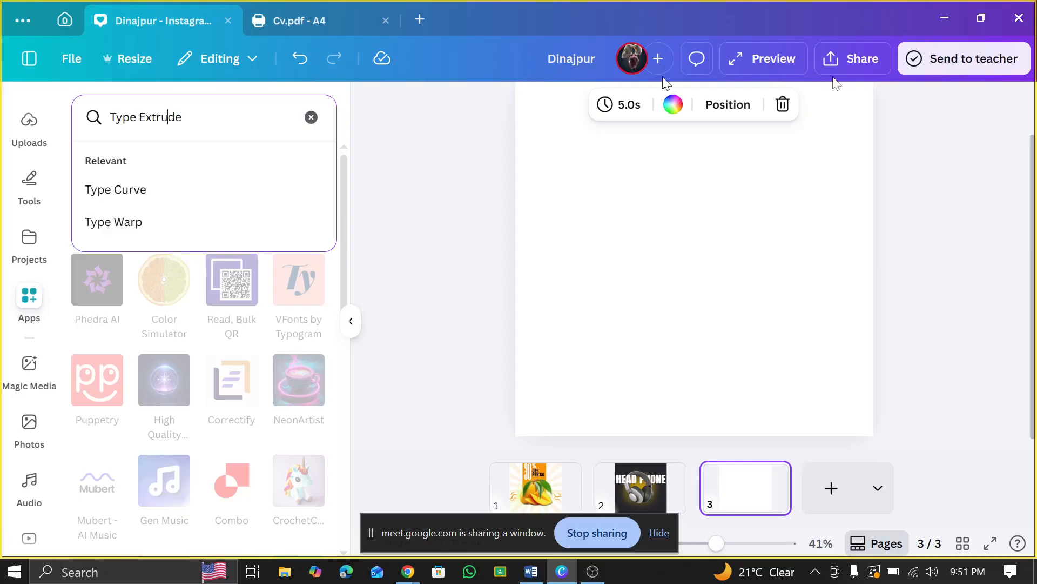
click(311, 118)
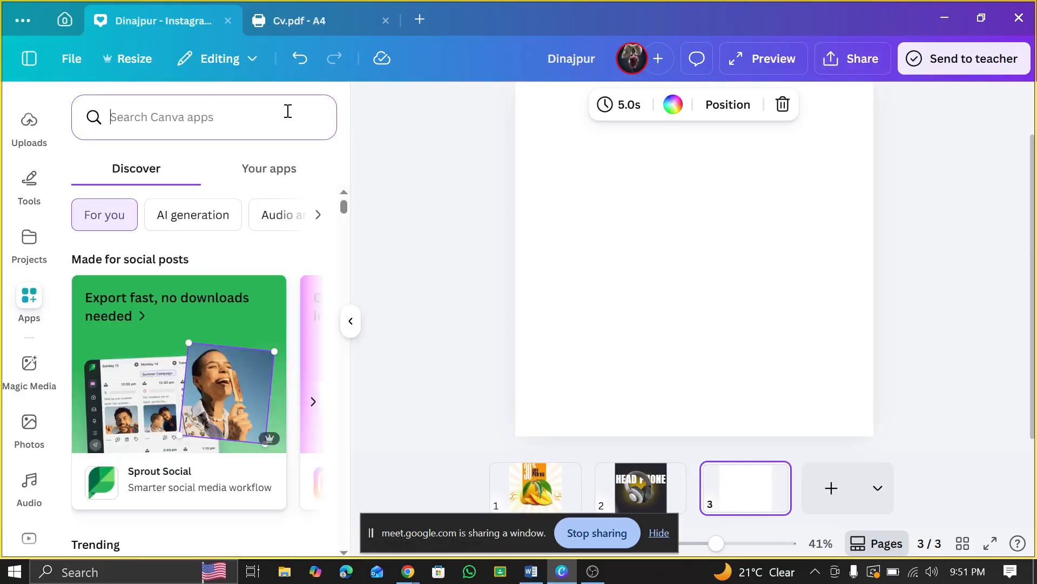
text(fONT )
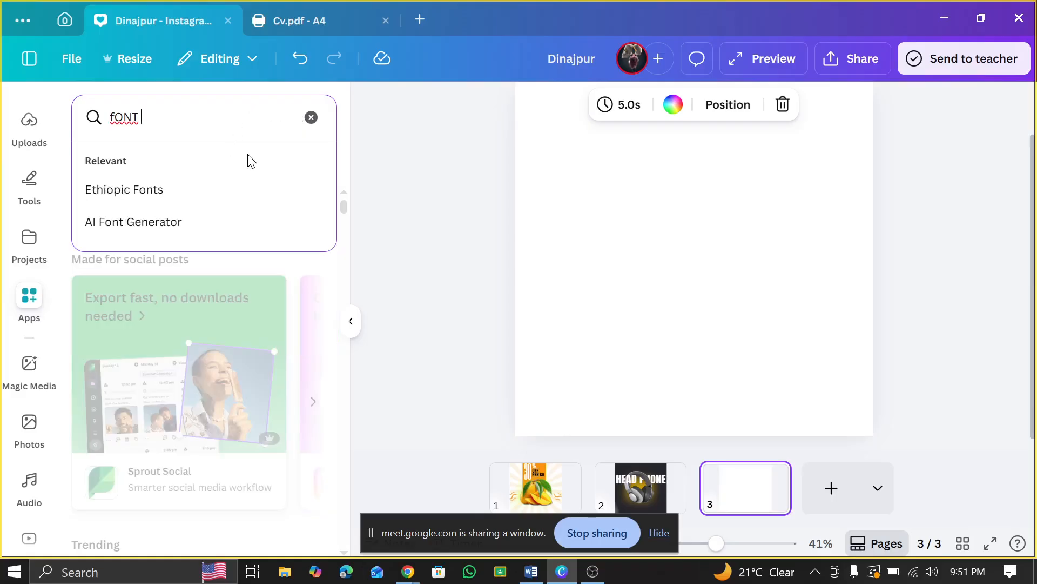
text(FR)
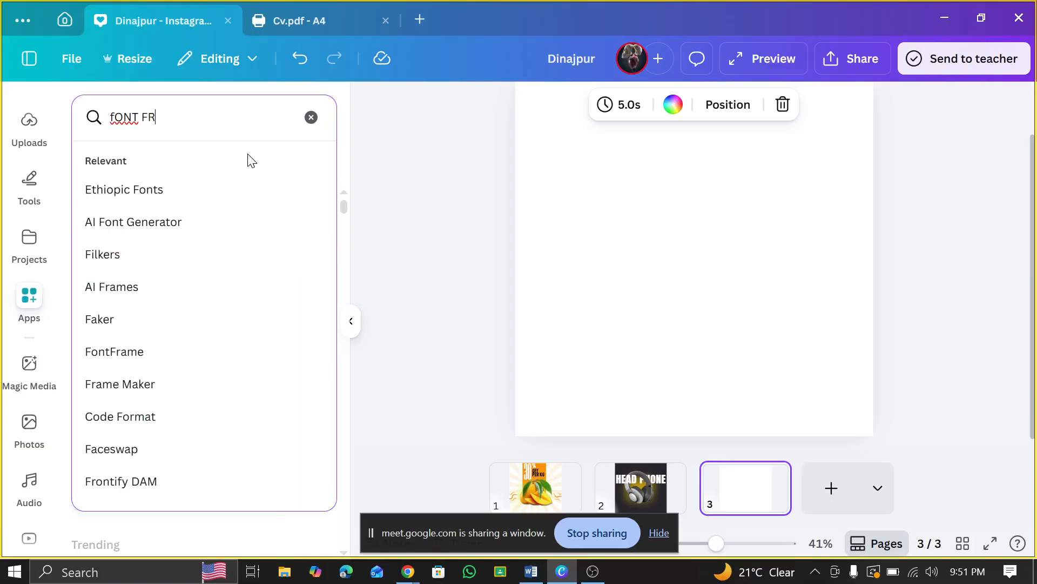
text(AME)
key(Return)
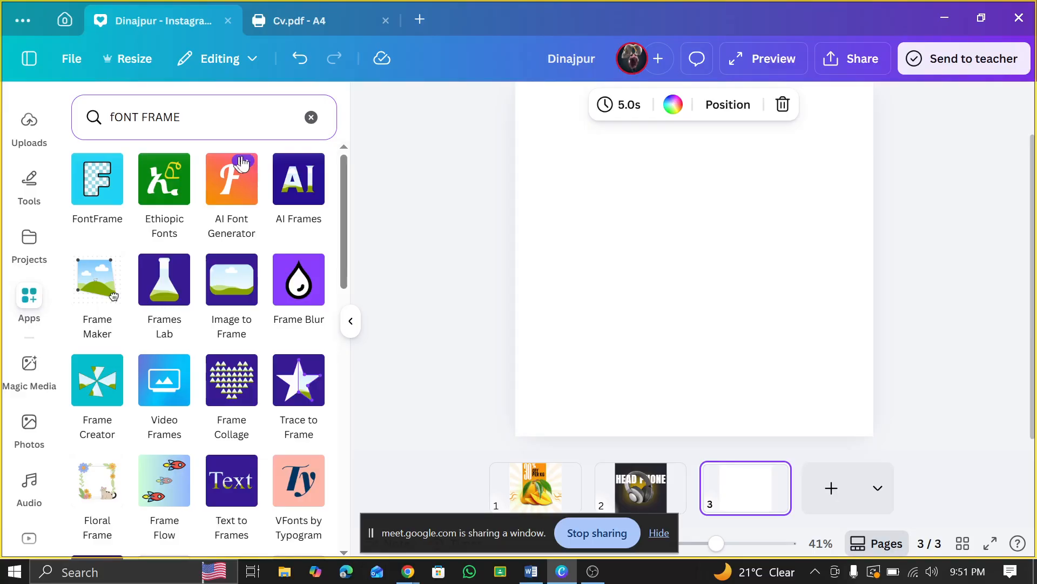
click(117, 206)
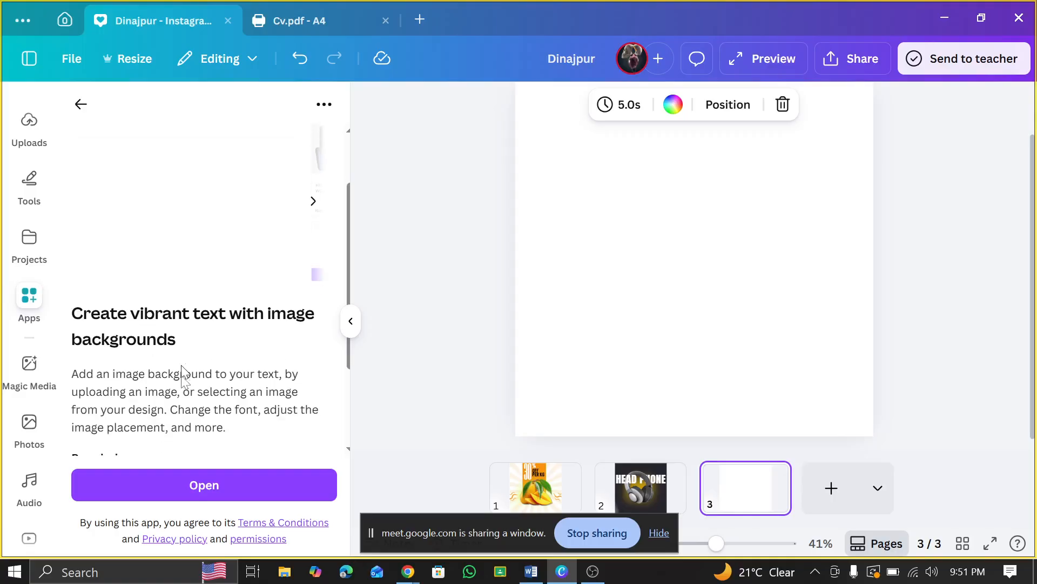
- Launch FontFrame with its HELLO WORLD preview, then bring the Chrome window forward
scroll(182, 373, down, 3)
click(192, 487)
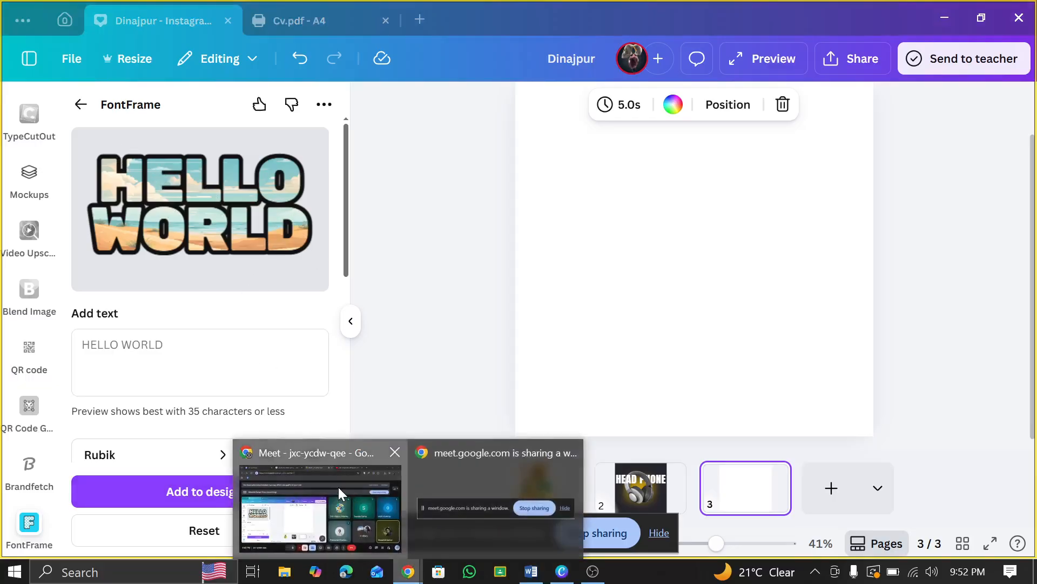
click(339, 487)
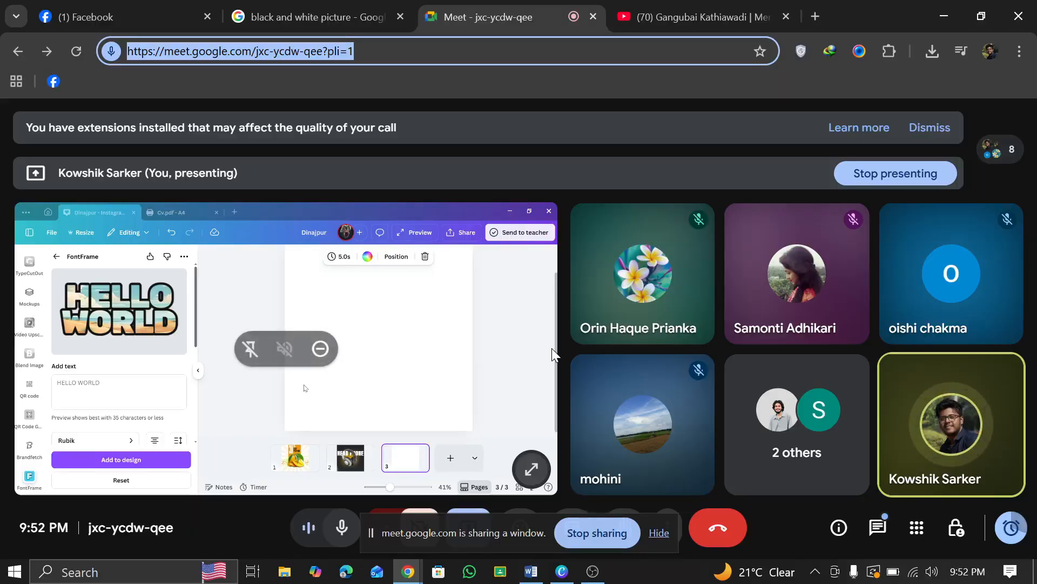
click(878, 528)
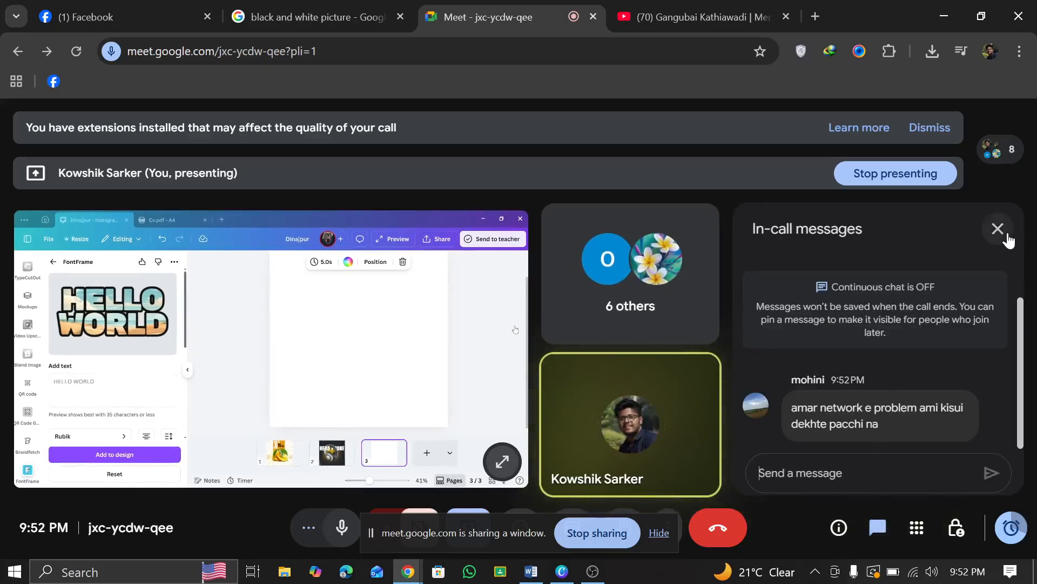
click(1005, 235)
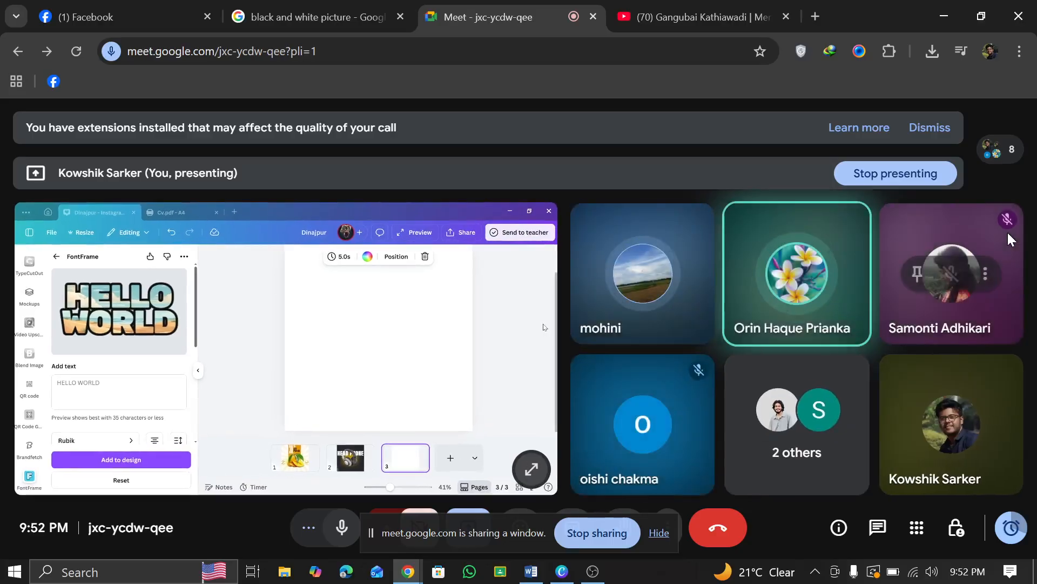
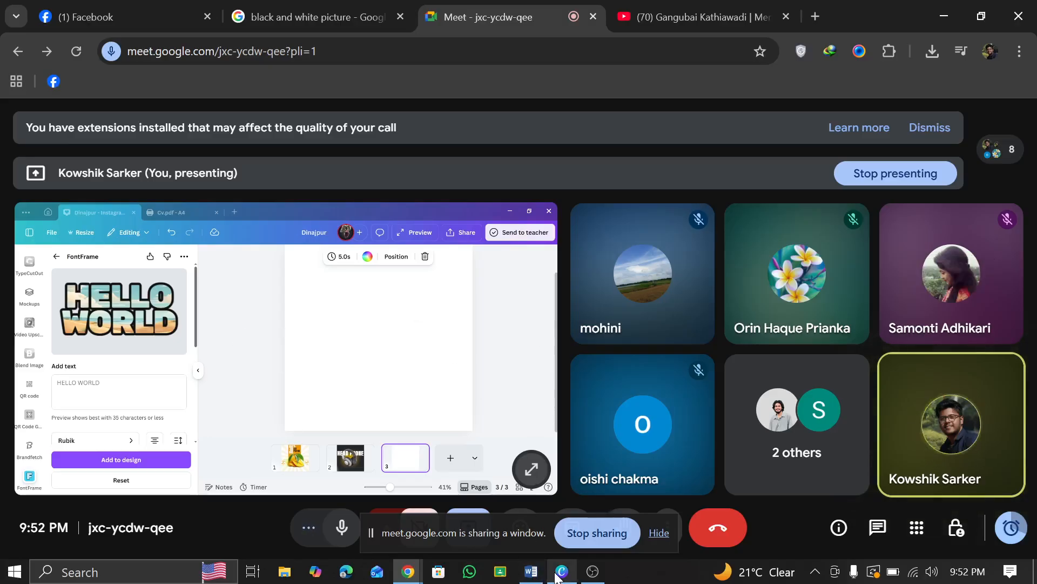
- Bring the Canva window with FontFrame and blank page 3 in front of the Meet call
click(560, 571)
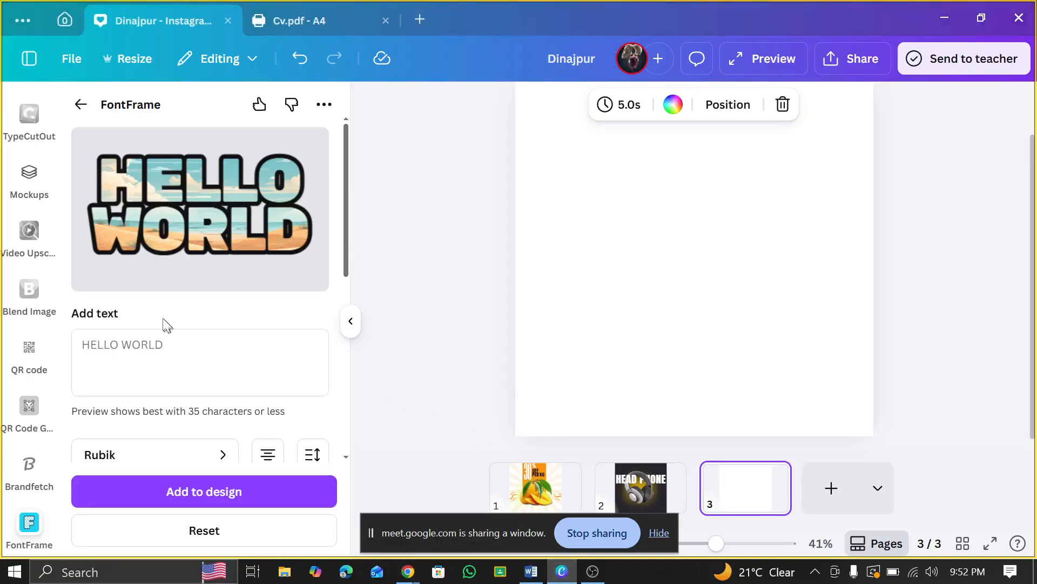
- Enter AGRI ELITE as the FontFrame lettering text
click(139, 344)
scroll(165, 371, down, 2)
scroll(166, 370, up, 2)
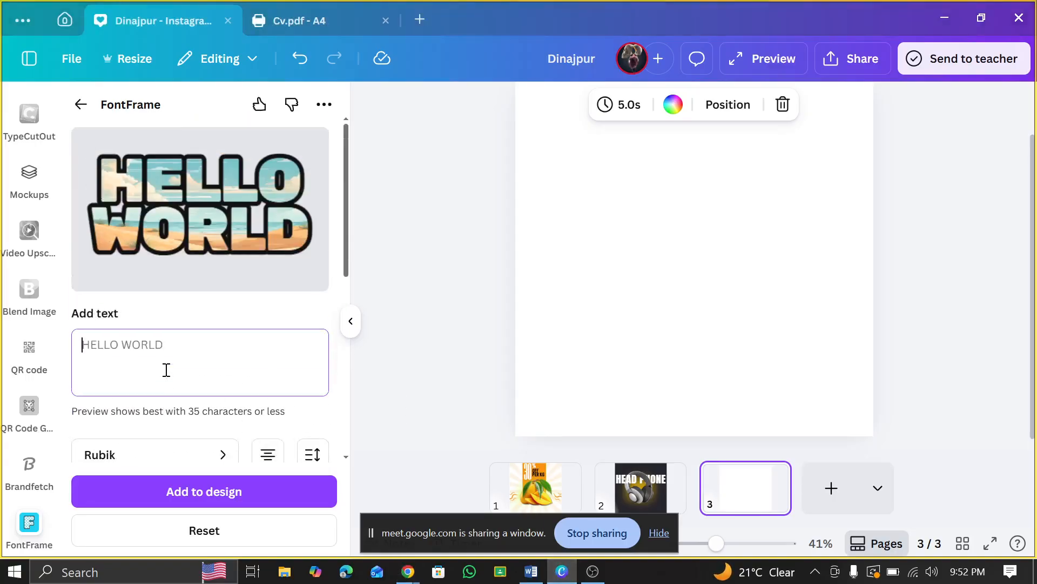
text(agr)
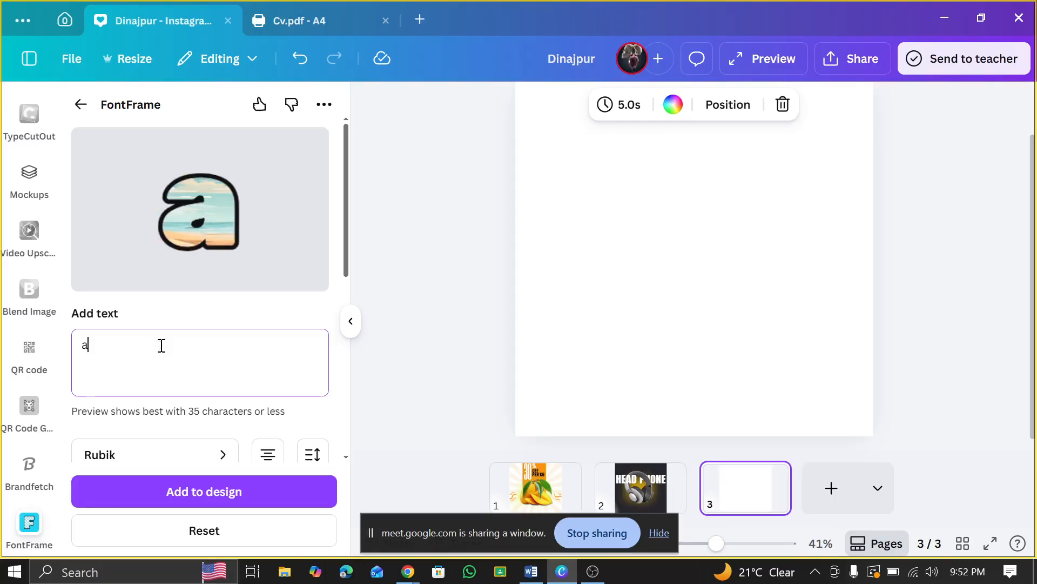
key(BackSpace)
key(BackSpace)
key(BackSpace)
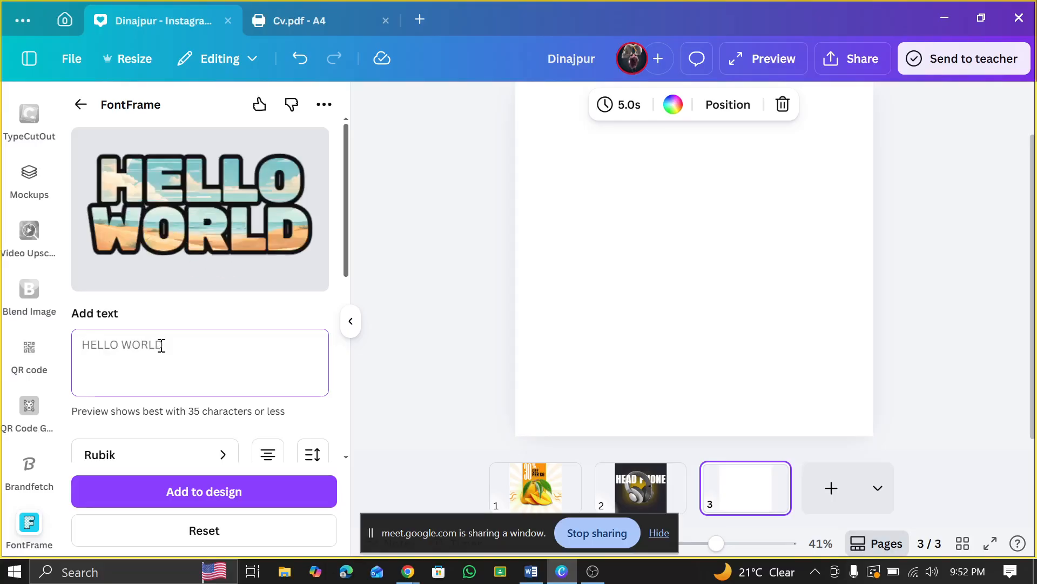
text(AGRI ELITE)
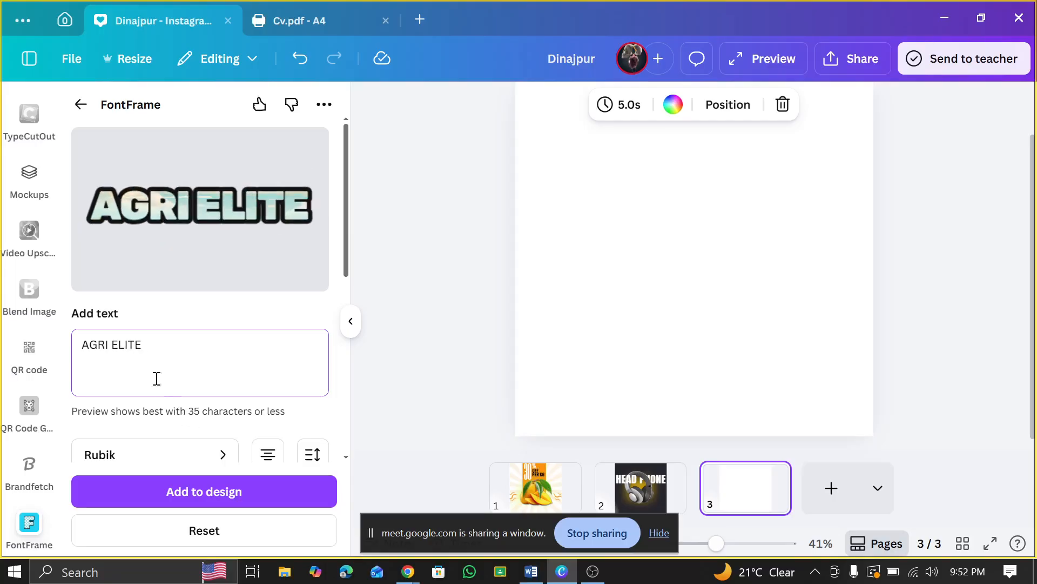
click(112, 345)
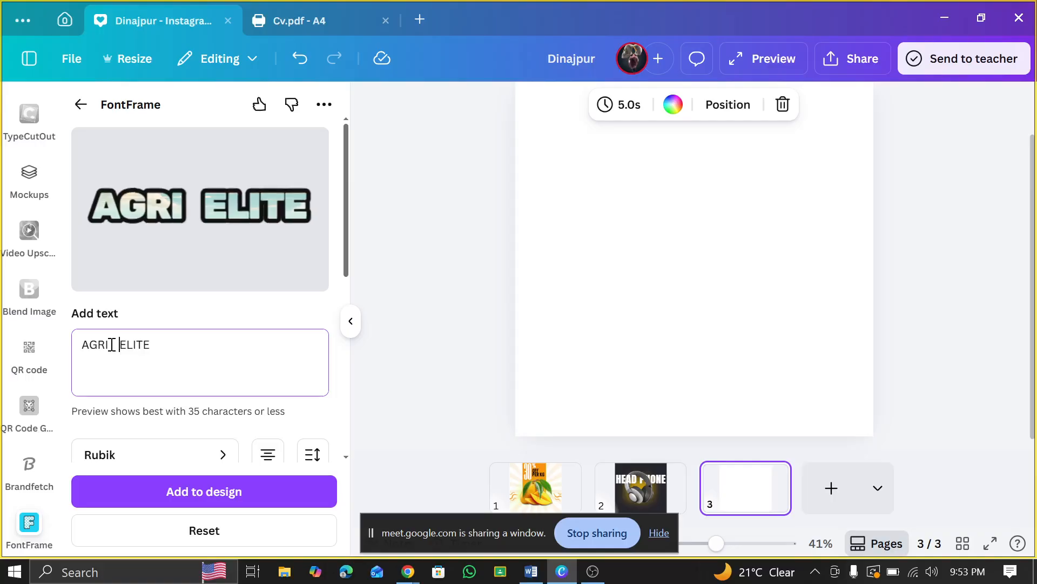
- Set the lettering font to Teko after briefly trying Anton
scroll(146, 368, down, 2)
click(144, 371)
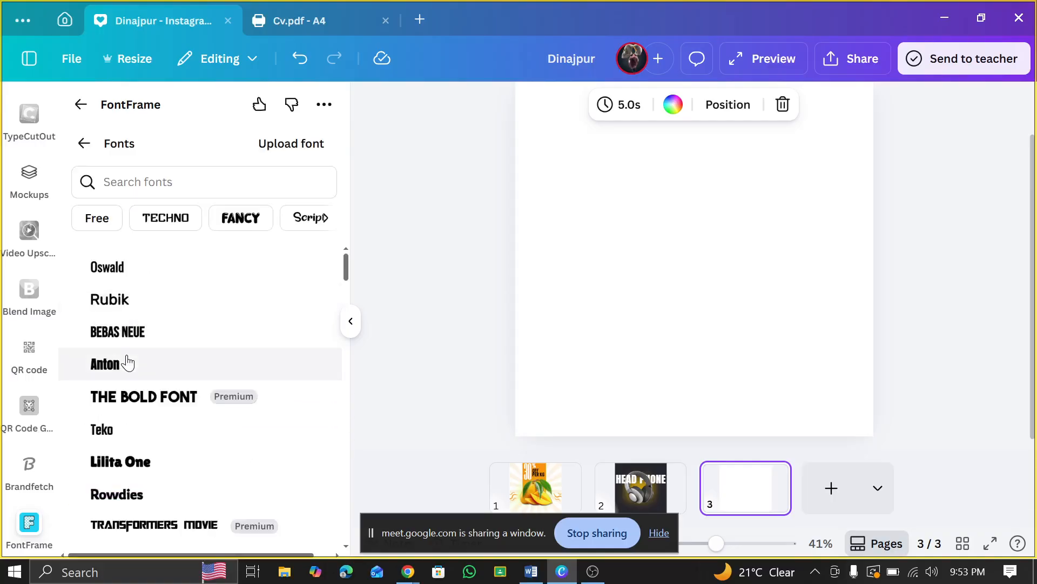
click(124, 375)
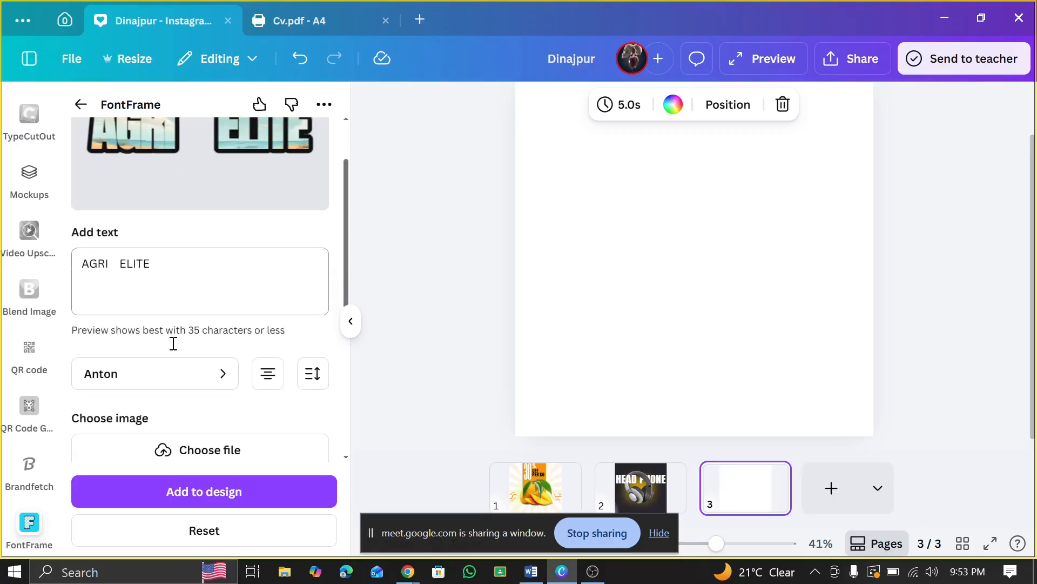
scroll(167, 335, down, 3)
click(153, 297)
scroll(153, 346, down, 2)
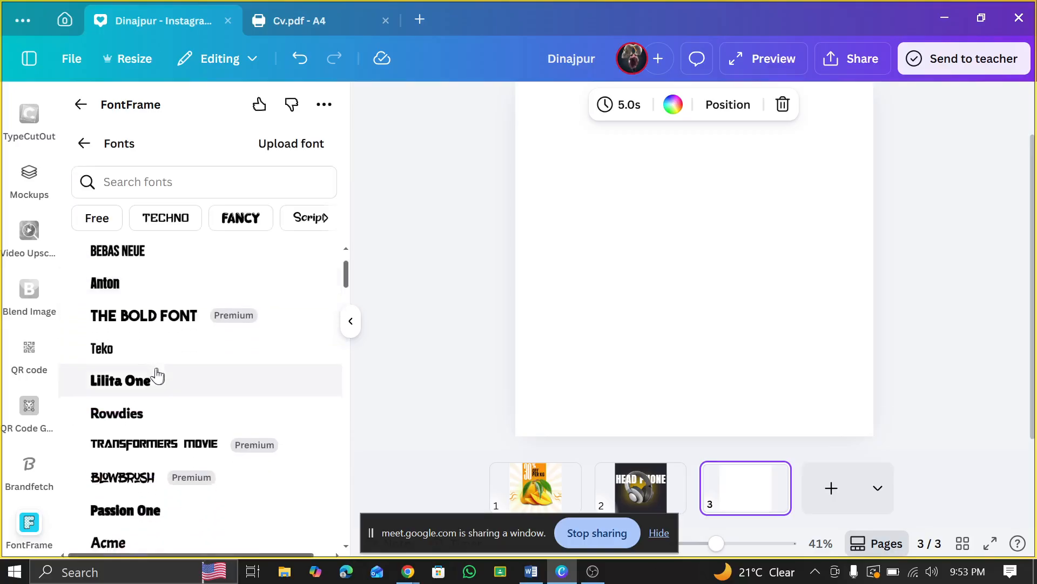
click(151, 361)
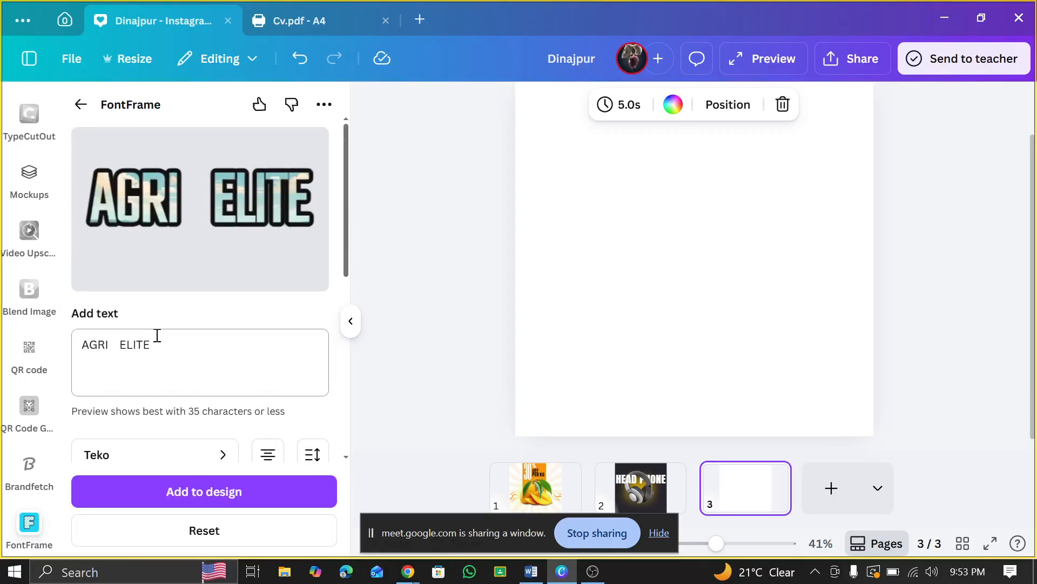
- Remove the extra space between AGRI and ELITE
scroll(155, 331, down, 2)
scroll(155, 333, up, 2)
click(119, 349)
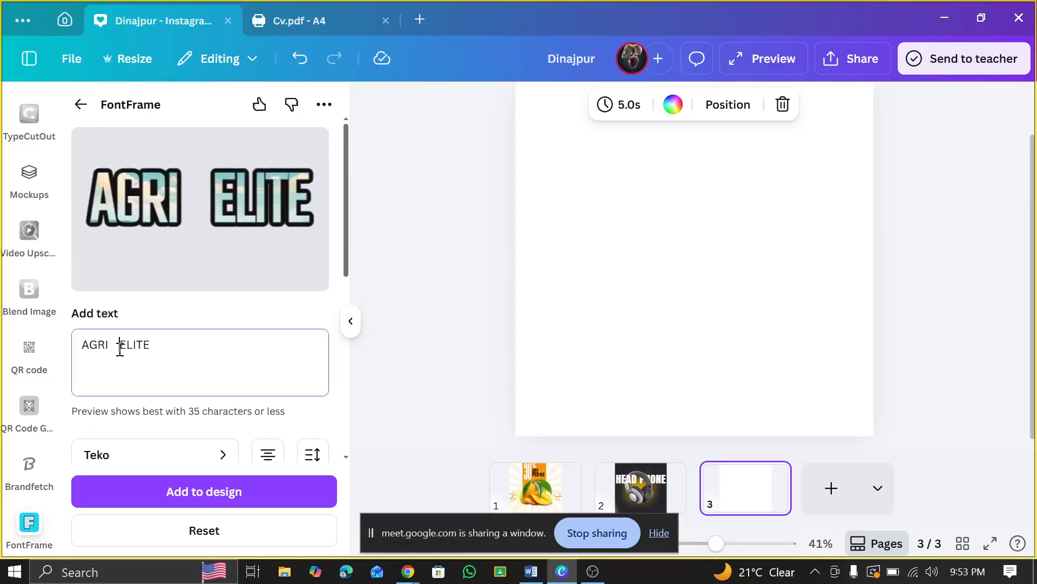
key(BackSpace)
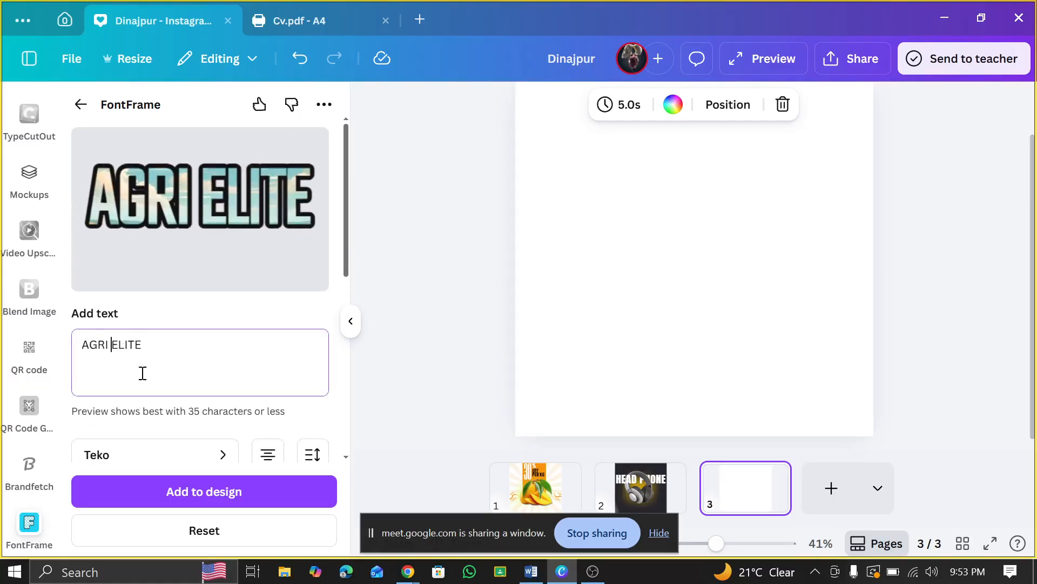
scroll(143, 374, down, 3)
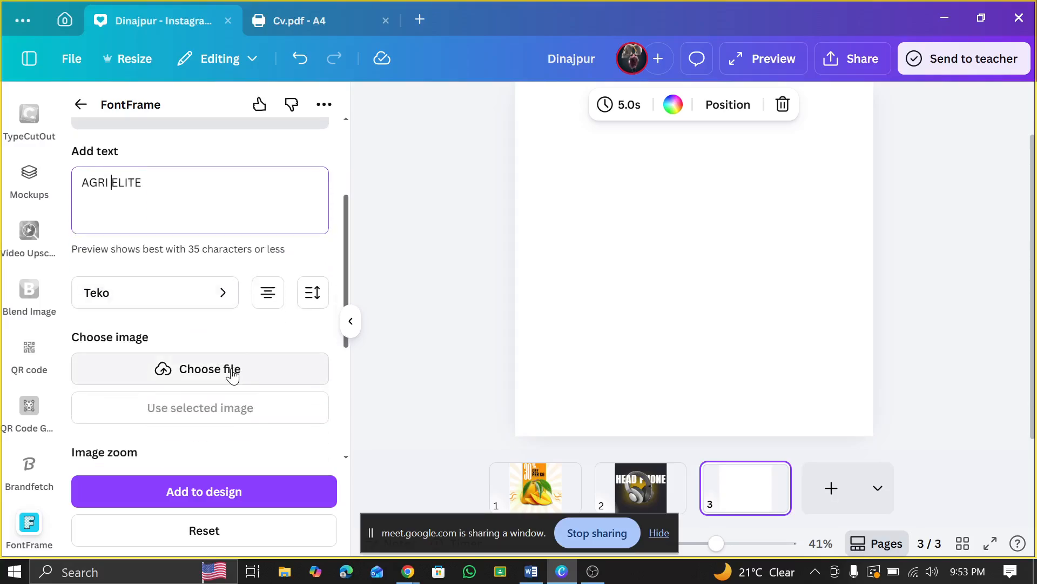
scroll(232, 370, up, 3)
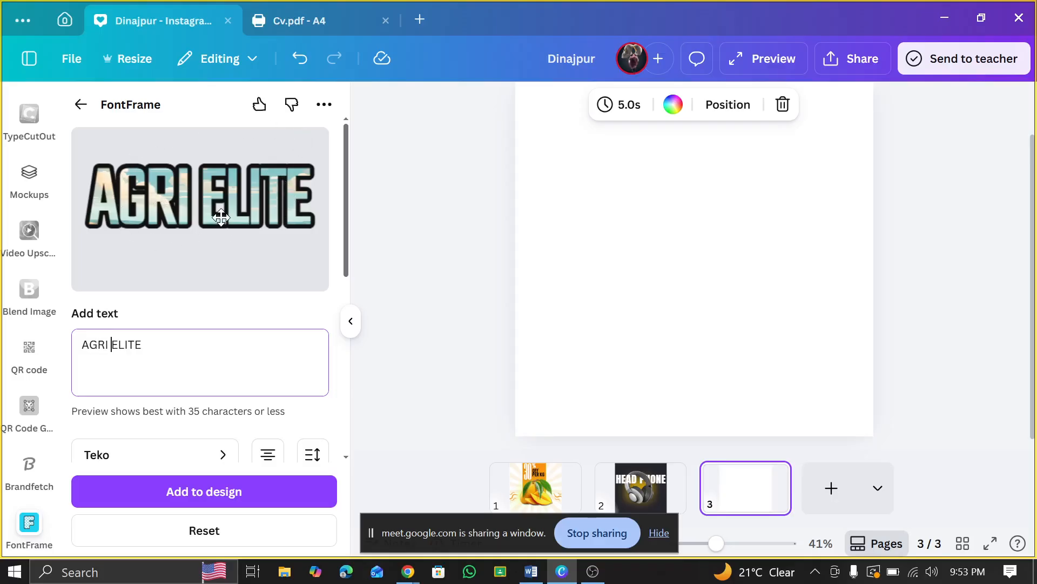
scroll(197, 290, down, 6)
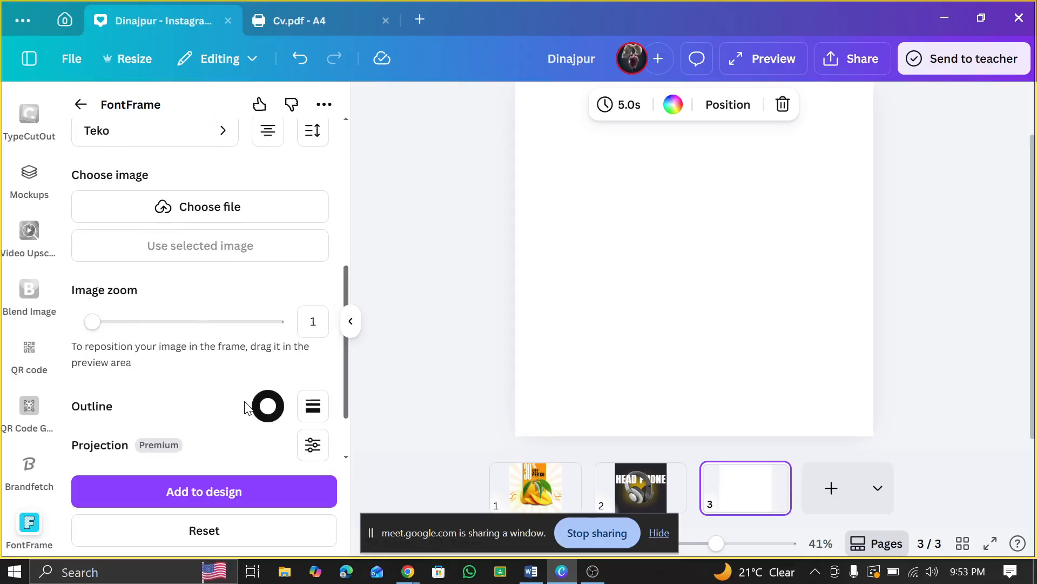
scroll(220, 271, up, 6)
scroll(224, 313, down, 3)
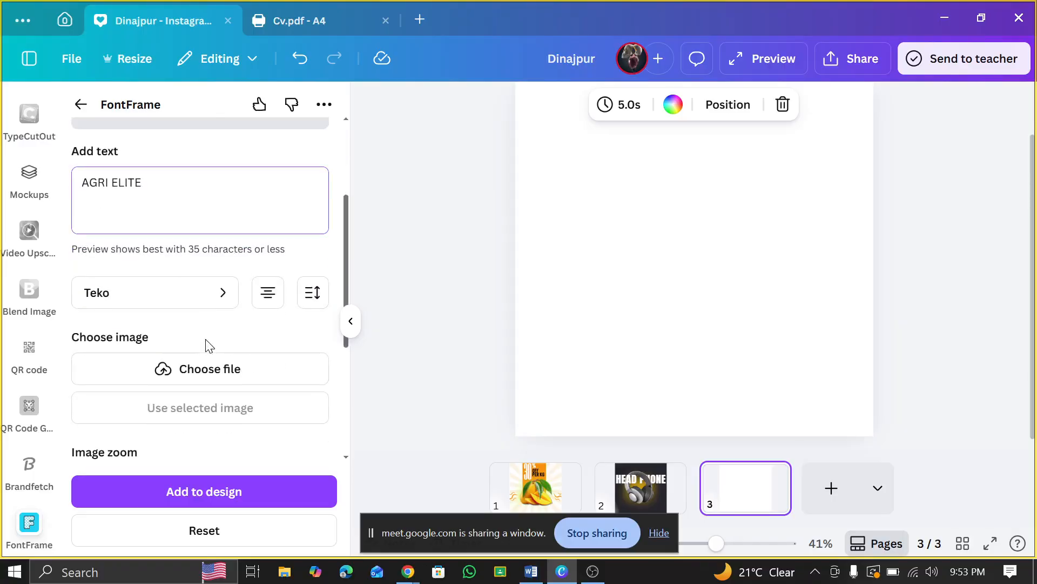
- Fill the AGRI ELITE letters with the 'images' picture file
click(206, 306)
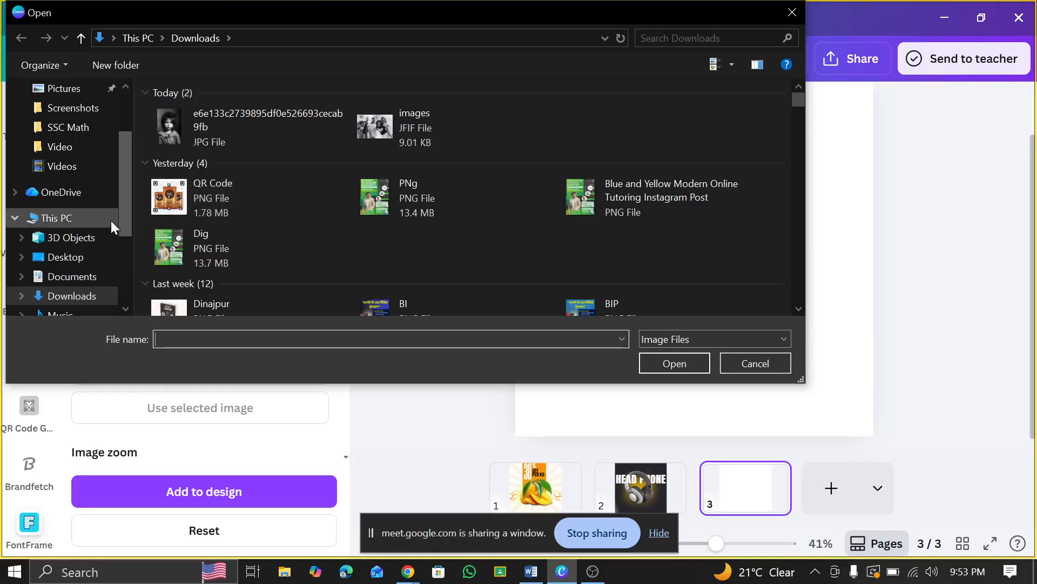
scroll(109, 222, down, 1)
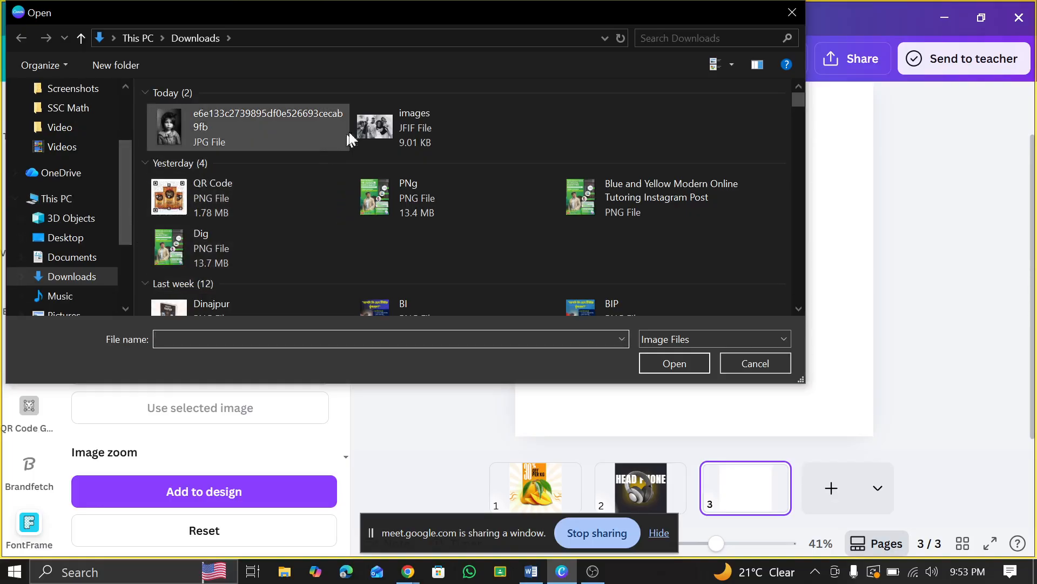
click(402, 135)
click(670, 364)
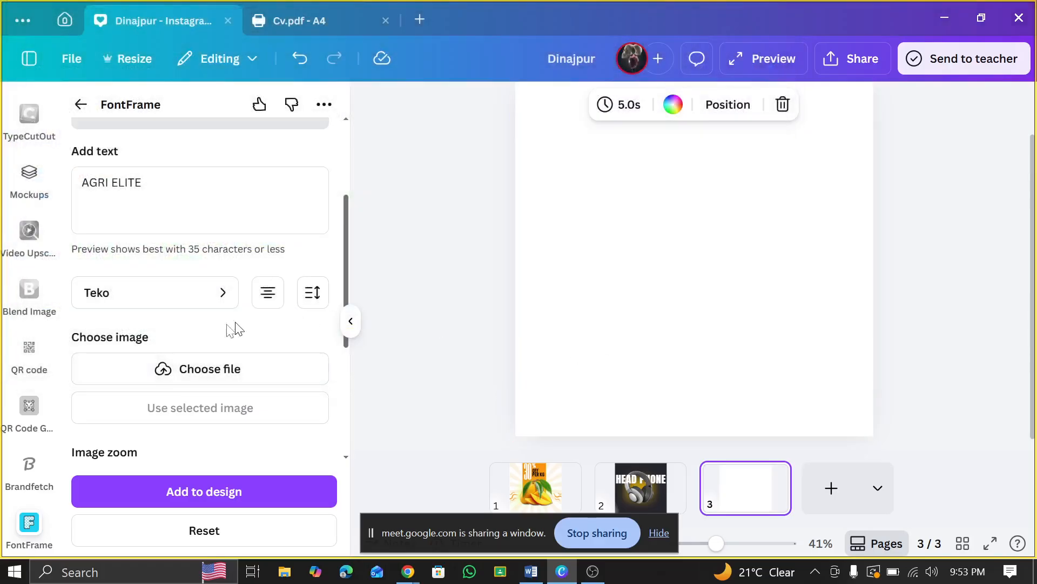
scroll(197, 350, down, 7)
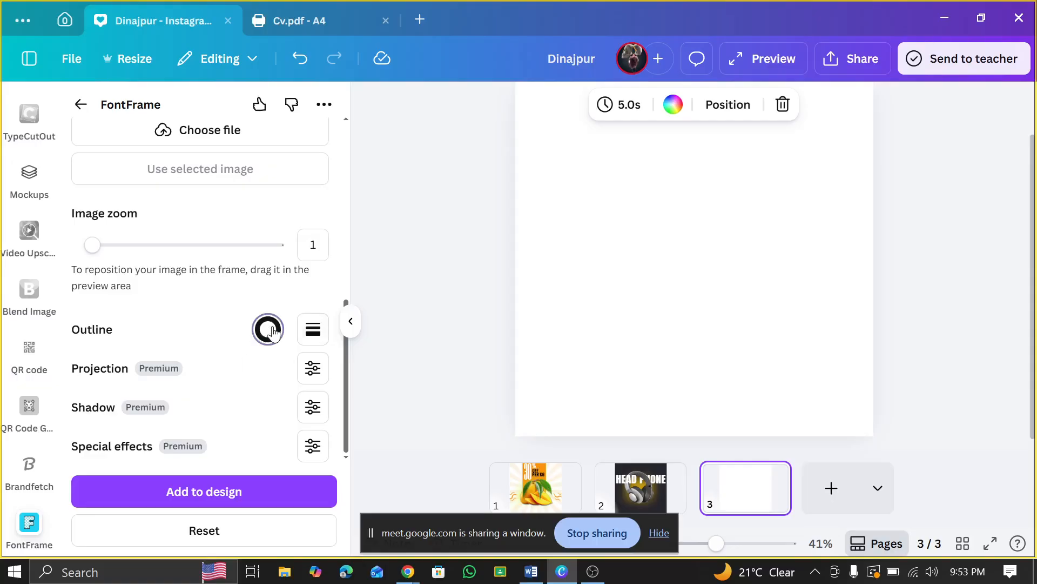
- Reduce the lettering outline border weight to 18
click(269, 329)
click(313, 329)
click(313, 329)
drag(220, 406, 167, 410)
scroll(181, 319, up, 8)
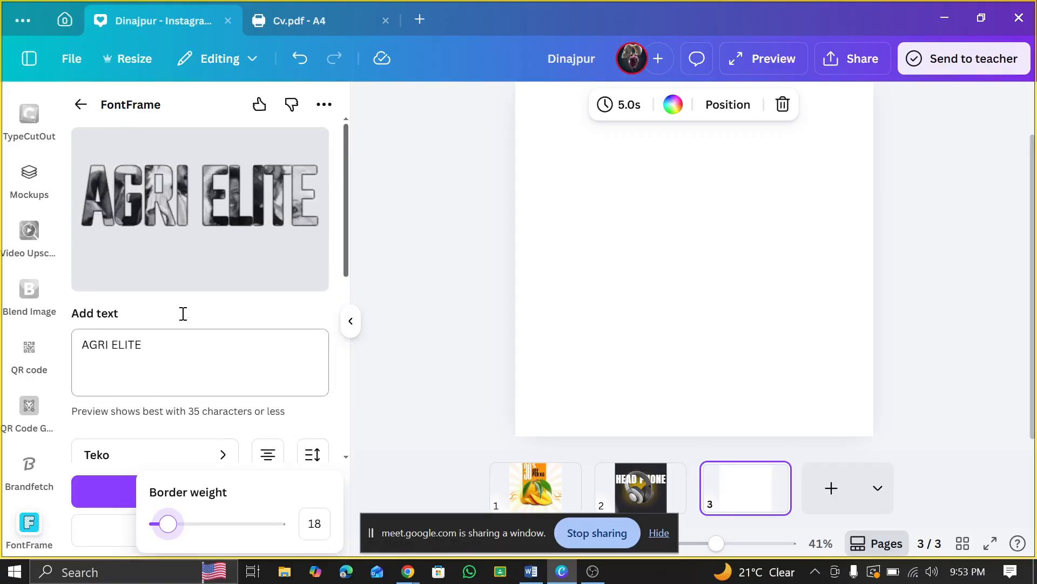
scroll(157, 335, down, 3)
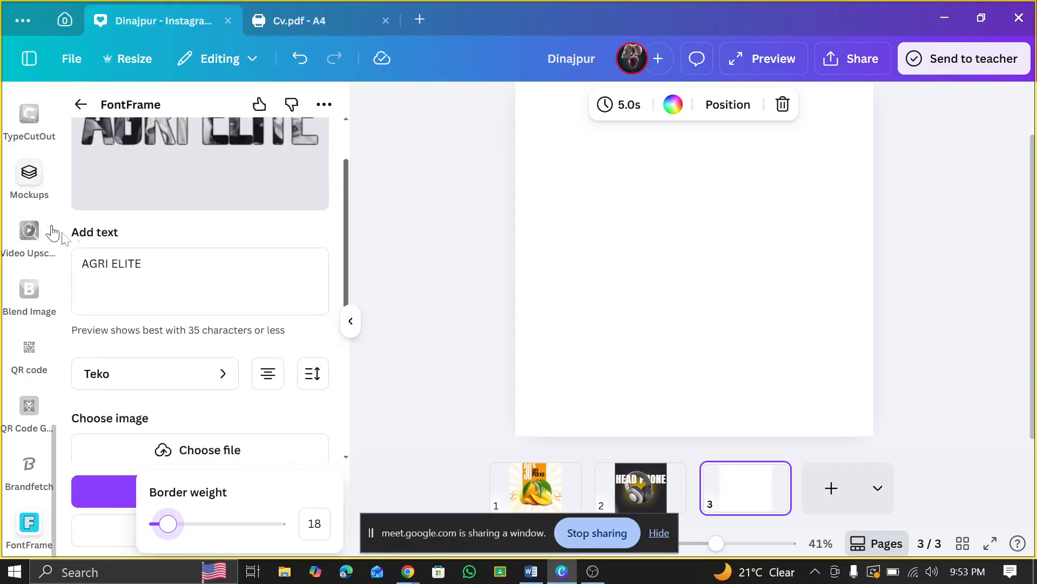
- Replace the letter fill with the IAAS GAU logo image
click(165, 373)
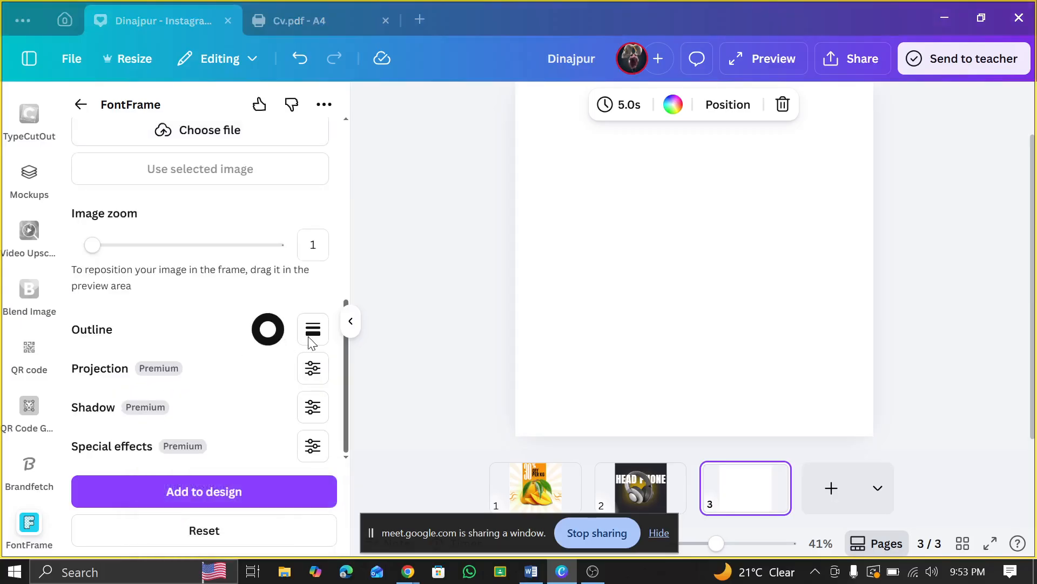
scroll(302, 225, down, 15)
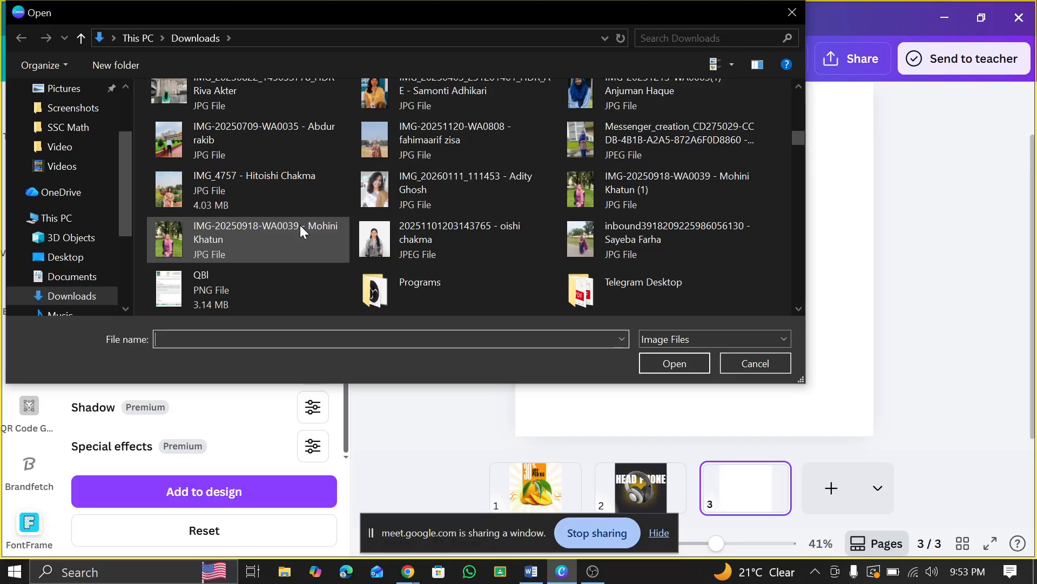
scroll(299, 226, down, 5)
scroll(296, 227, down, 5)
scroll(296, 226, down, 5)
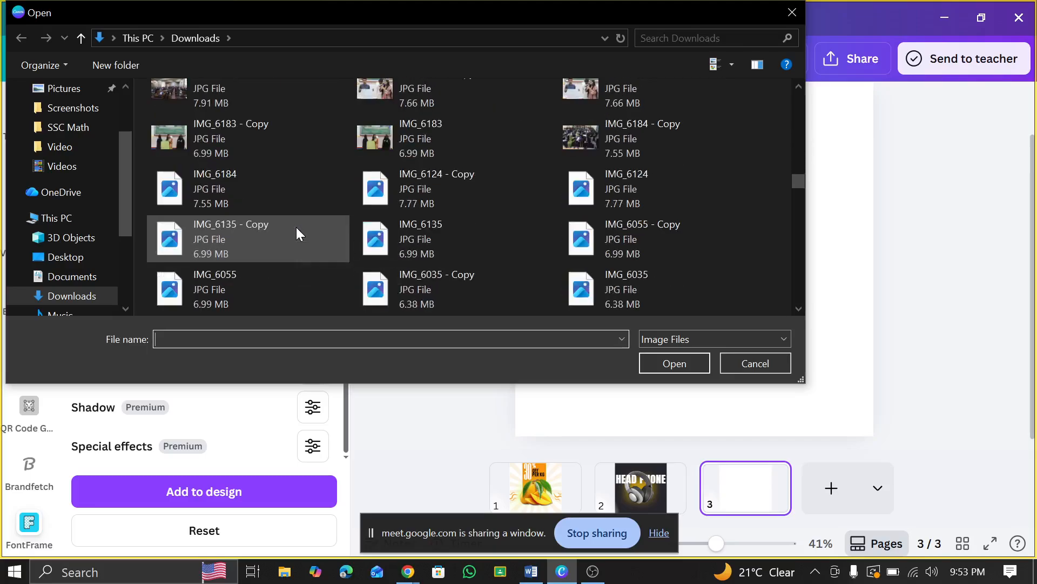
scroll(296, 227, down, 5)
click(171, 124)
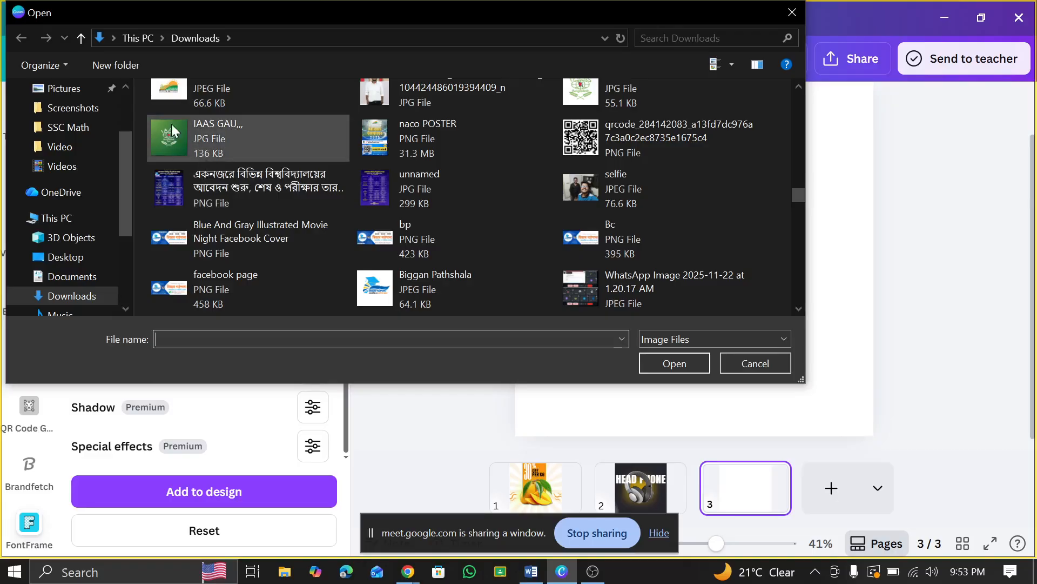
click(673, 361)
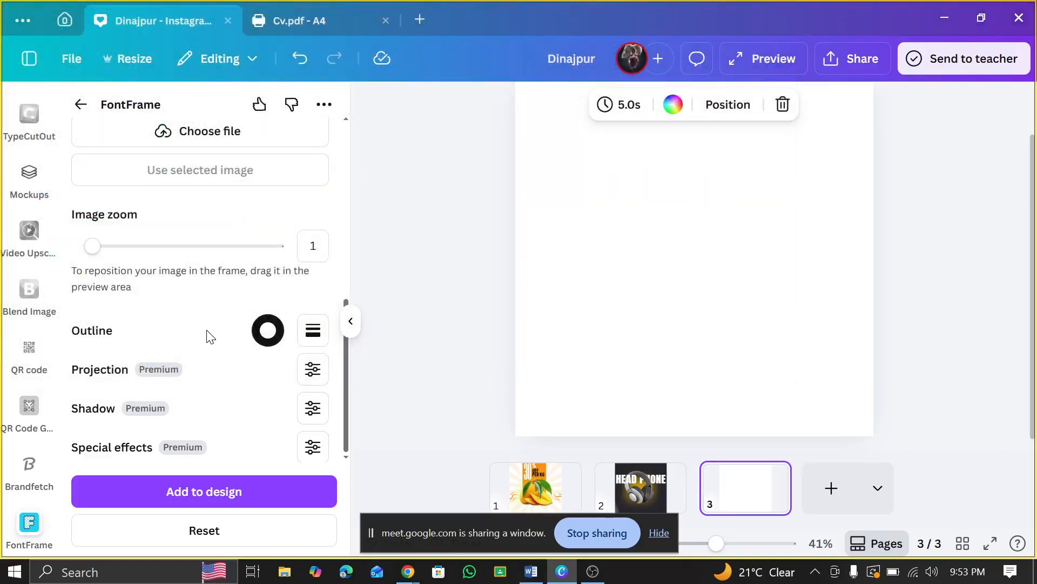
scroll(210, 334, down, 7)
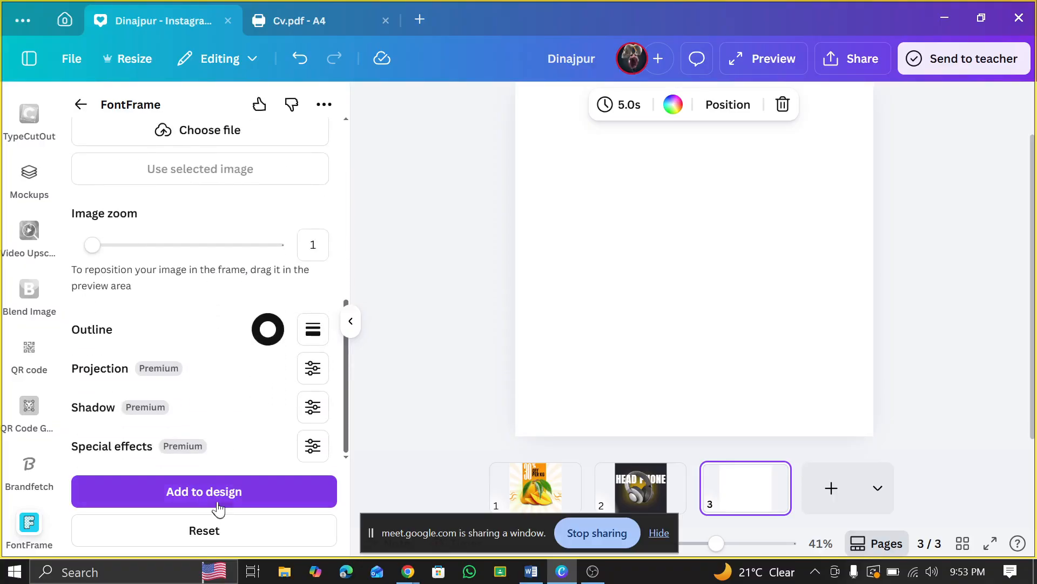
- Set the lettering outline border weight to 5 after briefly raising it to 146
click(312, 330)
scroll(294, 345, up, 7)
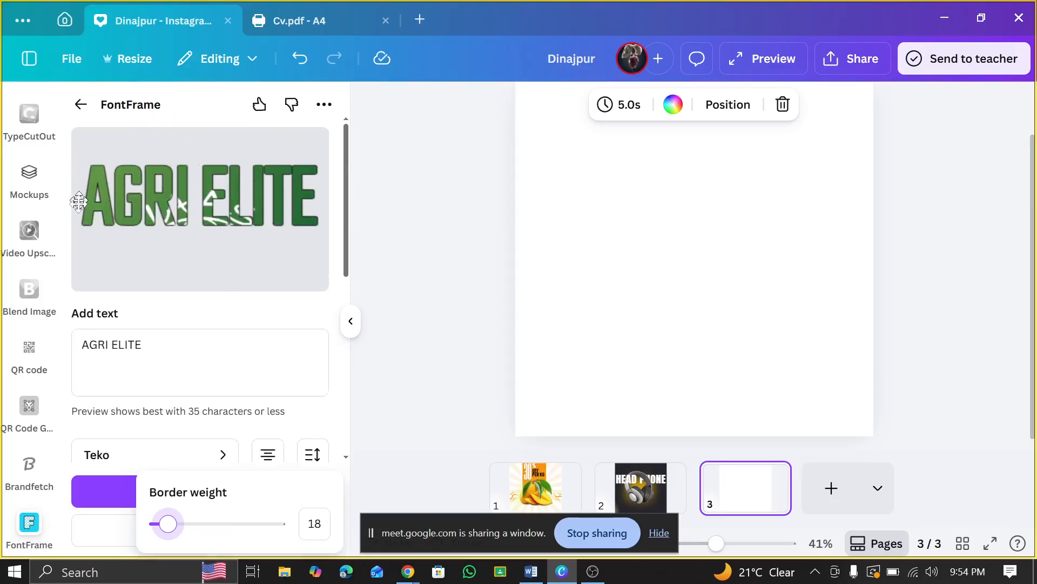
scroll(220, 335, down, 5)
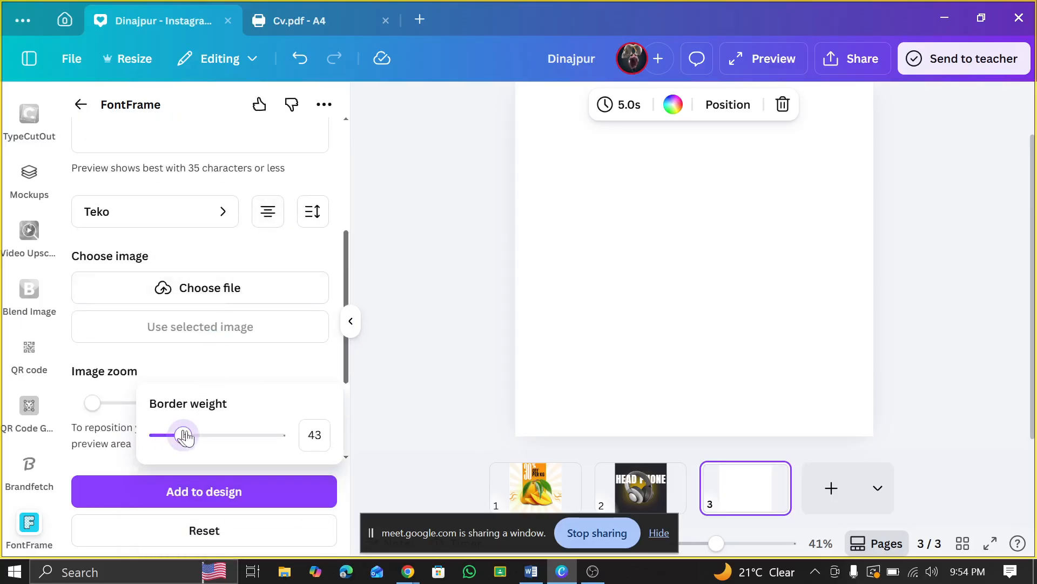
drag(184, 436, 250, 447)
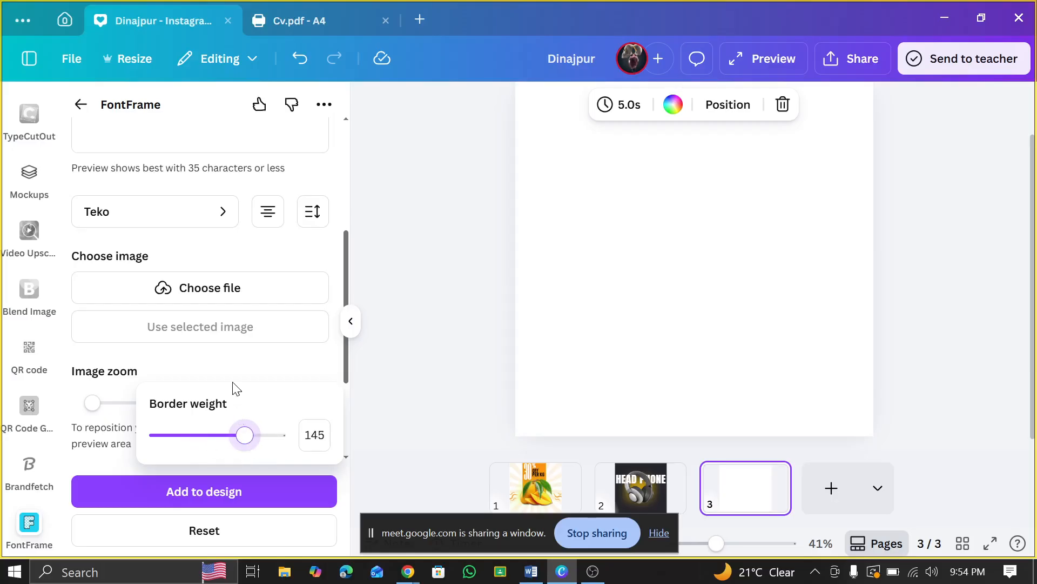
scroll(227, 346, up, 5)
scroll(232, 378, down, 8)
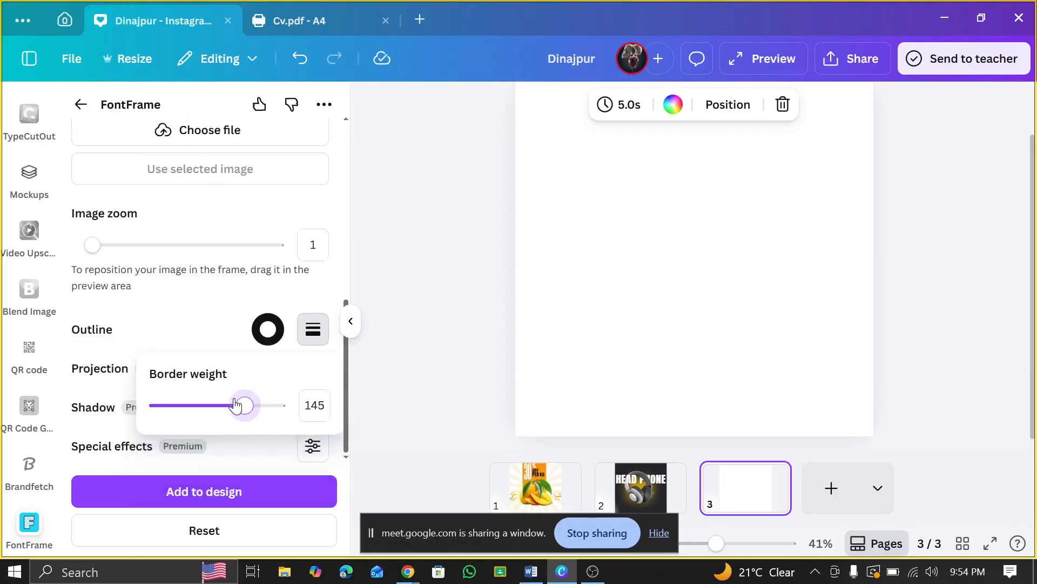
drag(236, 406, 161, 409)
scroll(165, 346, up, 6)
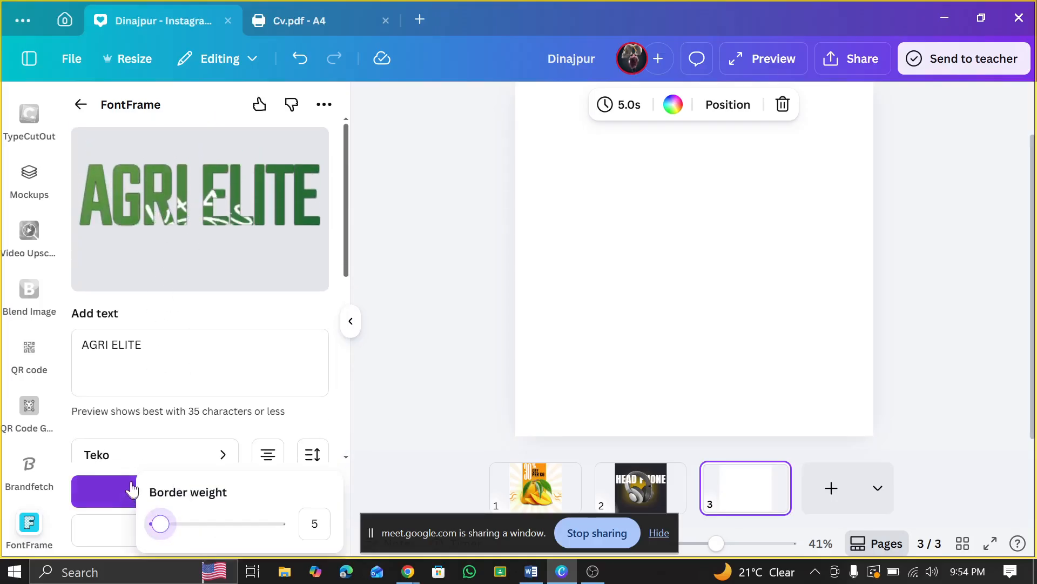
scroll(131, 400, down, 3)
- Try a recent JPG photo as the letter fill
click(167, 370)
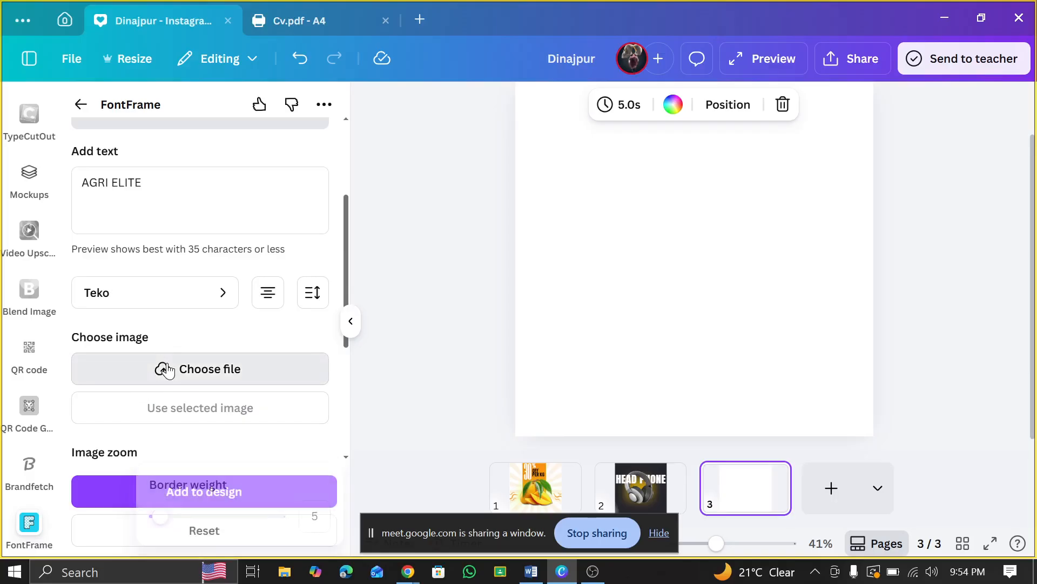
scroll(167, 368, down, 4)
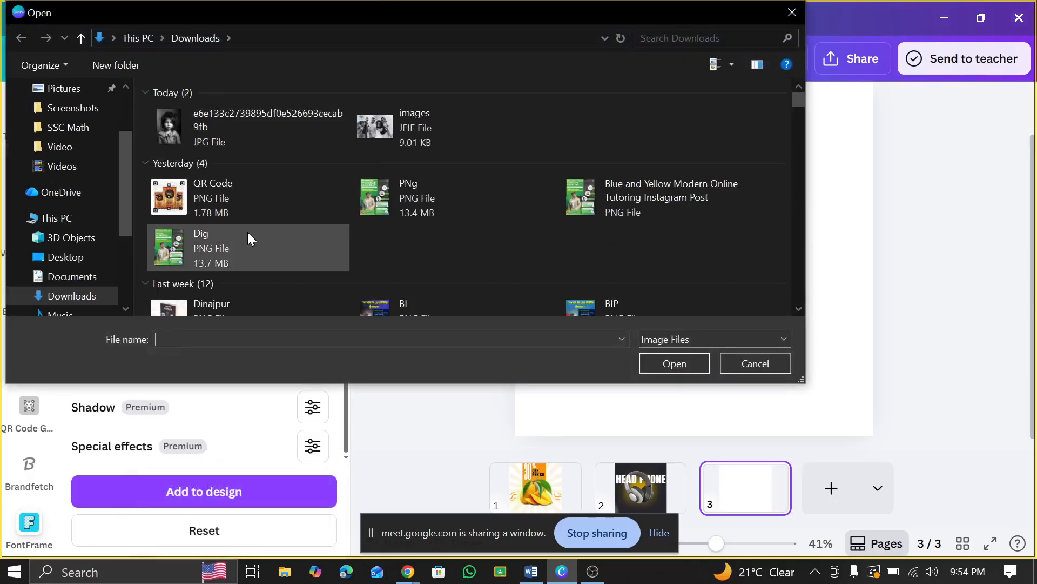
click(219, 130)
click(653, 364)
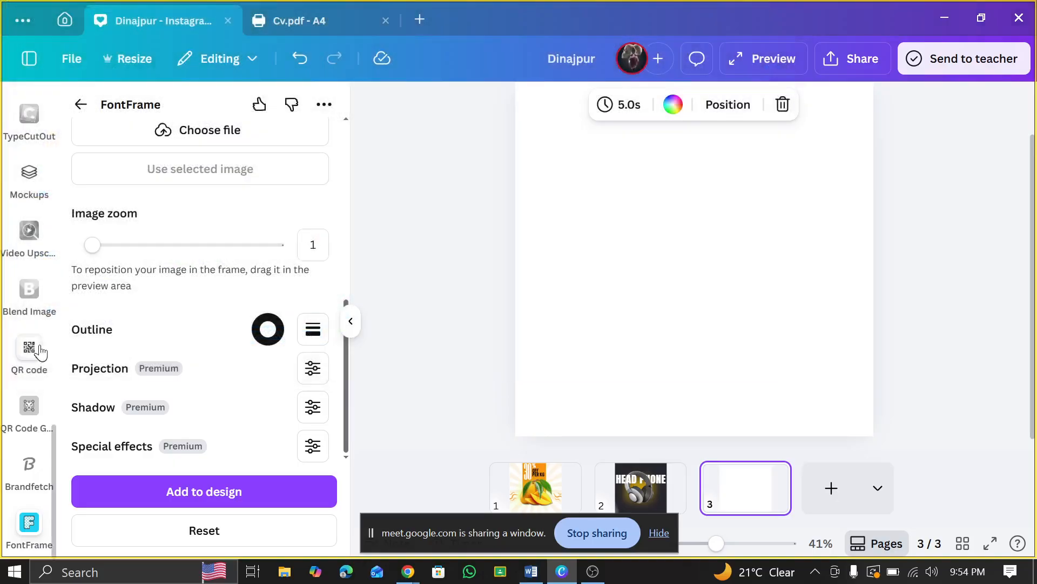
scroll(227, 327, up, 7)
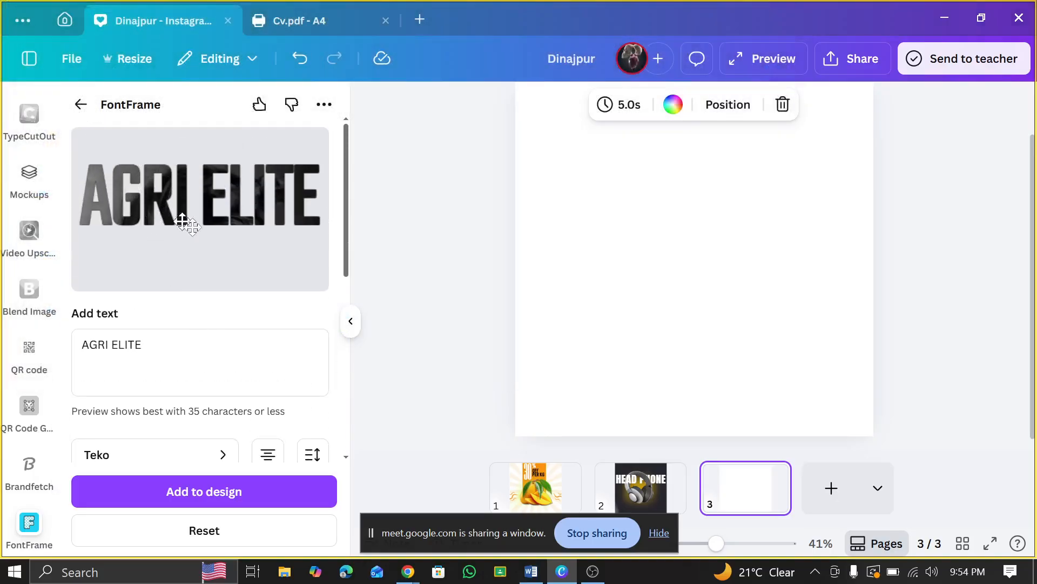
scroll(157, 430, down, 5)
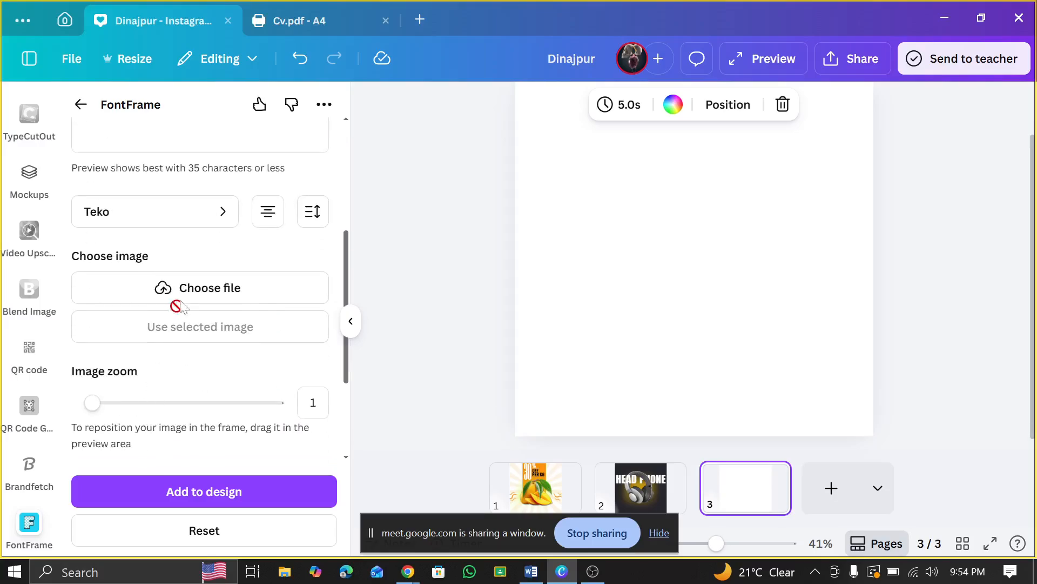
- Swap the letter fill to a PNG image file
click(191, 281)
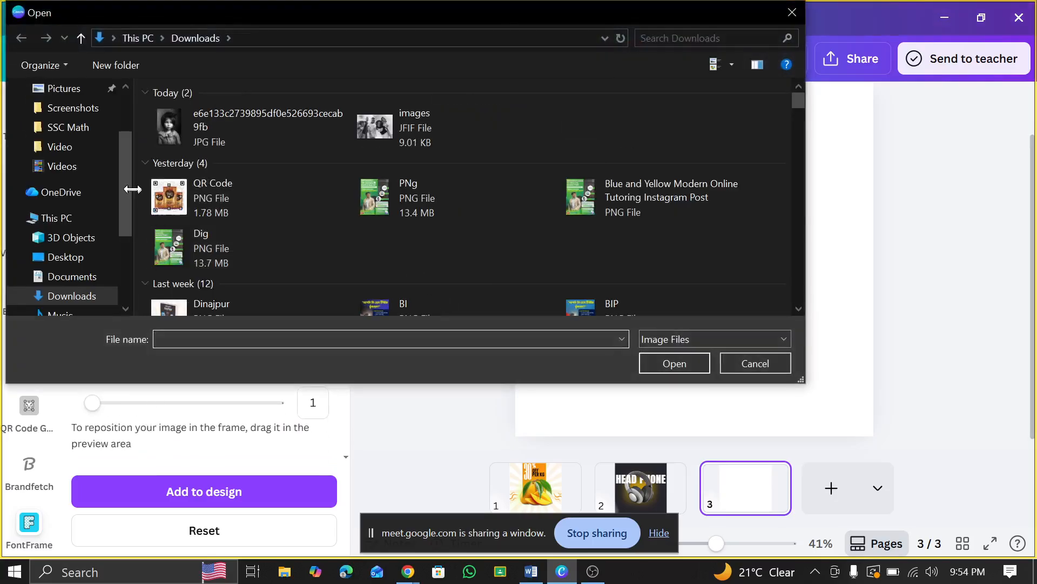
click(381, 189)
click(671, 359)
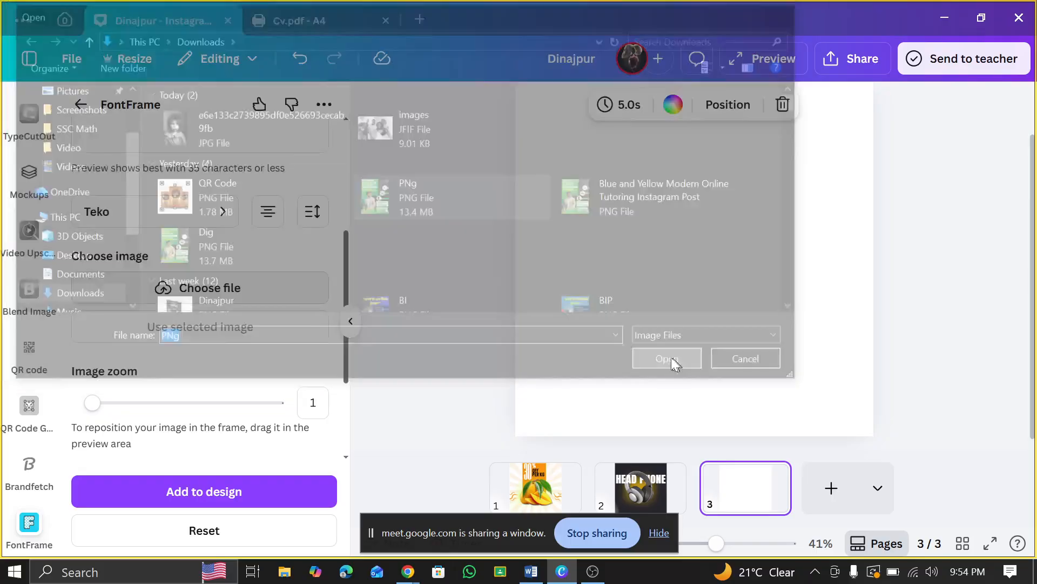
scroll(154, 297, up, 5)
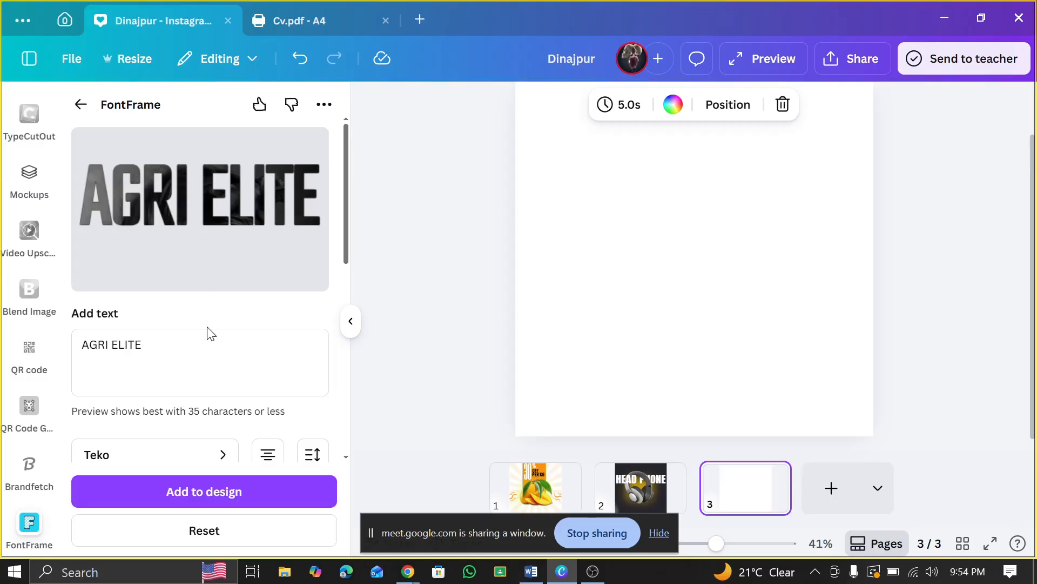
scroll(210, 332, down, 3)
scroll(204, 322, up, 3)
scroll(204, 319, down, 2)
scroll(204, 313, up, 1)
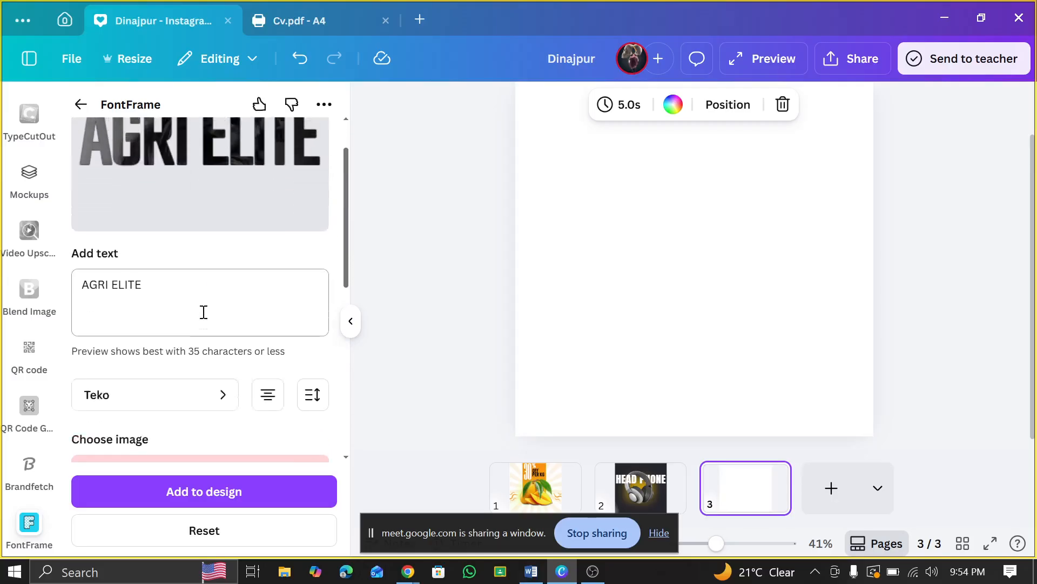
scroll(204, 312, down, 7)
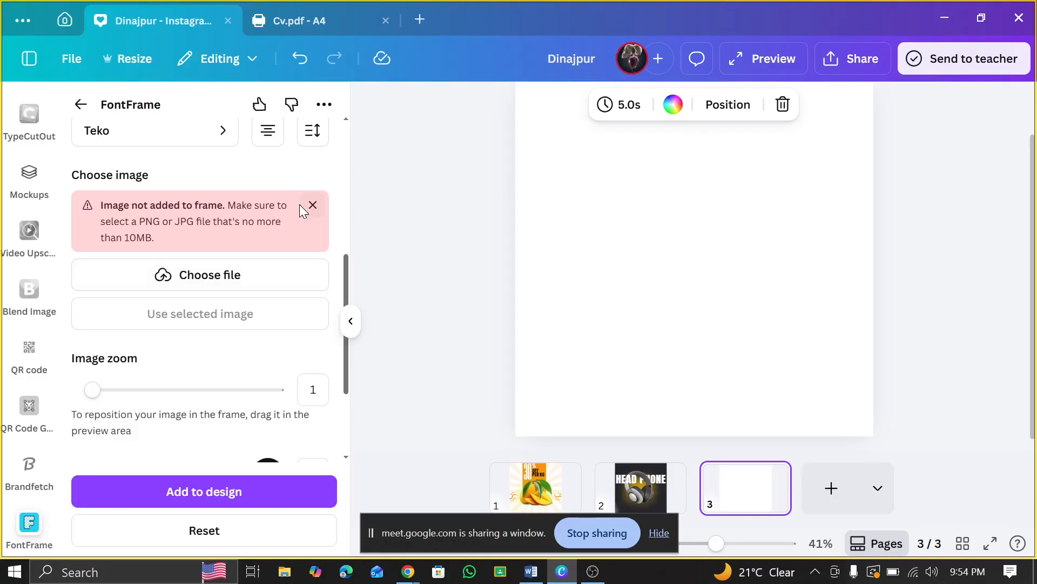
- Fill the letters with the QR Code image and add it to page 3
click(208, 274)
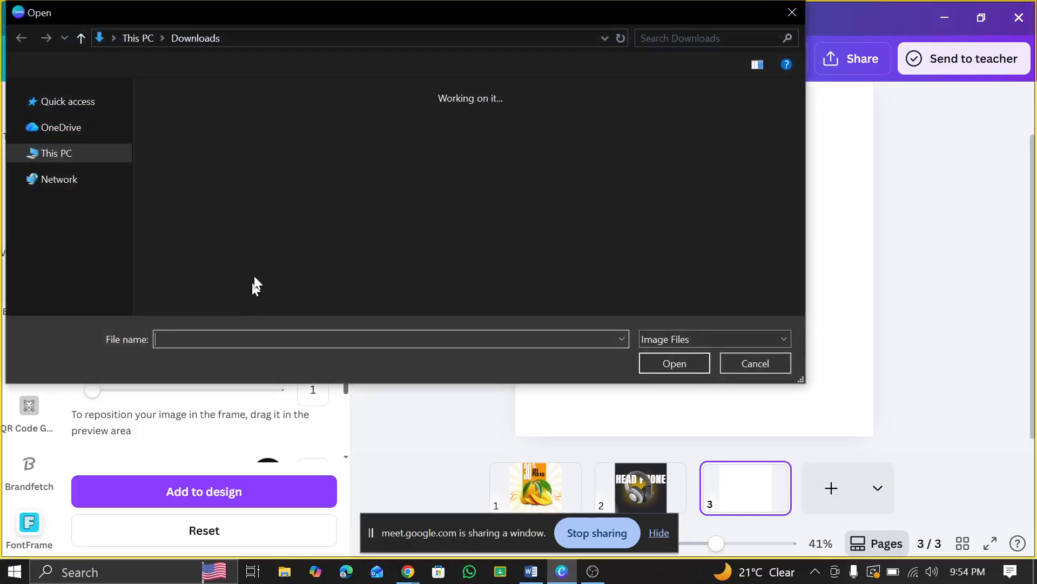
click(235, 198)
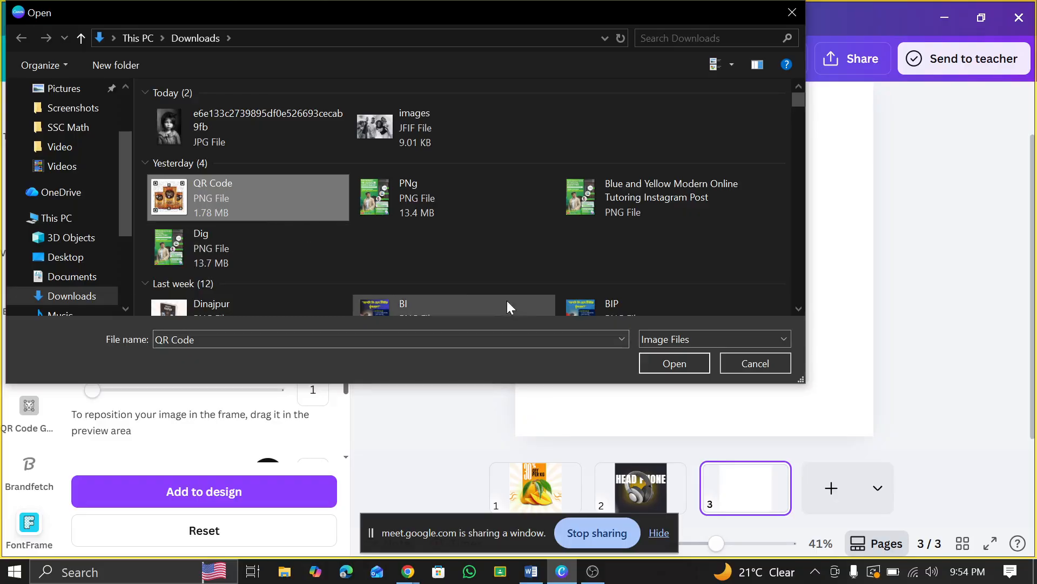
click(655, 362)
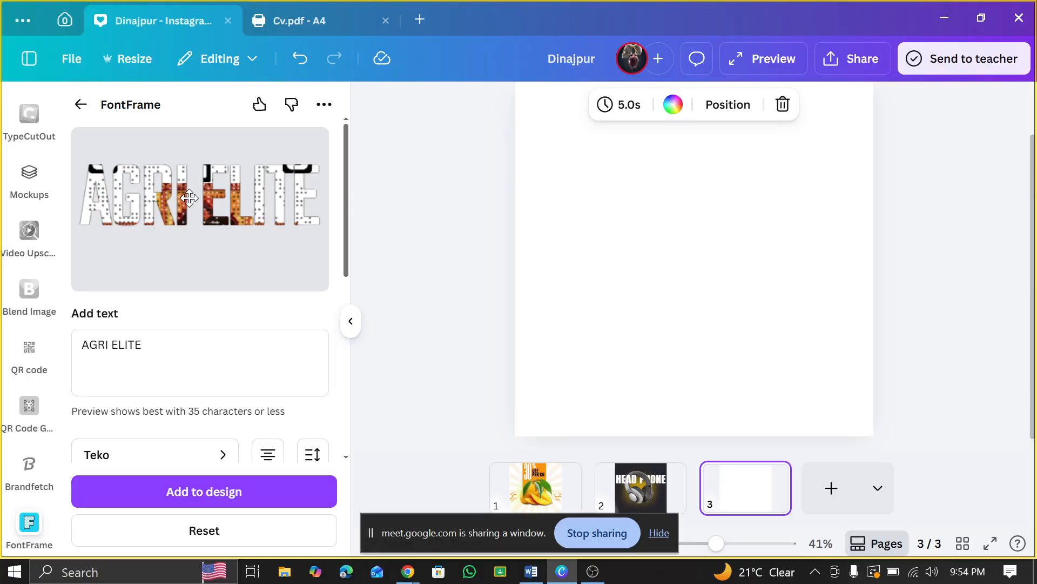
scroll(184, 465, down, 5)
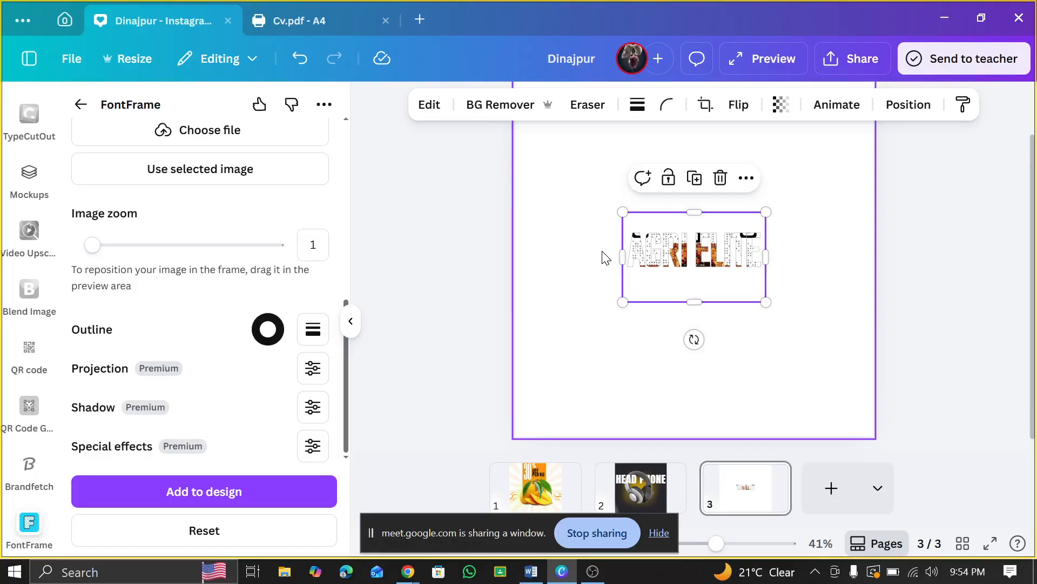
- Enlarge the QR-filled AGRI ELITE and centre it on page 3
drag(621, 302, 563, 381)
drag(583, 332, 648, 318)
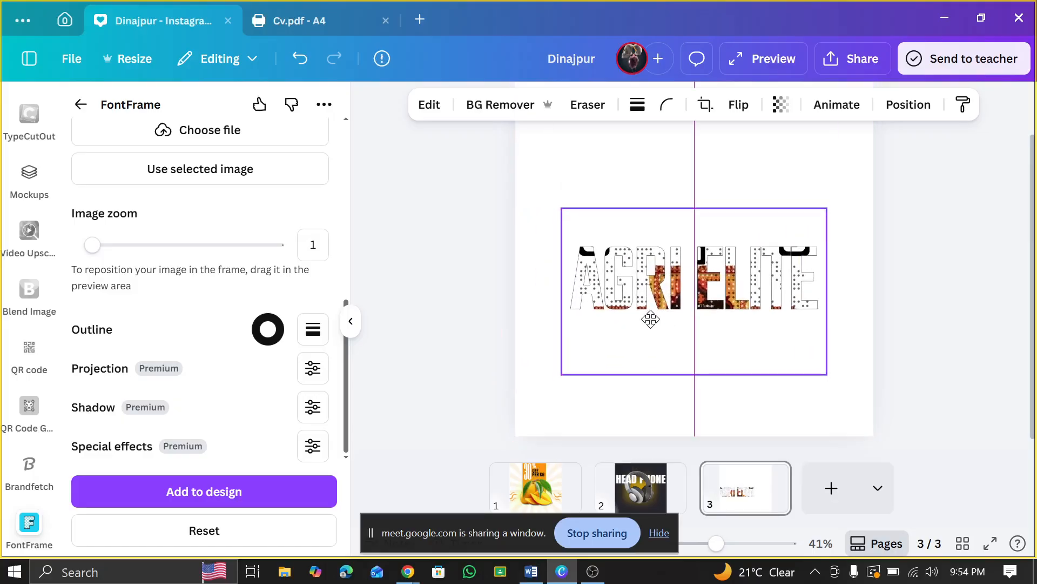
drag(562, 208, 507, 173)
drag(643, 253, 670, 263)
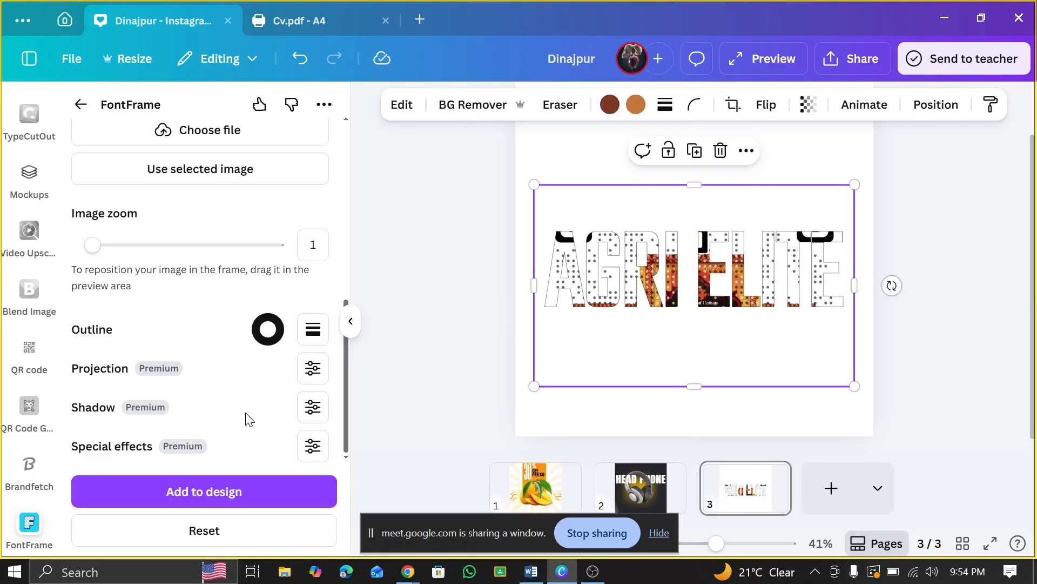
scroll(227, 405, up, 5)
- Add a second AGRI ELITE filled with the a1 group photo, moved toward the top
click(189, 376)
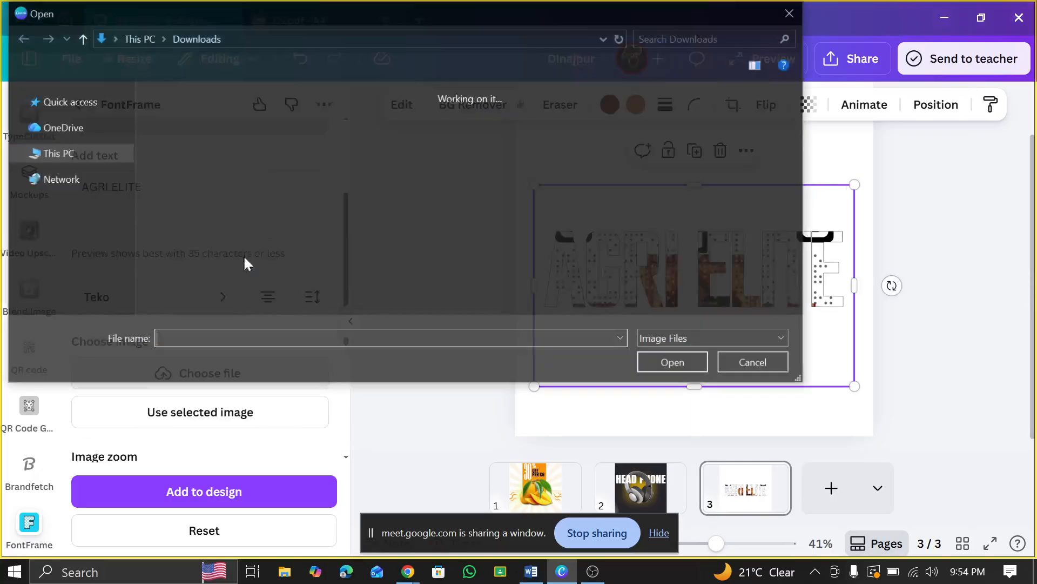
scroll(432, 199, down, 8)
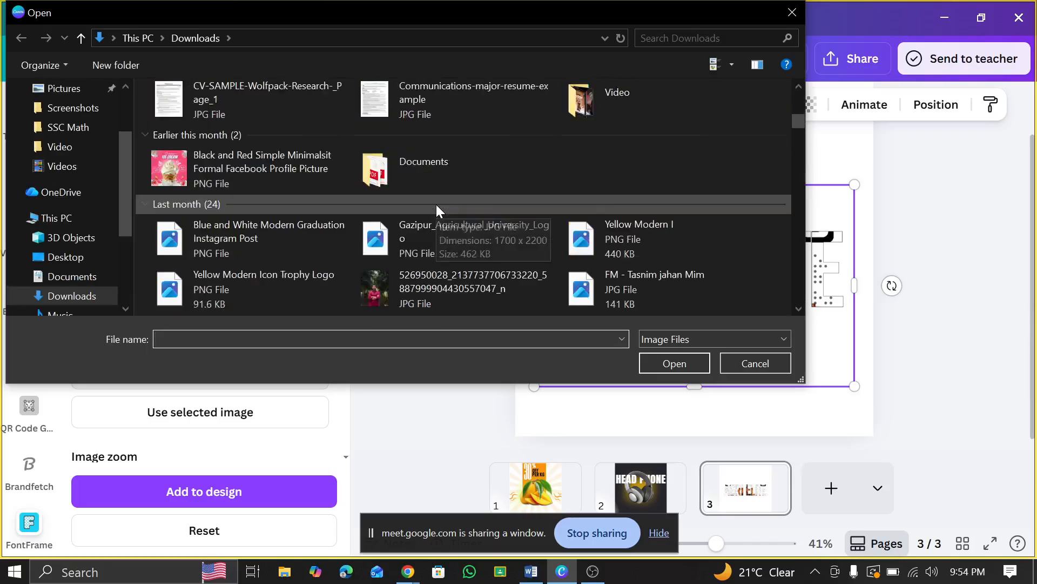
scroll(436, 204, down, 10)
scroll(335, 219, down, 5)
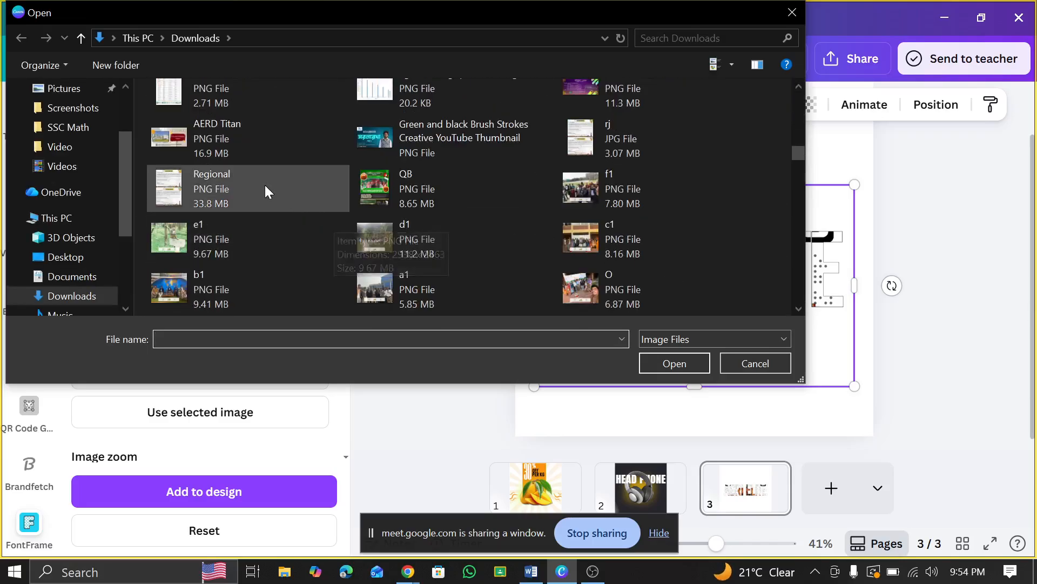
scroll(270, 216, down, 3)
click(379, 145)
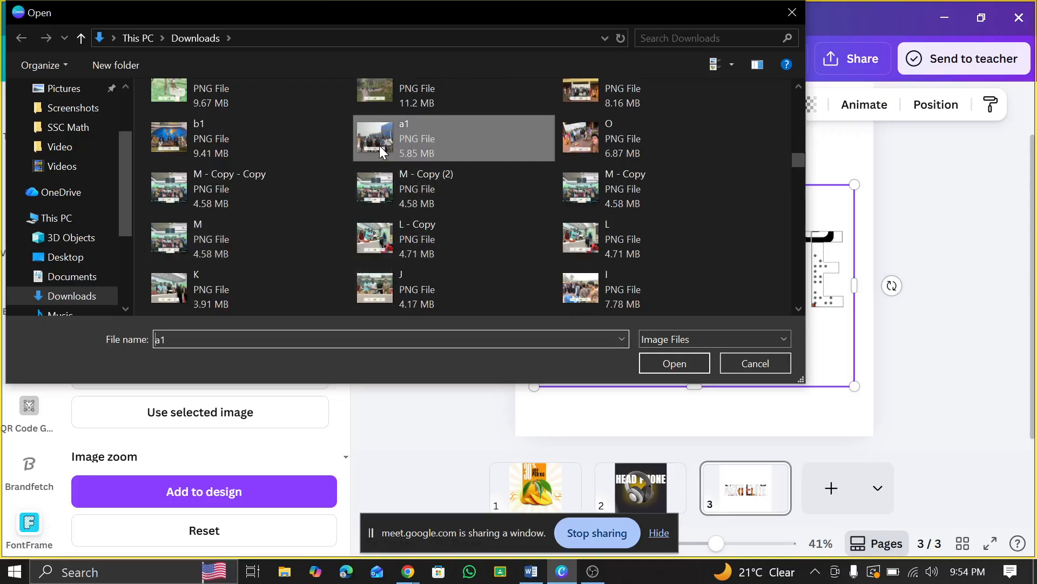
click(654, 359)
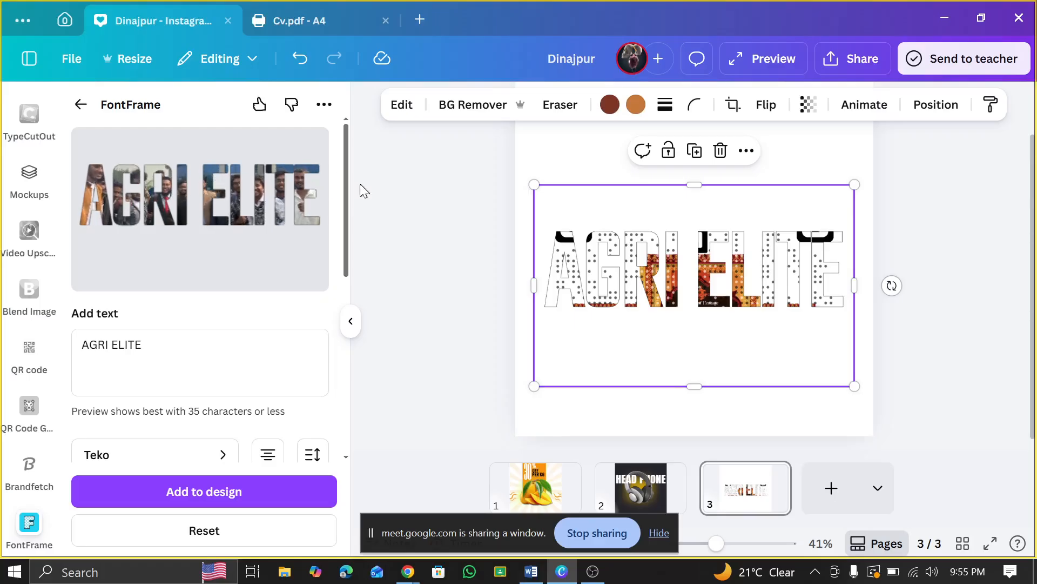
scroll(188, 274, down, 3)
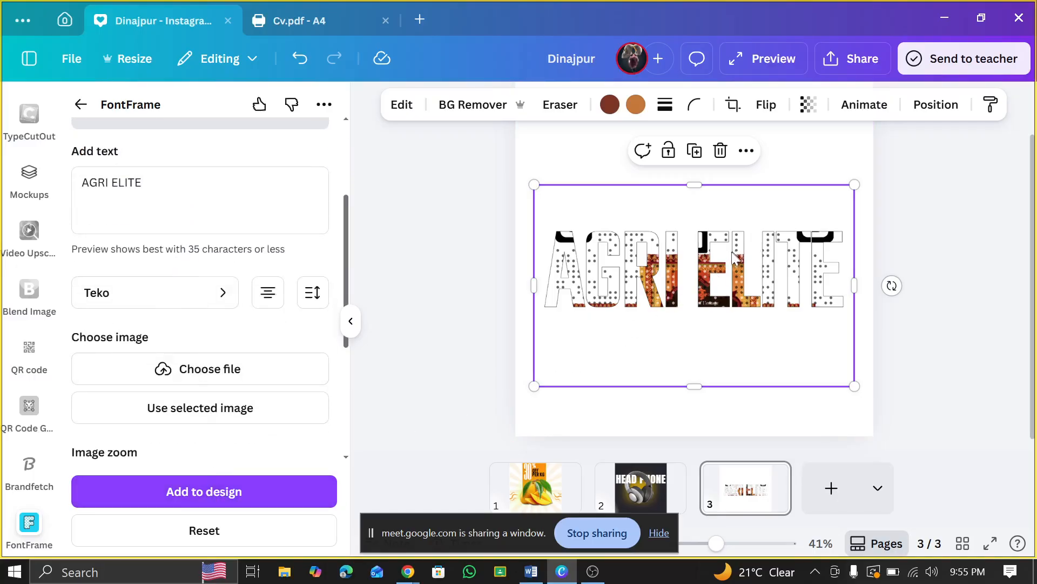
drag(725, 255, 695, 205)
- Delete the QR-filled AGRI ELITE, then resize and reposition the photo-filled one on page 3
click(759, 283)
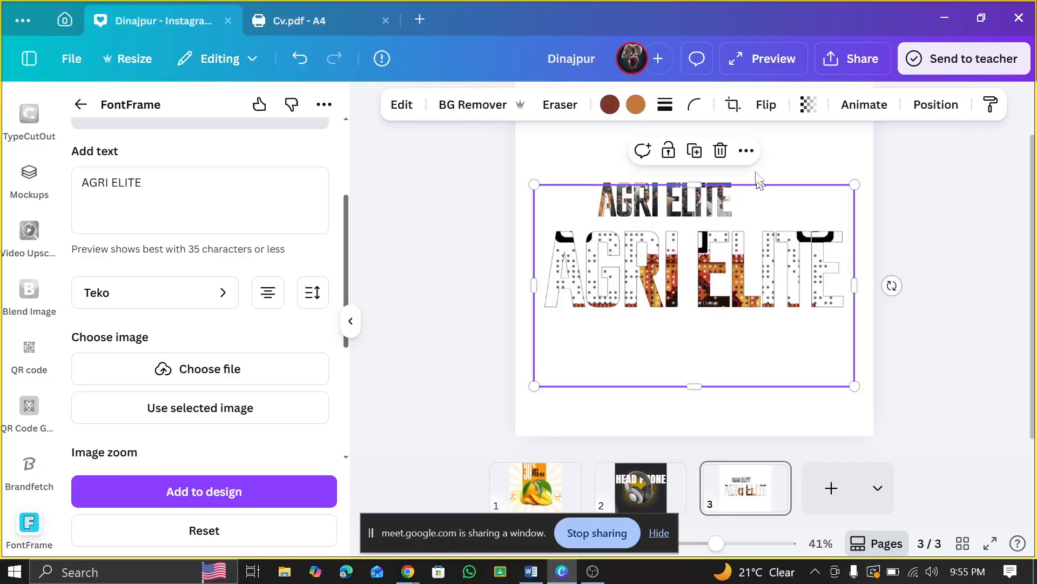
click(721, 151)
click(731, 226)
drag(737, 248, 1016, 464)
drag(676, 349, 610, 341)
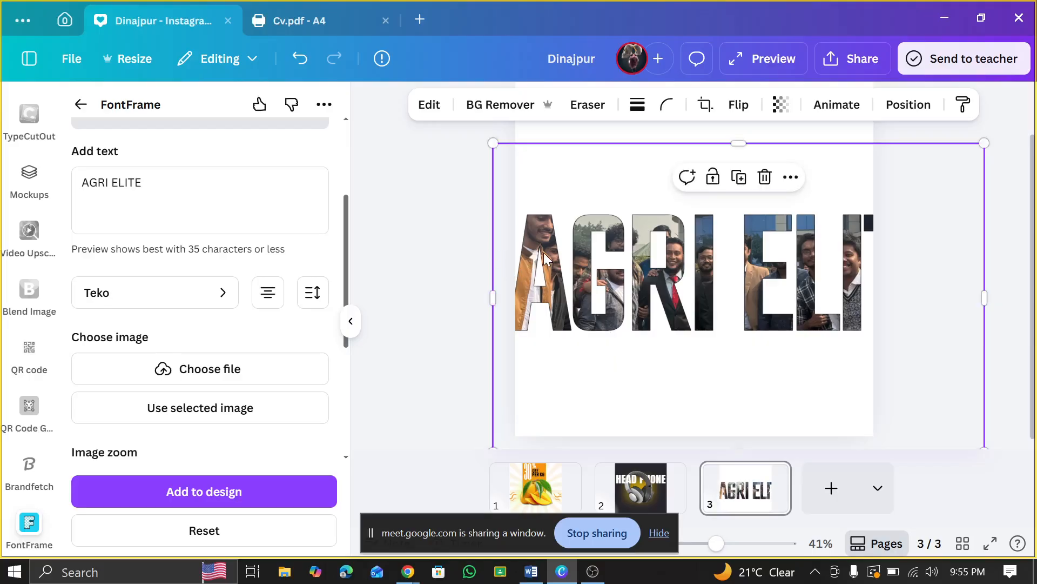
drag(631, 277, 559, 278)
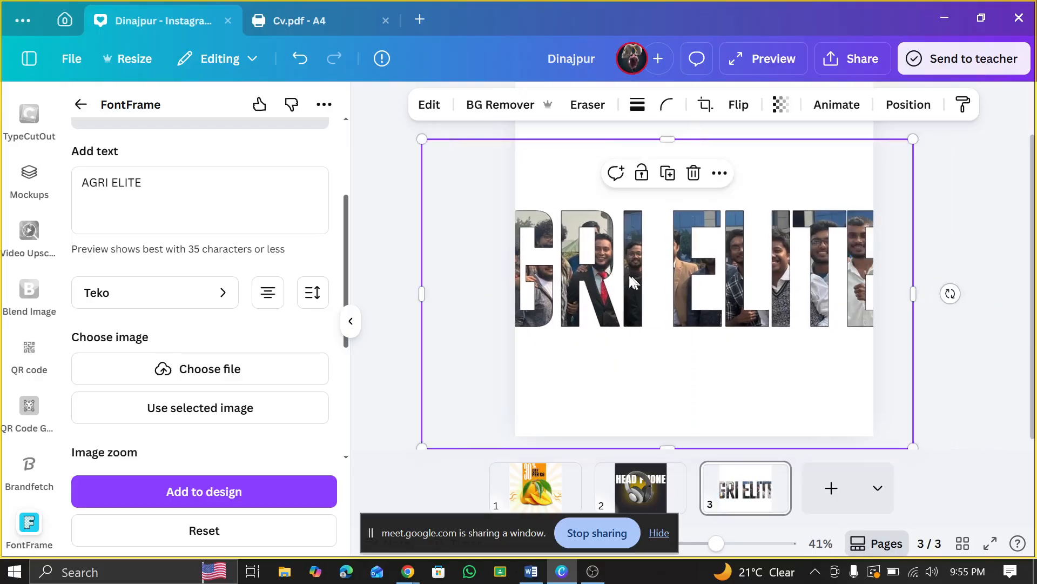
drag(702, 285, 682, 270)
drag(619, 268, 713, 261)
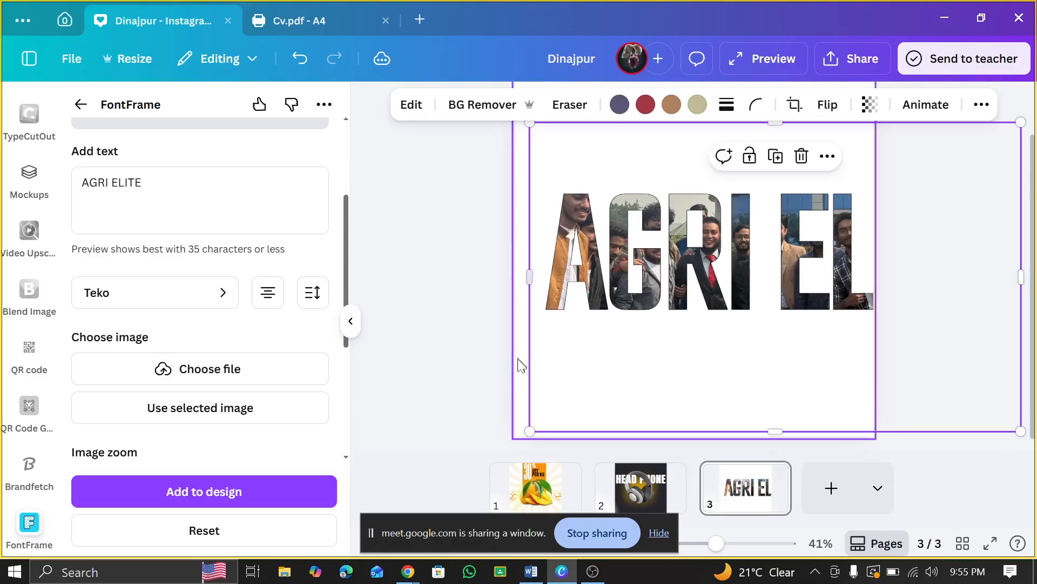
drag(530, 430, 736, 301)
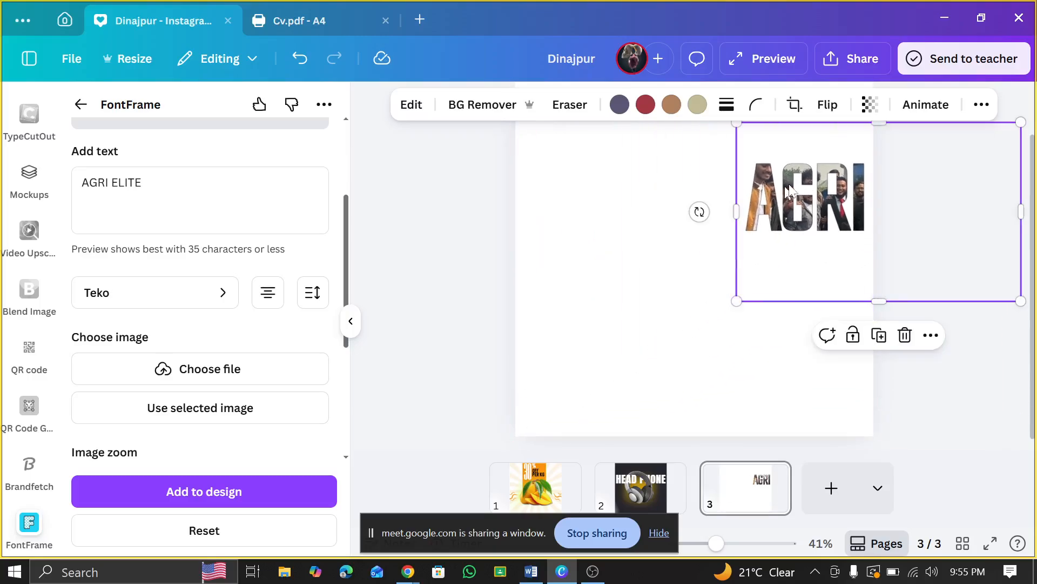
drag(821, 172, 625, 225)
drag(819, 353, 846, 387)
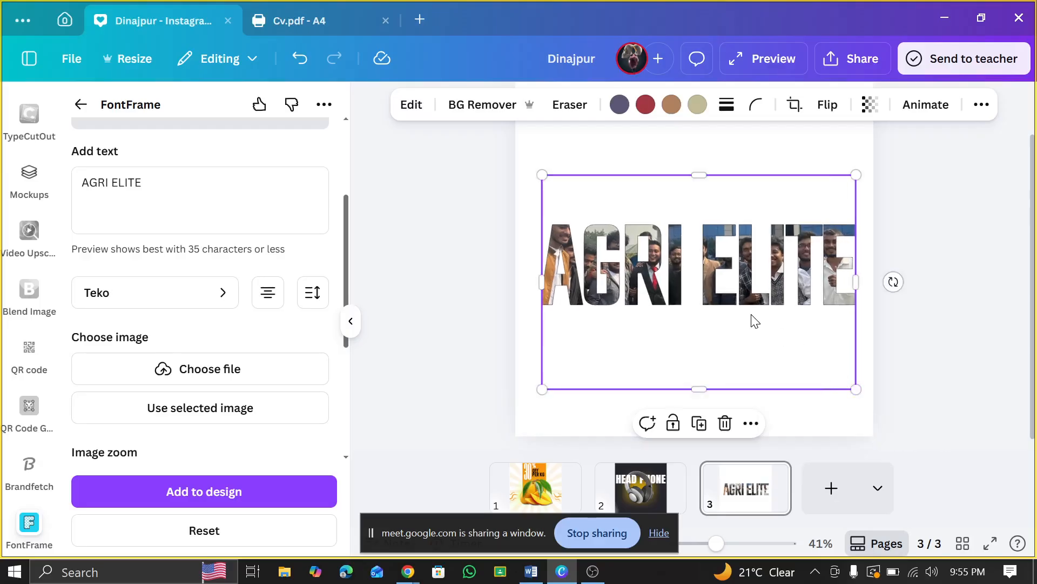
- Add a blank page 4 after the AGRI ELITE page
click(922, 213)
click(812, 222)
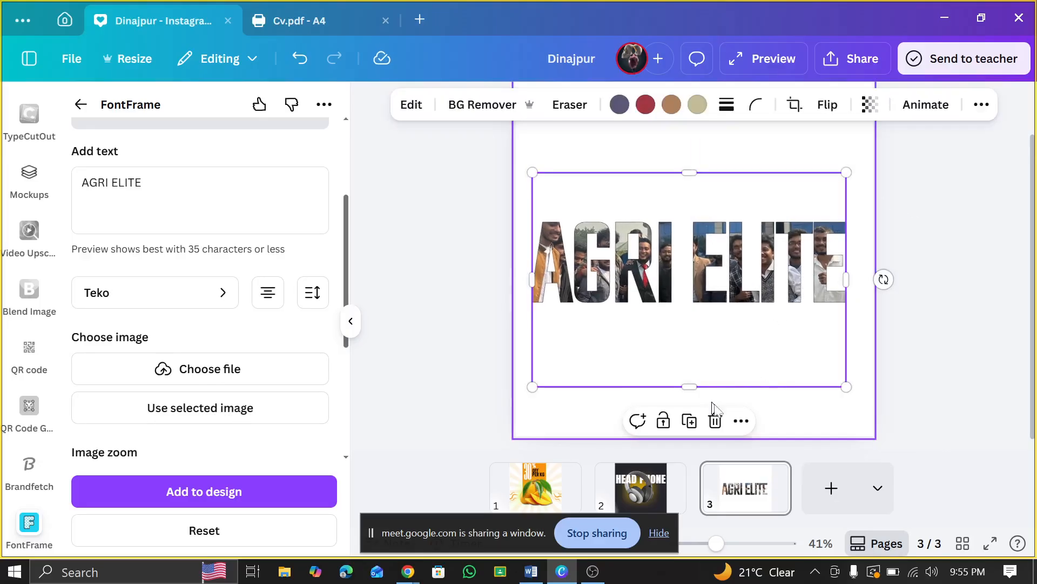
click(826, 487)
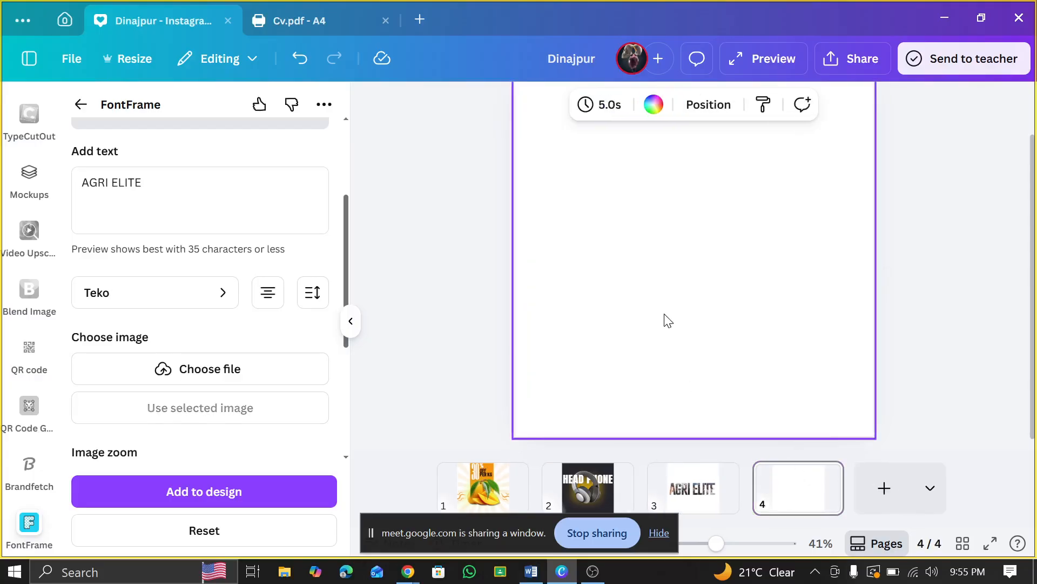
- From the Mockups app's recently used list, place the notebook-on-table mockup on page 4
click(30, 173)
scroll(27, 180, up, 3)
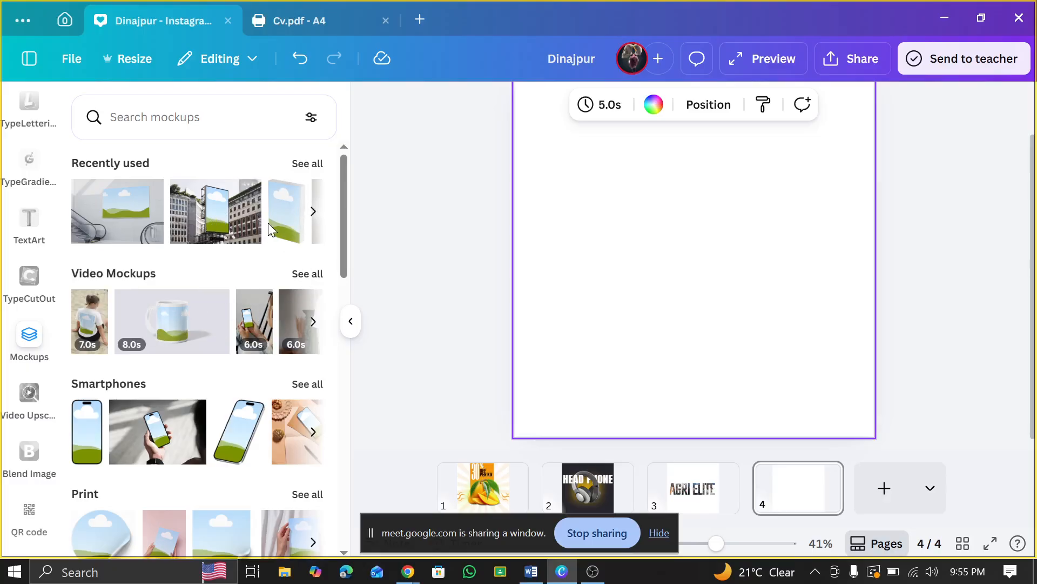
click(304, 168)
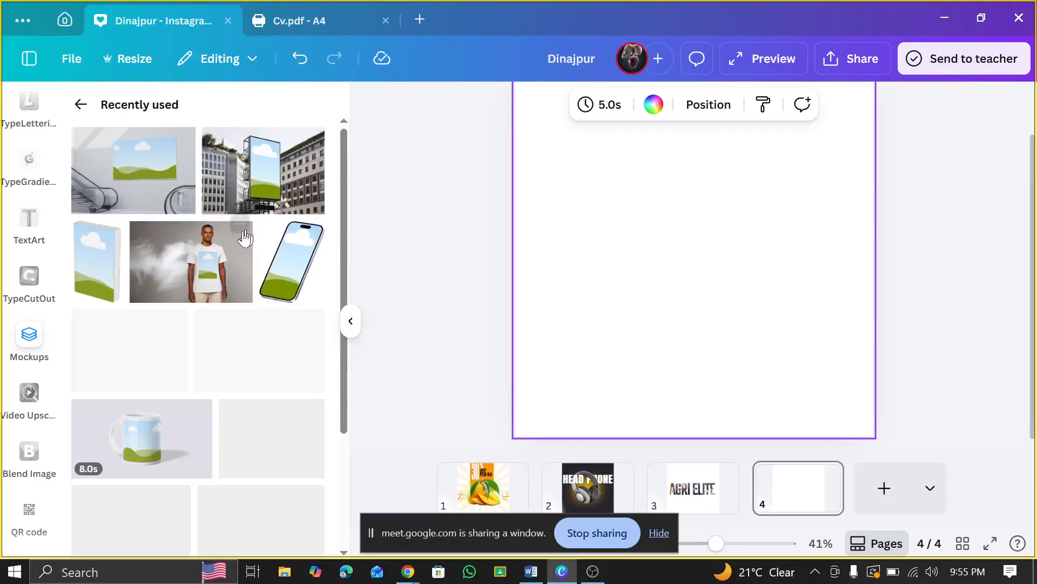
scroll(290, 263, down, 3)
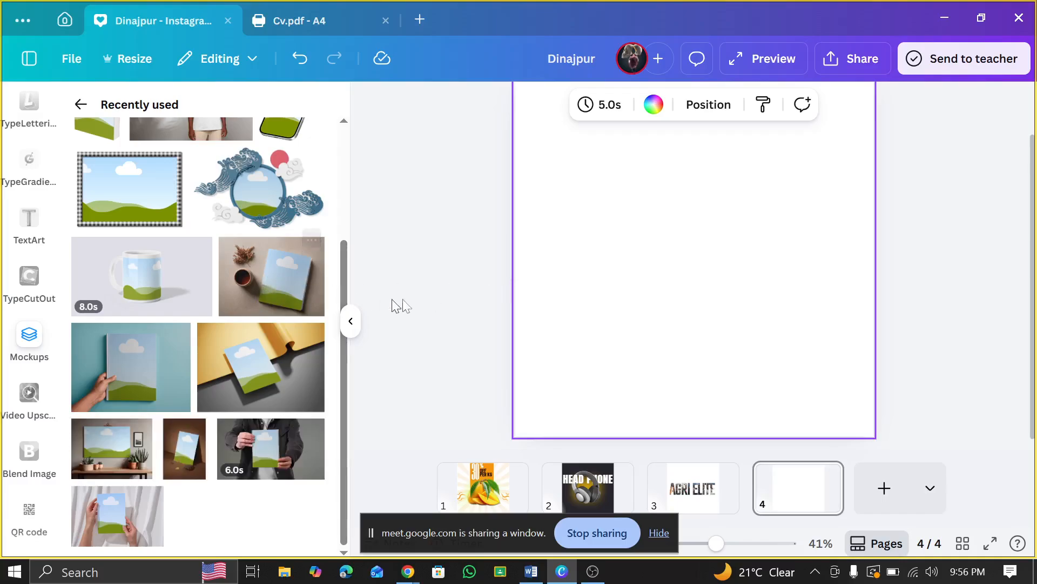
click(302, 277)
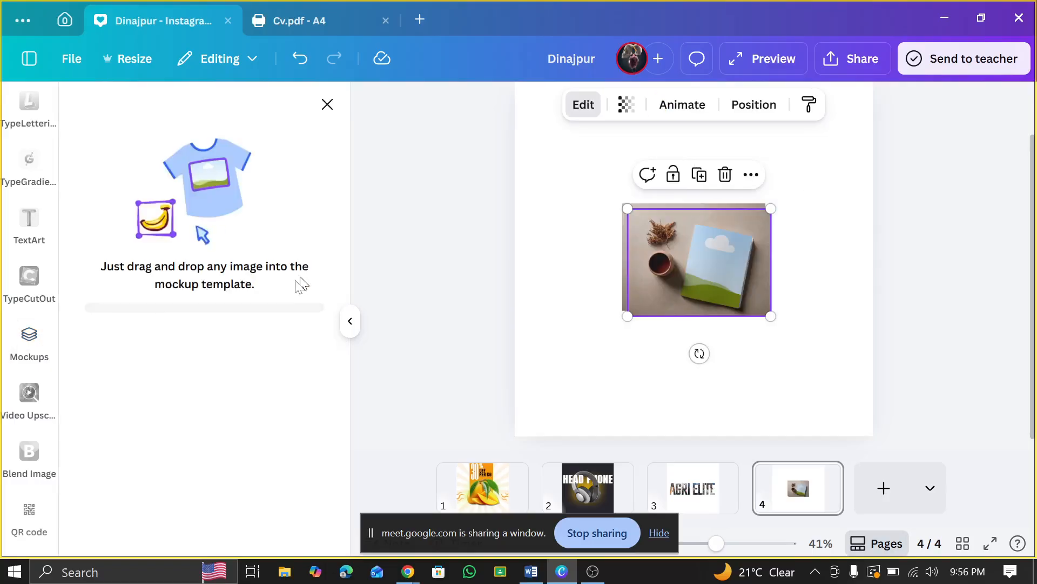
- Delete the duplicate notebook mockup and enlarge the remaining one to span page 4's width
click(724, 178)
click(705, 233)
drag(625, 202, 544, 144)
right_click(607, 220)
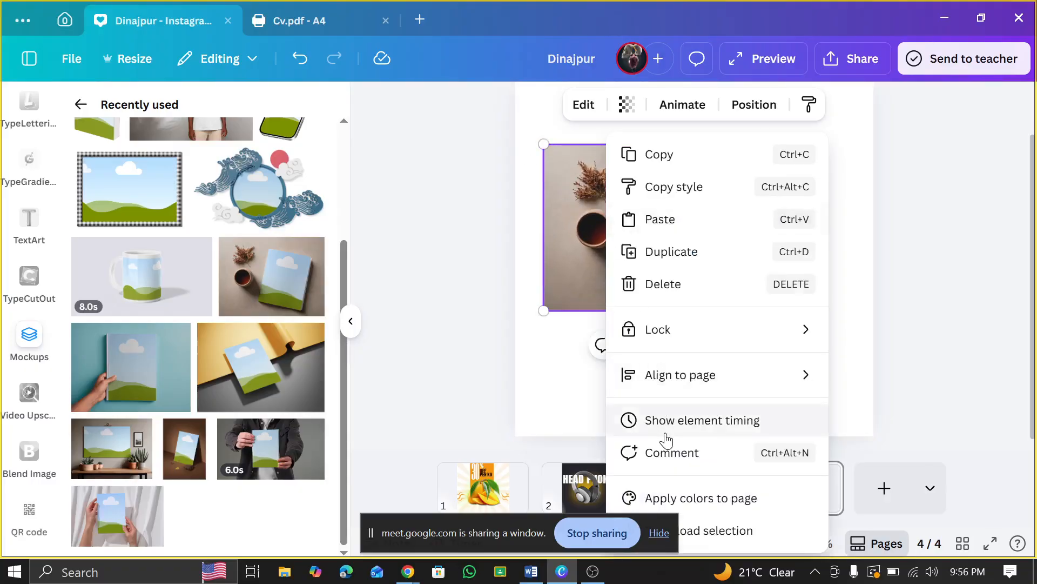
key(Escape)
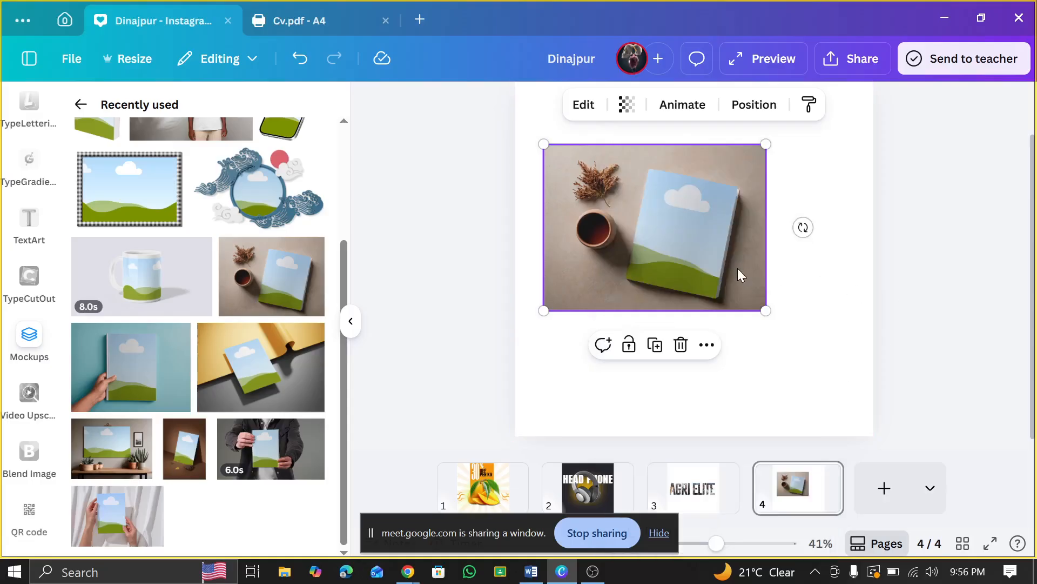
drag(766, 309, 868, 387)
drag(812, 320, 784, 302)
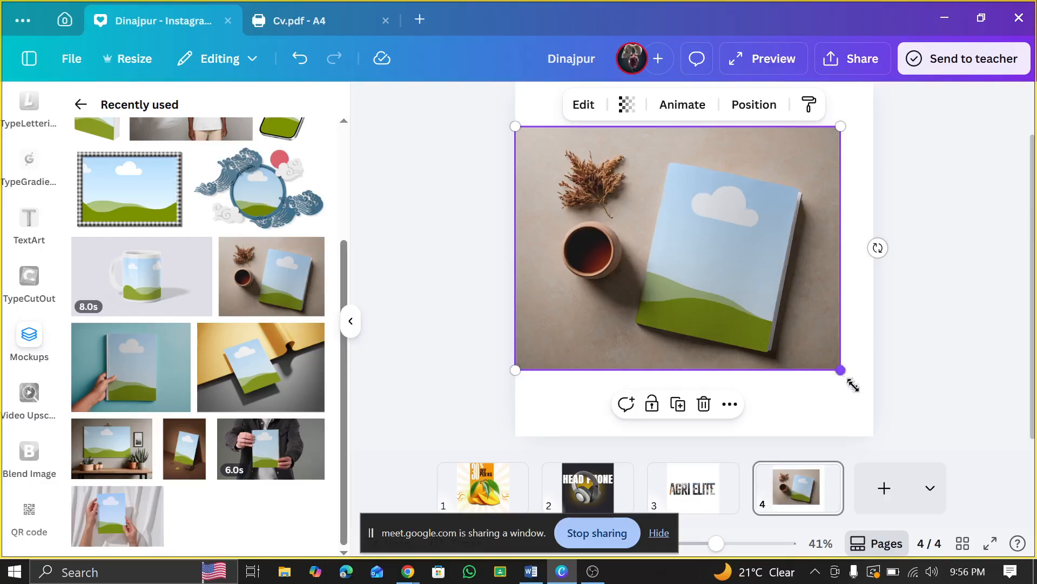
drag(853, 385, 872, 397)
click(910, 278)
- Show the uploaded images in the sidebar
scroll(22, 295, up, 4)
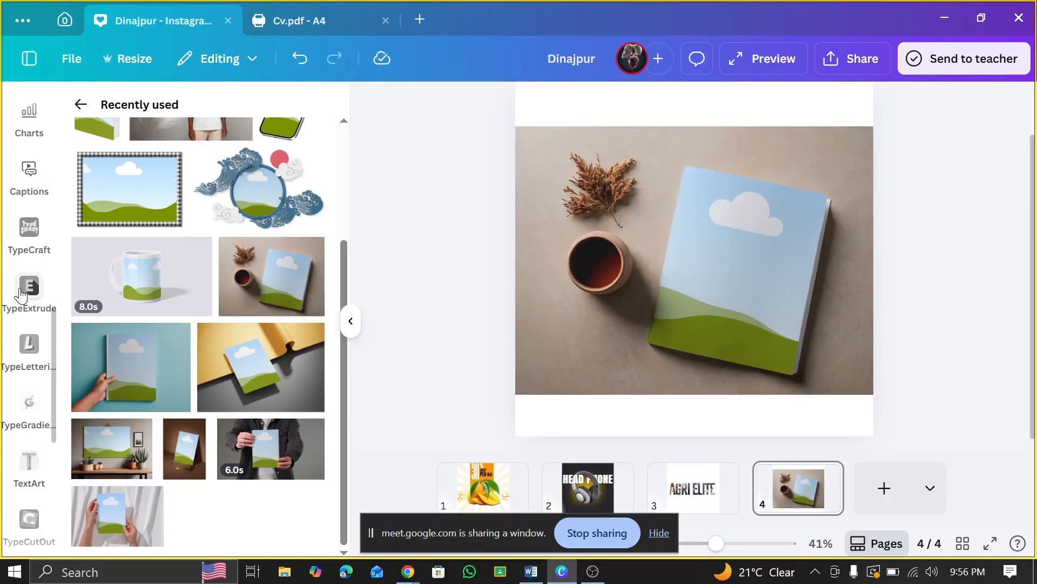
scroll(22, 296, up, 10)
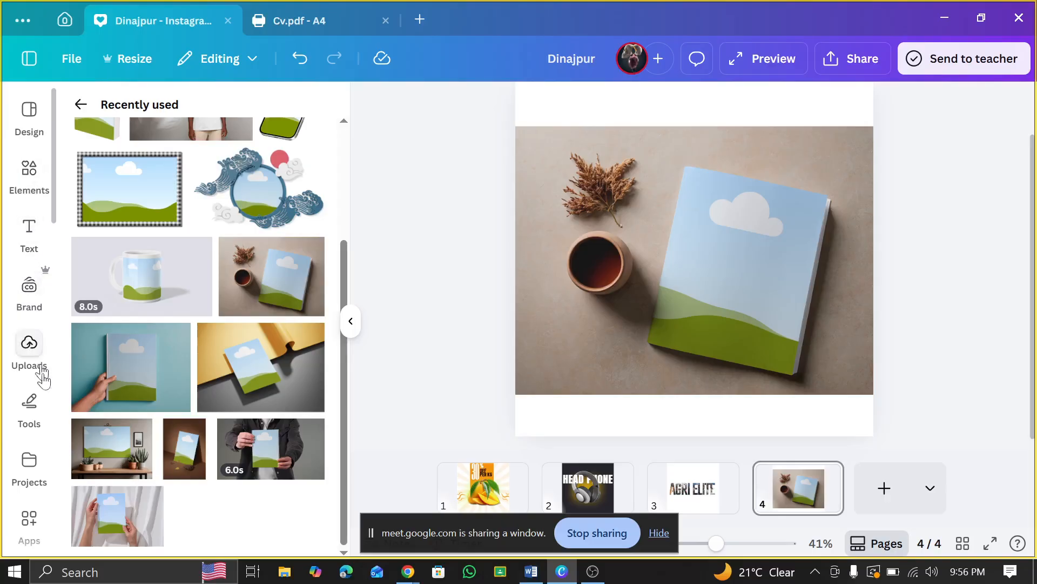
scroll(28, 432, down, 5)
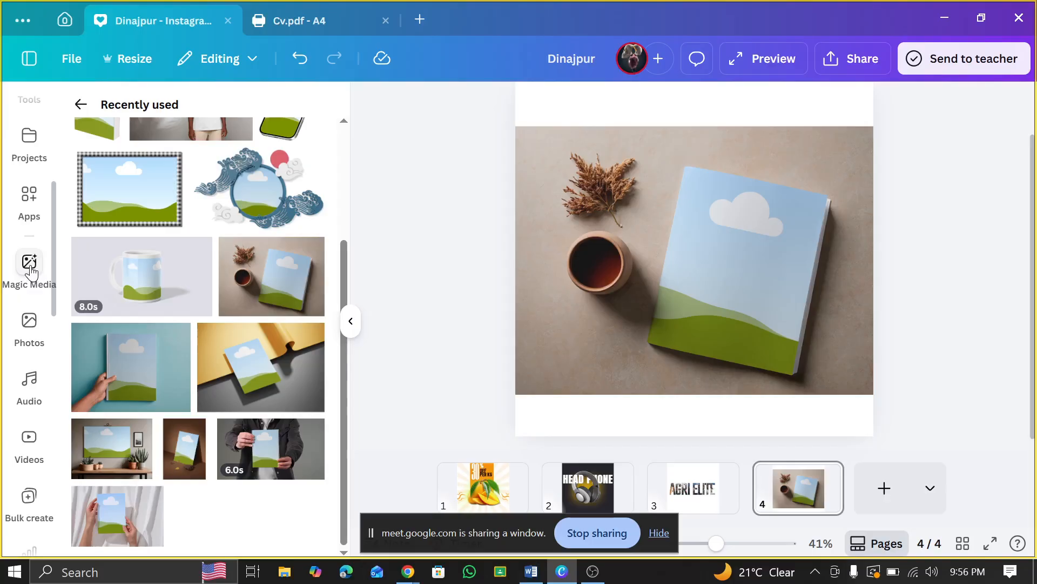
scroll(30, 262, up, 3)
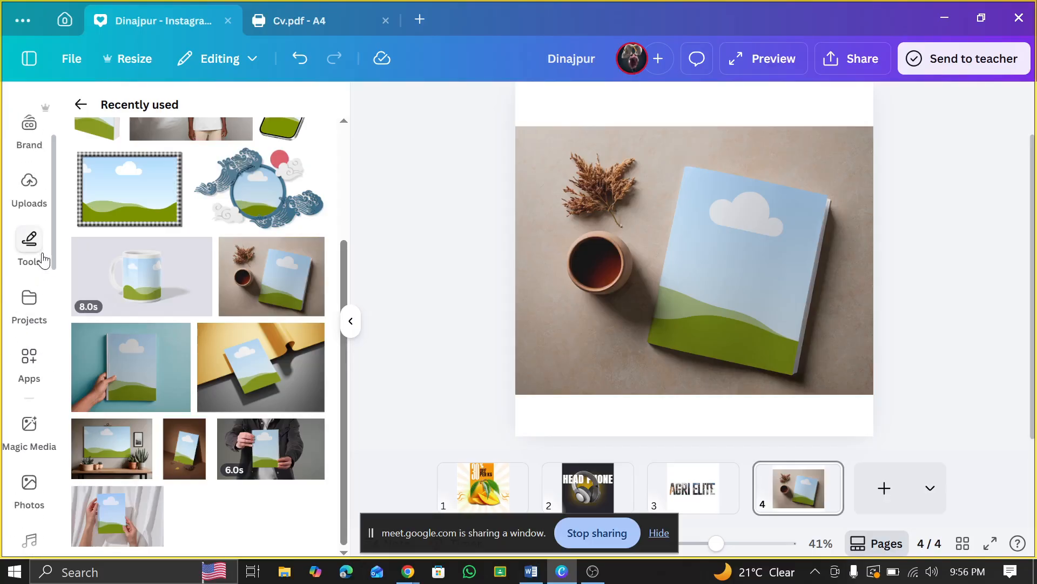
click(17, 207)
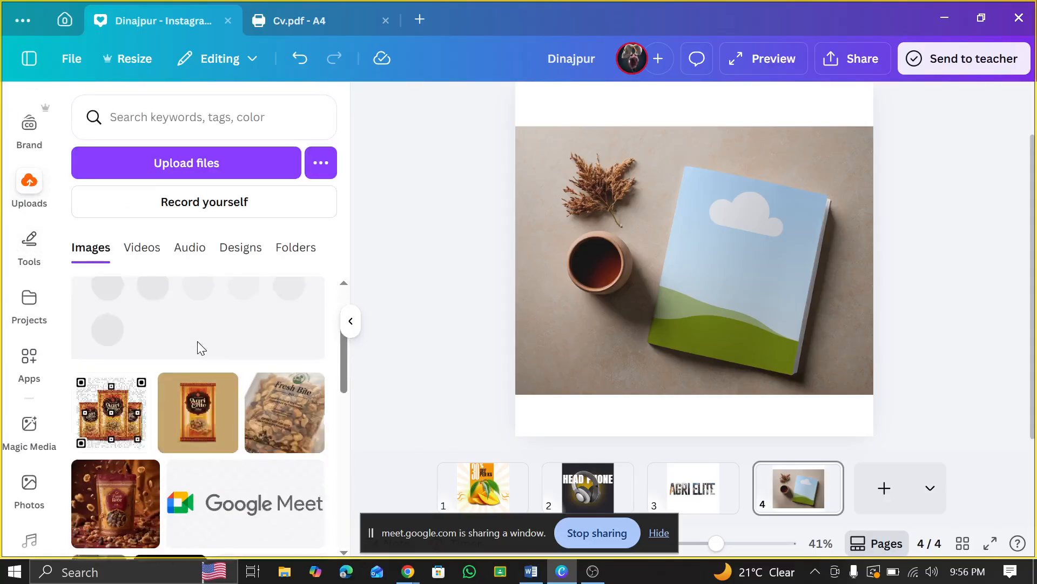
- Put the Agri Elite logo on the notebook cover, replacing the first-placed Fresh Bite image
scroll(200, 350, down, 1)
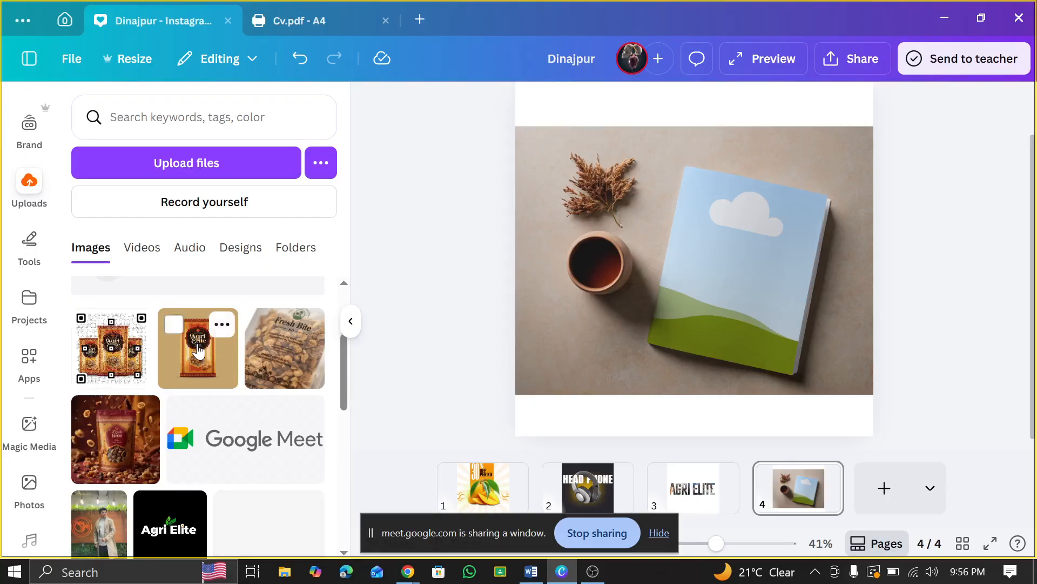
click(128, 413)
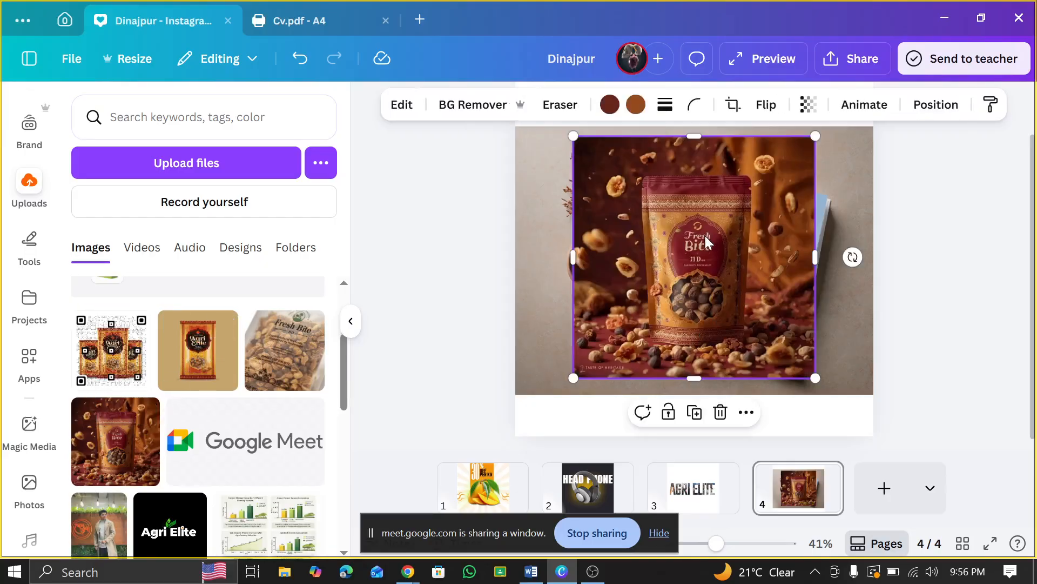
drag(705, 234, 753, 196)
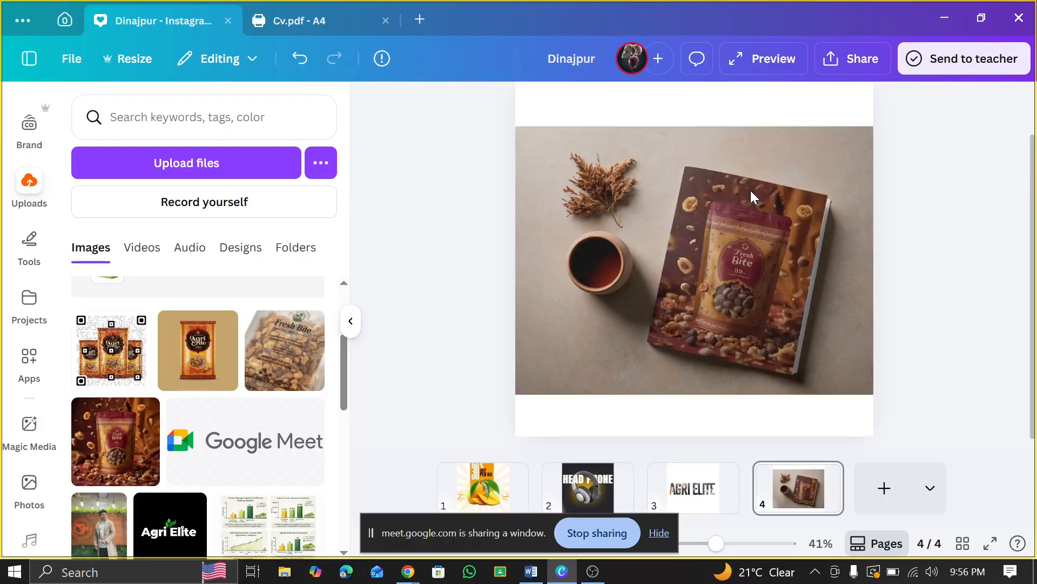
scroll(29, 325, down, 5)
scroll(146, 498, down, 5)
scroll(161, 450, up, 3)
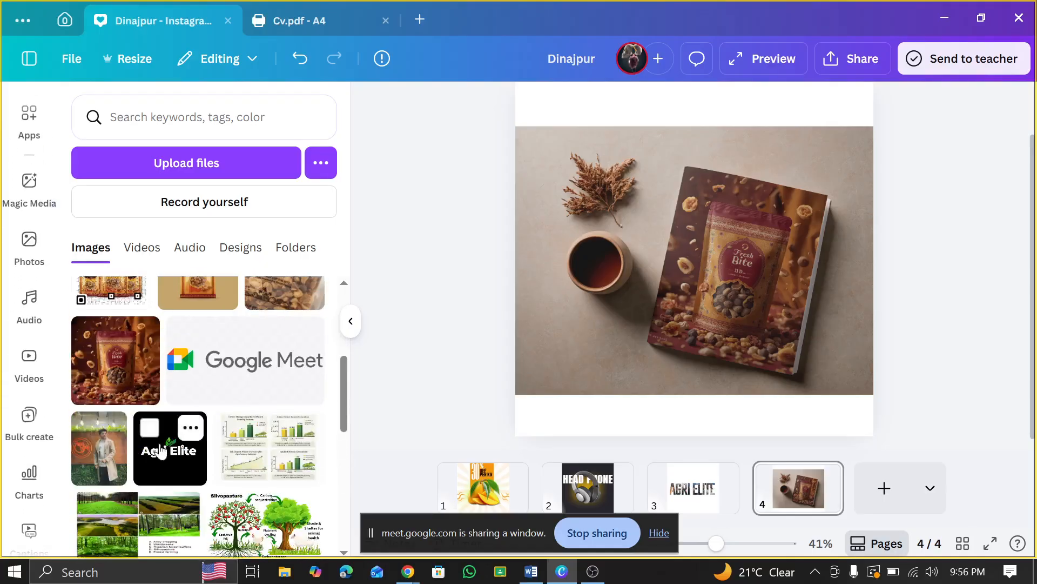
drag(164, 493, 799, 250)
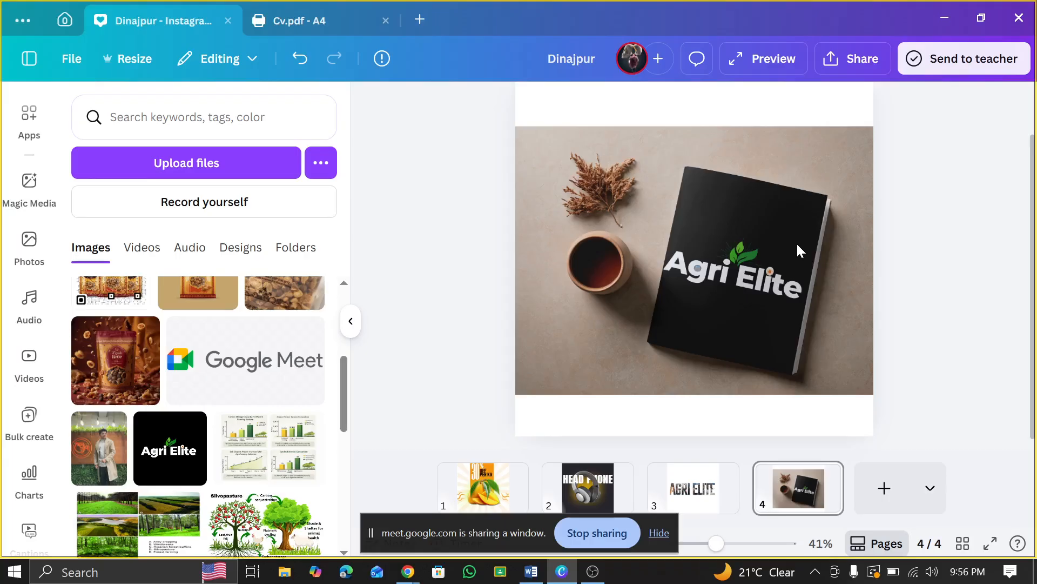
- Adjust the cover logo's crop so the whole logo shows
click(733, 293)
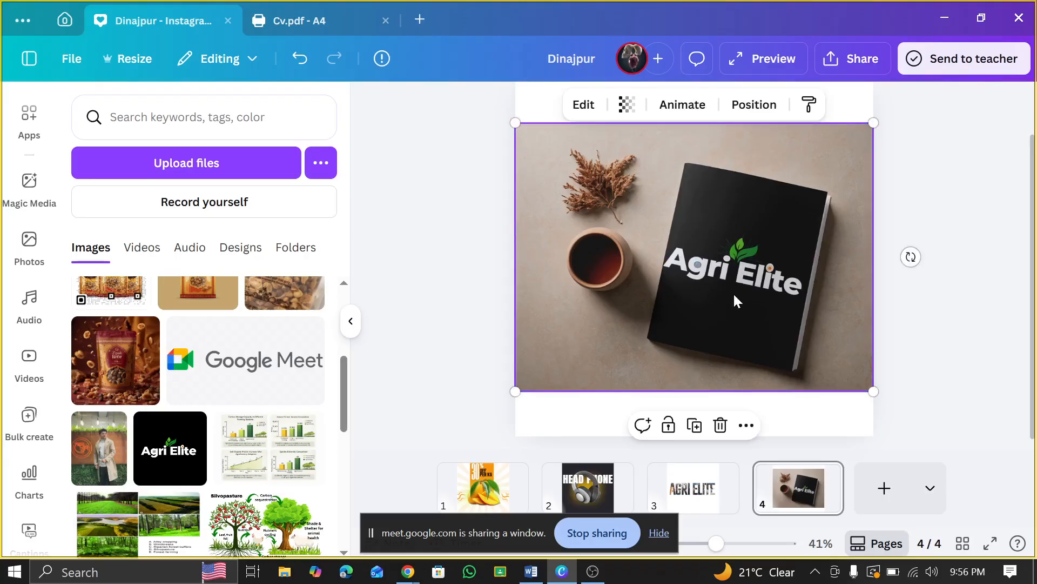
click(733, 292)
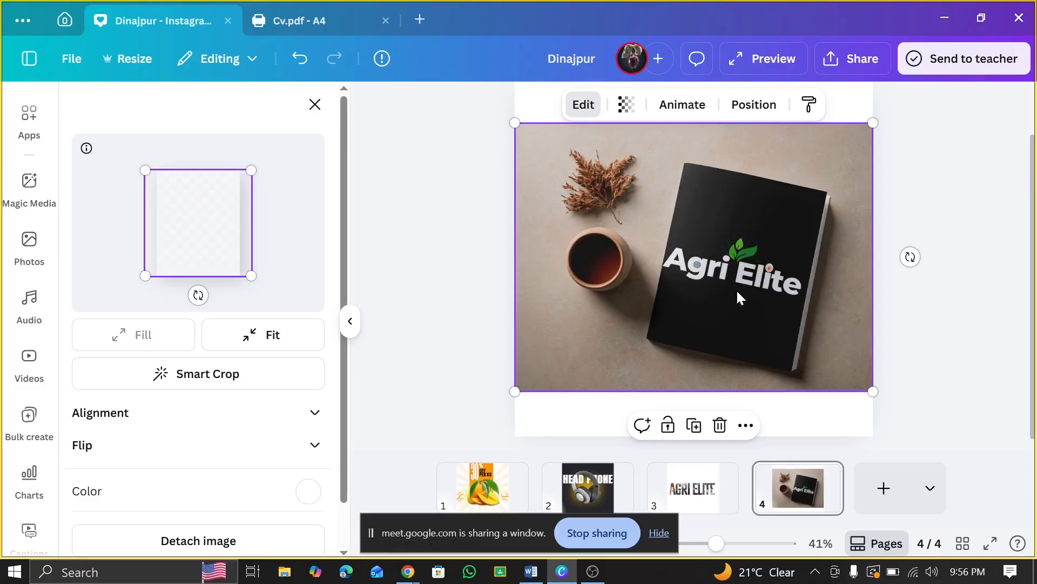
drag(164, 224, 181, 222)
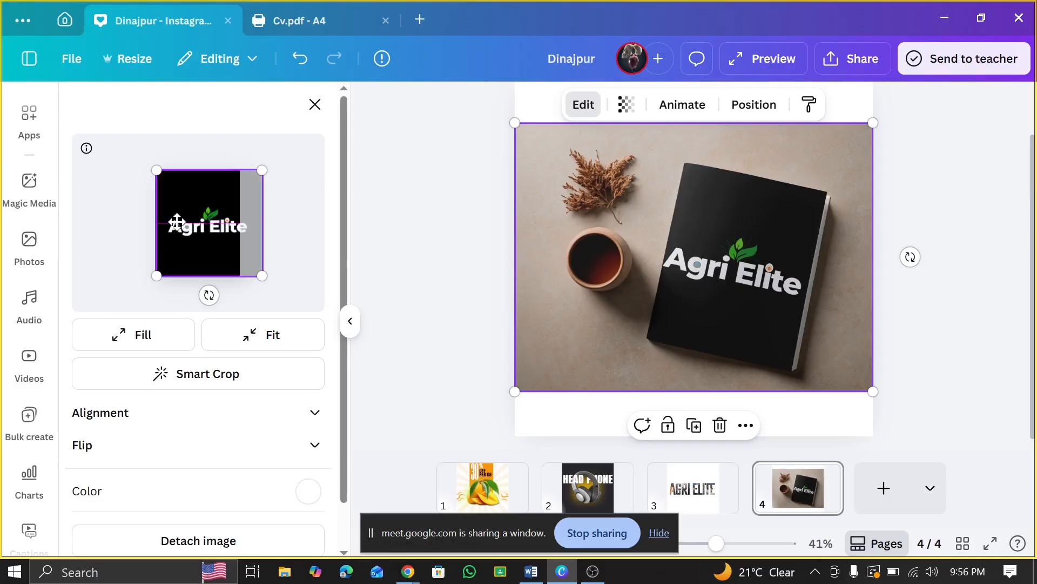
drag(251, 269, 241, 265)
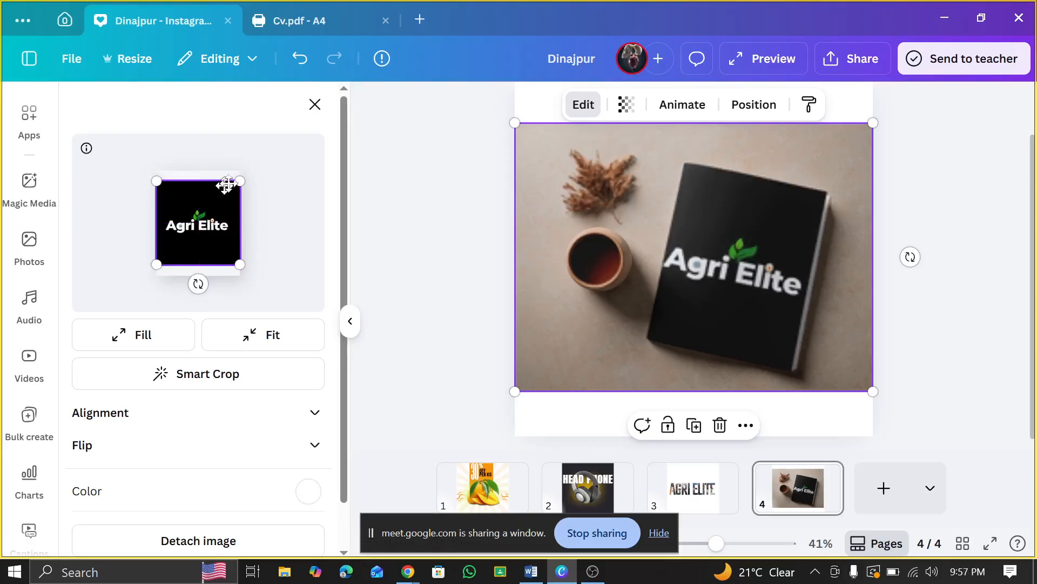
drag(240, 181, 220, 188)
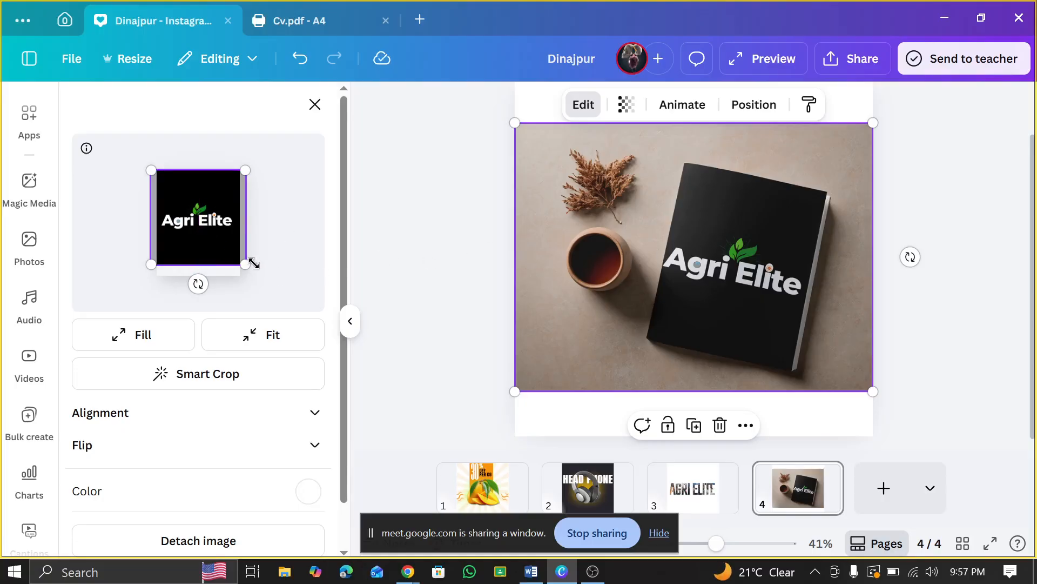
mouse_move(254, 263)
mouse_down()
mouse_move(252, 279)
mouse_move(234, 255)
mouse_move(255, 282)
mouse_up()
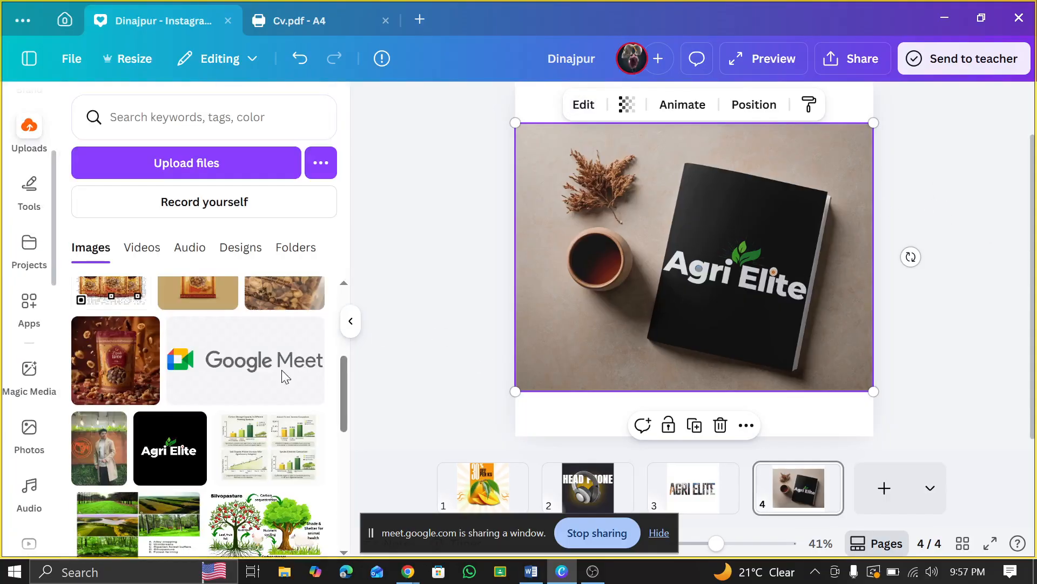
- Add a new blank page 5 after the notebook mockup page
scroll(38, 389, down, 6)
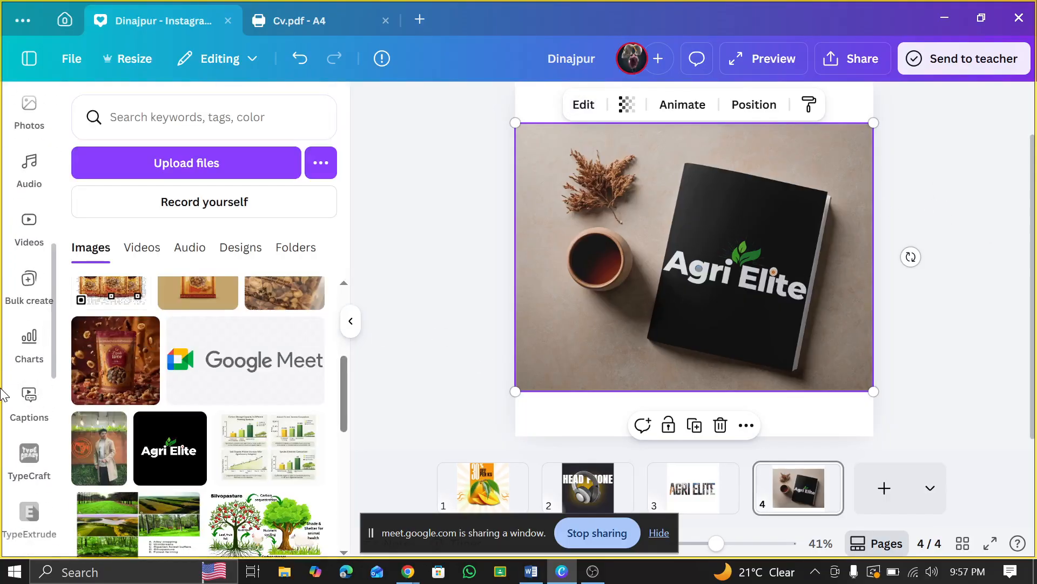
scroll(6, 405, down, 8)
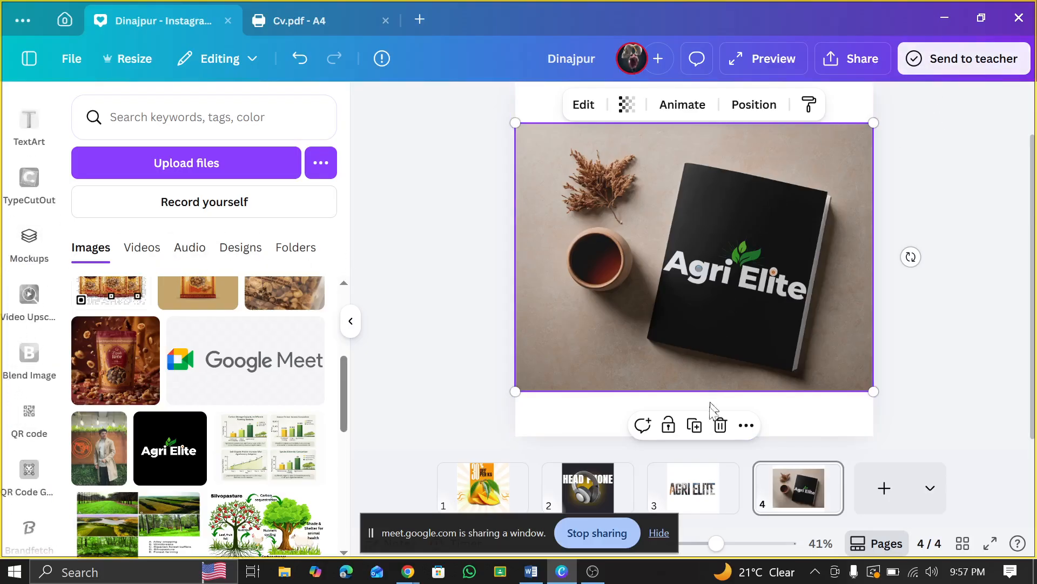
click(878, 489)
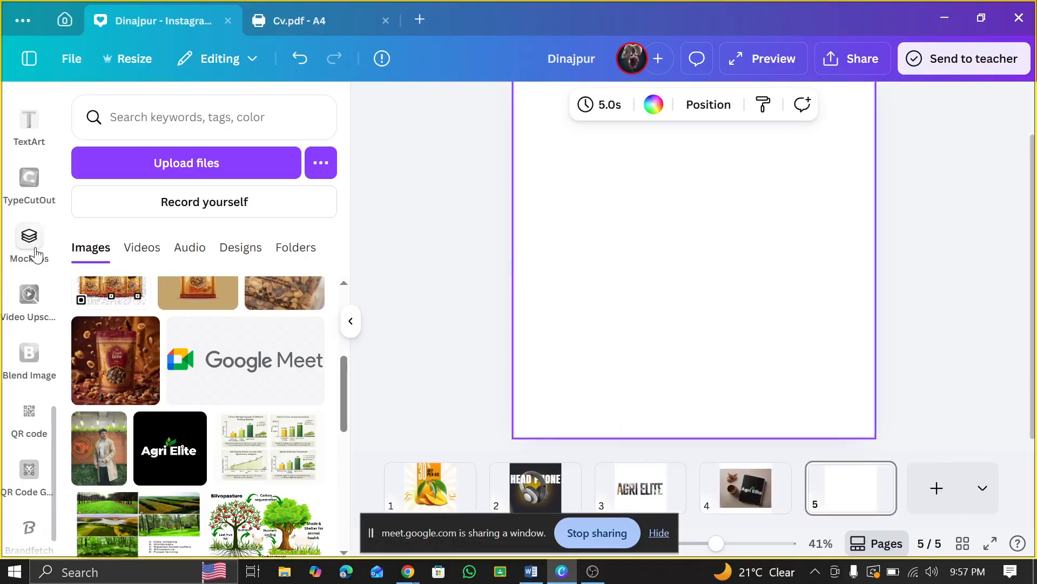
scroll(36, 254, up, 4)
scroll(31, 287, up, 10)
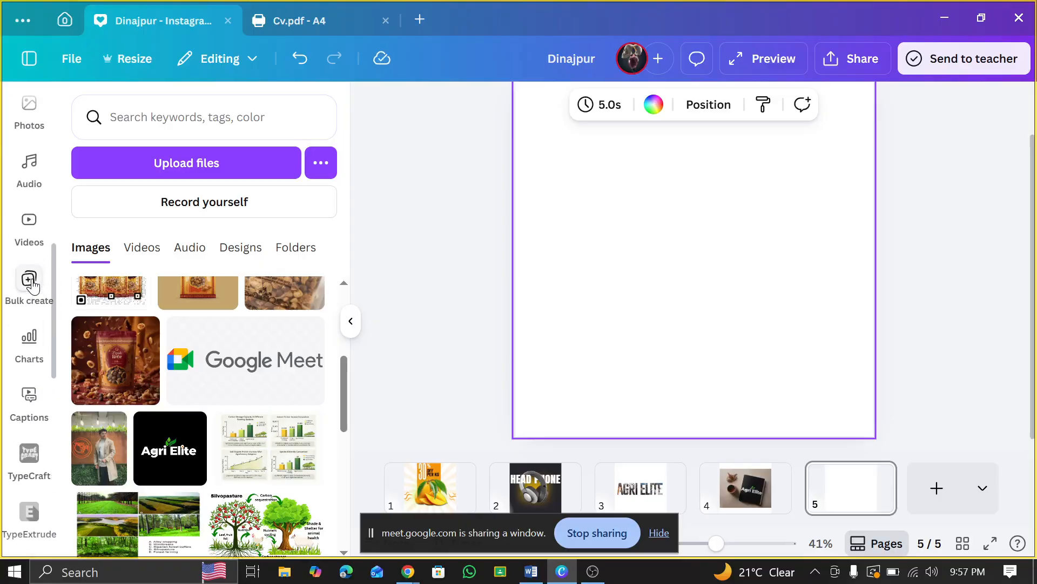
scroll(32, 271, up, 3)
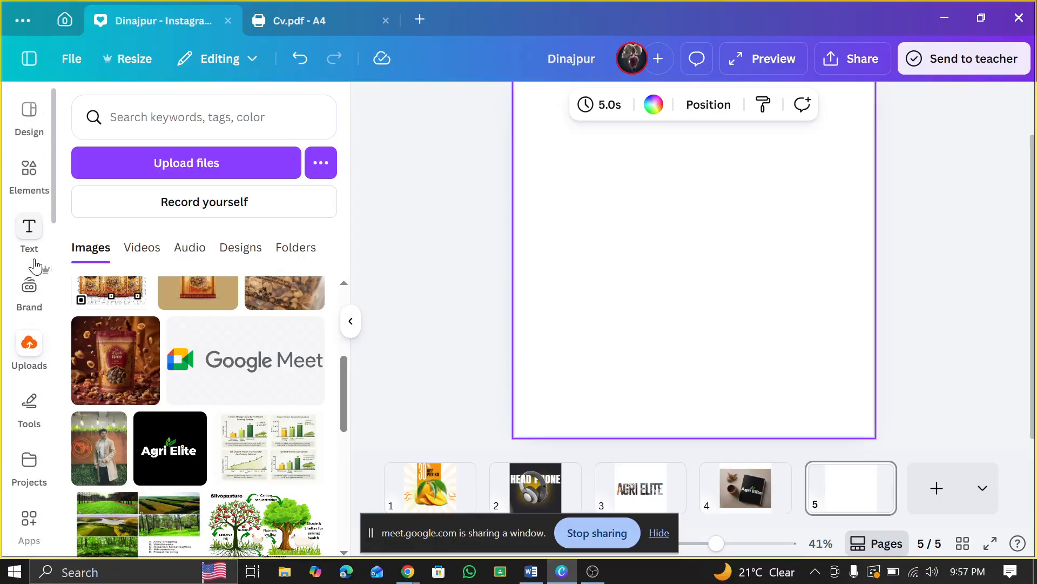
scroll(32, 267, down, 15)
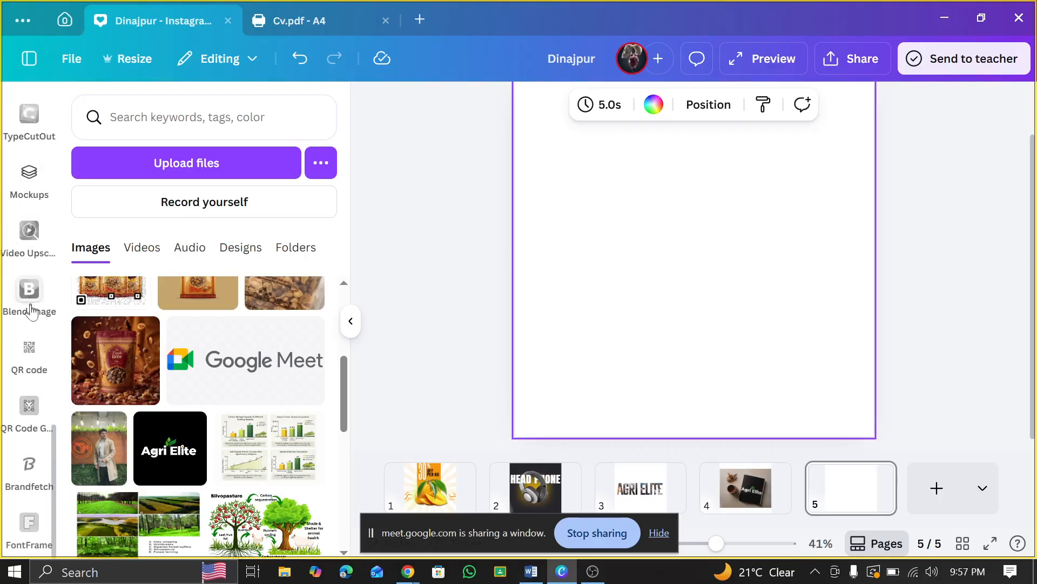
click(31, 187)
- From all Video Mockups, add the hand-holding-phone-at-a-table mockup to page 5
scroll(138, 271, up, 3)
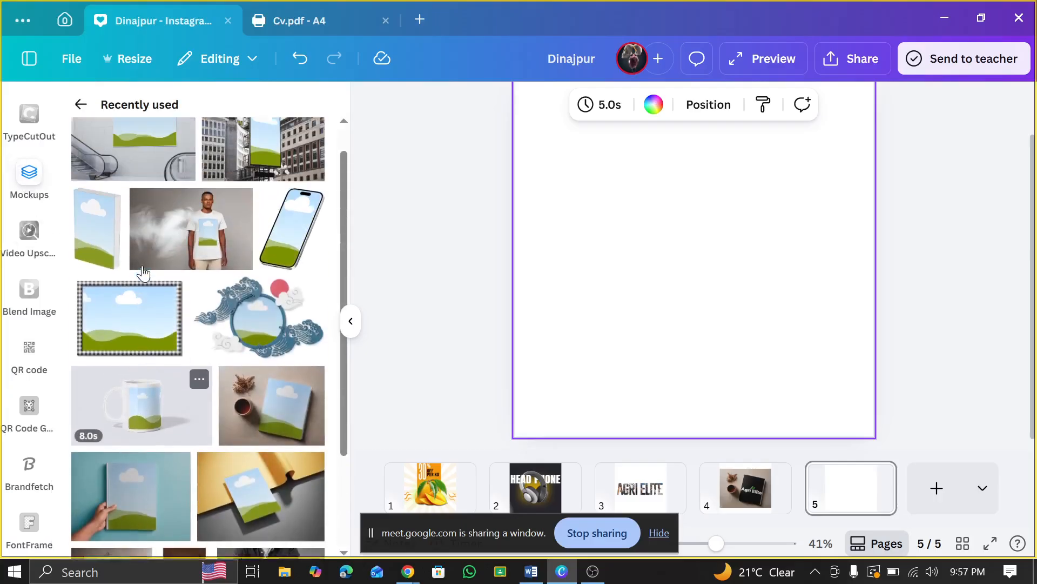
click(81, 104)
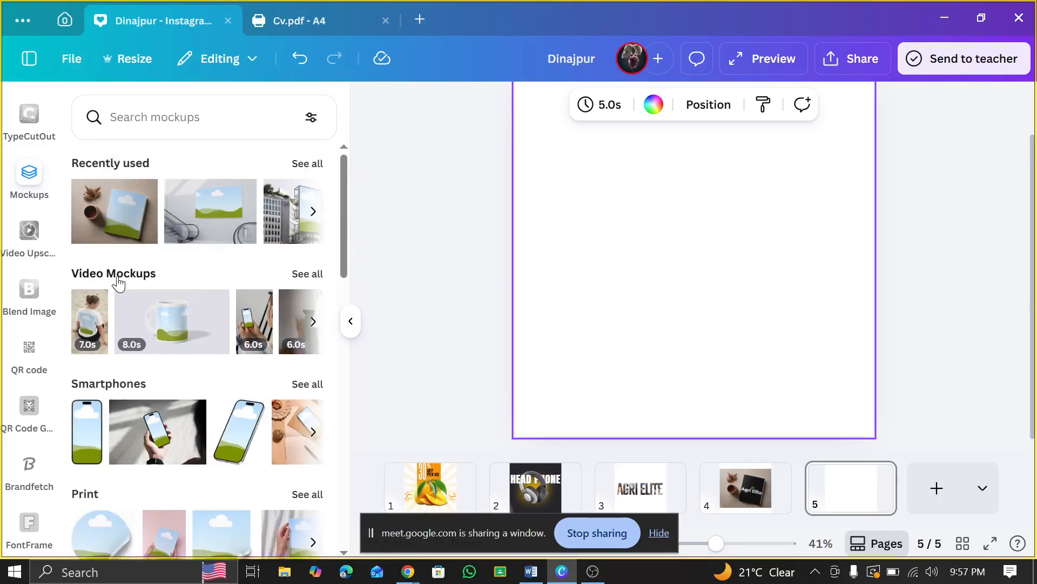
click(292, 276)
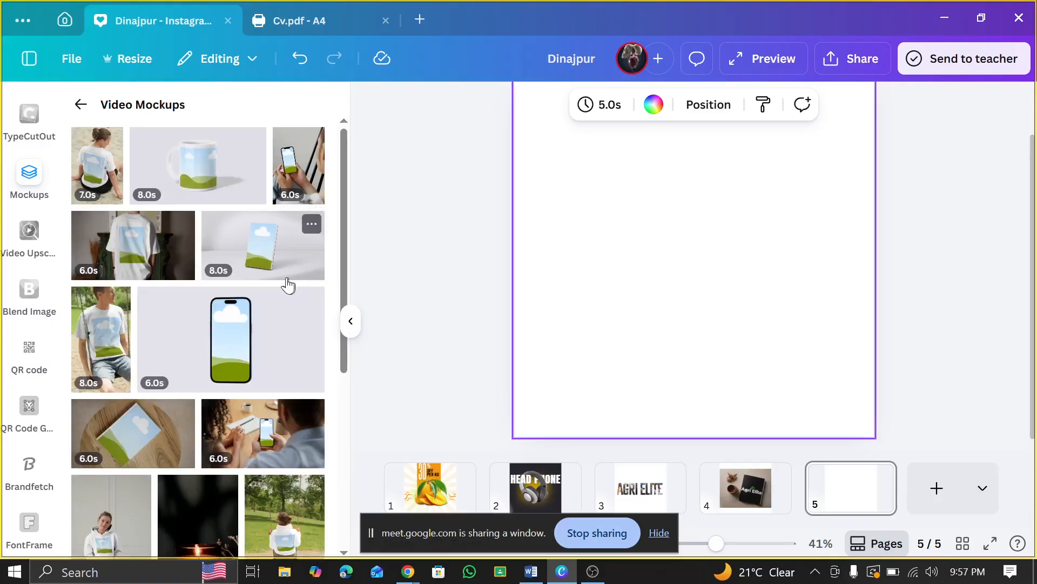
scroll(286, 286, down, 2)
scroll(286, 285, down, 4)
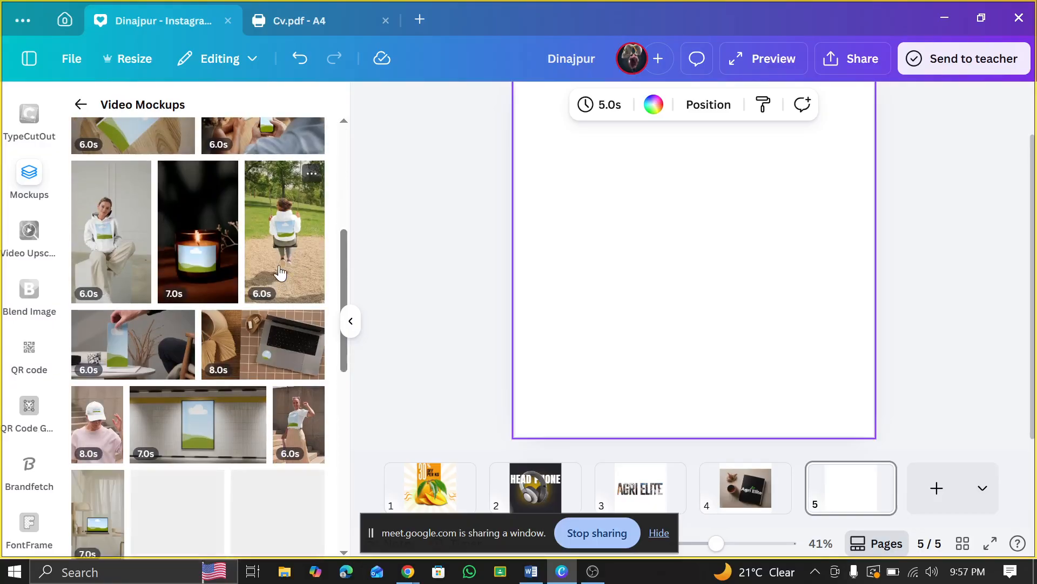
scroll(275, 276, down, 3)
scroll(278, 254, up, 3)
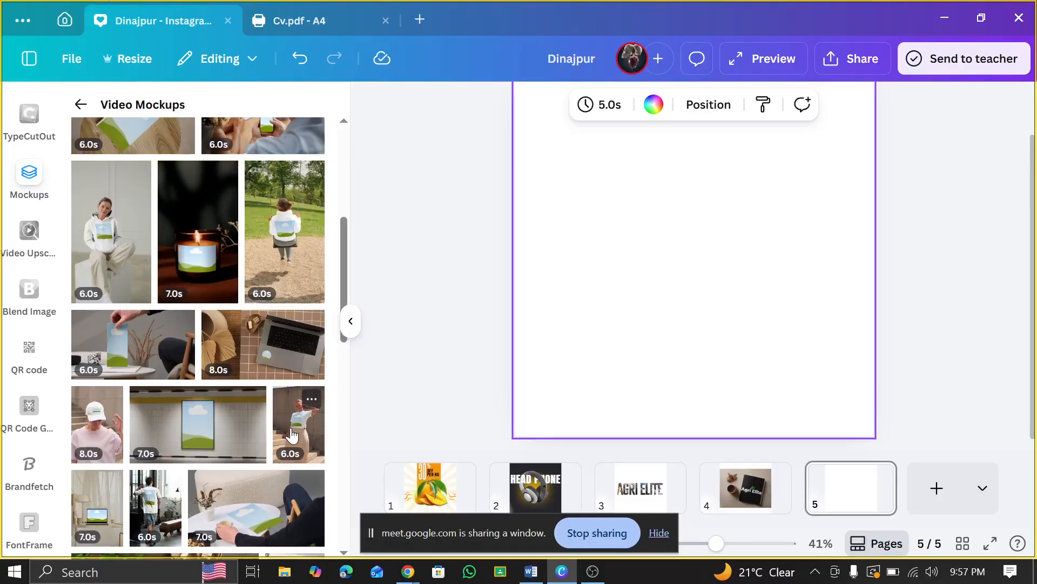
scroll(289, 432, down, 4)
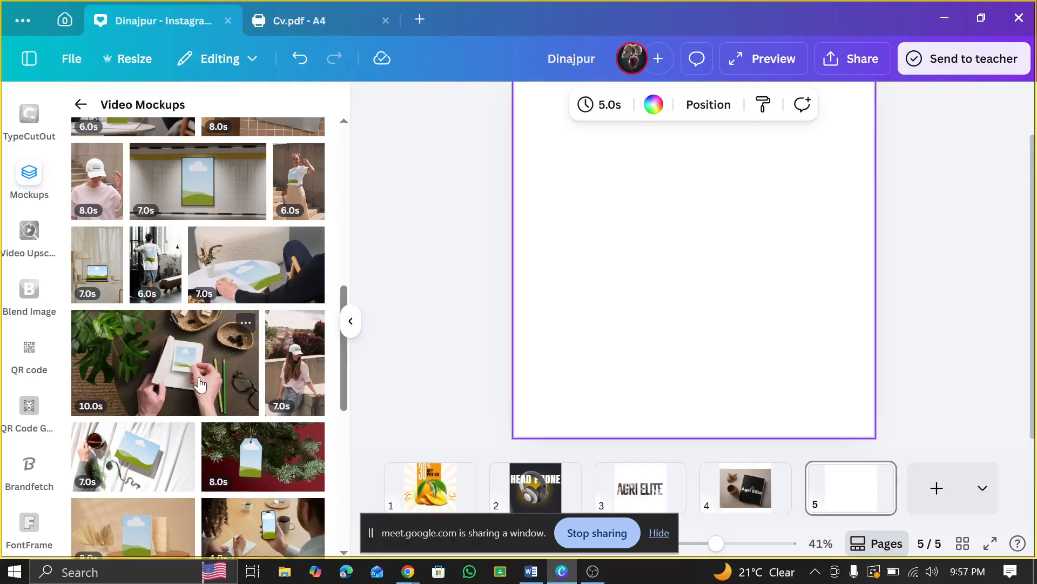
scroll(200, 384, down, 2)
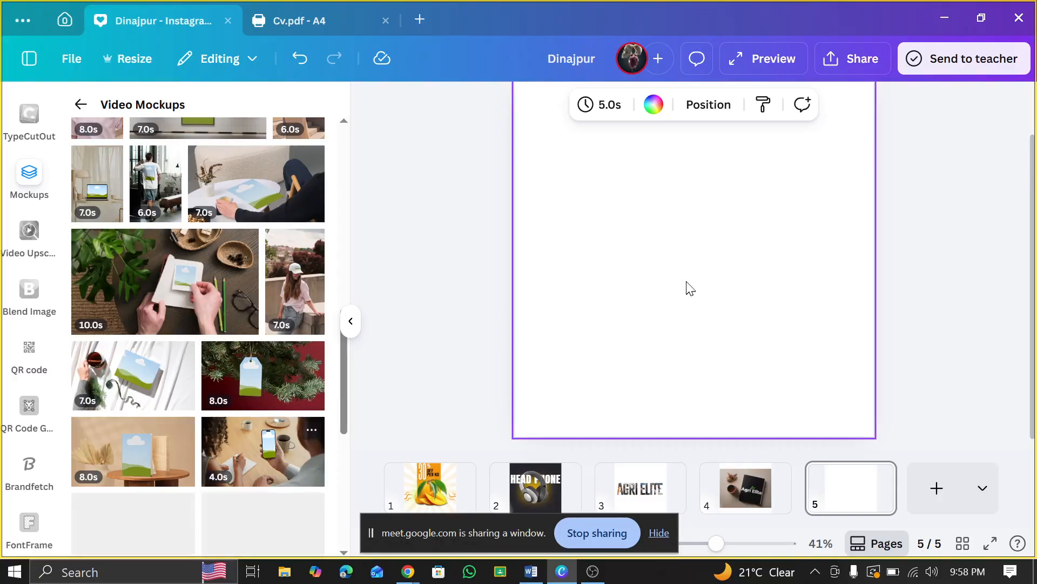
scroll(223, 464, down, 2)
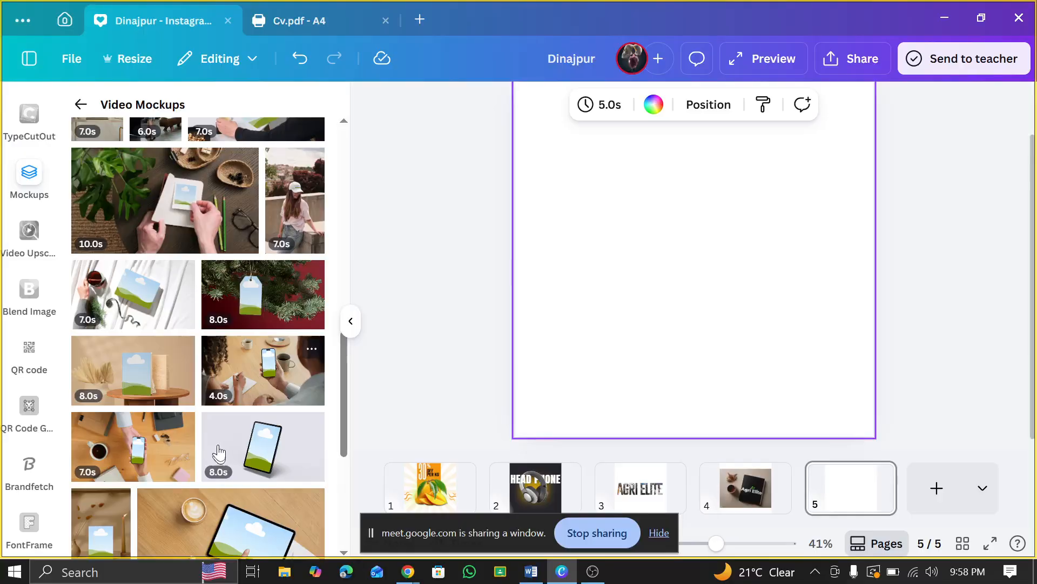
click(271, 376)
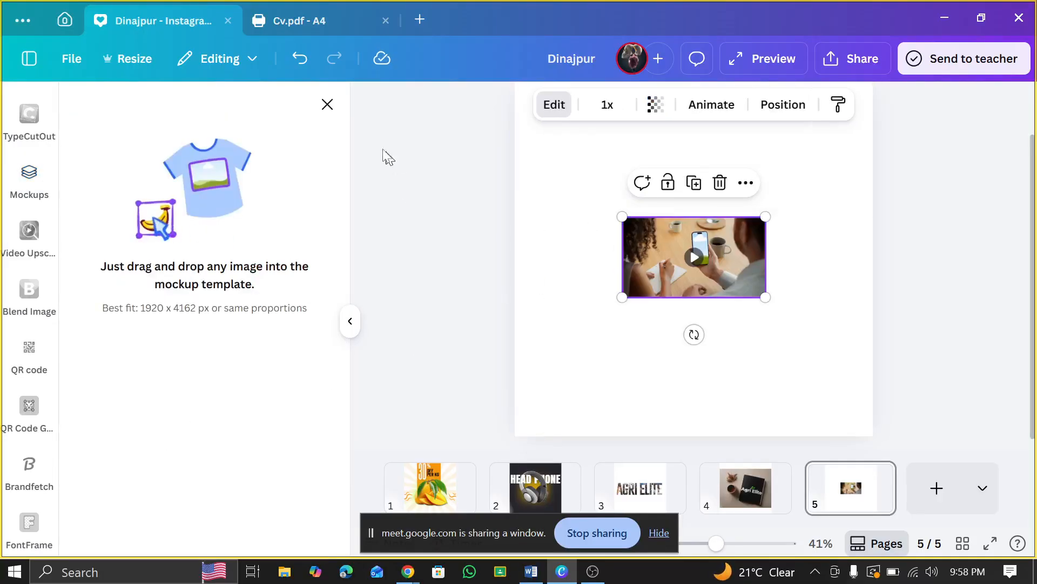
- Enlarge the phone video mockup so it fills the page width
click(327, 105)
drag(621, 216, 527, 163)
drag(767, 297, 841, 403)
drag(528, 158, 516, 156)
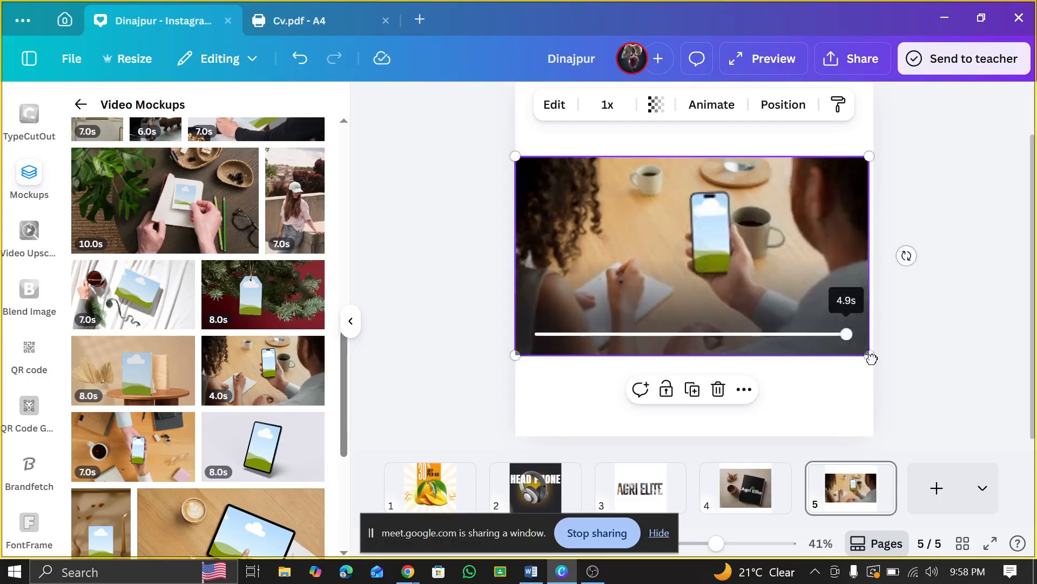
- Drop the Delicious burger poster from Uploads onto the phone screen
scroll(32, 179, up, 10)
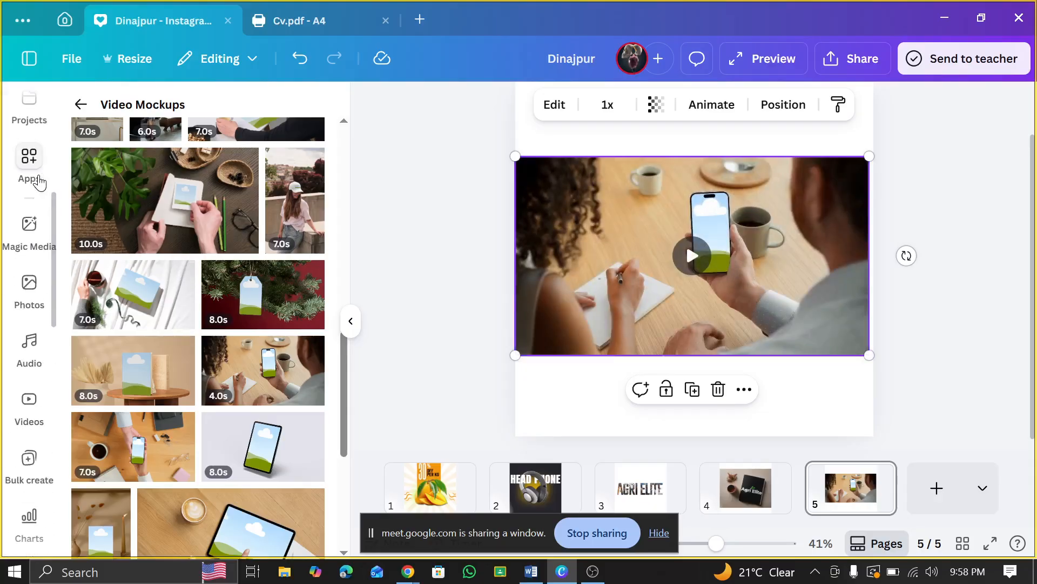
scroll(20, 264, up, 4)
click(23, 250)
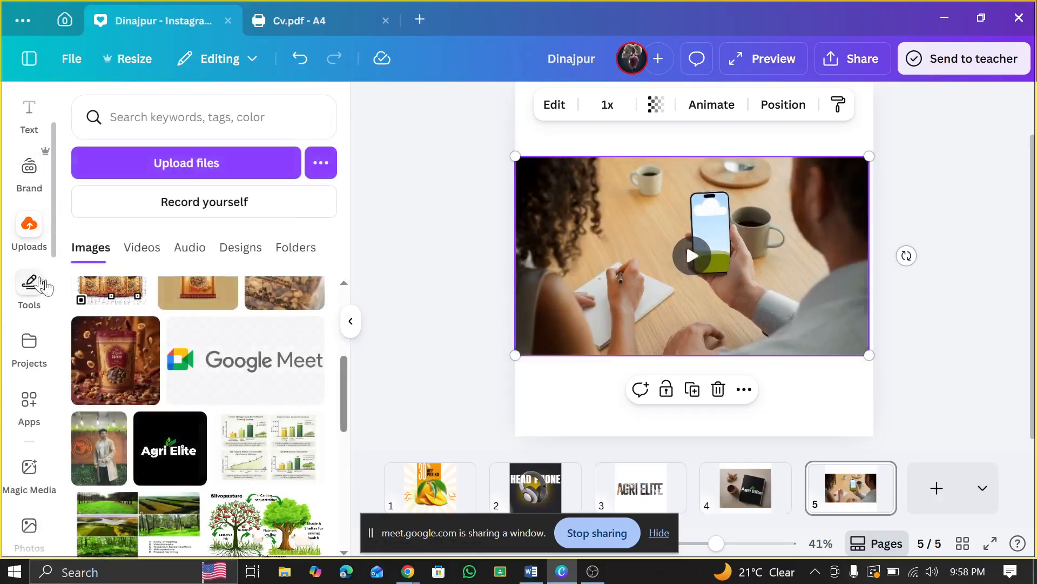
scroll(109, 367, down, 5)
scroll(109, 367, down, 10)
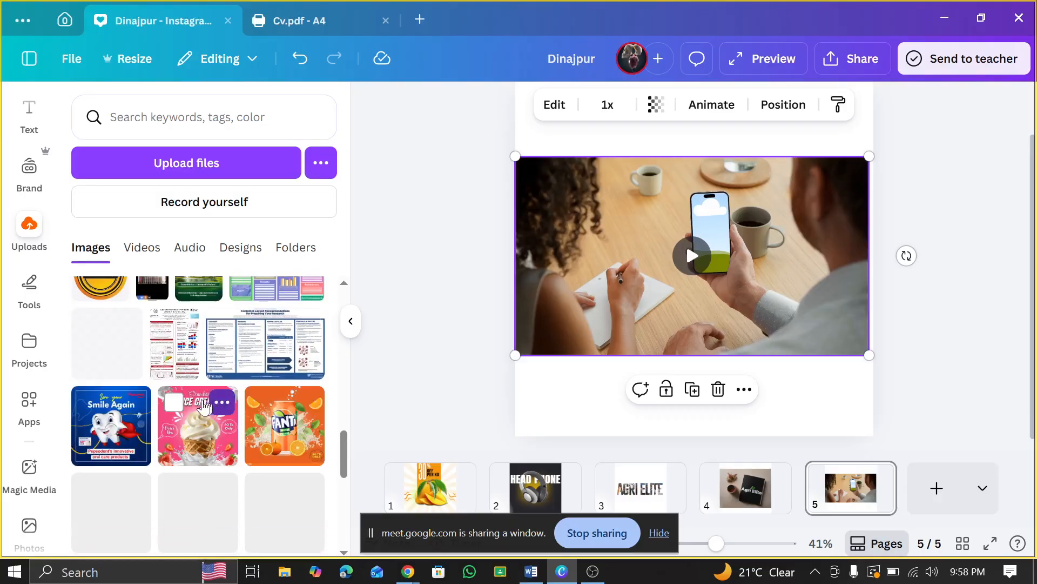
scroll(243, 422, down, 2)
click(269, 439)
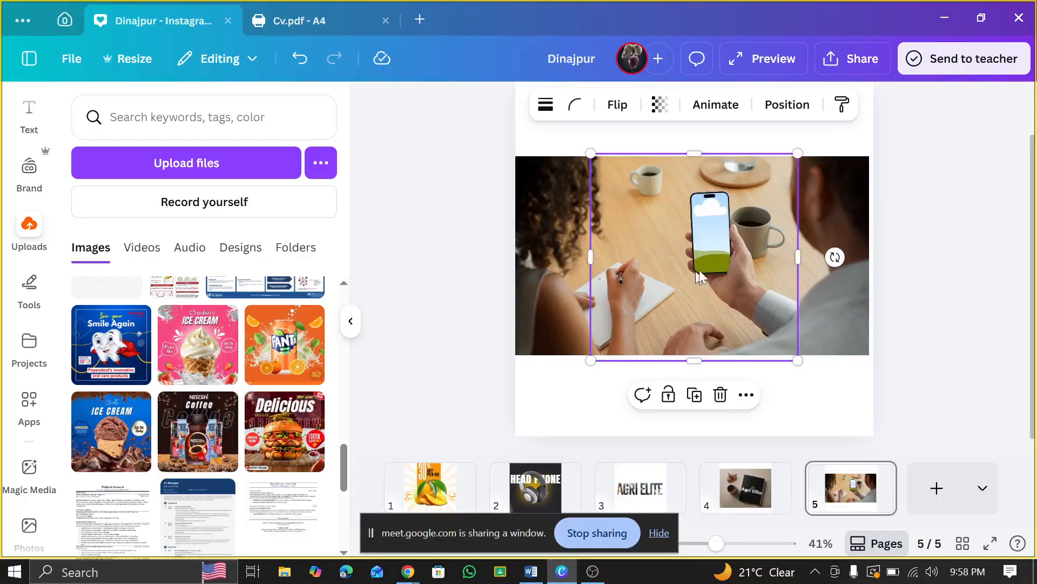
drag(761, 265, 769, 239)
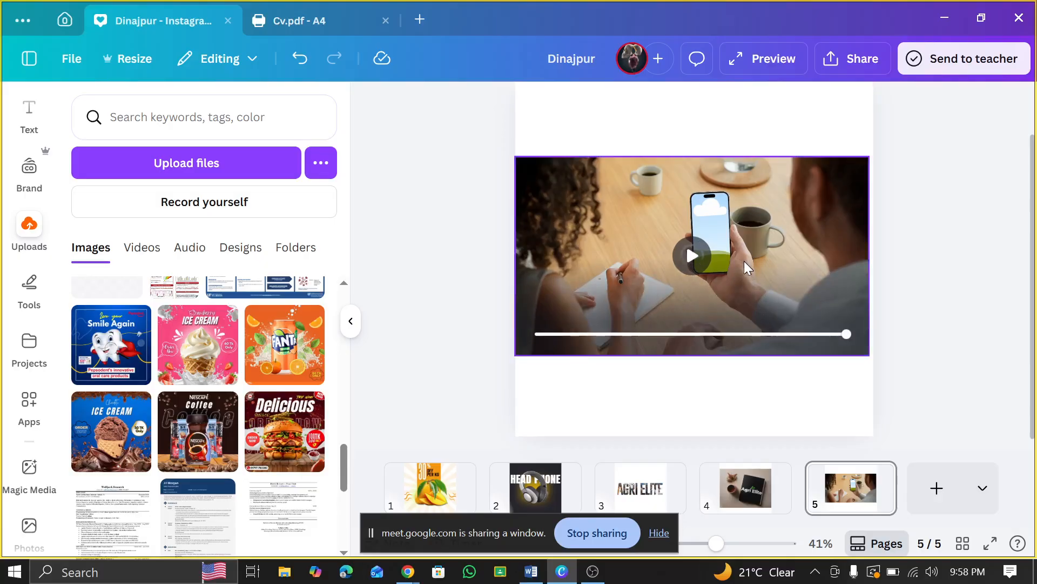
- Rewind the phone mockup video to its start
drag(846, 333, 527, 366)
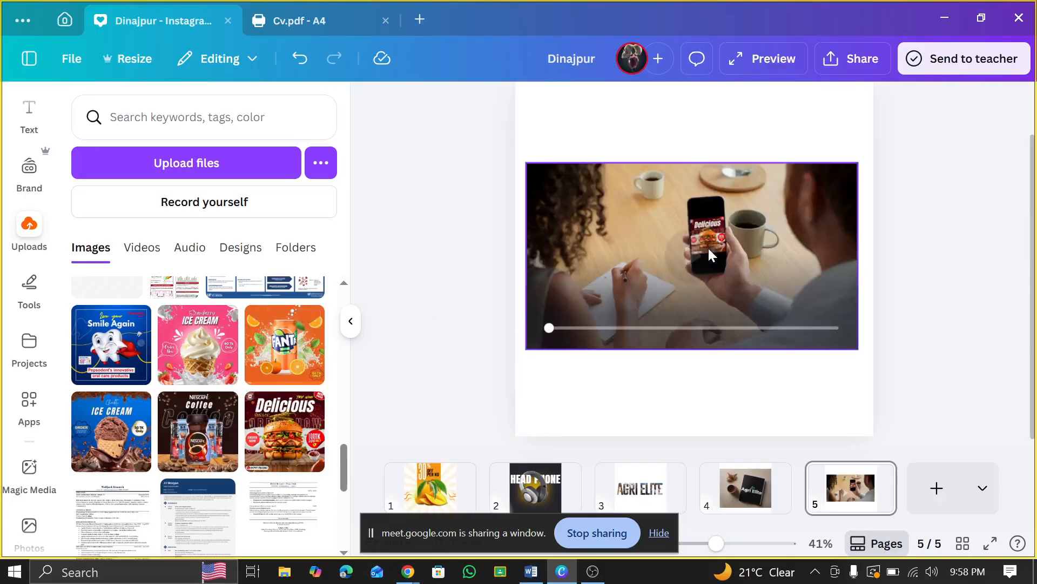
scroll(724, 264, up, 5)
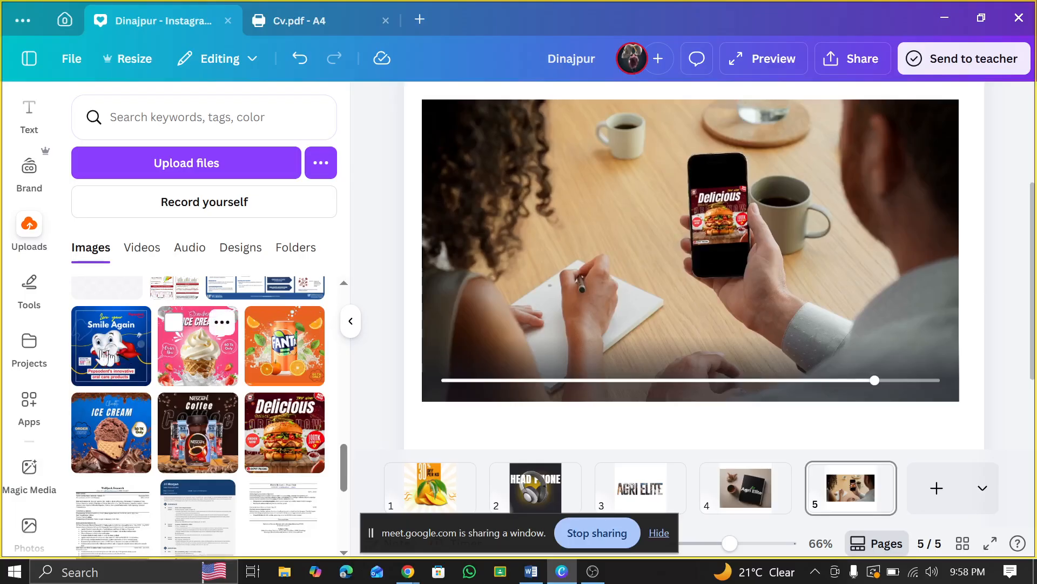
scroll(200, 389, up, 3)
scroll(33, 395, down, 5)
scroll(29, 319, down, 9)
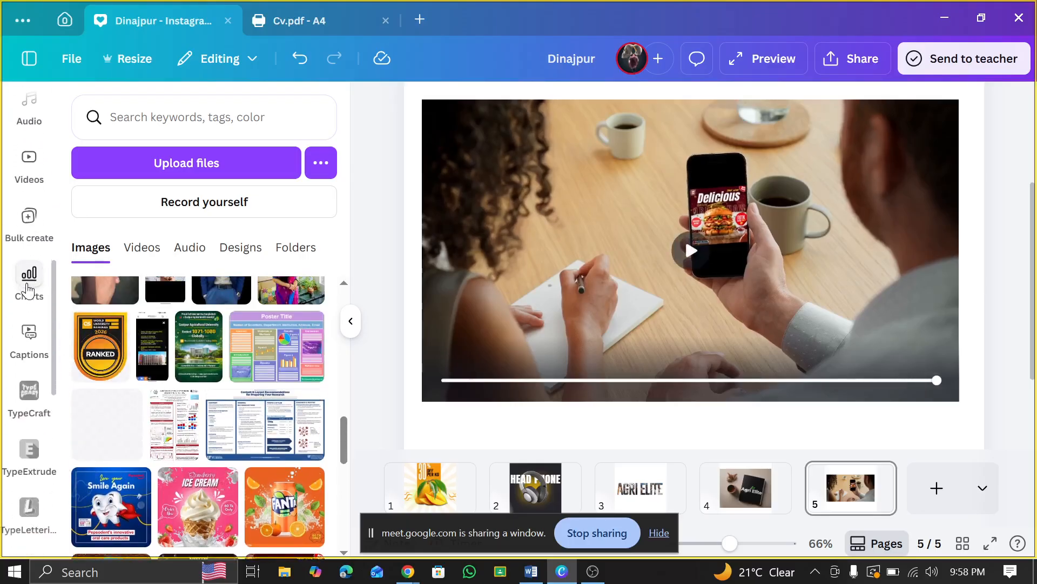
- Replace the phone mockup with the tabletop book video mockup
click(29, 327)
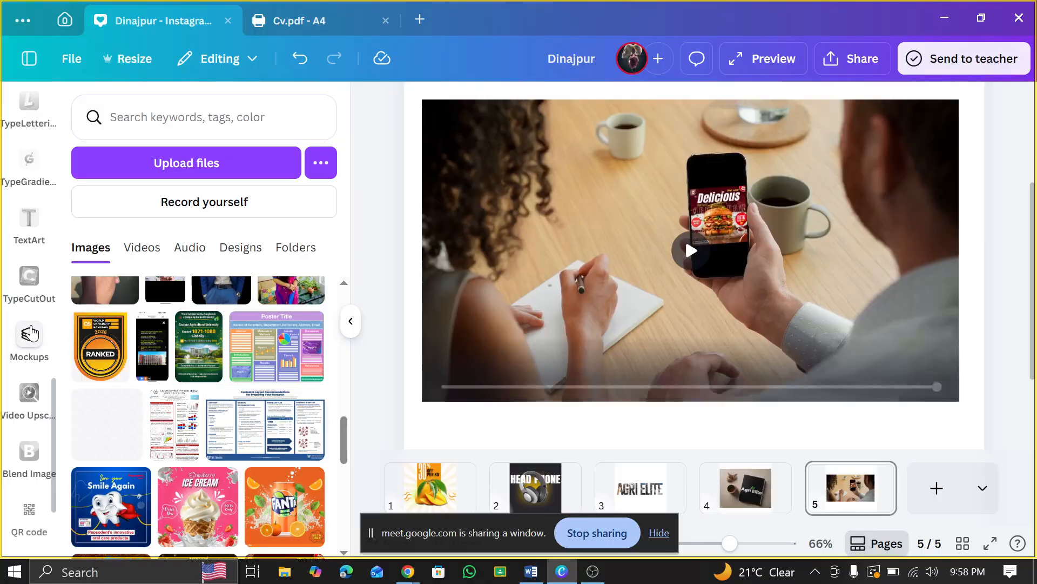
scroll(162, 281, down, 5)
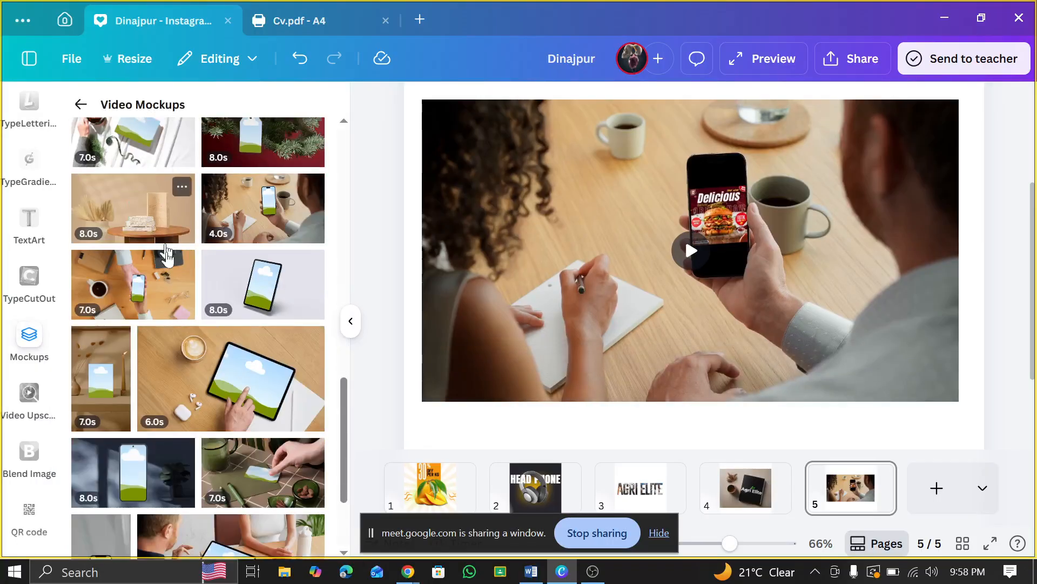
scroll(215, 382, down, 5)
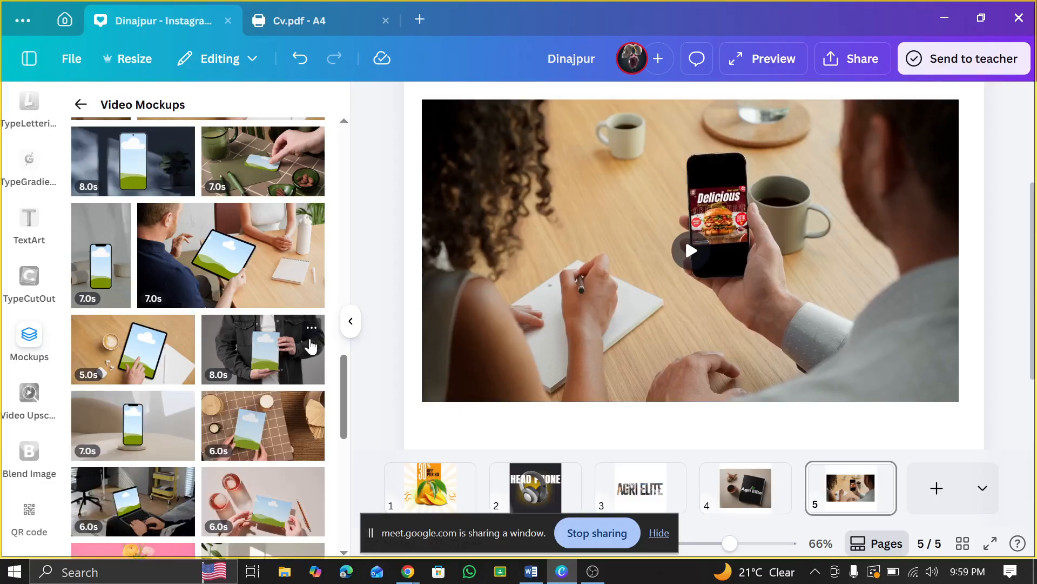
scroll(308, 346, down, 3)
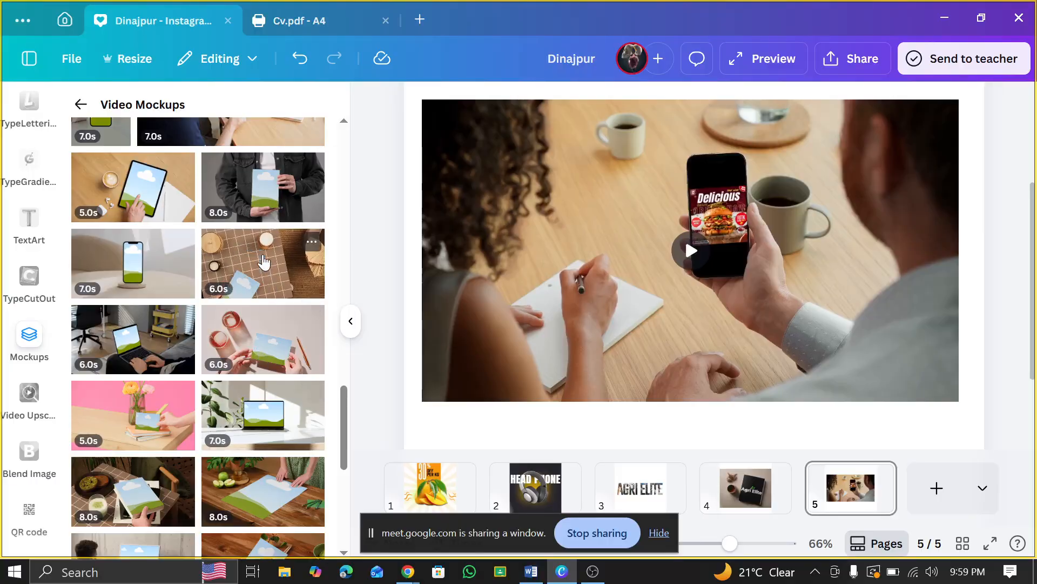
click(264, 262)
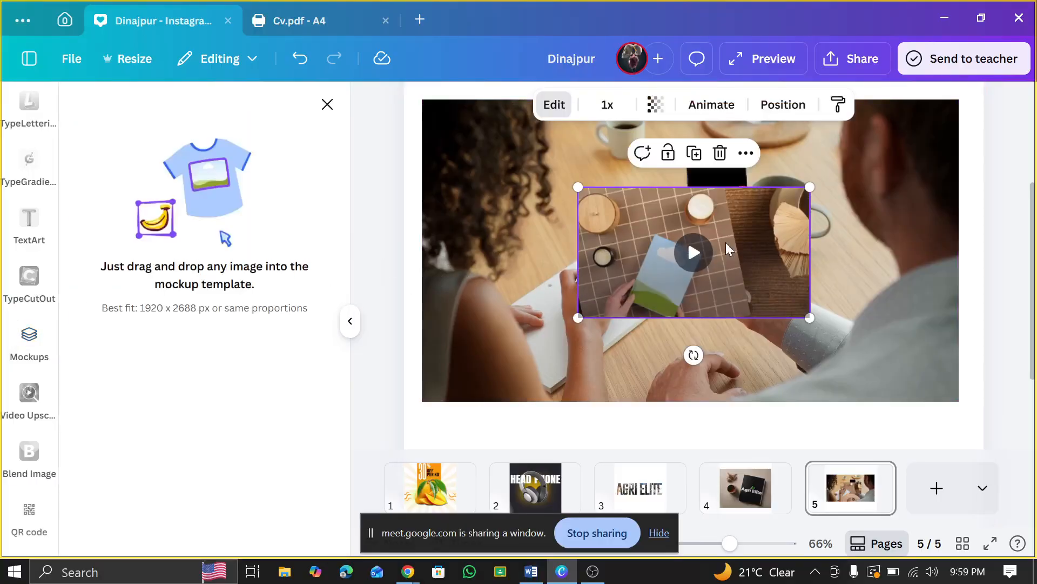
click(717, 368)
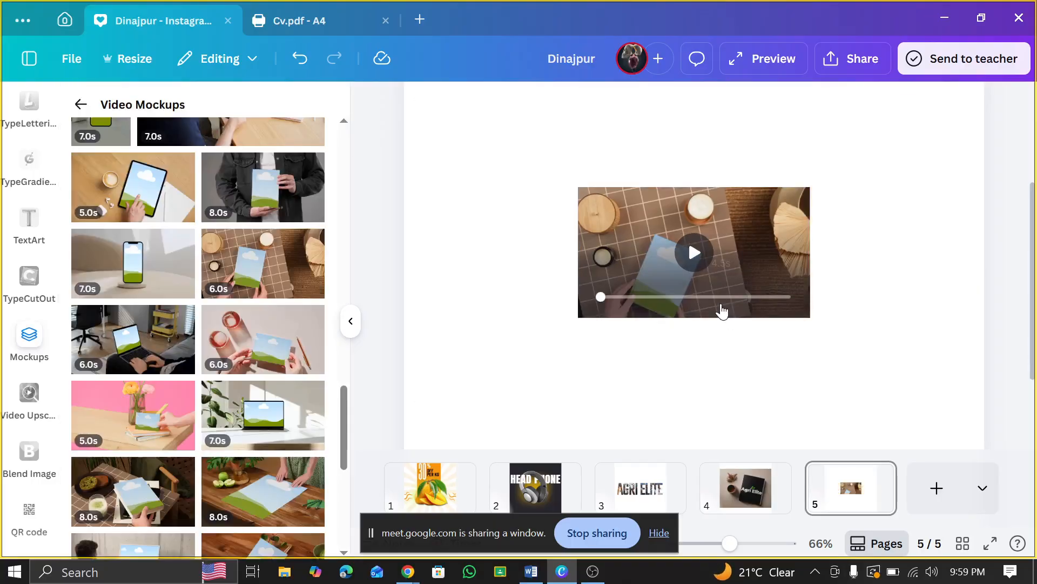
click(673, 257)
- Enlarge the book mockup to about 1,045 by 588, aligned to the page's left edge
drag(809, 317, 970, 406)
drag(863, 323, 690, 266)
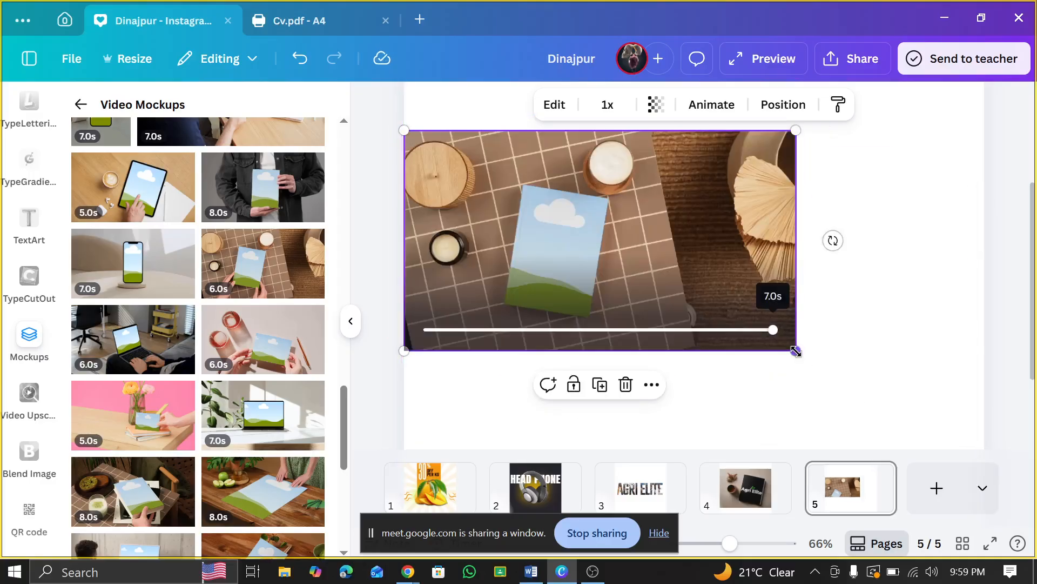
drag(795, 348, 984, 486)
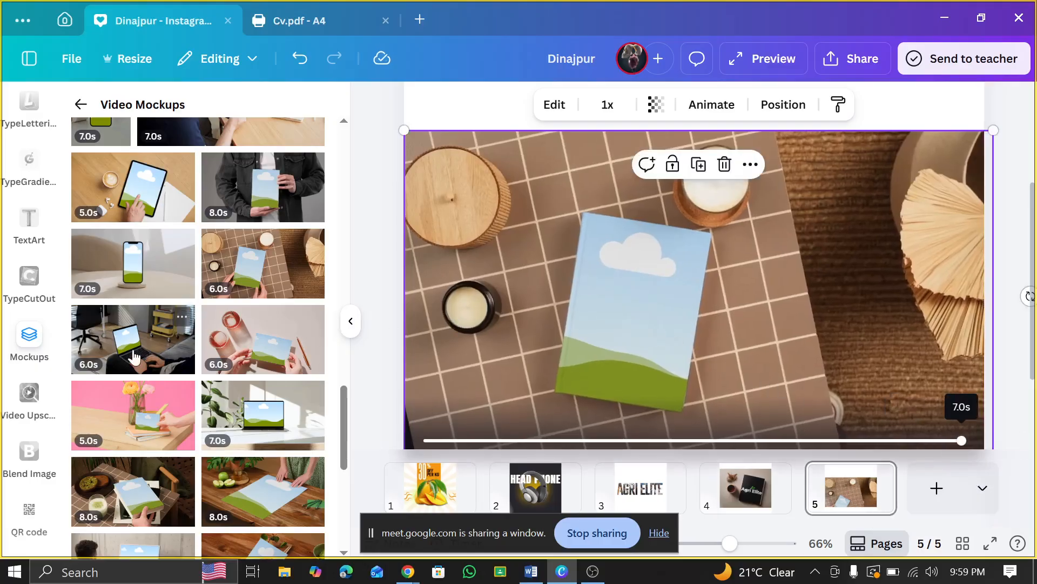
scroll(134, 357, down, 2)
scroll(21, 232, up, 5)
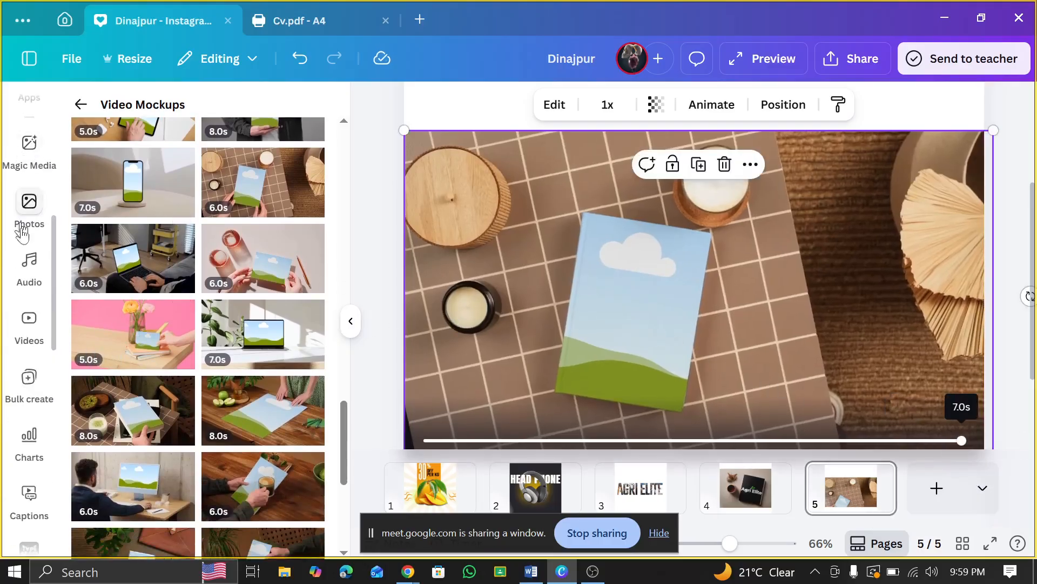
scroll(21, 233, up, 3)
scroll(27, 216, up, 5)
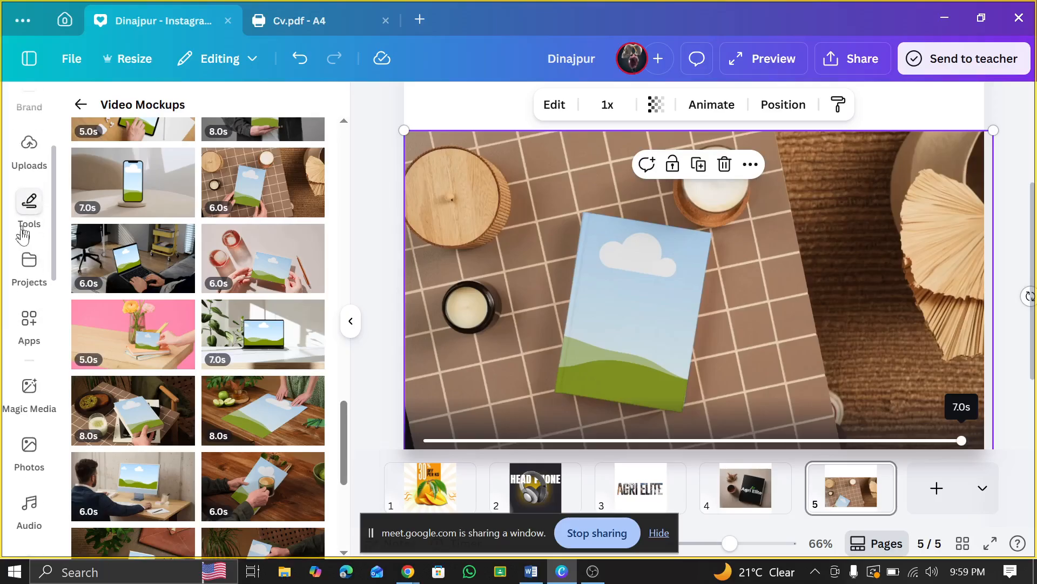
- Place the uploaded Agri Elite design onto the book mockup's cover
click(29, 345)
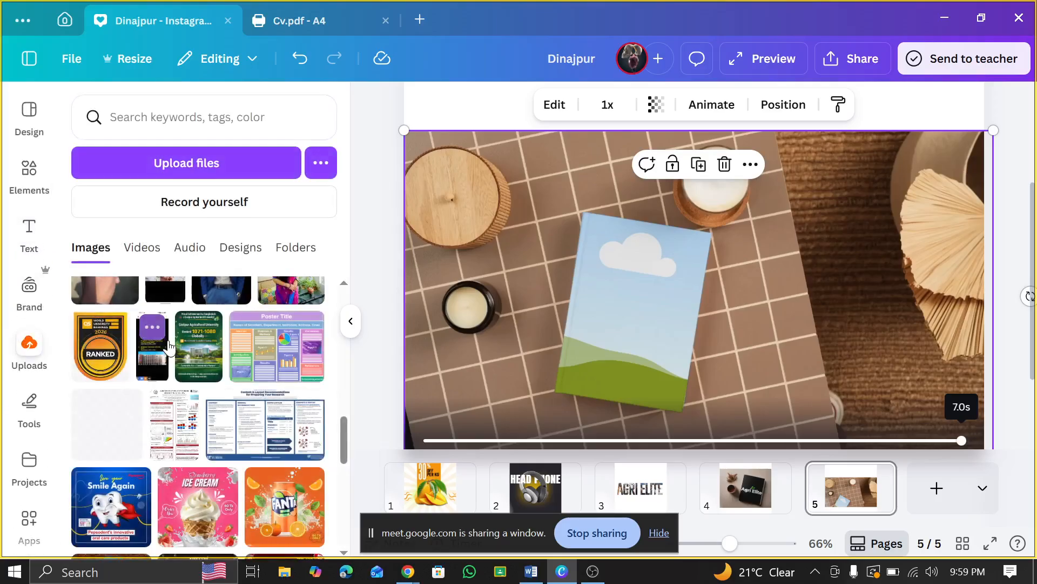
scroll(167, 344, down, 2)
scroll(135, 399, up, 10)
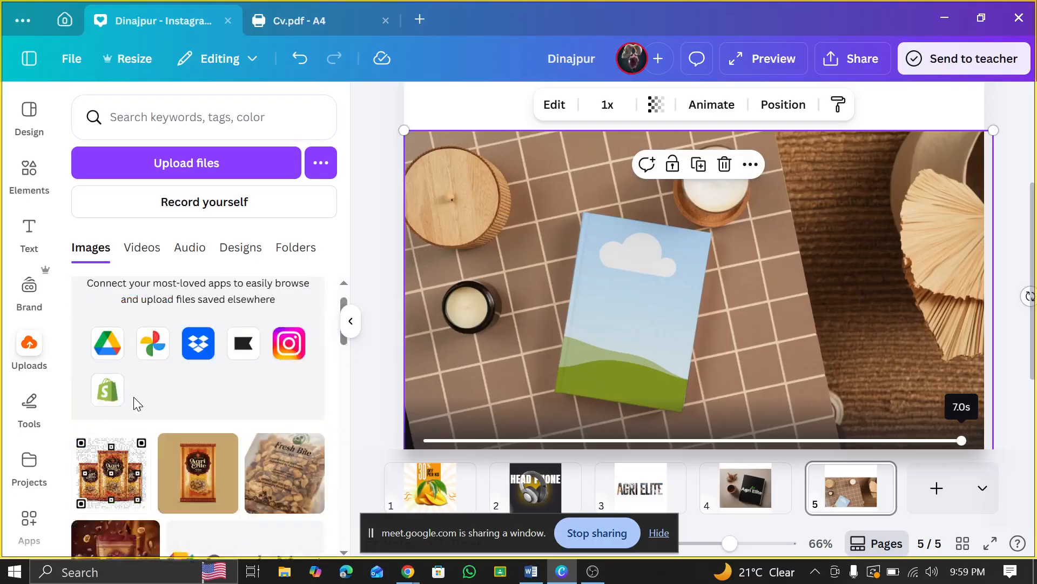
scroll(162, 352, down, 5)
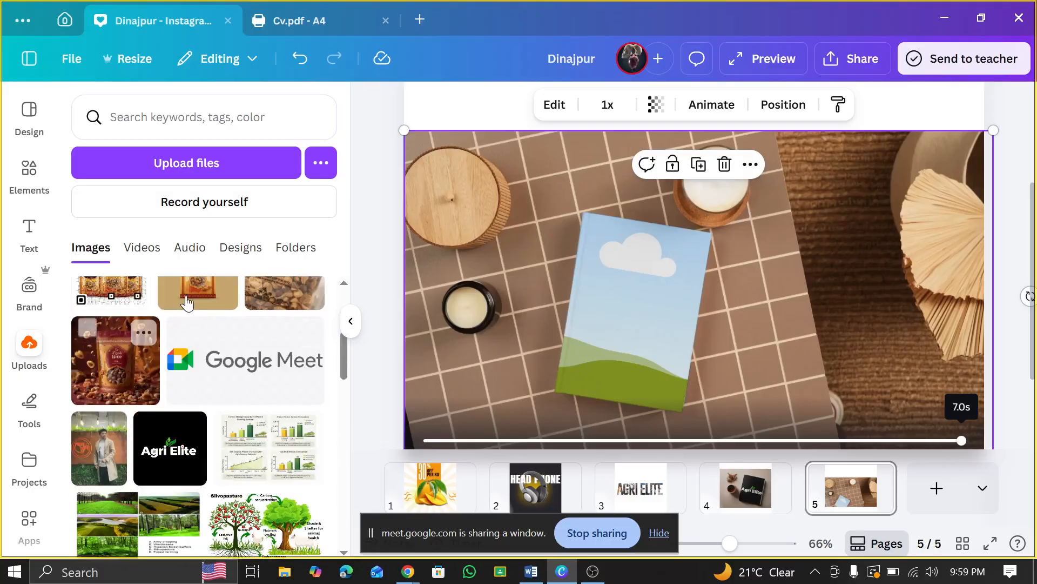
drag(186, 303, 653, 294)
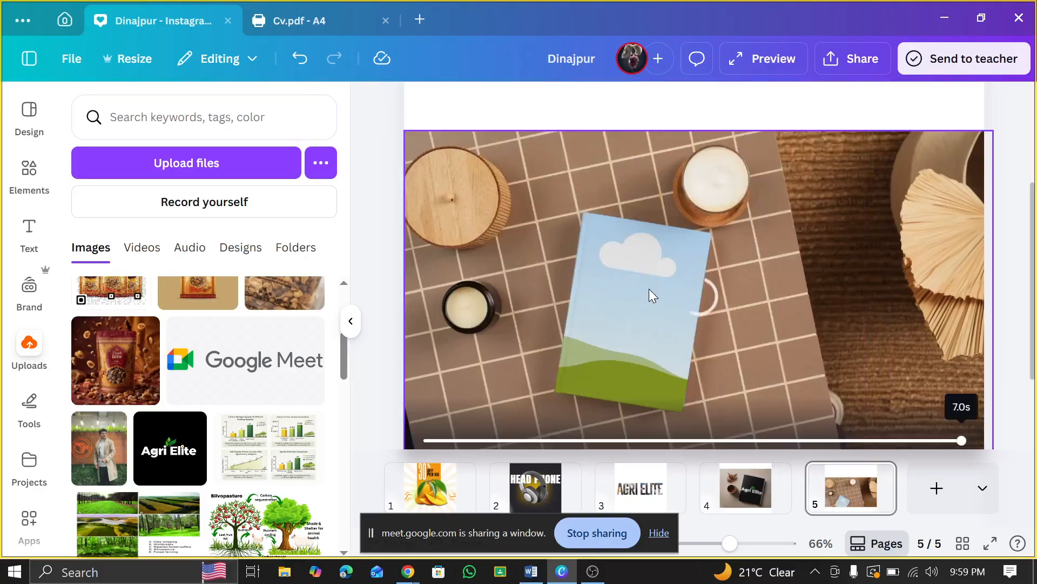
scroll(649, 290, down, 2)
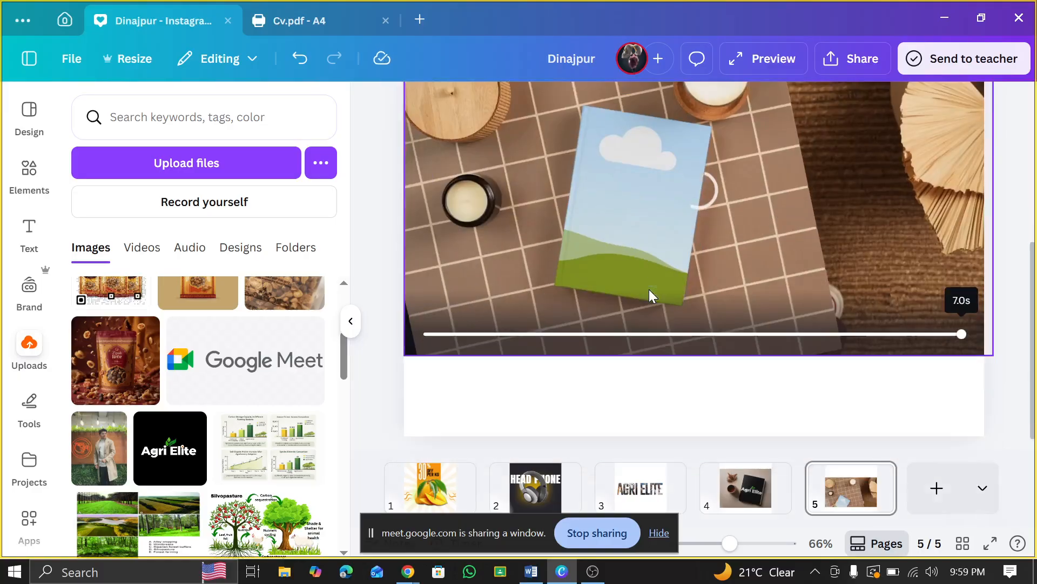
- Rewind the mockup video to 0s and play it
drag(959, 334, 761, 334)
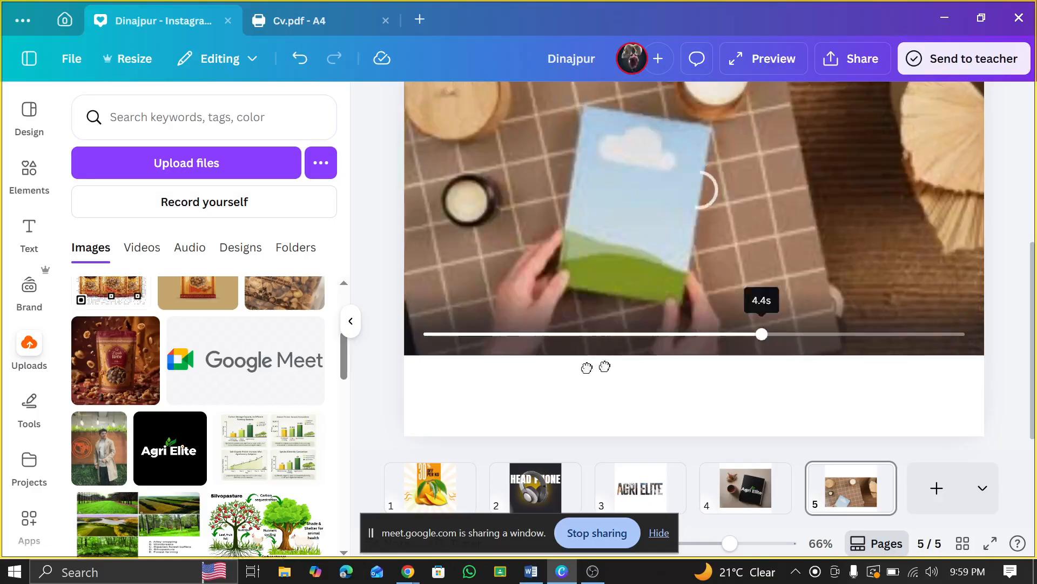
drag(586, 367, 373, 355)
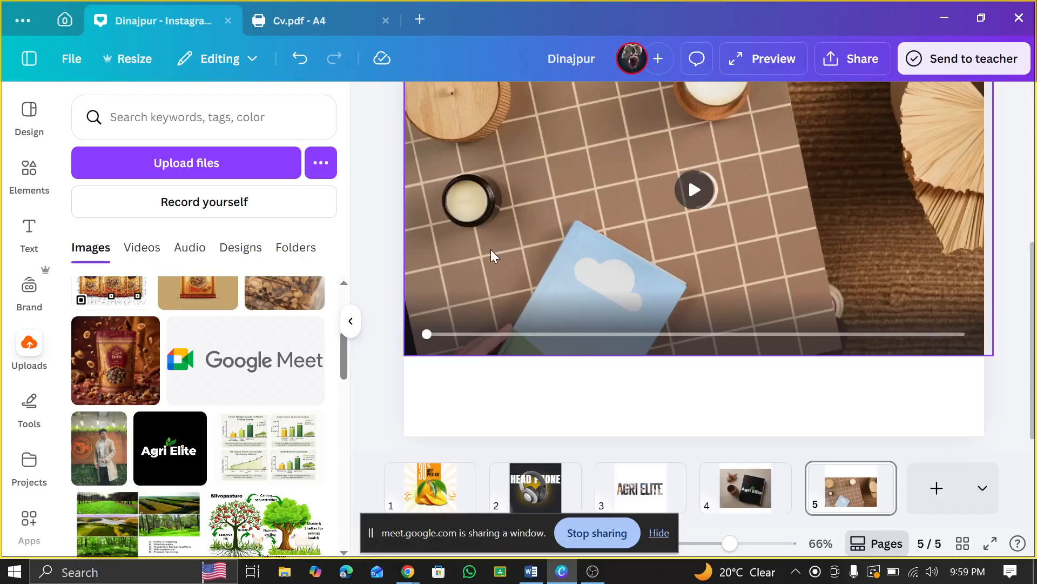
scroll(571, 252, up, 3)
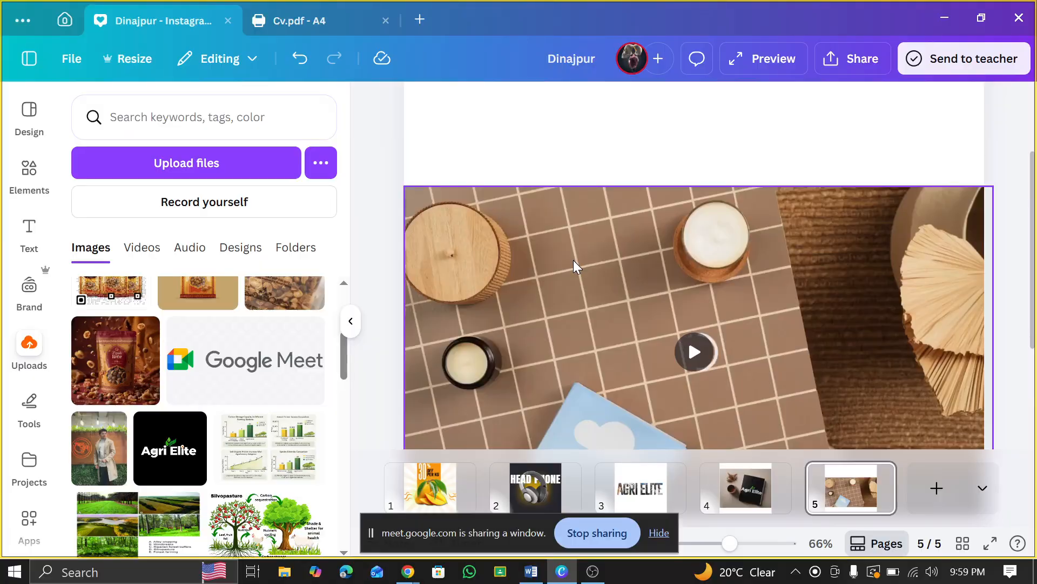
scroll(573, 260, down, 2)
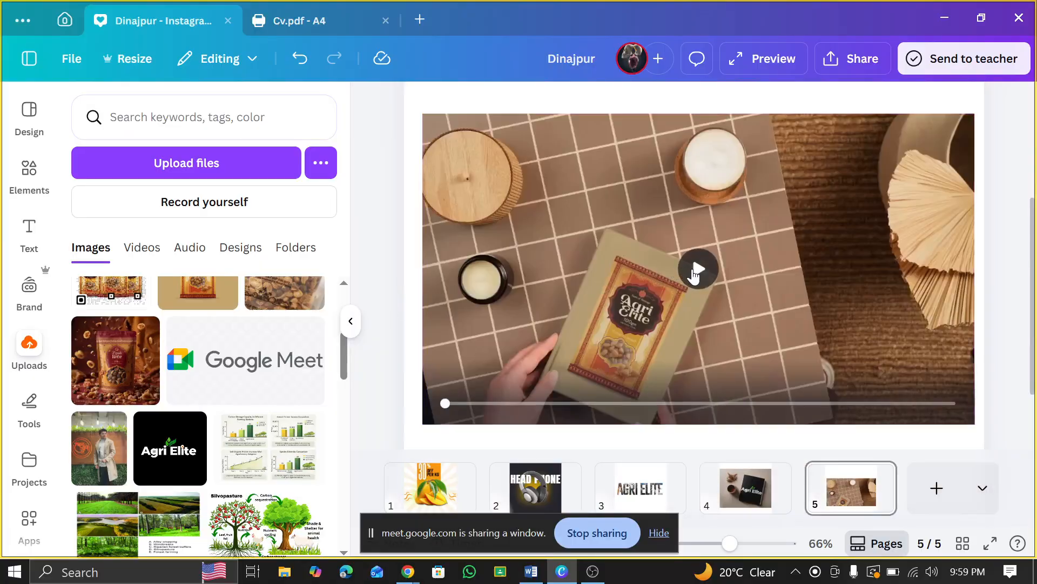
click(694, 269)
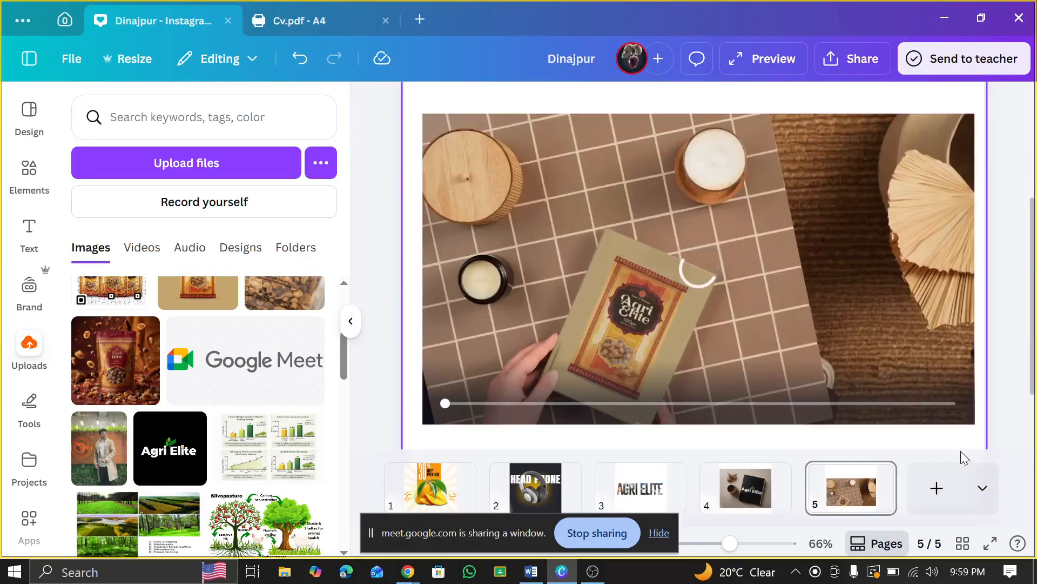
- Present the design full screen, pausing on the Agri Elite book shot, then return to editing
click(990, 543)
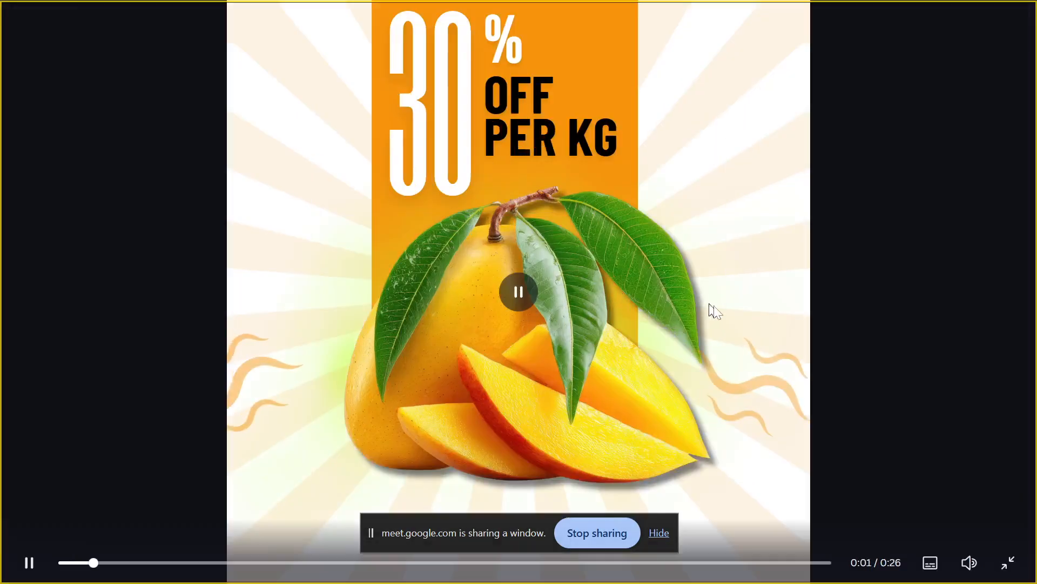
click(764, 568)
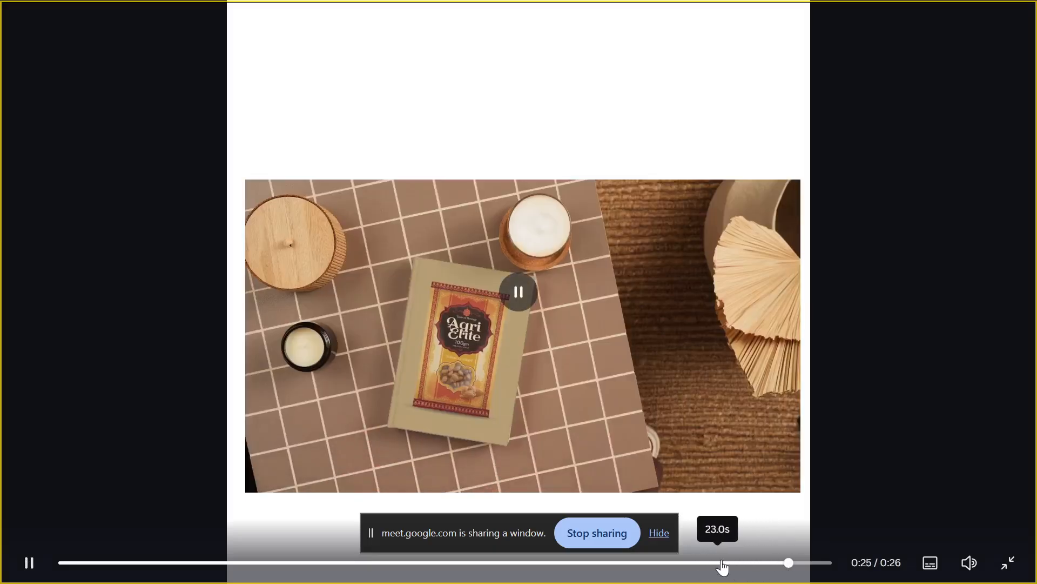
click(723, 567)
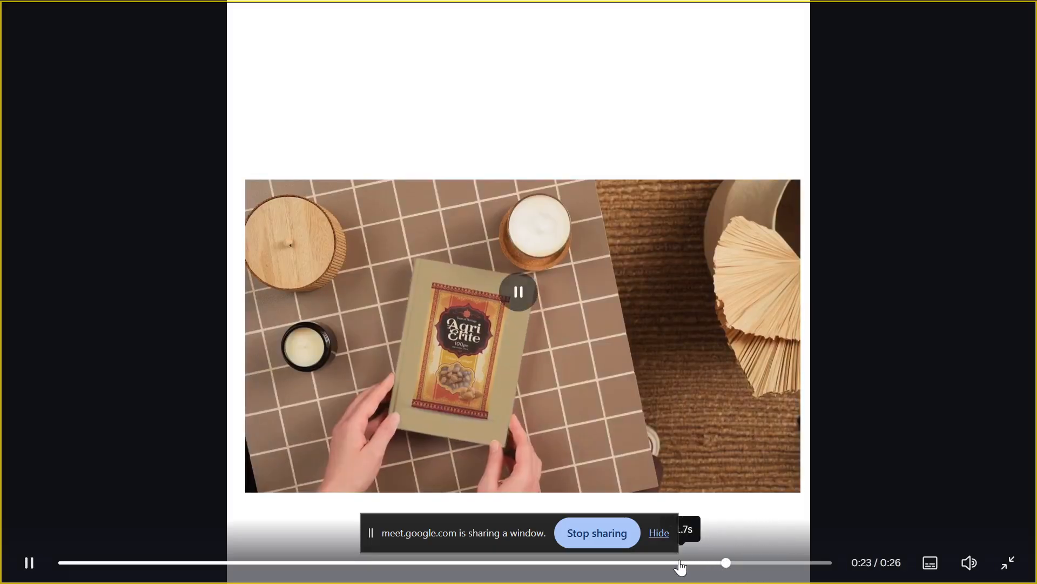
click(681, 568)
click(573, 570)
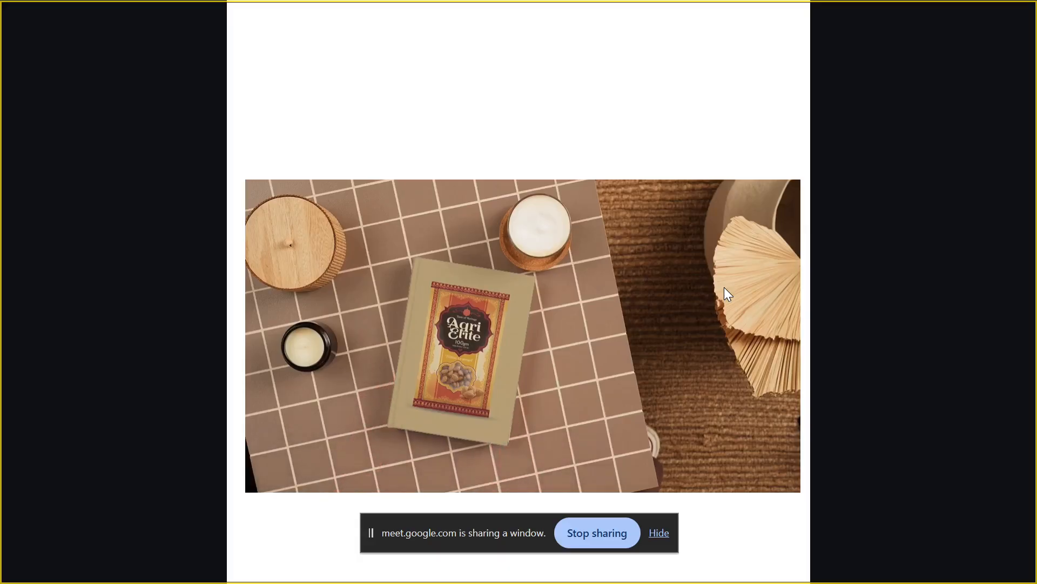
key(Escape)
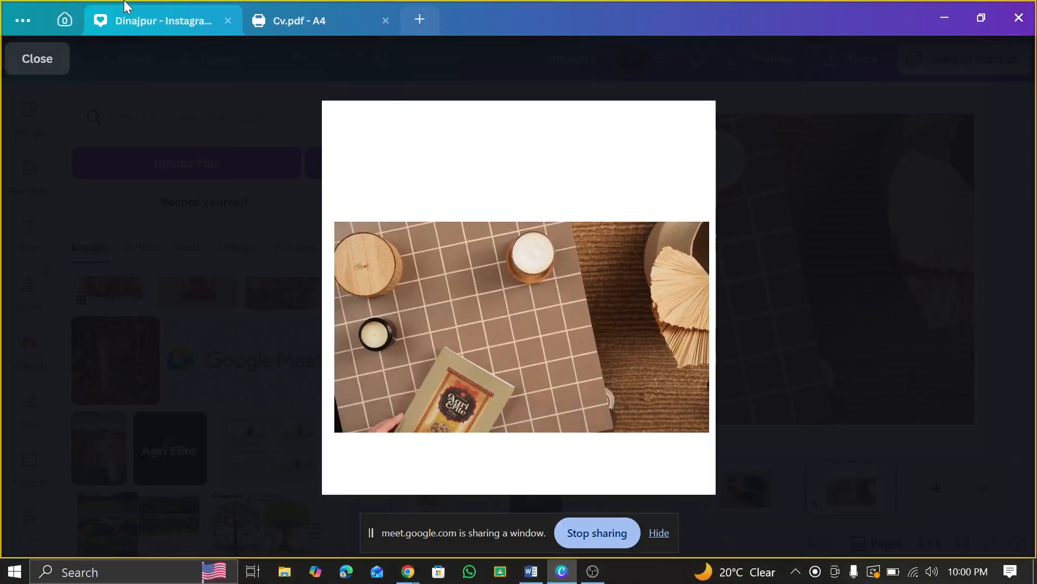
click(28, 57)
- Delete the Agri Elite mockup video from page 5
click(701, 260)
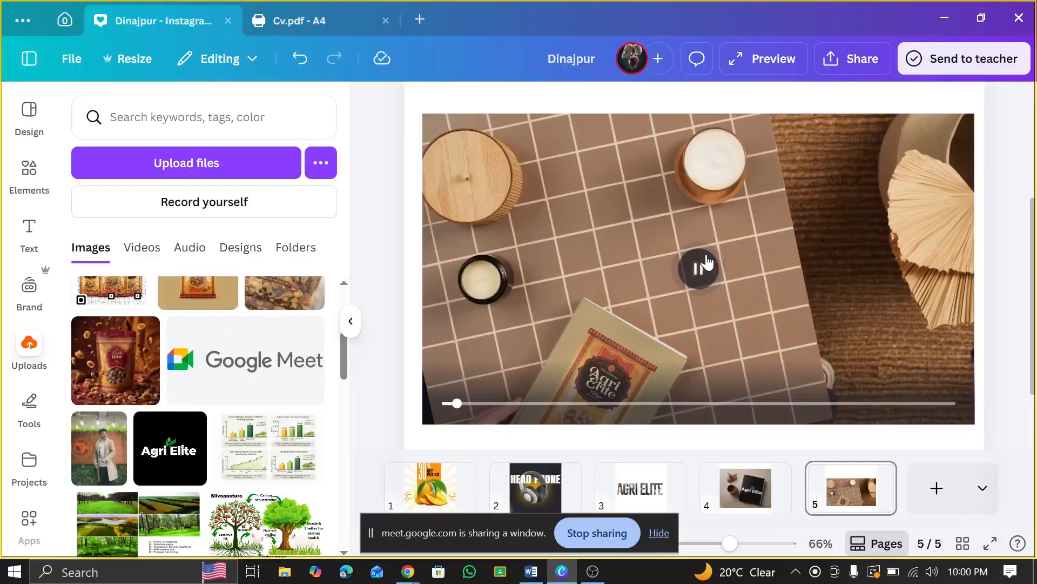
scroll(704, 254, down, 2)
scroll(704, 251, up, 2)
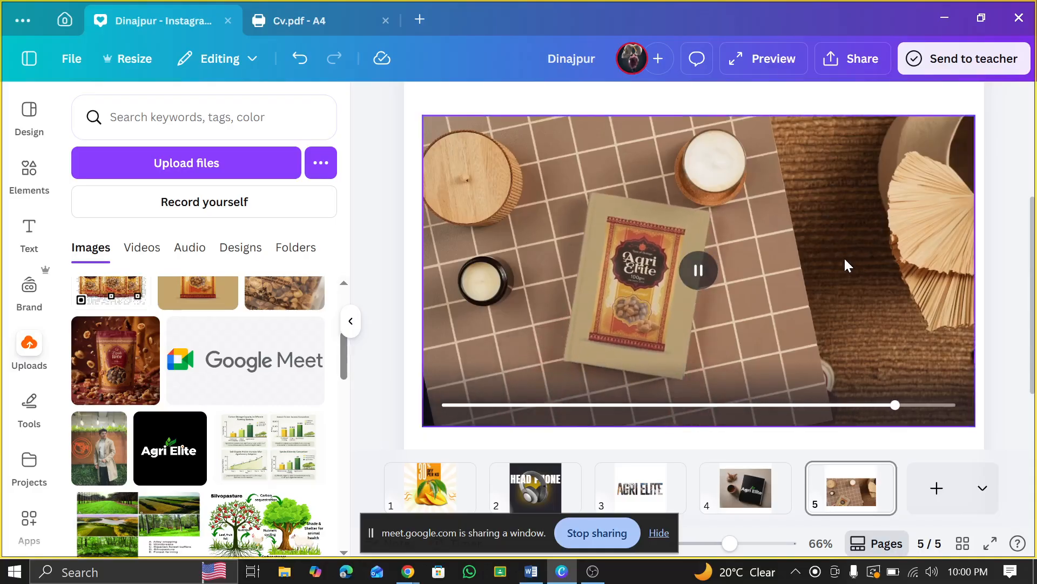
key(Delete)
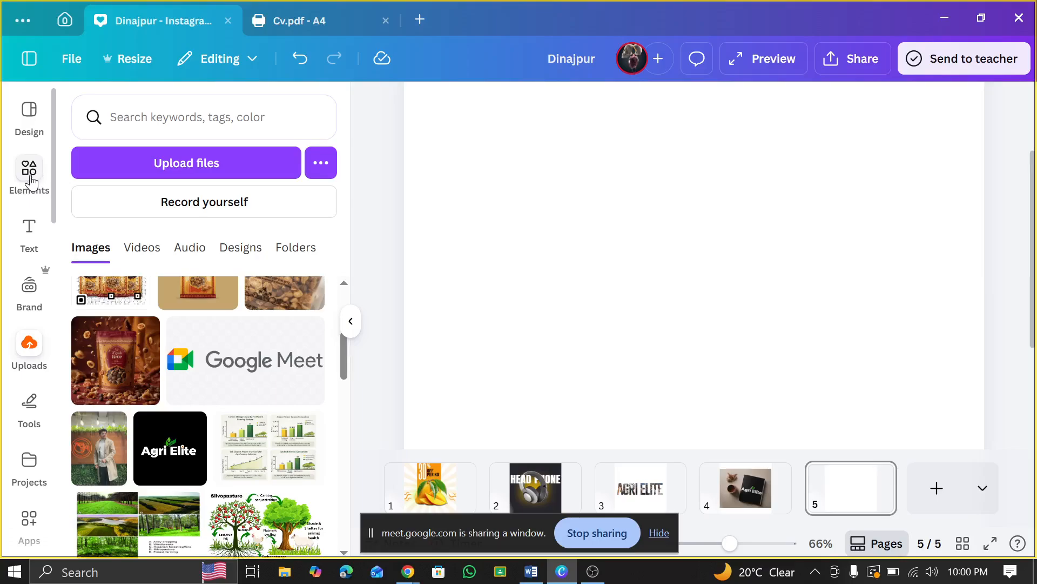
- Clear the old 'FONT FRAME' apps search and activate the Elements search box
scroll(48, 308, down, 3)
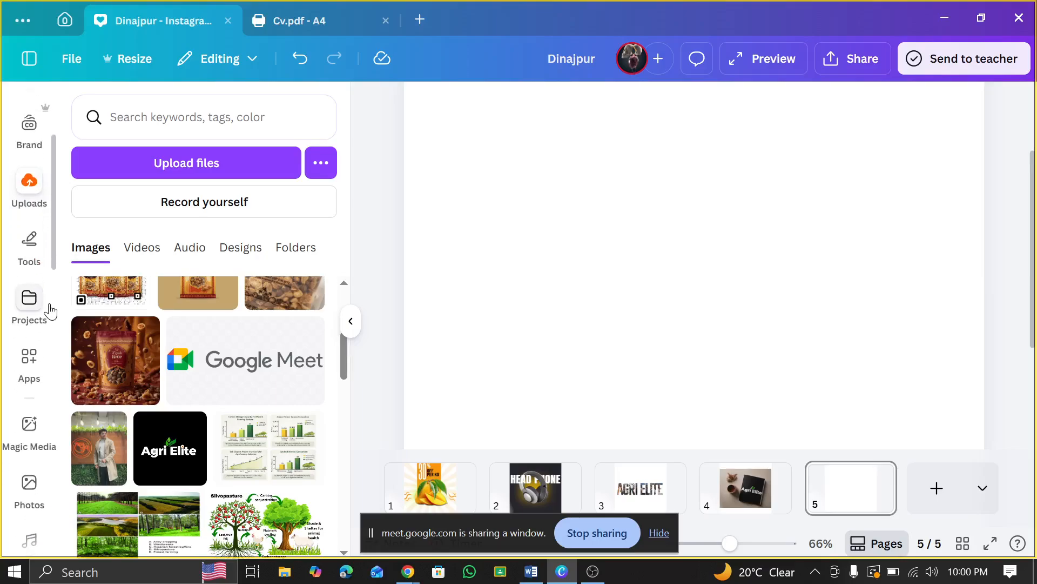
click(23, 359)
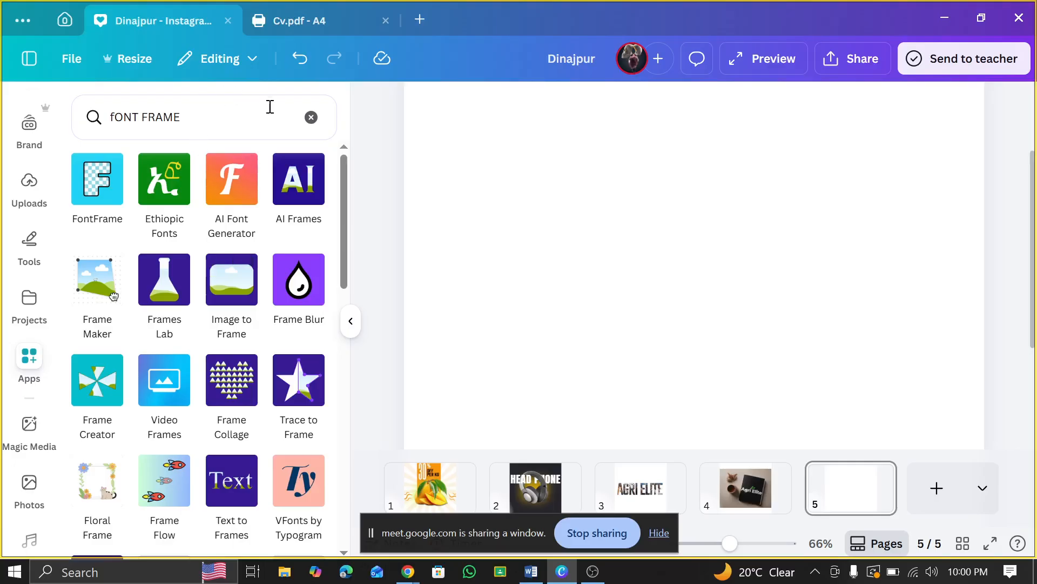
click(310, 117)
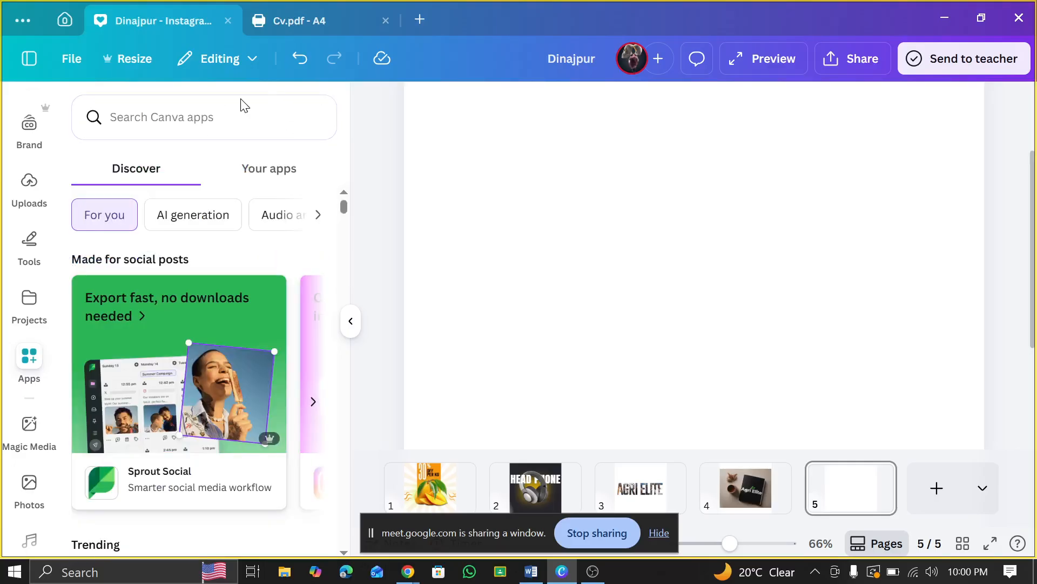
click(226, 117)
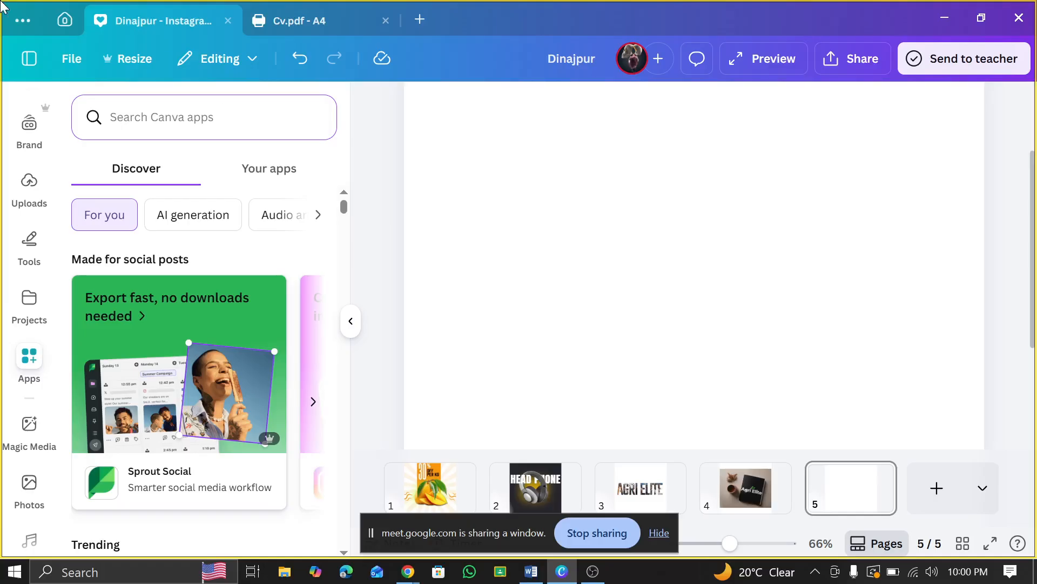
click(40, 179)
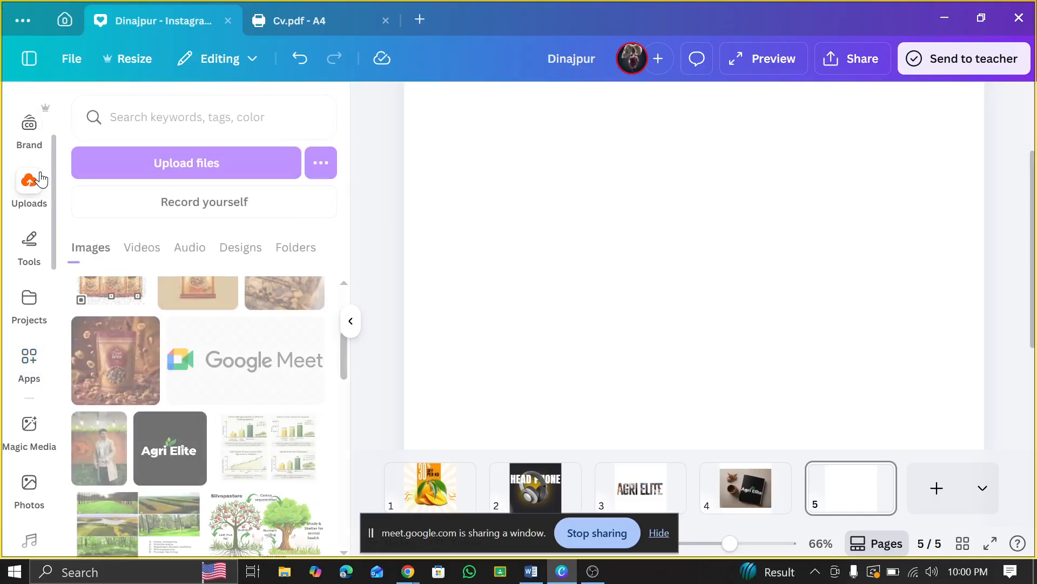
scroll(39, 179, up, 3)
click(37, 169)
click(135, 116)
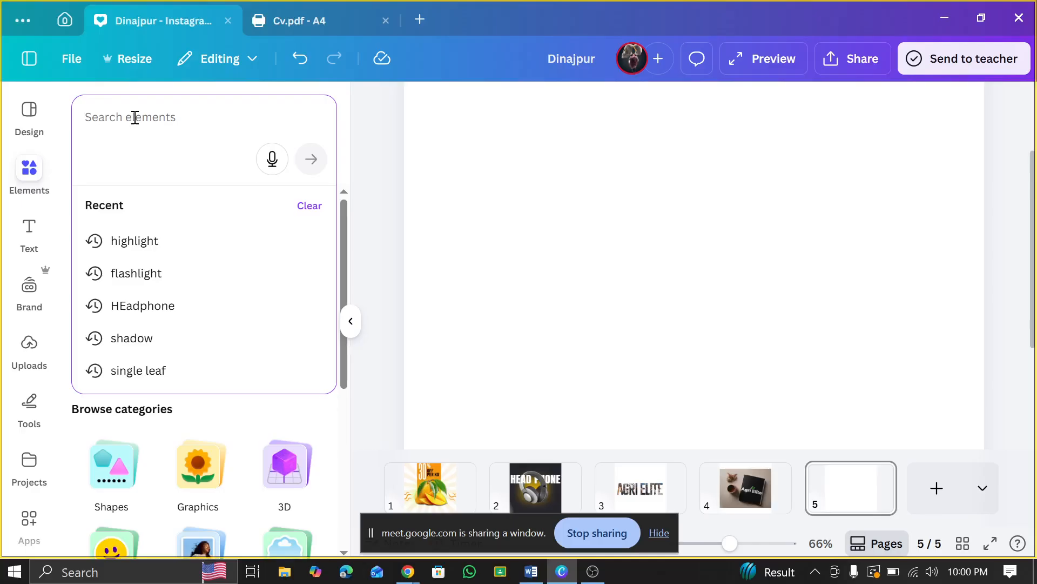
- Search Elements for 'Running truck', correcting the mistyped 'Running track'
text(rUNN)
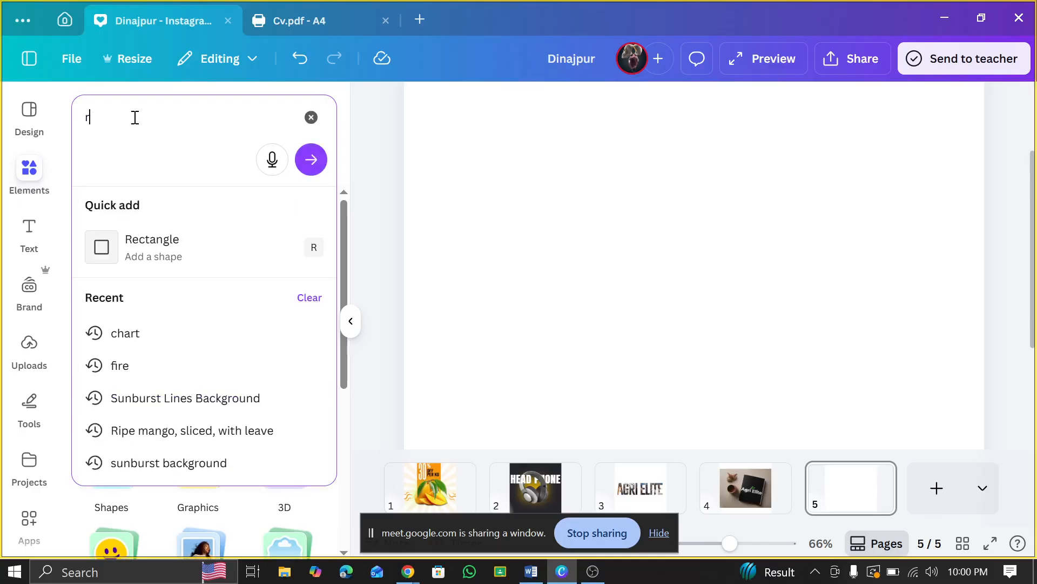
key(BackSpace)
key(BackSpace)
key(BackSpace)
key(BackSpace)
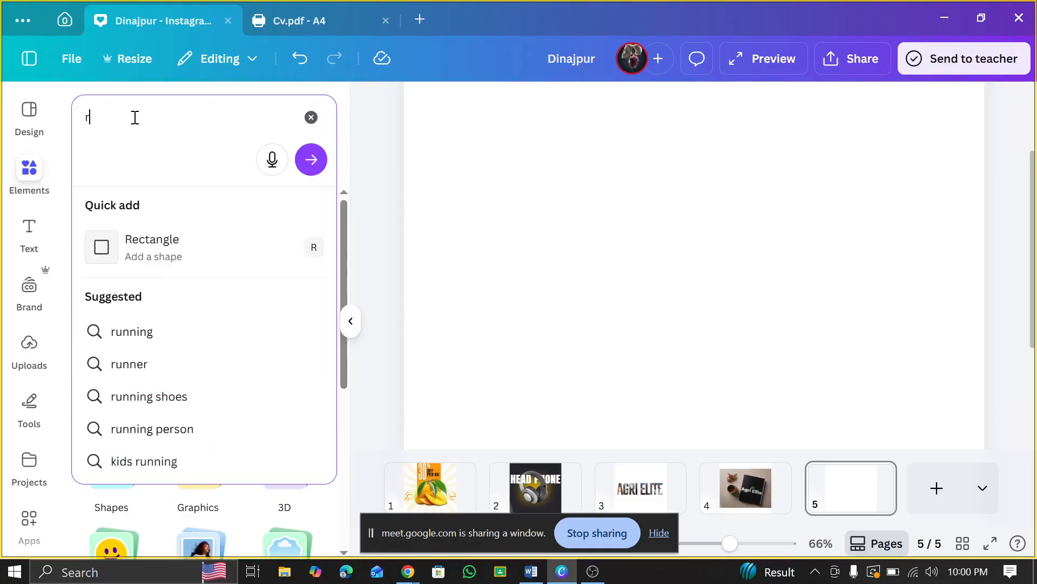
text(R)
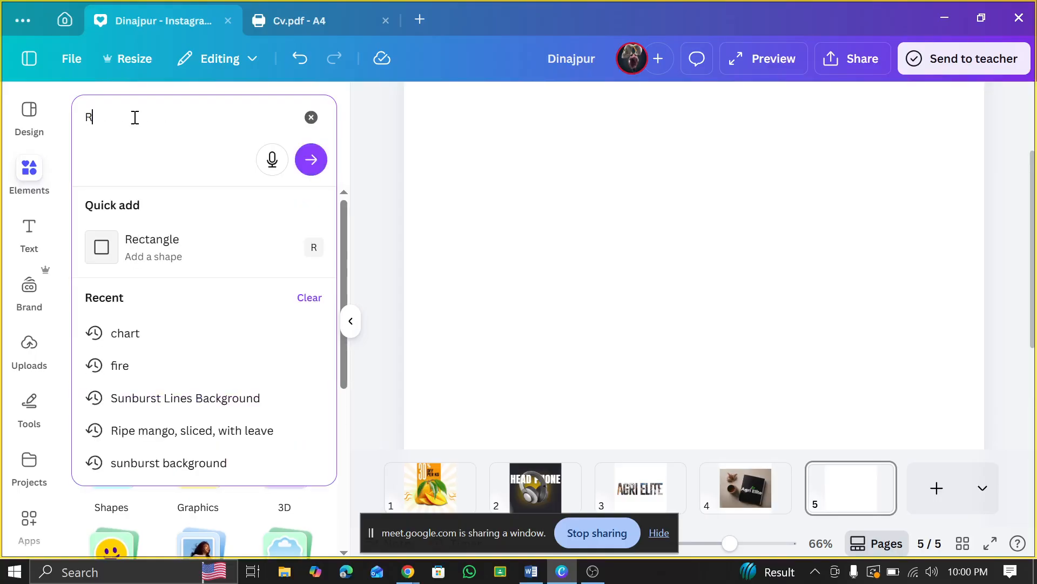
text(unning track)
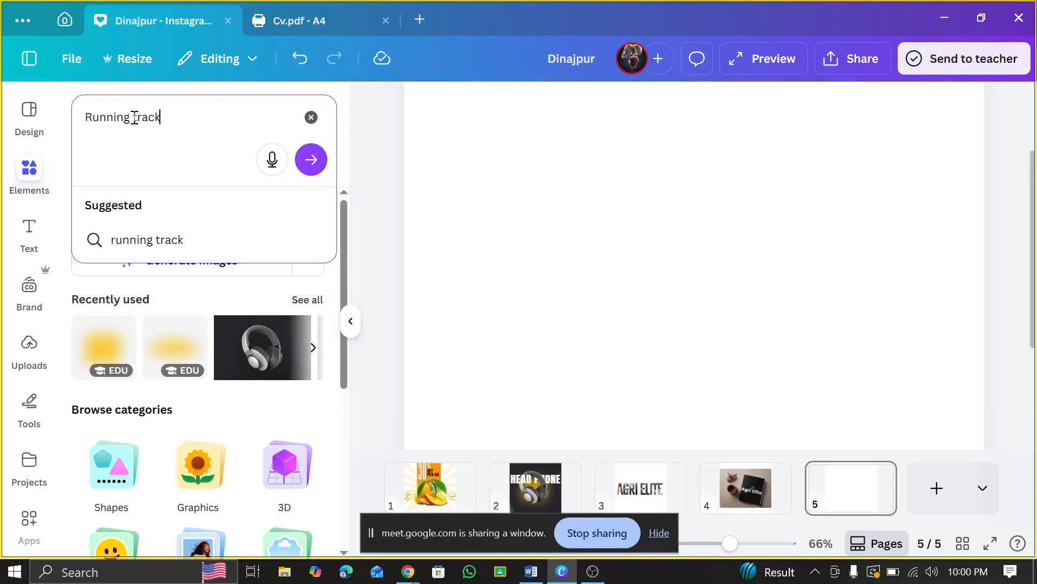
key(Return)
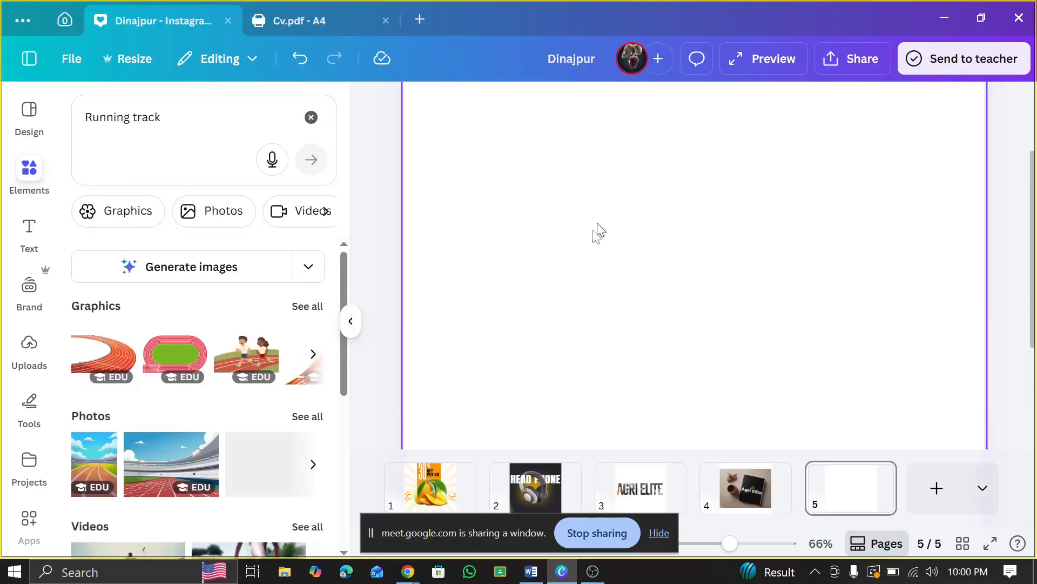
scroll(212, 328, down, 5)
scroll(212, 335, up, 5)
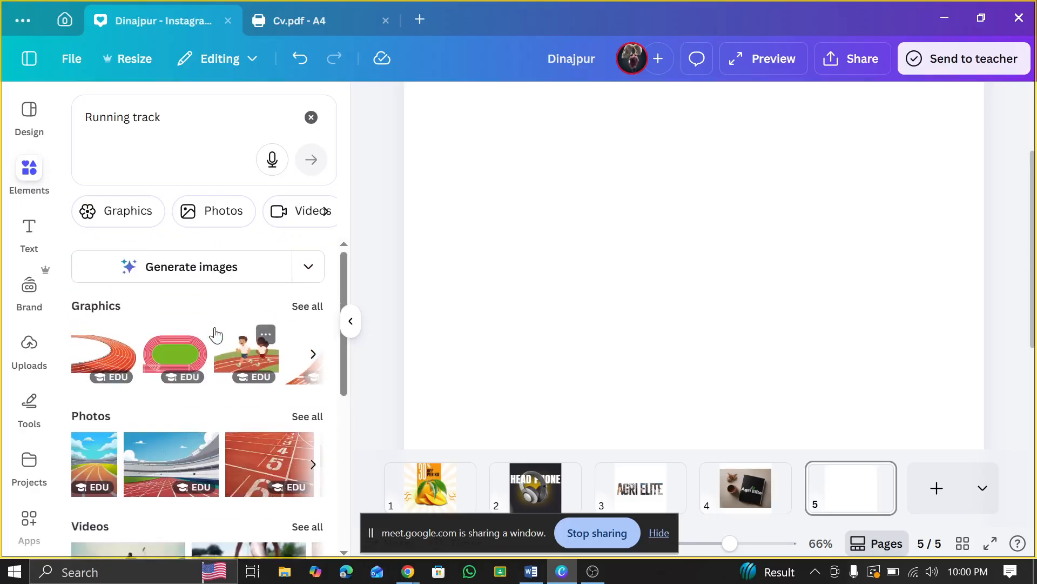
click(160, 116)
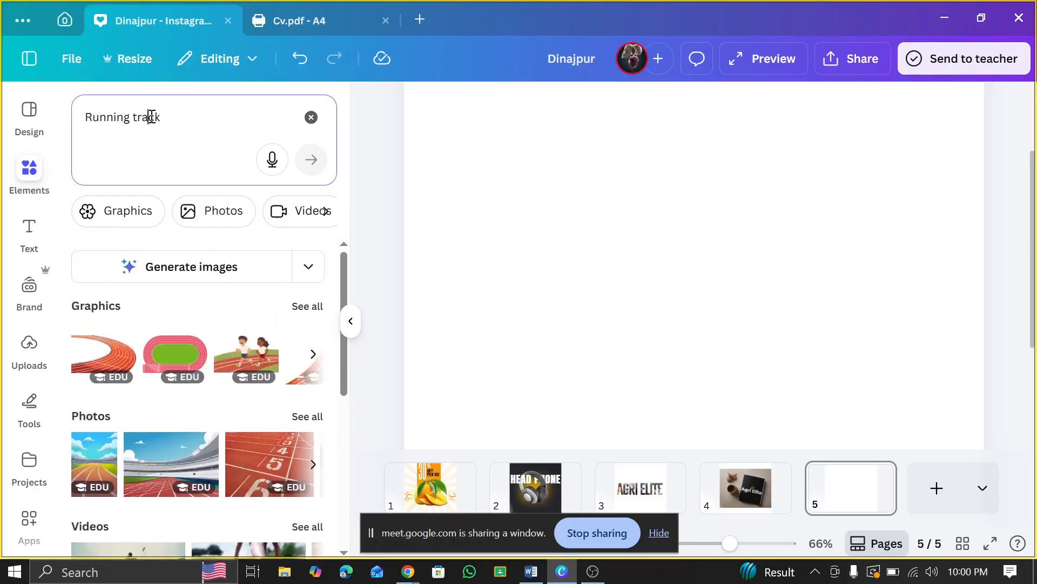
click(152, 117)
key(BackSpace)
text(u)
key(Return)
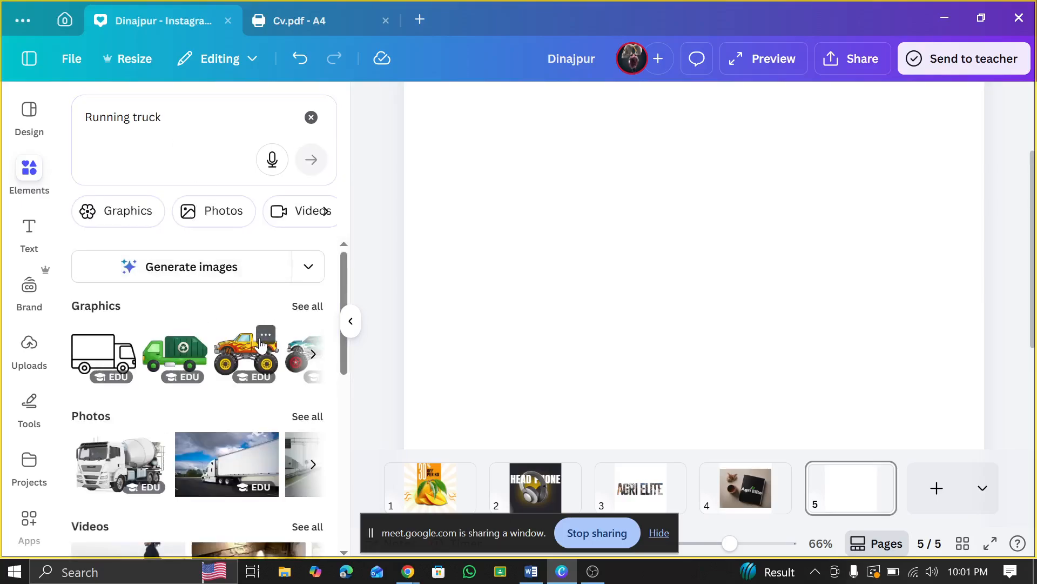
- Add the white trailer truck photo from the Photos results to page 5
scroll(274, 339, down, 2)
click(299, 336)
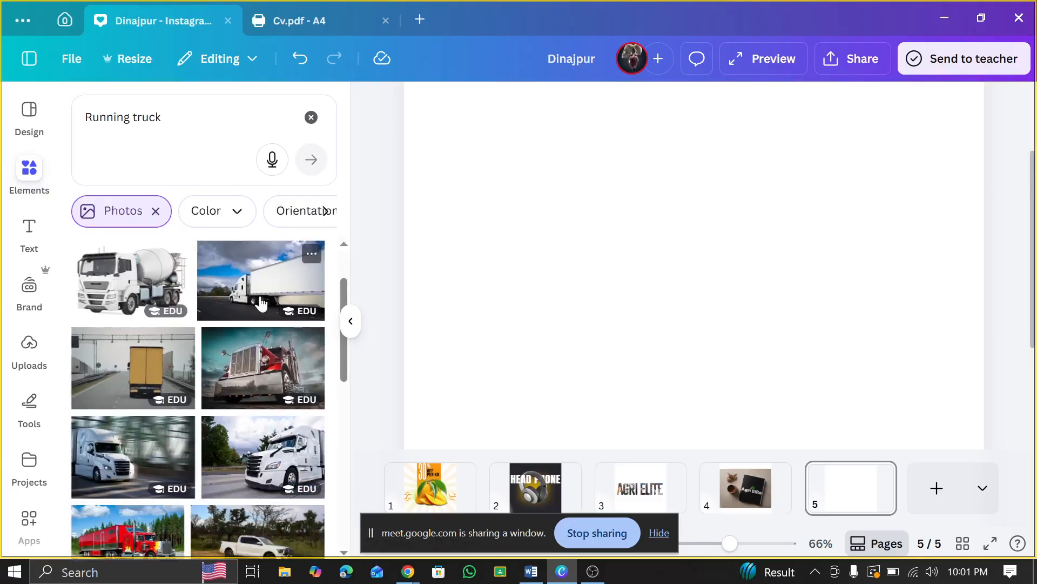
click(259, 302)
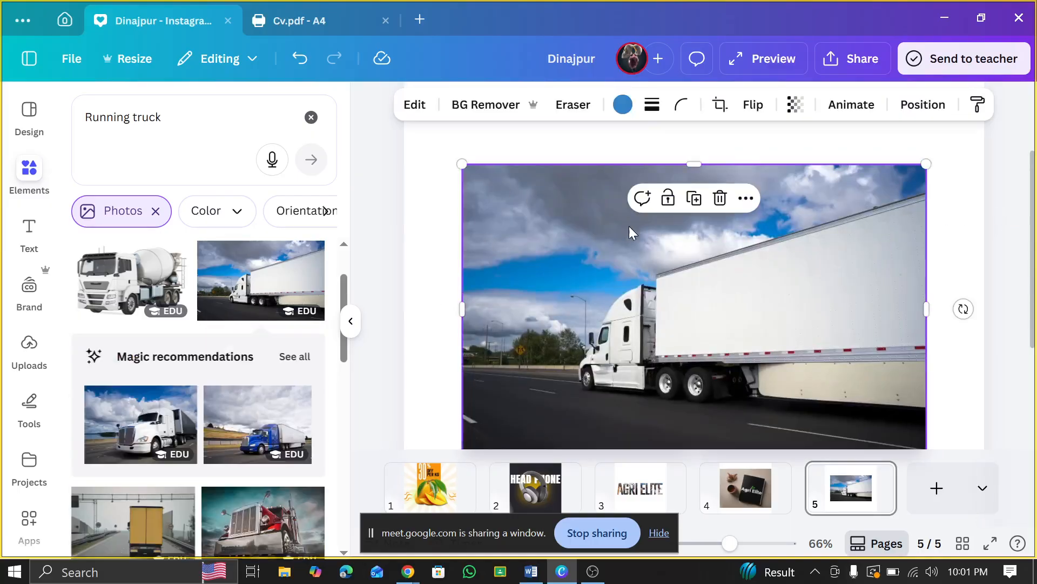
- Enlarge the truck photo so it spans page 5 from edge to edge
scroll(629, 226, up, 3)
scroll(628, 225, down, 3)
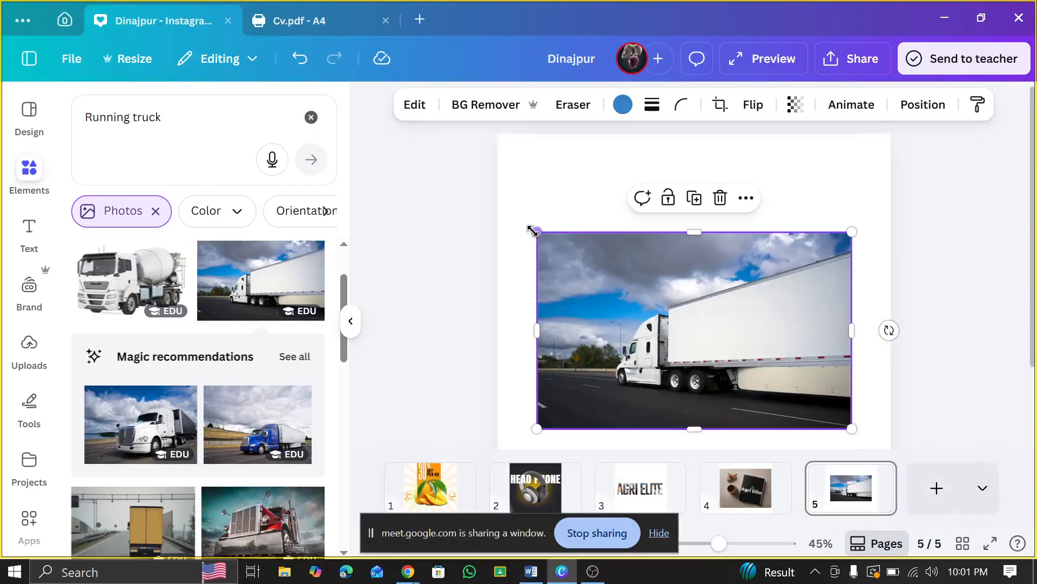
scroll(533, 259, down, 2)
drag(539, 347, 502, 369)
drag(849, 370, 890, 394)
click(919, 245)
click(556, 348)
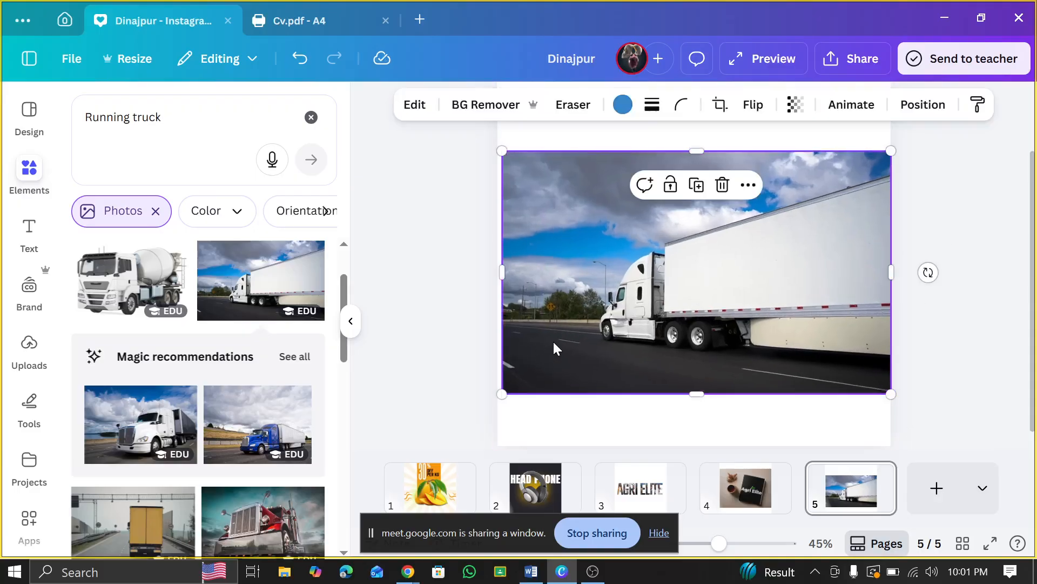
drag(504, 393, 498, 396)
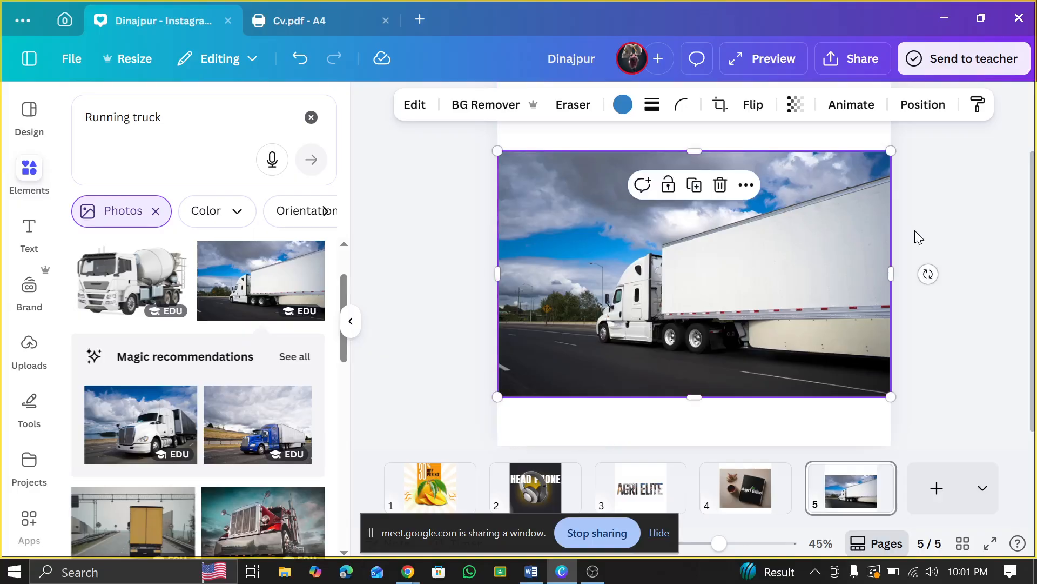
click(918, 238)
scroll(22, 281, down, 5)
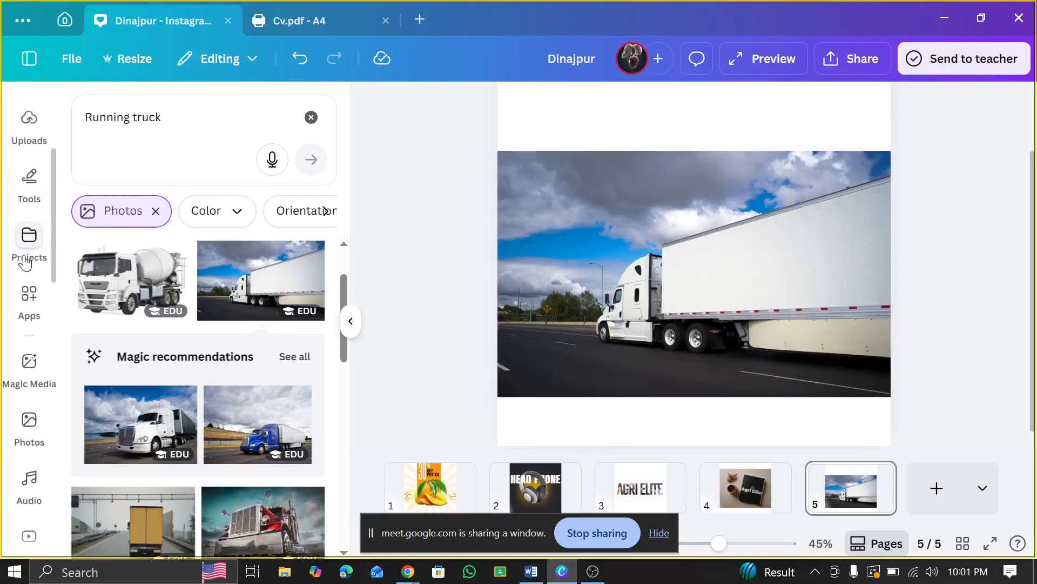
scroll(21, 280, down, 8)
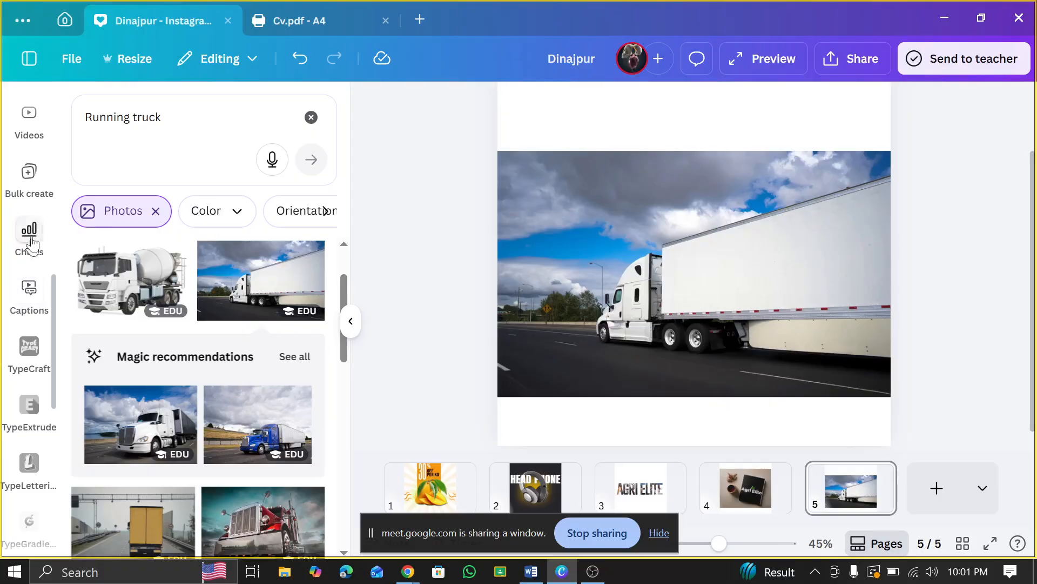
scroll(27, 201, up, 8)
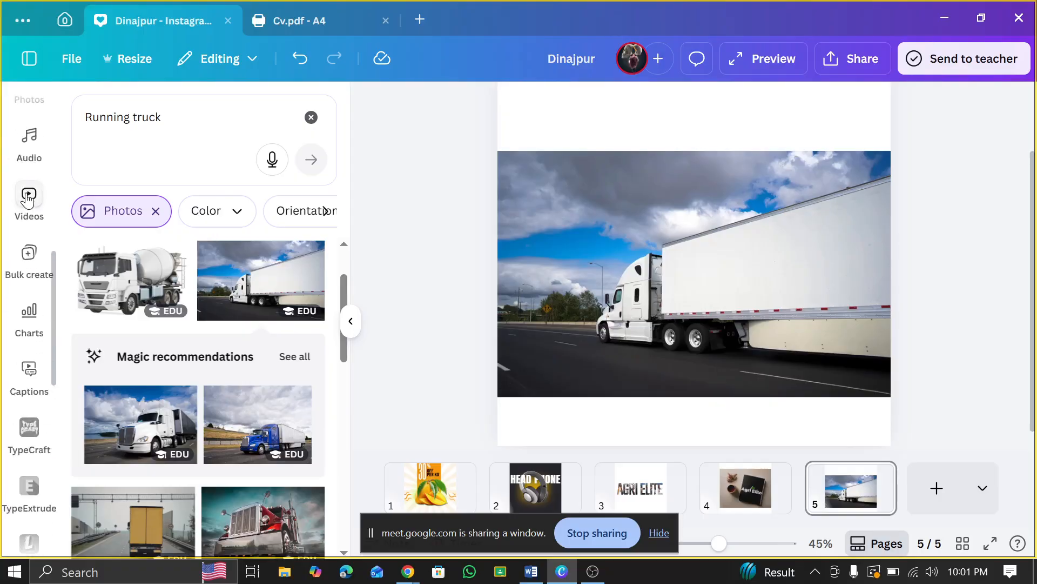
- Search the Apps library for 'Frame maker'
click(30, 126)
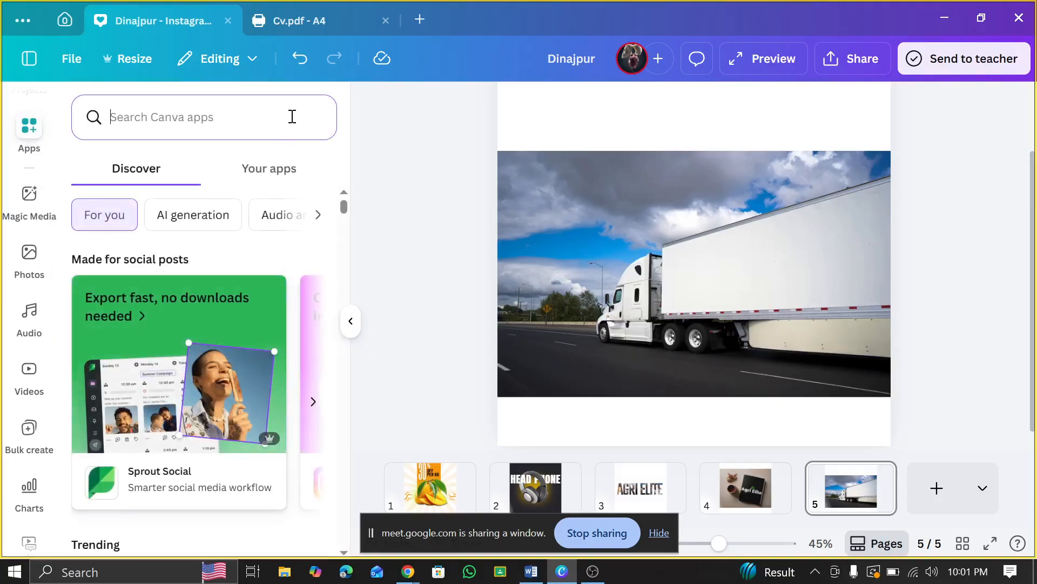
text(Fra)
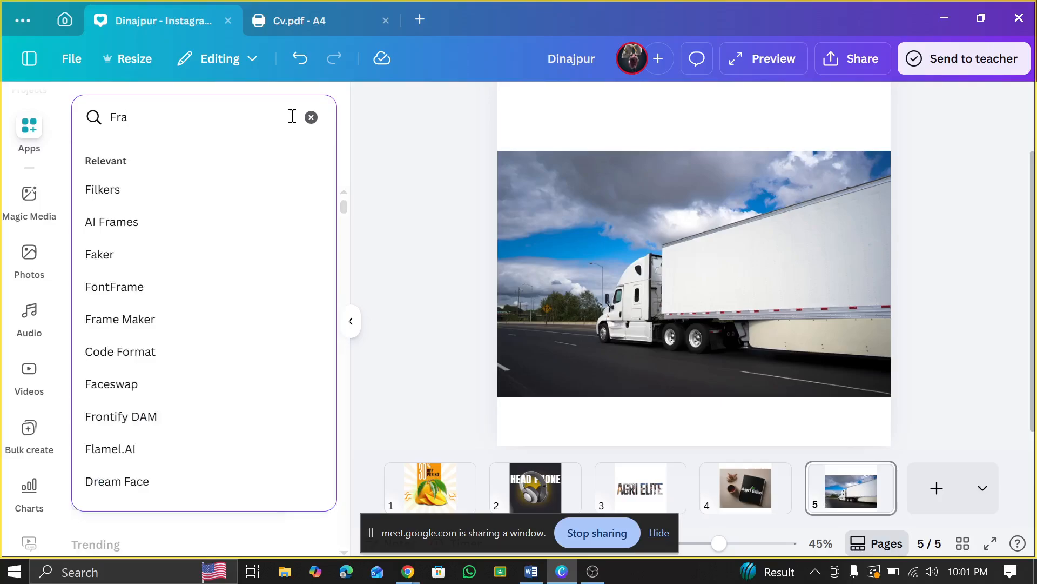
text(me maker)
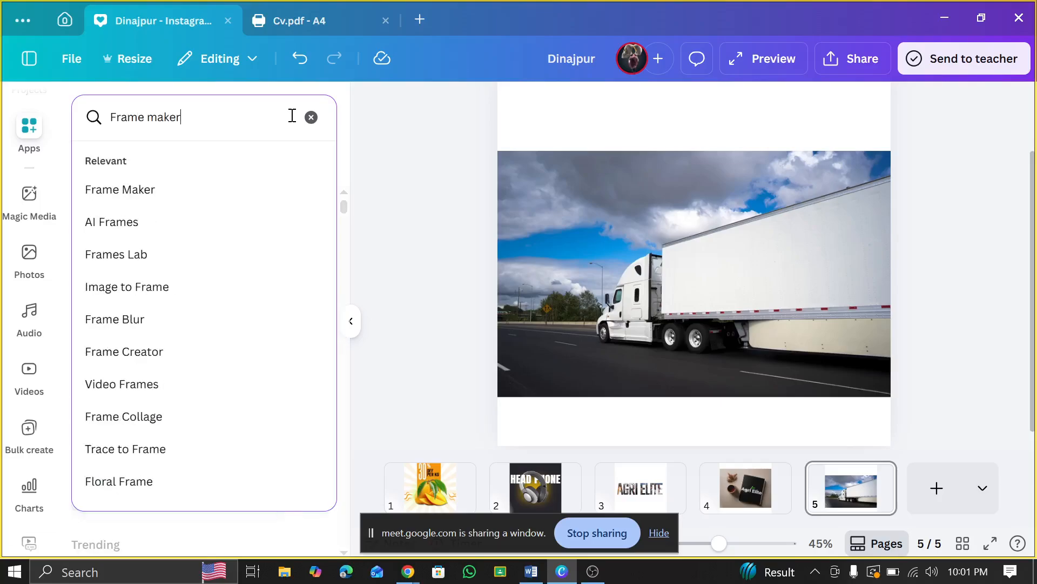
key(Return)
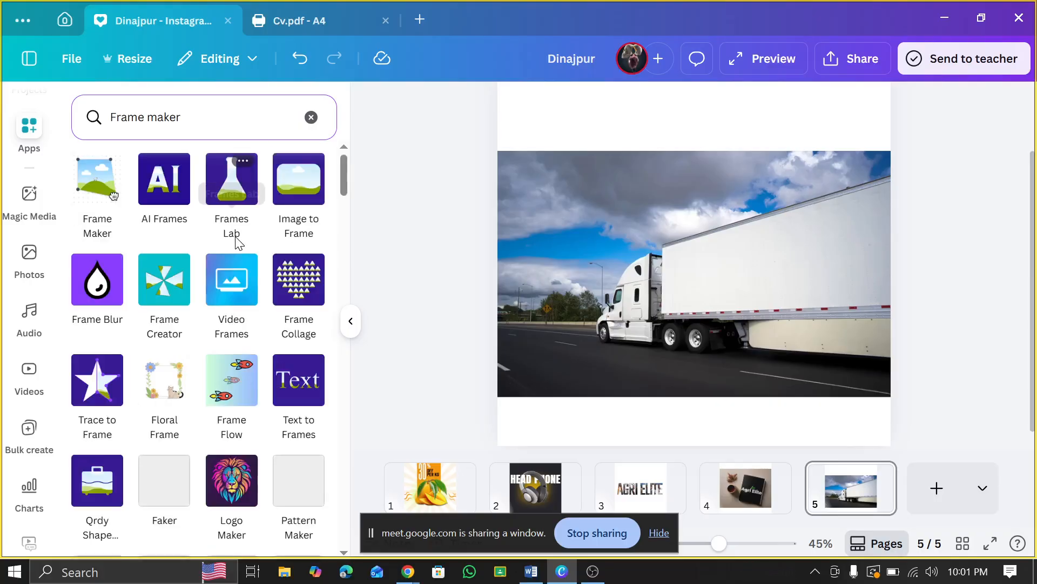
- Launch the Frame Maker app from its search result
click(96, 191)
scroll(192, 269, down, 5)
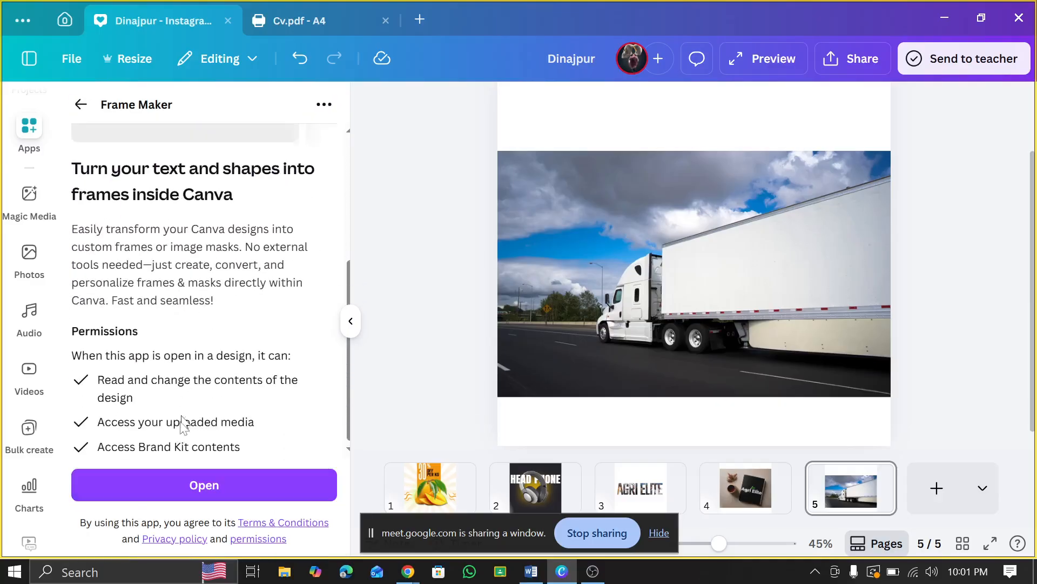
click(168, 490)
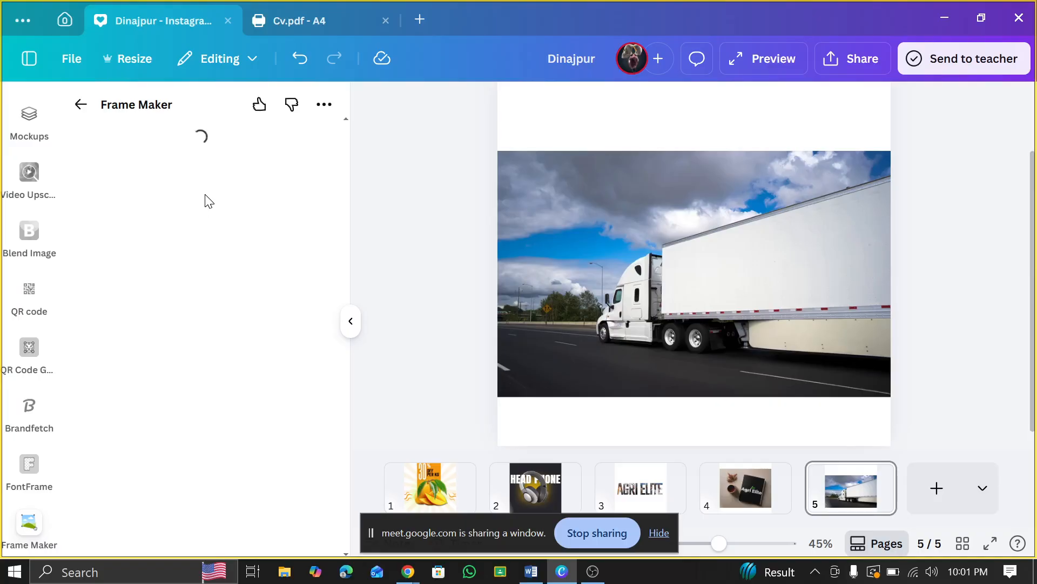
scroll(208, 201, down, 5)
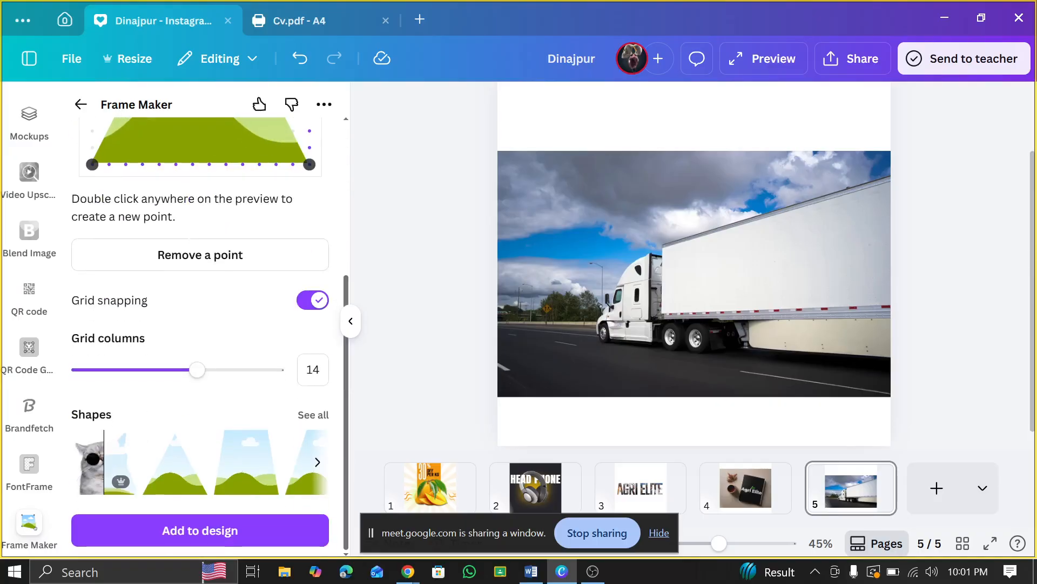
scroll(74, 305, up, 5)
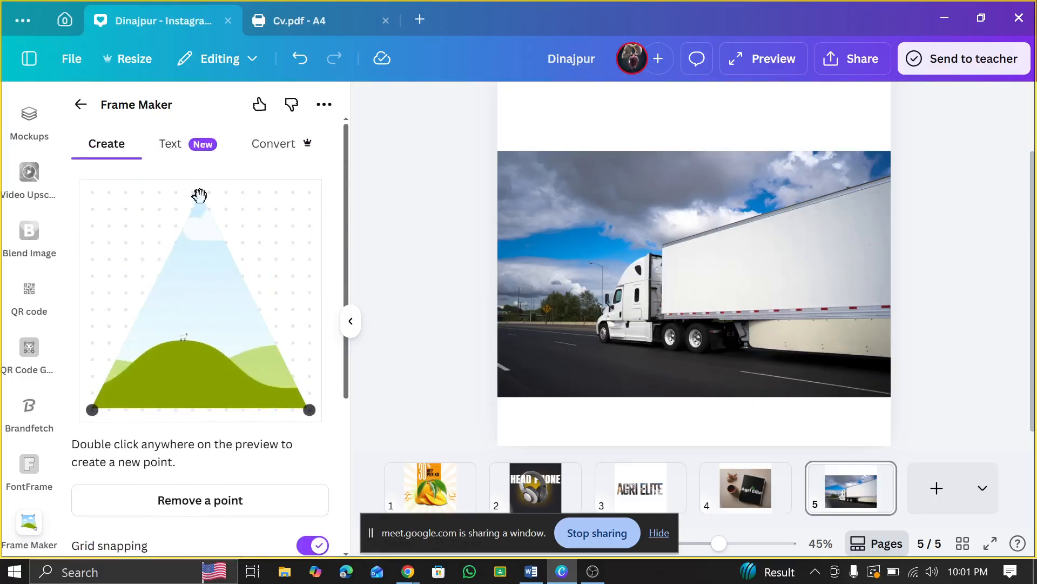
- Try reshaping the triangle frame and a mountain preset, removing the mountain frame again
drag(199, 195, 226, 193)
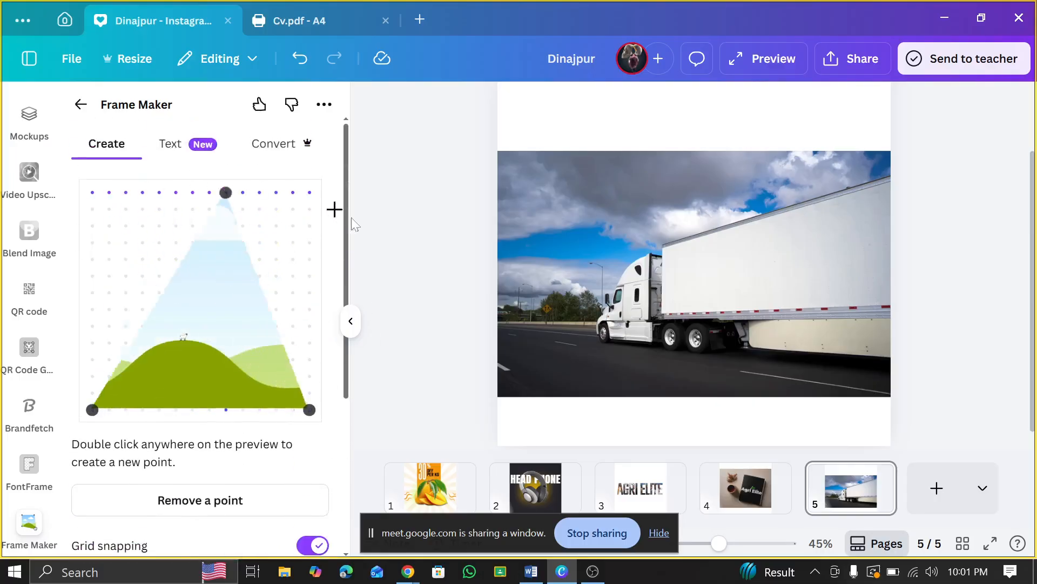
drag(354, 224, 243, 225)
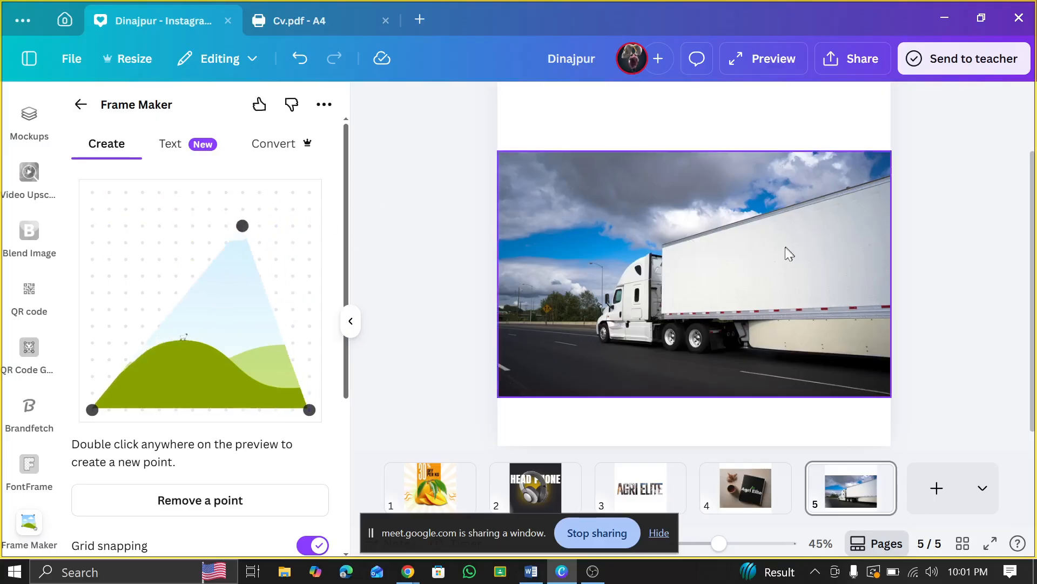
scroll(277, 273, down, 5)
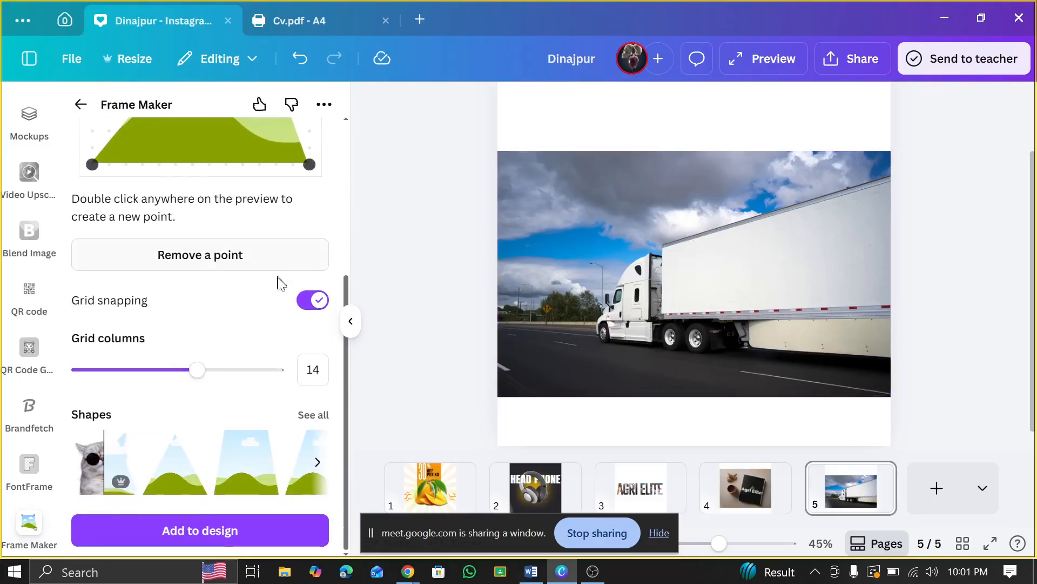
click(316, 415)
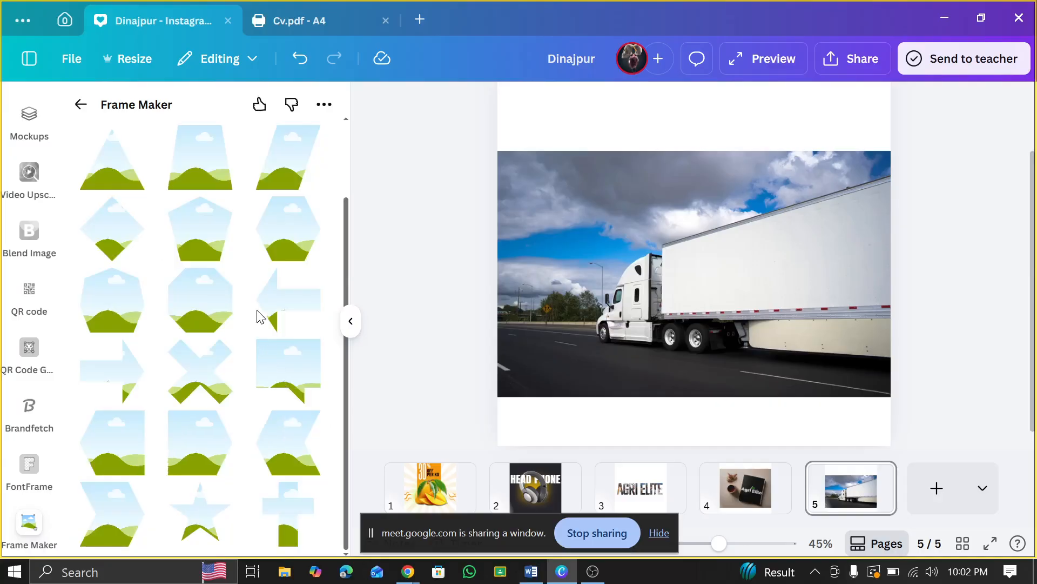
scroll(181, 390, up, 2)
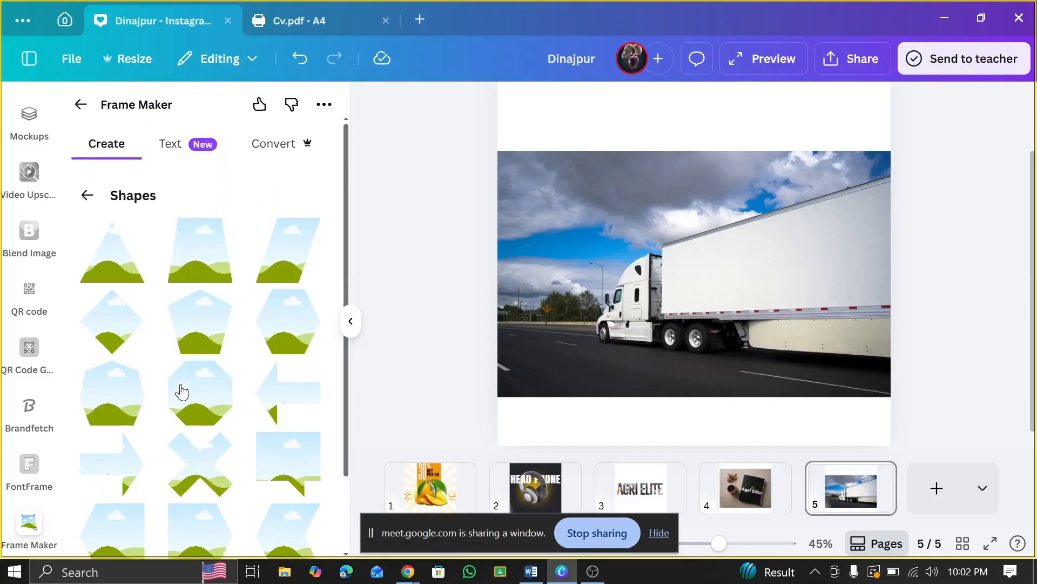
scroll(181, 390, down, 2)
scroll(180, 390, up, 2)
click(87, 195)
scroll(202, 361, down, 3)
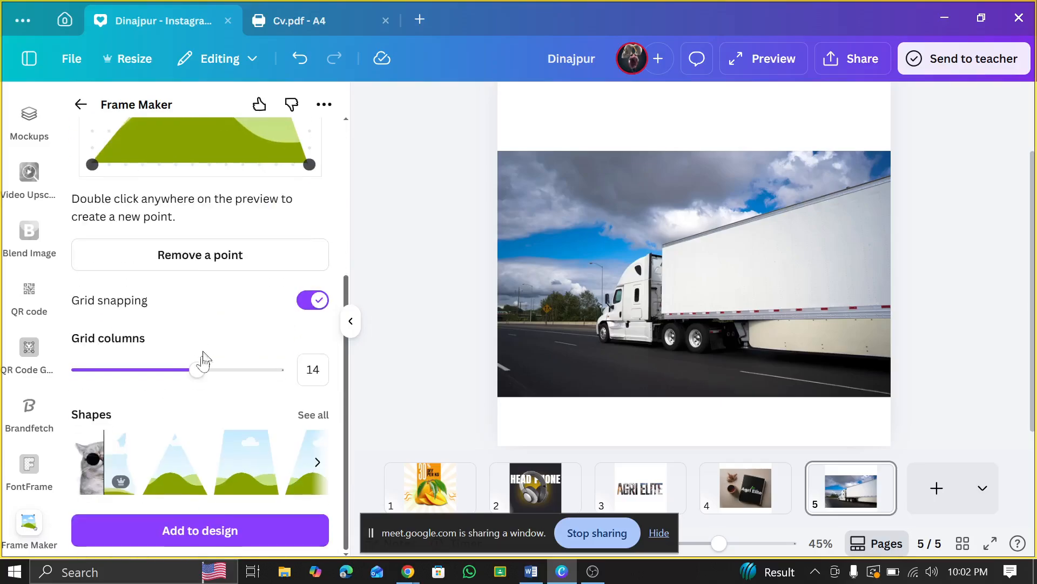
click(193, 517)
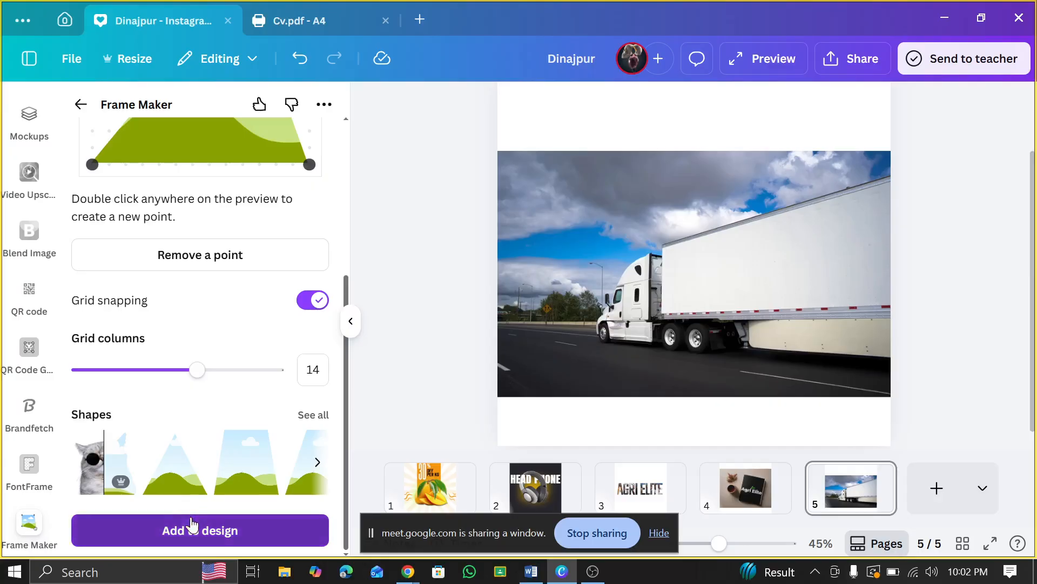
click(719, 149)
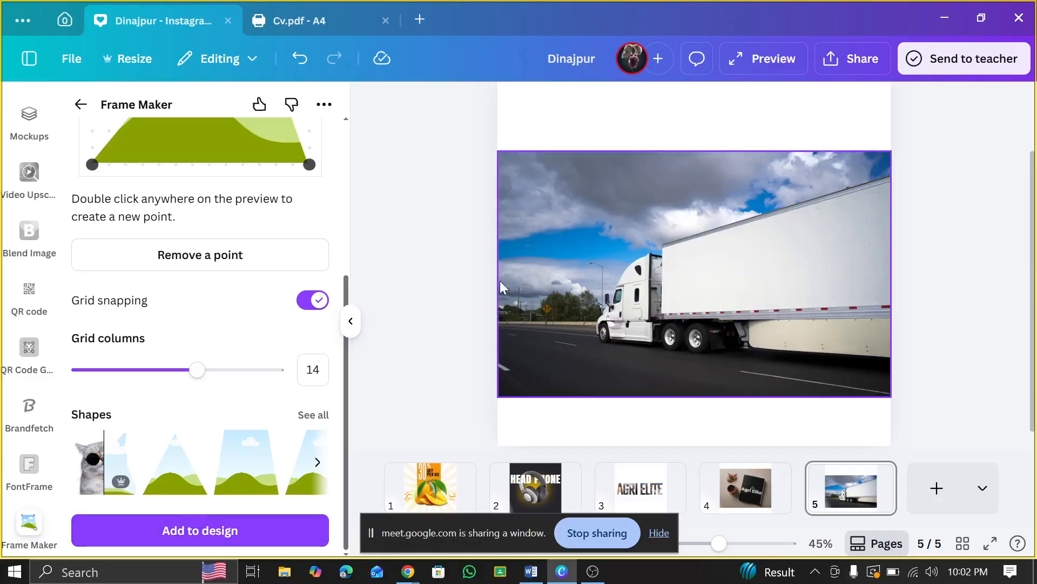
- Reshape the cloud-and-hills frame into a wide rectangle with 20 grid columns and add it
click(239, 457)
scroll(262, 417, up, 4)
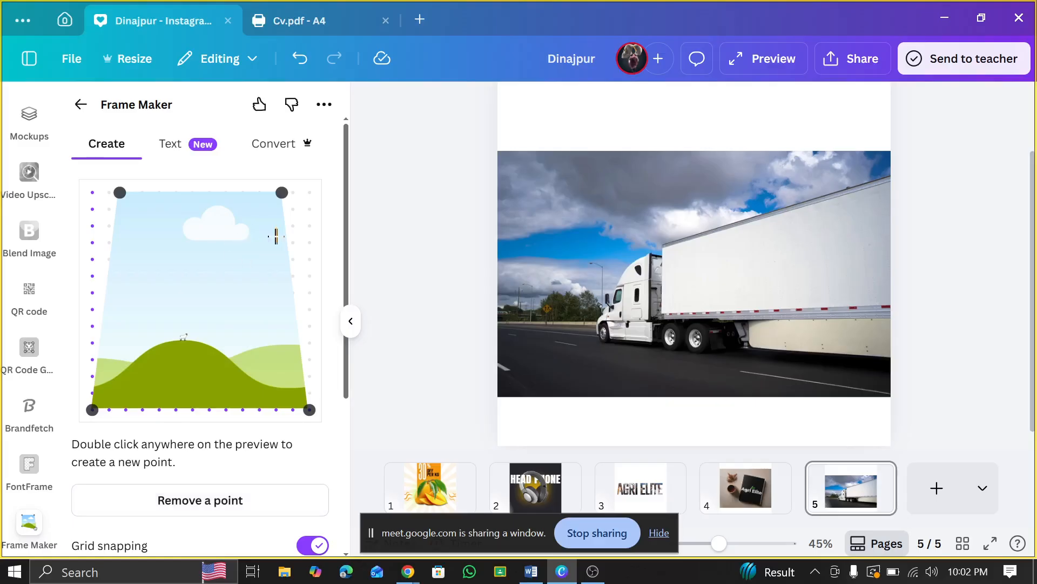
drag(282, 192, 309, 309)
drag(120, 192, 69, 311)
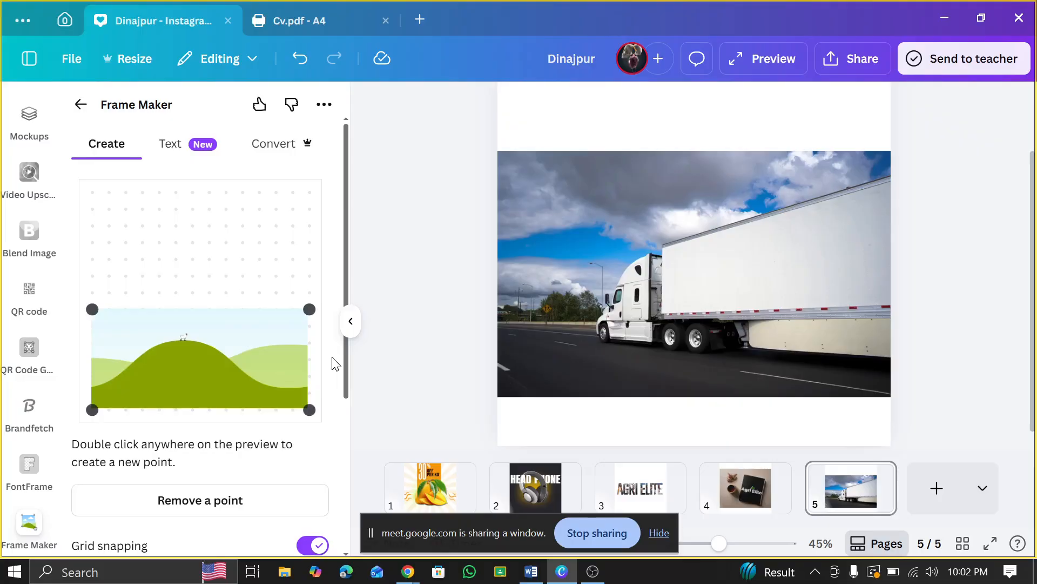
scroll(222, 224, down, 5)
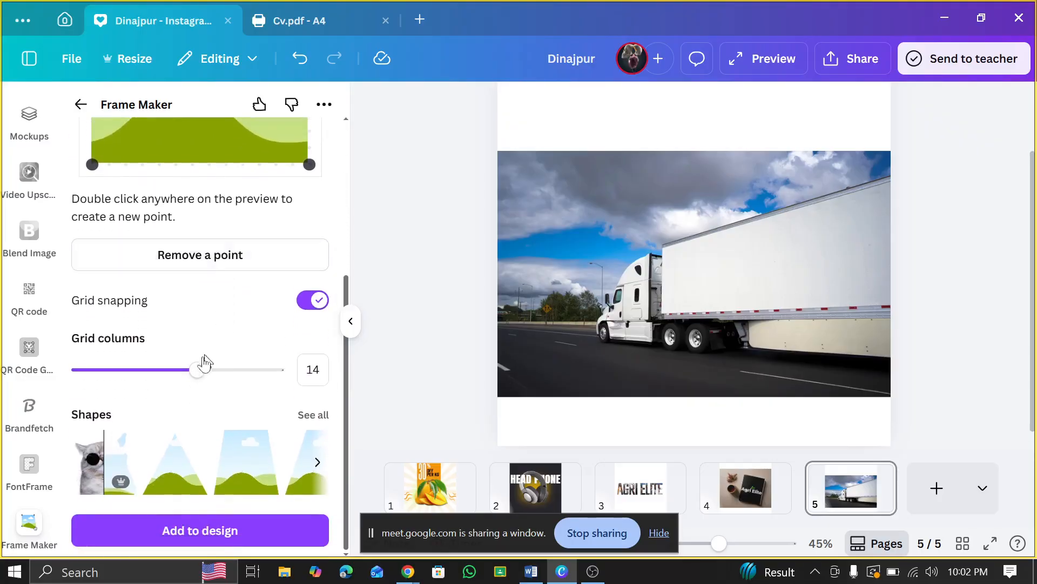
drag(196, 372, 274, 368)
scroll(319, 208, up, 2)
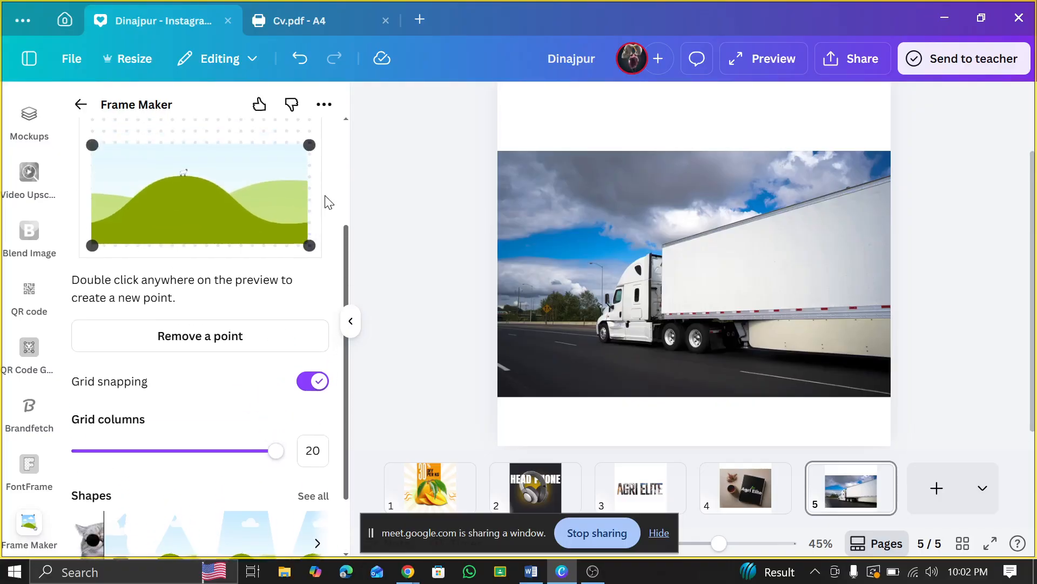
scroll(227, 352, down, 2)
click(219, 531)
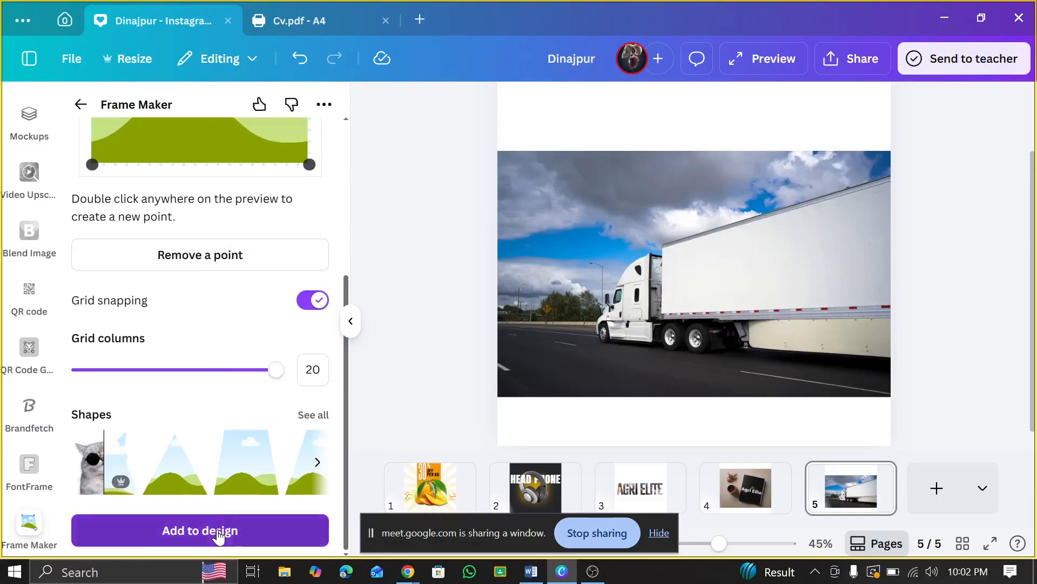
- Place the green-hills frame on the truck trailer and drag its corner points to slant the edges
drag(694, 273, 742, 302)
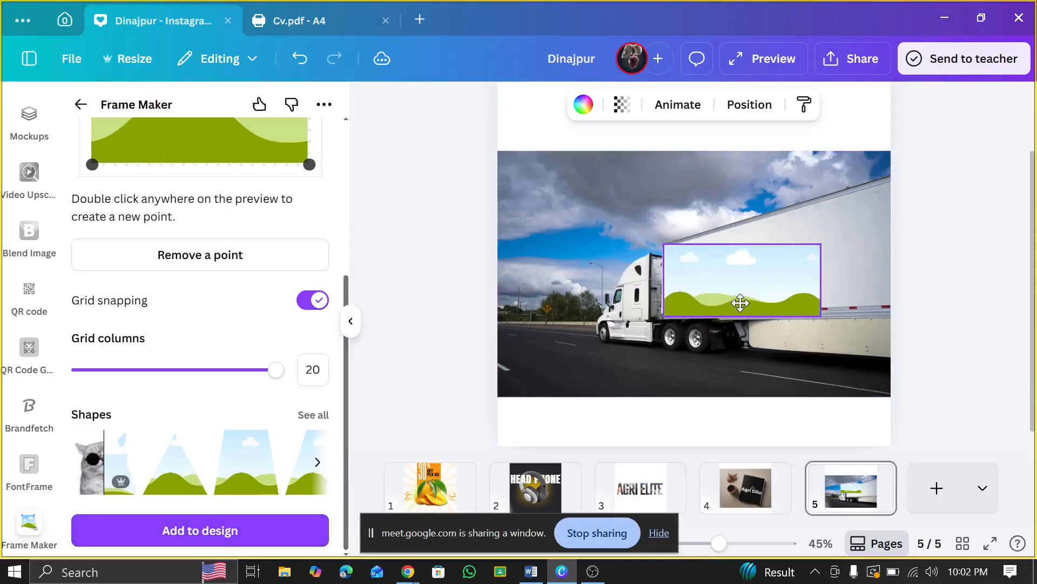
scroll(94, 223, up, 4)
drag(94, 224, 93, 247)
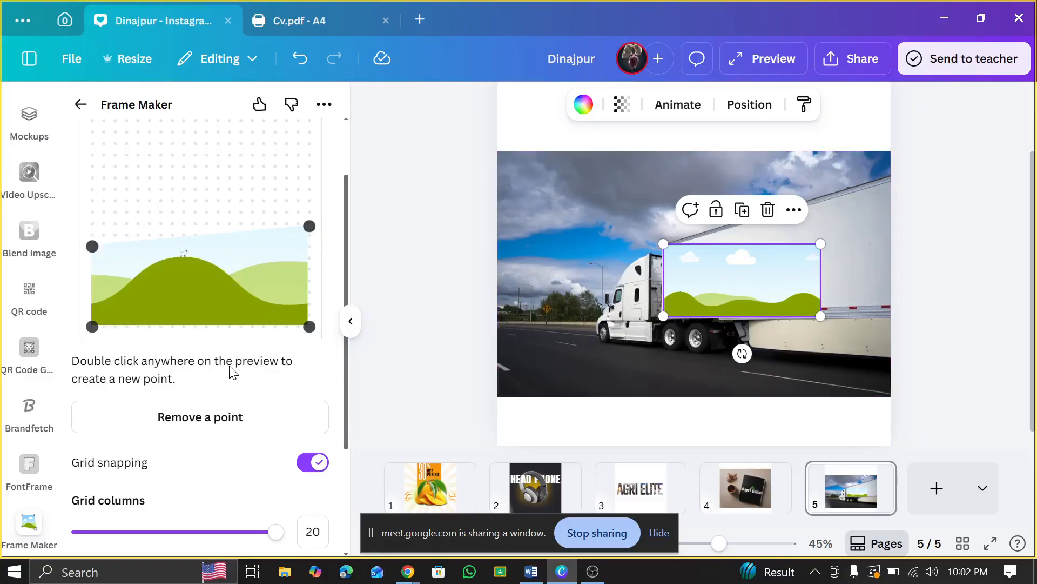
scroll(201, 496, down, 2)
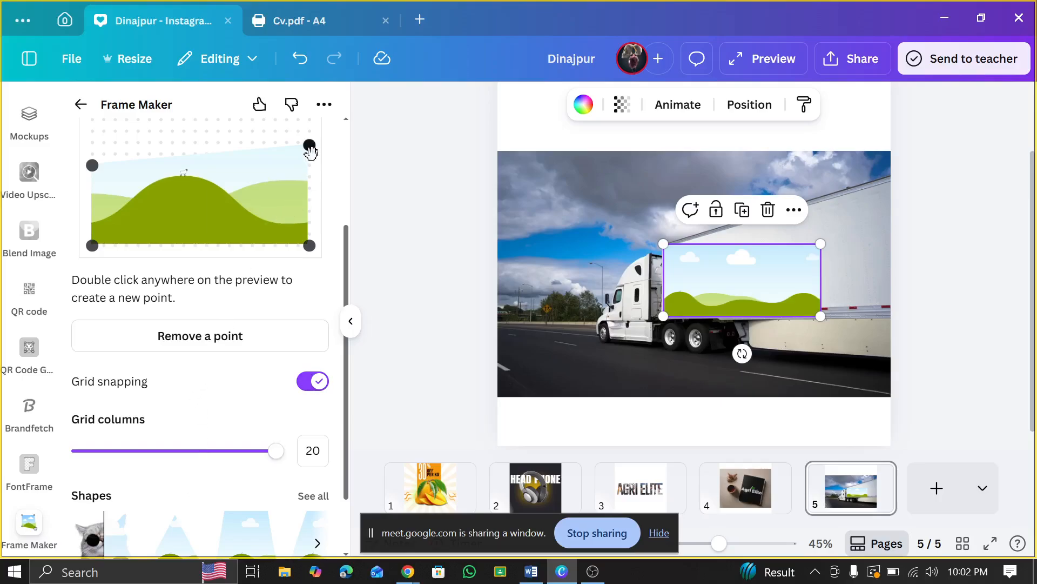
drag(310, 146, 309, 131)
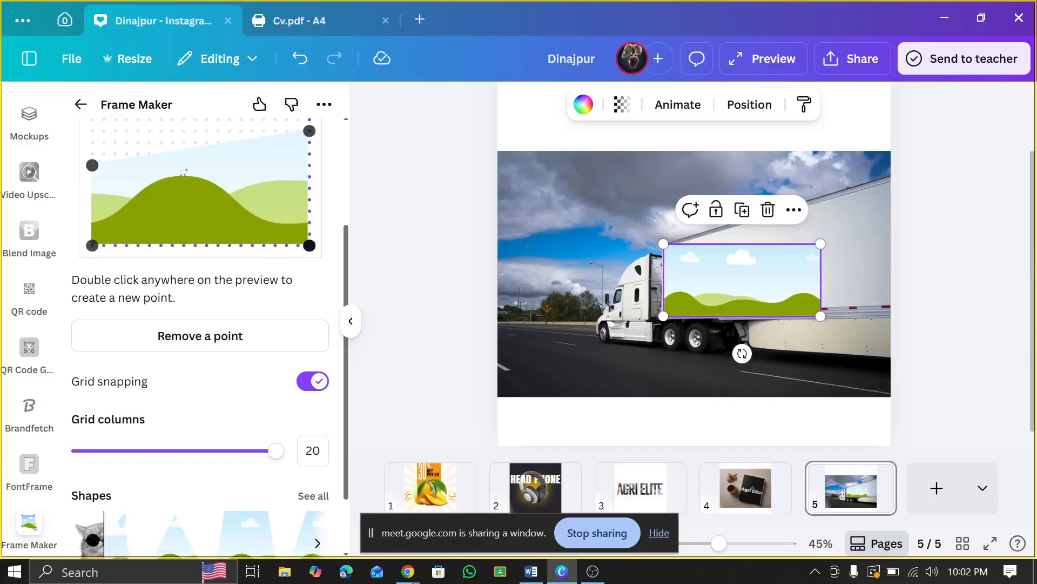
drag(310, 246, 310, 234)
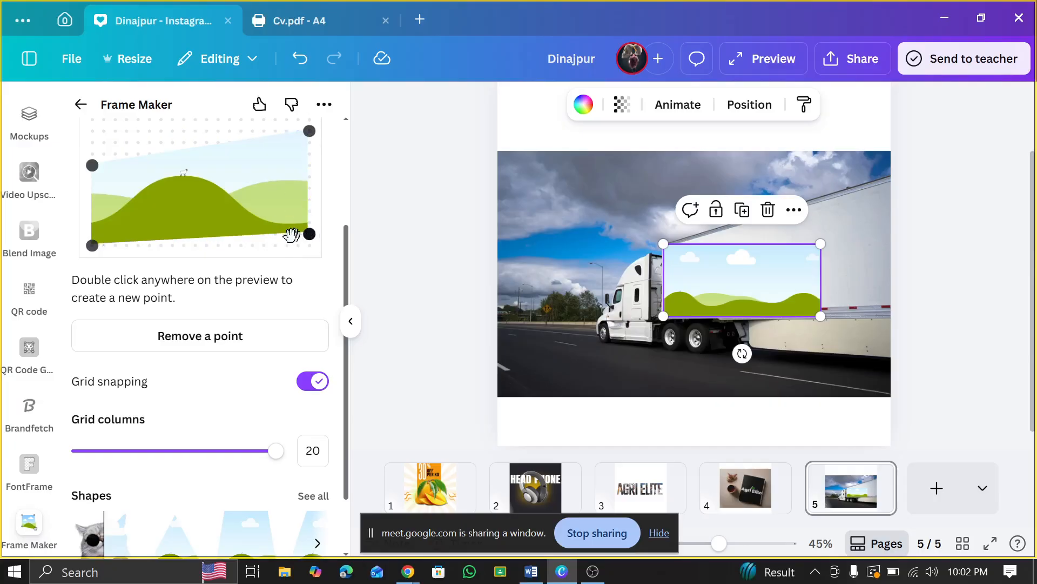
- Delete the previous frame and add the custom hill frame, enlarged over the trailer
click(764, 221)
scroll(167, 425, down, 3)
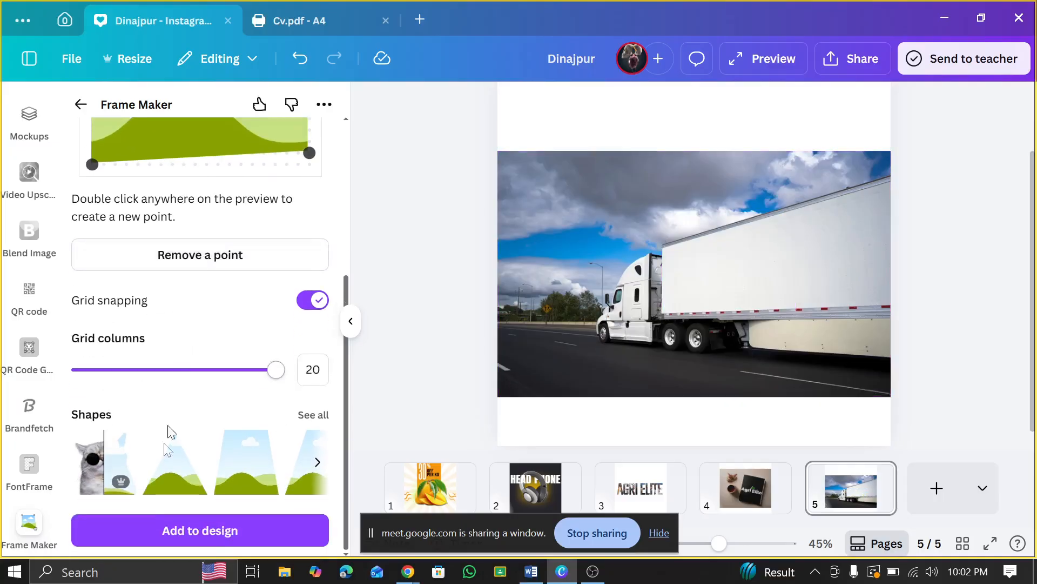
click(156, 532)
drag(658, 268, 709, 288)
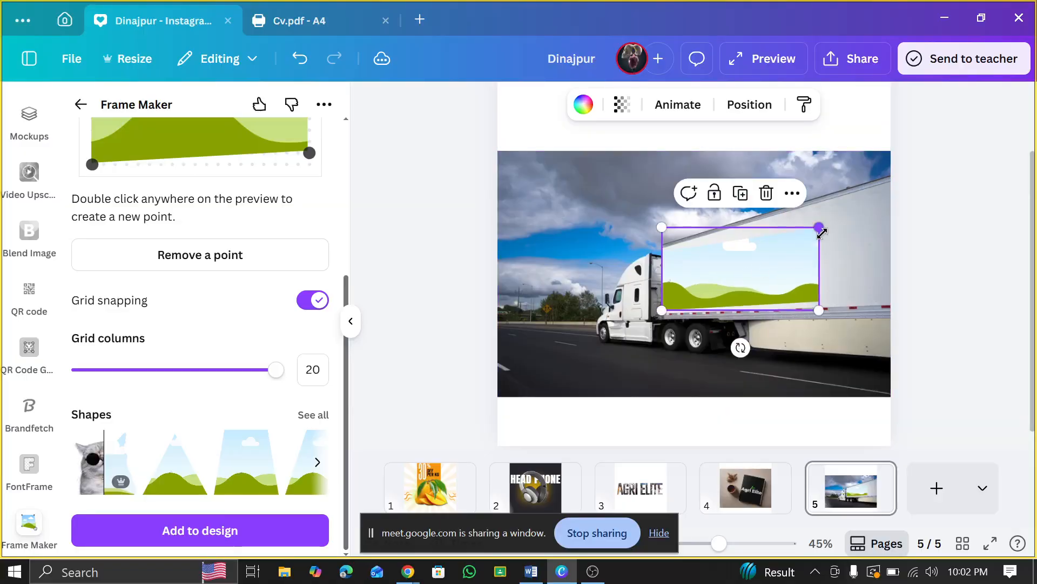
drag(820, 230, 896, 186)
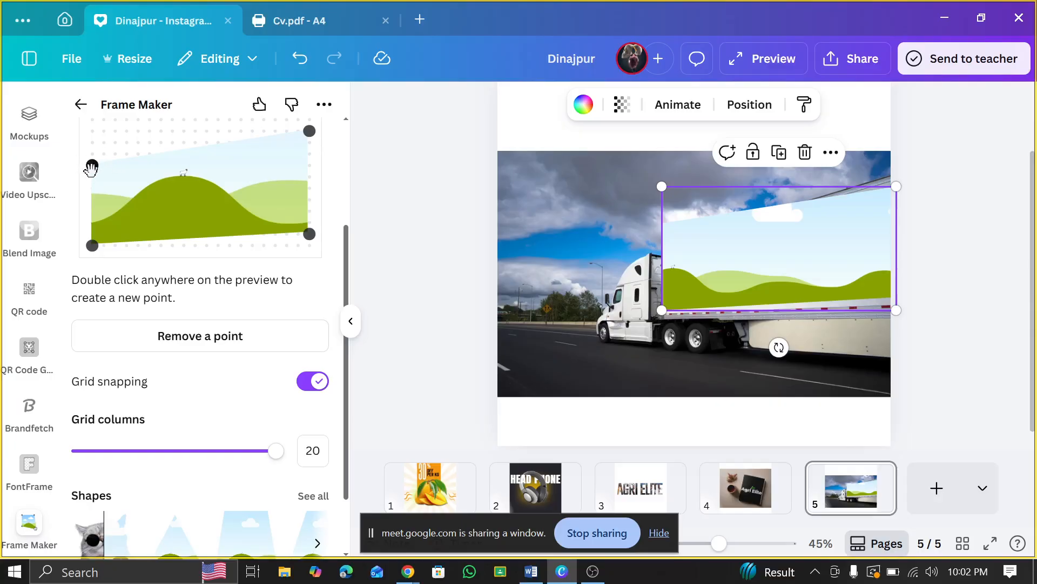
- Skew the frame shape: lower the top-left corner, then raise the top-right and both bottom corners
drag(92, 166, 92, 188)
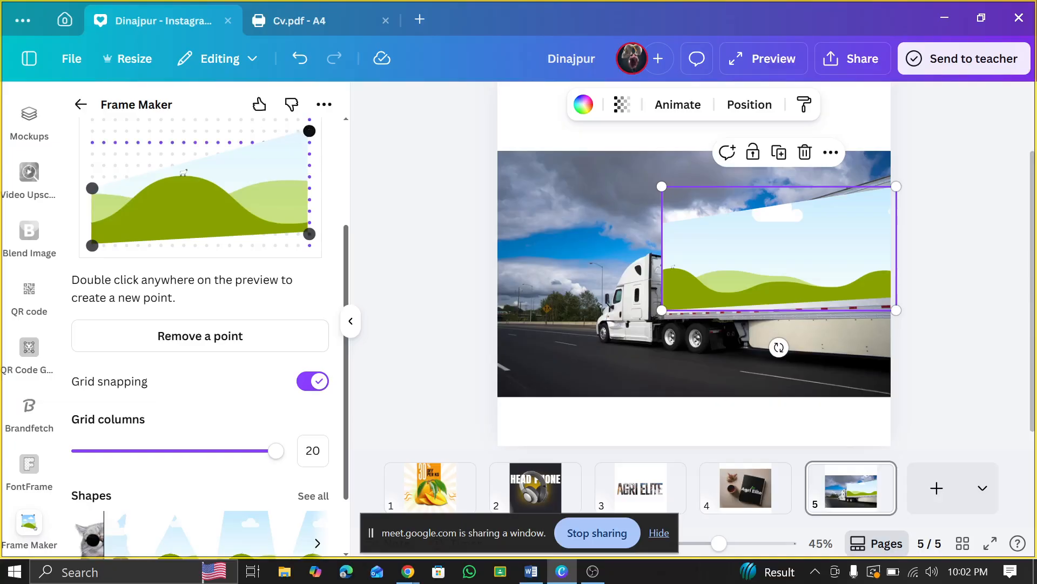
drag(309, 131, 310, 120)
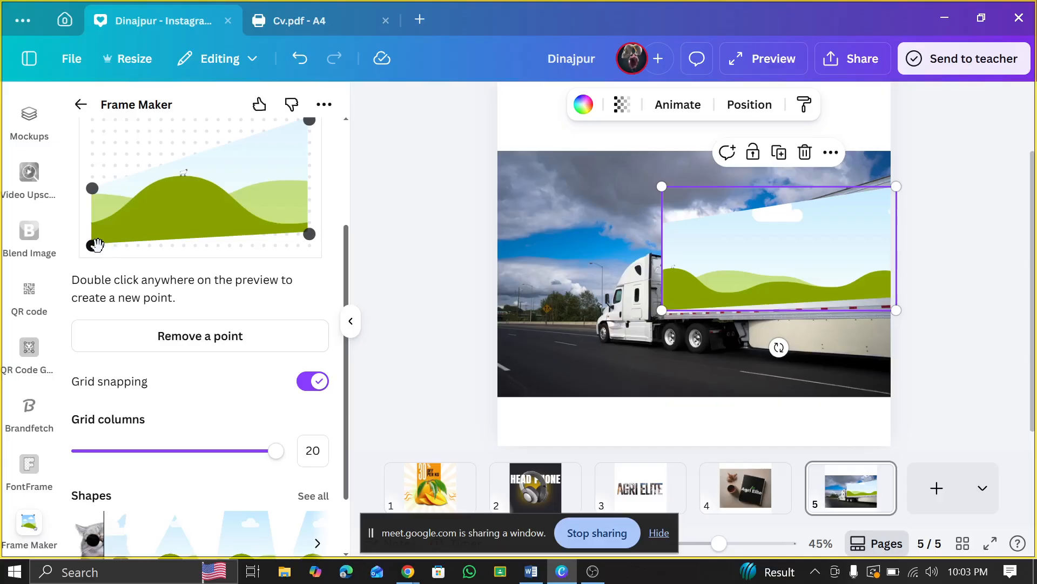
drag(92, 246, 92, 234)
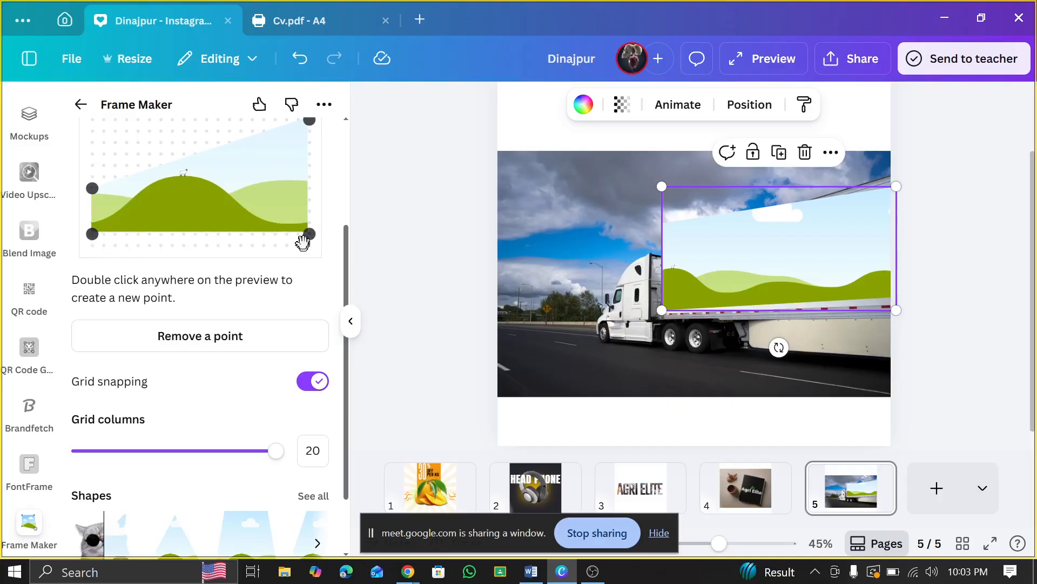
drag(309, 234, 309, 222)
scroll(166, 428, down, 2)
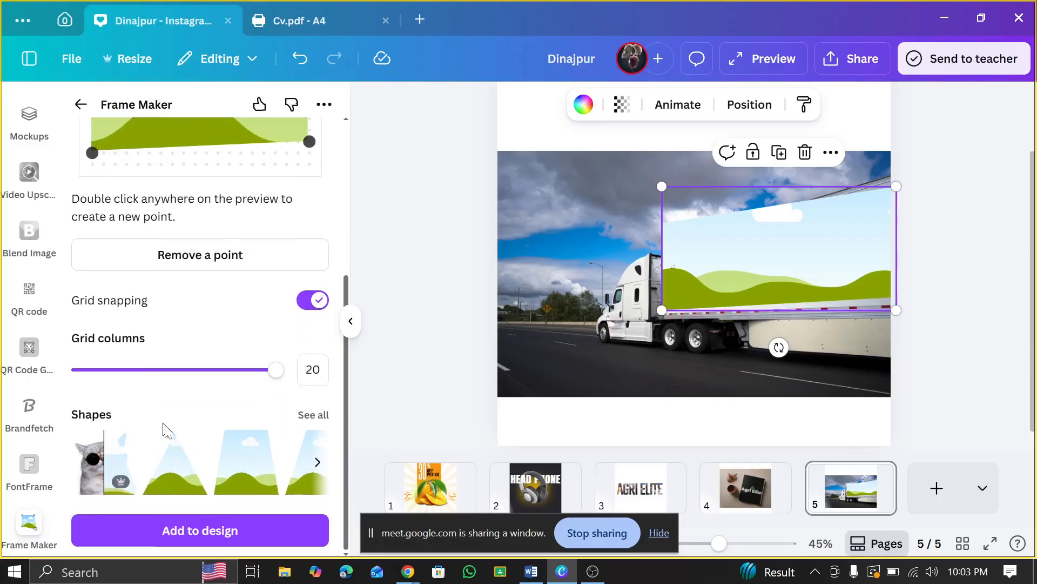
- Add the reshaped frame, delete the larger old frame, and enlarge the skewed frame over the trailer
click(185, 530)
click(827, 265)
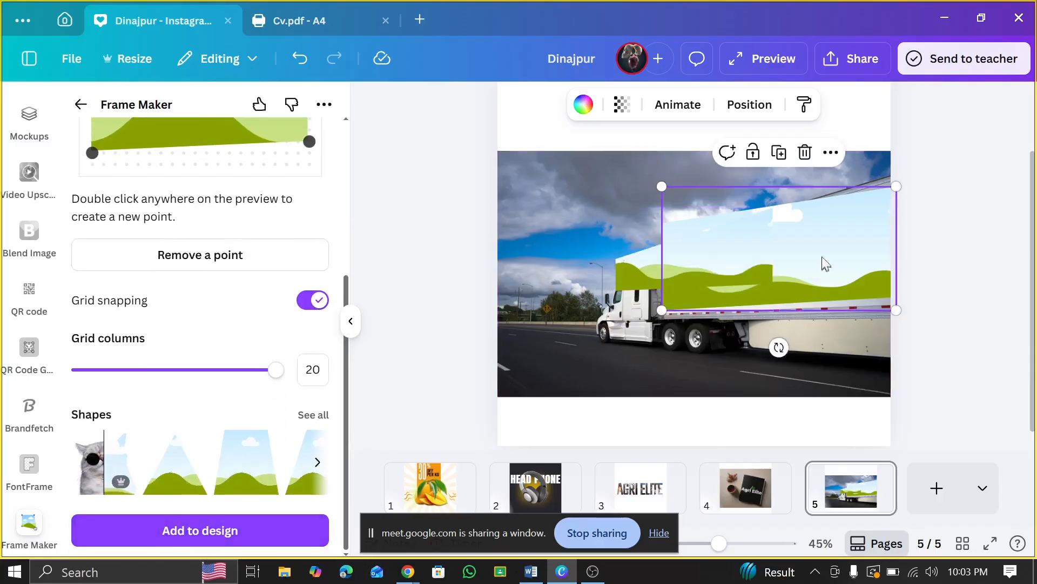
click(804, 153)
click(702, 281)
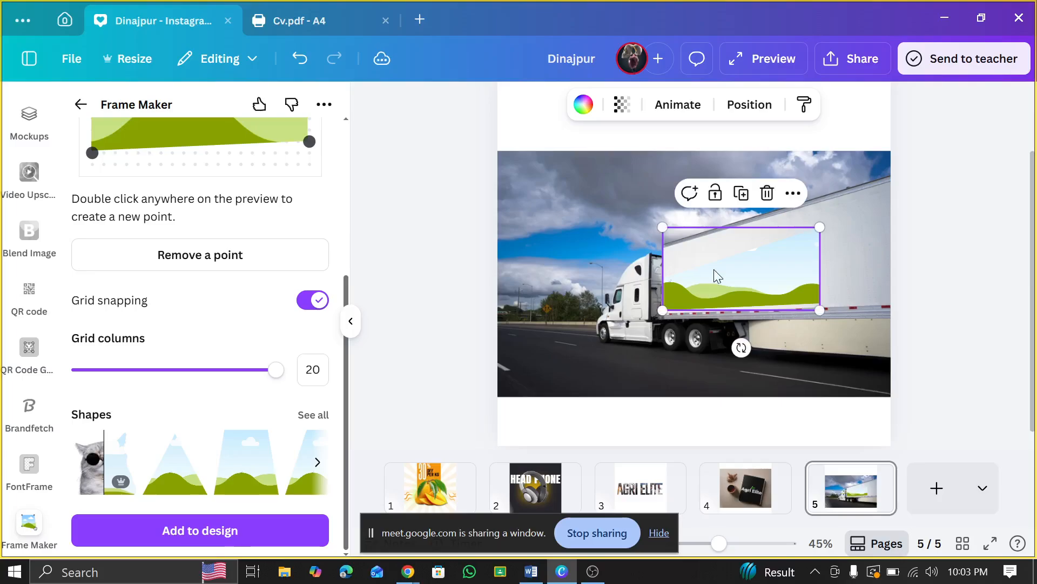
drag(820, 225, 964, 146)
- Try dropping the truck background photo into the skewed frame, then undo it
click(656, 336)
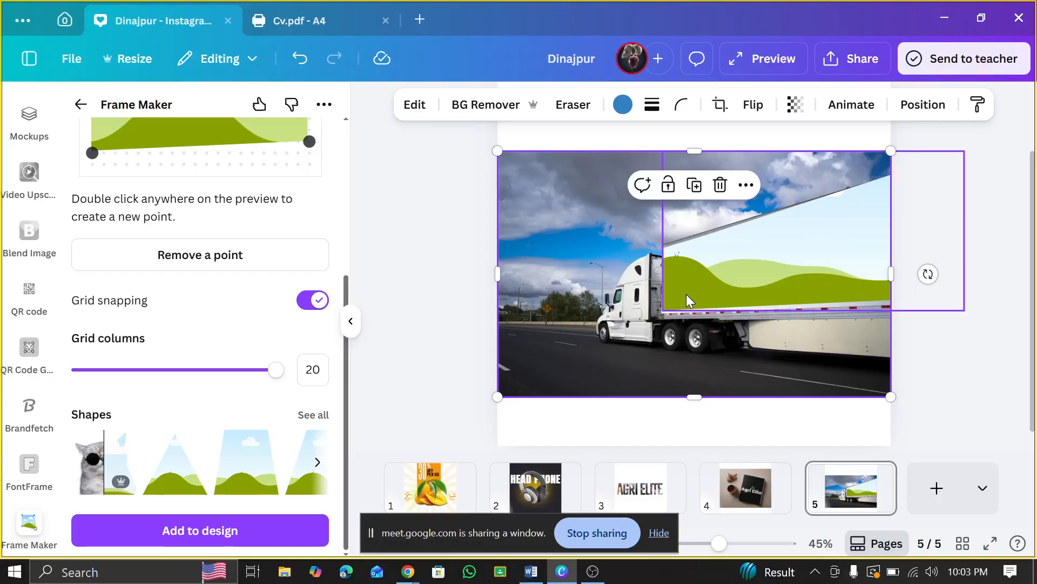
scroll(686, 294, up, 2)
scroll(687, 294, up, 2)
drag(679, 299, 689, 307)
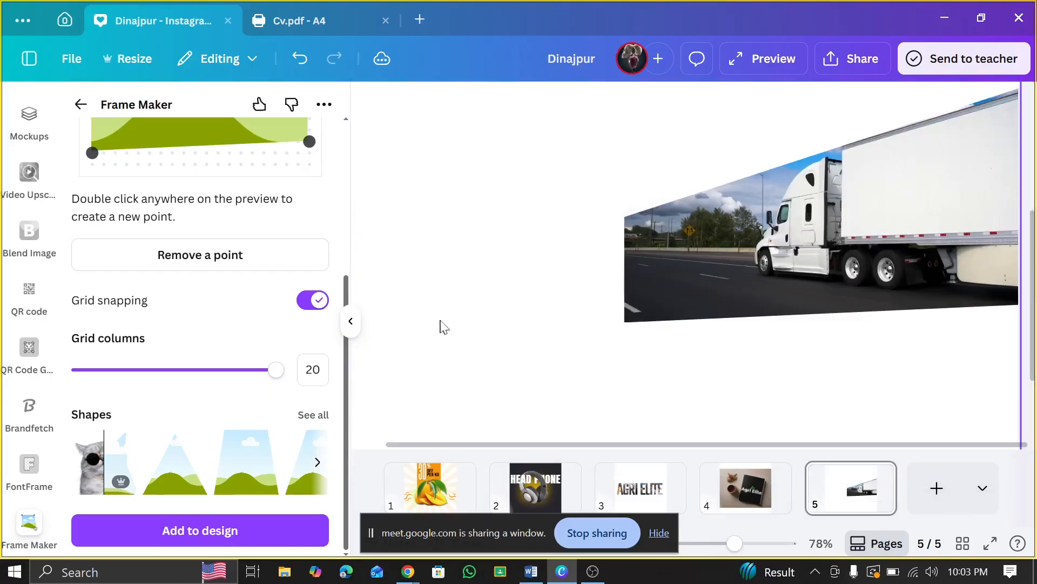
click(296, 53)
- Undo a slight accidental resize of the skewed frame, then select the truck background photo
click(681, 265)
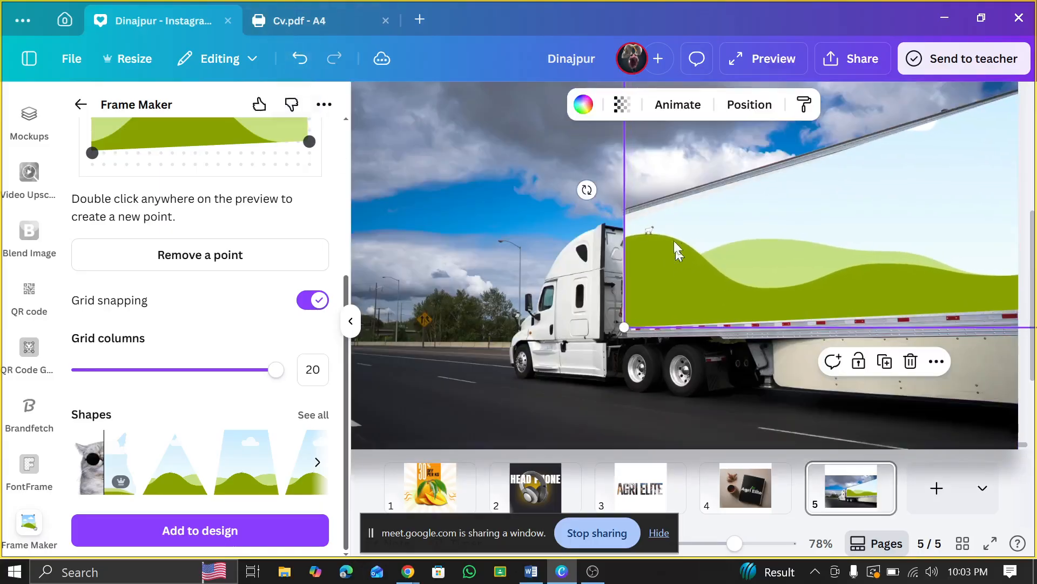
scroll(665, 227, up, 2)
scroll(655, 214, up, 3)
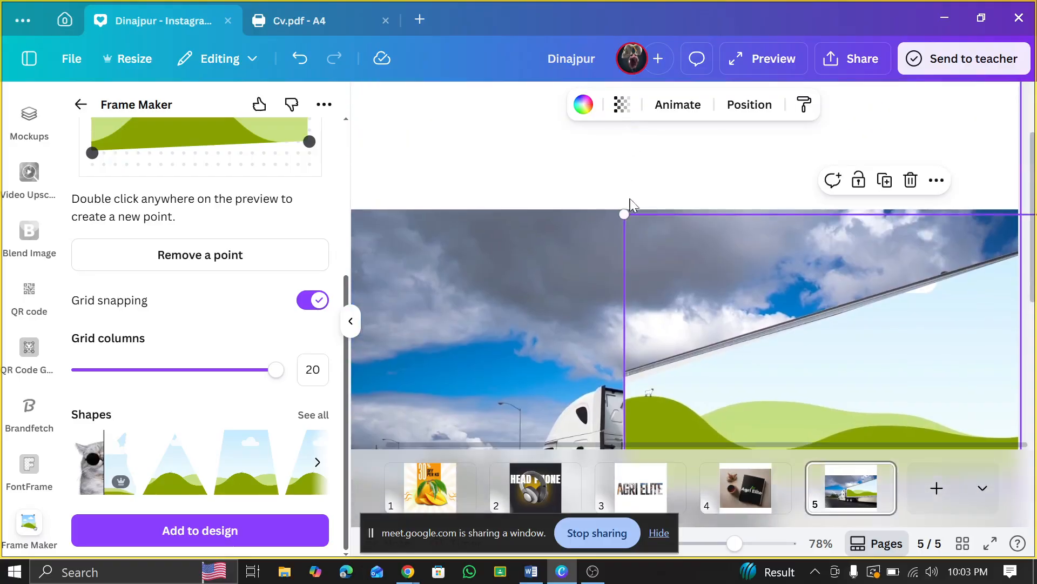
drag(620, 208, 616, 208)
scroll(653, 342, down, 2)
key(ctrl+z)
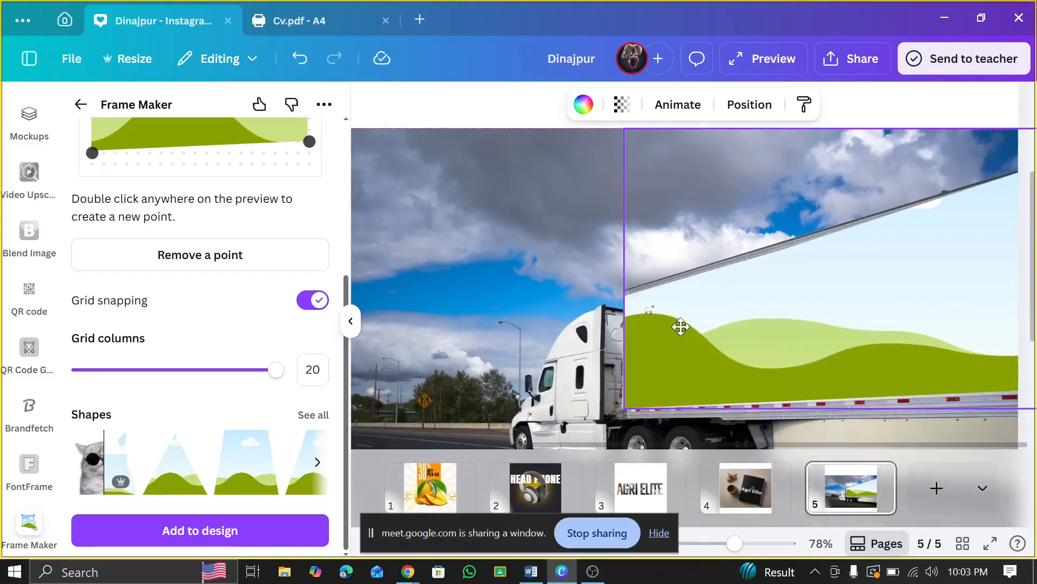
click(549, 261)
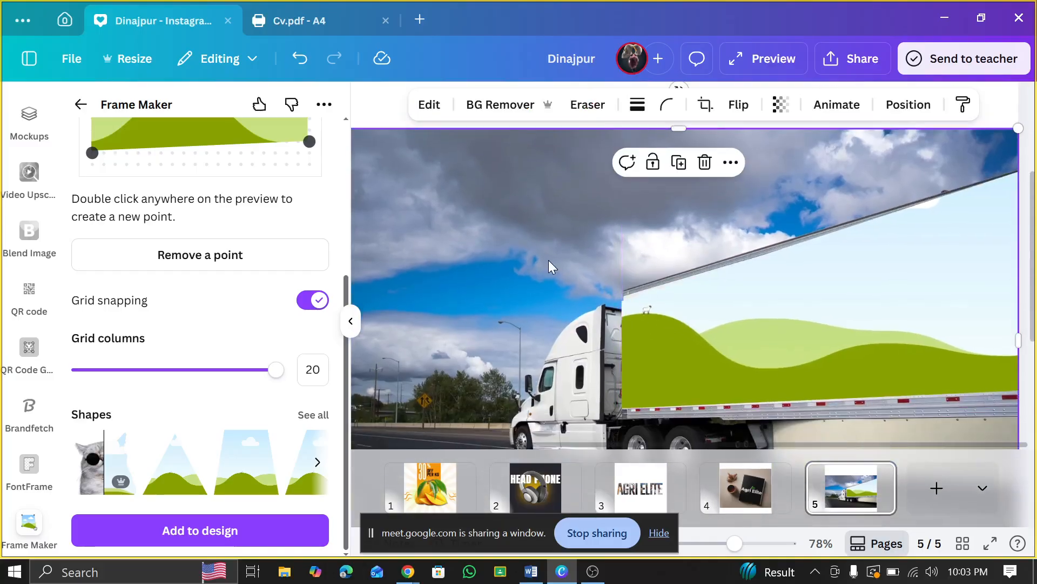
scroll(547, 259, down, 3)
- From Uploads, put the Nescafé image into the trailer frame and enlarge it in the crop
scroll(42, 264, up, 10)
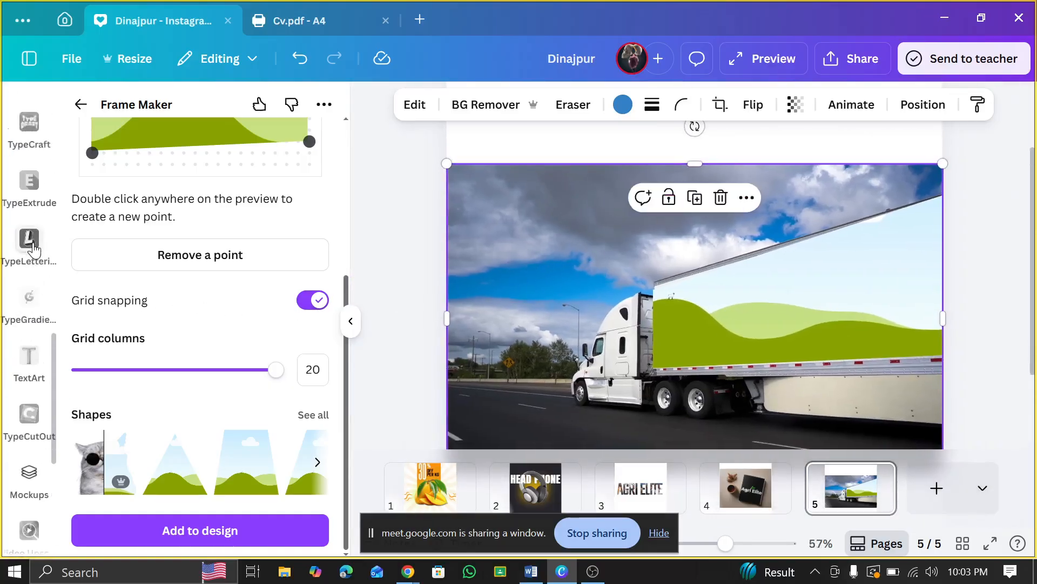
click(29, 167)
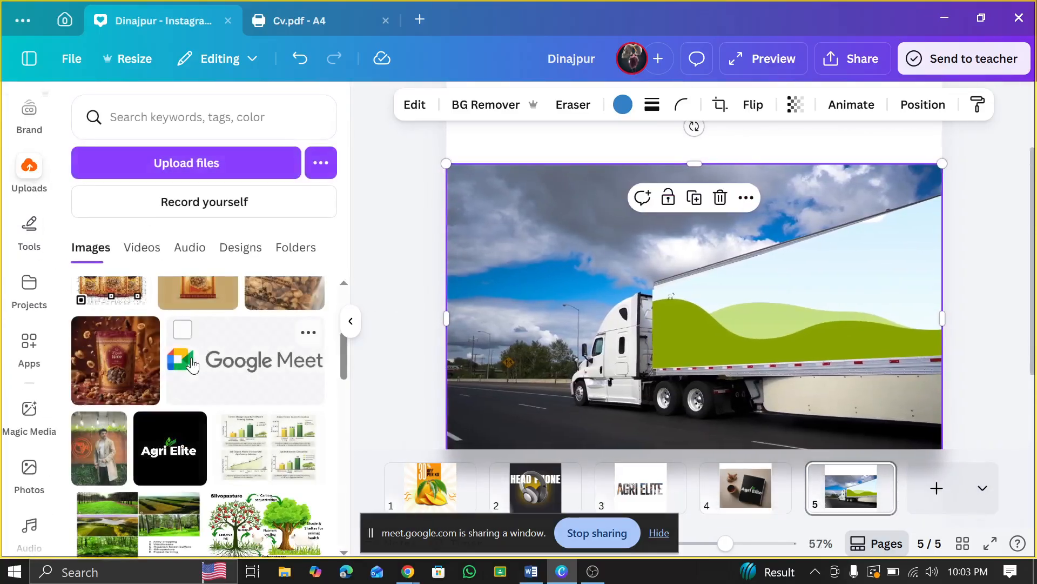
scroll(193, 366, down, 5)
scroll(193, 366, up, 5)
scroll(193, 366, down, 1)
scroll(193, 366, down, 15)
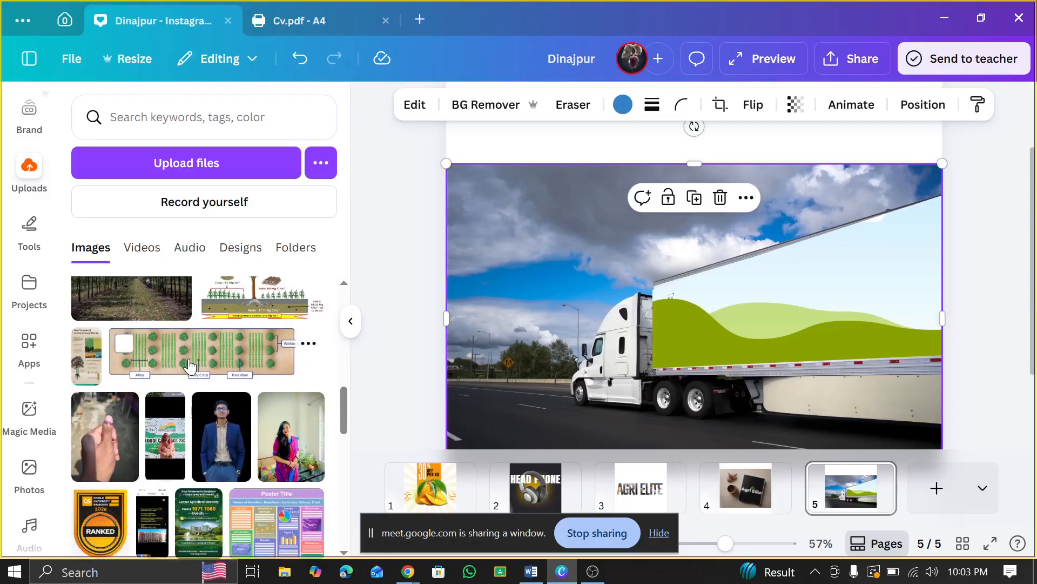
scroll(188, 361, up, 5)
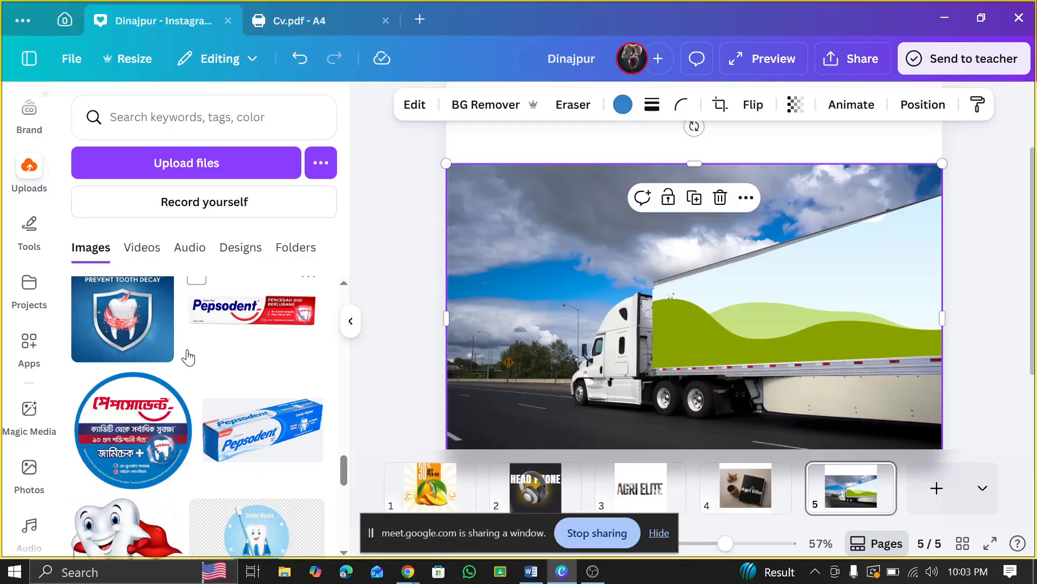
scroll(189, 357, down, 5)
scroll(192, 341, up, 2)
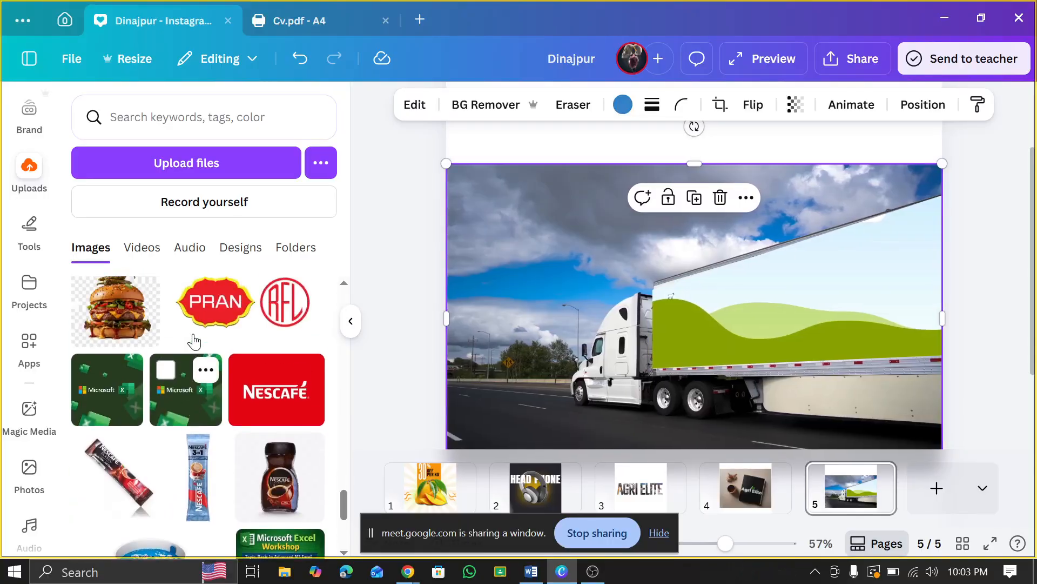
click(277, 390)
drag(644, 290, 722, 349)
double_click(731, 290)
drag(652, 161, 581, 207)
click(526, 267)
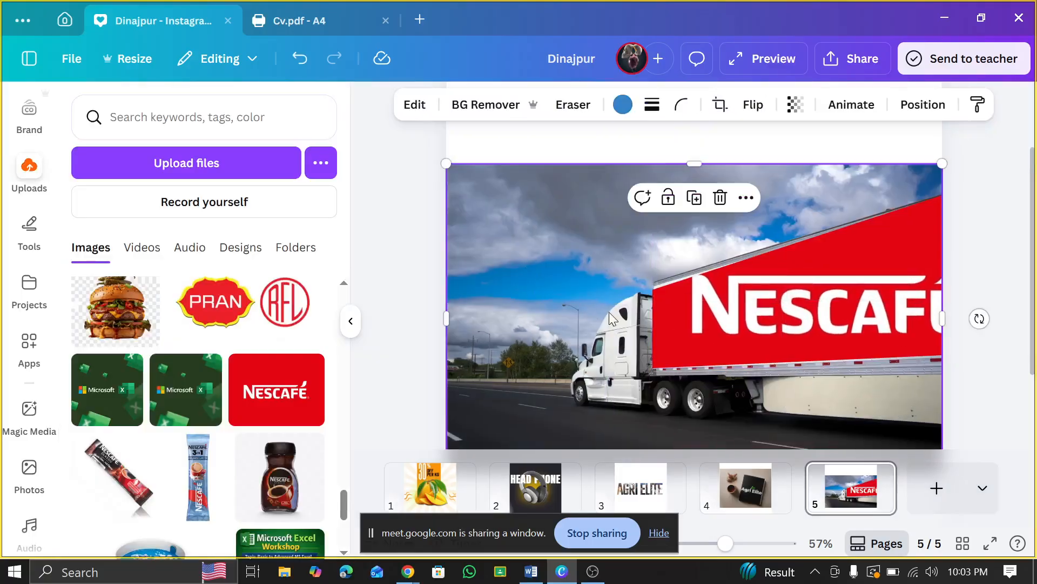
- Swap in the PRAN/RFL logo image and adjust its position inside the frame
scroll(173, 388, down, 5)
scroll(183, 379, up, 5)
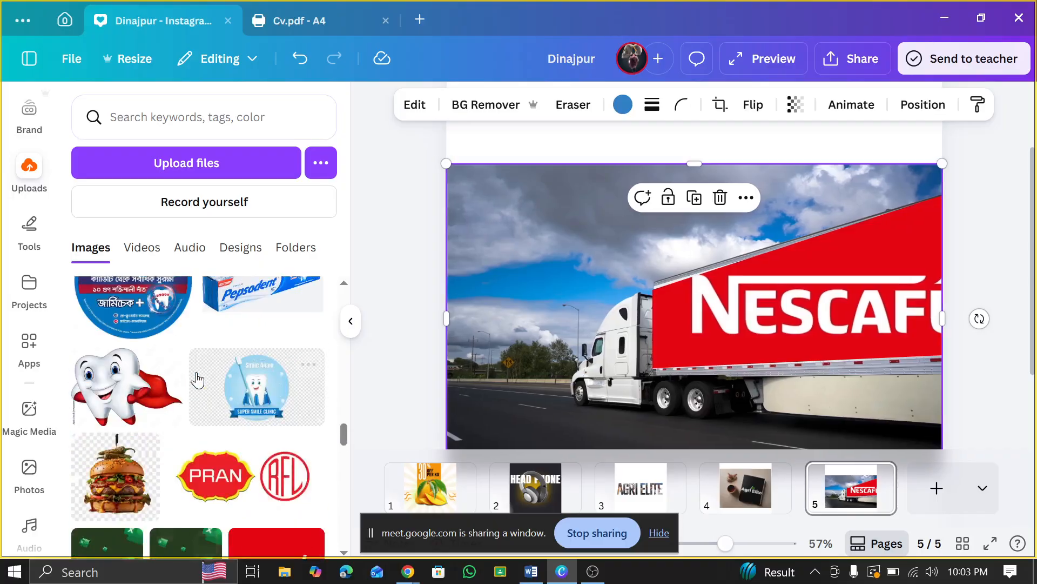
click(216, 476)
drag(657, 291, 785, 277)
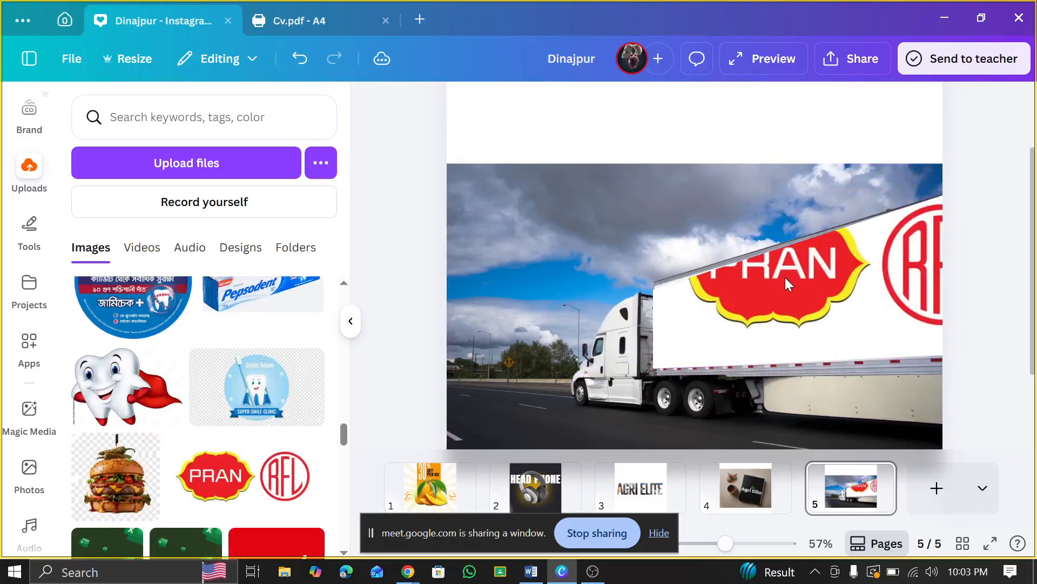
double_click(785, 277)
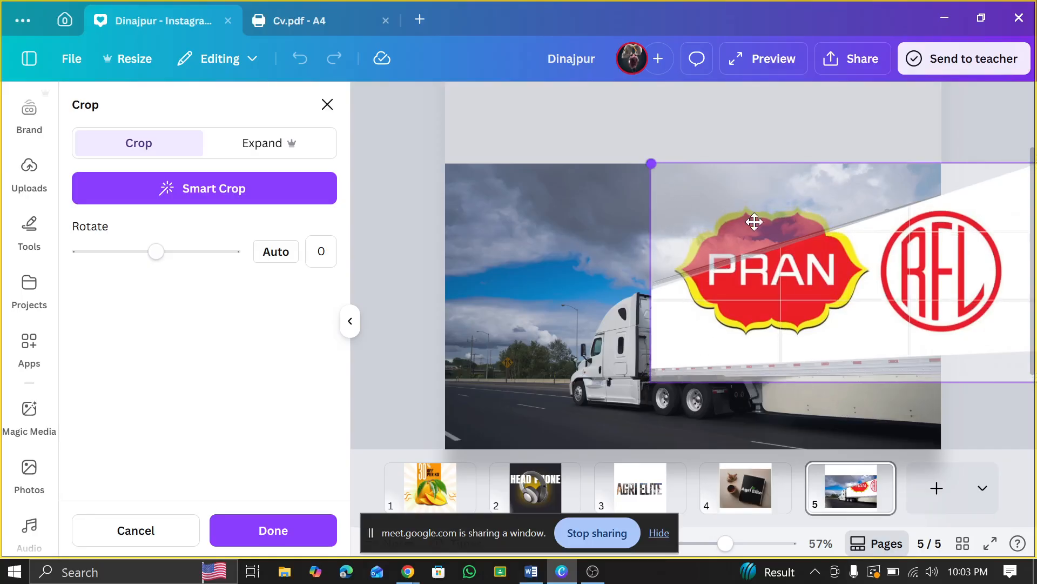
click(357, 197)
- Replace it with the periodic table image and adjust its crop inside the frame
scroll(124, 397, down, 4)
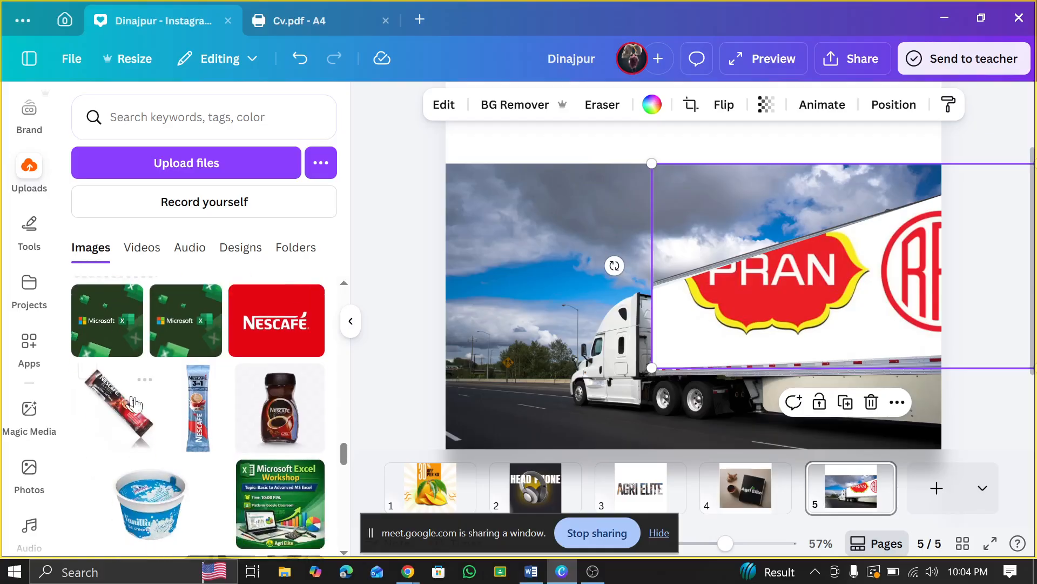
scroll(244, 415, down, 12)
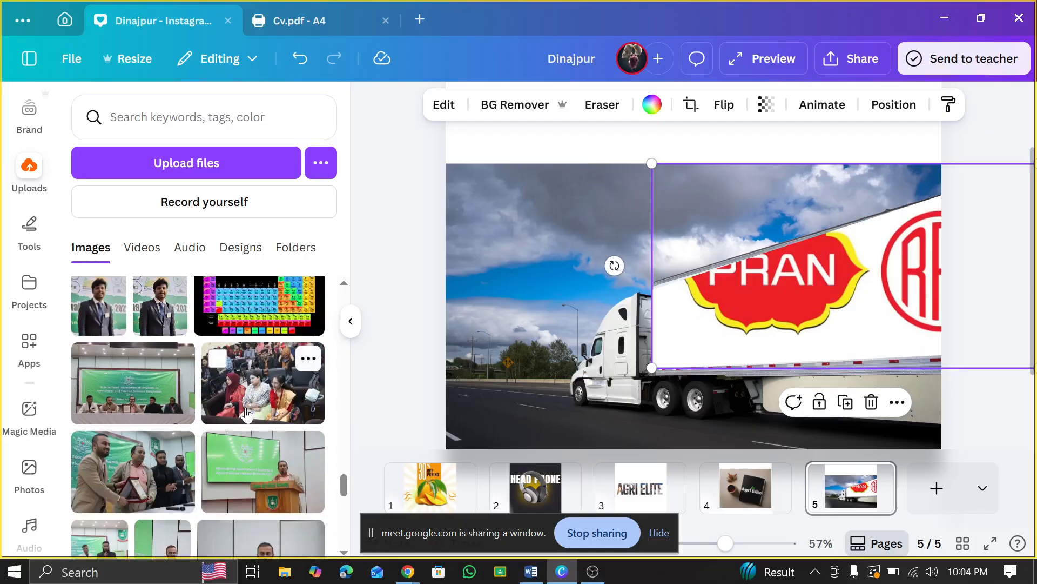
scroll(247, 411, up, 8)
click(259, 460)
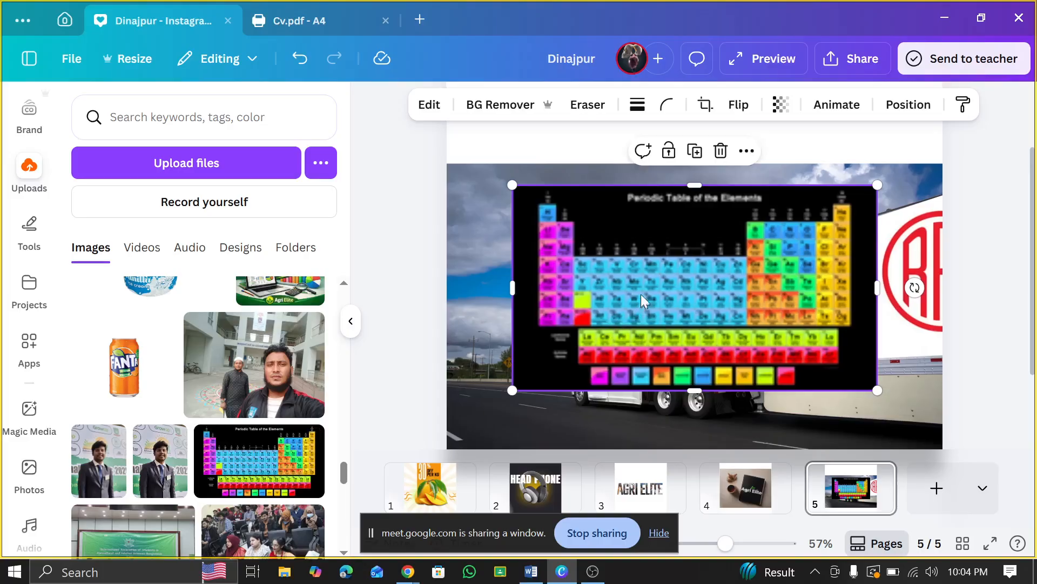
drag(639, 295, 750, 297)
double_click(750, 297)
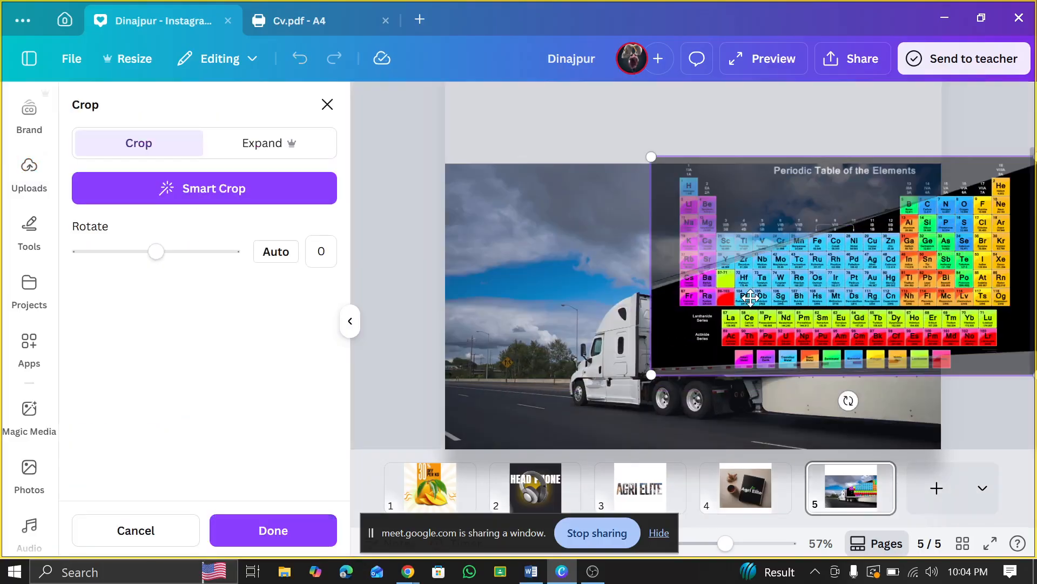
click(548, 339)
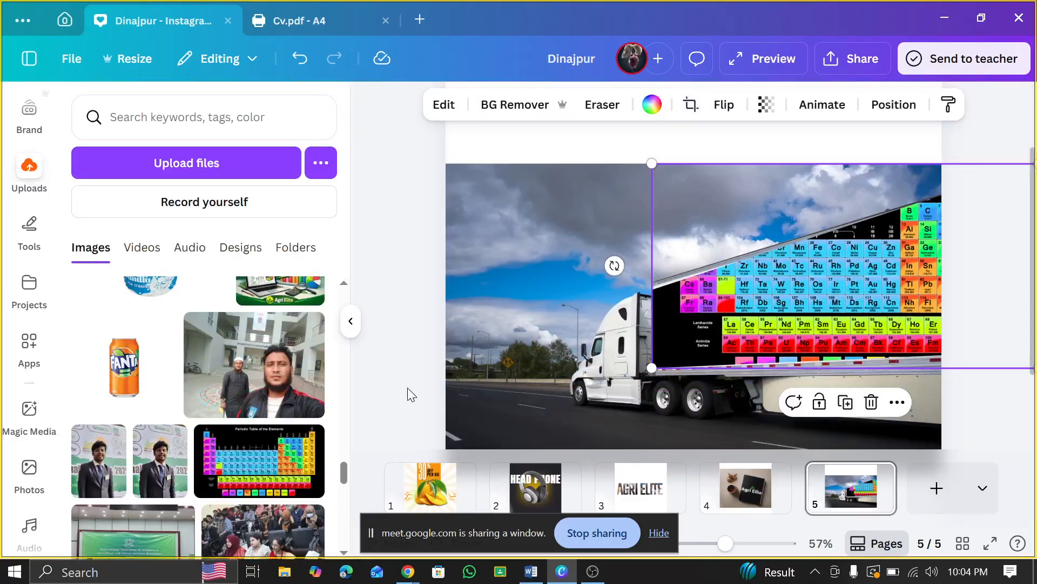
click(442, 385)
scroll(248, 412, down, 5)
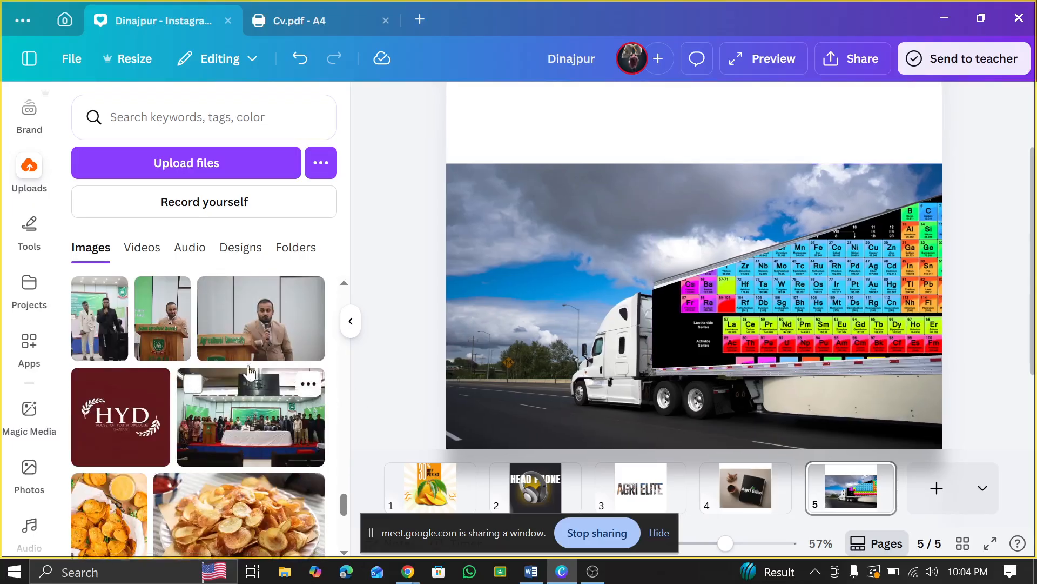
- Put the speaker photo, then the group photo, into the trailer frame and enlarge and reposition it
click(630, 259)
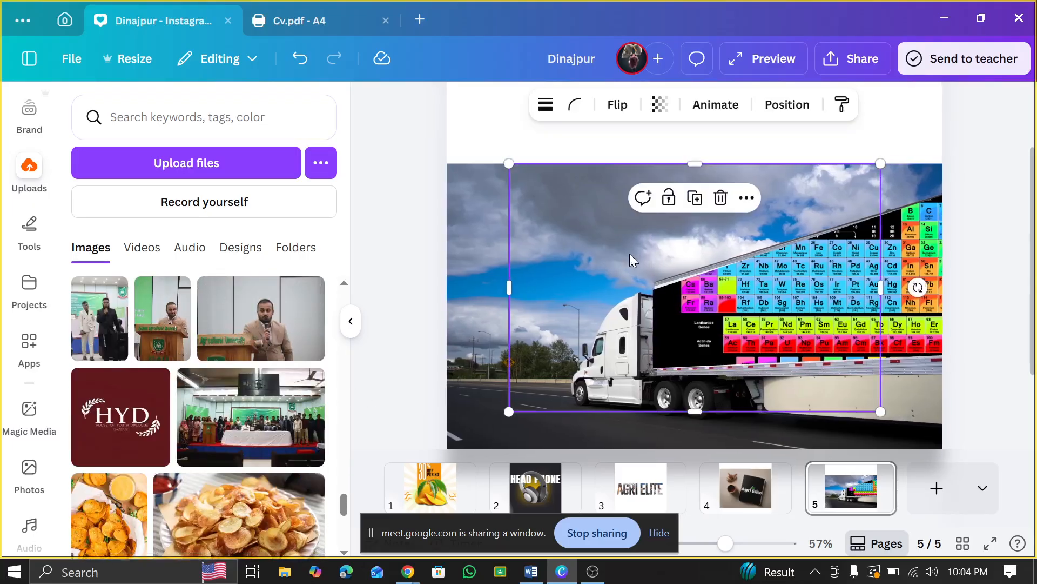
drag(630, 255, 800, 257)
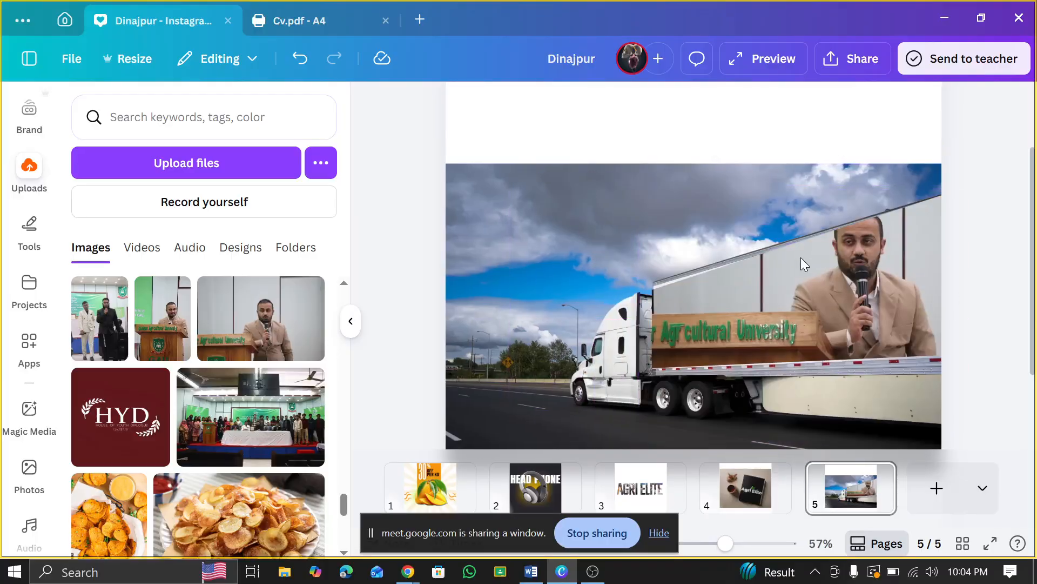
double_click(801, 257)
click(458, 309)
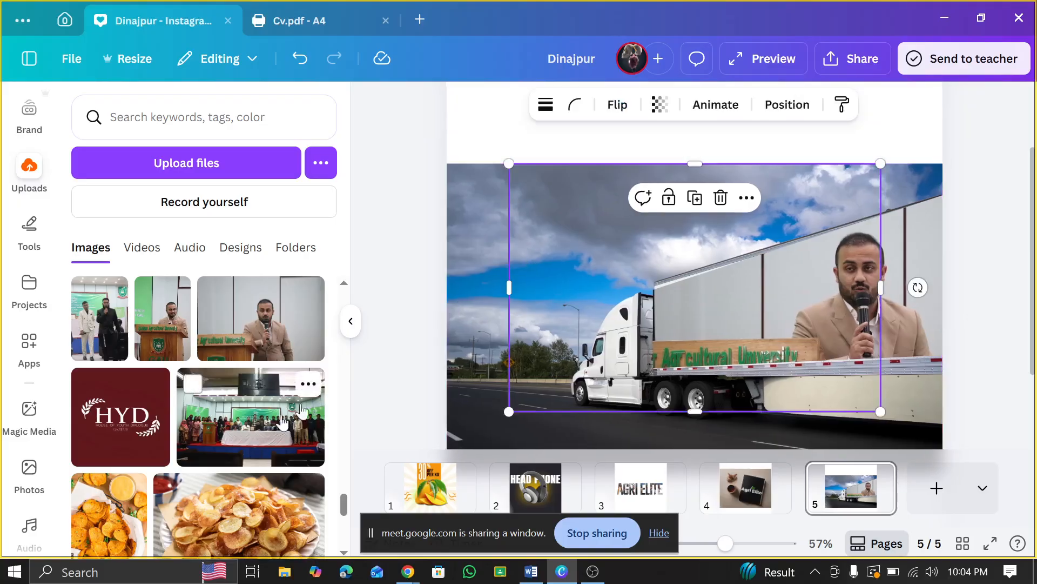
drag(303, 389, 721, 338)
double_click(714, 303)
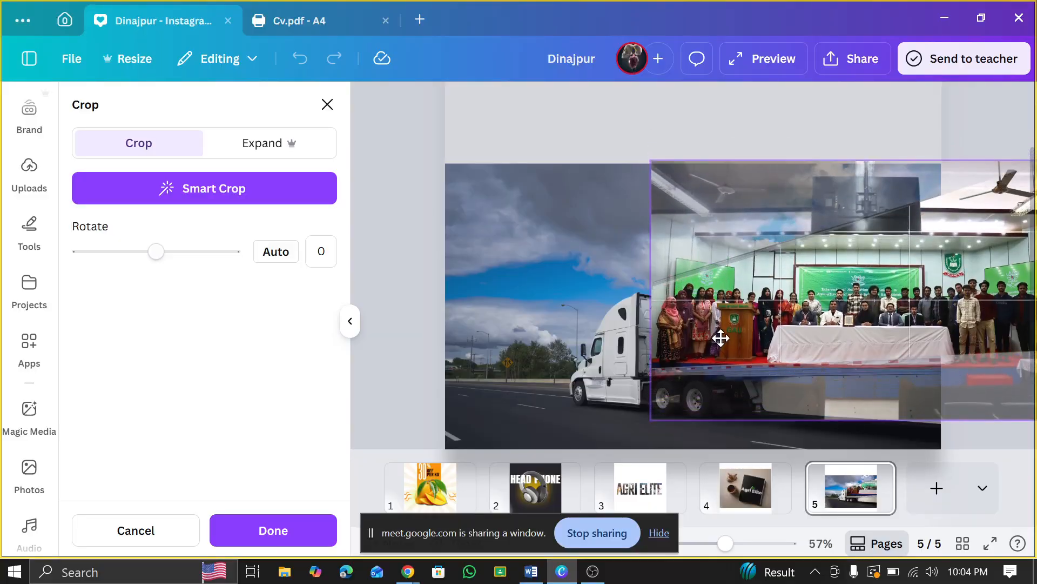
drag(651, 160, 603, 129)
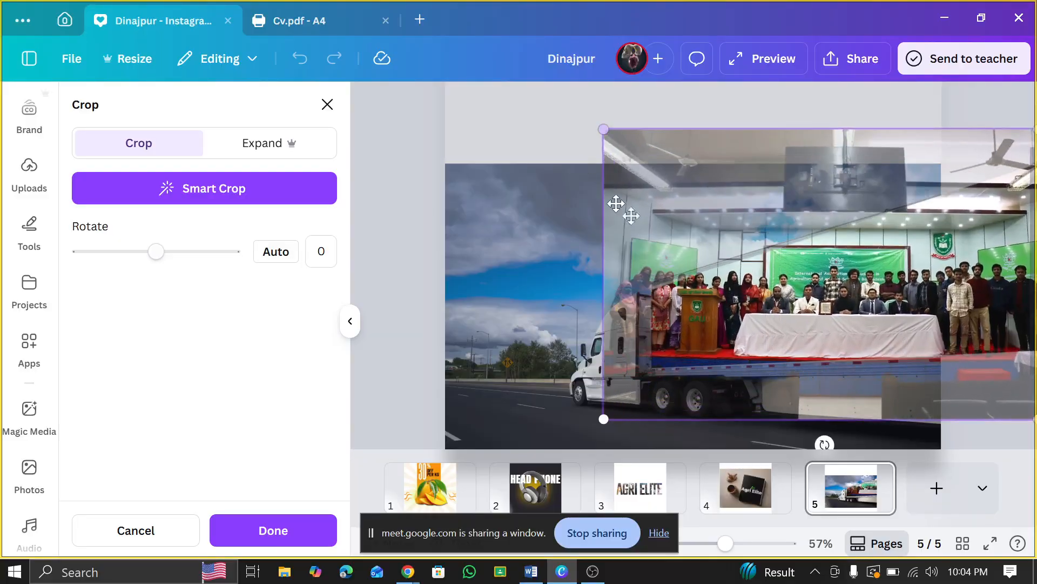
drag(702, 331, 657, 349)
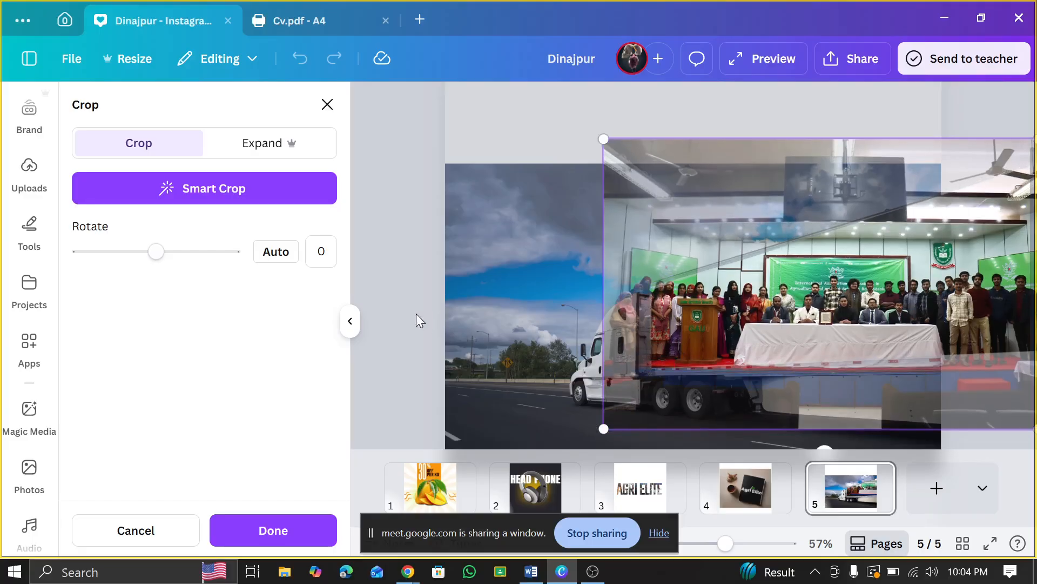
click(468, 315)
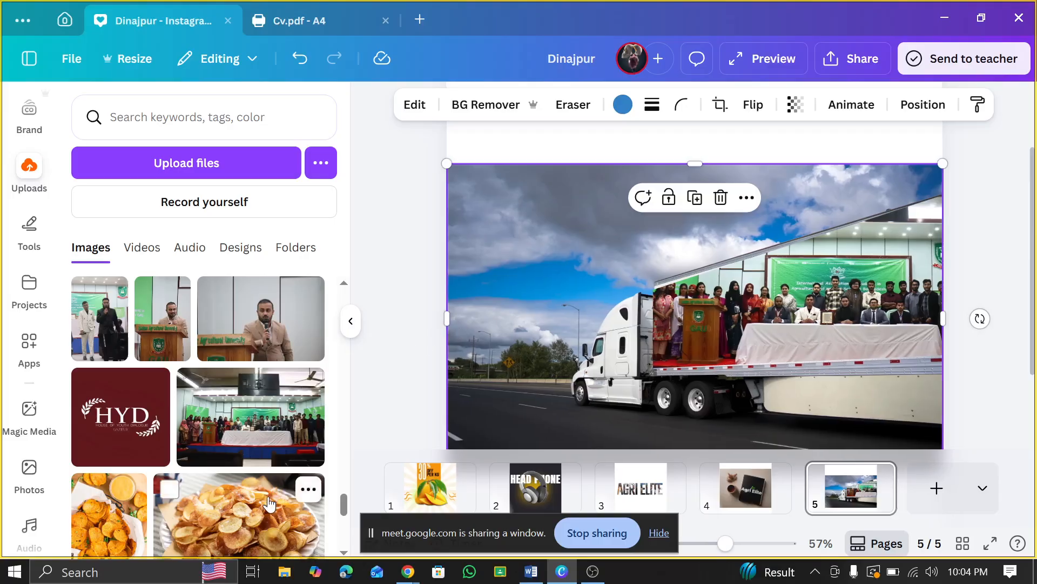
- Try the chutney image in the trailer frame, repositioning it in the crop
scroll(286, 477, down, 4)
scroll(287, 477, down, 2)
scroll(288, 460, up, 3)
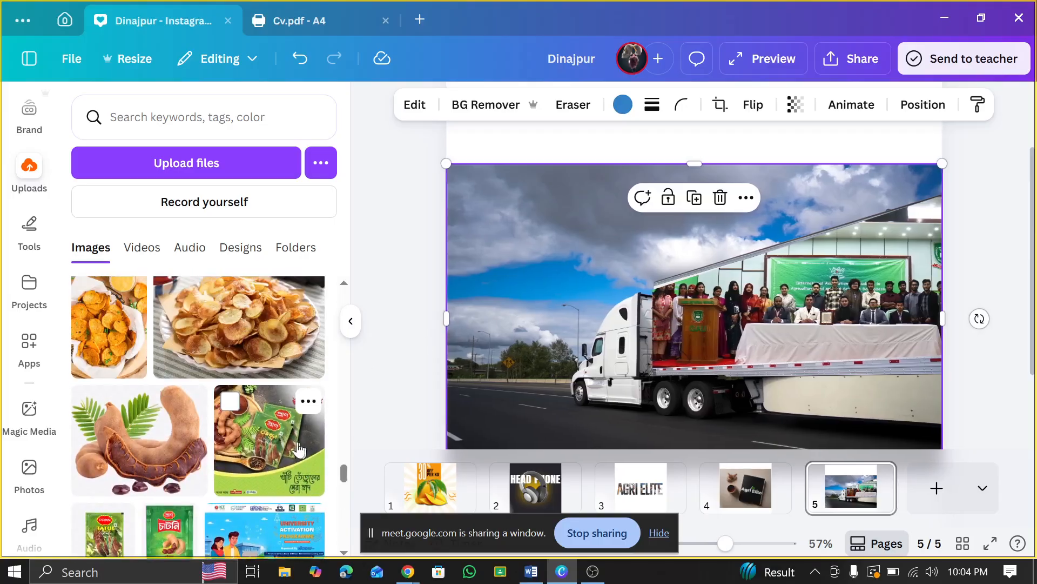
drag(289, 448, 779, 376)
double_click(779, 306)
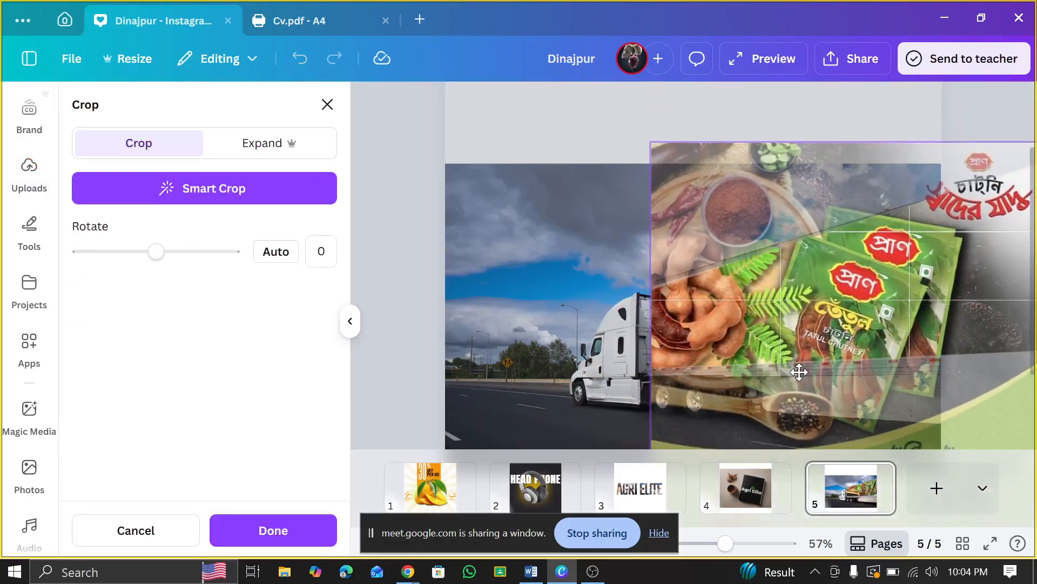
click(559, 314)
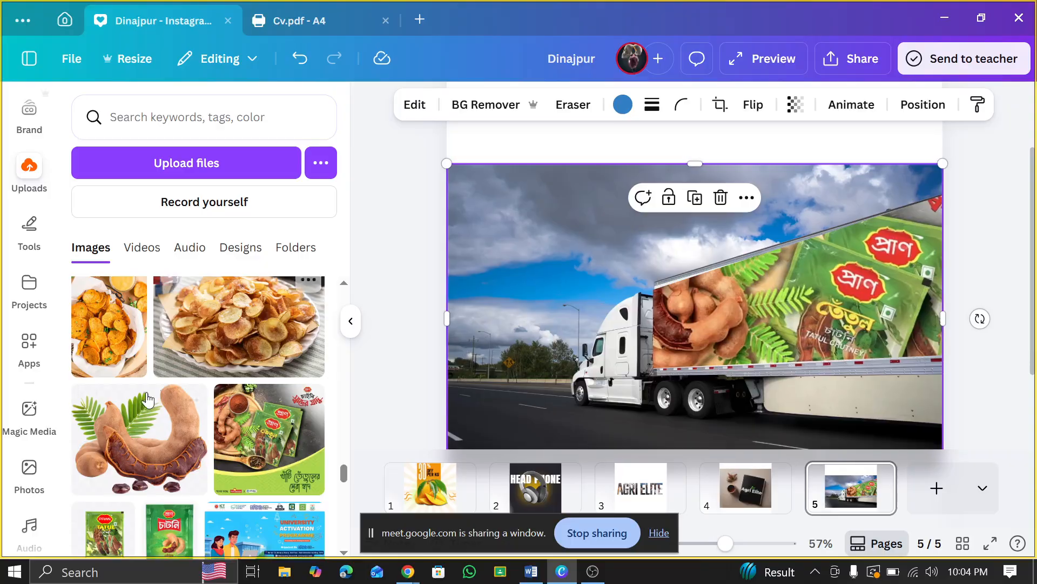
- Drop the Syngenta logo and then the Bangladesh GAU logo into the trailer frame
scroll(147, 400, down, 5)
scroll(146, 400, up, 2)
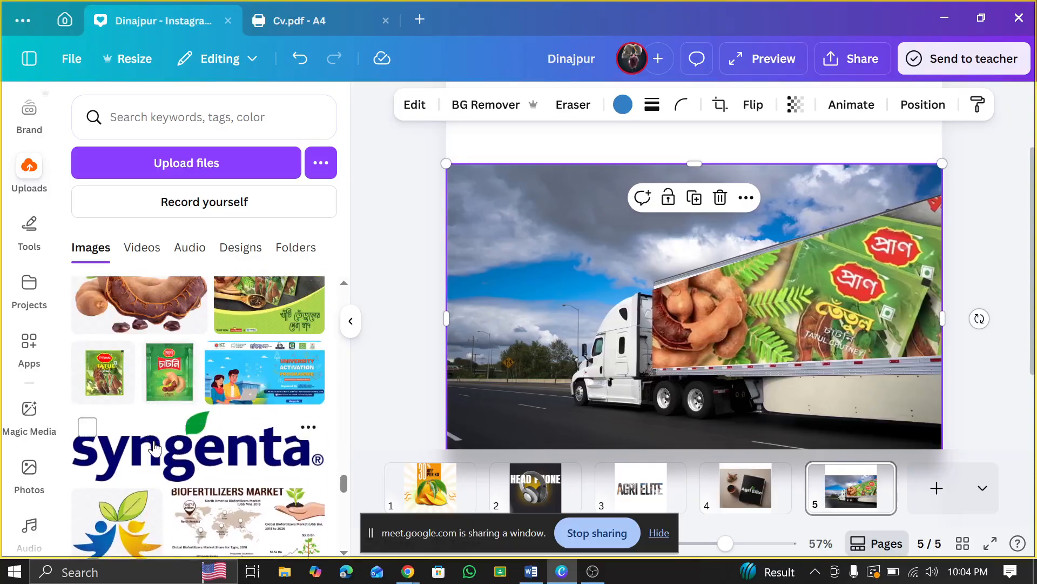
click(146, 449)
drag(616, 281, 691, 287)
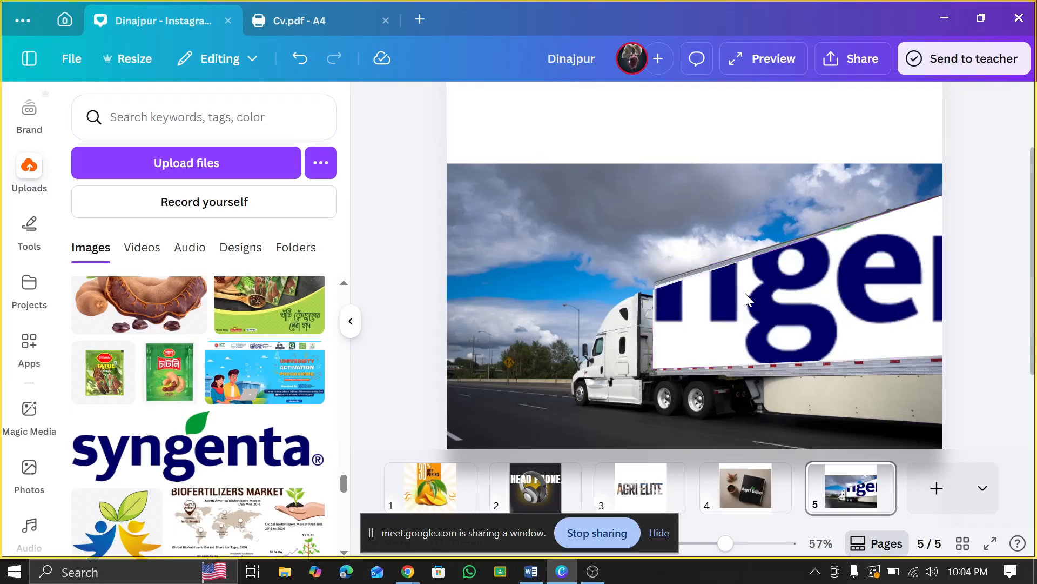
scroll(215, 385, down, 10)
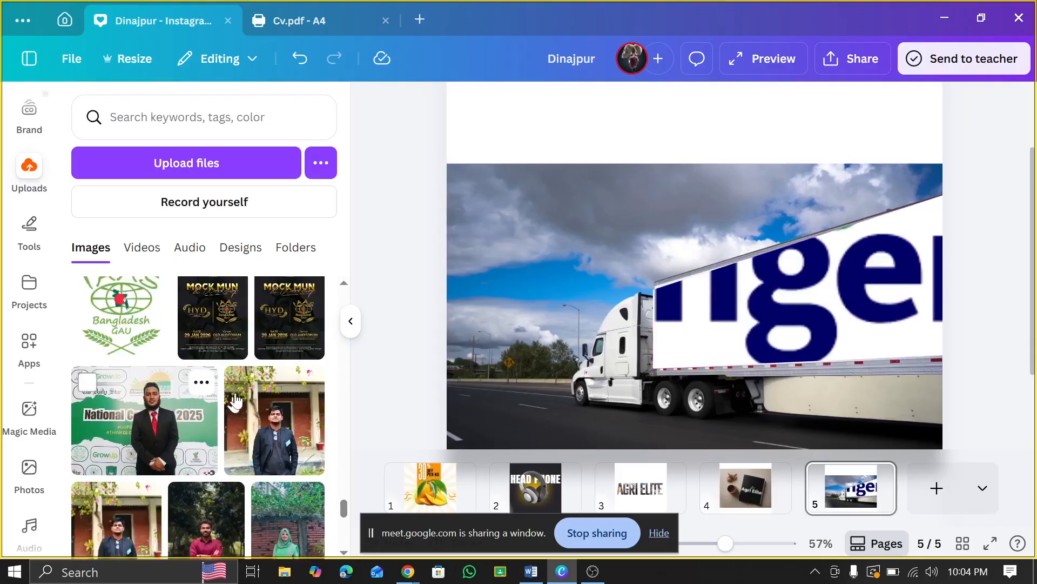
click(120, 316)
drag(642, 280, 779, 290)
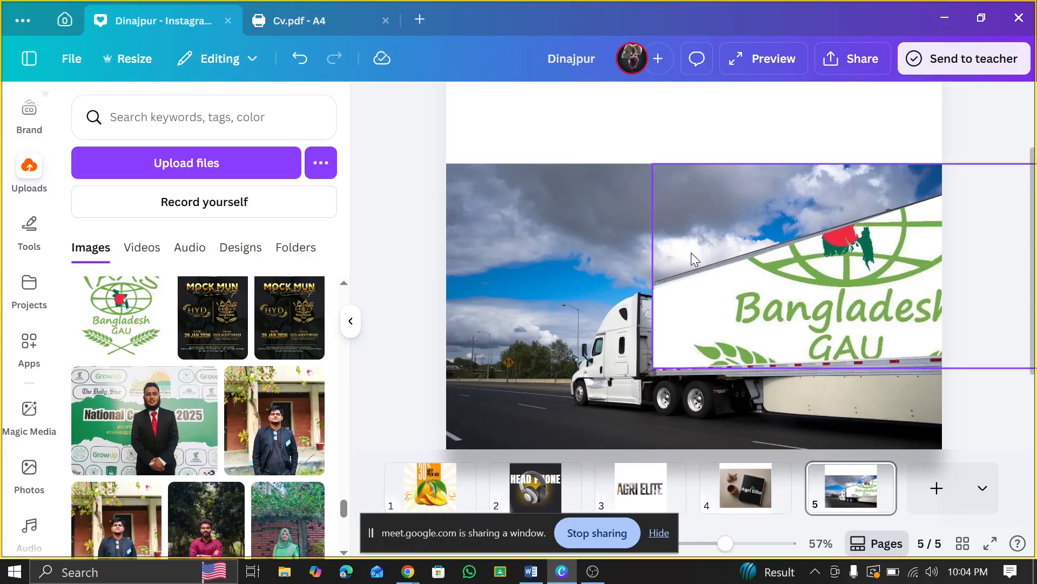
click(608, 274)
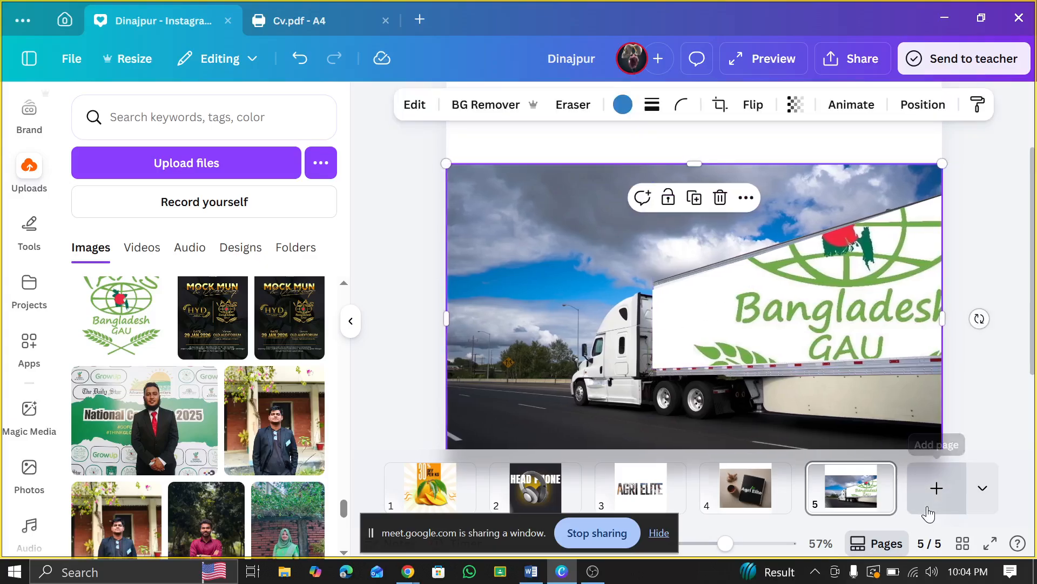
- Add a blank page after page 5, return to it, and undo the truck photo replacing the logo
click(937, 488)
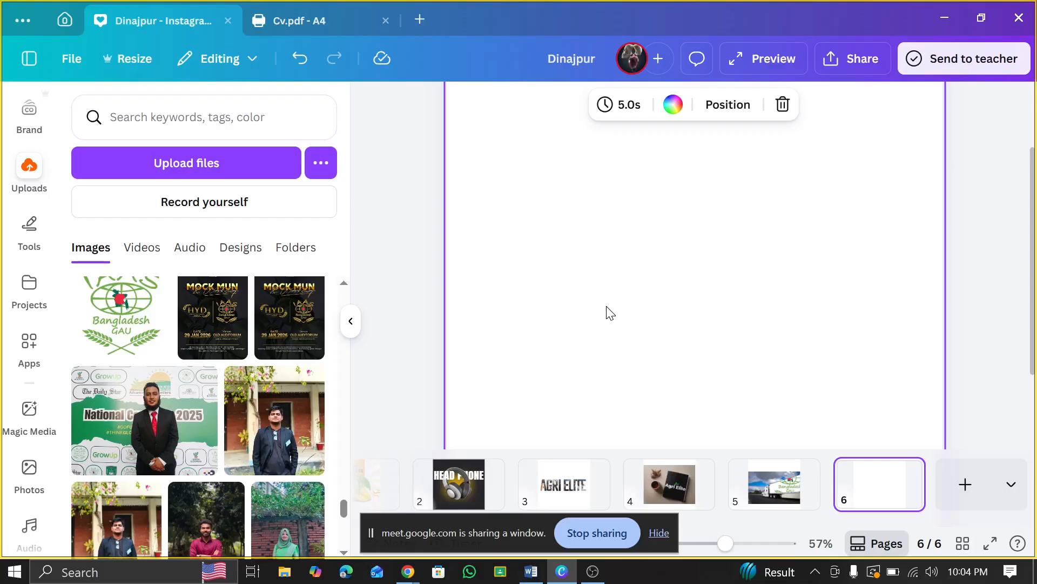
click(782, 494)
click(773, 315)
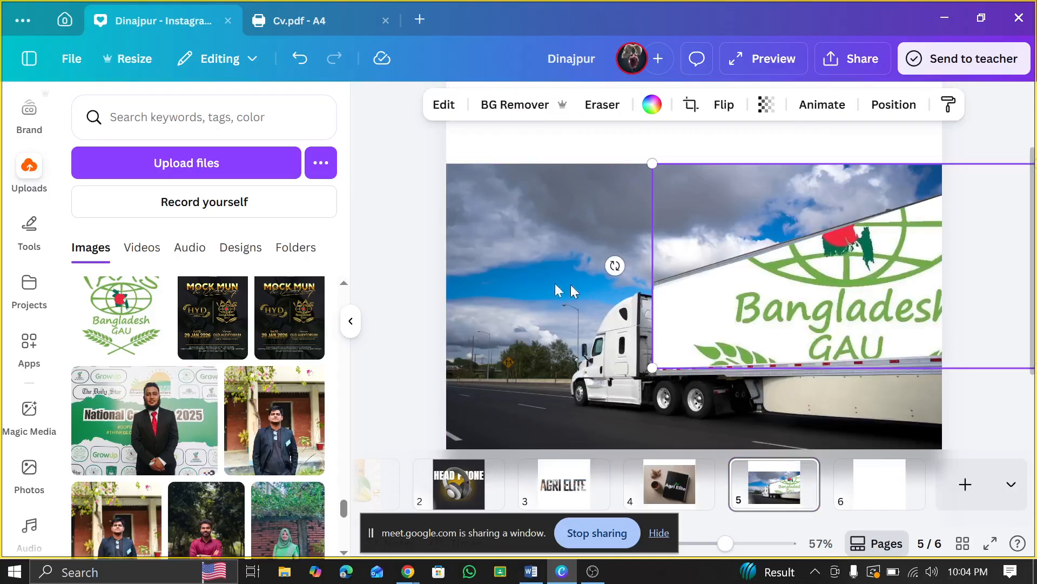
click(574, 292)
drag(659, 331, 658, 322)
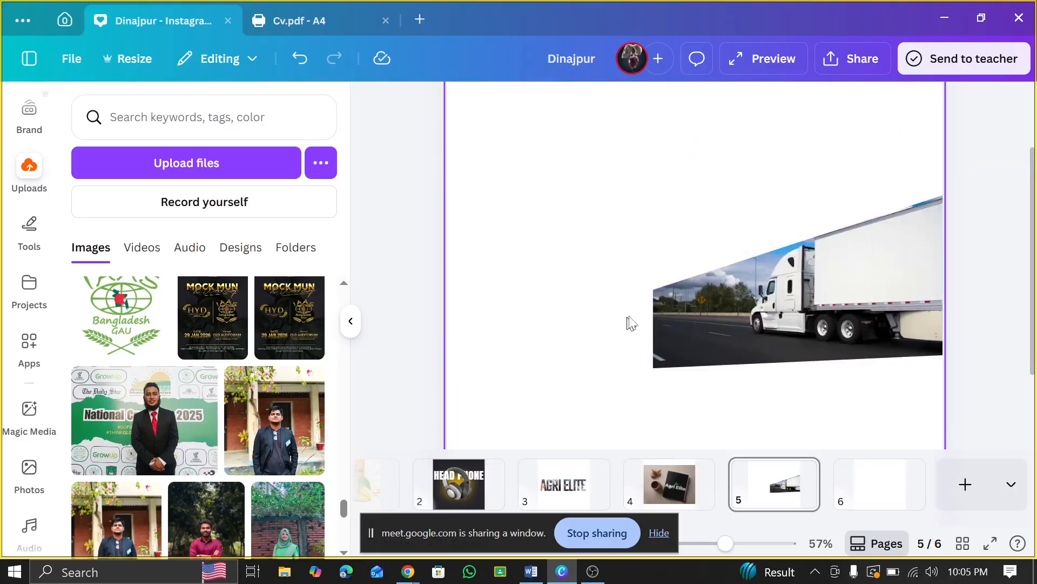
click(543, 324)
click(297, 64)
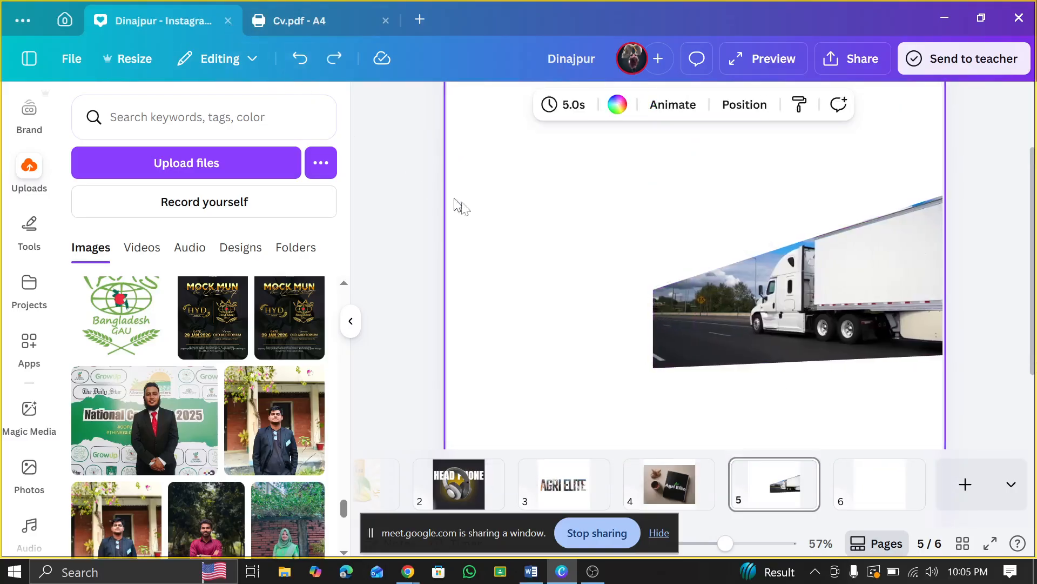
- Move the GAU logo frame back onto the trailer and nudge it up into place
click(300, 59)
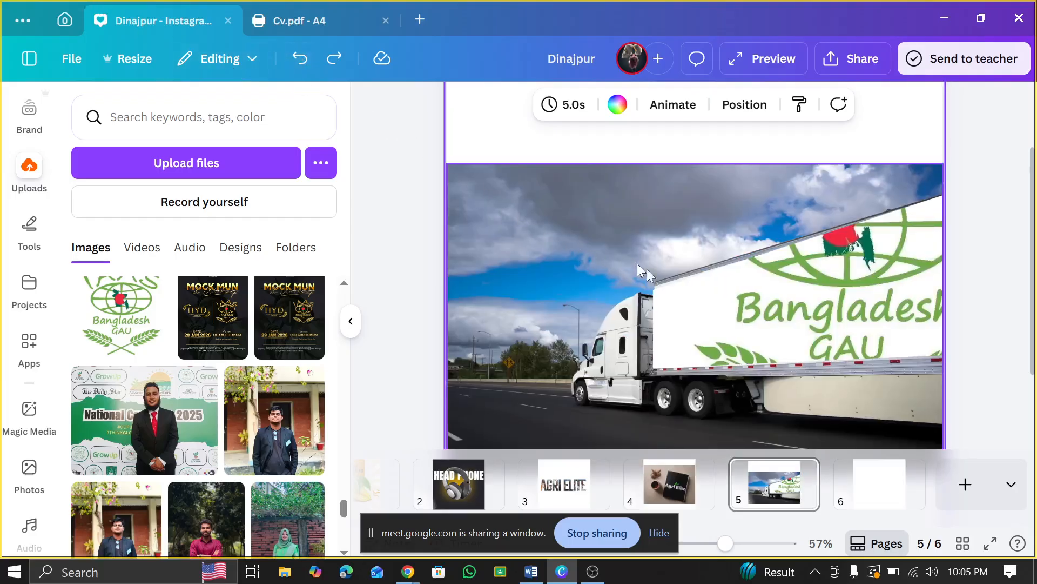
drag(702, 317, 339, 148)
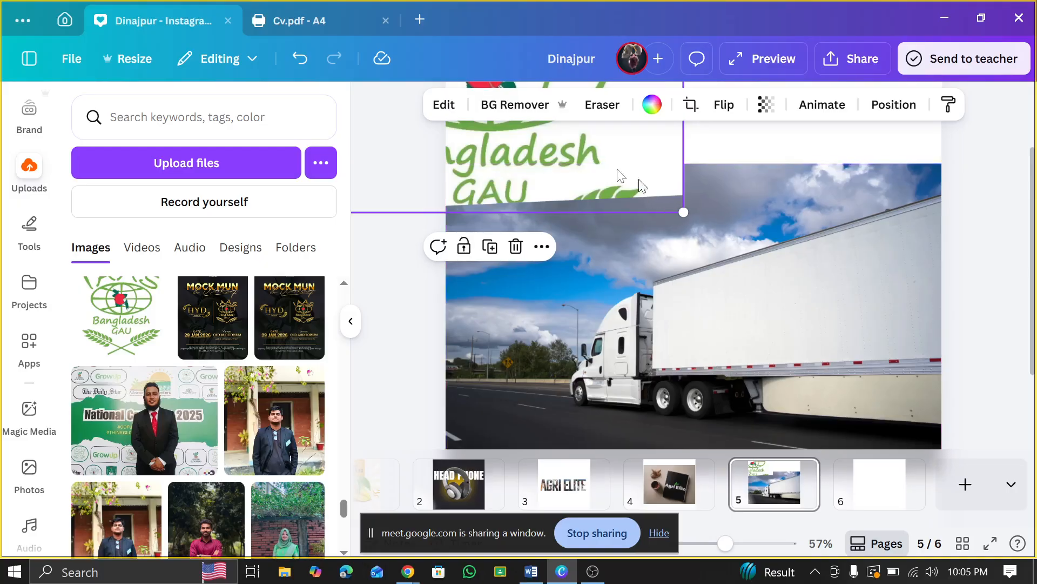
drag(539, 135, 895, 316)
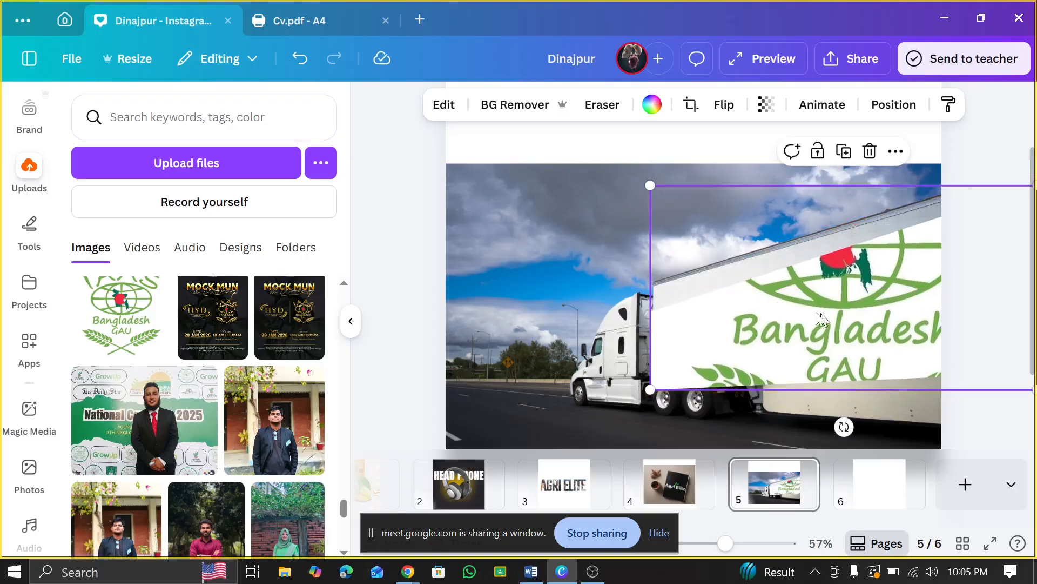
drag(682, 345, 687, 323)
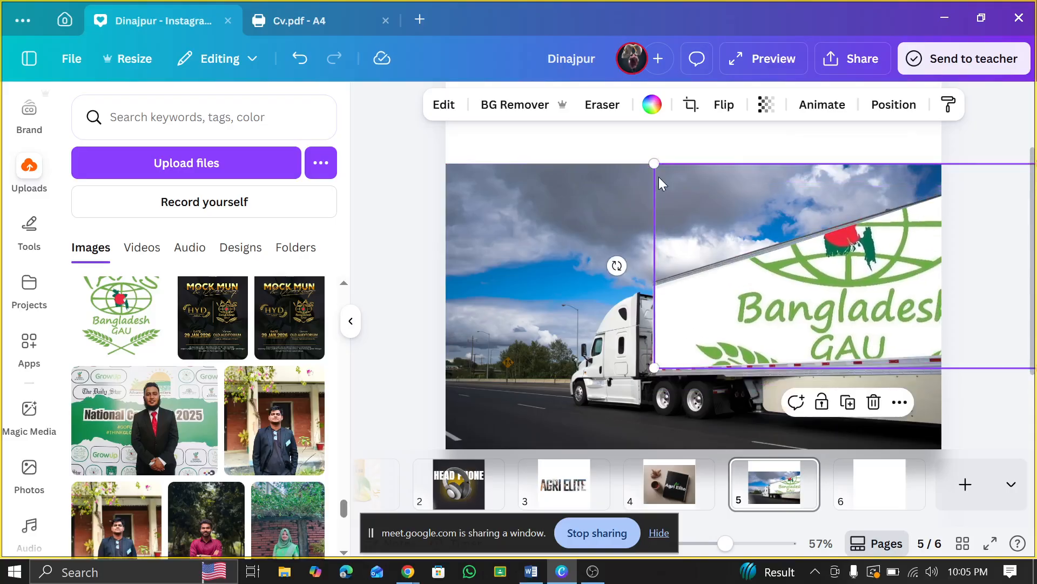
click(583, 192)
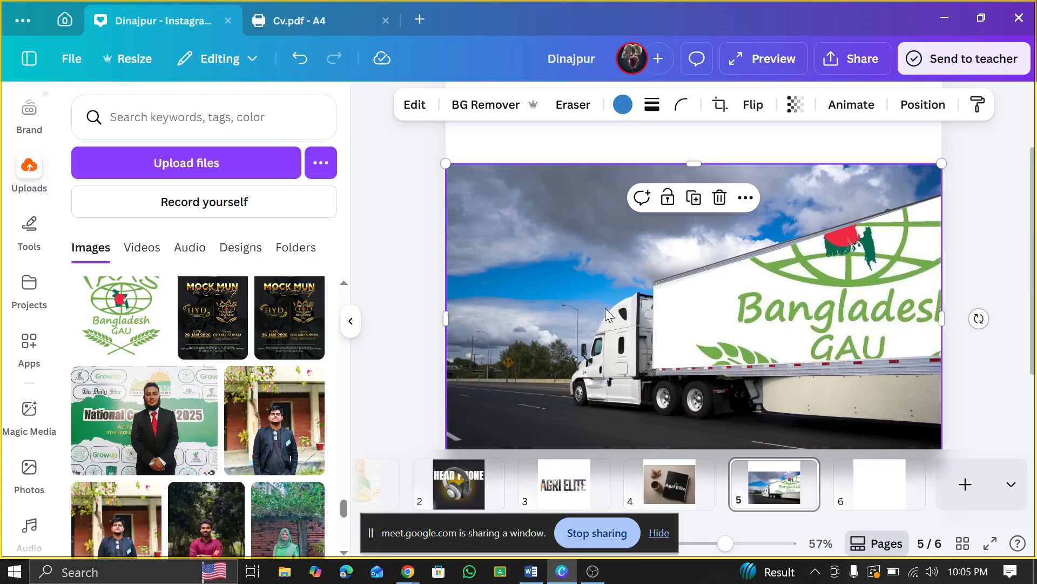
click(668, 351)
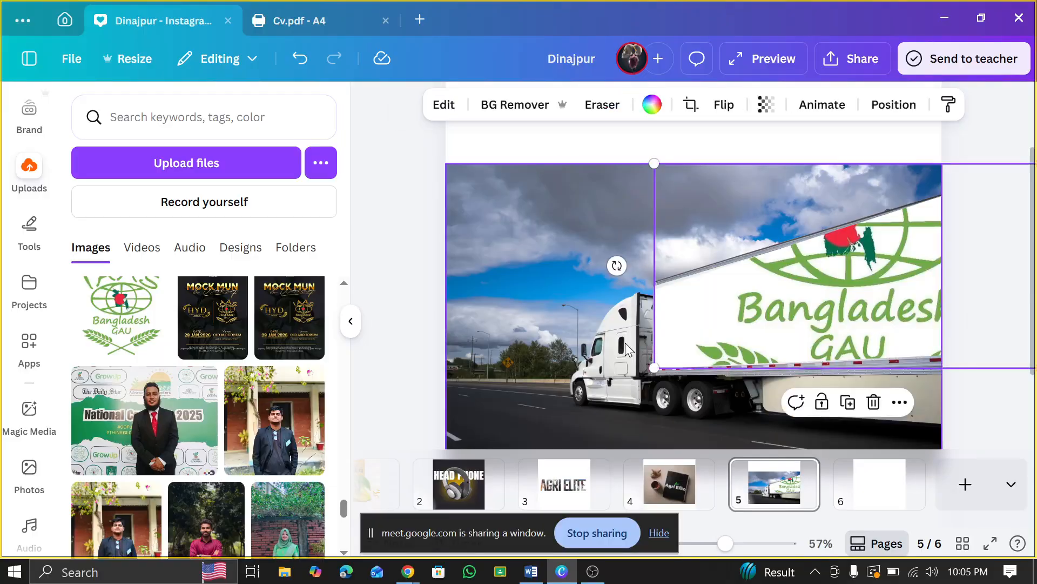
click(626, 350)
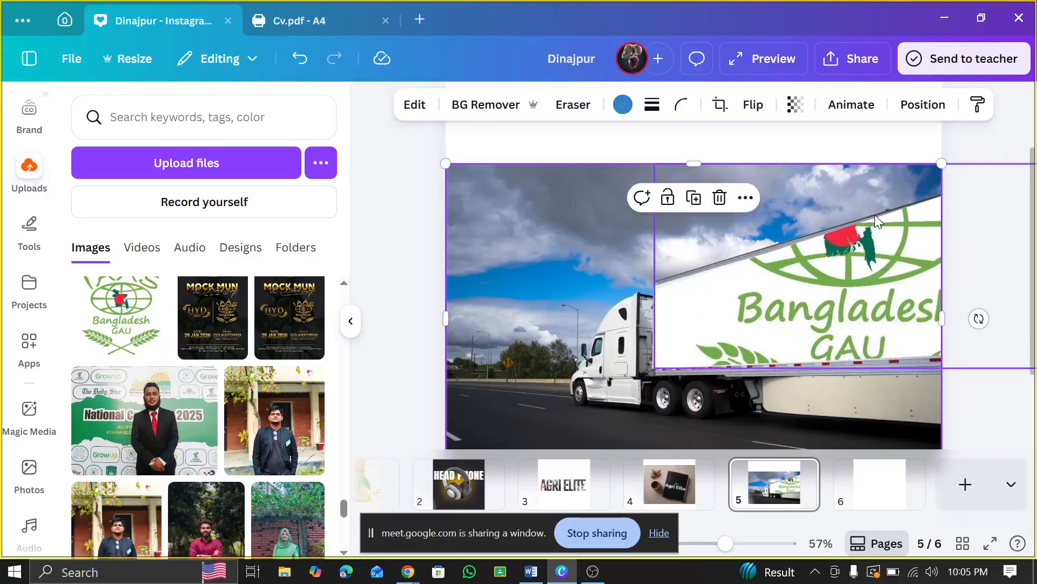
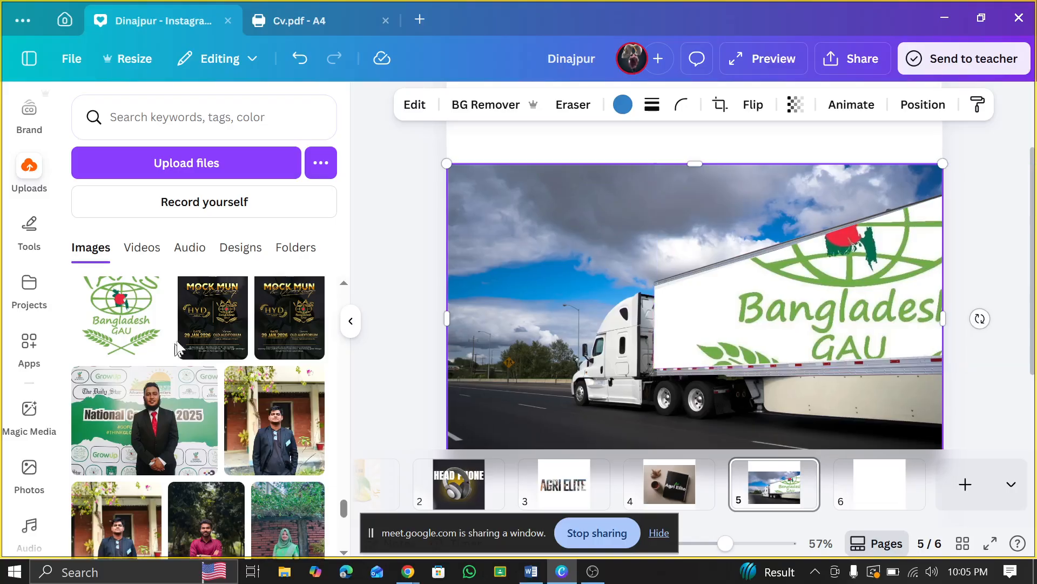
- Search the Apps panel for Frame Maker and open the app
click(31, 342)
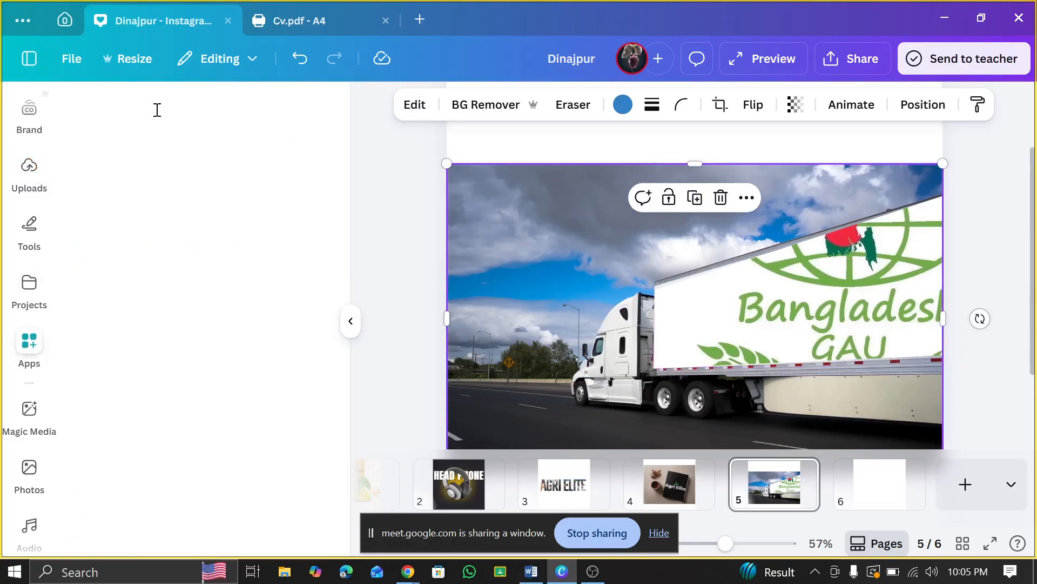
click(161, 114)
click(120, 189)
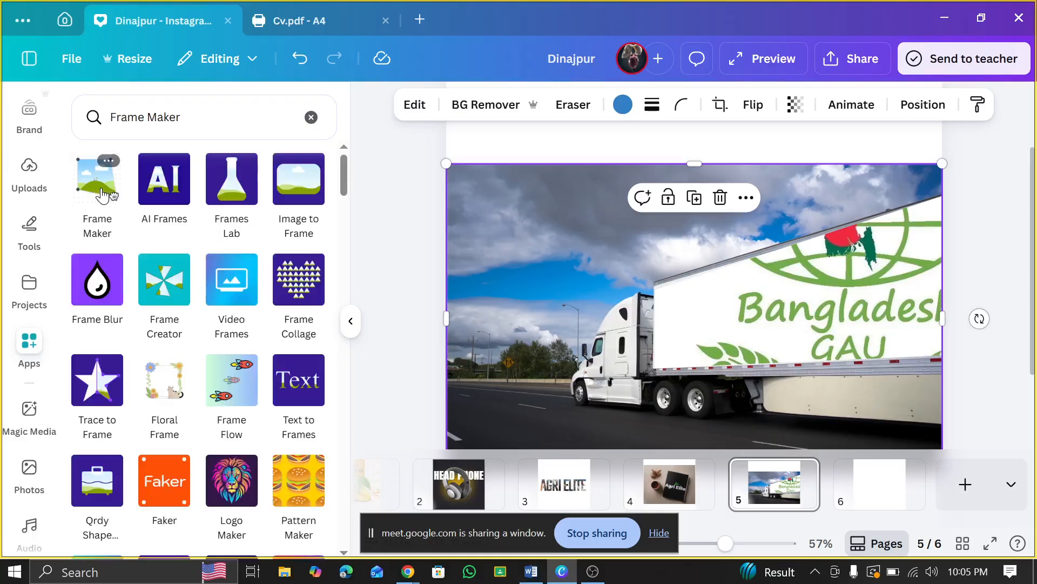
click(104, 192)
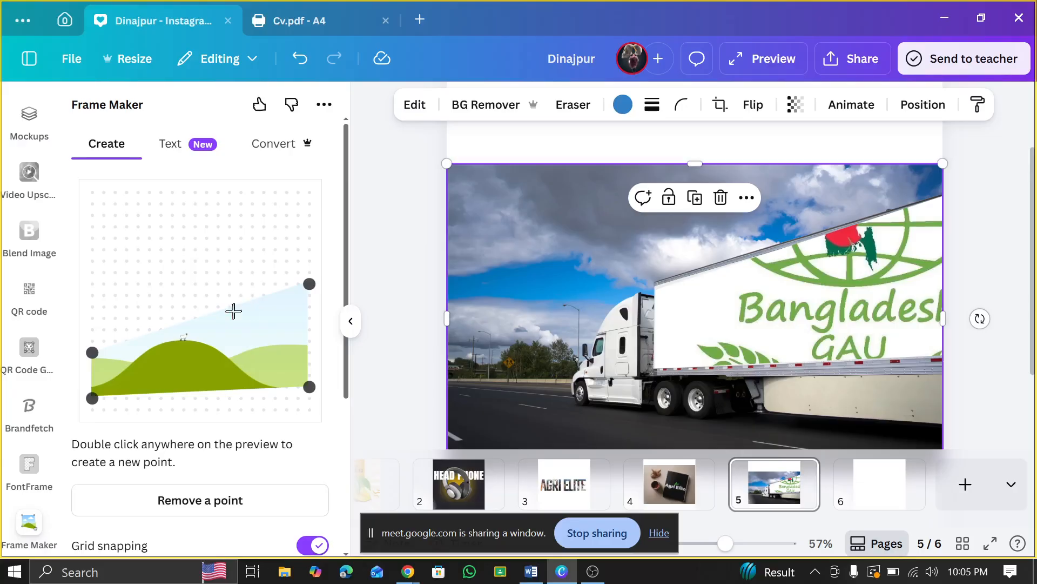
- Drag the frame's control points into a pointed sky-and-hill shape and add it to page 5
drag(218, 295, 161, 193)
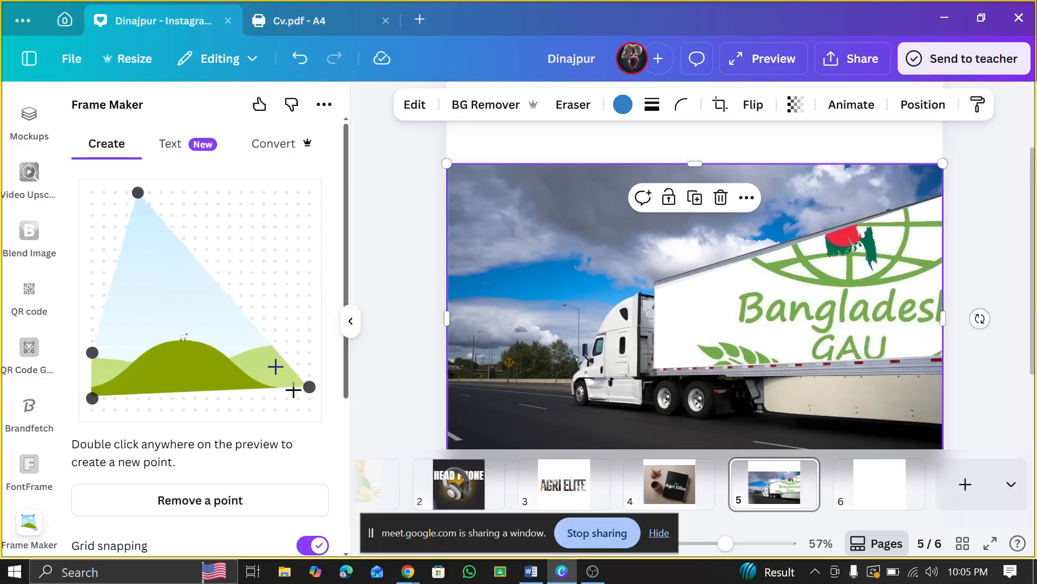
drag(309, 387, 275, 193)
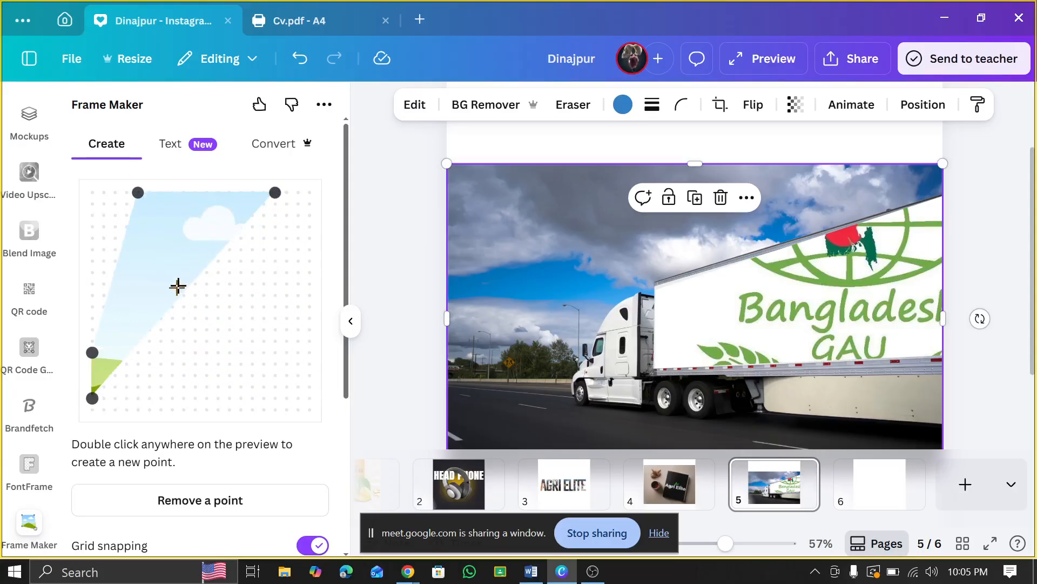
drag(210, 360, 309, 306)
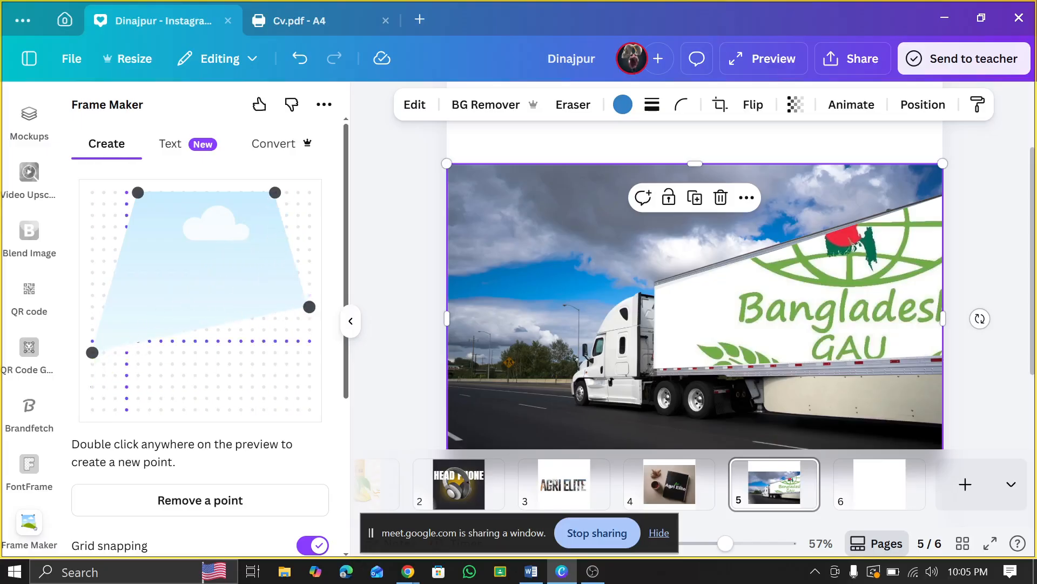
drag(92, 352, 92, 409)
drag(278, 194, 241, 272)
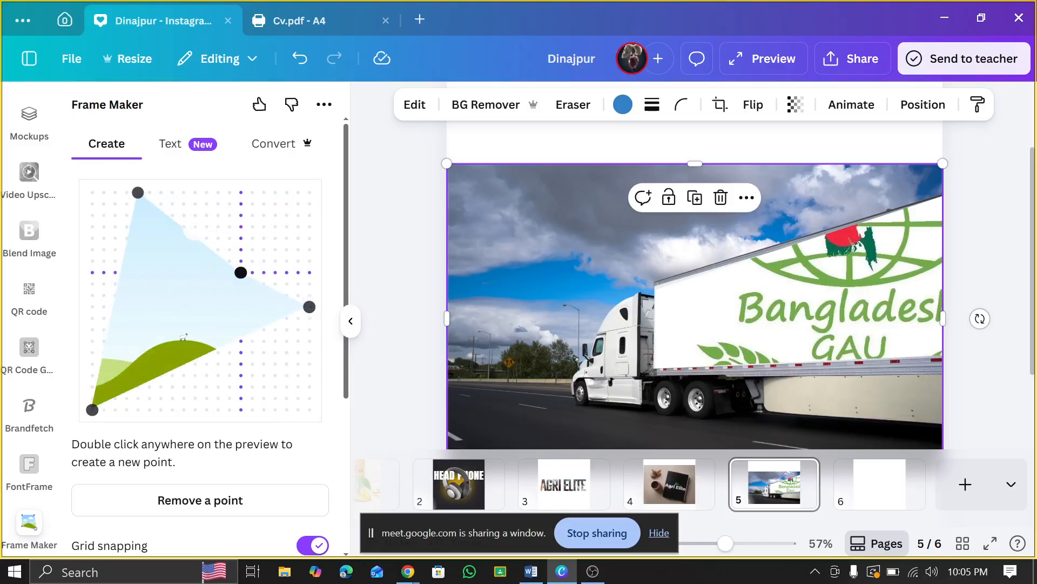
drag(307, 307, 241, 283)
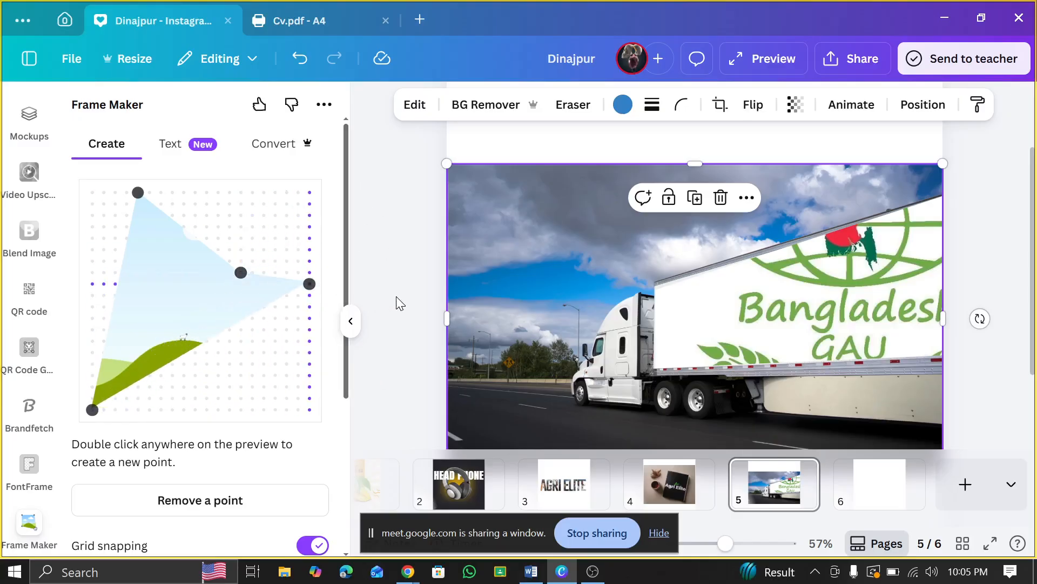
click(376, 297)
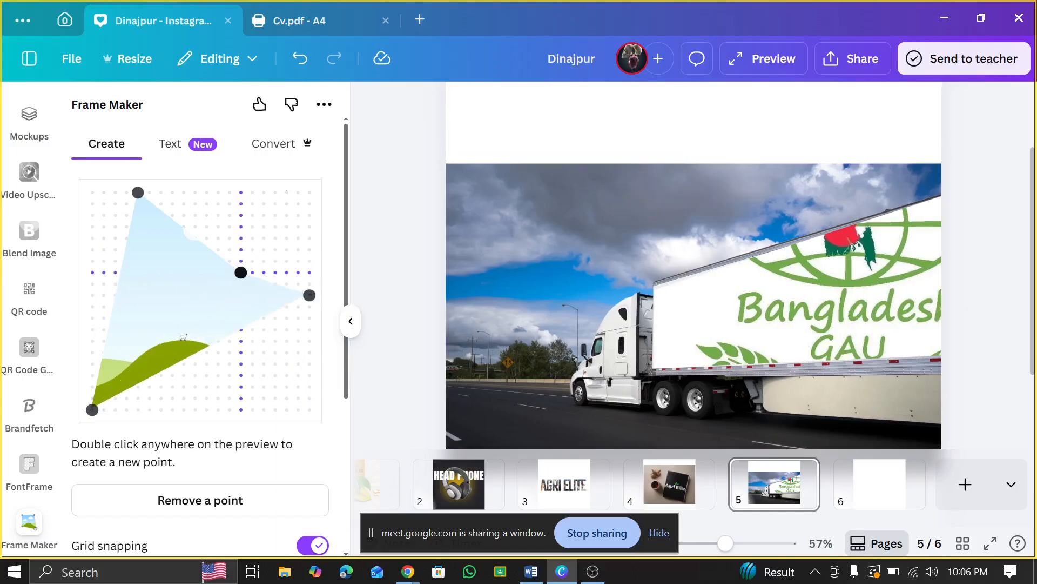
scroll(177, 330, down, 5)
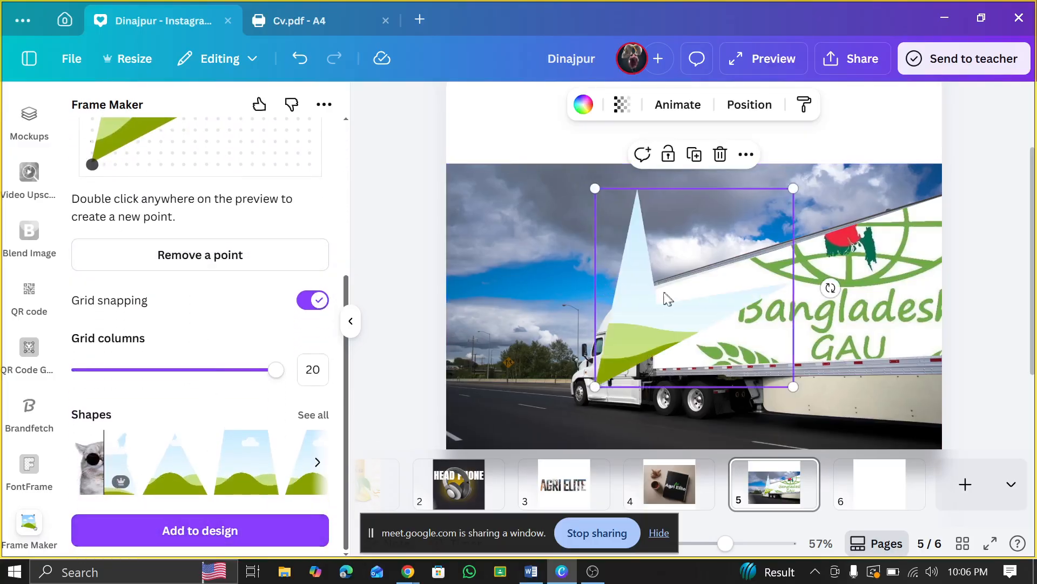
- Move the custom frame to the page's upper-left and shrink it
drag(665, 296, 530, 243)
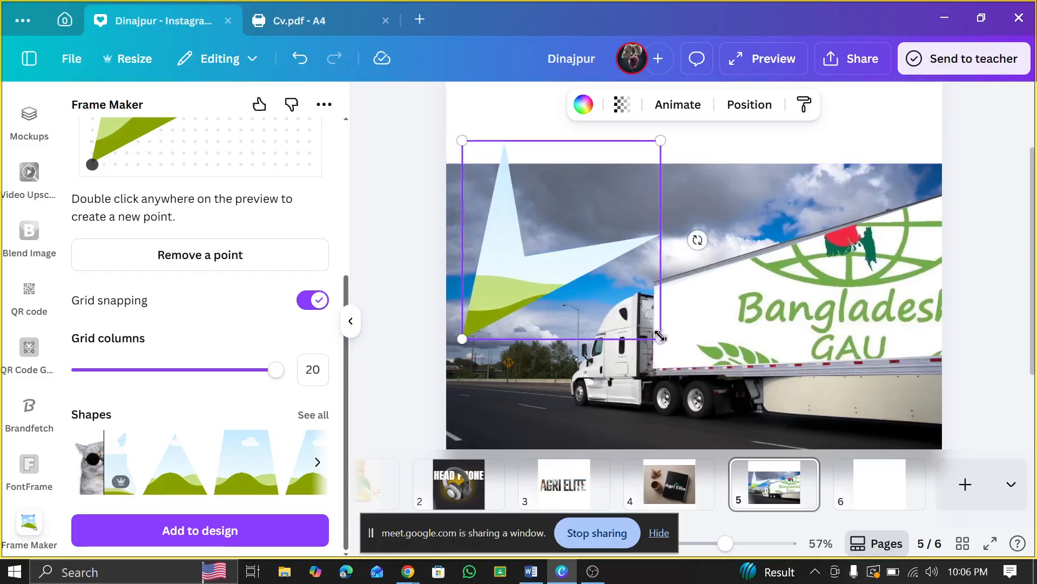
drag(660, 339, 607, 284)
drag(549, 234, 554, 246)
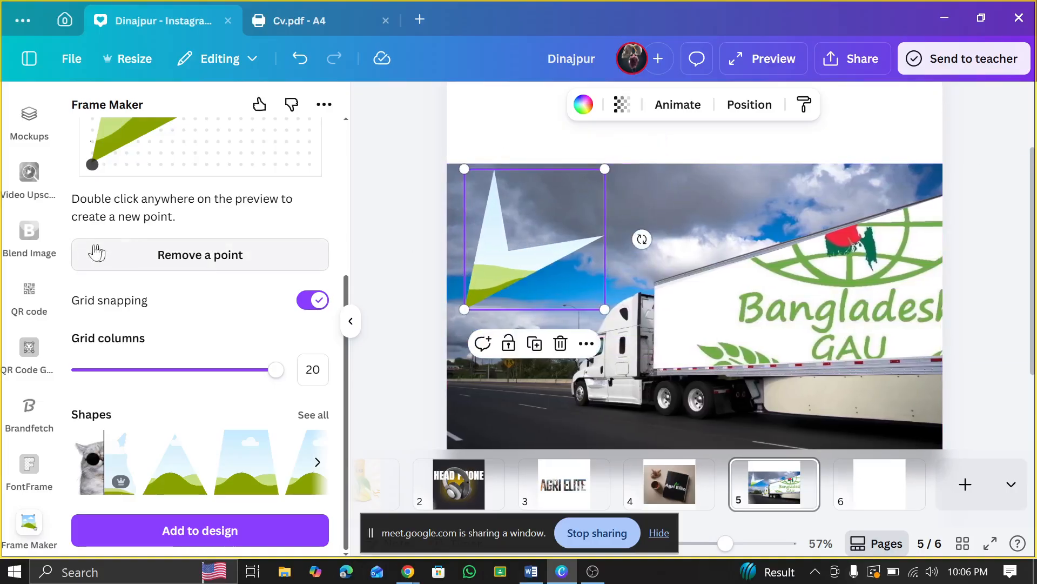
scroll(30, 227, up, 10)
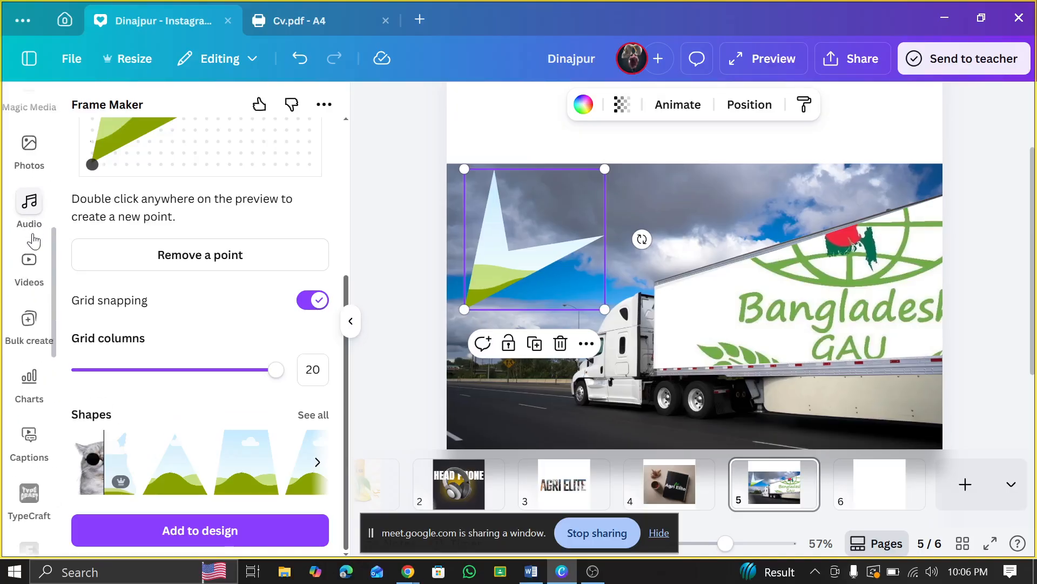
scroll(33, 241, up, 8)
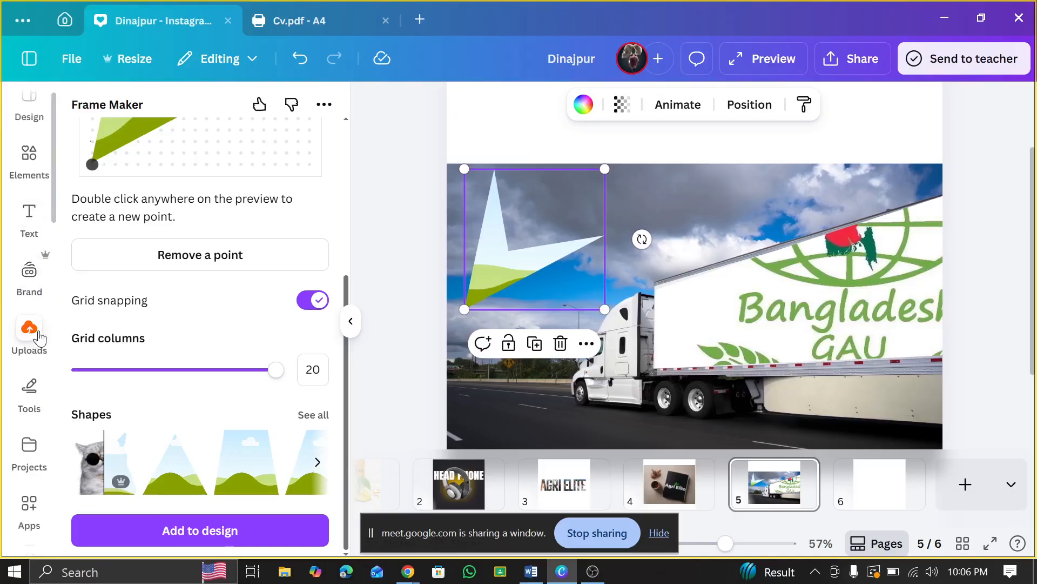
- Drop the প্রয়াস logo from Uploads into the frame and resize and reposition it
click(30, 330)
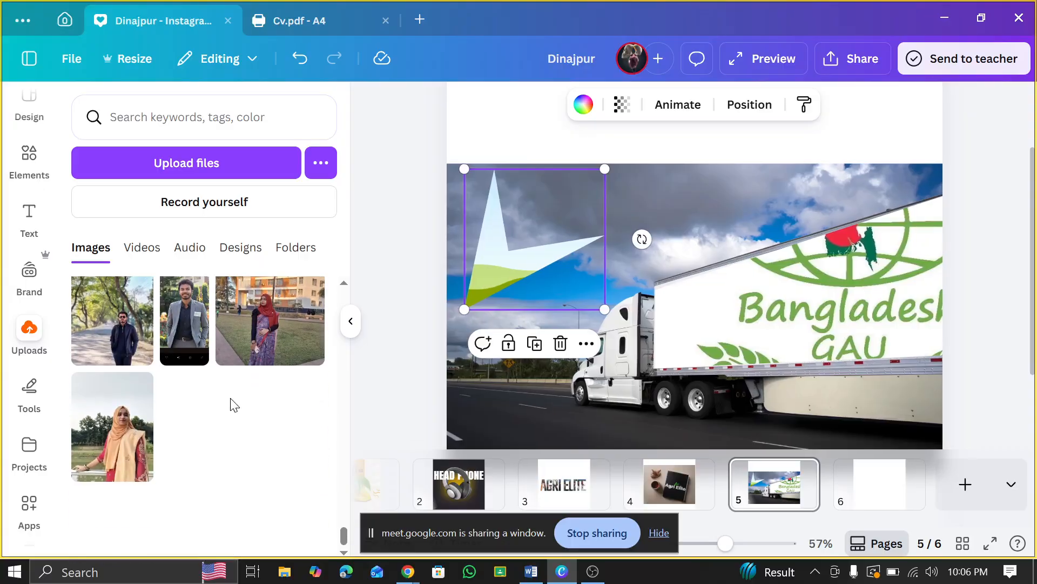
scroll(231, 400, up, 10)
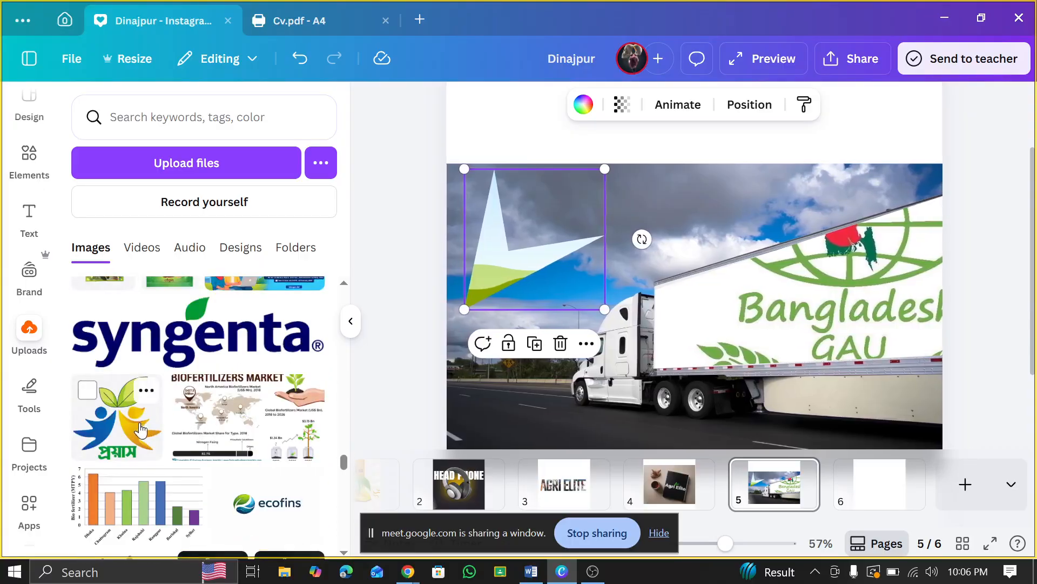
click(141, 429)
drag(497, 248, 515, 270)
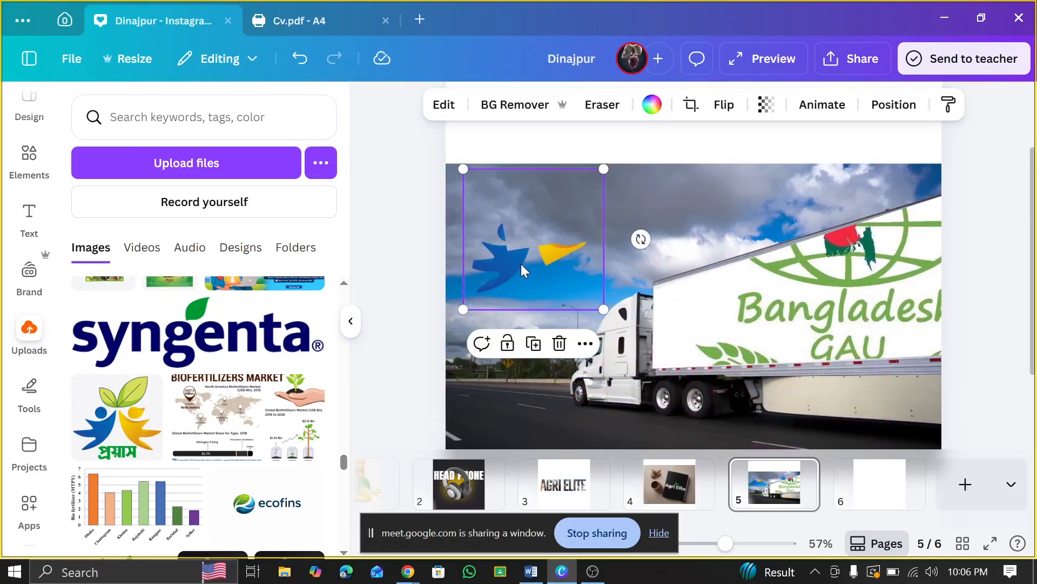
drag(608, 166, 718, 60)
drag(569, 199, 551, 242)
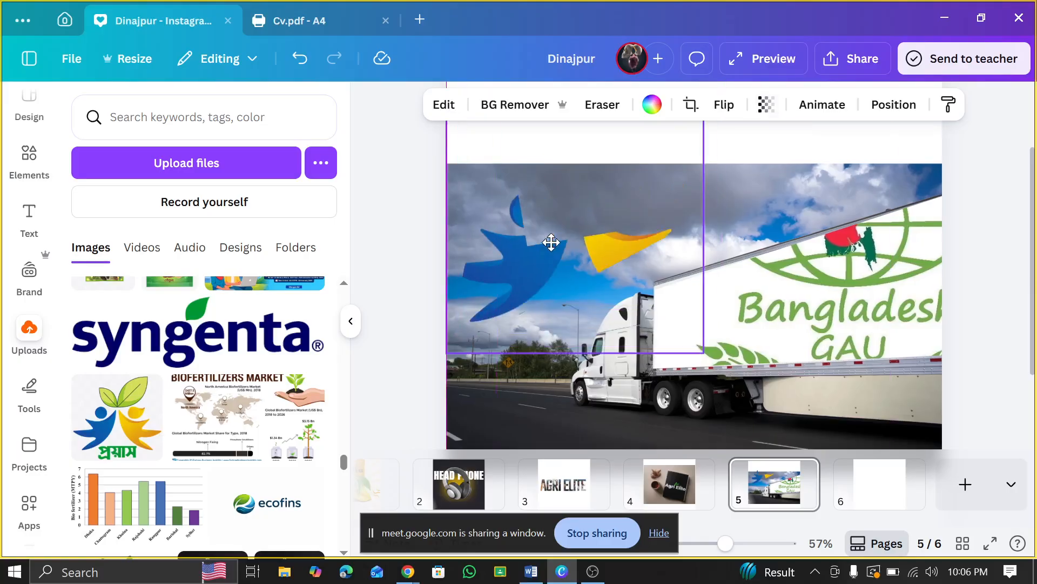
drag(704, 353, 537, 302)
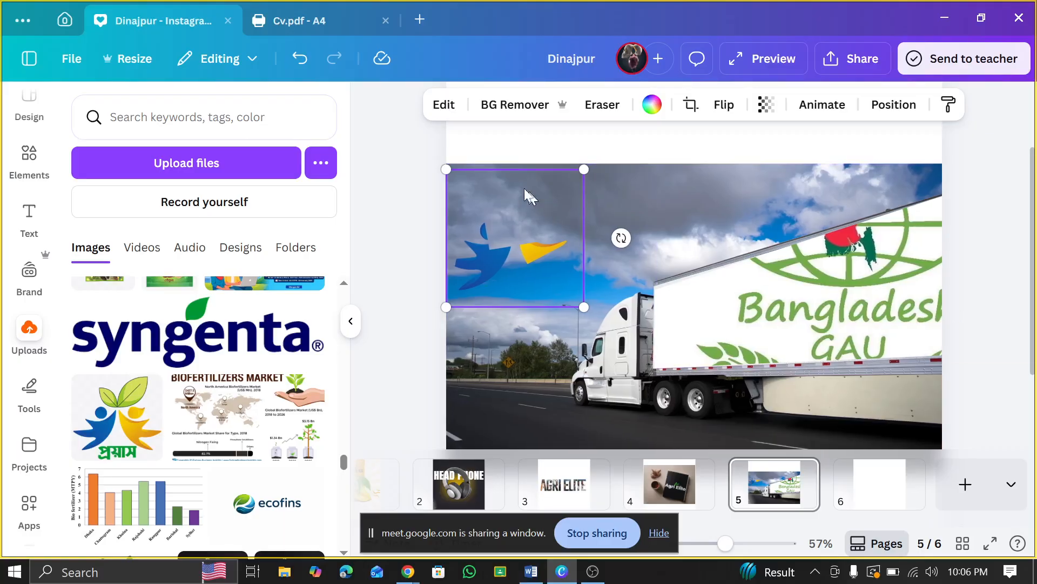
drag(446, 169, 502, 224)
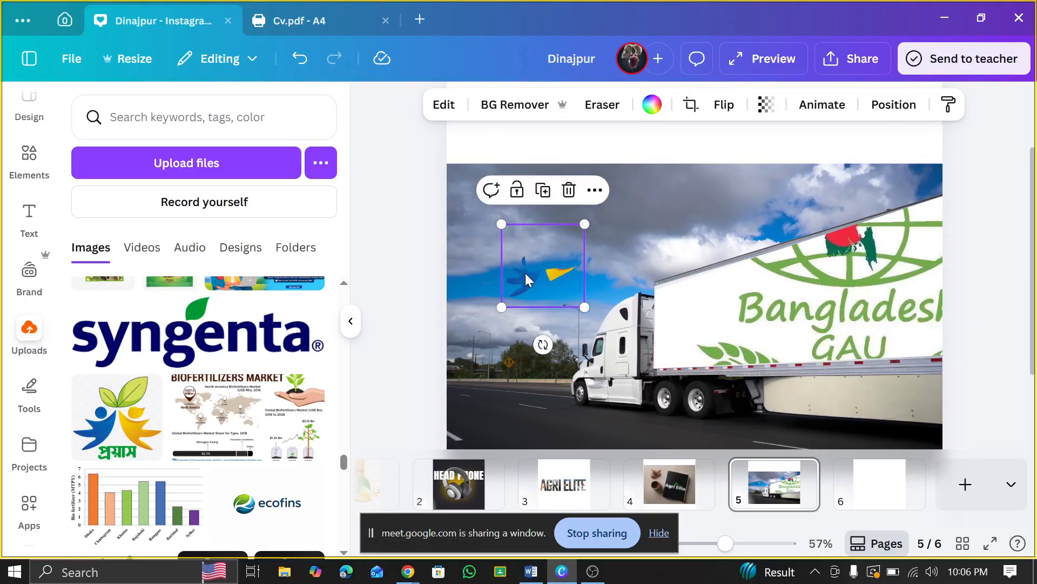
drag(523, 275, 494, 264)
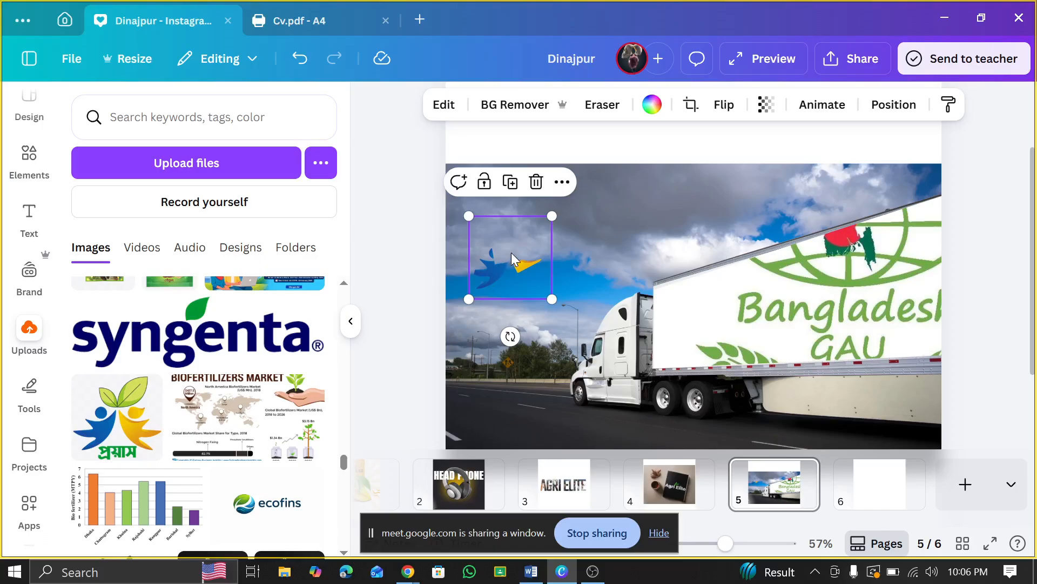
- Delete the frame together with the logo
click(537, 184)
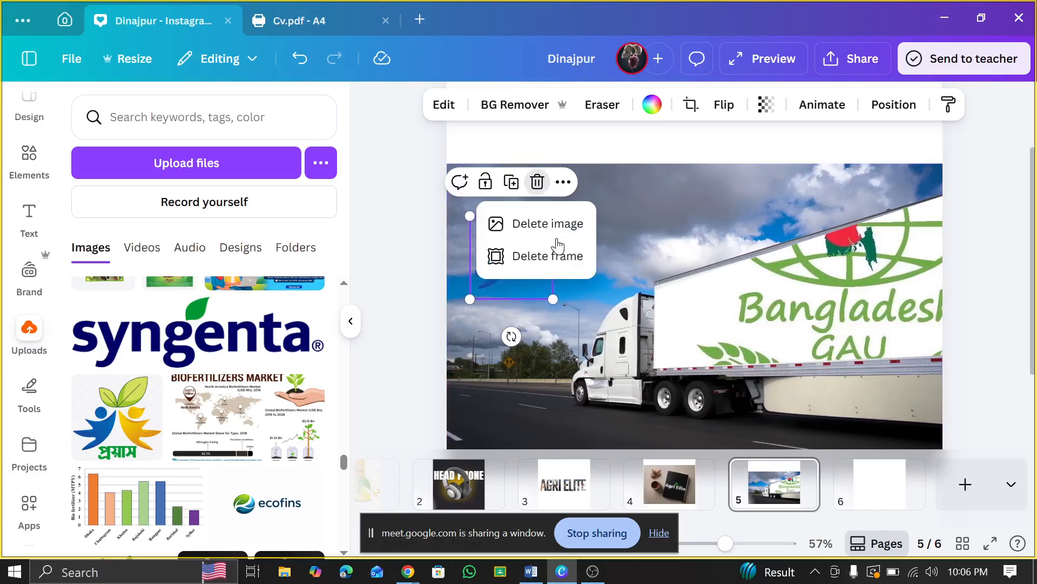
click(538, 268)
scroll(254, 378, up, 10)
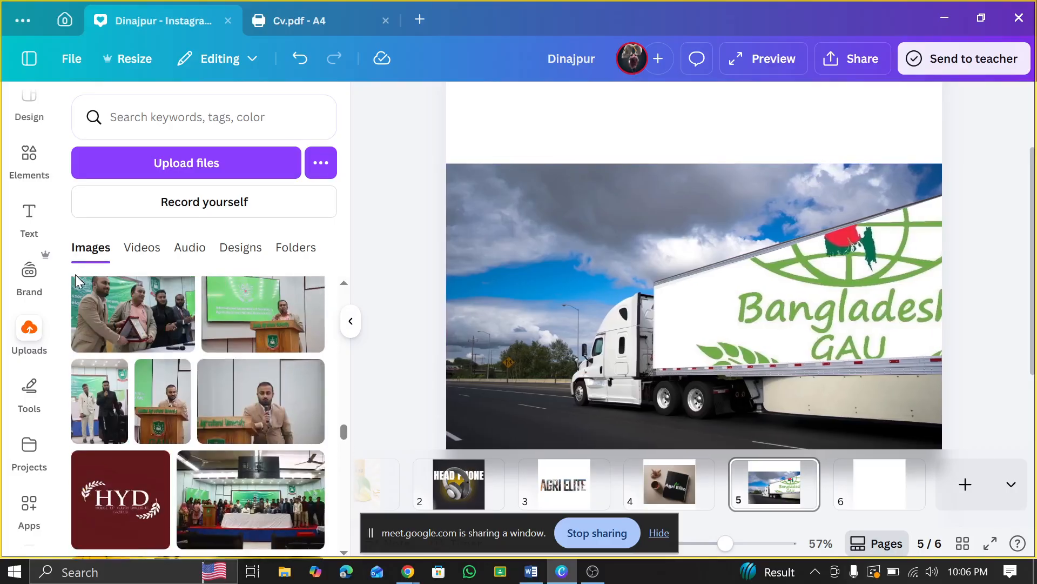
- Select the truck photo, then switch to blank page 6
scroll(314, 342, down, 3)
click(536, 263)
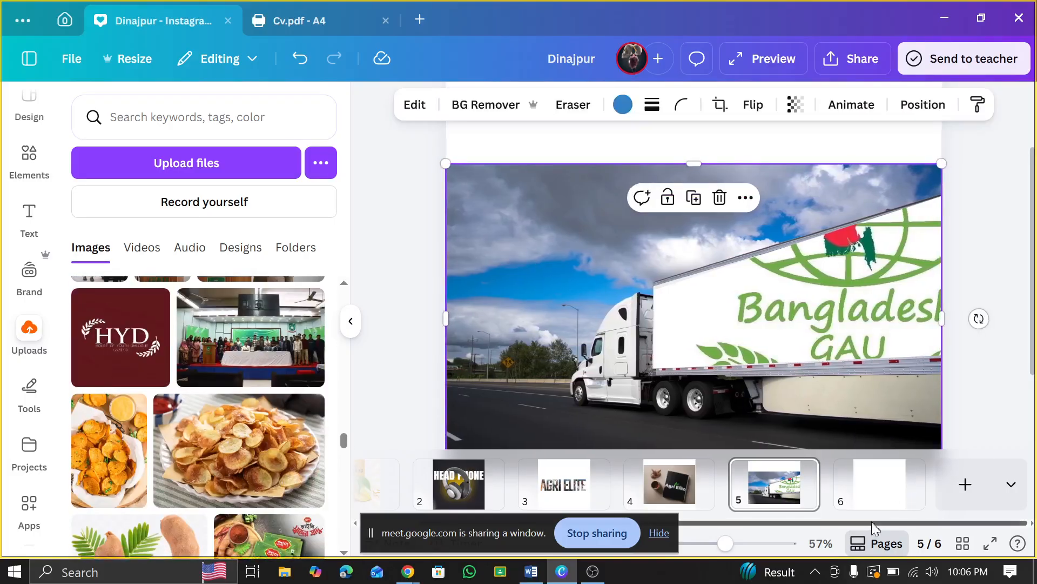
click(839, 479)
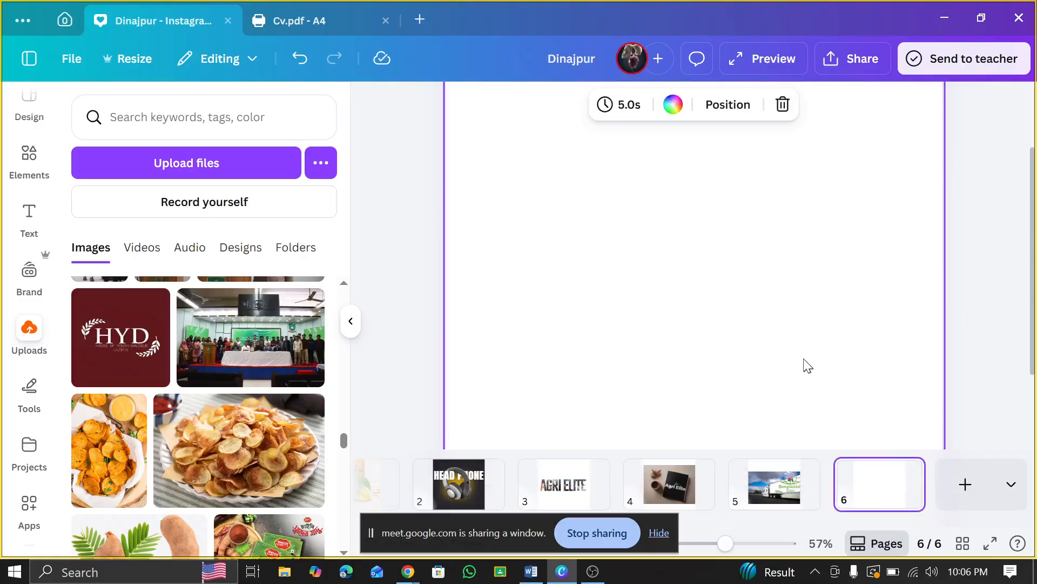
- Search the apps for 'liq' and open the Liquify app
scroll(26, 316, down, 3)
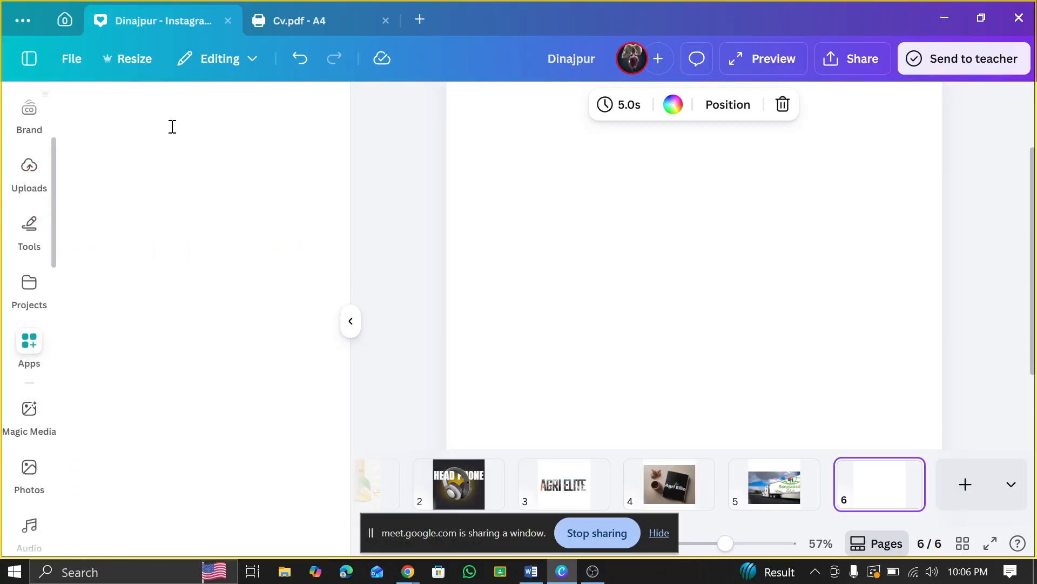
click(311, 117)
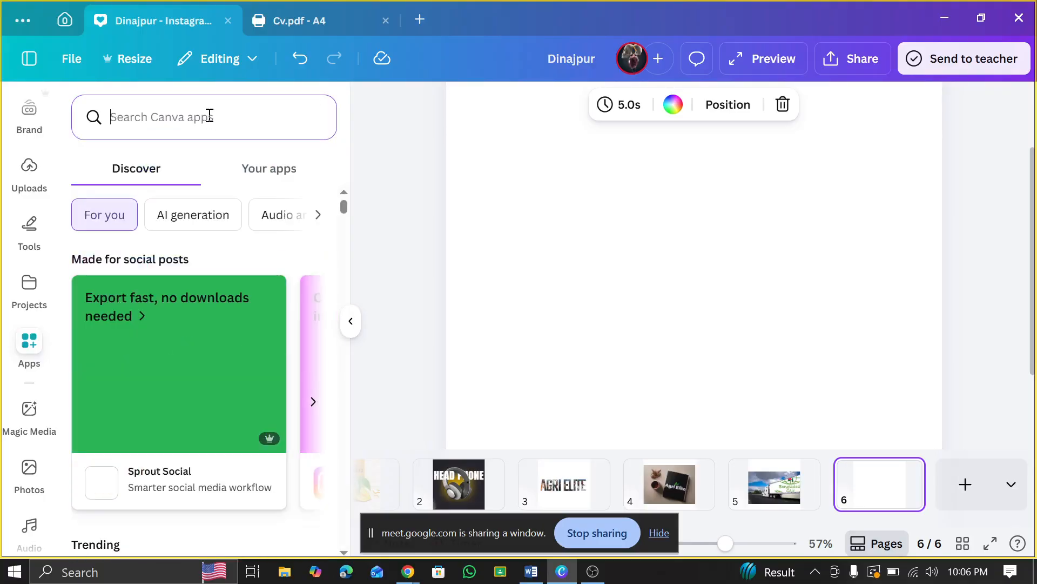
text(liqui)
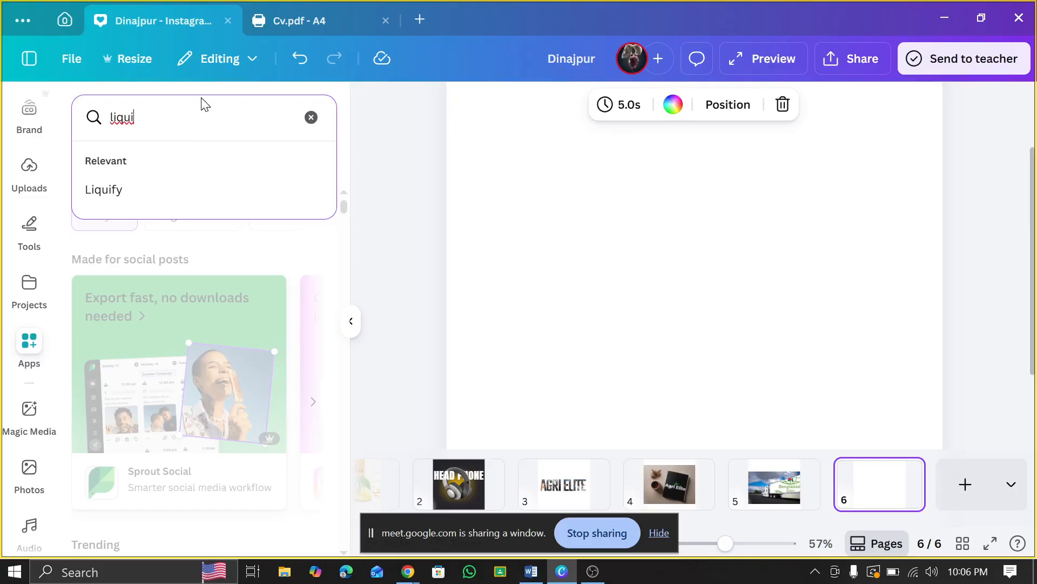
click(150, 190)
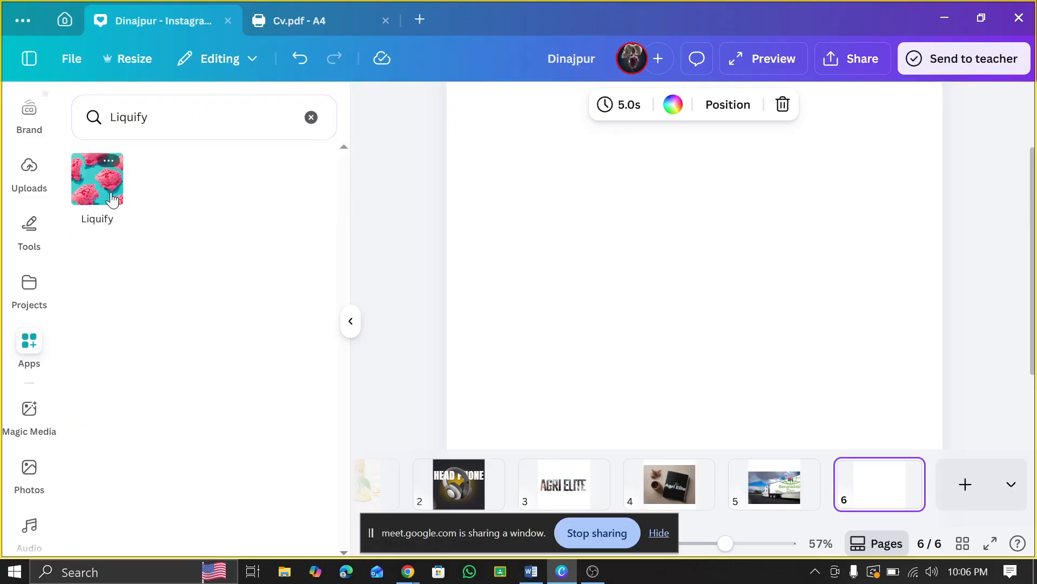
click(112, 200)
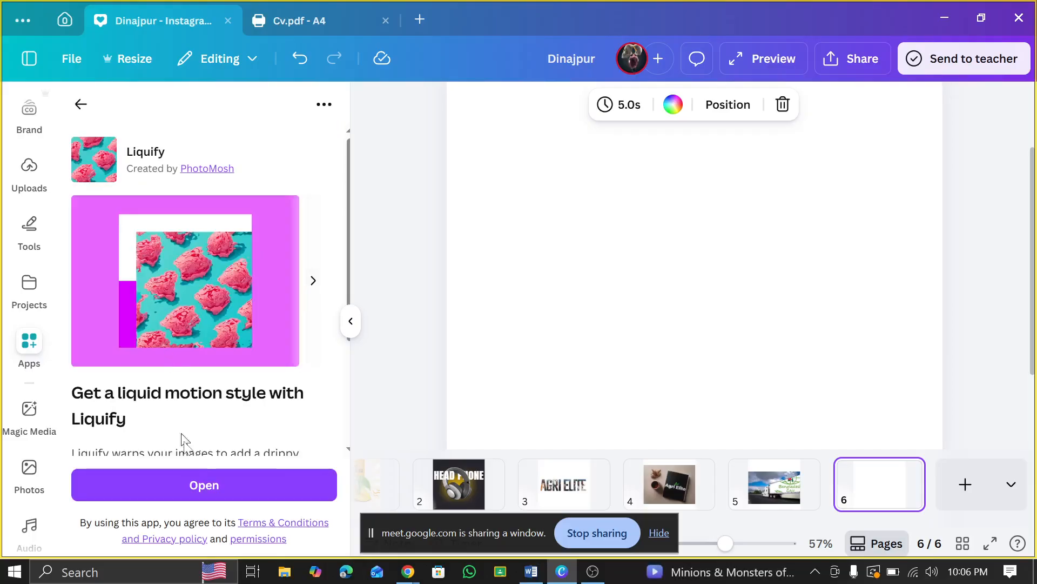
click(188, 486)
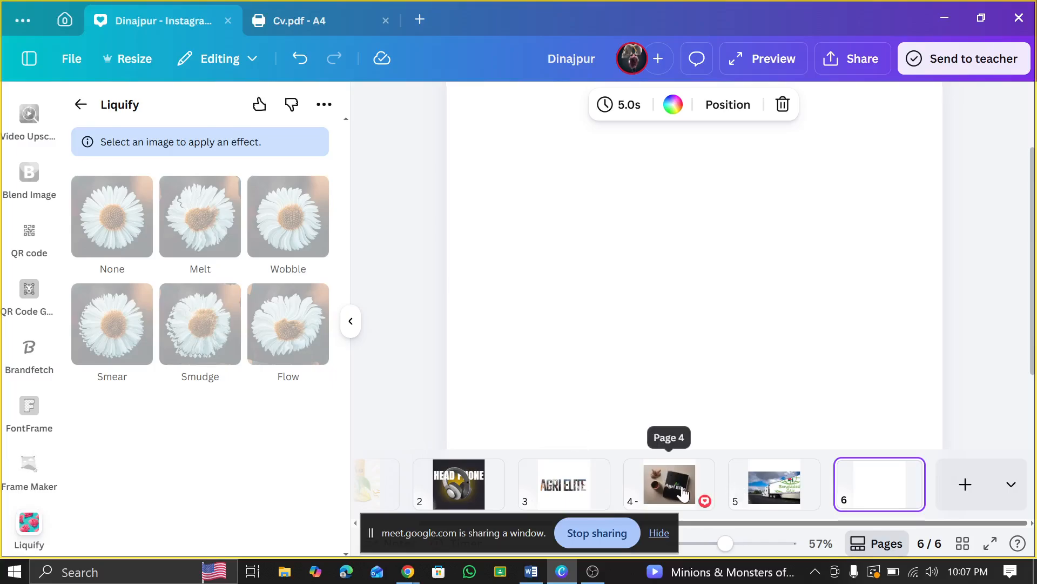
- Select the Agri Elite photo on page 4 and bring up the Liquify presets
click(638, 493)
click(741, 234)
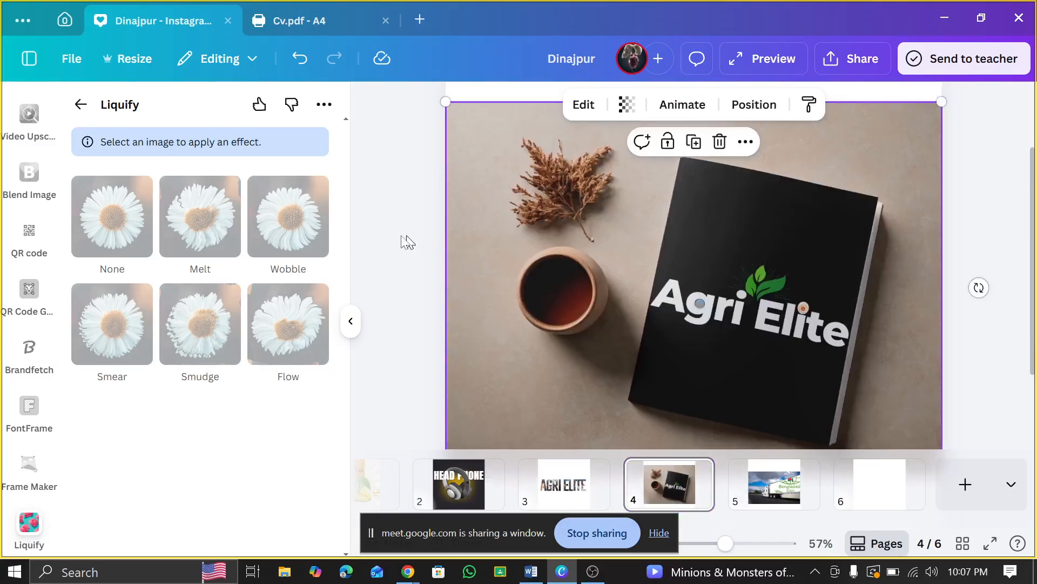
click(81, 104)
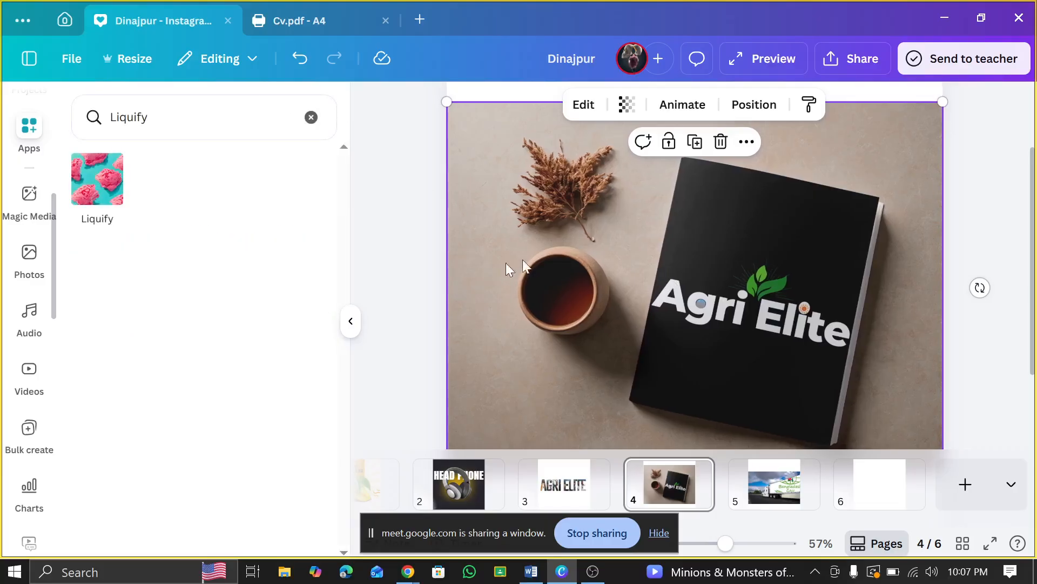
click(106, 184)
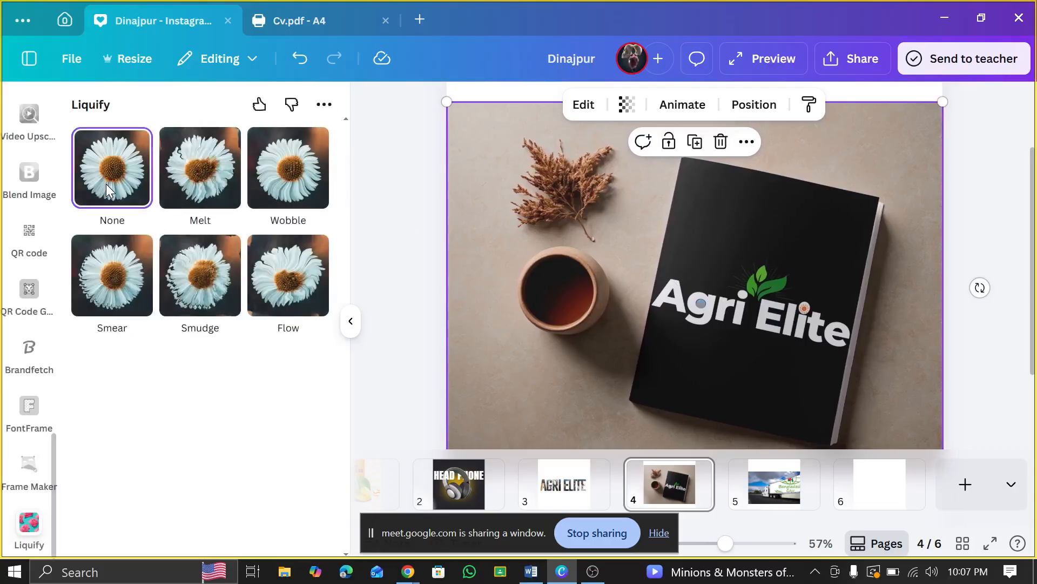
- Try the Melt, Flow and Wobble effects on the photo, ending back on Melt
click(183, 199)
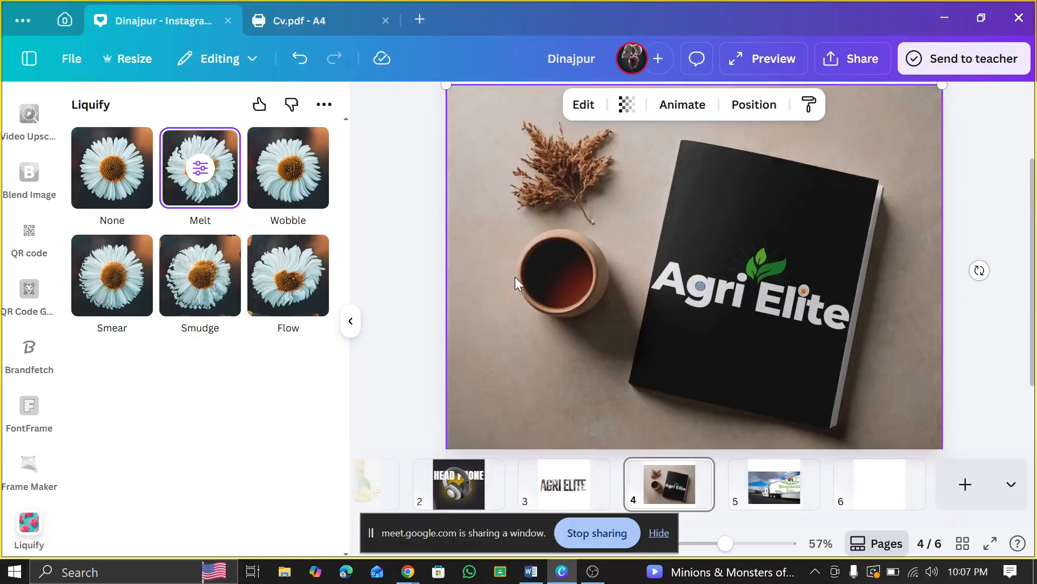
scroll(515, 277, down, 1)
click(288, 273)
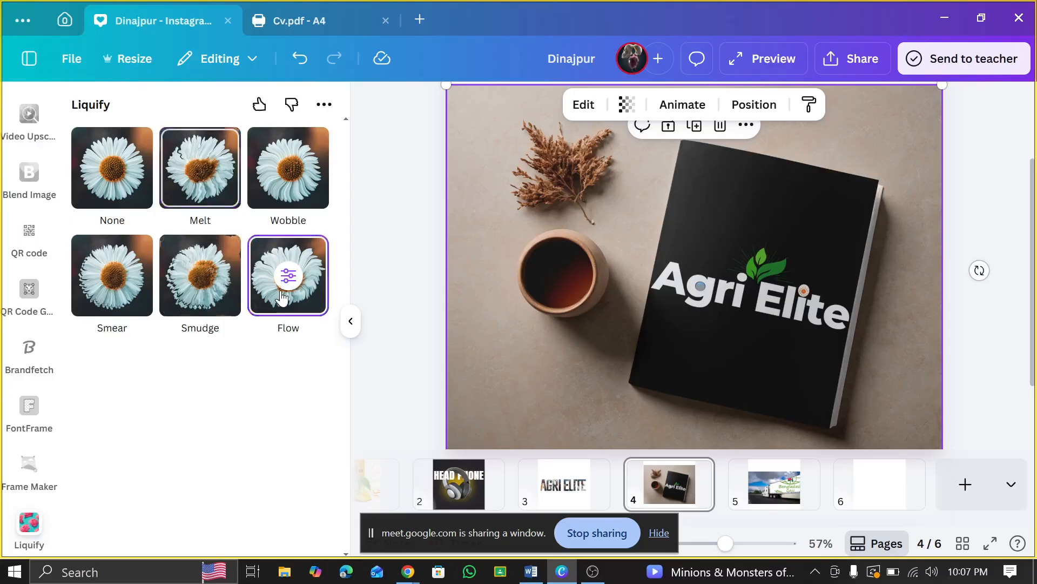
click(295, 205)
click(190, 185)
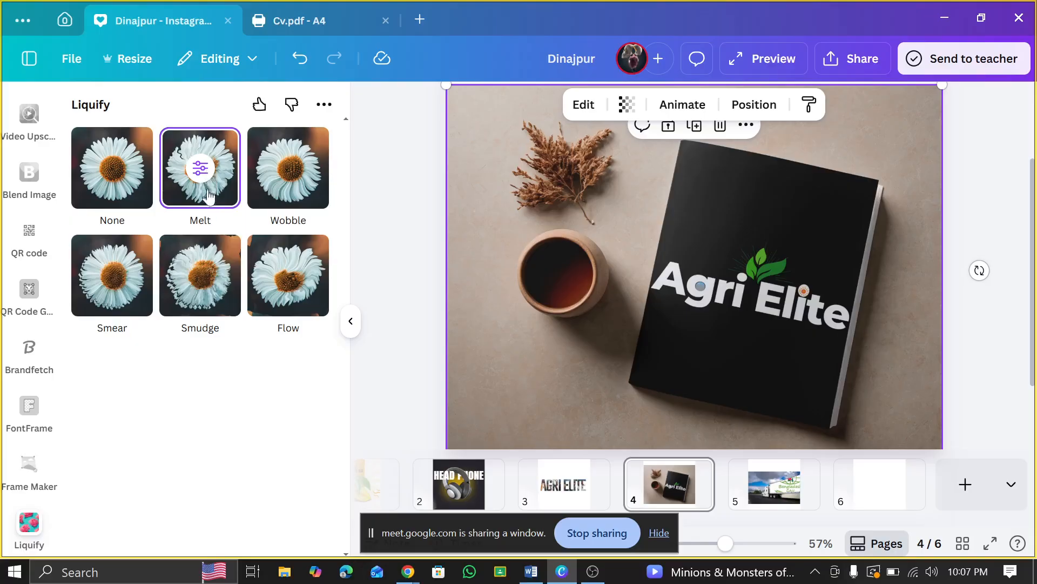
scroll(633, 364, up, 2)
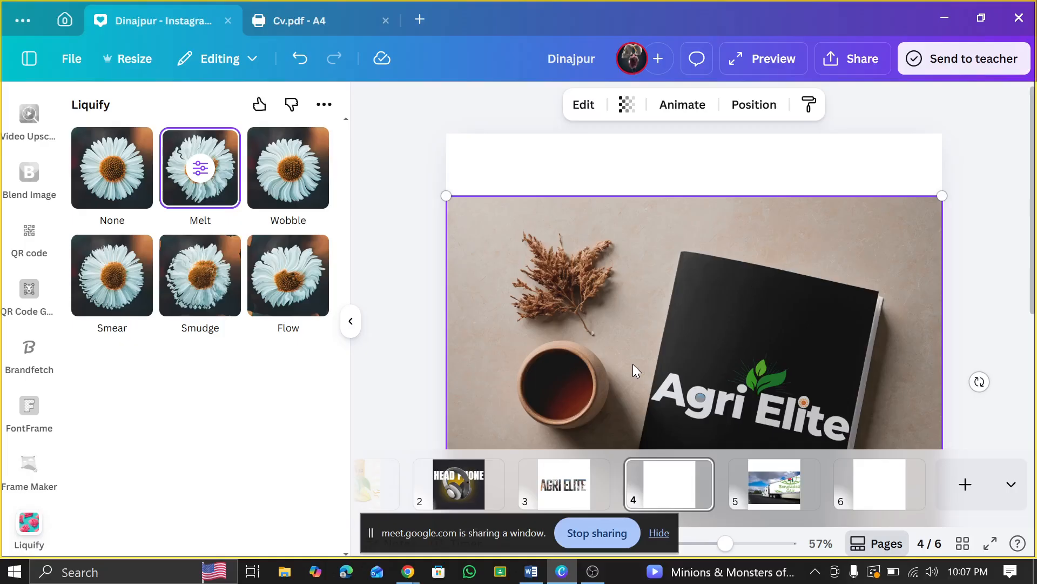
scroll(625, 355, down, 2)
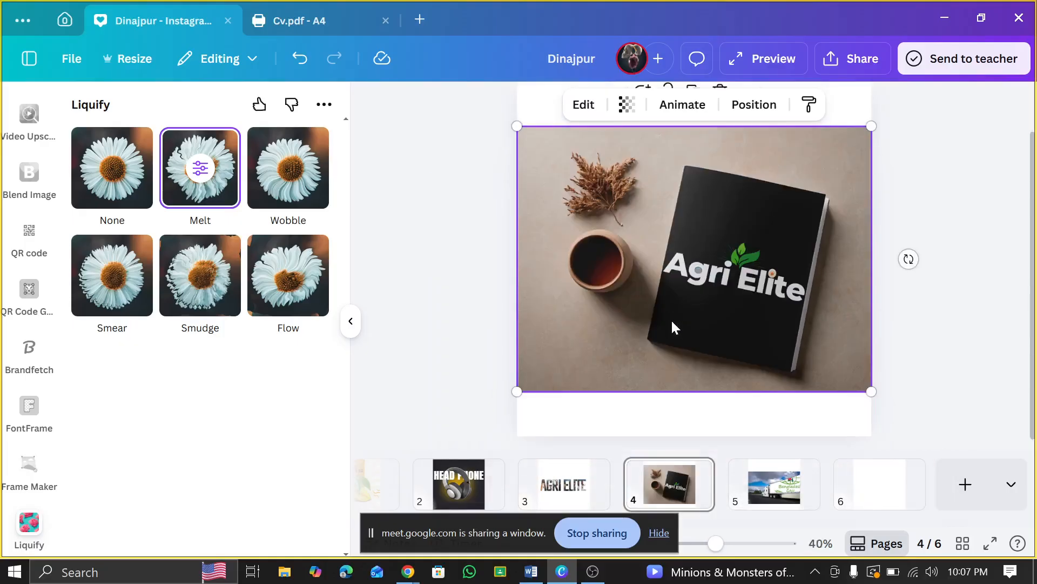
scroll(671, 319, down, 1)
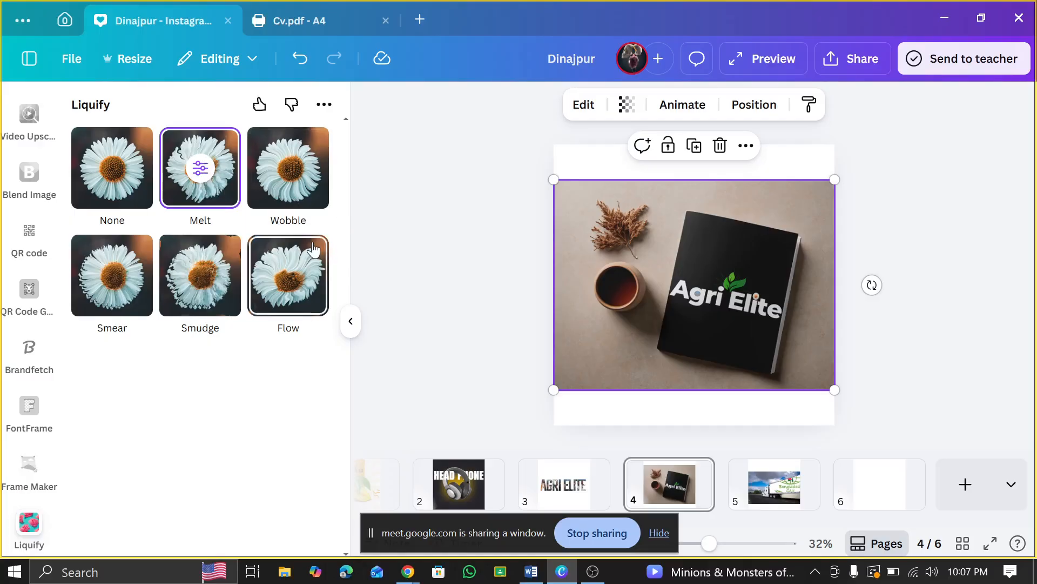
click(396, 139)
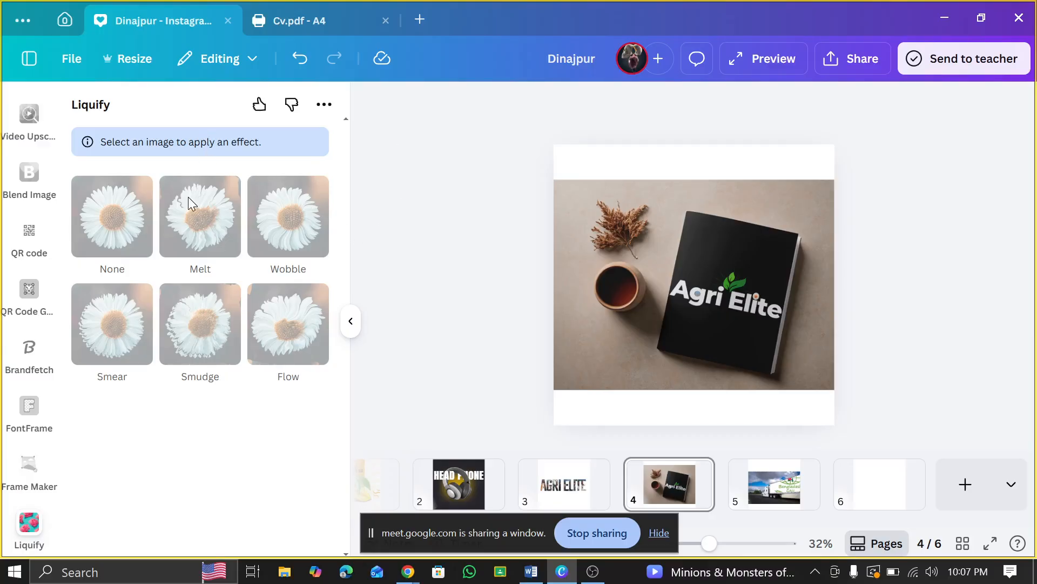
click(669, 294)
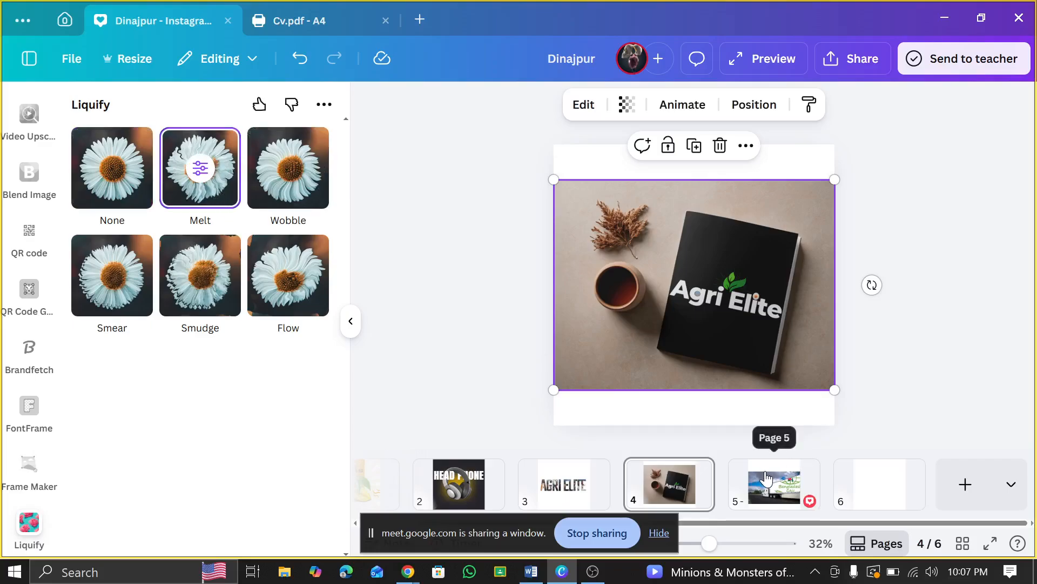
- On page 2, try Melt, Flow, Smudge, Smear and Wobble on the headphone image
click(488, 487)
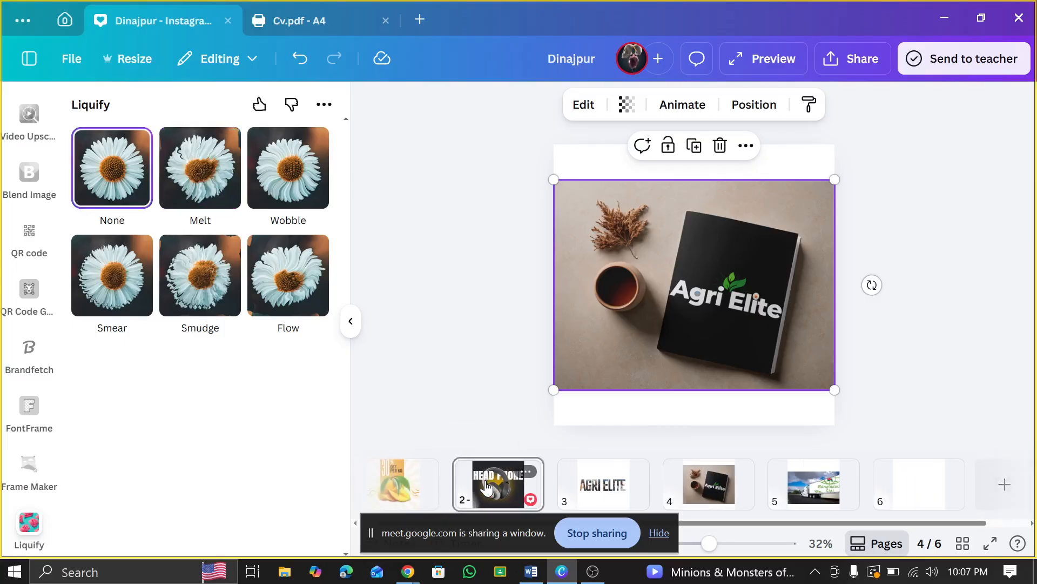
click(679, 268)
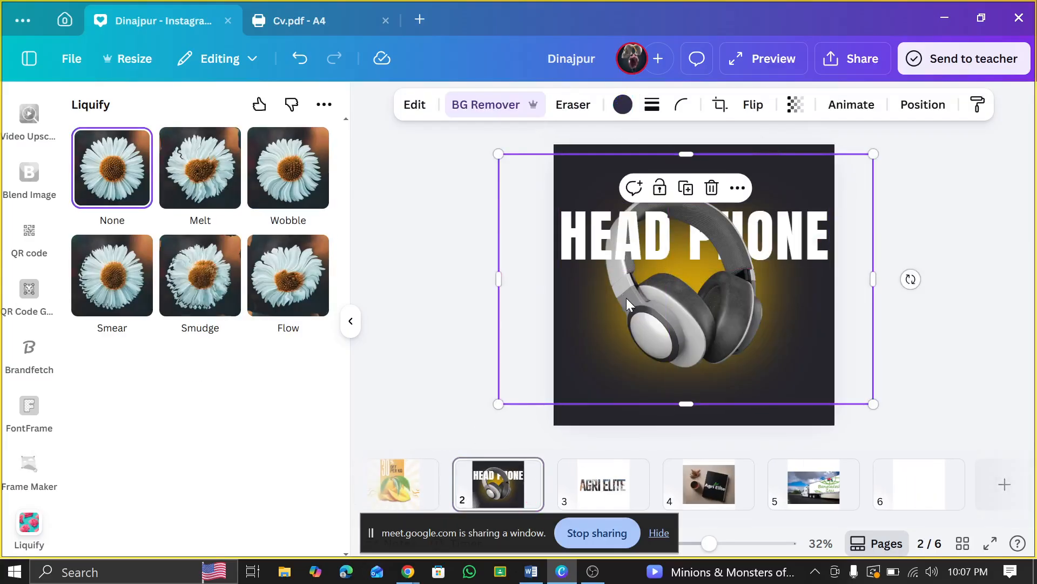
click(198, 189)
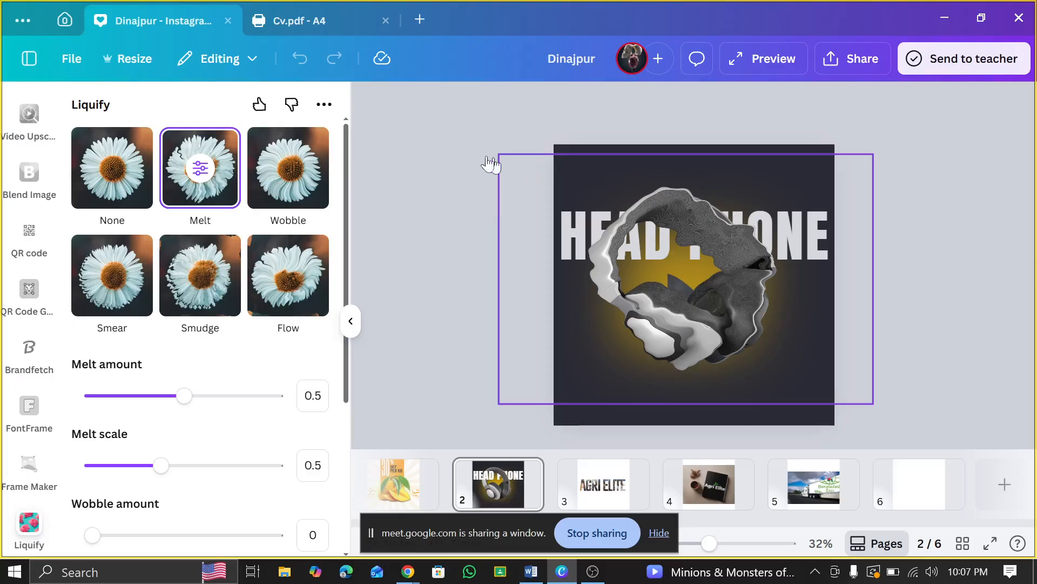
click(288, 276)
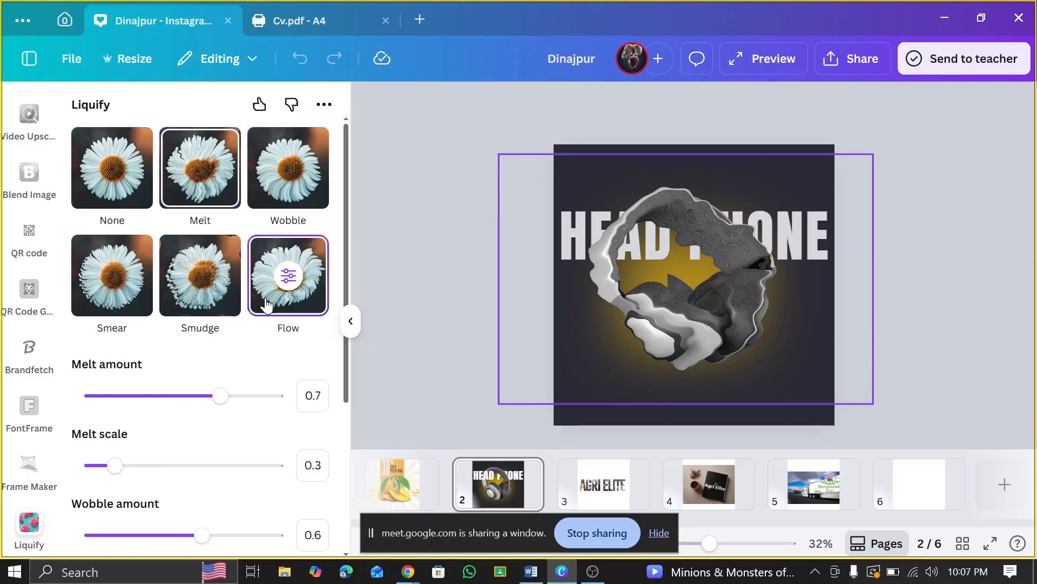
click(174, 306)
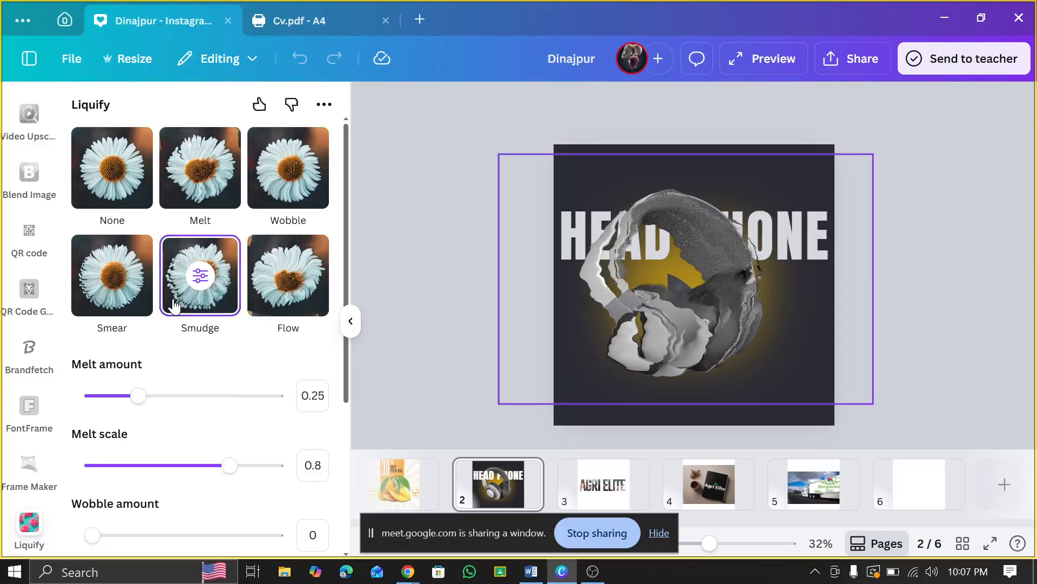
click(110, 286)
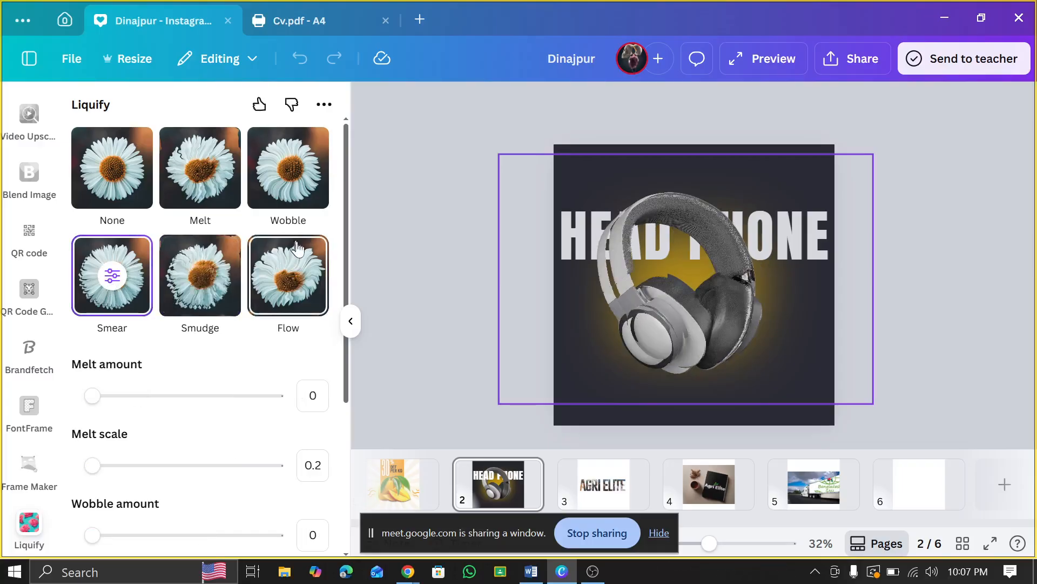
click(290, 166)
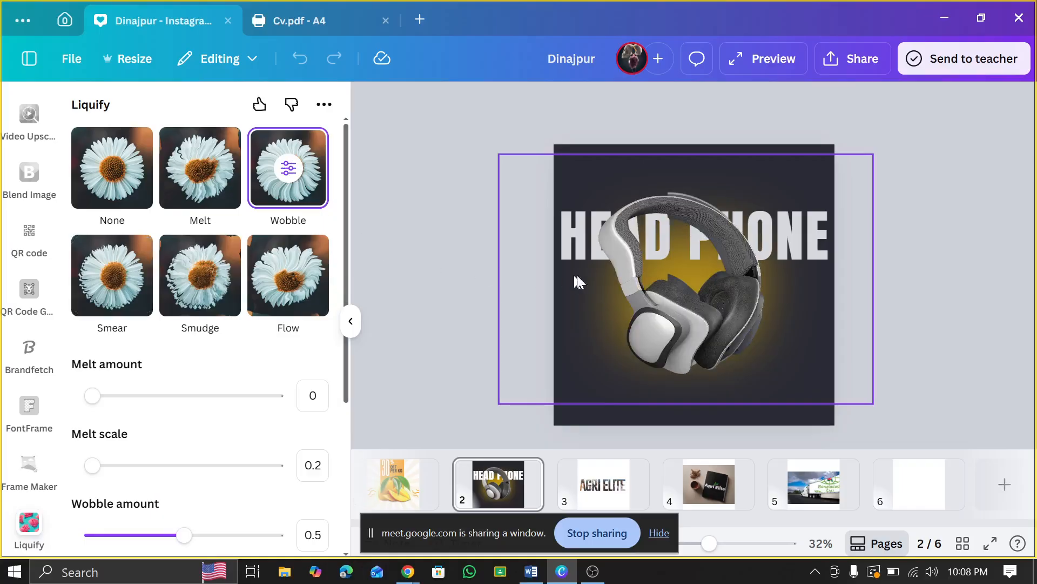
- Clear the distortion, retry Wobble, Smudge and Smear, then reset and apply Melt
click(778, 329)
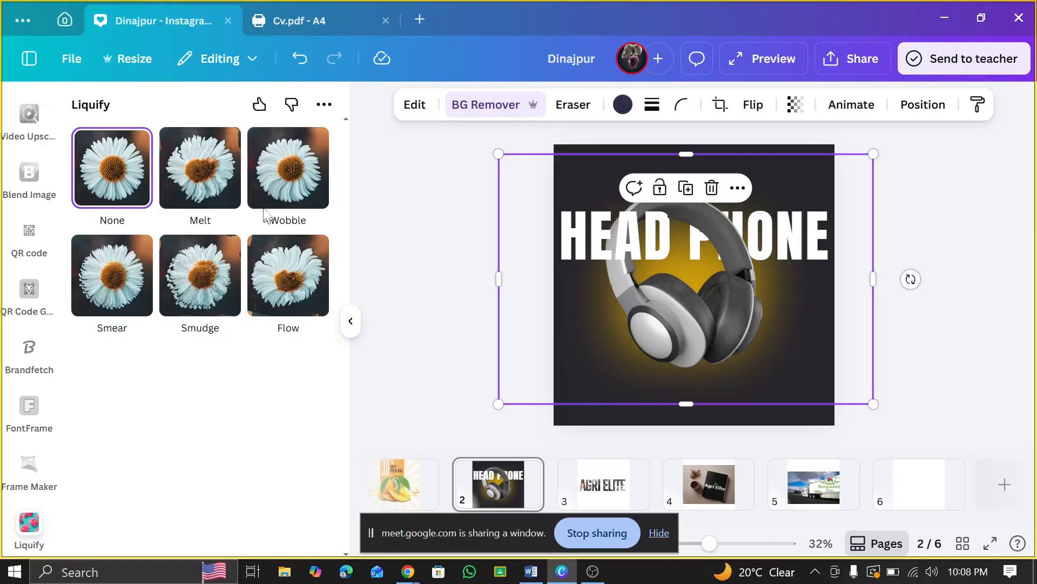
click(290, 186)
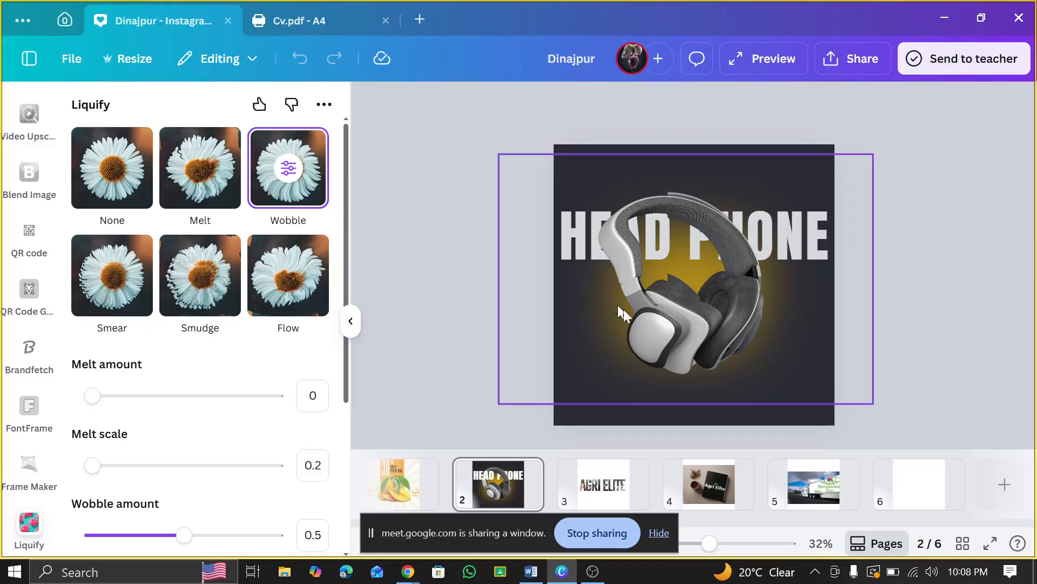
click(208, 267)
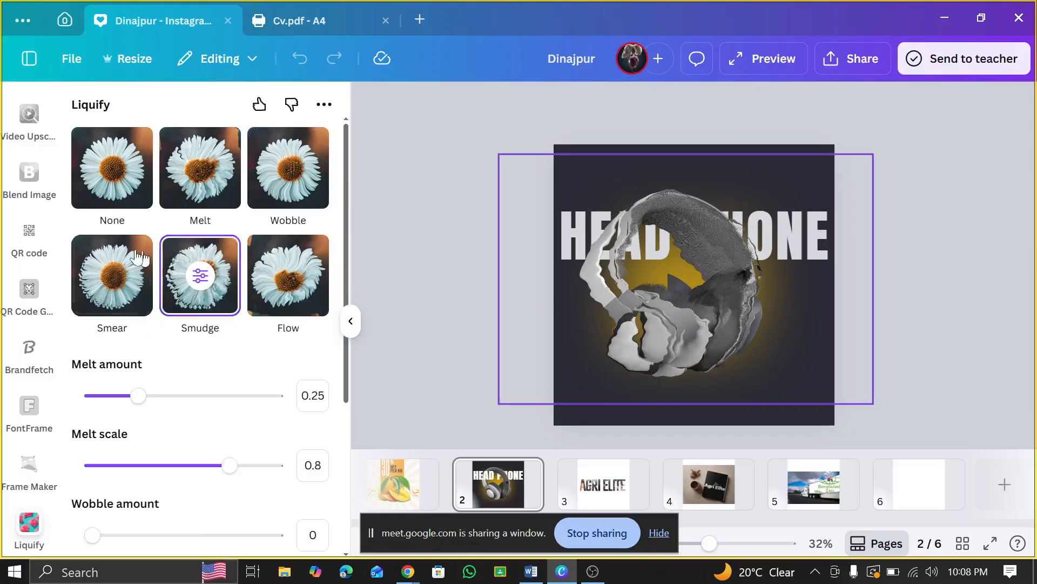
click(101, 279)
click(142, 184)
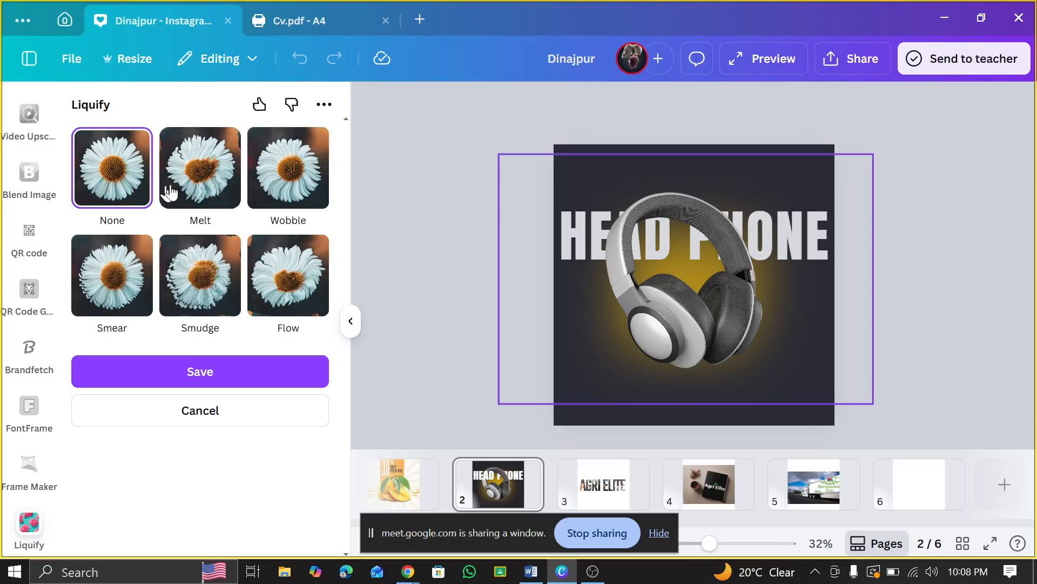
click(175, 190)
- Experiment with the melt amount, raise the melt scale to 1, and adjust the wobble sliders
scroll(177, 195, down, 3)
drag(168, 246, 160, 340)
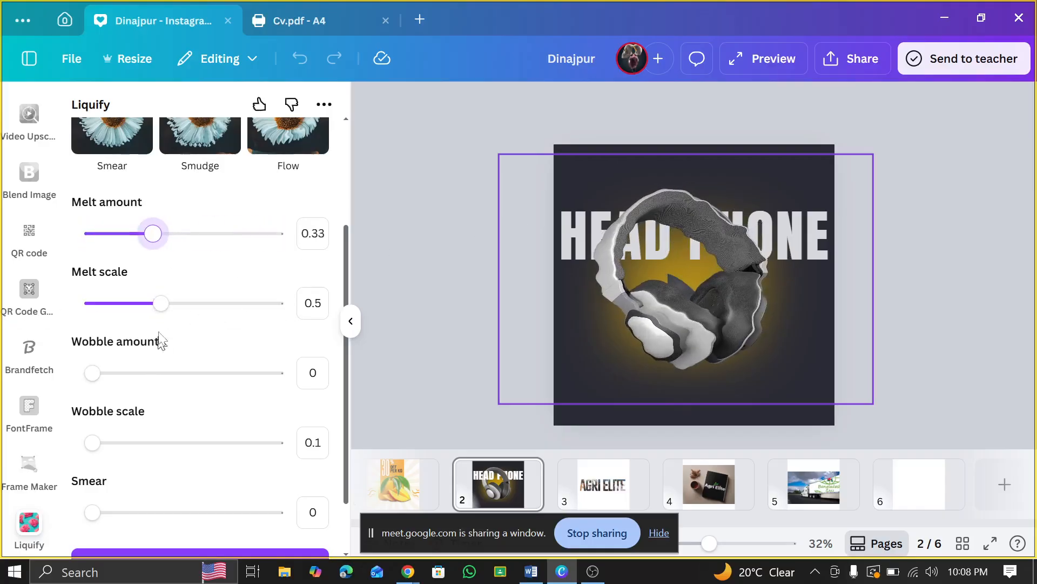
drag(160, 303, 508, 270)
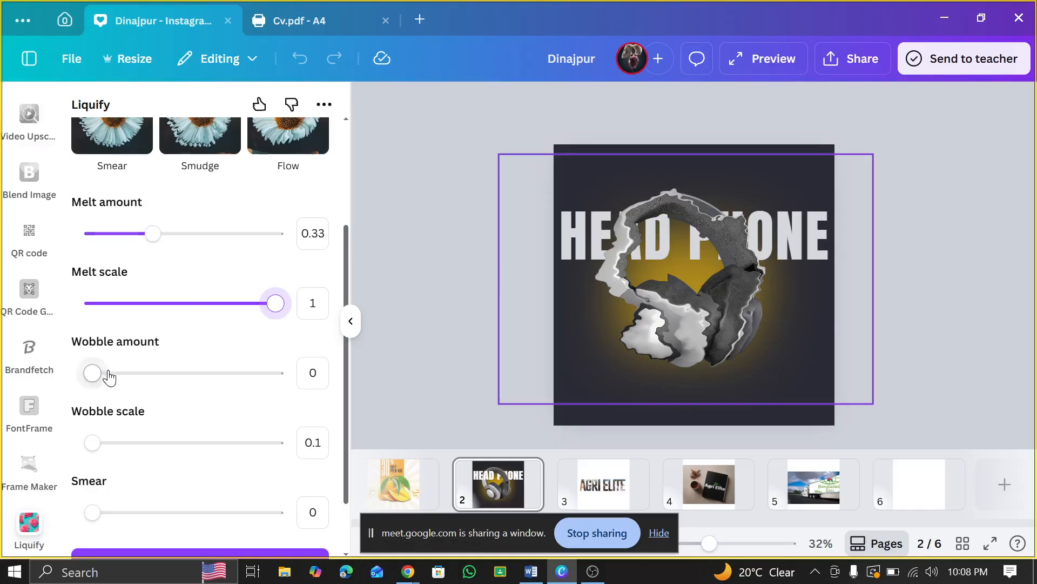
drag(109, 377, 50, 363)
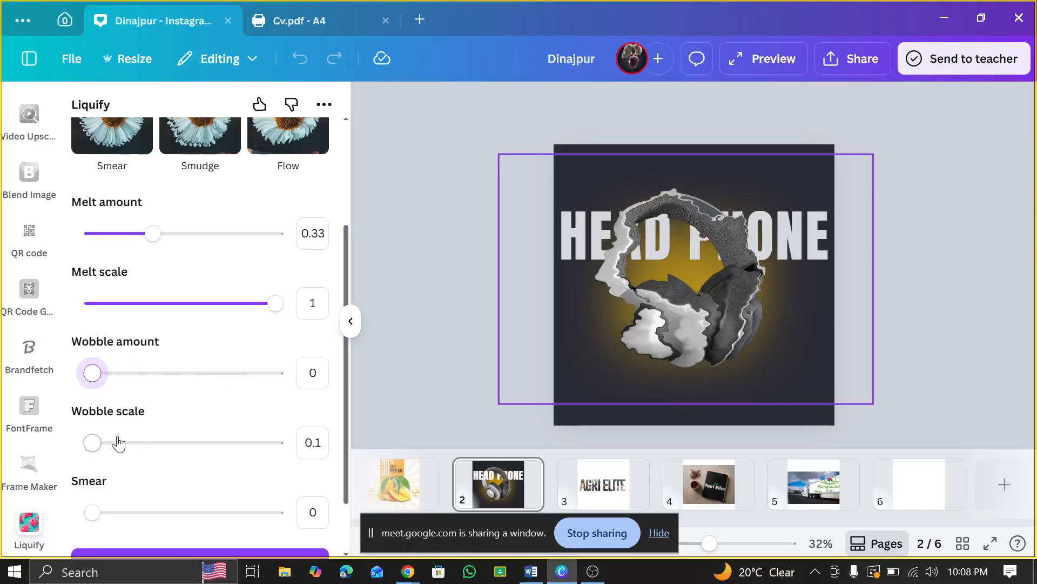
drag(115, 440, 332, 433)
scroll(224, 406, down, 1)
scroll(223, 405, down, 1)
mouse_move(155, 435)
mouse_down()
mouse_move(275, 437)
mouse_move(201, 421)
mouse_move(127, 434)
mouse_move(432, 382)
mouse_move(86, 435)
mouse_up()
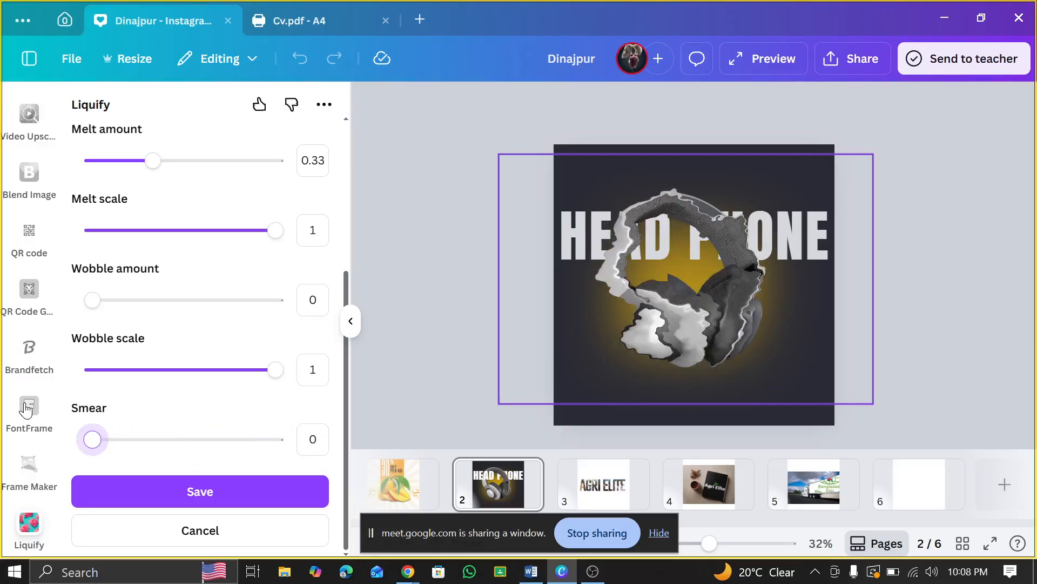
scroll(130, 371, up, 5)
- Reset to None, reapply Melt, and lower the melt amount from 0.32 to 0.06
click(114, 170)
click(208, 178)
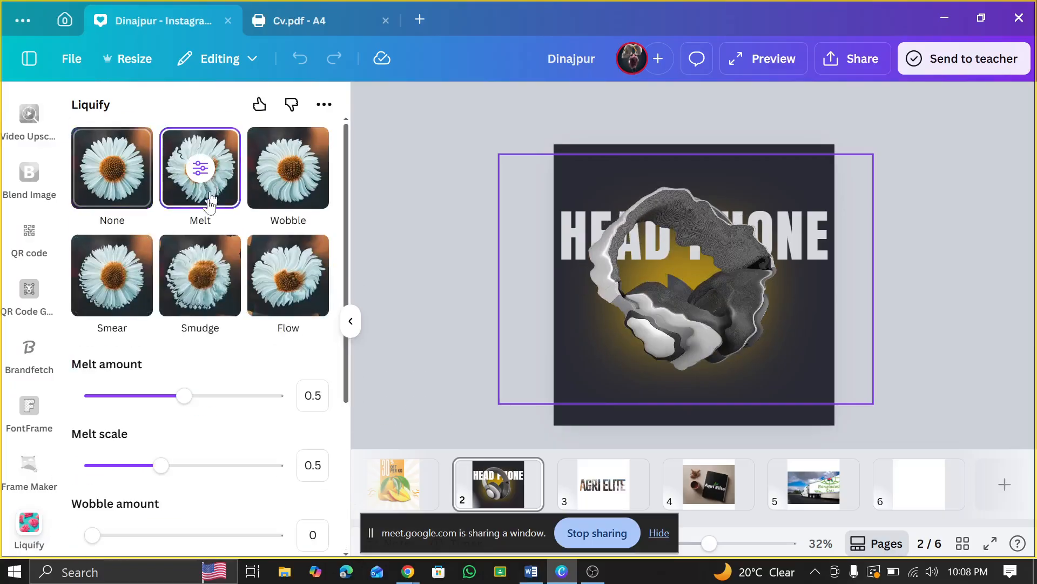
drag(184, 396, 67, 416)
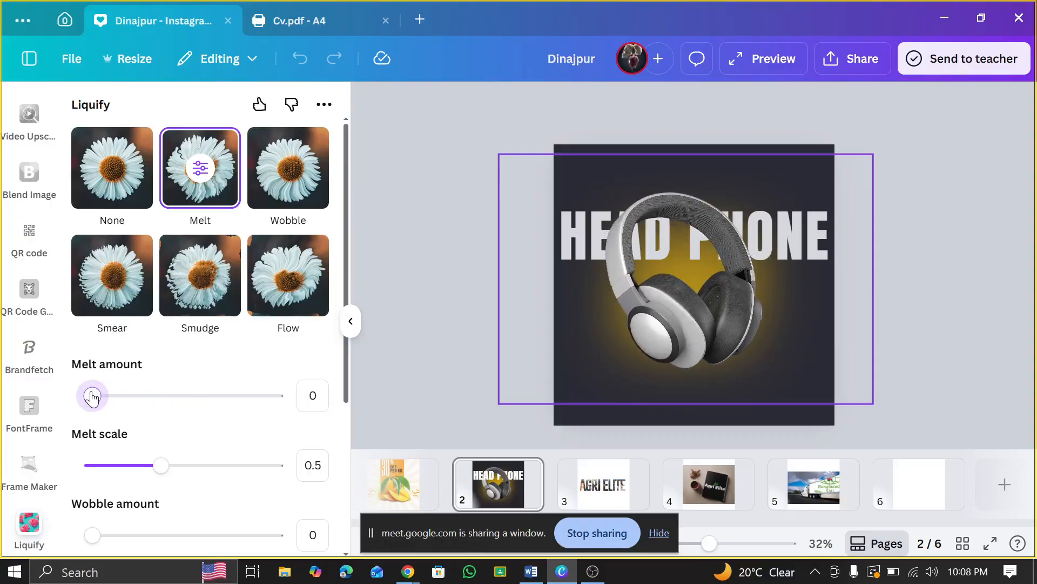
drag(92, 395, 72, 422)
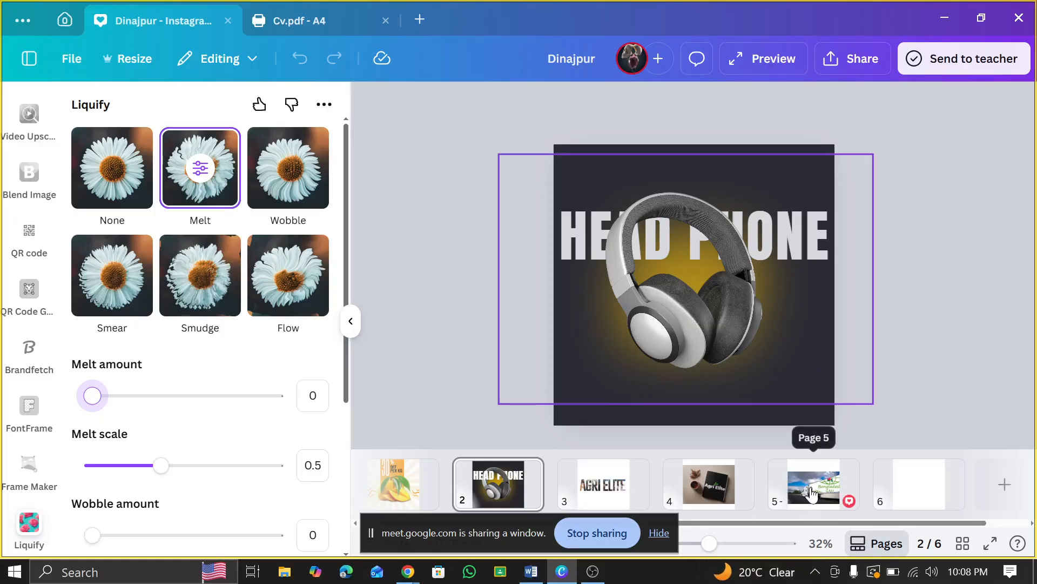
- Switch to blank page 6 and bring up the Apps panel from the left rail
click(915, 486)
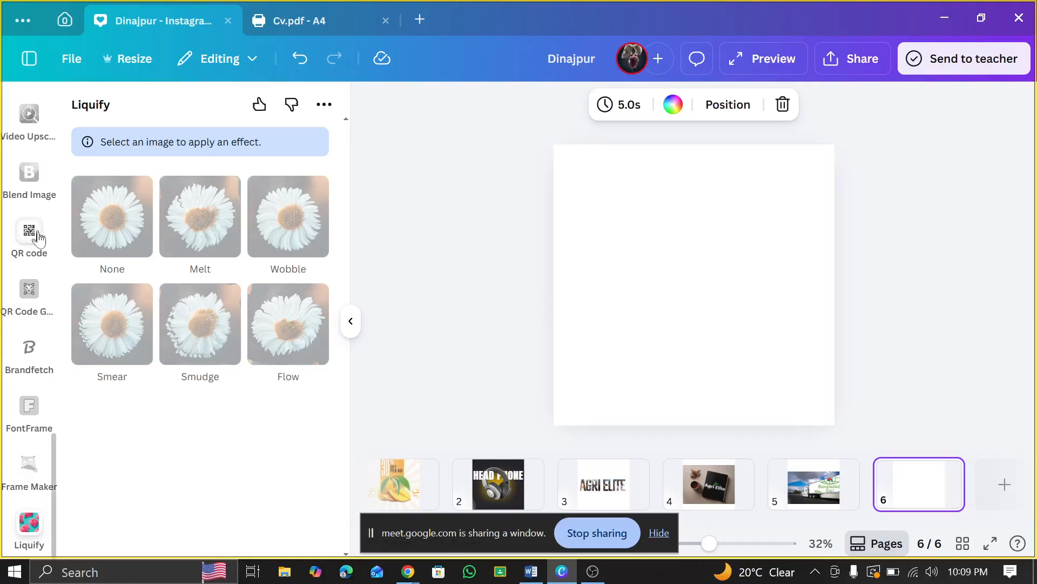
scroll(27, 254, up, 5)
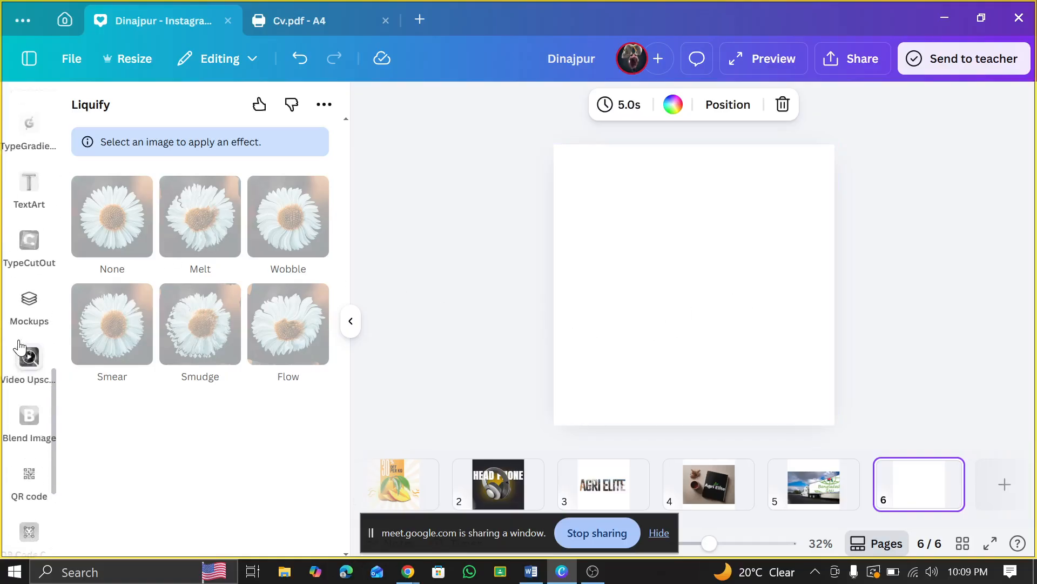
click(28, 297)
scroll(27, 270, up, 5)
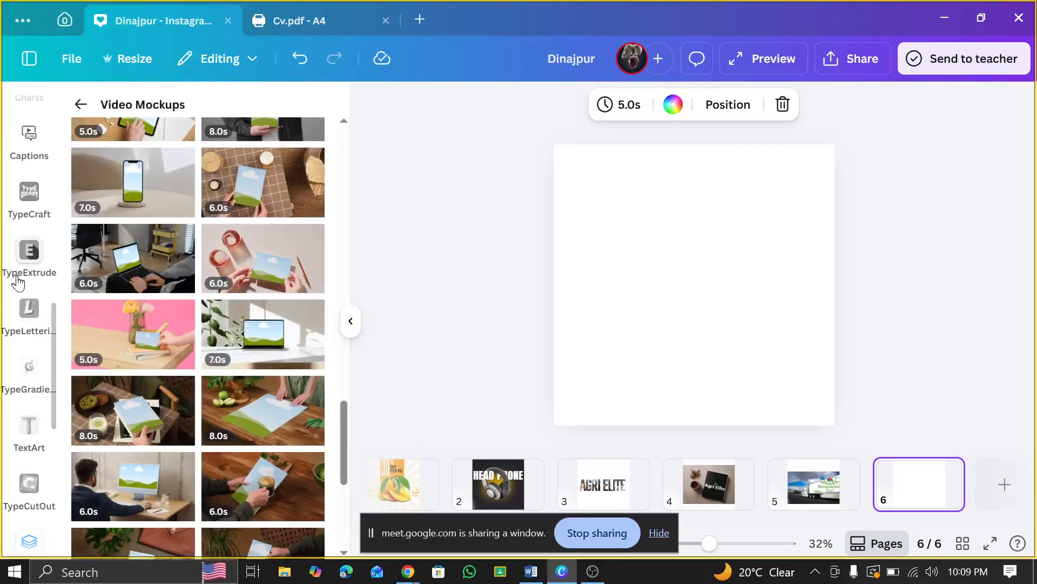
scroll(21, 303, up, 5)
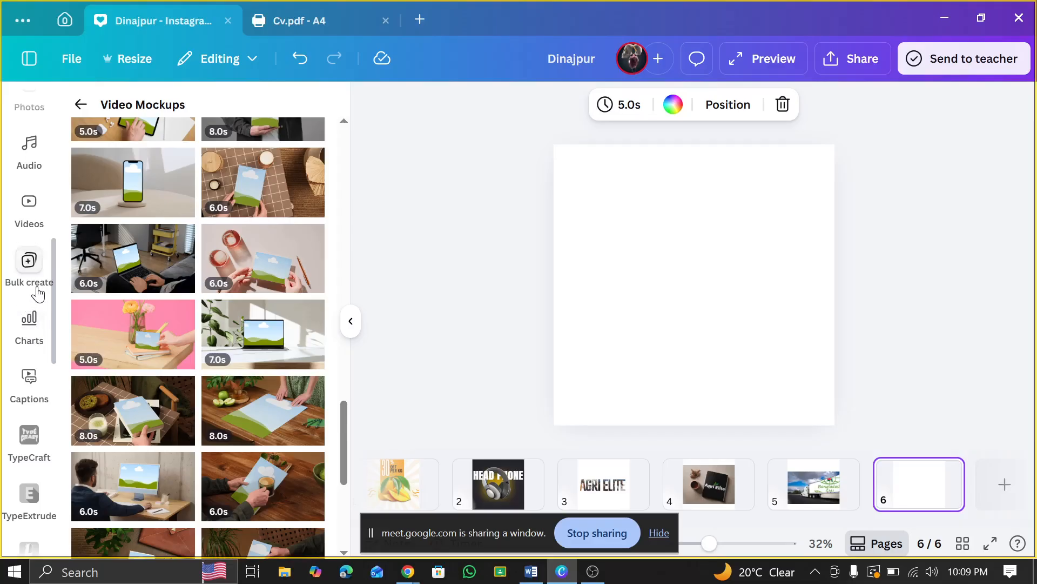
scroll(26, 287, up, 7)
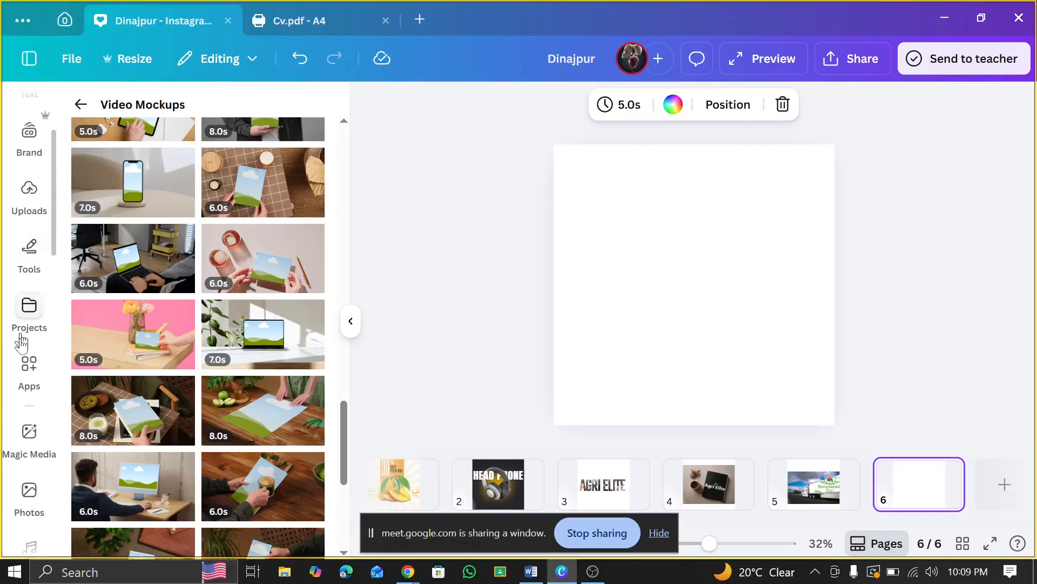
click(23, 358)
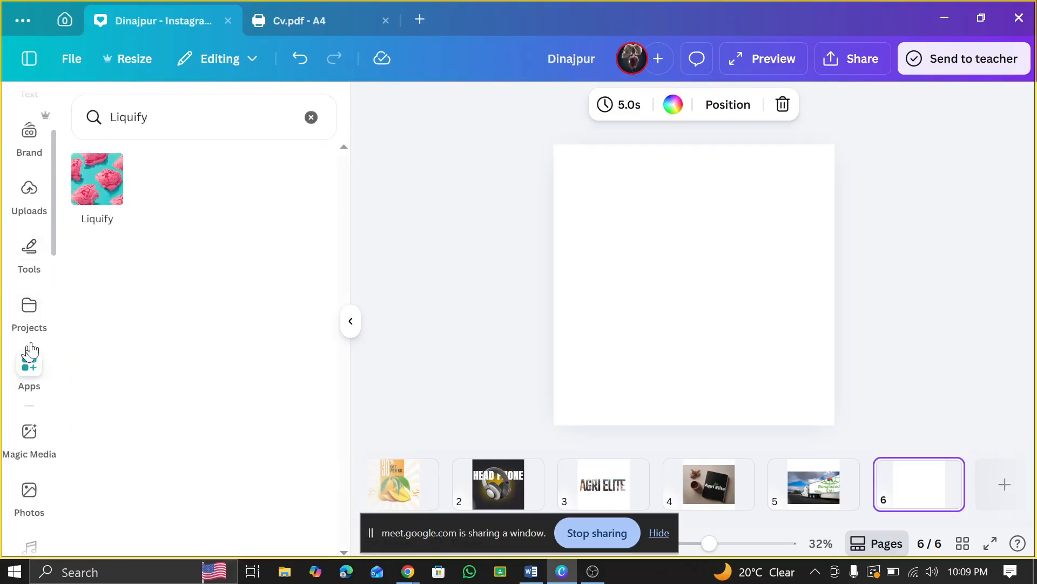
- Replace the Liquify search with 'Type Gra' and open the TypeGradient app
click(307, 116)
click(210, 117)
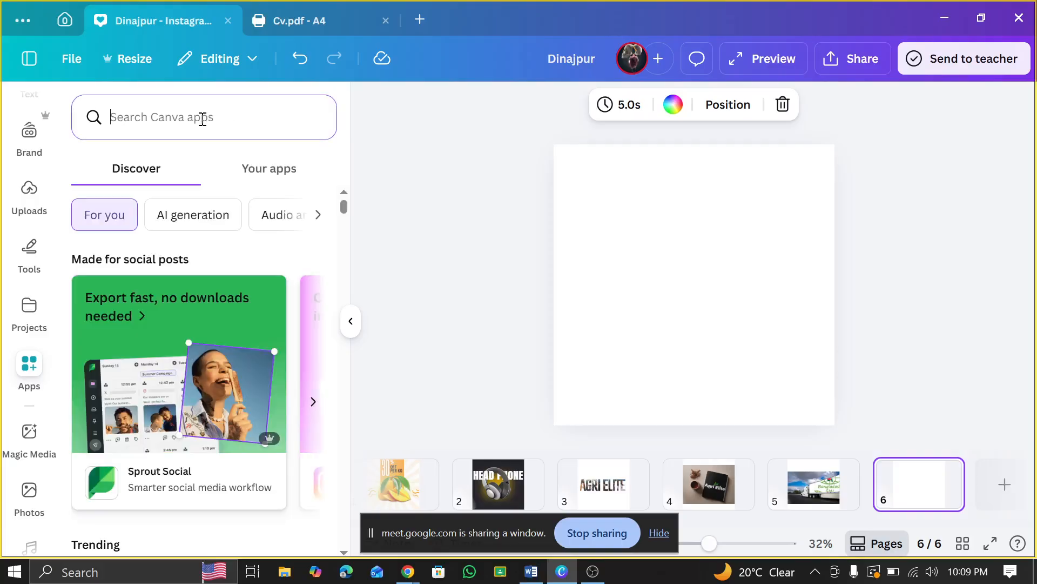
text(Ty)
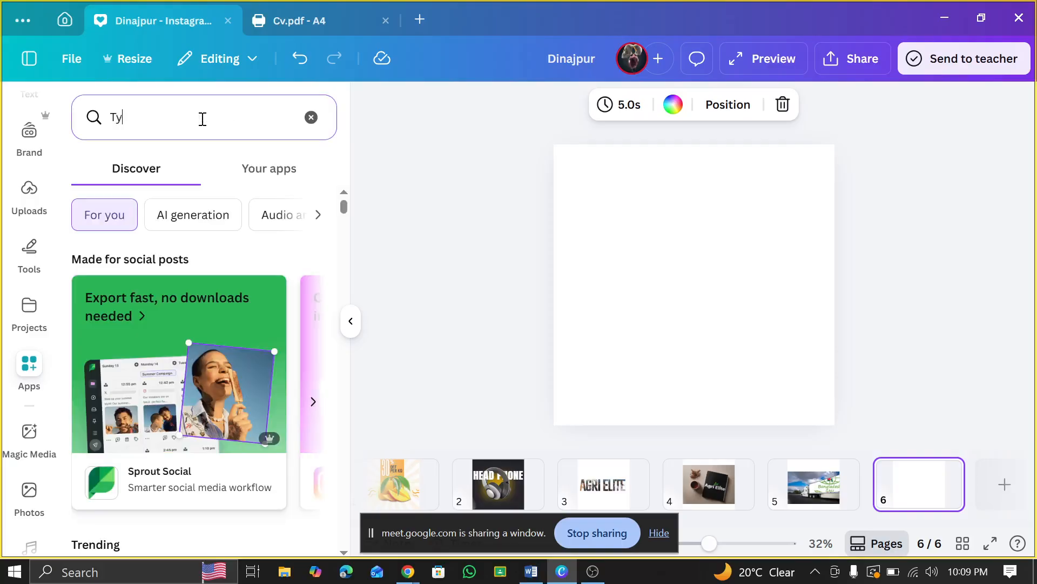
text(pe G)
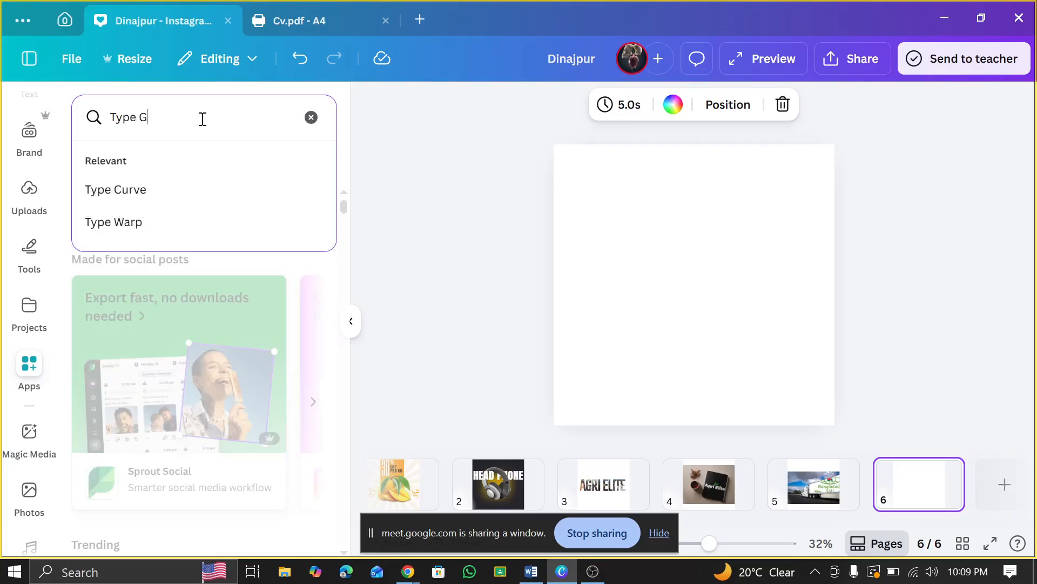
text(radient)
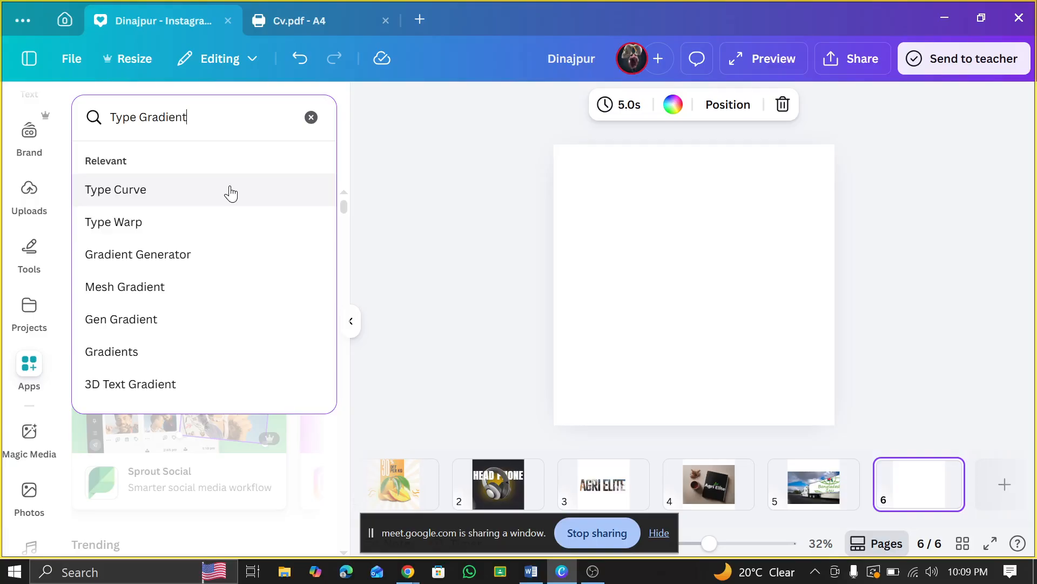
key(Return)
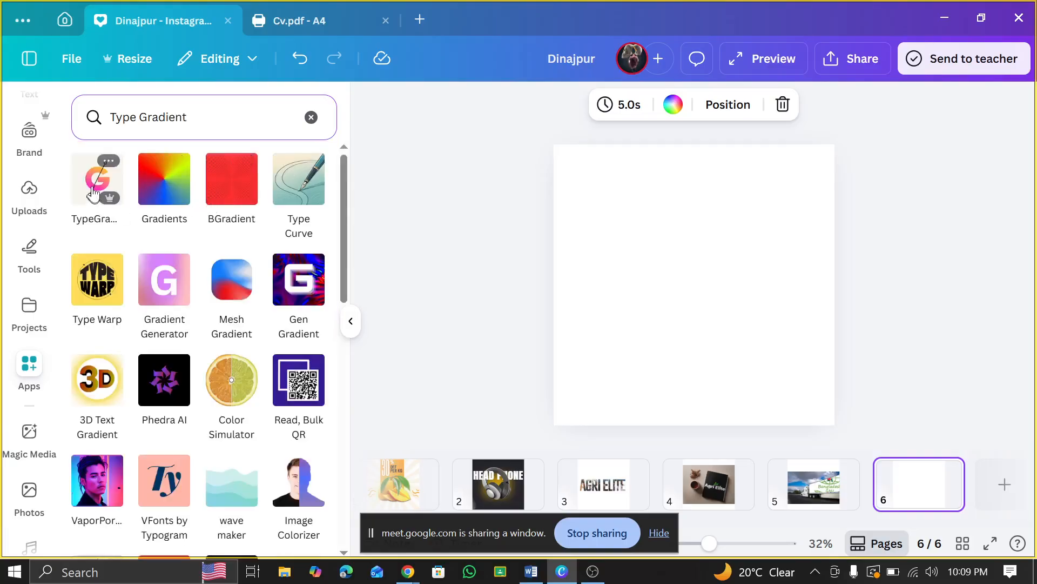
click(93, 189)
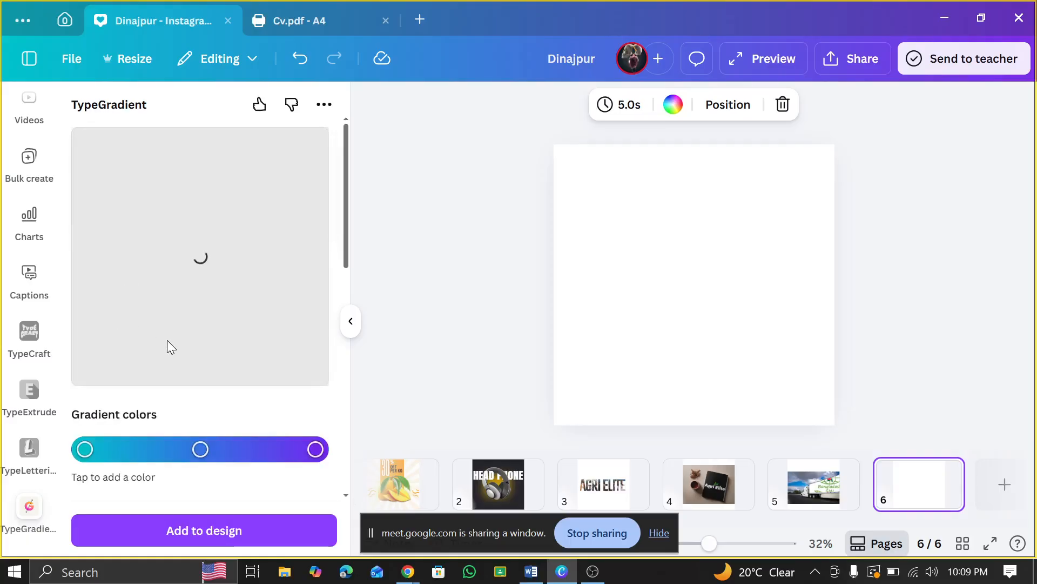
- Select the sample gradient text and the word TODAY? in the TypeGradient preview
scroll(164, 349, down, 3)
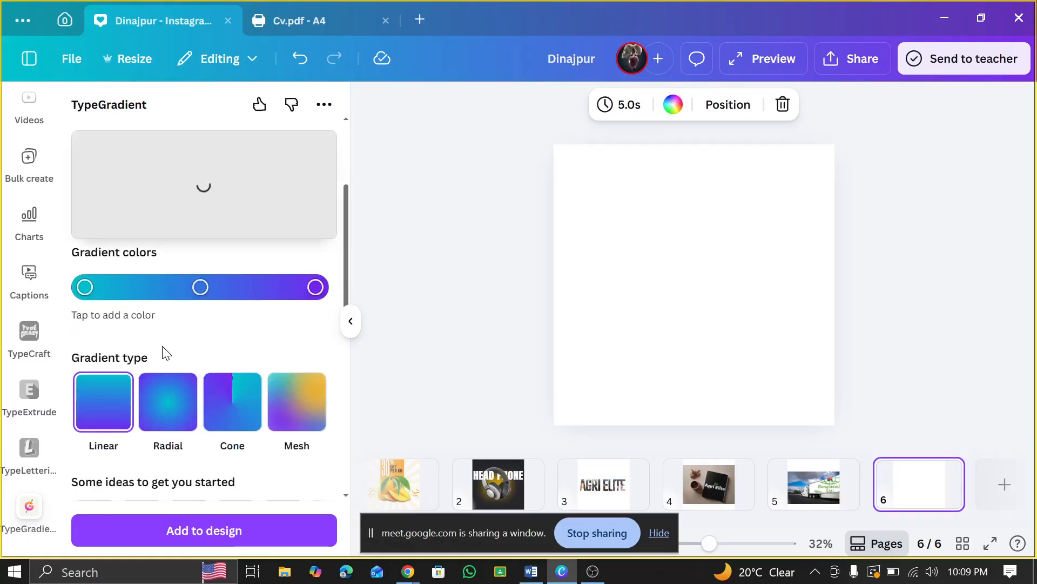
scroll(164, 354, up, 3)
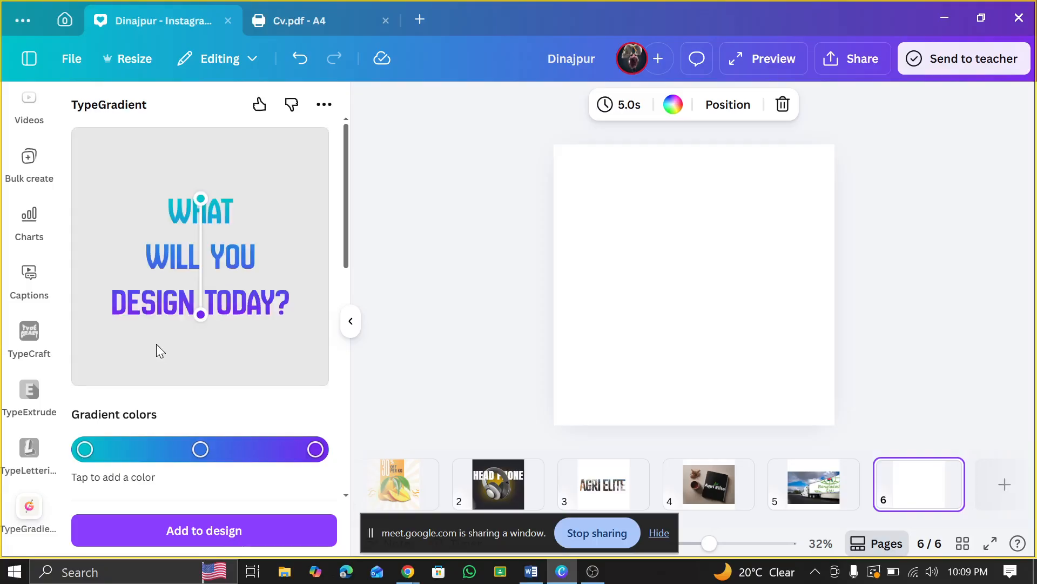
scroll(162, 329, down, 3)
scroll(168, 338, down, 6)
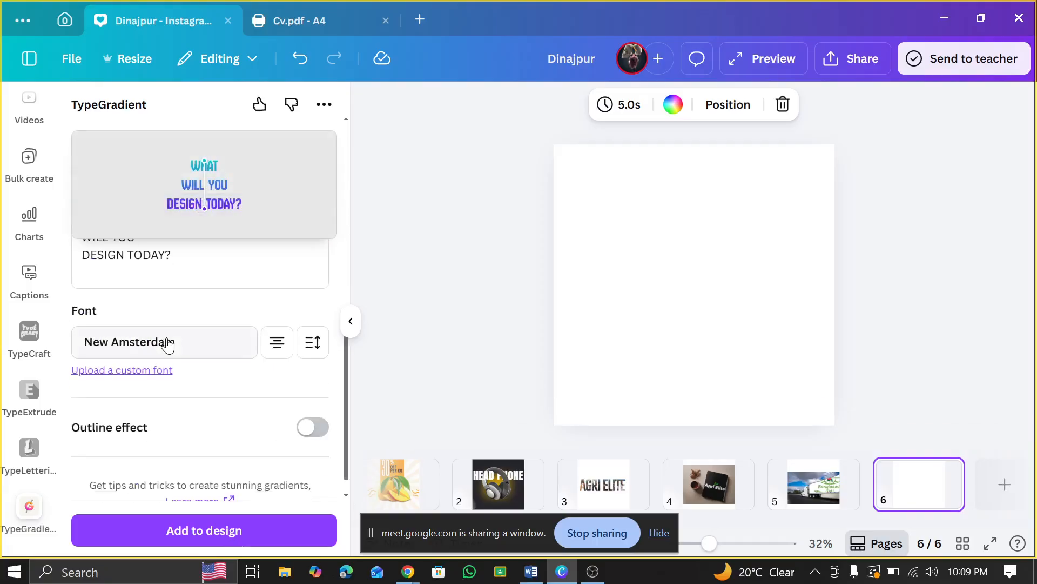
scroll(167, 343, up, 3)
drag(185, 420, 93, 381)
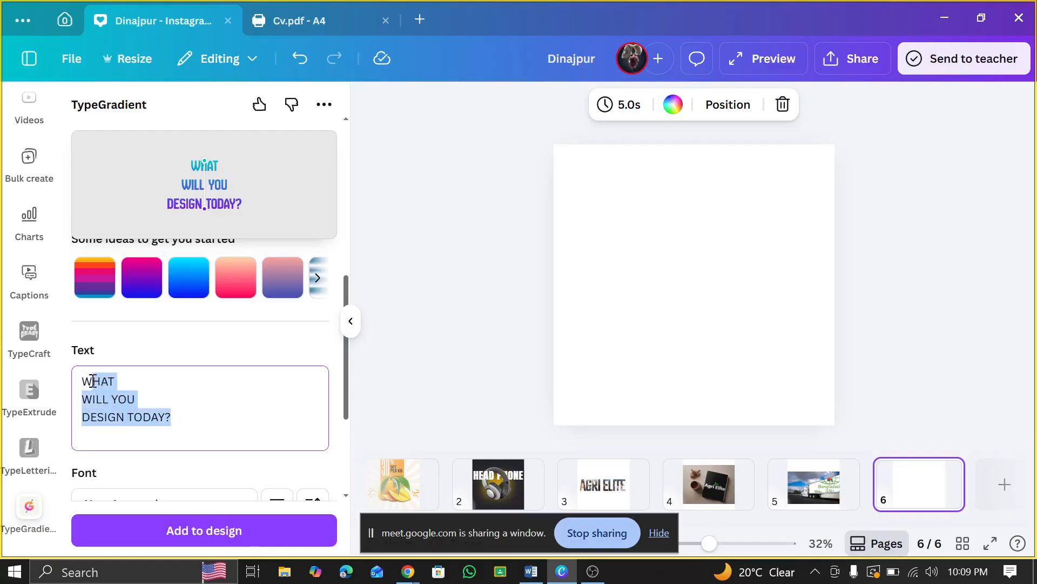
click(212, 421)
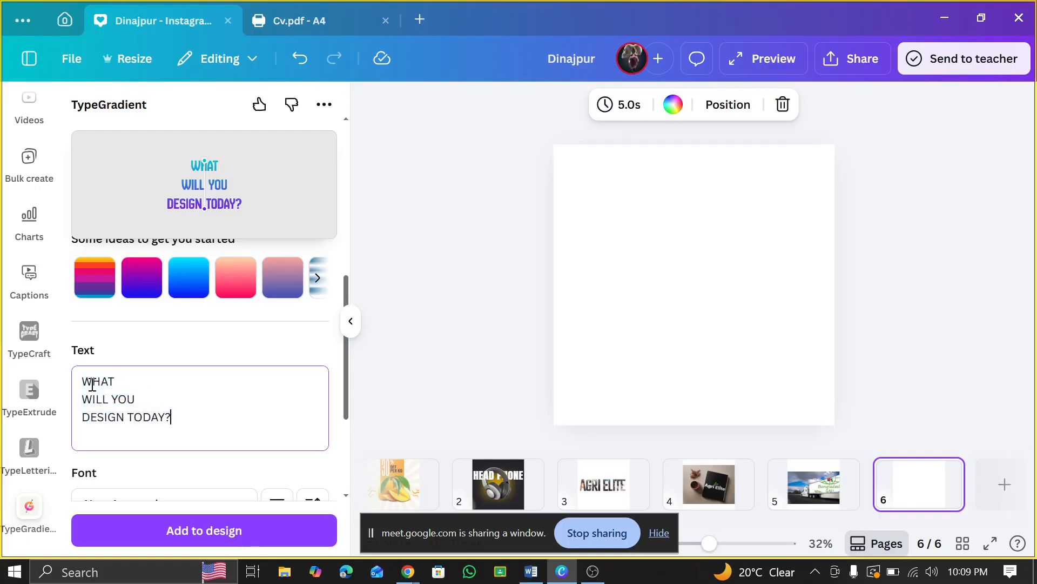
double_click(150, 428)
scroll(131, 421, up, 5)
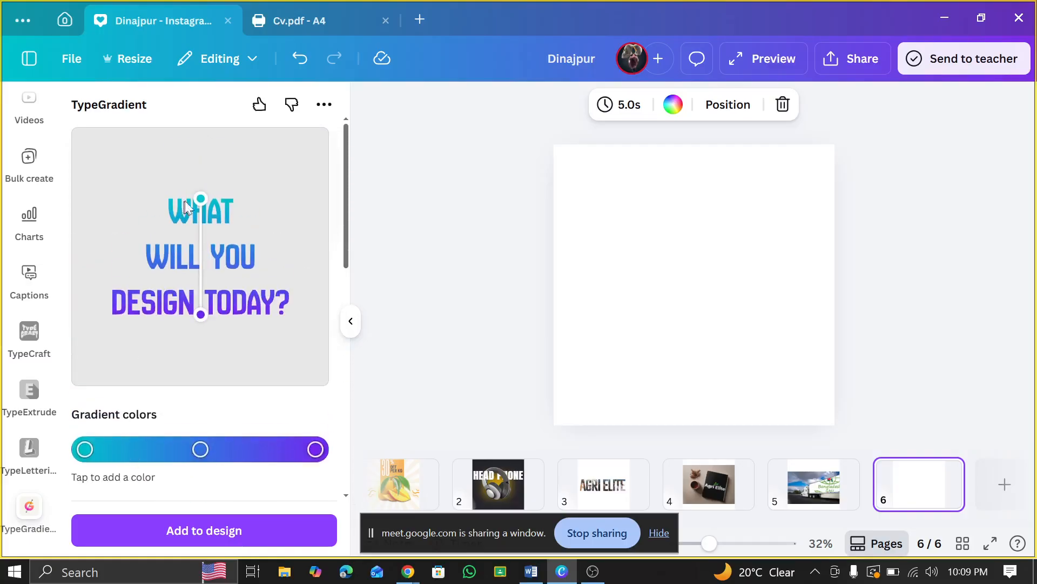
scroll(188, 325, down, 8)
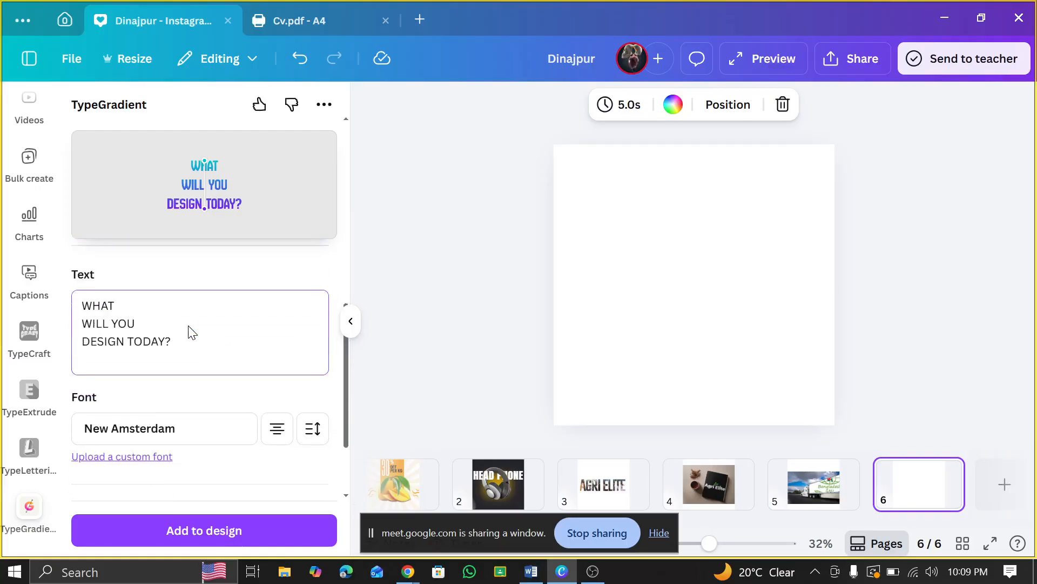
scroll(184, 335, up, 5)
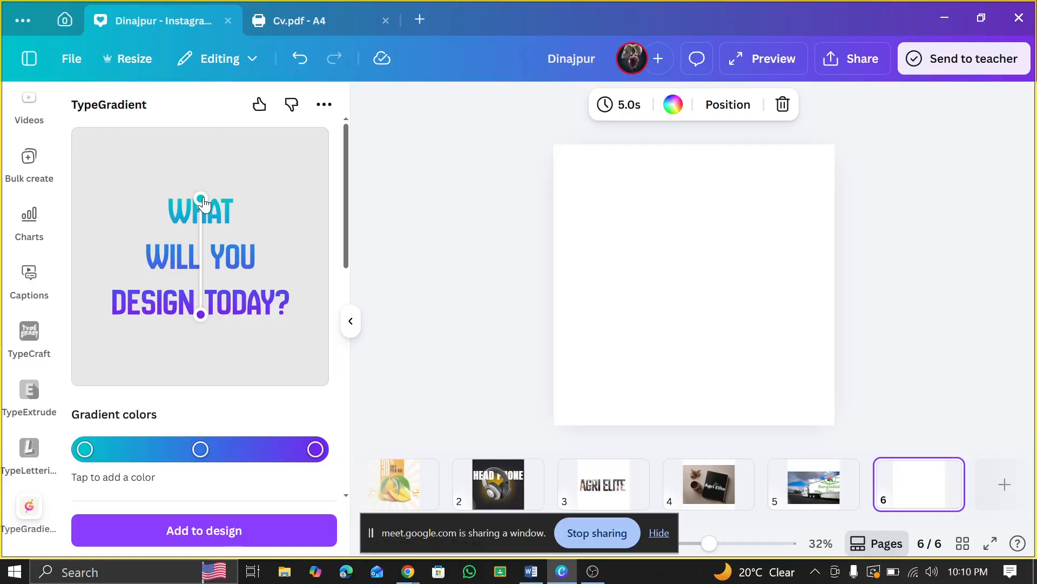
scroll(182, 339, down, 3)
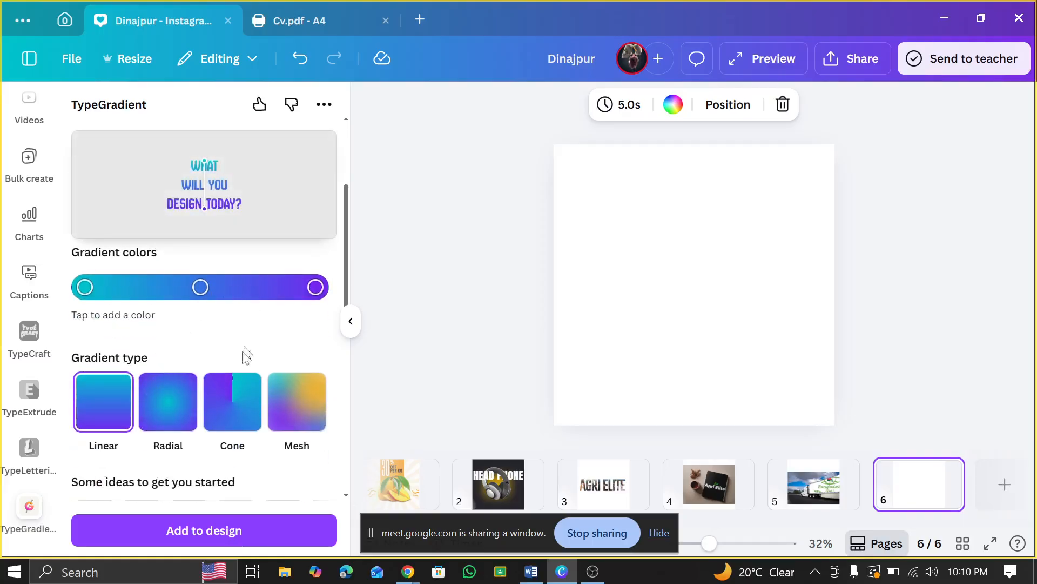
- Try the Mesh and Cone gradient styles, return to Linear, and add two colour stops
click(299, 400)
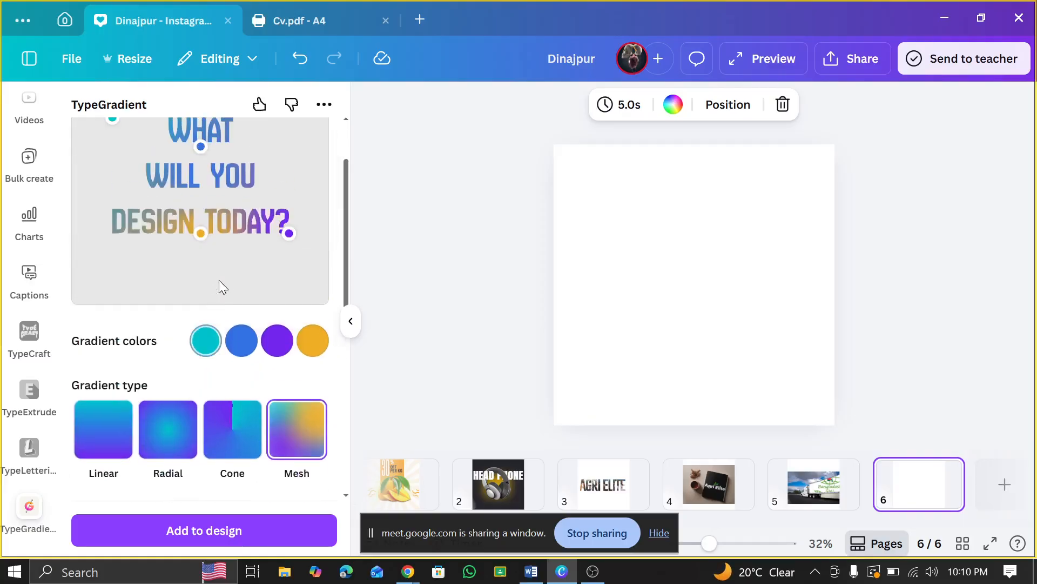
scroll(219, 280, up, 2)
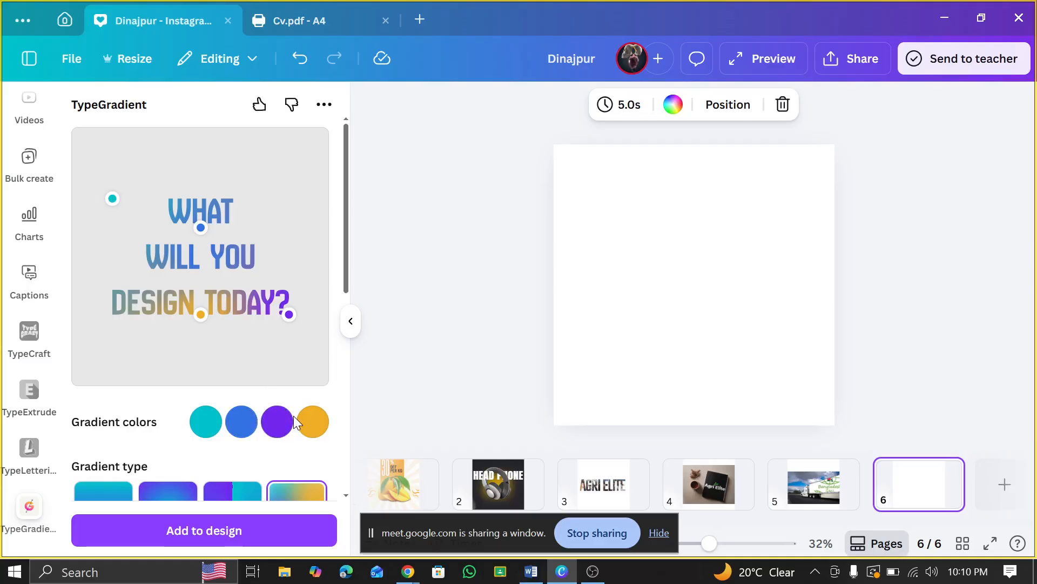
scroll(305, 422, down, 4)
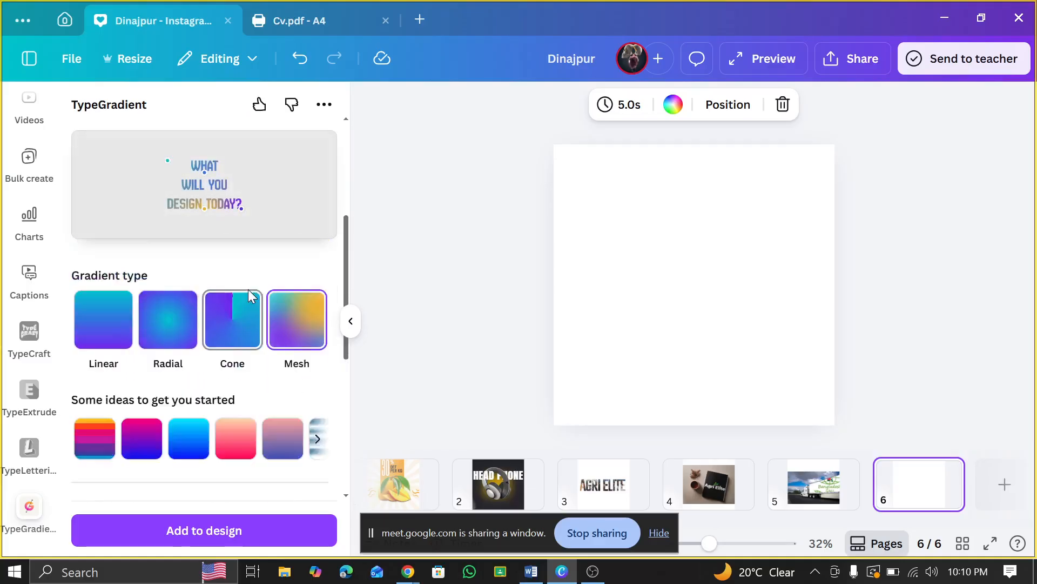
click(248, 292)
scroll(229, 475, down, 5)
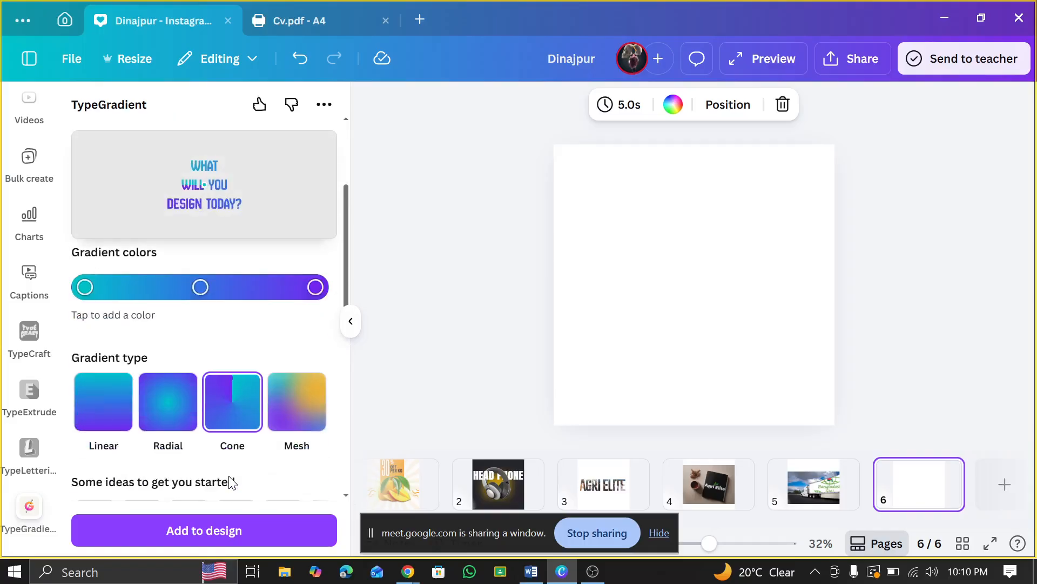
scroll(230, 474, up, 5)
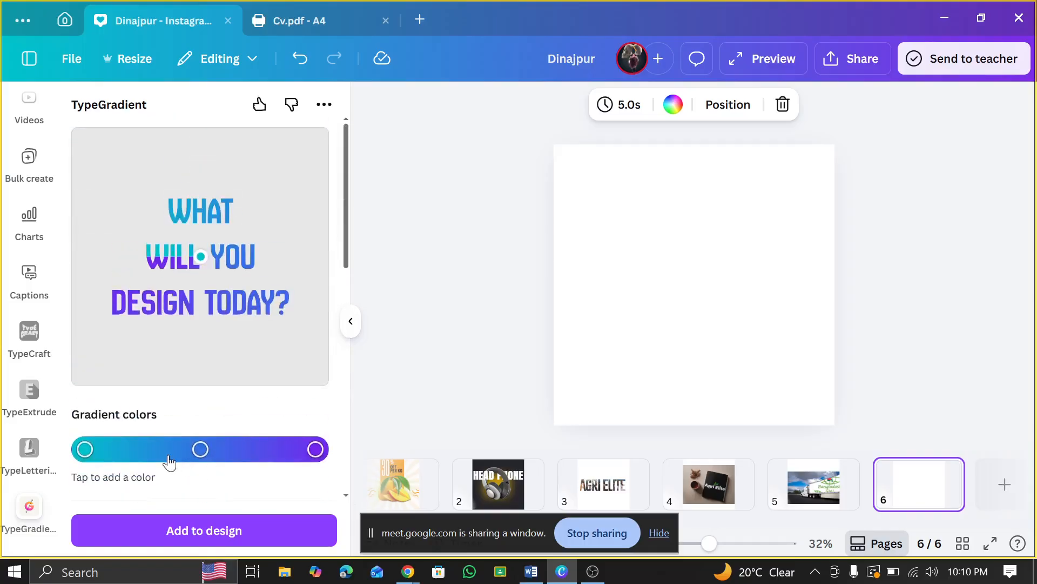
scroll(174, 370, down, 3)
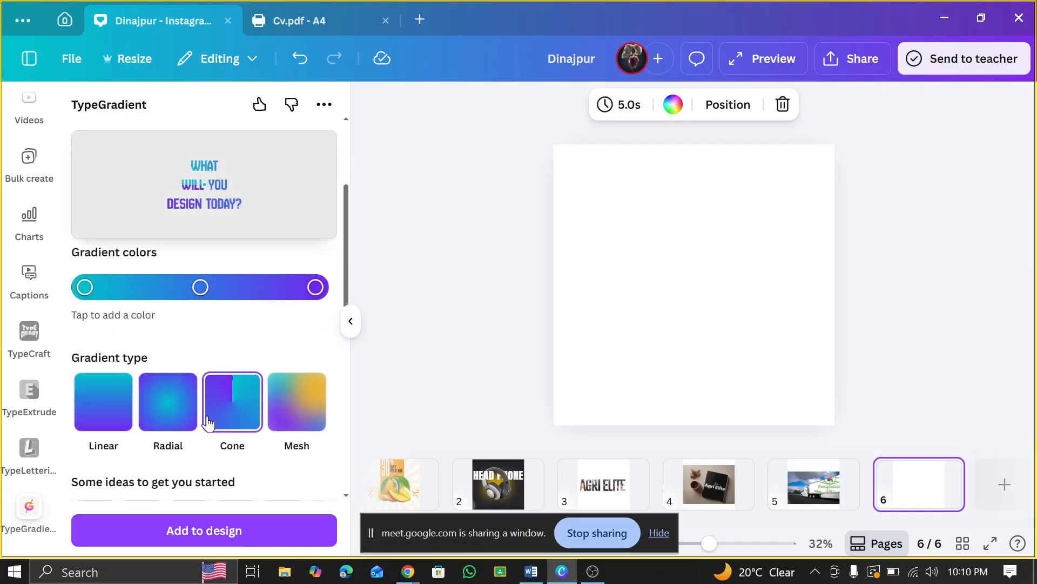
click(168, 401)
click(304, 418)
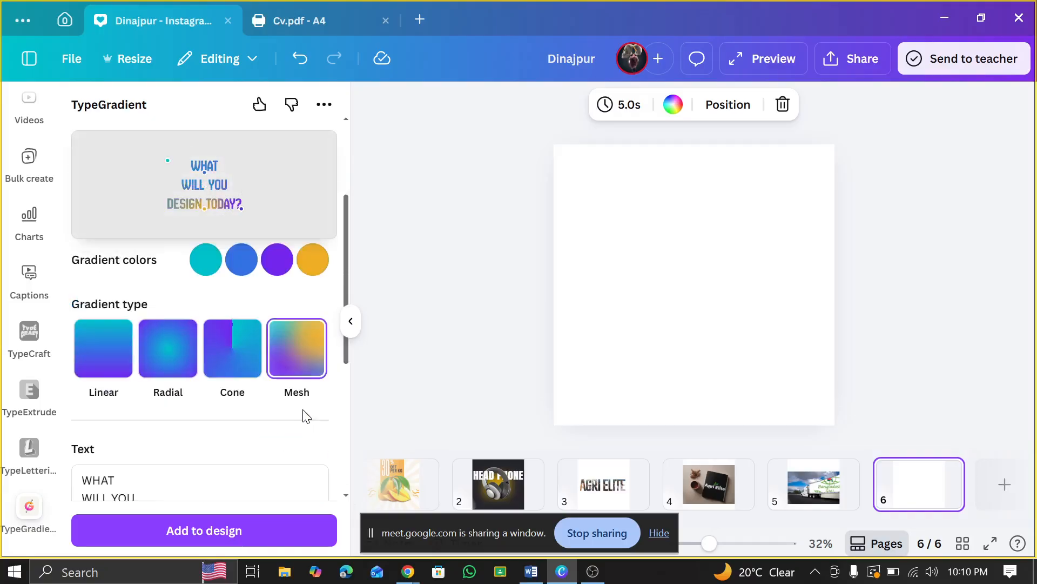
scroll(283, 296, down, 4)
scroll(283, 297, up, 4)
click(123, 345)
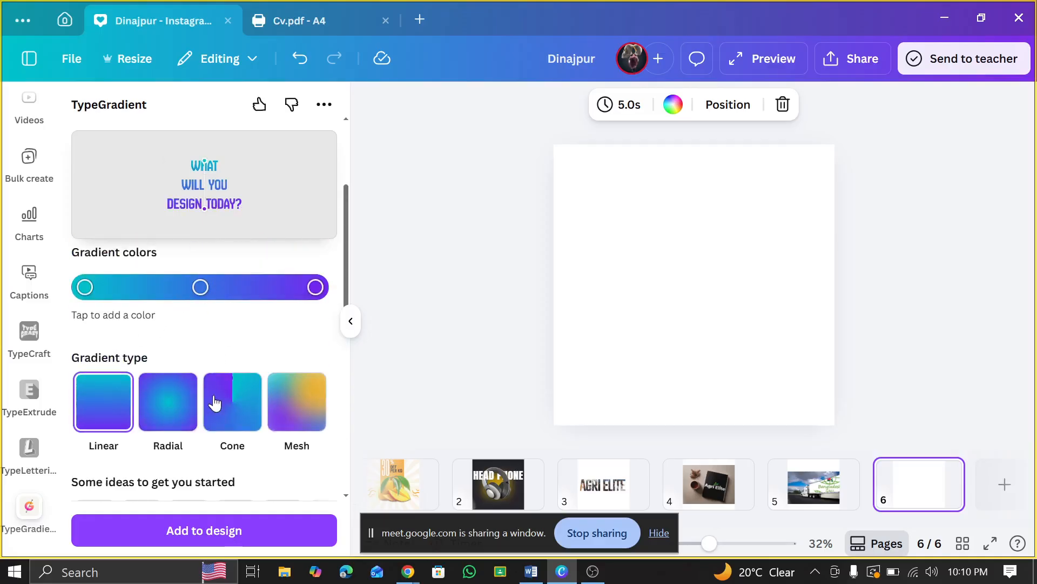
click(155, 291)
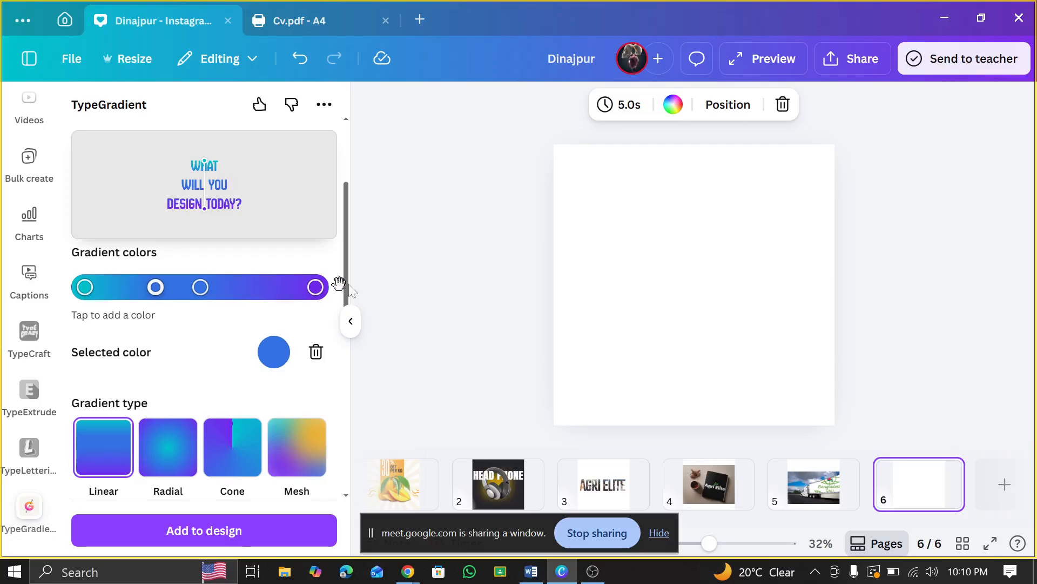
click(264, 289)
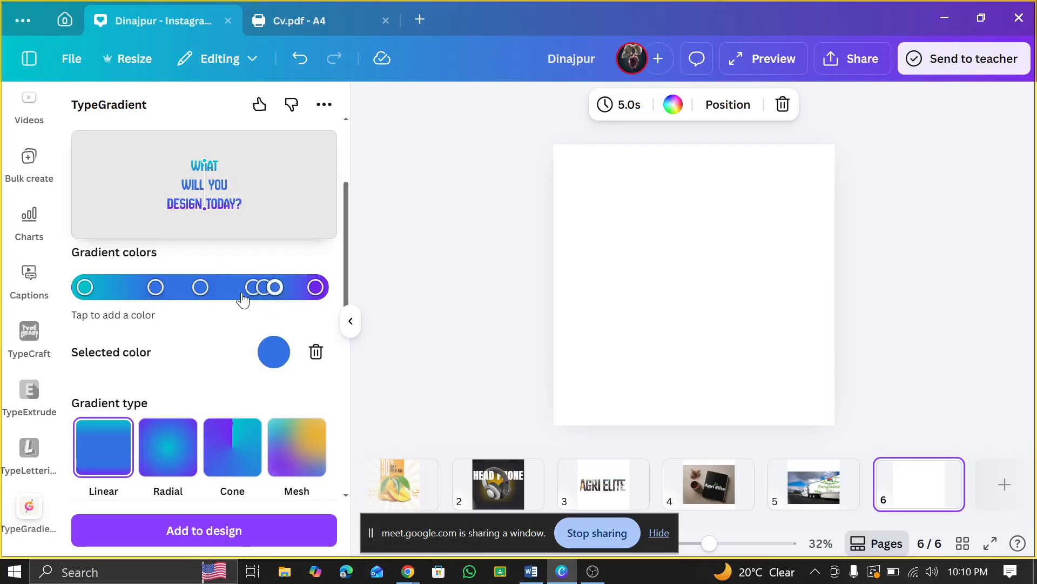
- Slide the new colour stop left and tilt the gradient diagonally, then vertically
drag(155, 288, 120, 287)
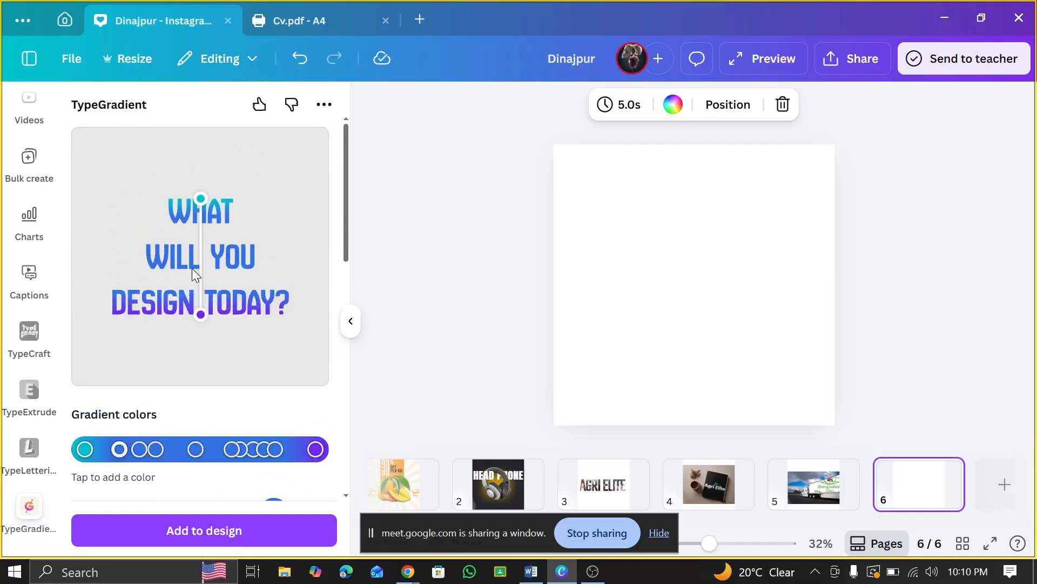
drag(200, 314, 114, 180)
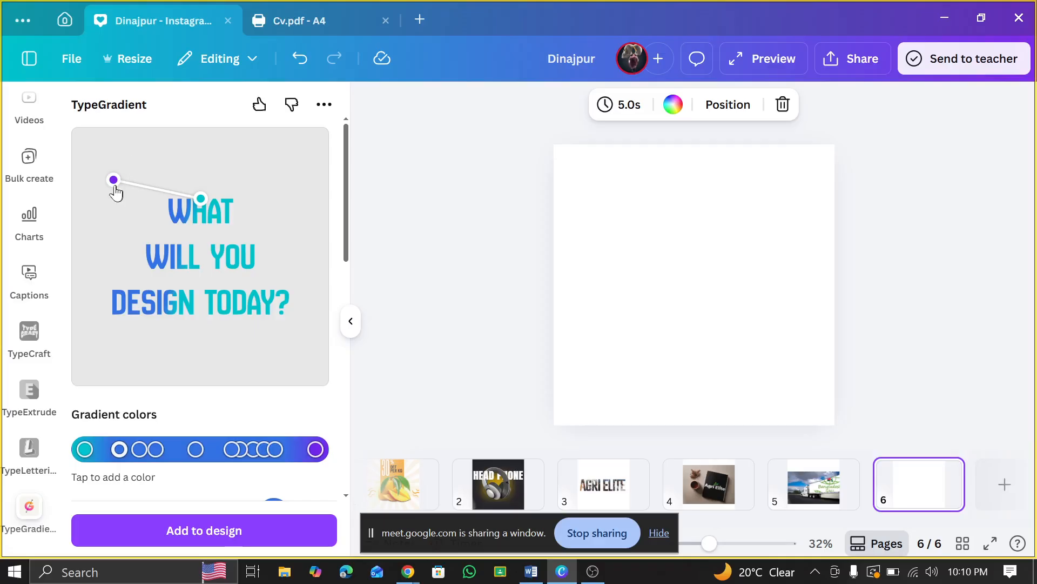
drag(113, 180, 199, 314)
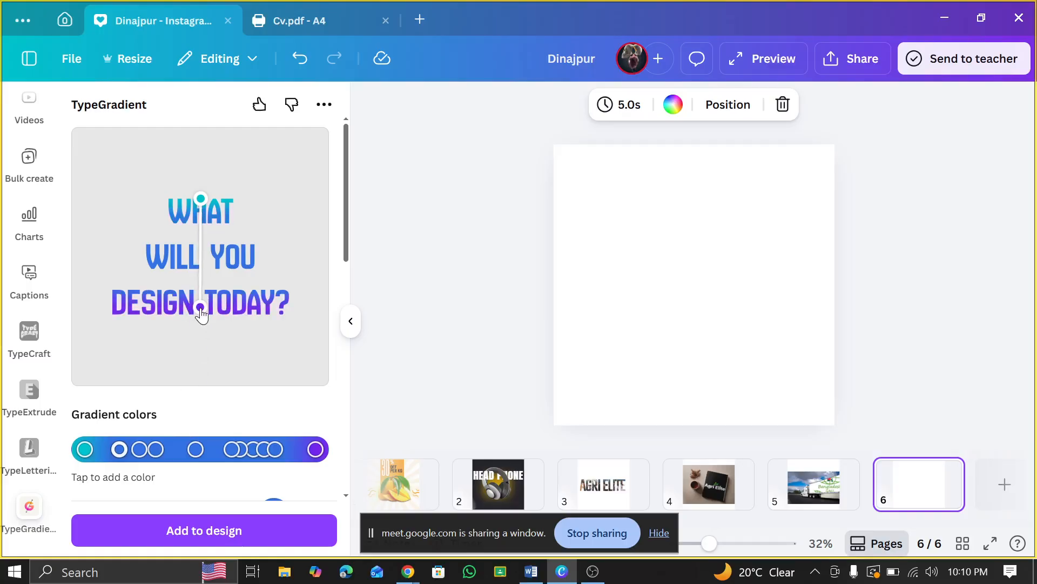
scroll(172, 453, down, 7)
scroll(169, 449, up, 2)
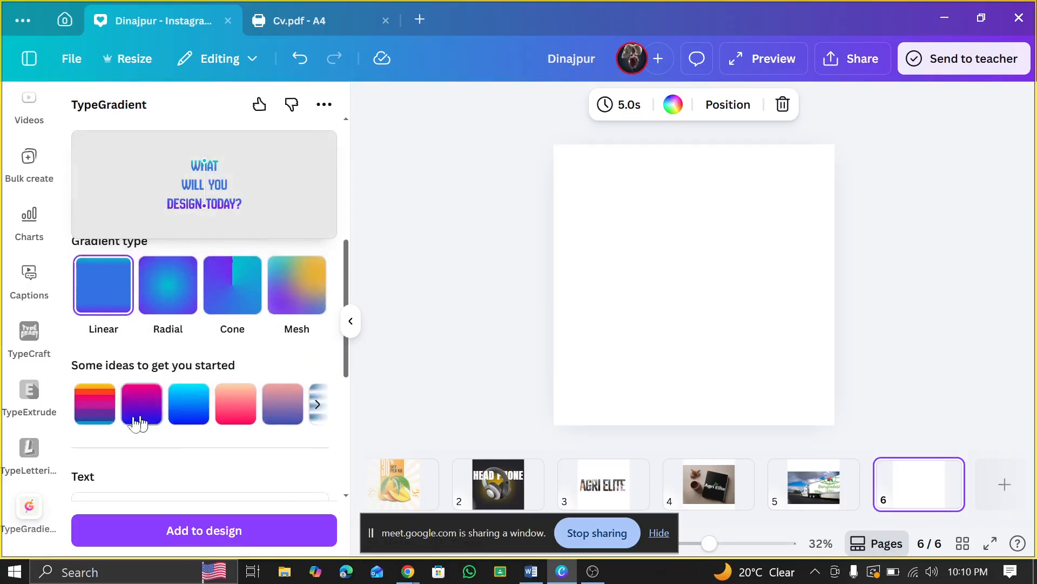
- Apply the first multicolour preset and stretch it horizontally, blue to orange, across DESIGN TODAY?
click(97, 415)
scroll(103, 400, up, 5)
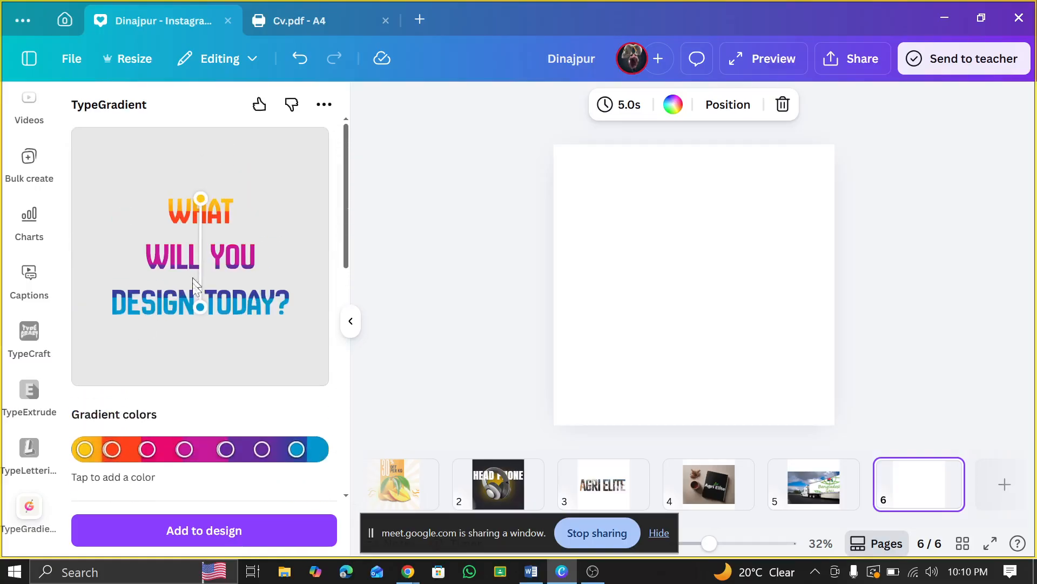
mouse_move(201, 309)
mouse_down()
mouse_move(196, 320)
mouse_move(211, 306)
mouse_move(275, 294)
mouse_move(370, 349)
mouse_move(155, 271)
mouse_move(157, 197)
mouse_move(173, 204)
mouse_move(116, 193)
mouse_move(120, 213)
mouse_move(102, 118)
mouse_move(283, 227)
mouse_move(245, 147)
mouse_move(217, 125)
mouse_move(276, 173)
mouse_move(287, 216)
mouse_move(270, 298)
mouse_move(191, 309)
mouse_move(205, 307)
mouse_up()
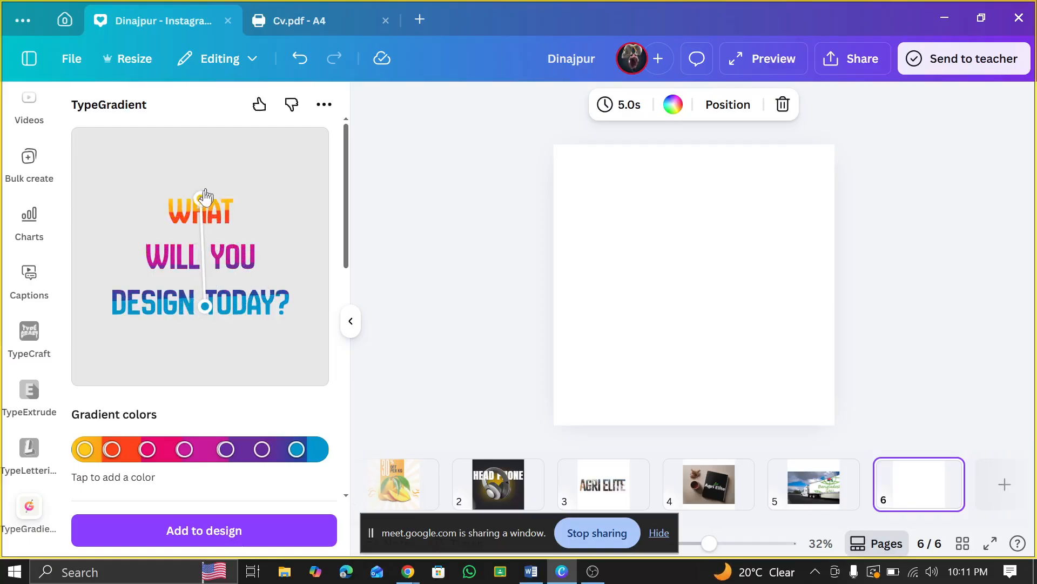
drag(205, 196, 276, 301)
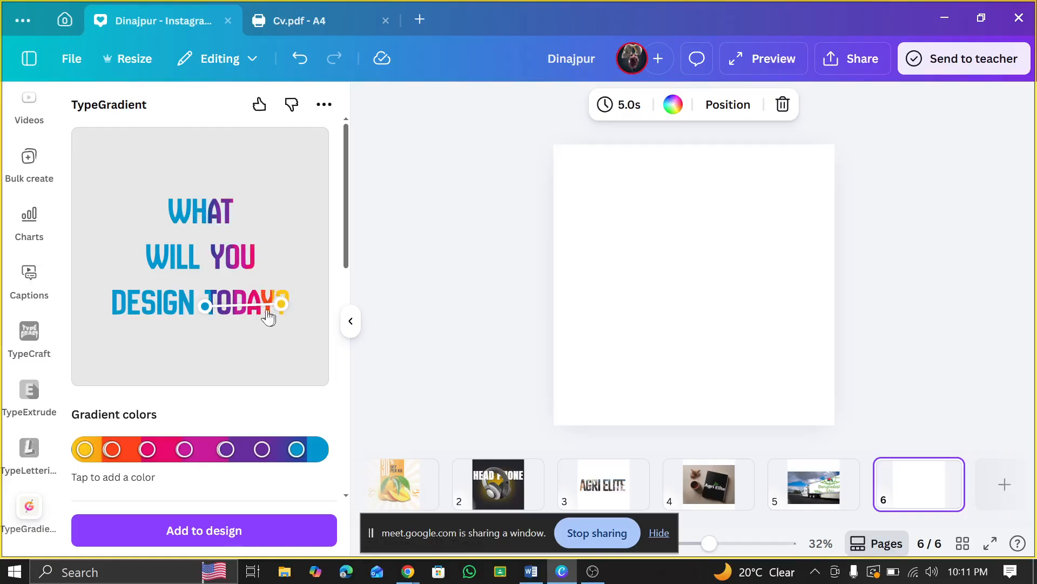
drag(202, 309, 116, 304)
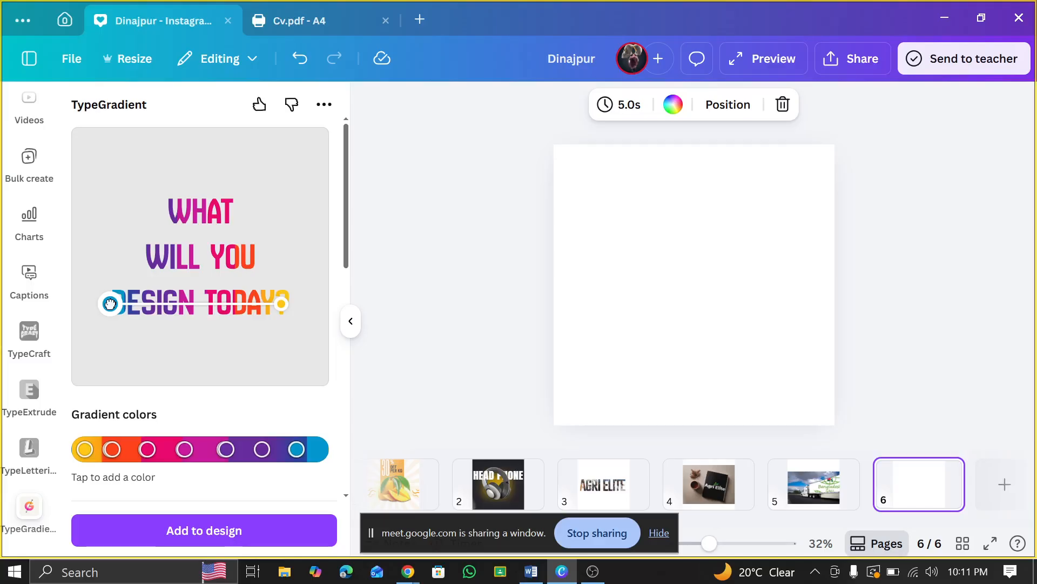
- Cycle the gradient text's alignment until it is left-aligned
scroll(144, 416, down, 5)
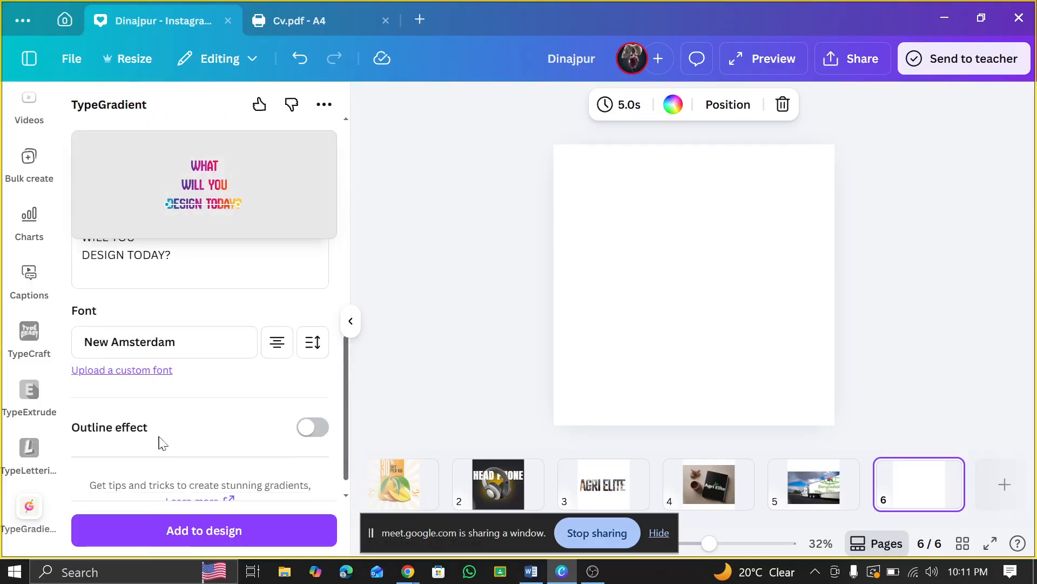
scroll(227, 452, down, 1)
click(282, 315)
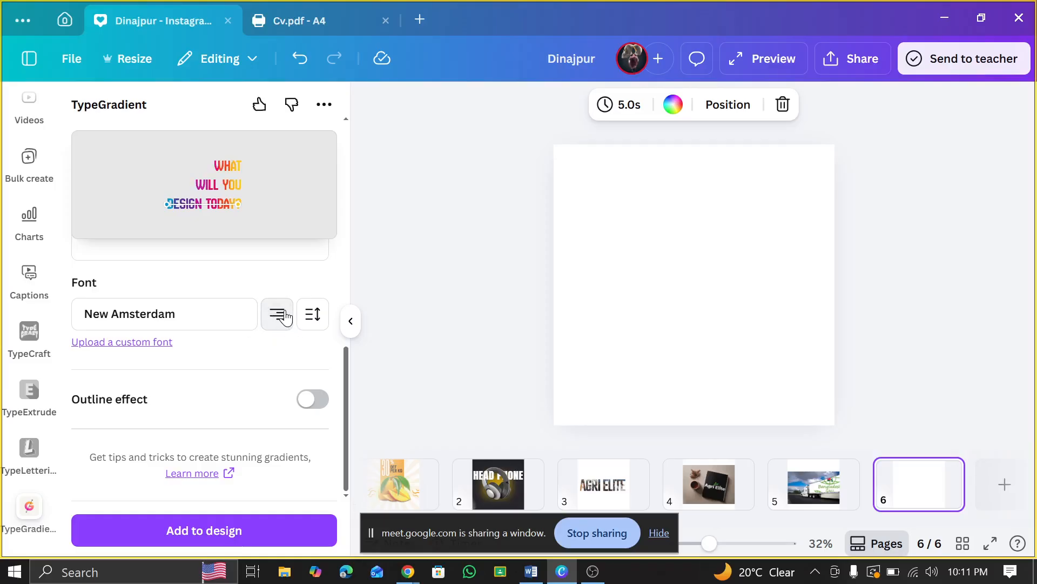
click(285, 317)
click(286, 317)
click(286, 317)
click(285, 316)
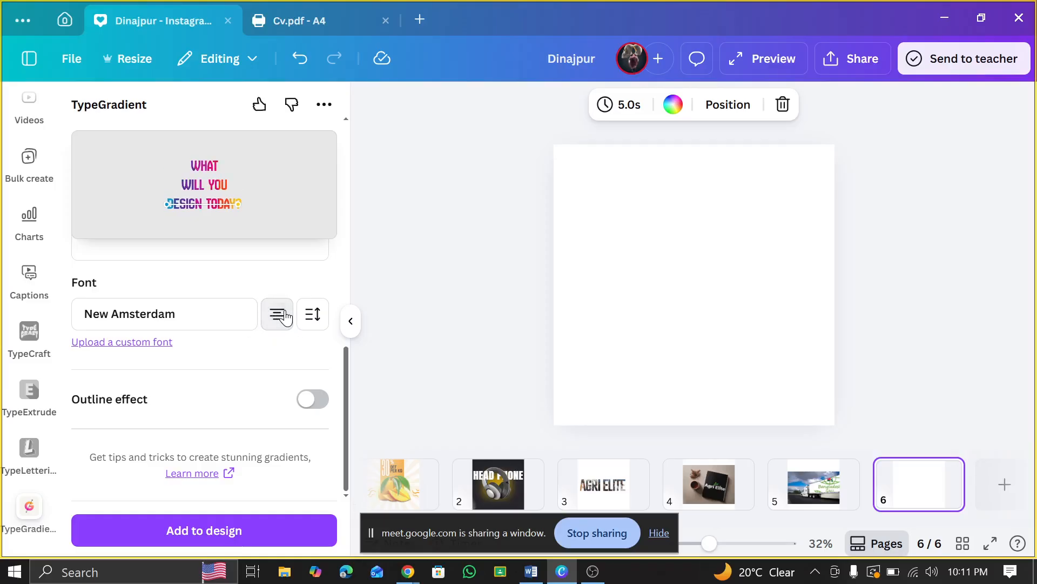
click(285, 316)
click(285, 316)
double_click(285, 317)
click(285, 317)
click(285, 316)
click(285, 316)
click(285, 316)
click(285, 317)
click(286, 316)
click(286, 317)
- Set letter spacing to 0 and line spacing to -0.13
click(317, 322)
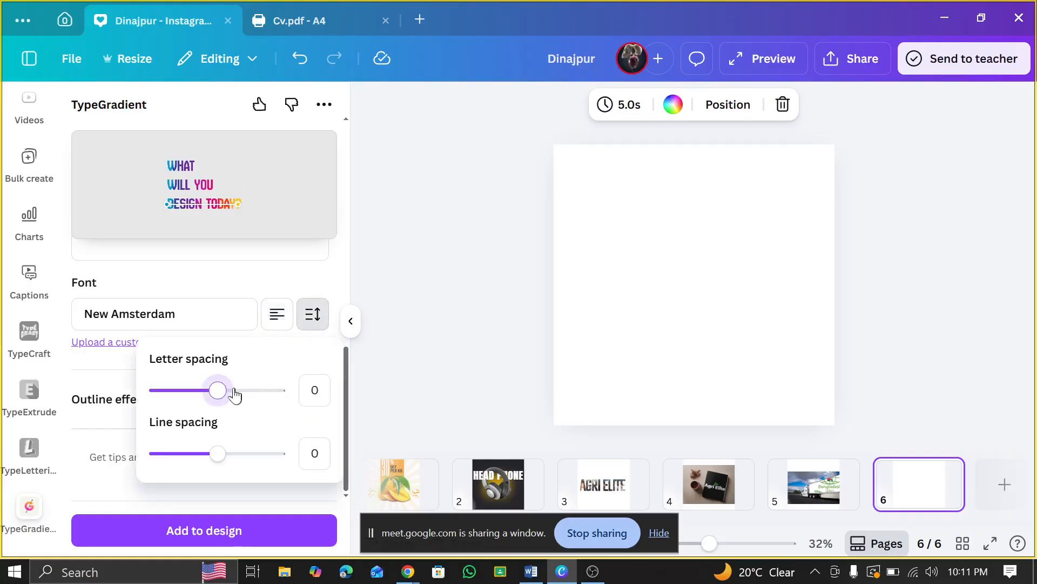
mouse_move(235, 395)
mouse_down()
mouse_move(205, 394)
mouse_move(356, 397)
mouse_move(174, 399)
mouse_move(216, 393)
mouse_up()
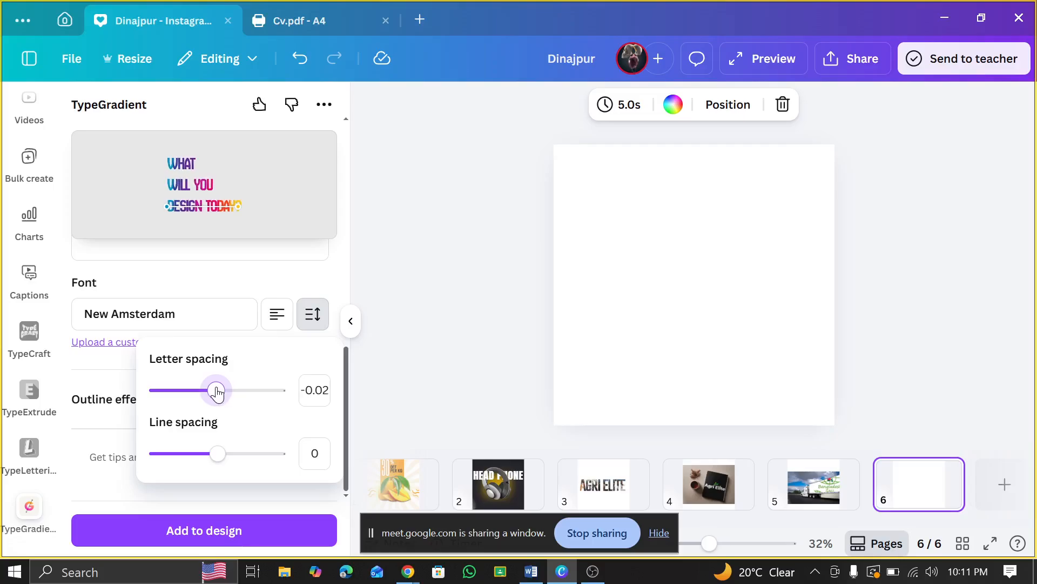
mouse_move(219, 452)
mouse_down()
mouse_move(158, 453)
mouse_move(278, 452)
mouse_move(156, 453)
mouse_move(280, 454)
mouse_move(210, 453)
mouse_up()
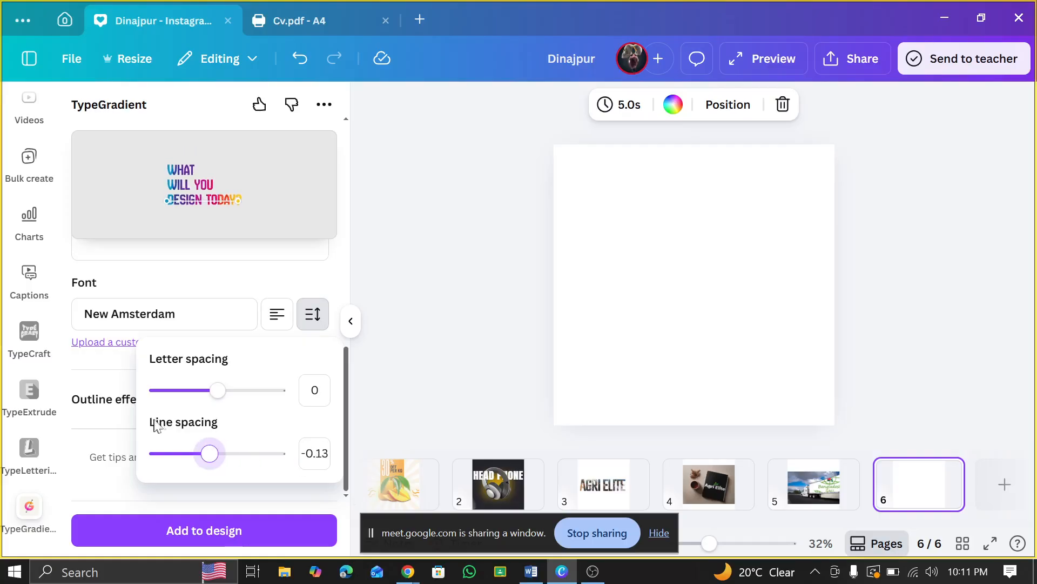
- Try an outline effect on the gradient text, then turn it back off
click(135, 476)
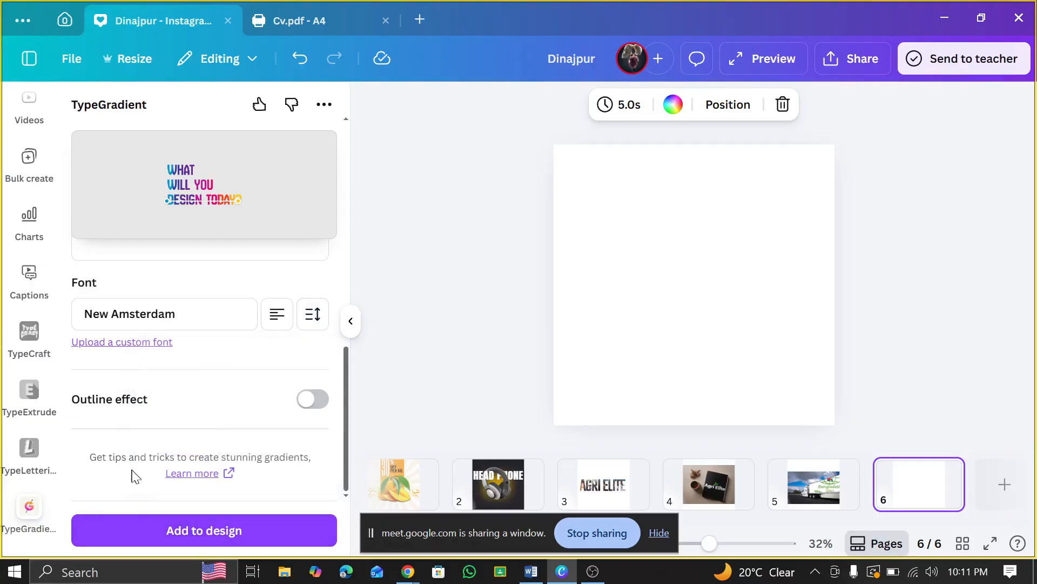
click(306, 403)
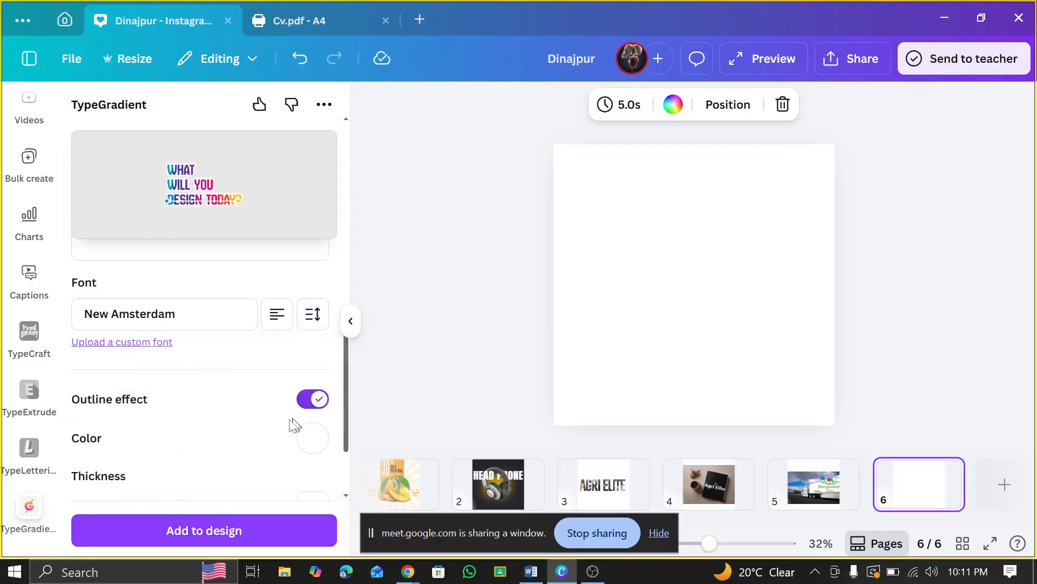
scroll(184, 449, down, 2)
scroll(233, 299, up, 5)
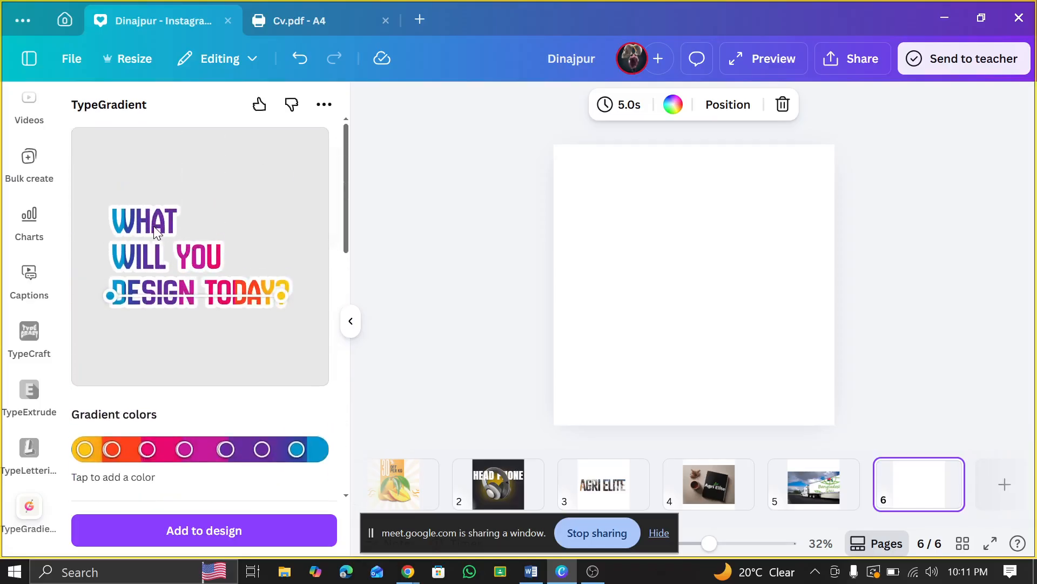
scroll(218, 312, down, 5)
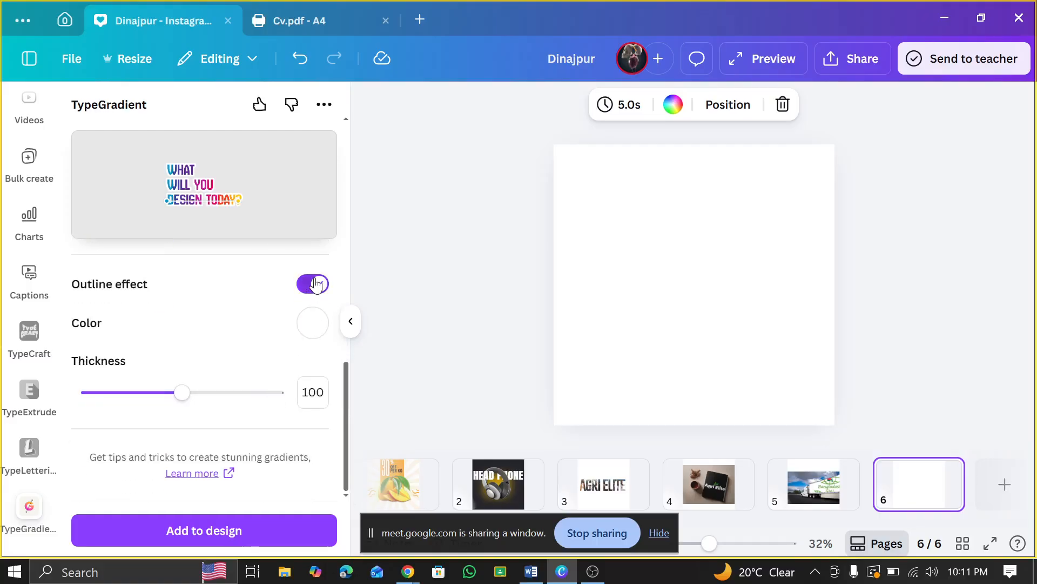
click(317, 284)
scroll(235, 262, up, 5)
scroll(205, 243, down, 4)
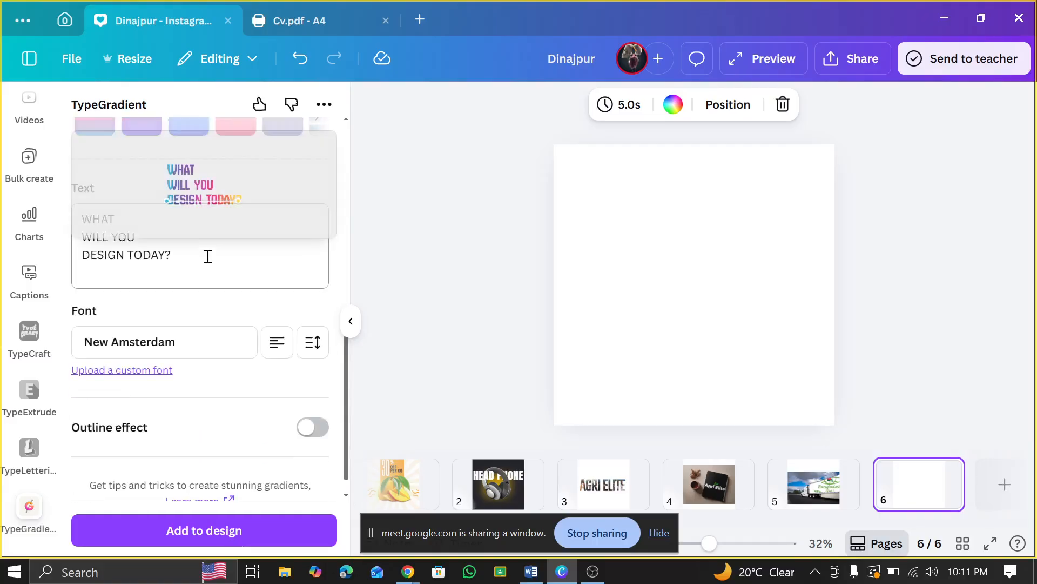
scroll(216, 335, down, 1)
- Add the gradient text to page 6 and enlarge it to span most of the page width
click(208, 530)
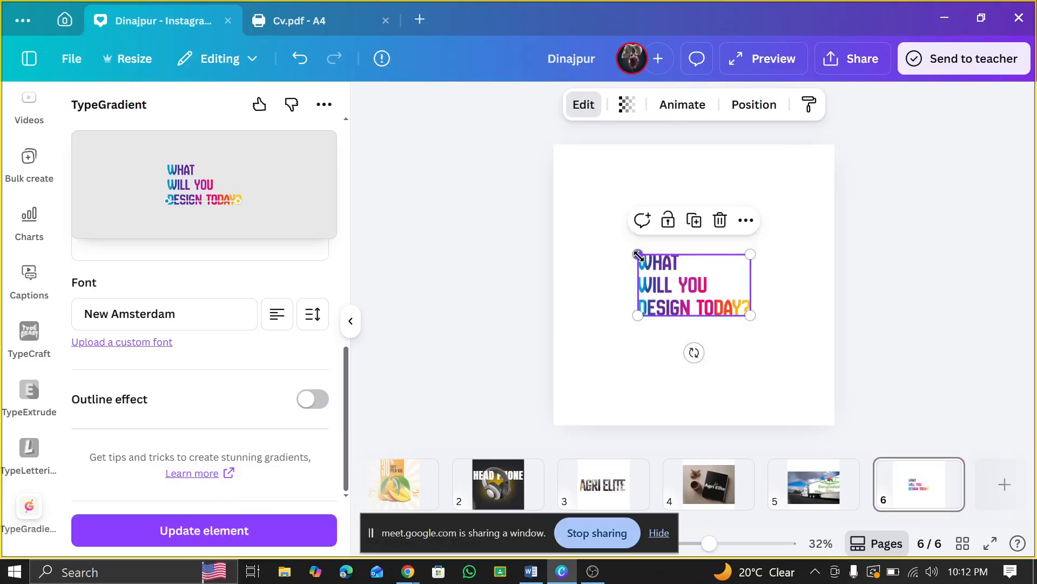
drag(639, 254, 690, 271)
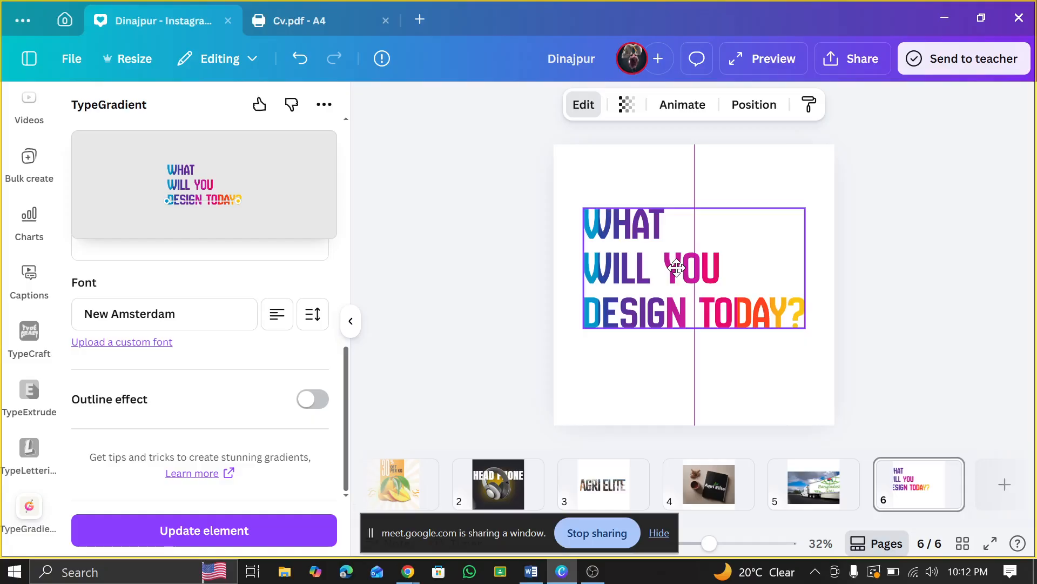
click(883, 257)
scroll(874, 254, up, 4)
click(608, 302)
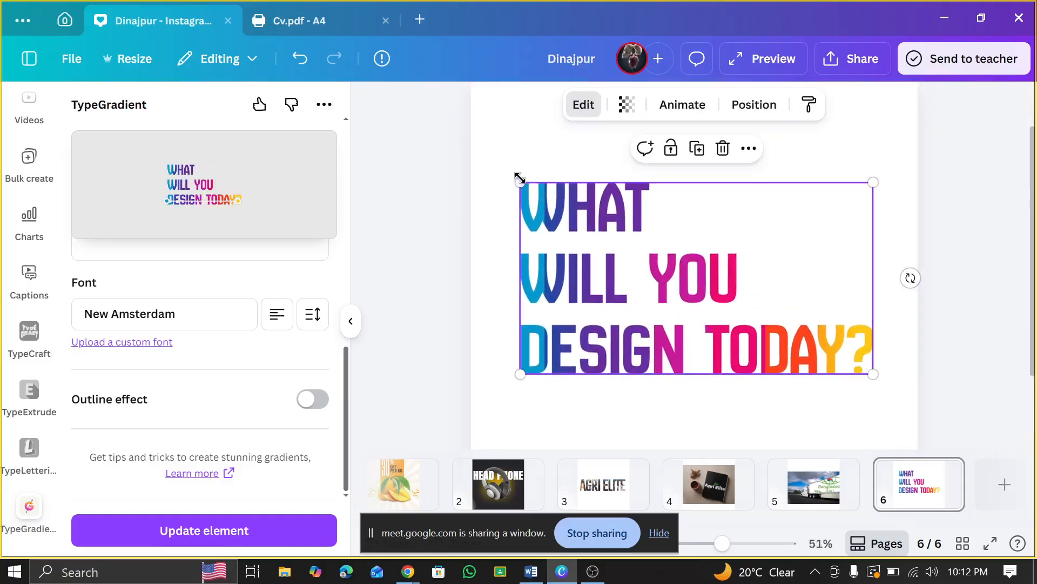
drag(520, 177, 498, 169)
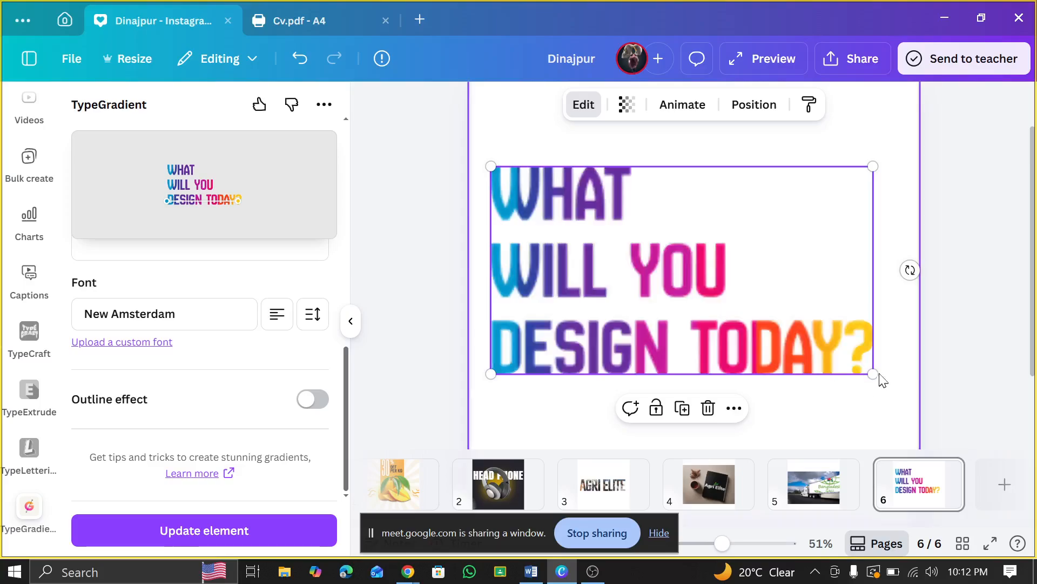
drag(874, 373, 900, 393)
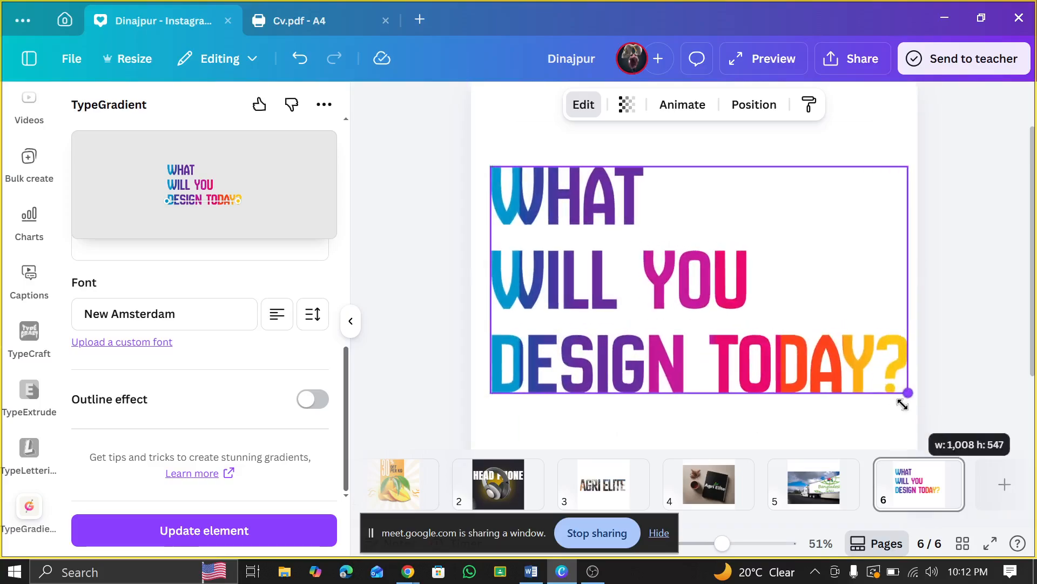
click(947, 187)
scroll(948, 186, down, 4)
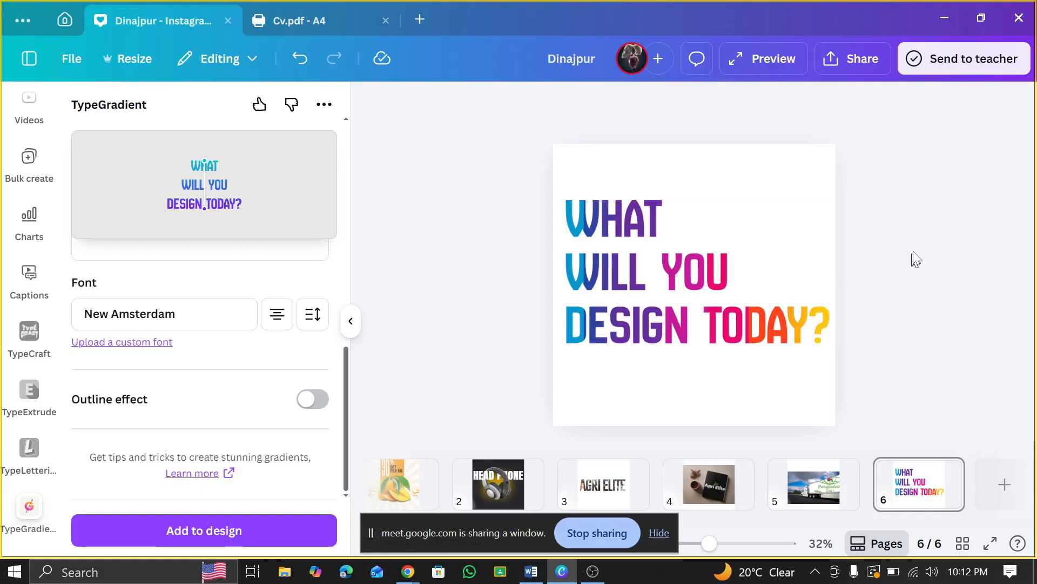
- Try the pink-purple, cyan-blue, pink-blue, yellow-cyan and orange preset gradients on the preview
scroll(266, 405, up, 6)
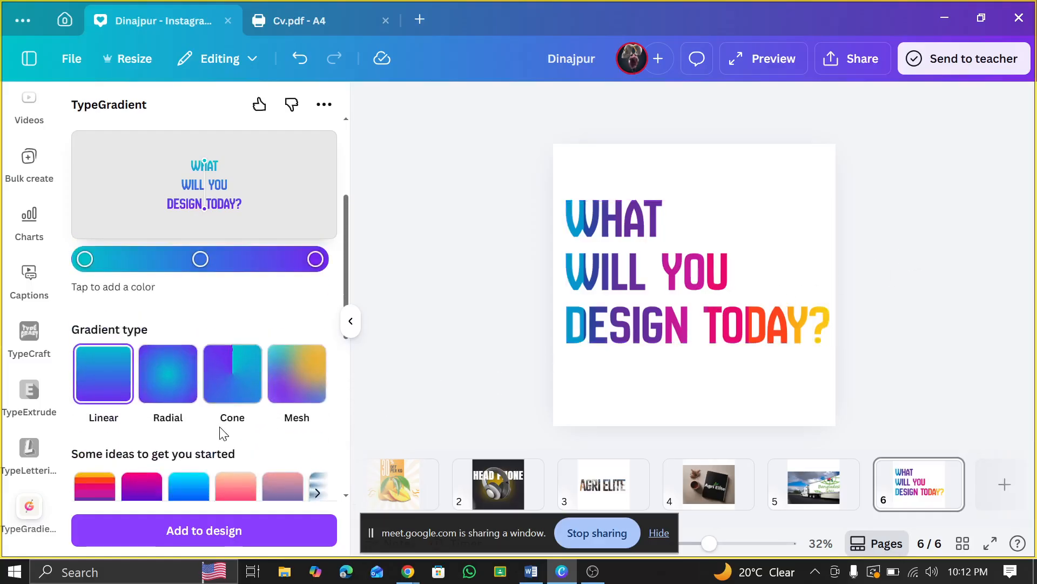
scroll(222, 431, down, 2)
click(142, 415)
click(195, 412)
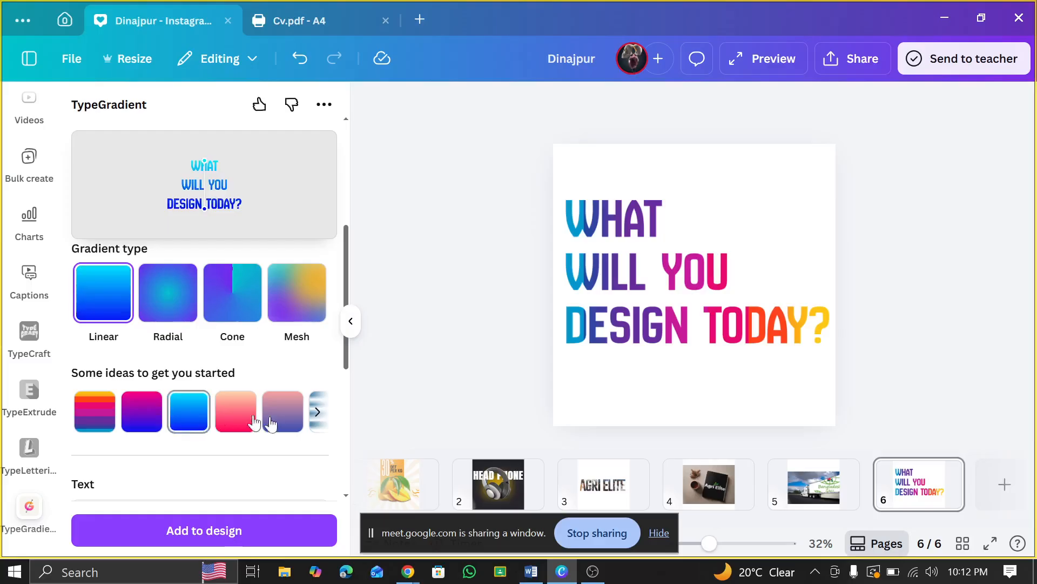
click(282, 420)
scroll(282, 419, right, 6)
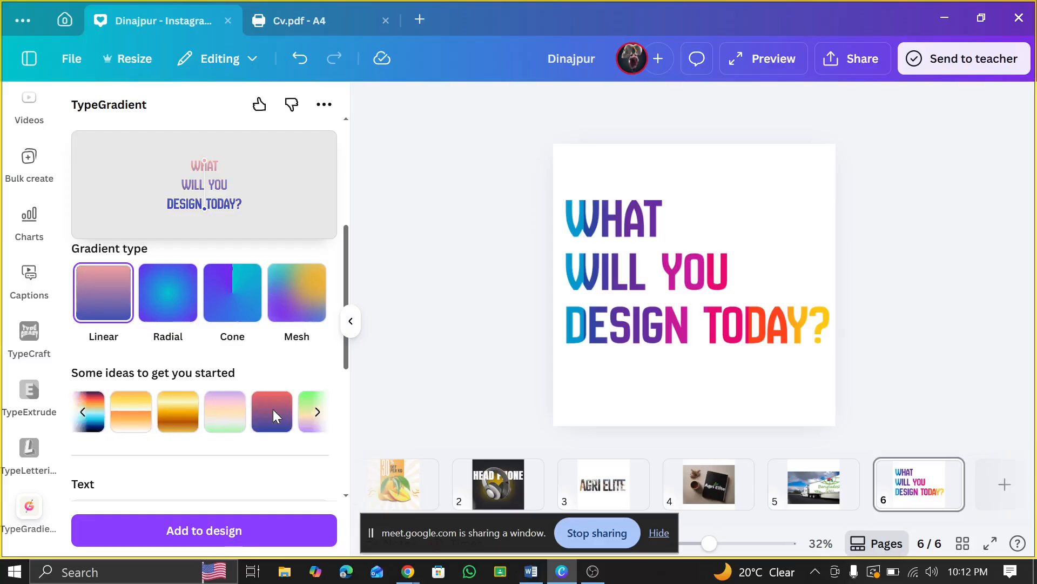
click(296, 413)
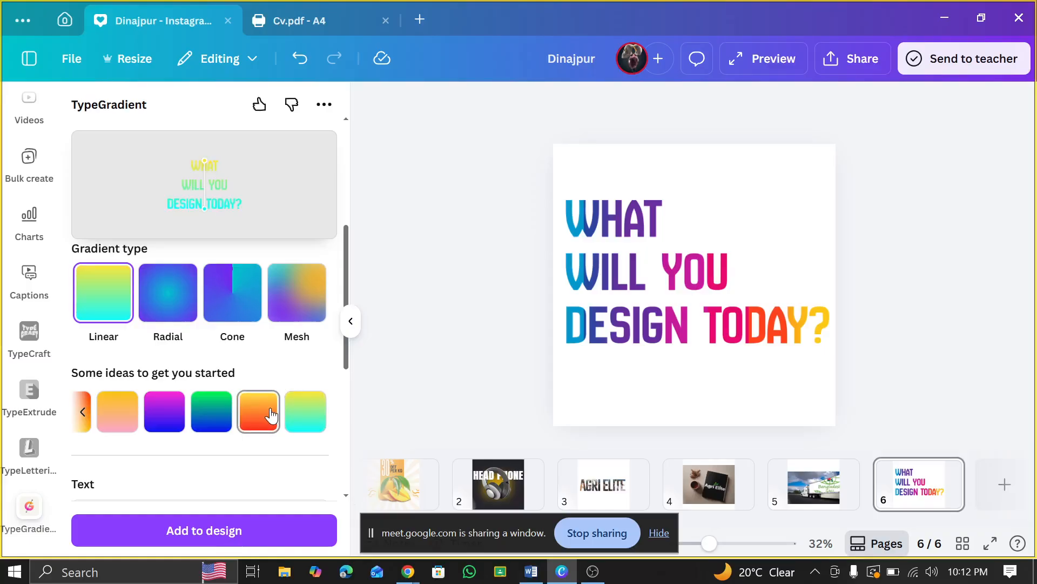
click(247, 411)
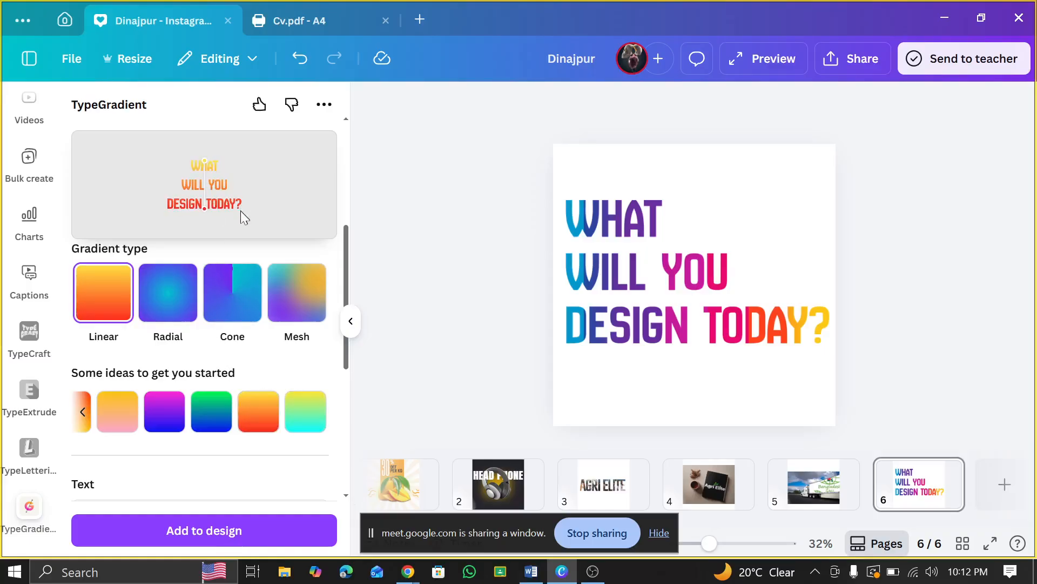
- Drag the gradient handles to angle the preview gradient diagonally, then try another gradient idea
click(207, 206)
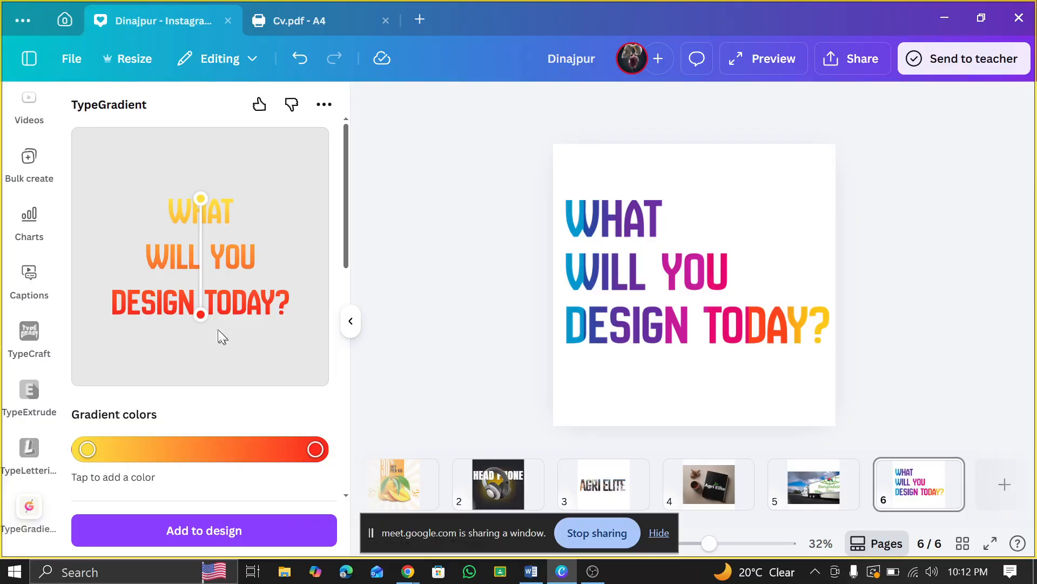
mouse_move(204, 209)
mouse_down()
mouse_move(234, 308)
mouse_move(136, 207)
mouse_move(191, 202)
mouse_up()
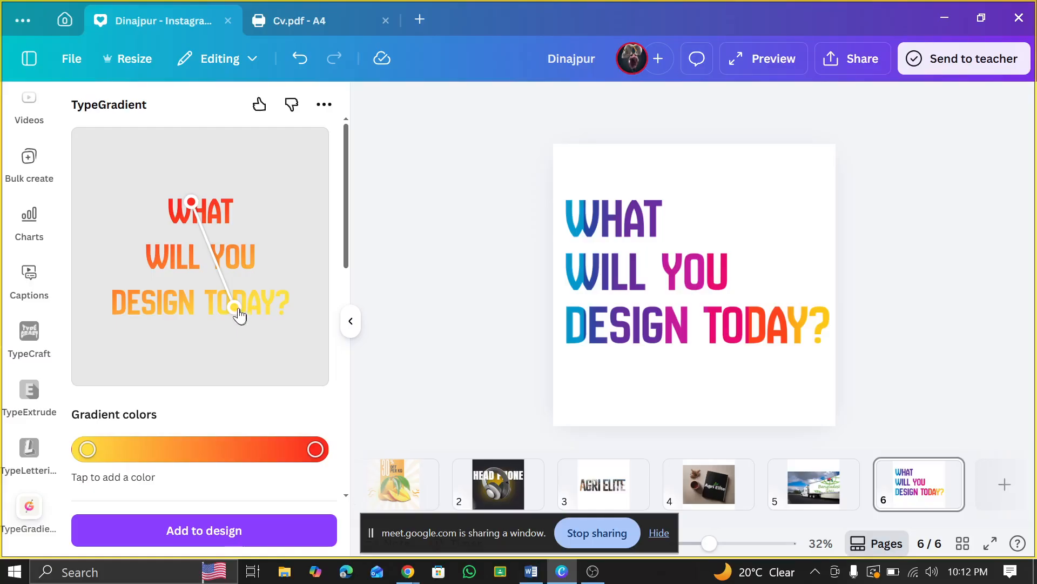
drag(236, 310, 197, 311)
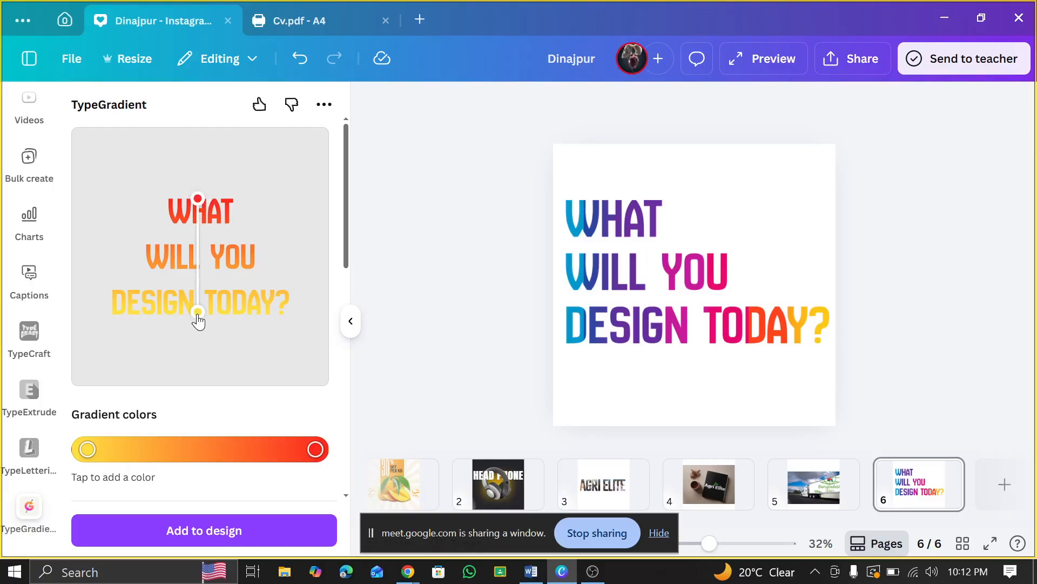
mouse_move(199, 314)
mouse_down()
mouse_move(244, 250)
mouse_move(224, 193)
mouse_move(206, 314)
mouse_move(214, 317)
mouse_up()
drag(224, 194, 205, 195)
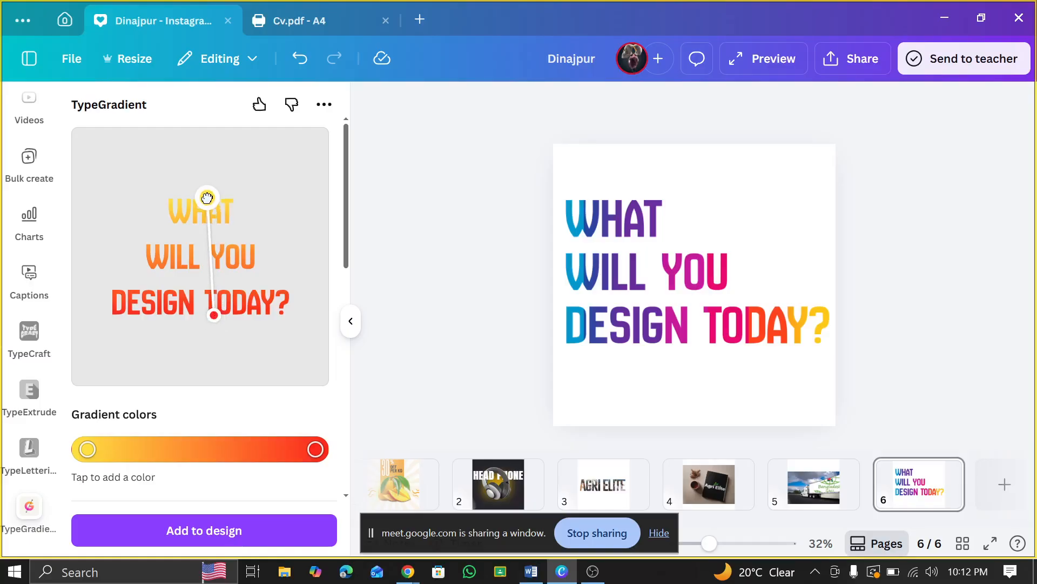
mouse_move(208, 316)
mouse_down()
mouse_move(211, 302)
mouse_move(121, 303)
mouse_move(330, 311)
mouse_move(345, 322)
mouse_move(119, 269)
mouse_move(364, 243)
mouse_move(283, 326)
mouse_move(118, 248)
mouse_move(121, 297)
mouse_move(200, 378)
mouse_move(204, 305)
mouse_up()
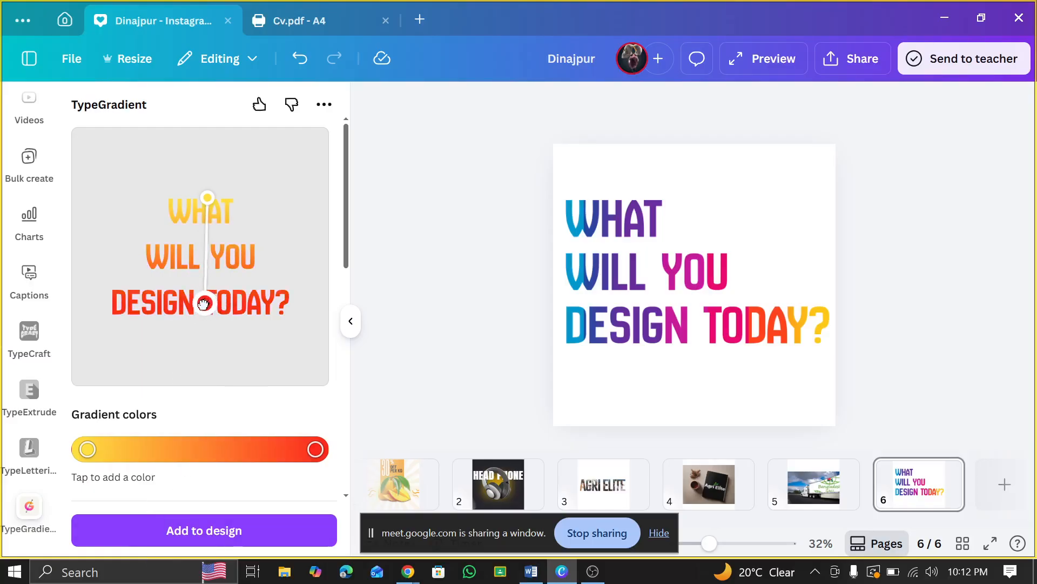
scroll(194, 427, down, 7)
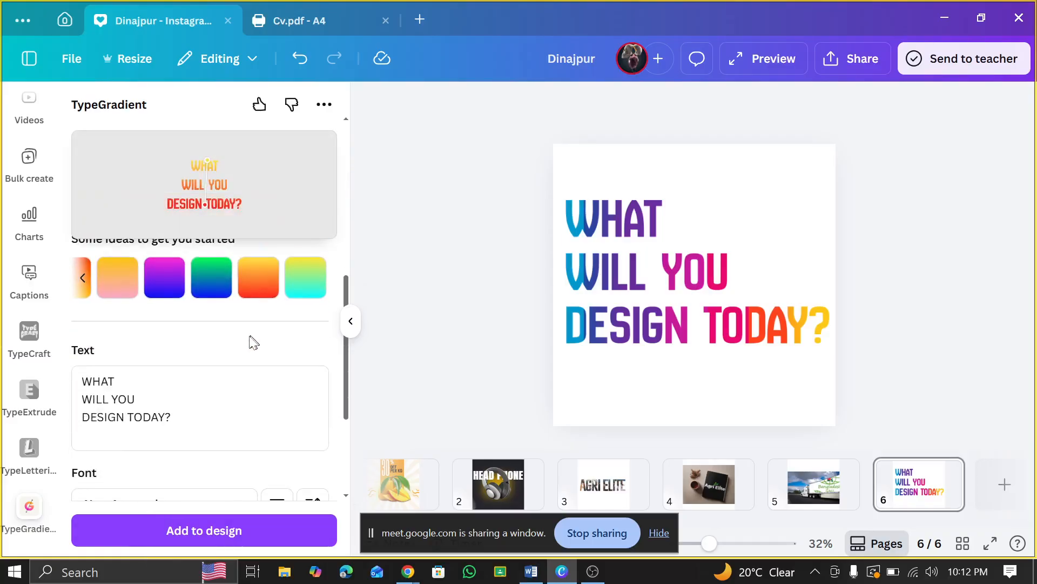
click(183, 282)
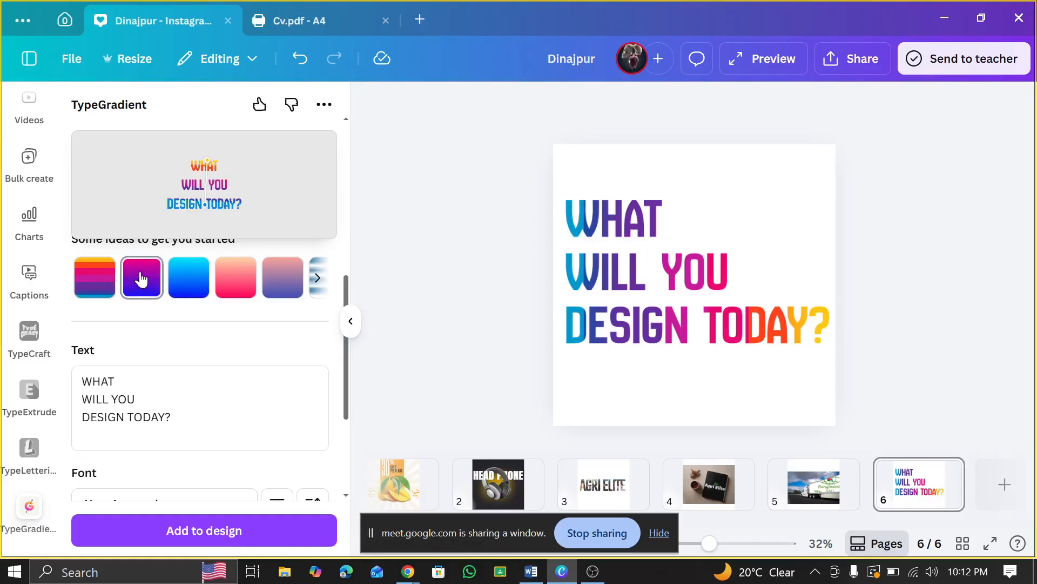
- Select the WHAT WILL YOU DESIGN TODAY? heading on page 6 to load its gradient settings
click(767, 287)
click(889, 227)
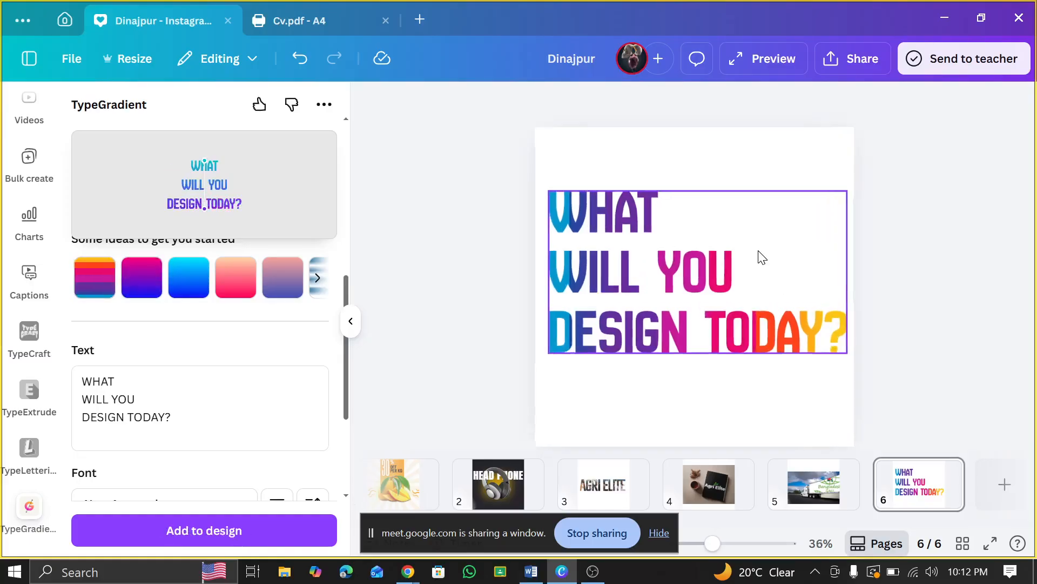
scroll(757, 255, up, 3)
click(747, 278)
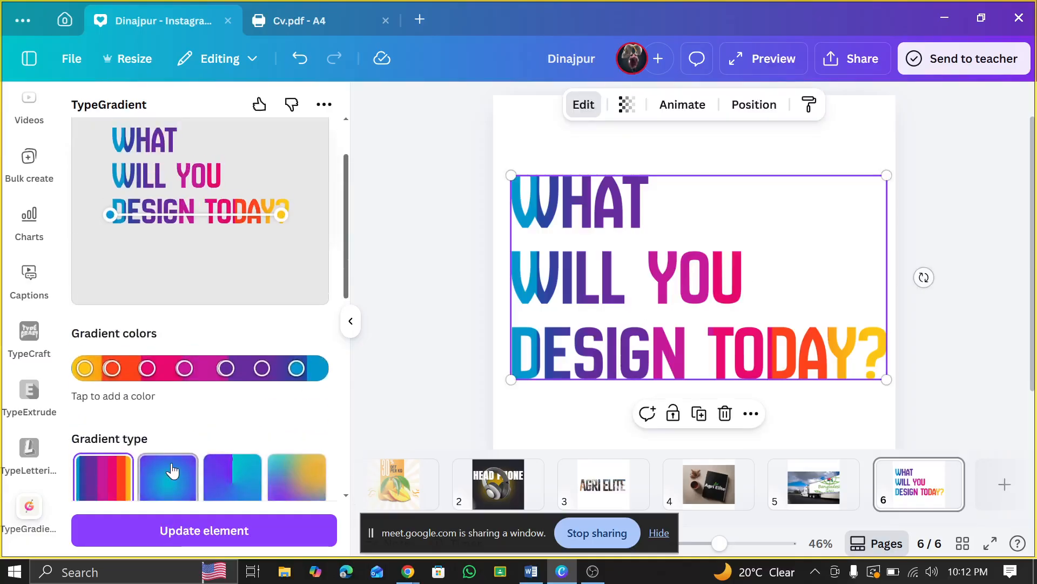
scroll(173, 465, down, 5)
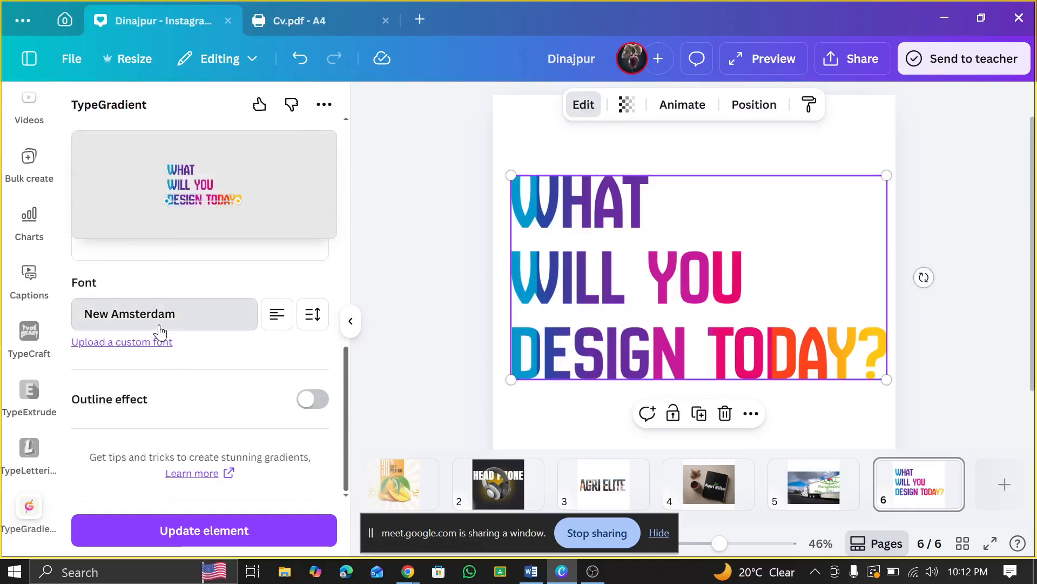
- Try the Angry Portrait font, then switch the heading to Barbaro
click(158, 323)
scroll(219, 367, down, 5)
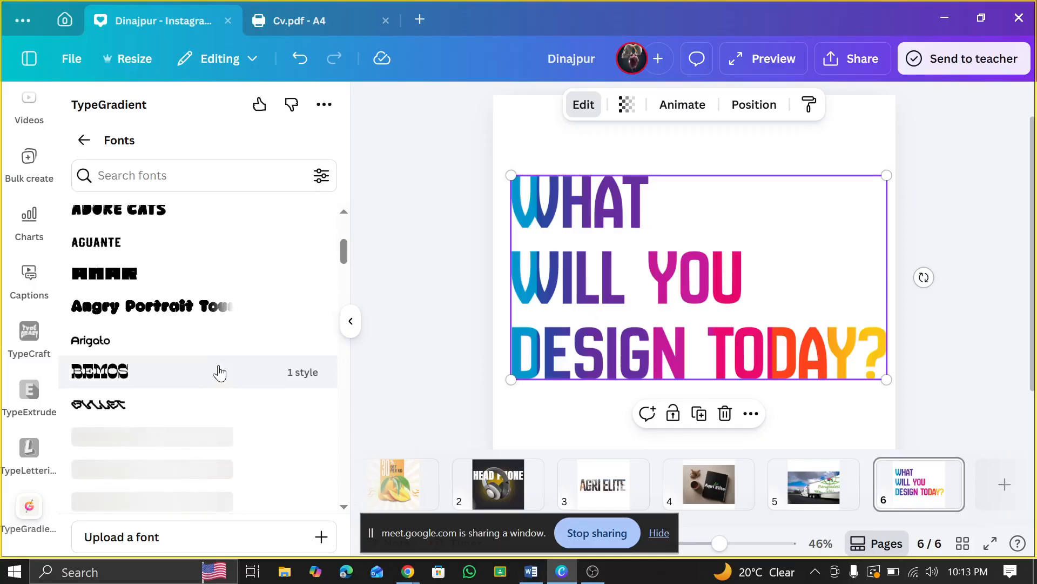
click(173, 308)
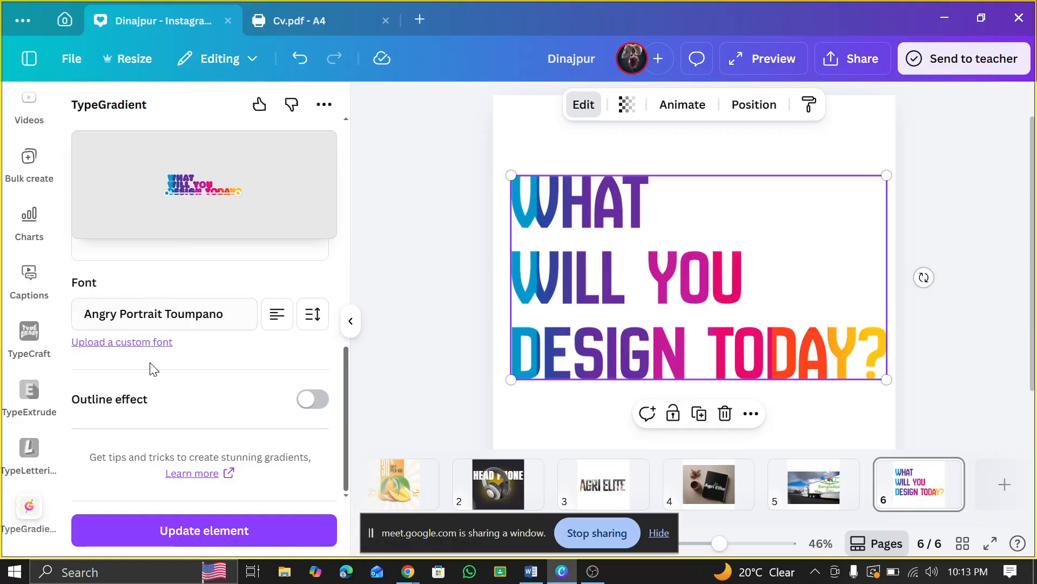
click(159, 312)
scroll(167, 357, down, 5)
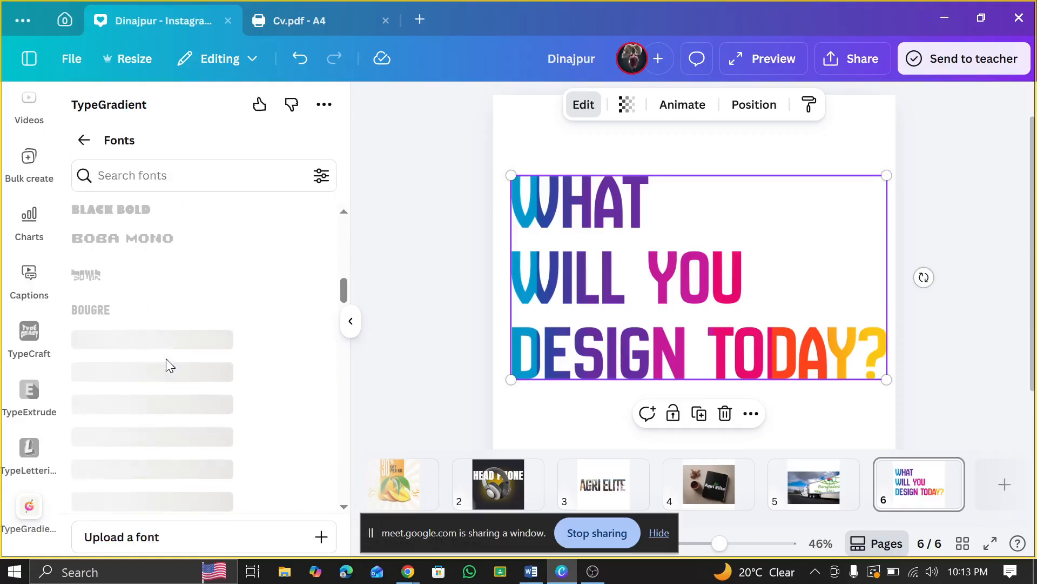
scroll(166, 362, up, 3)
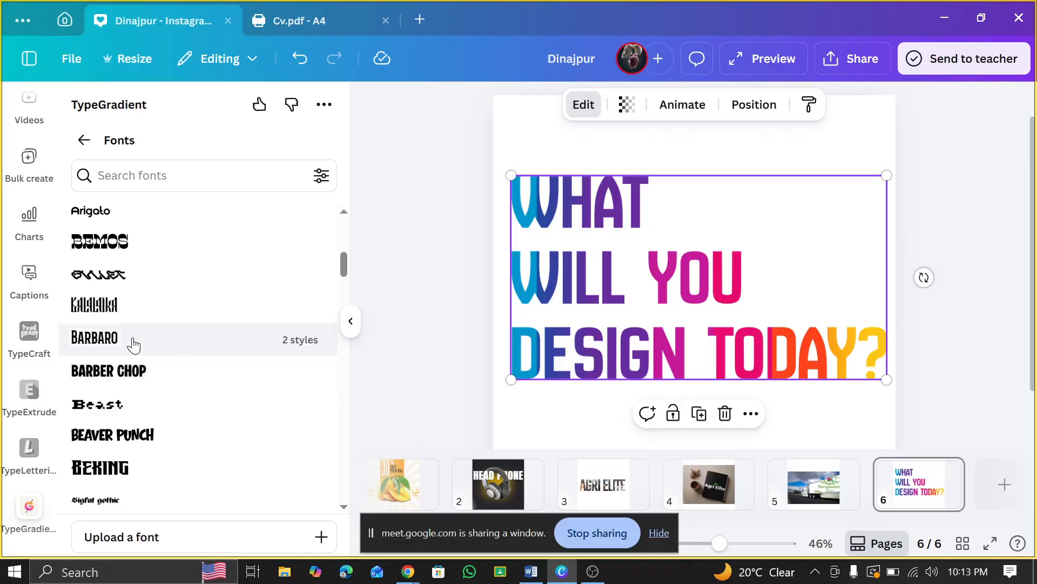
click(135, 342)
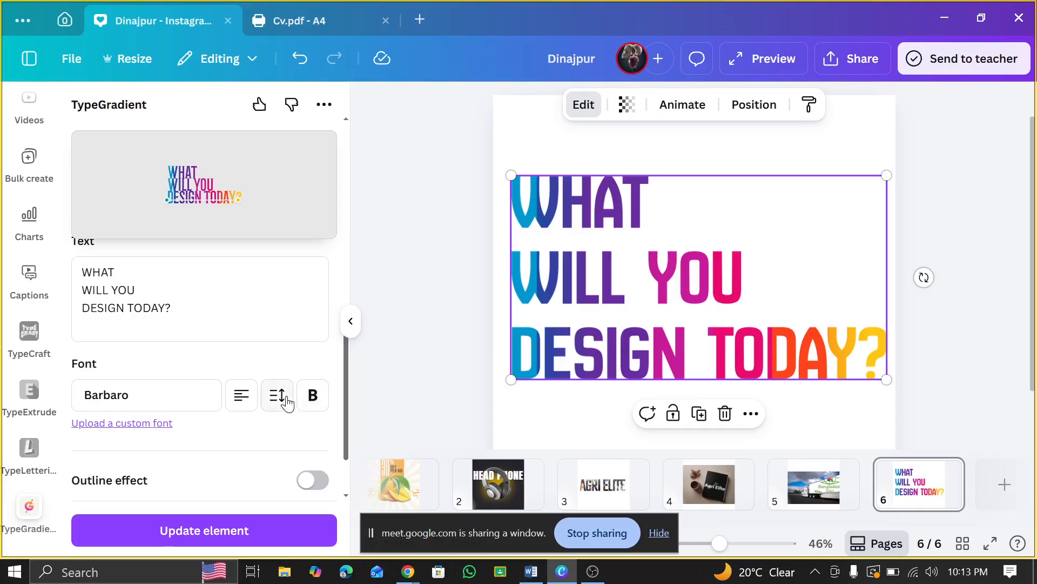
- Set line spacing to -0.07, choose the Barbaro Western subfamily and update the heading
click(282, 397)
drag(211, 352, 215, 353)
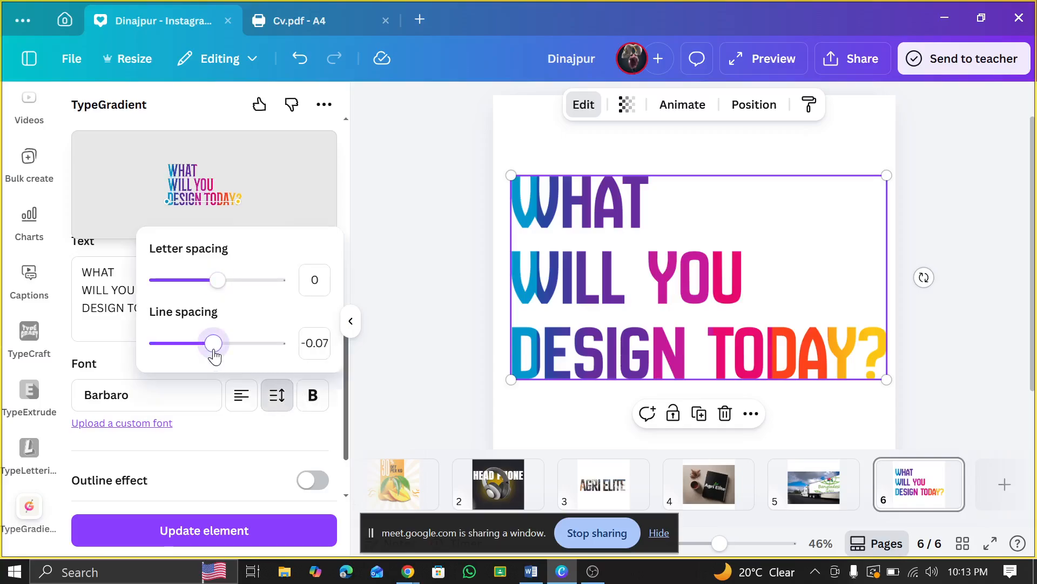
click(315, 399)
click(274, 478)
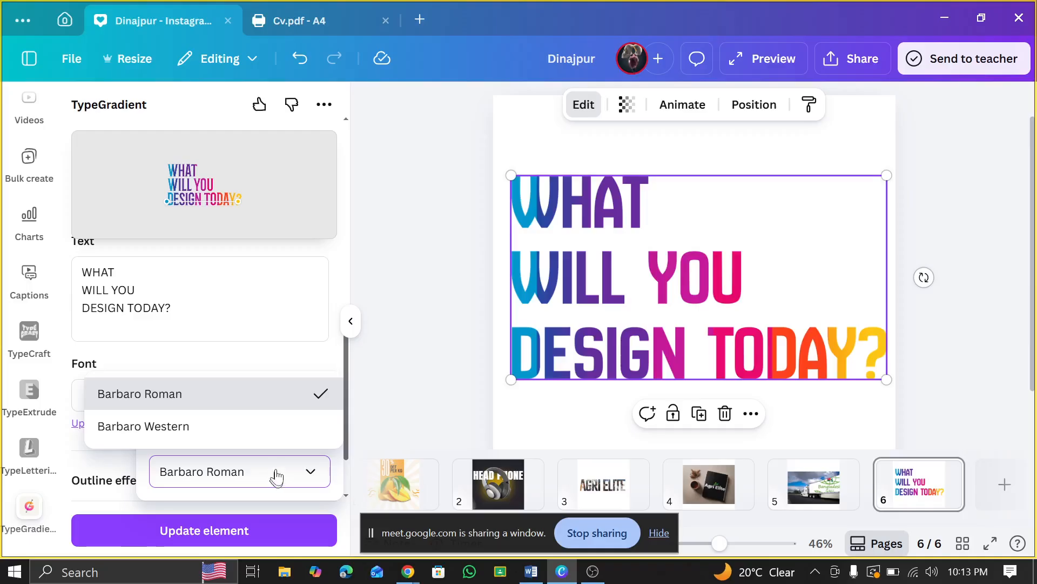
click(287, 426)
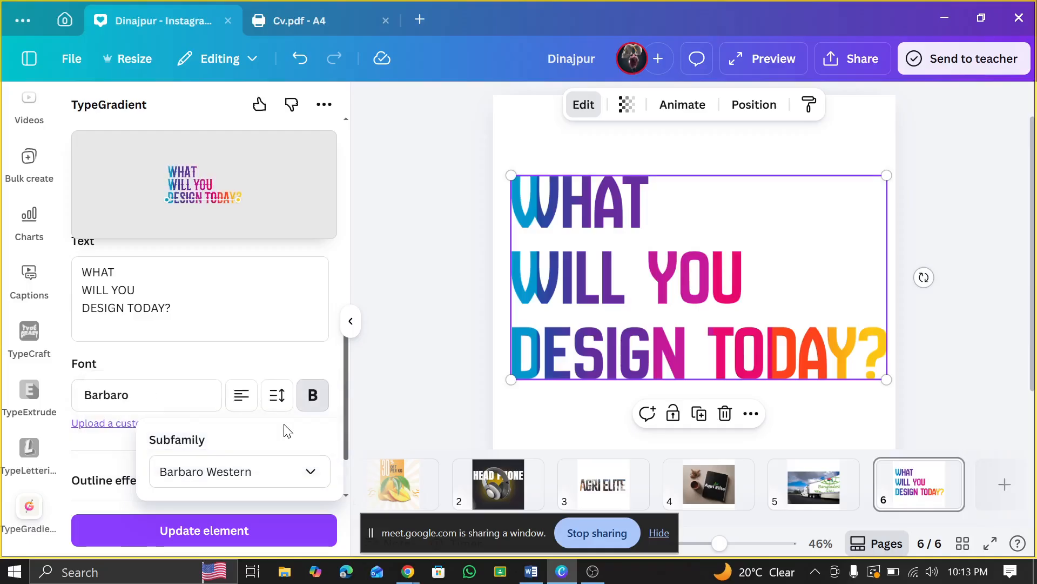
click(307, 402)
scroll(290, 438, down, 2)
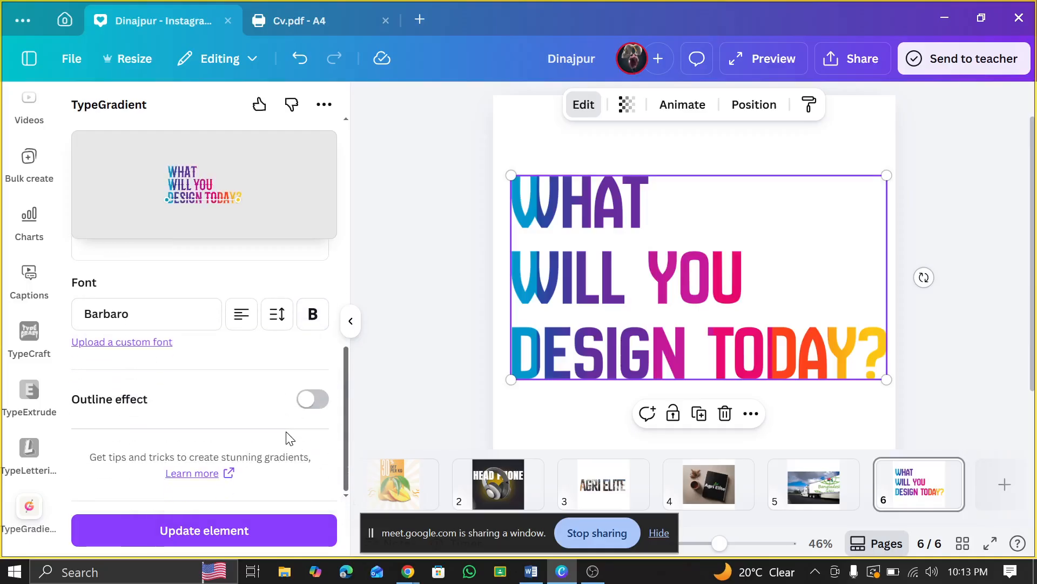
click(251, 543)
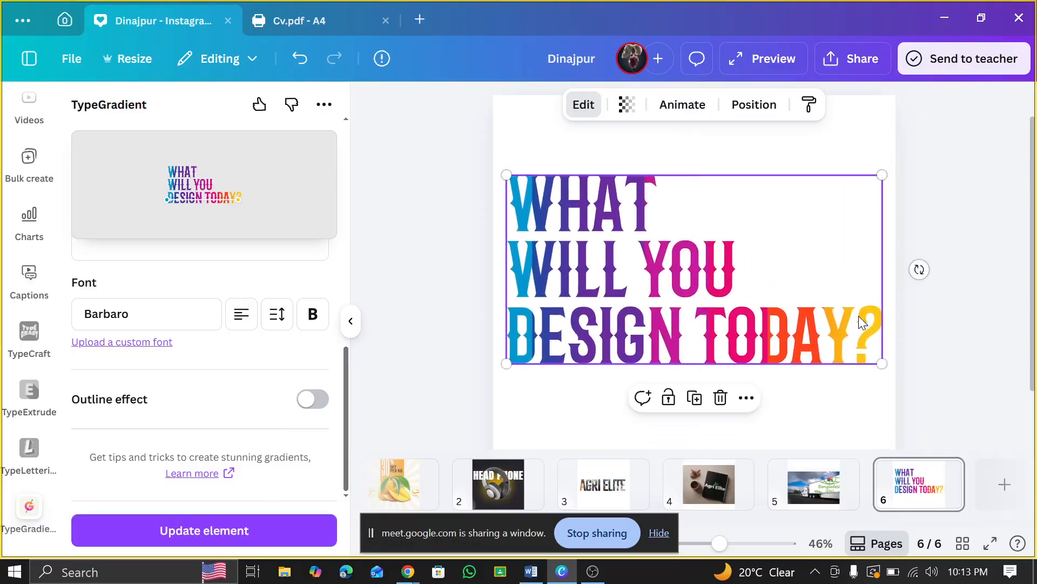
click(978, 176)
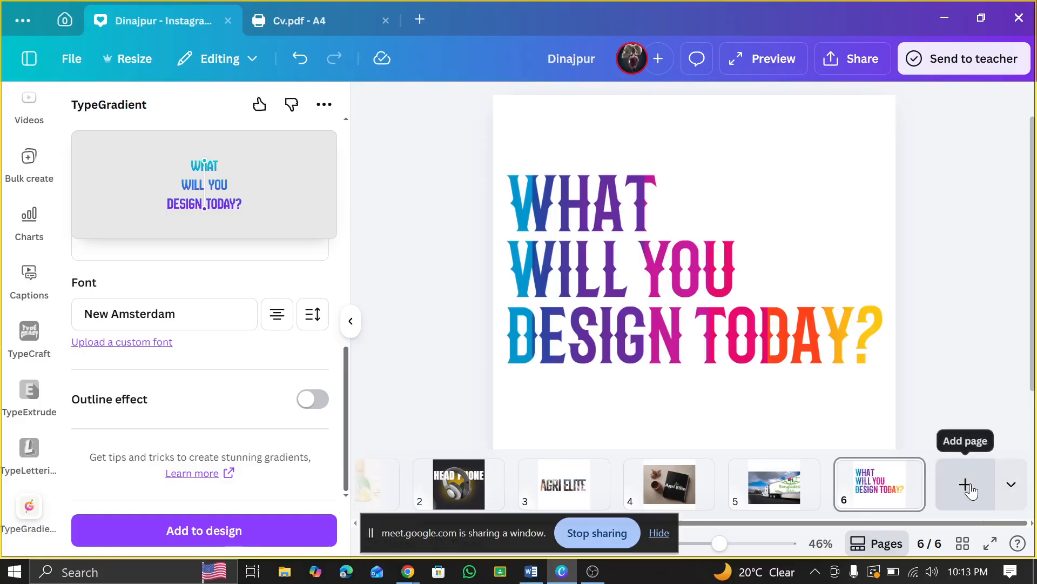
- Add blank page 7 after page 6 and zoom out to 27%
click(966, 484)
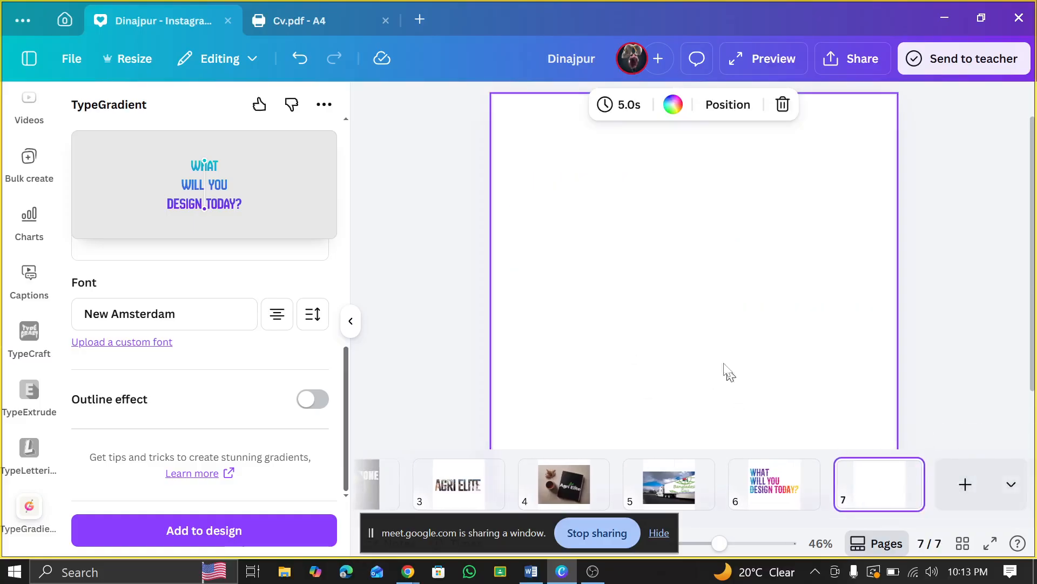
scroll(510, 355, down, 3)
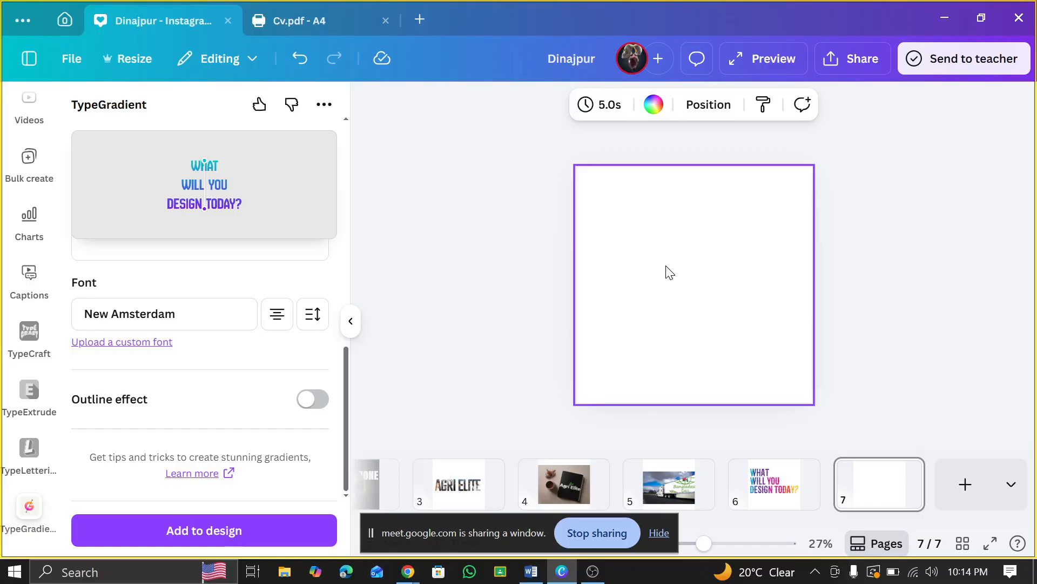
scroll(22, 183, up, 8)
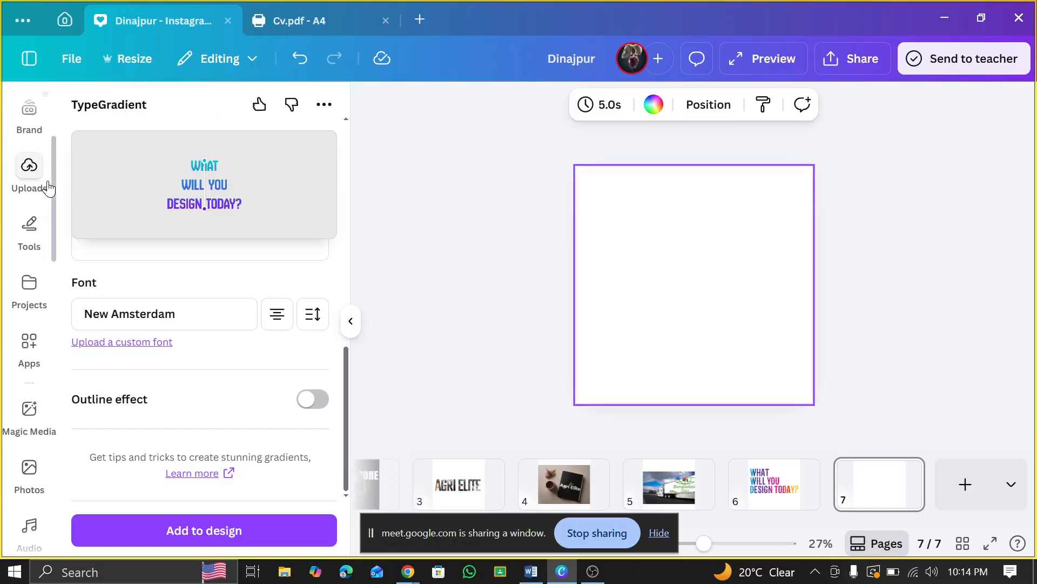
- Search the apps library for 'Brand Fetch' and open the Brandfetch app
click(31, 342)
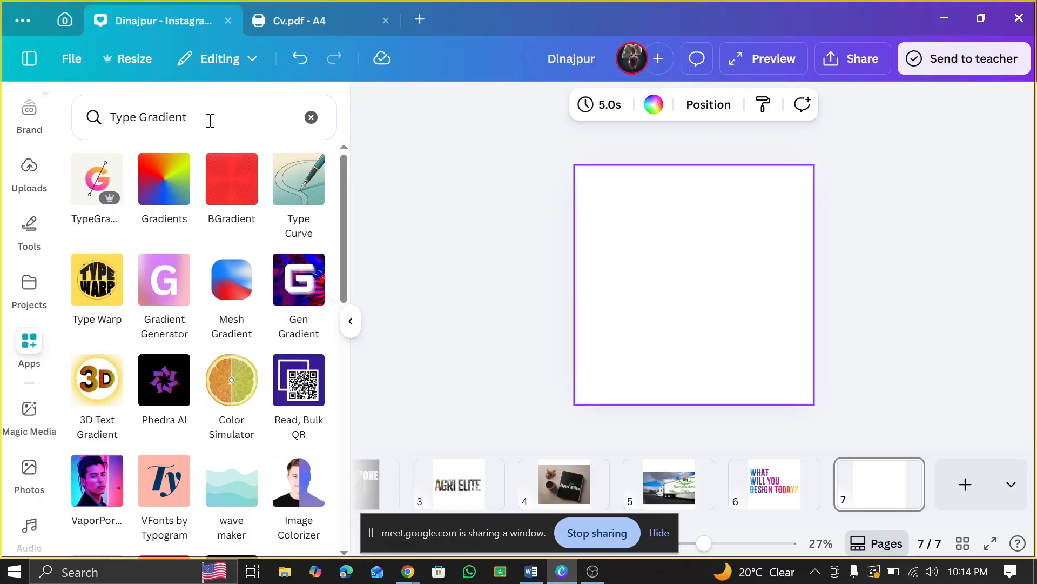
click(310, 116)
click(173, 111)
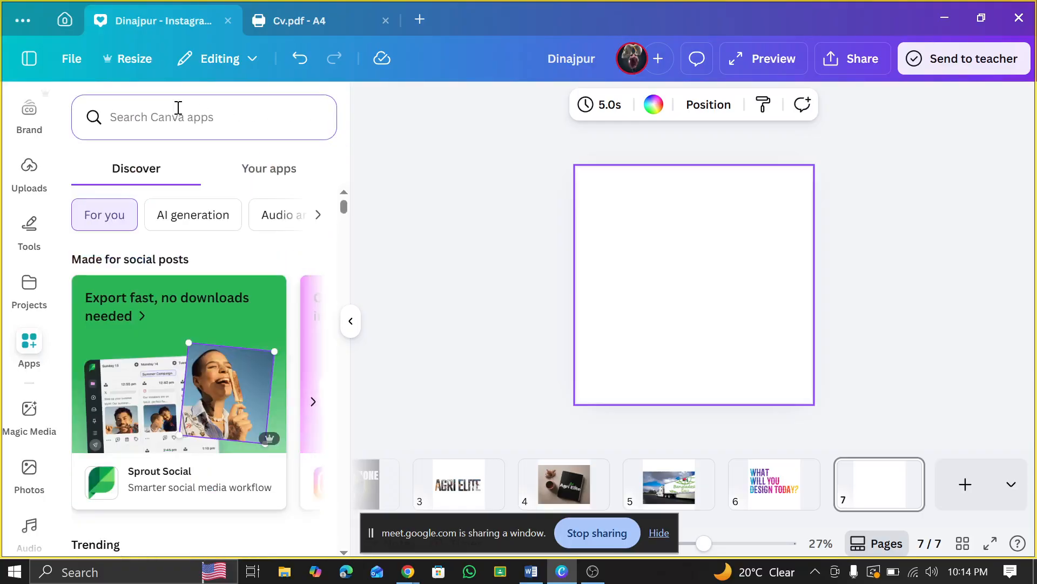
text(Brand)
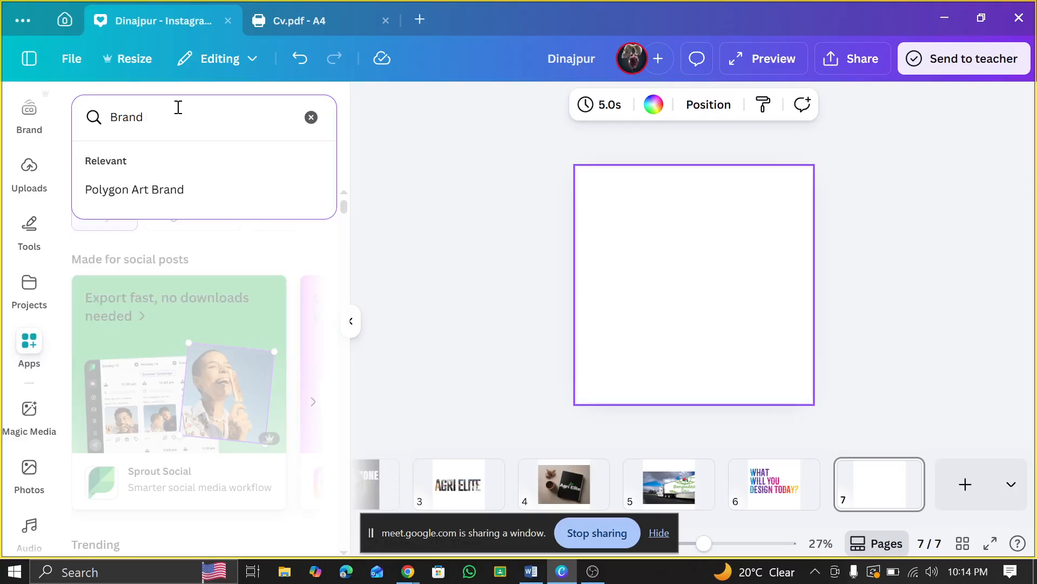
text( Fetch logo)
key(Return)
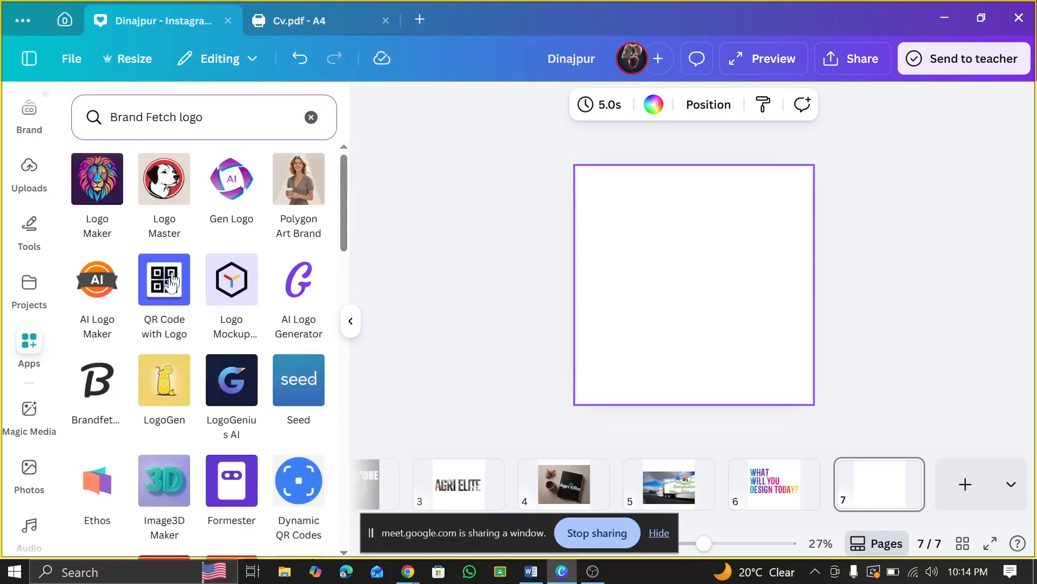
click(90, 410)
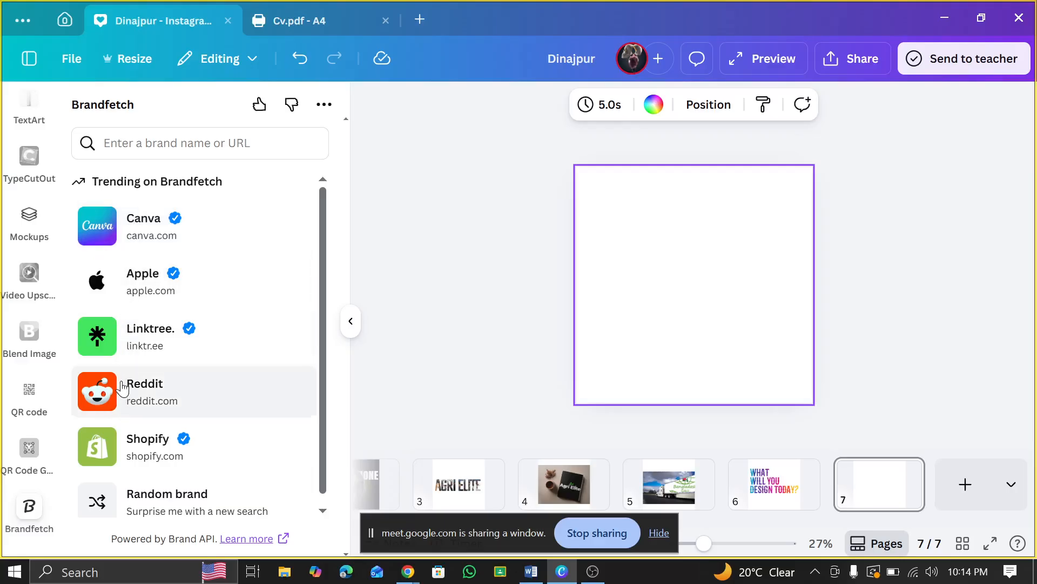
scroll(27, 281, up, 10)
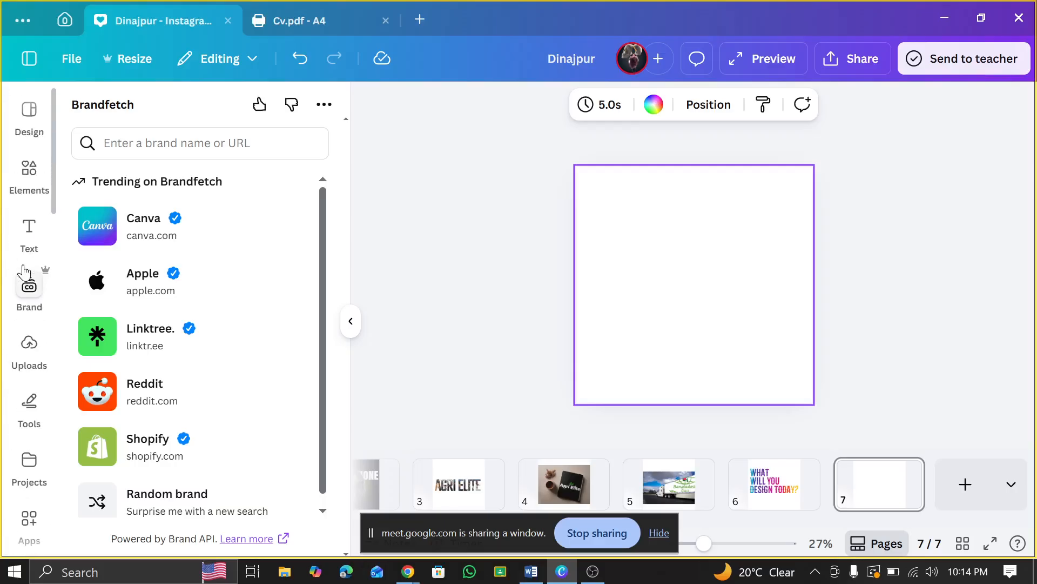
- Search Elements for 'facebook' and remove the Photos filter from the results
click(30, 189)
click(144, 128)
triple_click(148, 129)
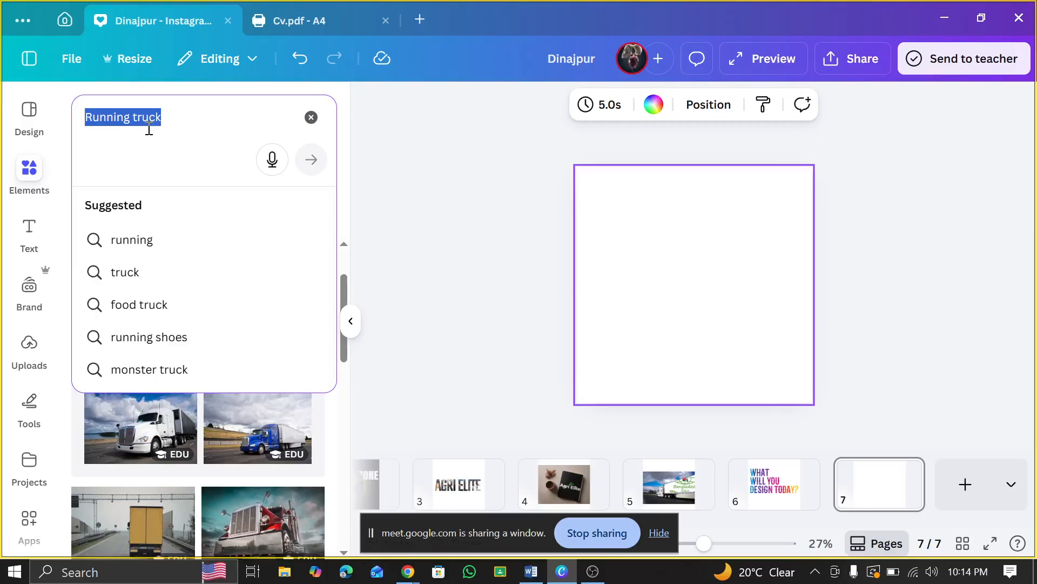
text(face)
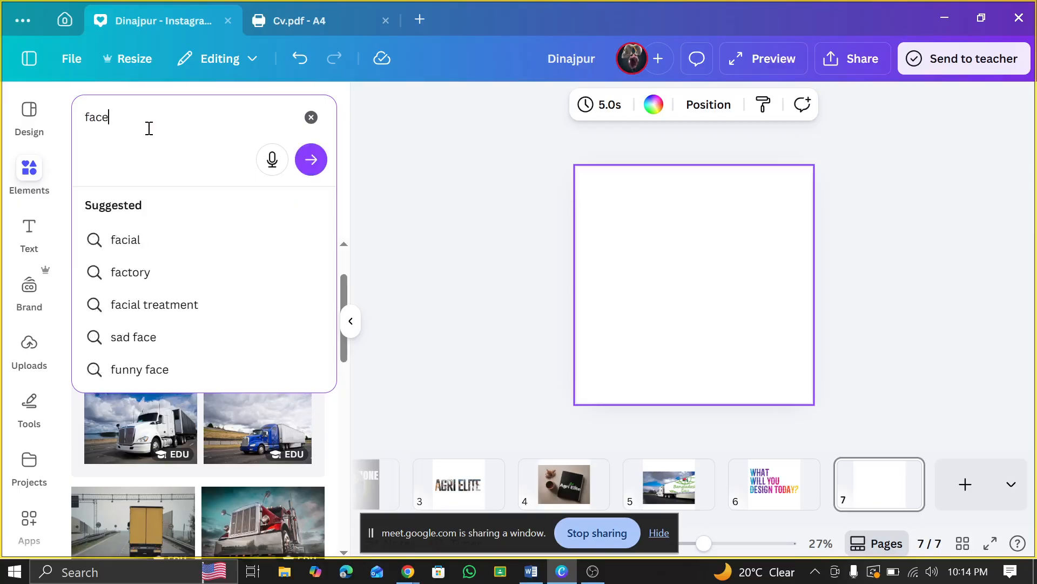
text(book)
key(Return)
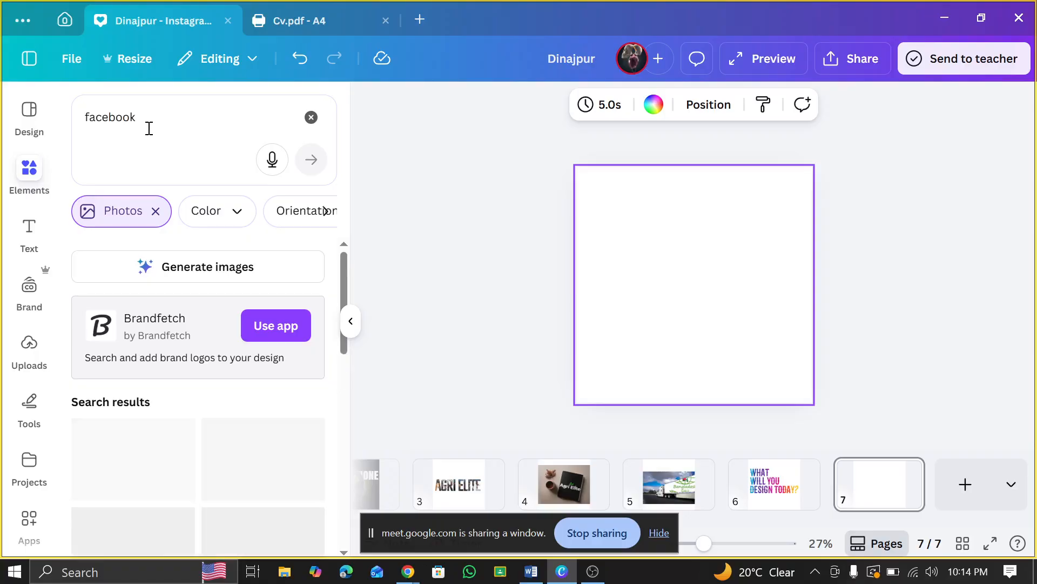
click(111, 211)
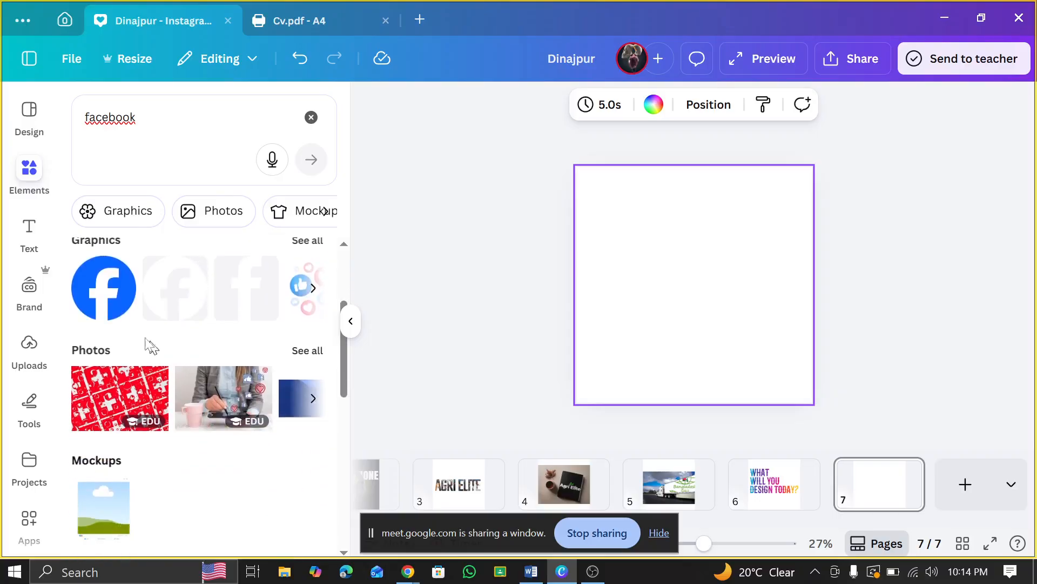
- Add the Facebook and TikTok logos to page 7, then delete both
click(132, 311)
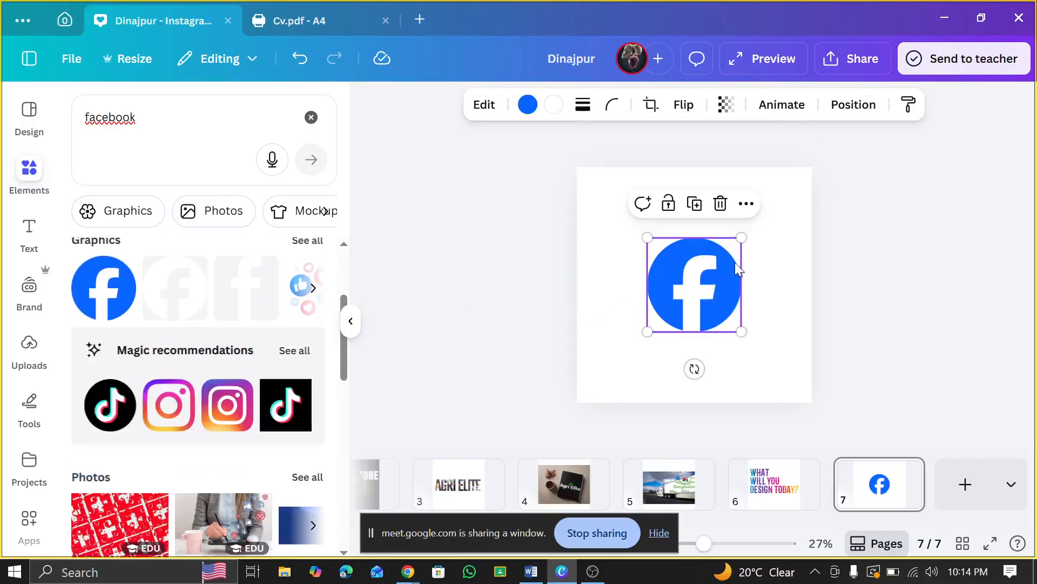
click(285, 405)
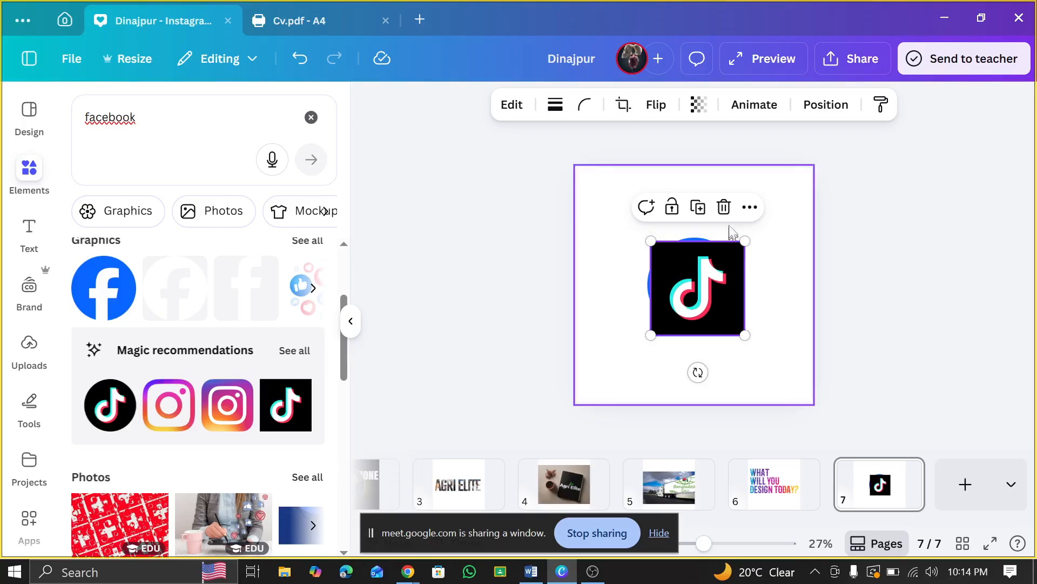
click(724, 207)
click(711, 244)
click(723, 207)
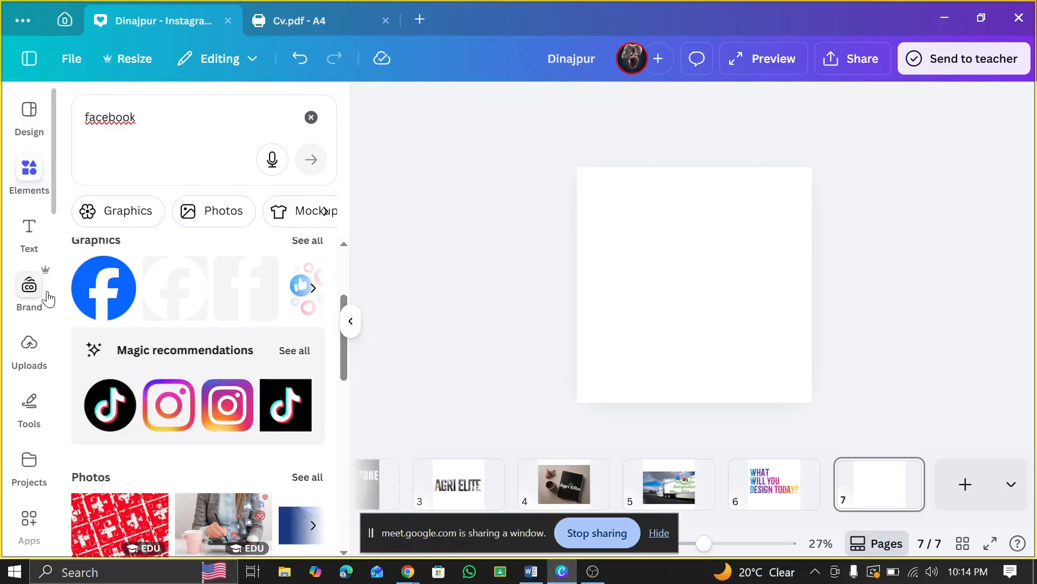
- Open Brandfetch, search 'Google' and open Google's brand page of logos
scroll(31, 411, down, 7)
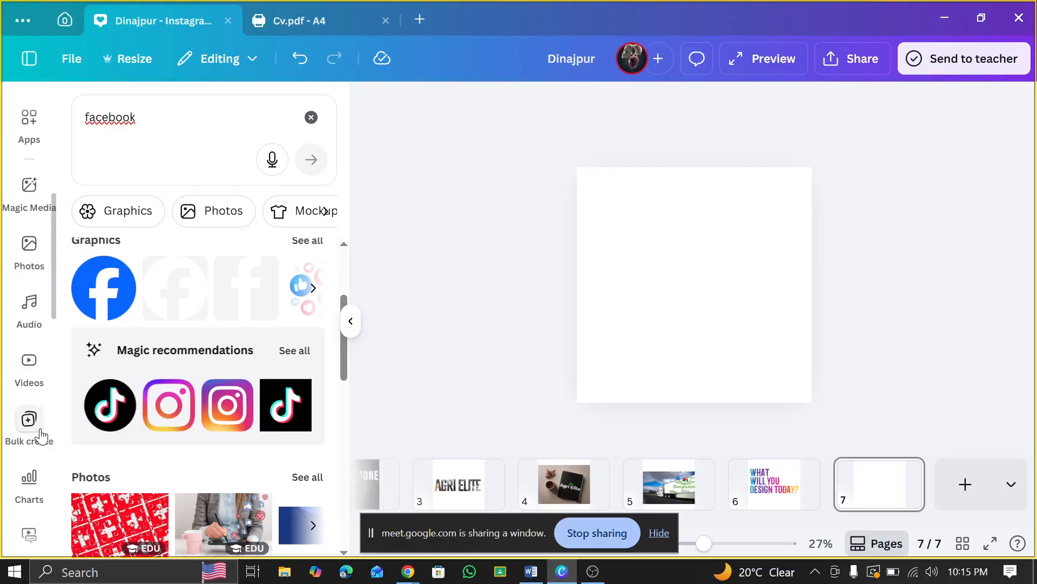
scroll(31, 399, up, 3)
click(27, 274)
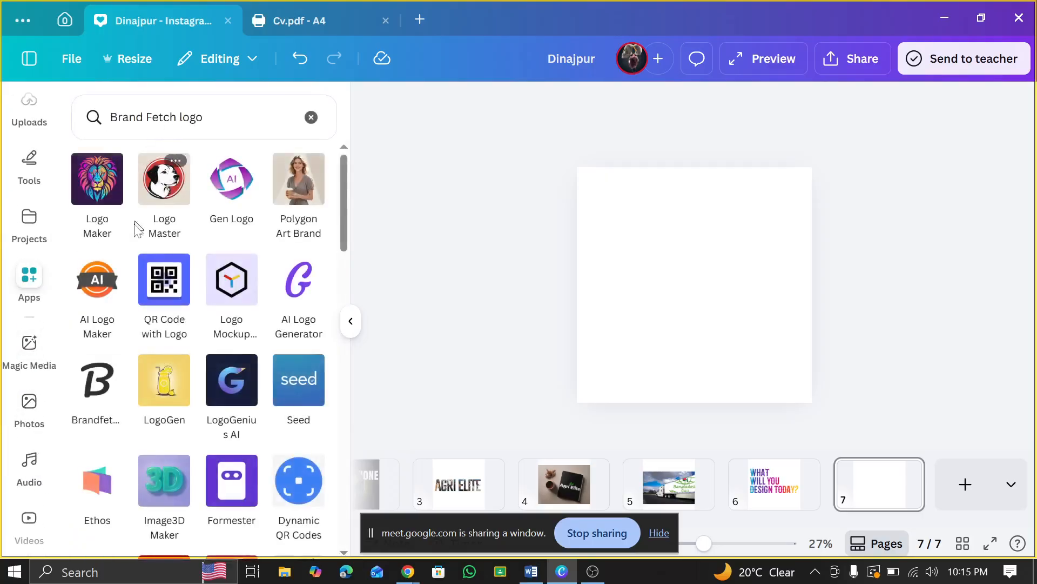
click(97, 381)
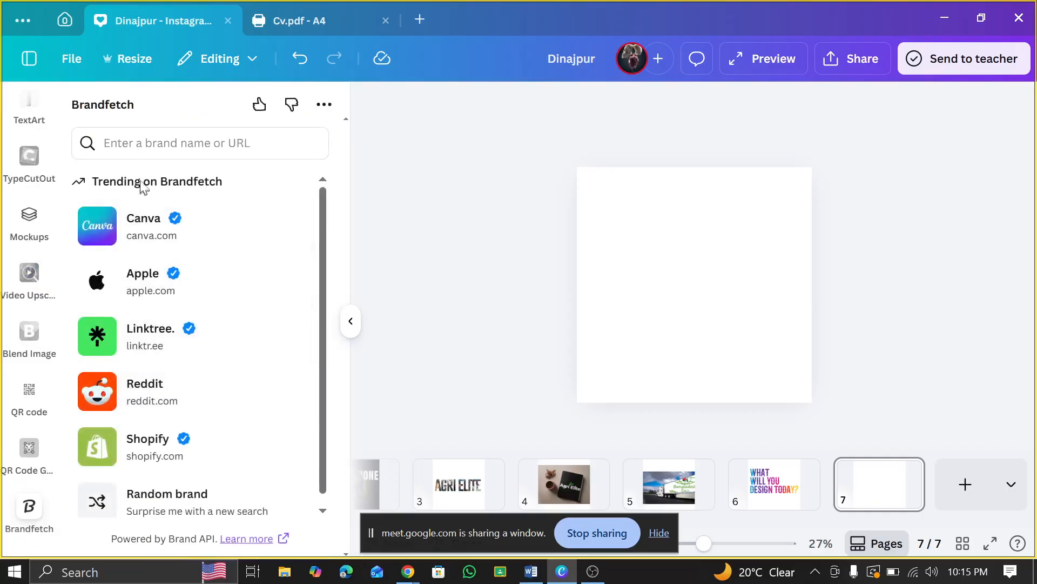
click(145, 143)
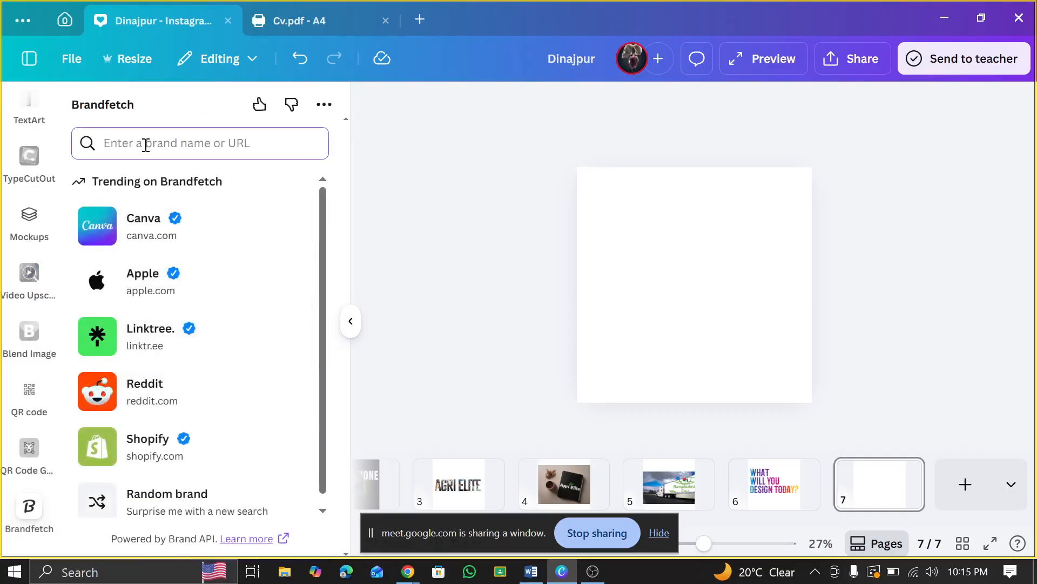
text(Google)
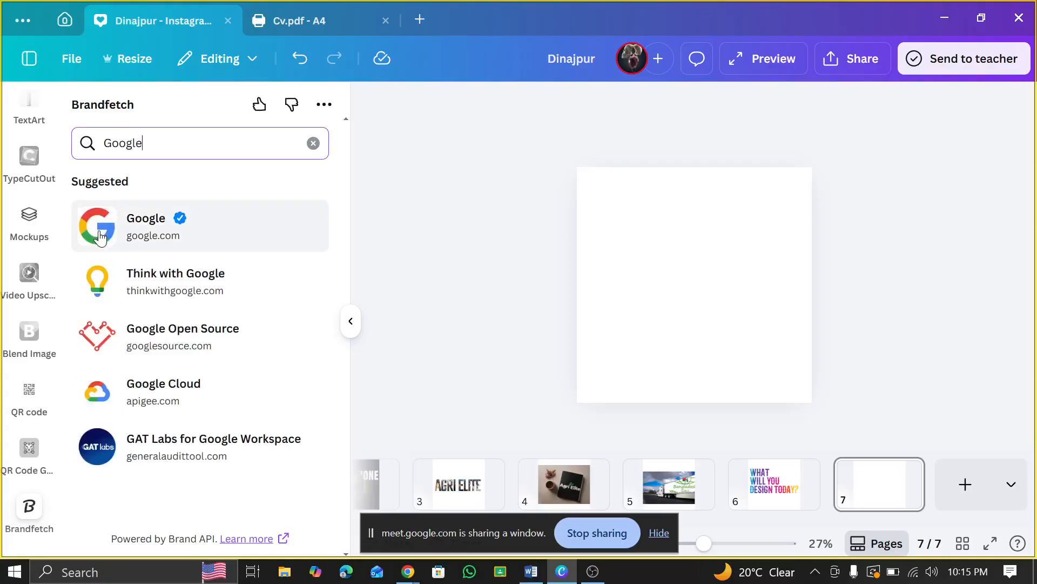
click(100, 236)
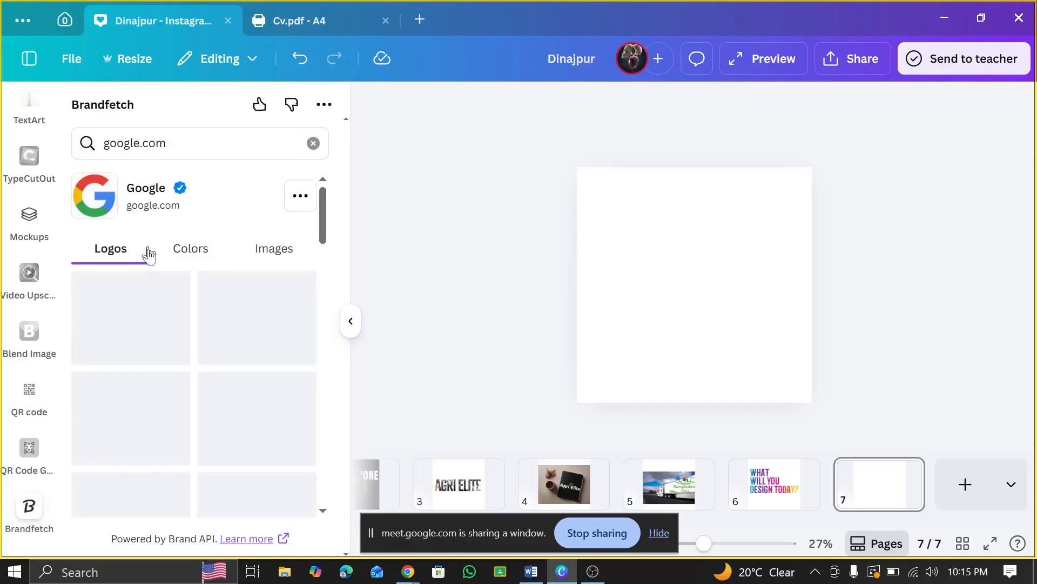
- Add the Google wordmark, Sheets and Docs logos to page 7, moving Sheets upper left
scroll(189, 340, down, 15)
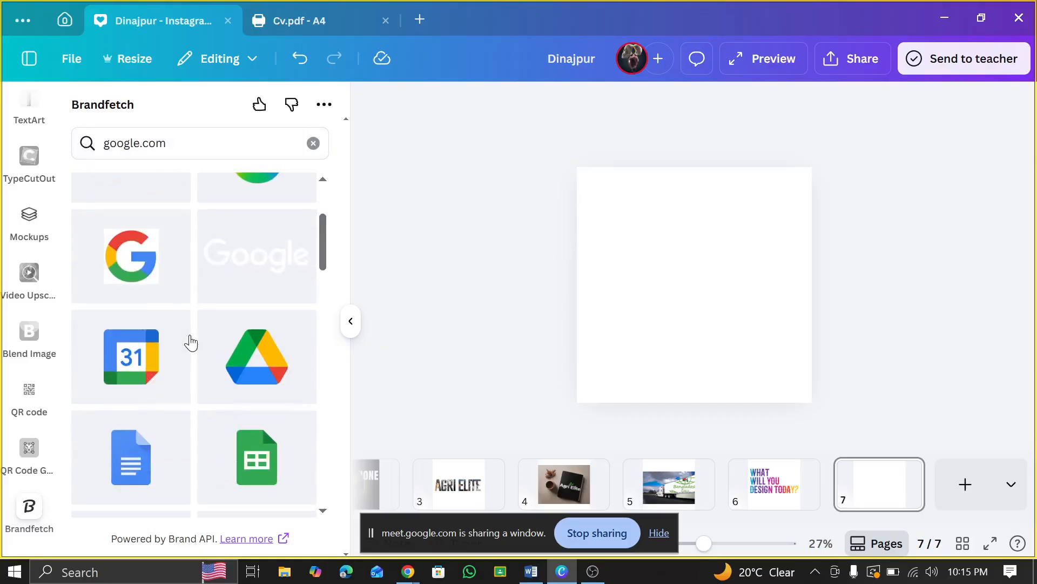
scroll(184, 332, down, 10)
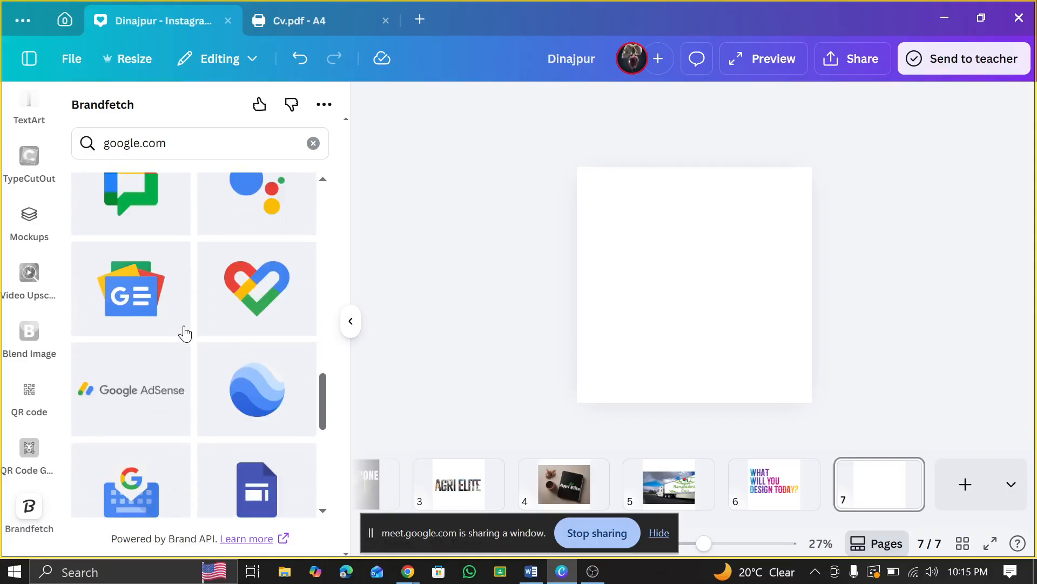
scroll(185, 330, up, 5)
scroll(185, 331, up, 10)
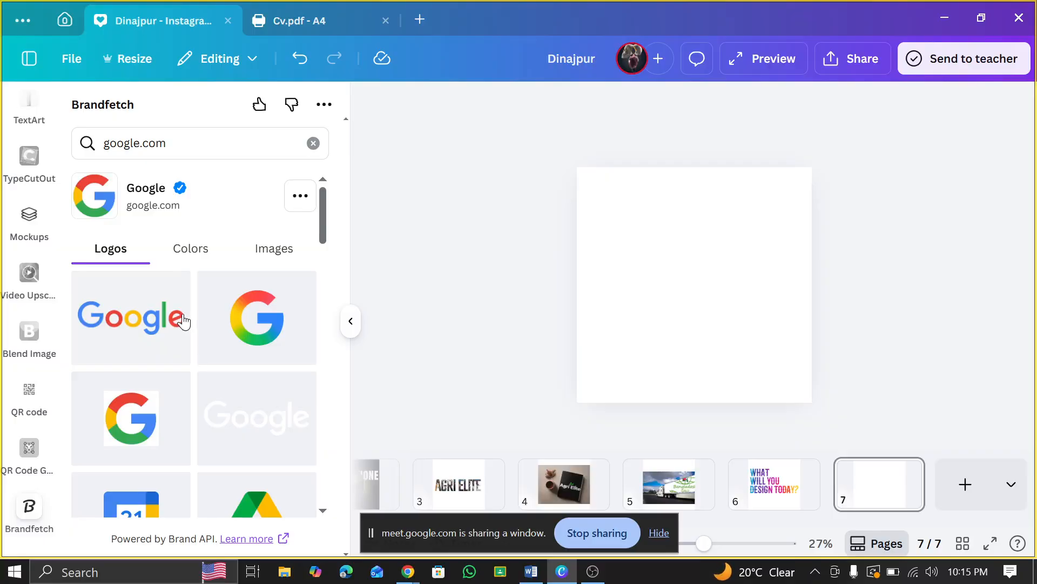
click(145, 330)
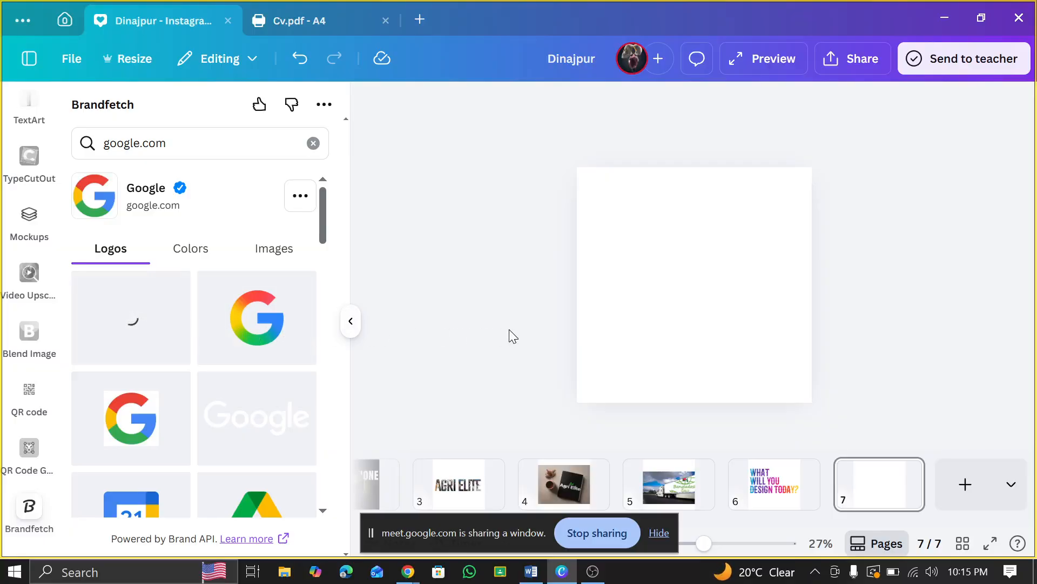
scroll(218, 352, down, 3)
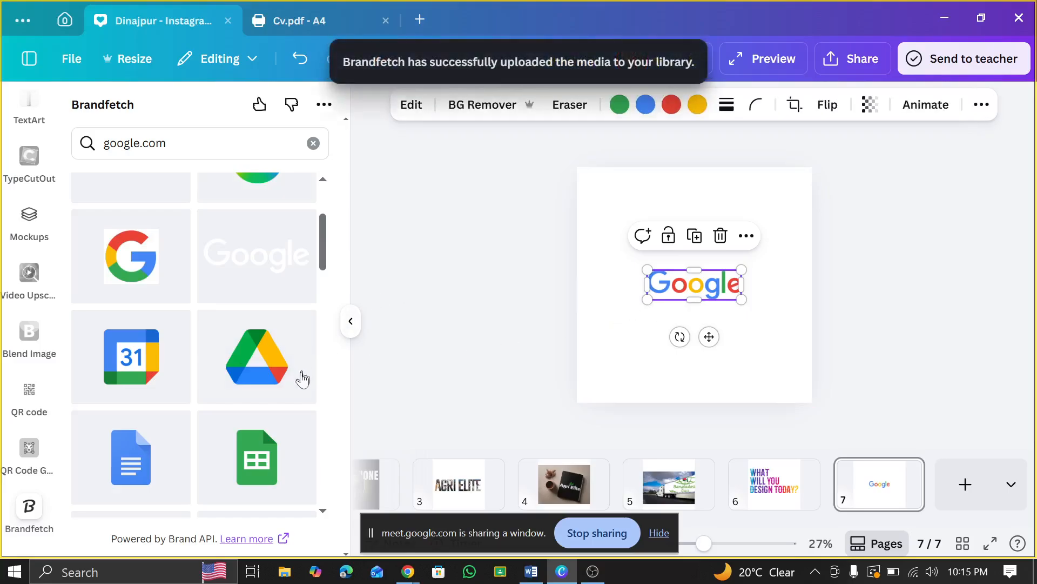
click(254, 444)
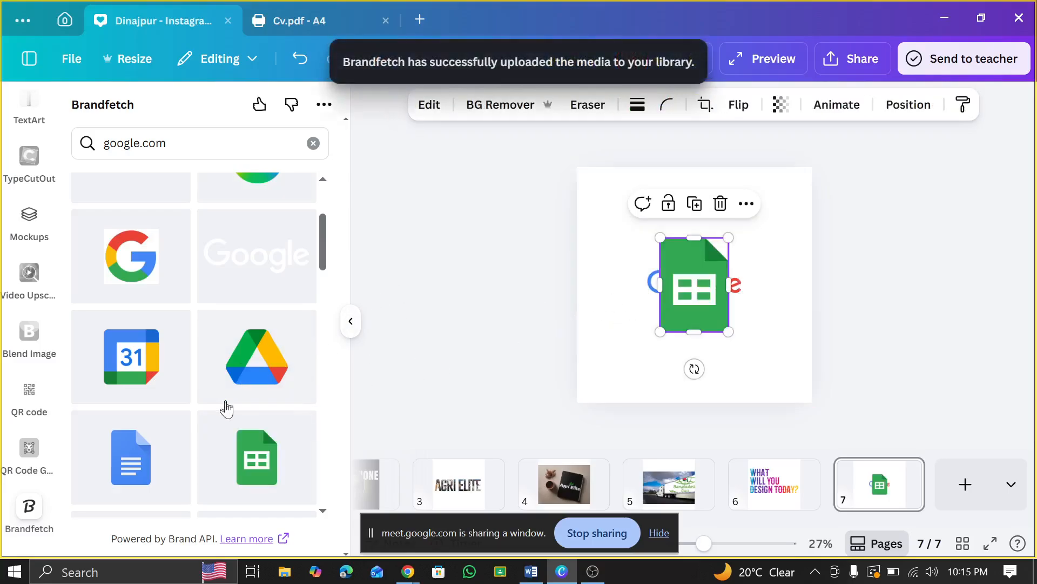
drag(693, 320, 617, 273)
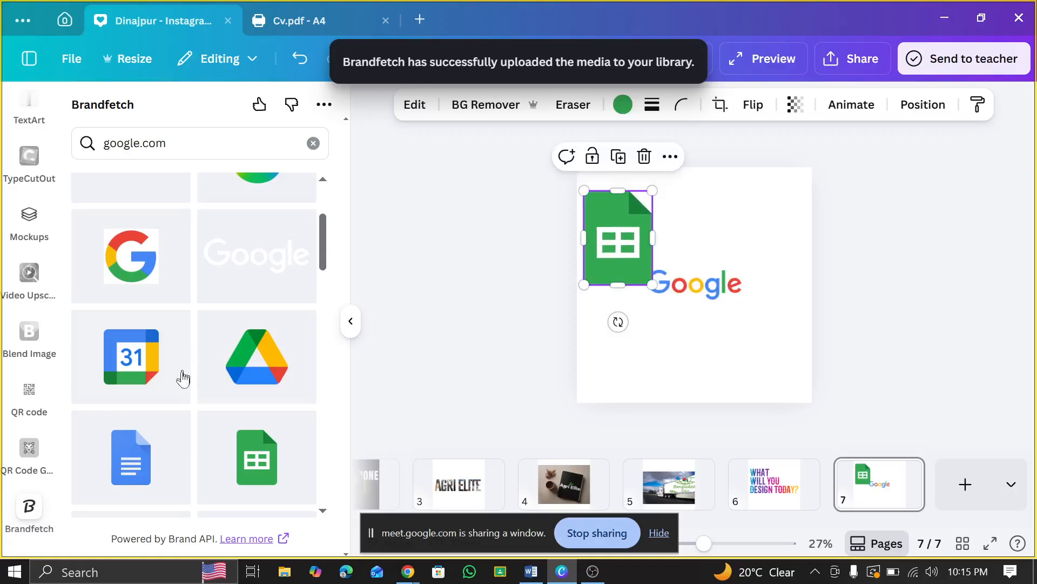
click(103, 462)
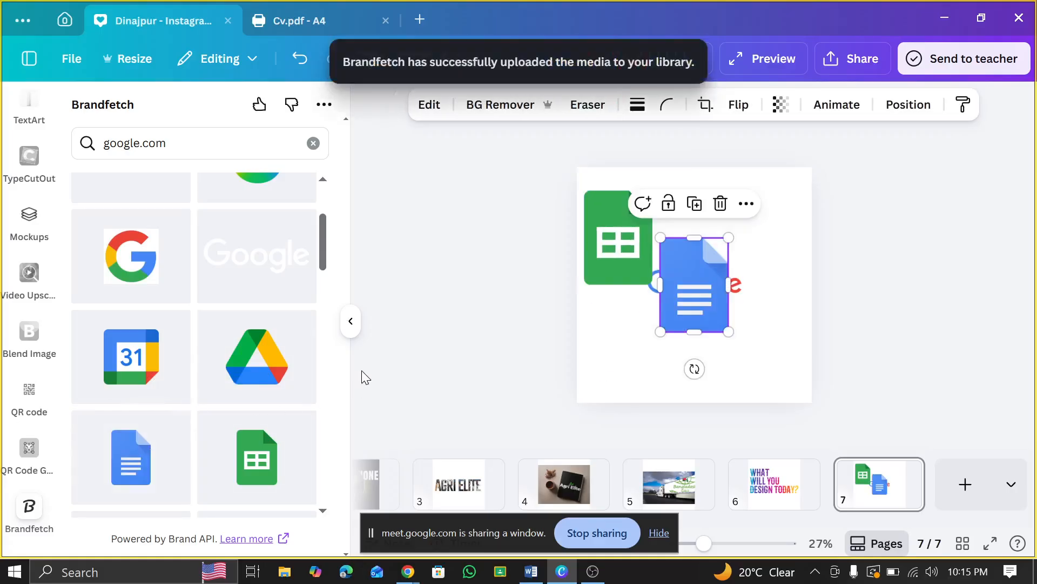
- Add the Google Meet logo and recolour its blue parts dark gray and yellow part black
scroll(196, 367, up, 3)
scroll(153, 421, down, 3)
click(236, 416)
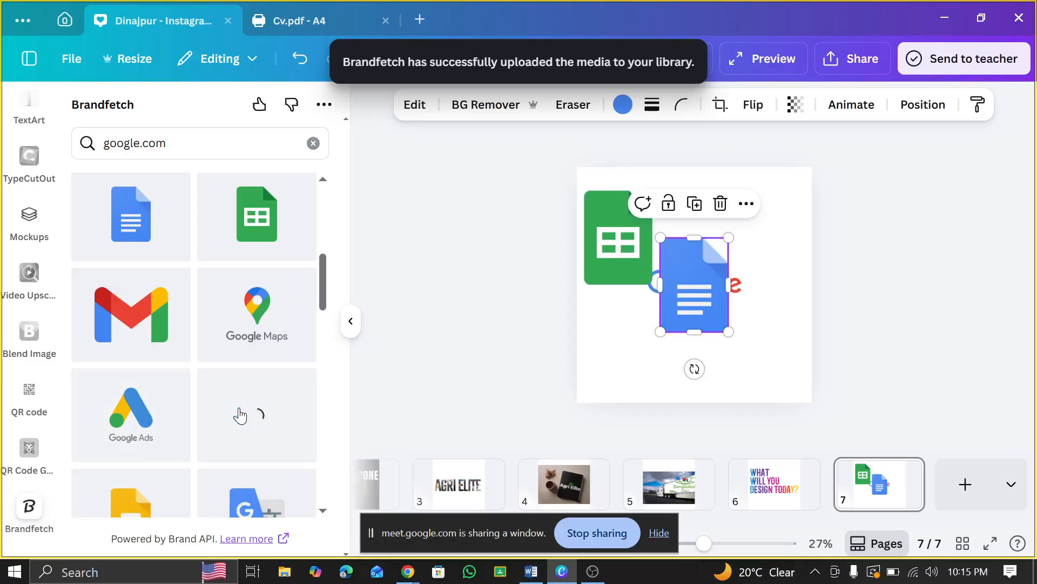
drag(646, 285, 636, 351)
click(299, 58)
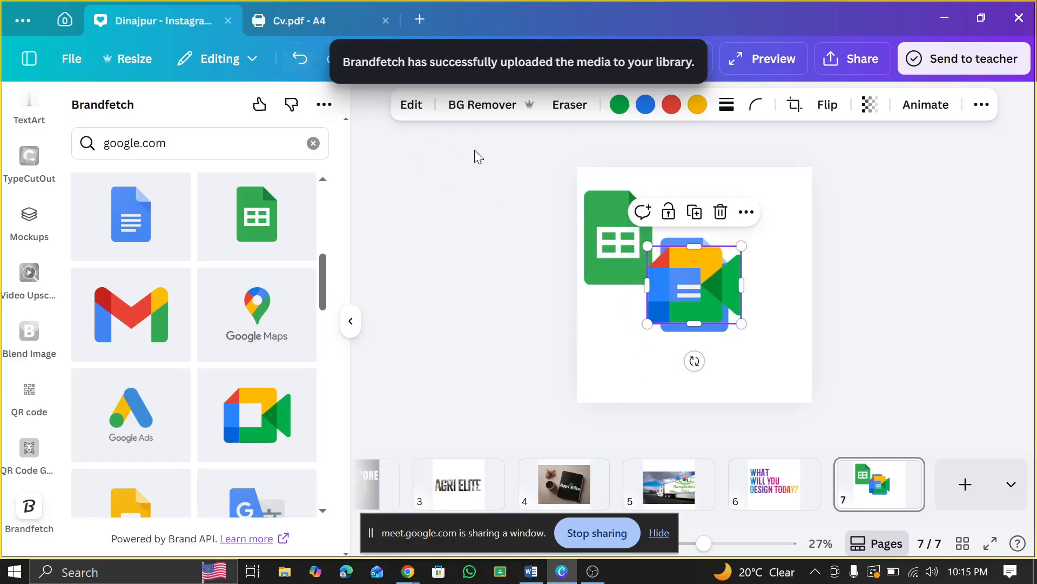
click(646, 105)
click(161, 223)
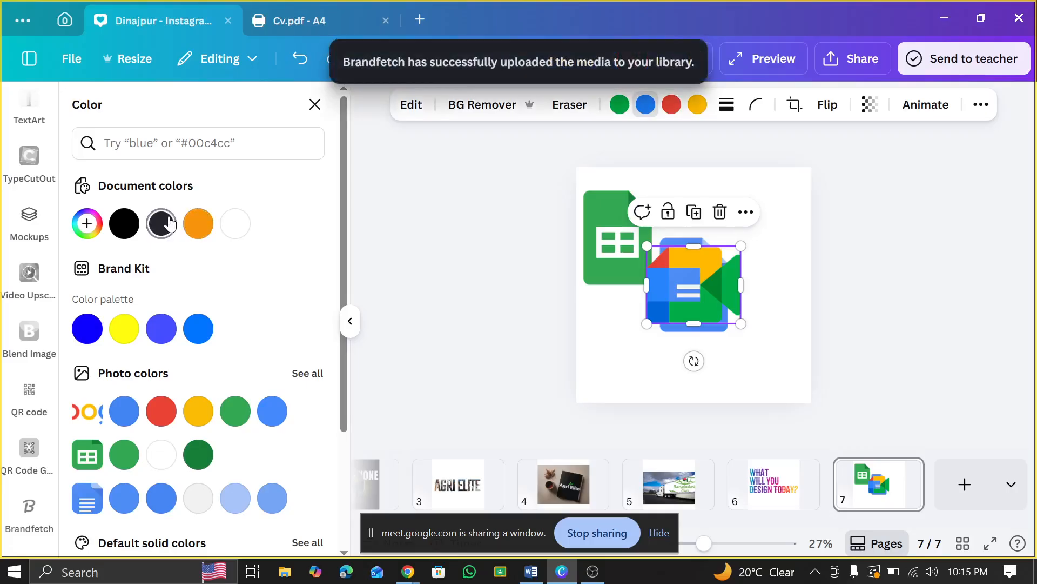
click(697, 104)
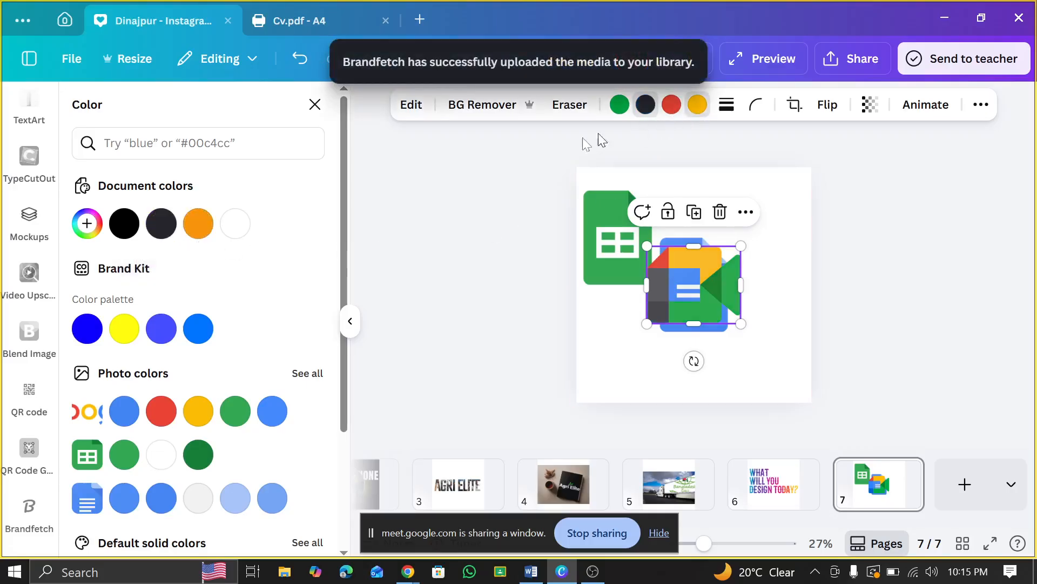
click(124, 223)
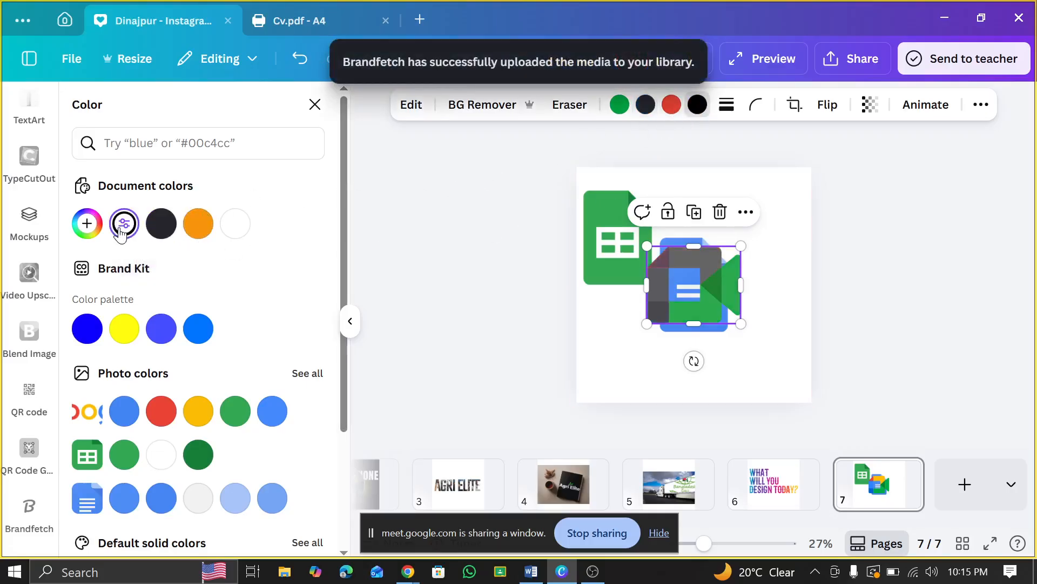
- Delete the Meet, Docs and Sheets logos, keeping only the Google wordmark
click(721, 215)
click(718, 236)
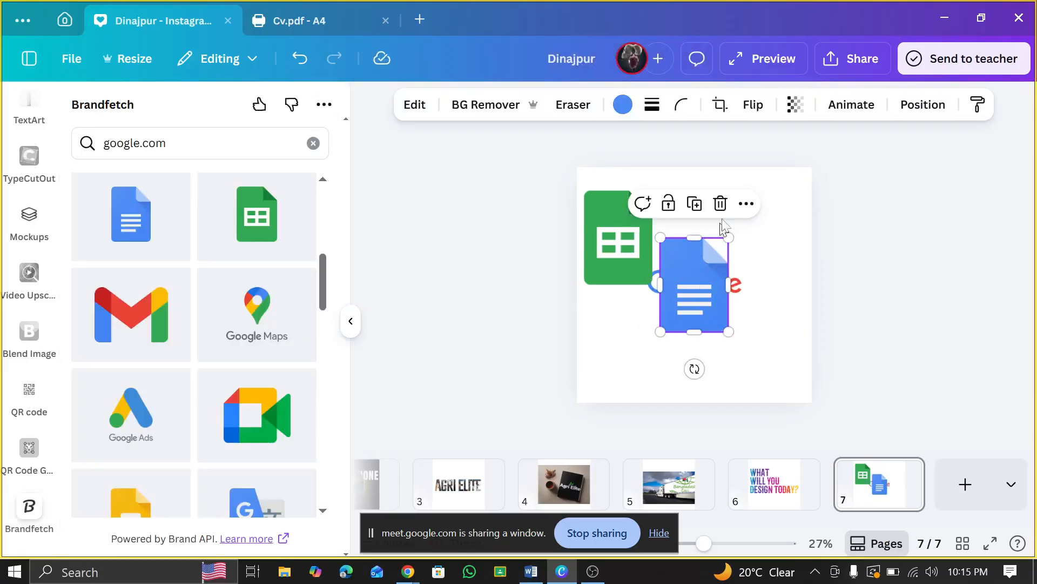
click(720, 205)
click(637, 208)
click(647, 157)
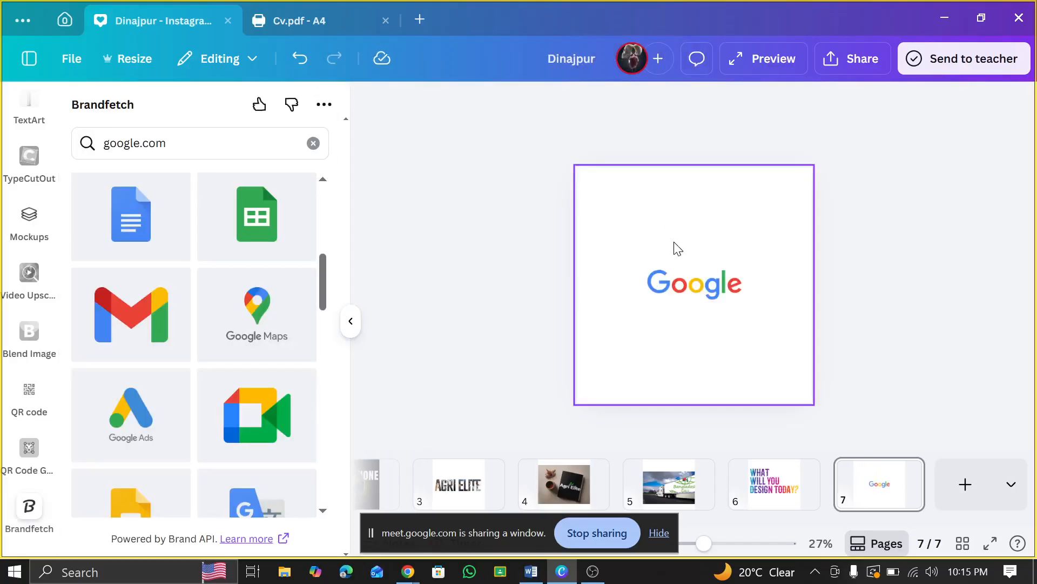
click(675, 282)
click(721, 235)
- Search Brandfetch for Tesla and add the red TESLA wordmark to page 7
triple_click(196, 144)
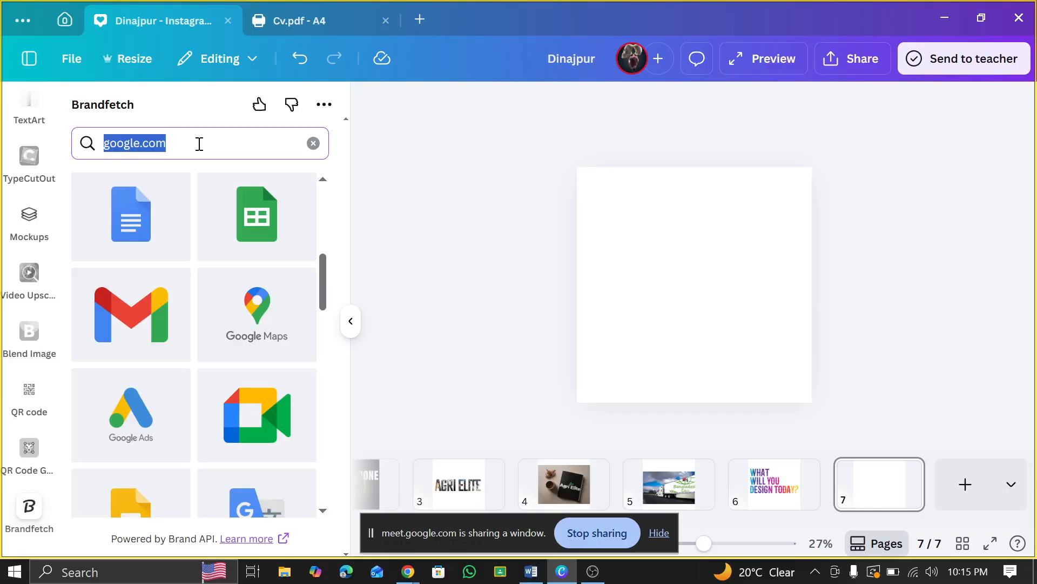
text(Tes)
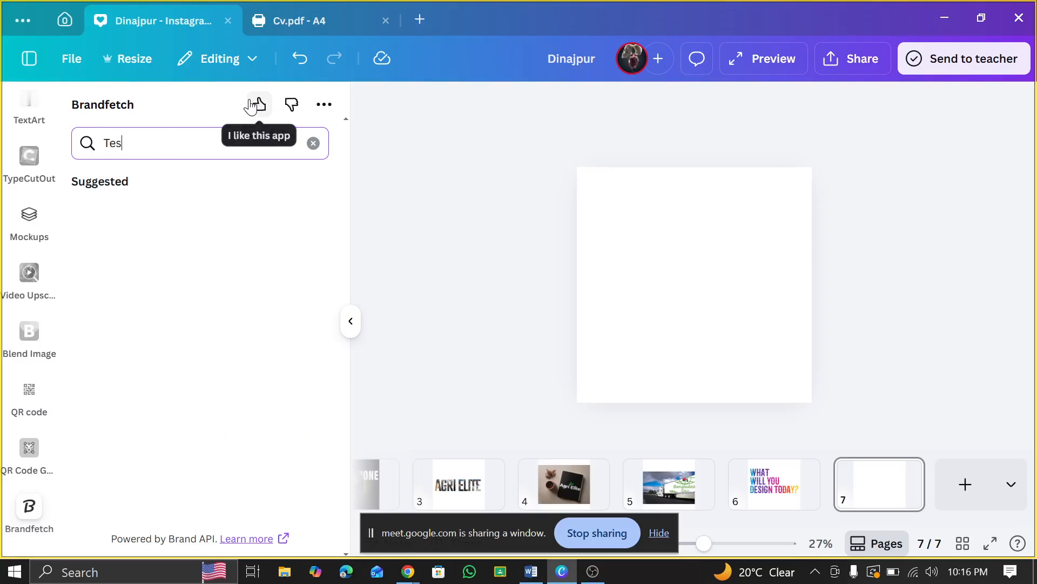
text(la)
click(113, 248)
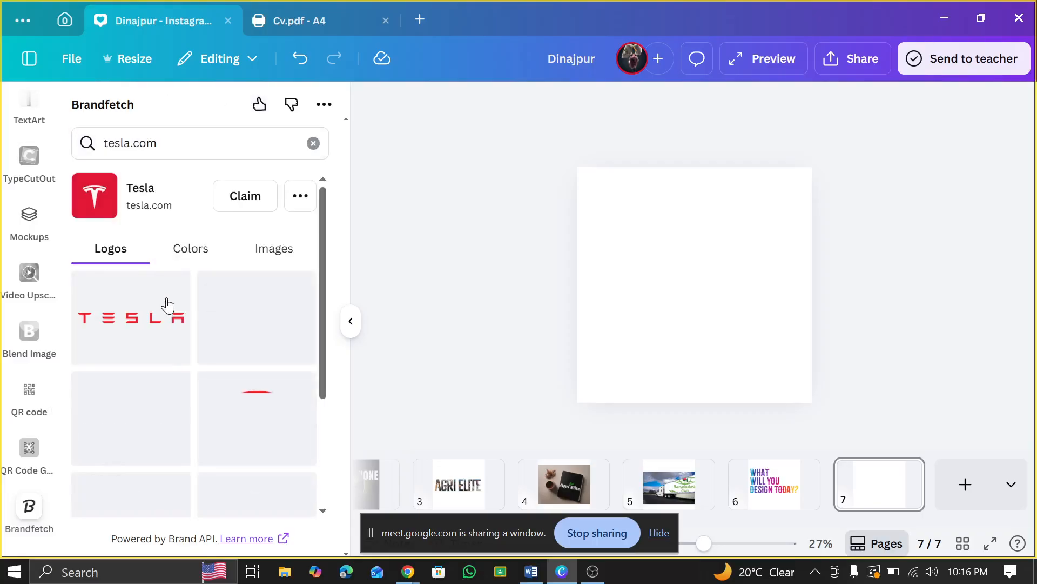
scroll(167, 303, down, 3)
scroll(167, 302, up, 4)
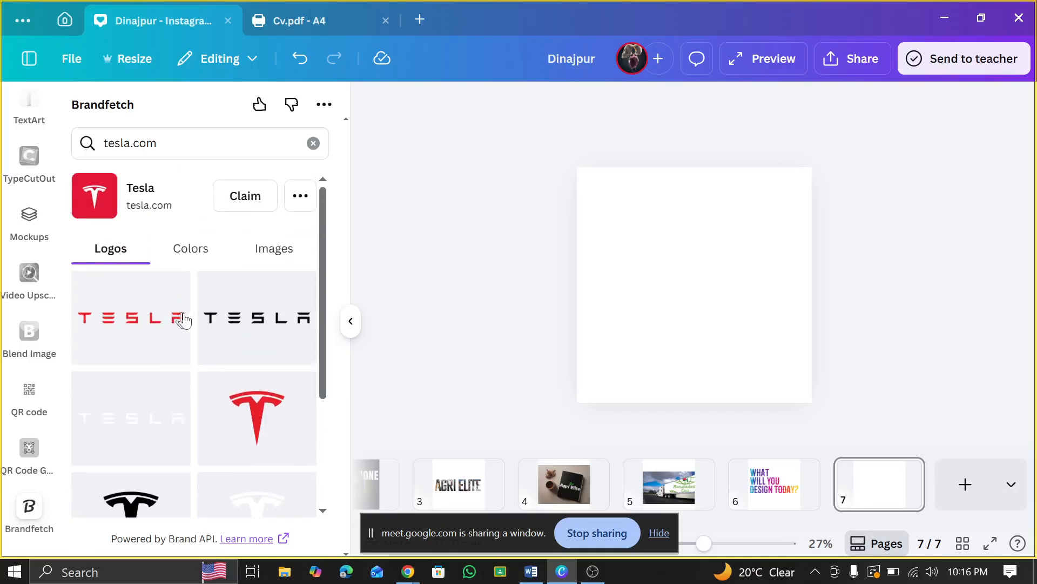
click(172, 323)
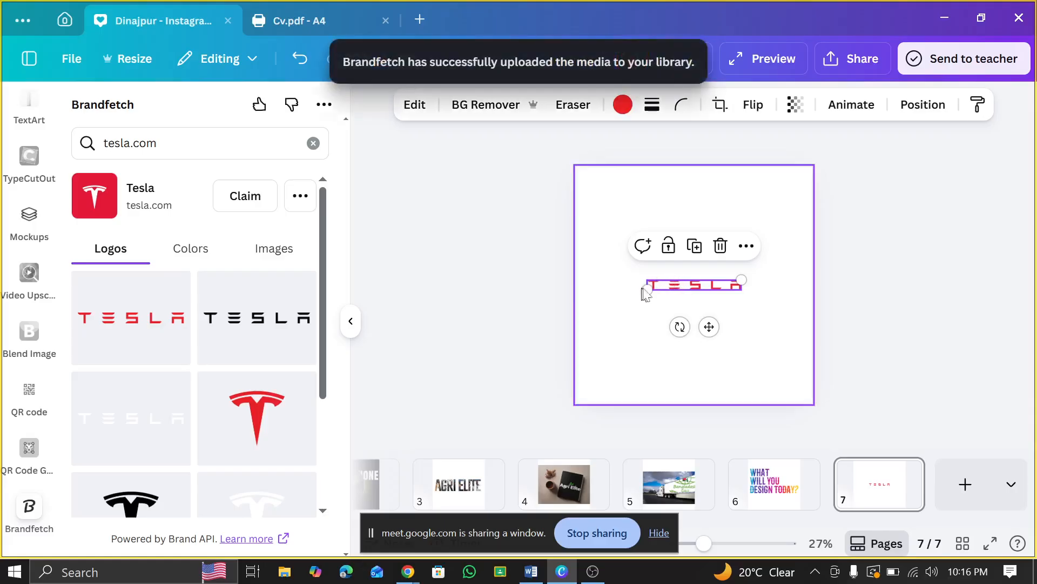
- Stretch the TESLA wordmark wide across the page and centre it
drag(644, 293, 616, 293)
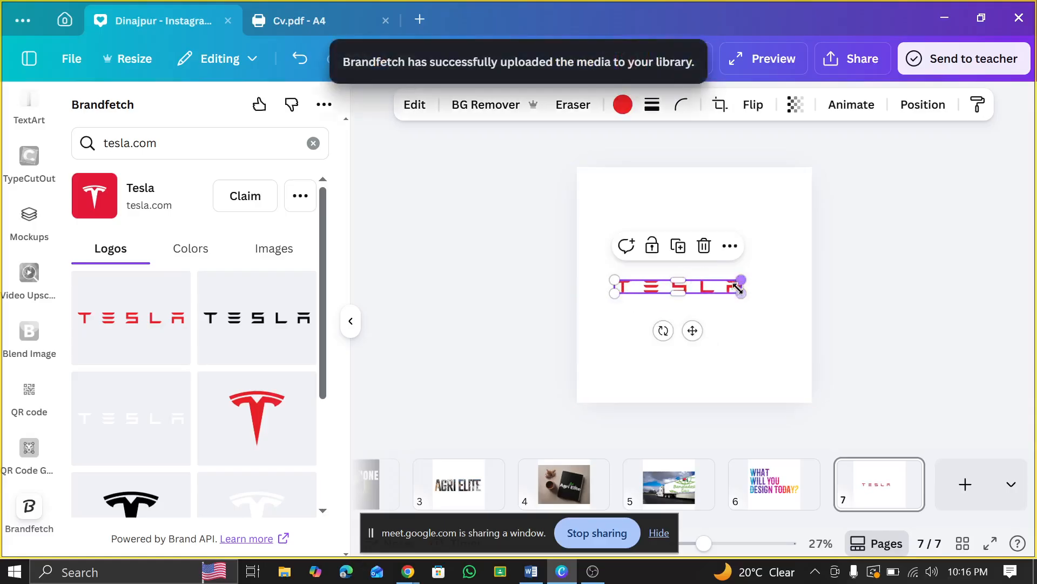
drag(738, 288, 771, 296)
click(654, 293)
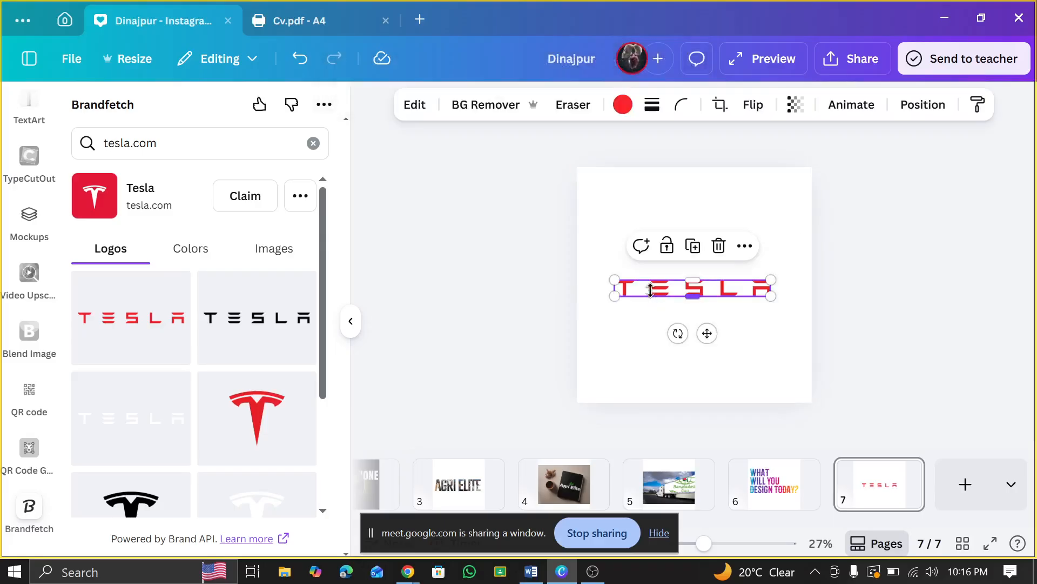
drag(651, 290, 537, 296)
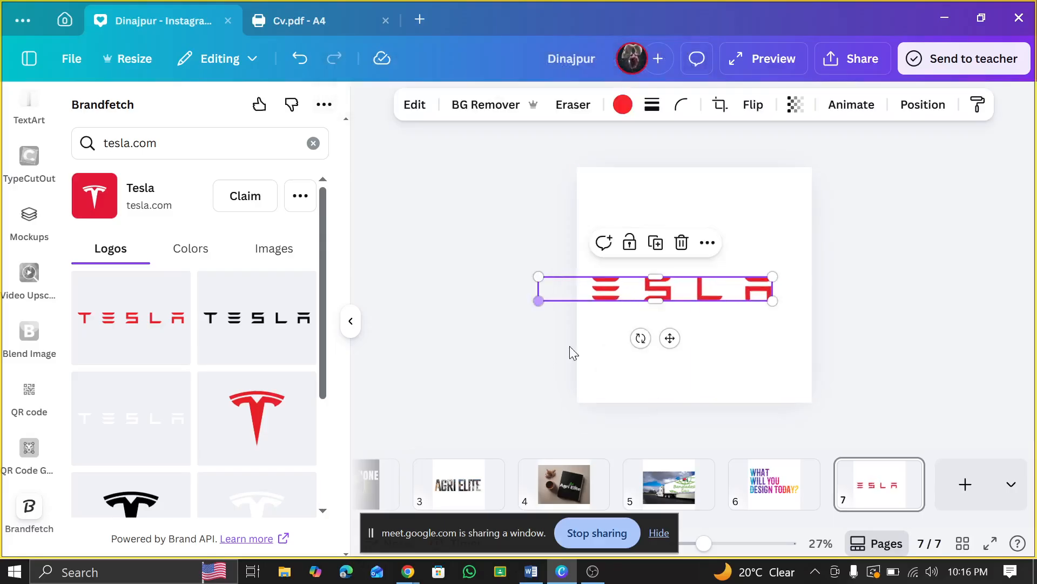
drag(669, 336, 709, 343)
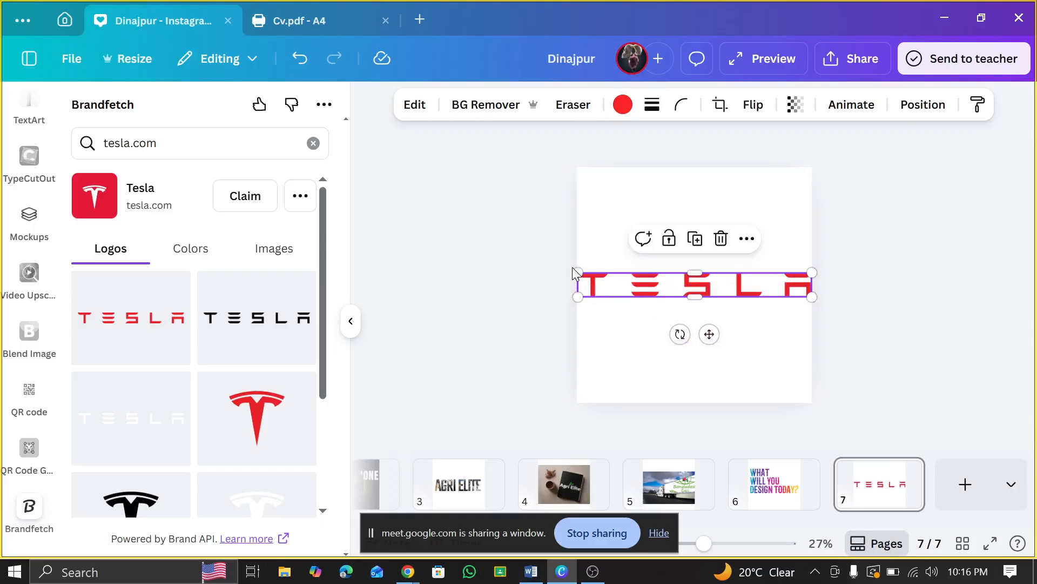
drag(578, 271, 655, 280)
drag(747, 331, 709, 330)
- Add the Tesla T emblem, shrink it above the wordmark, and recolour it blue
click(266, 435)
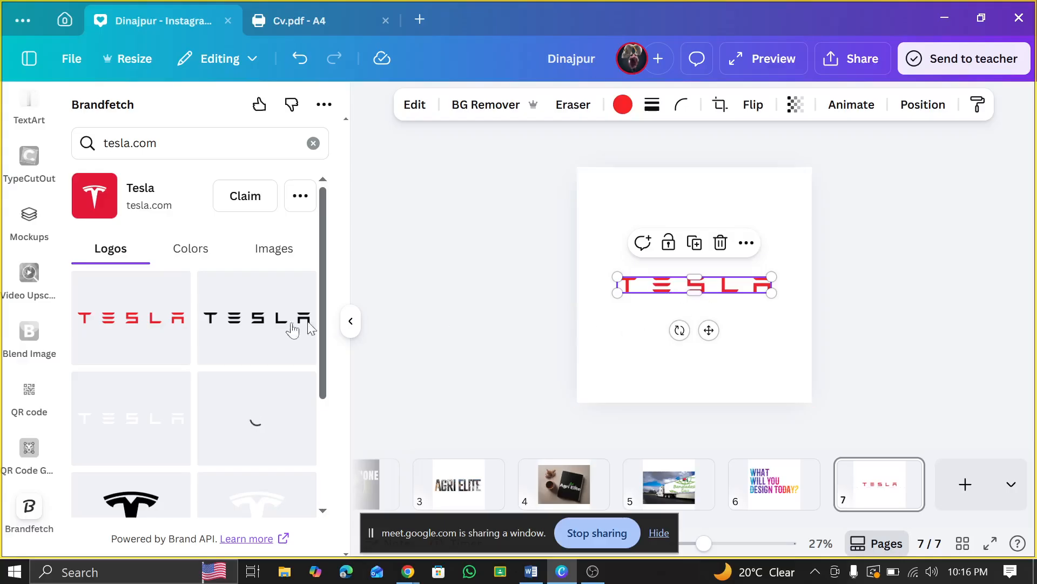
drag(691, 281, 692, 253)
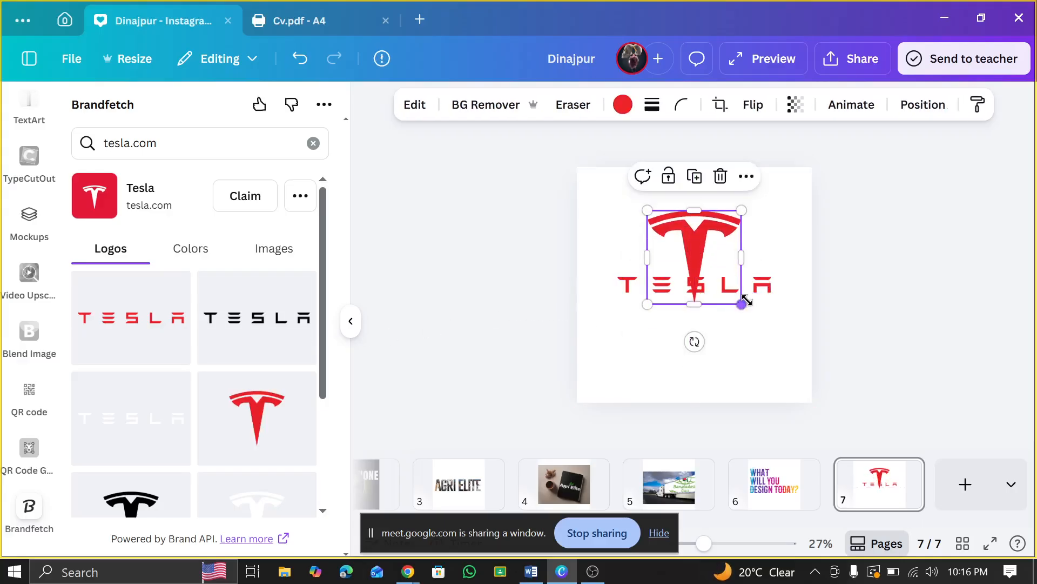
drag(744, 303, 692, 252)
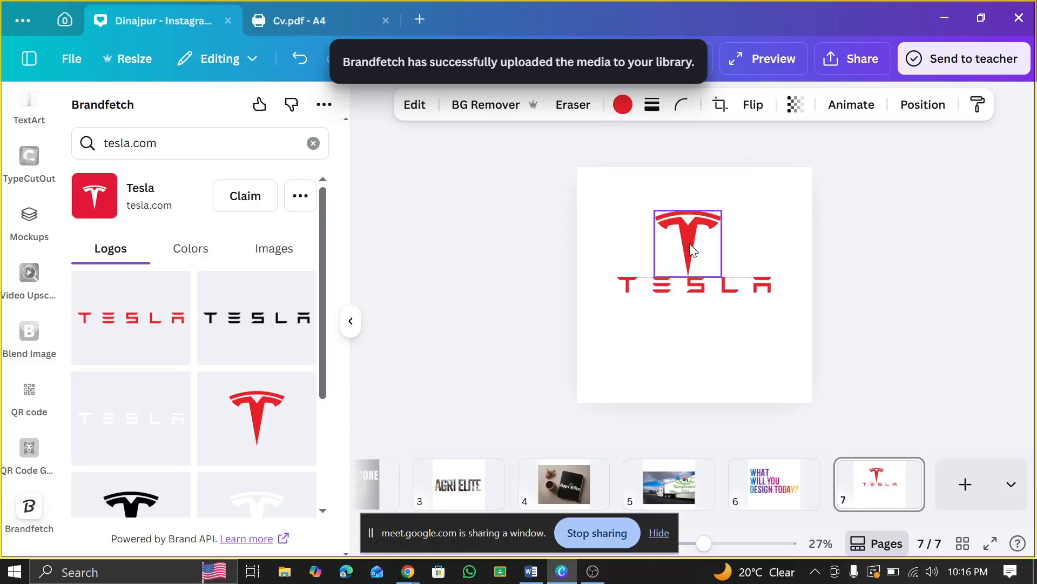
click(623, 106)
click(197, 222)
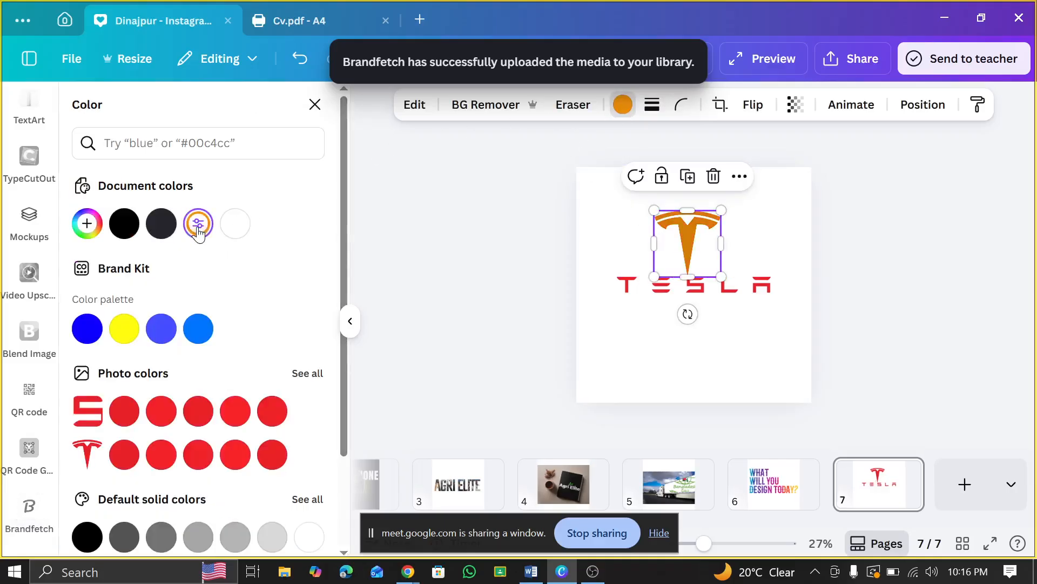
scroll(188, 299, down, 2)
scroll(189, 299, down, 1)
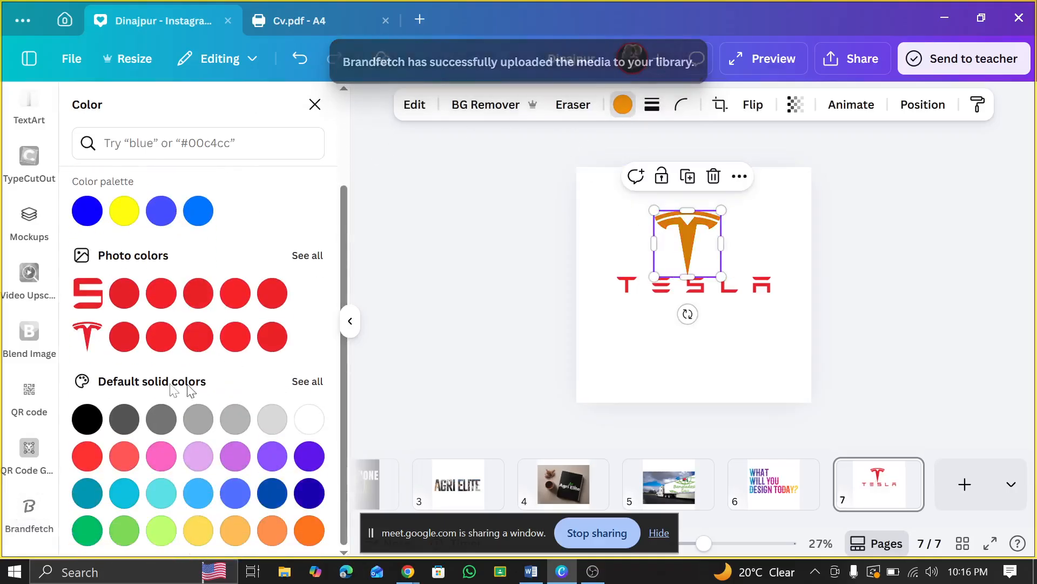
click(87, 210)
click(858, 254)
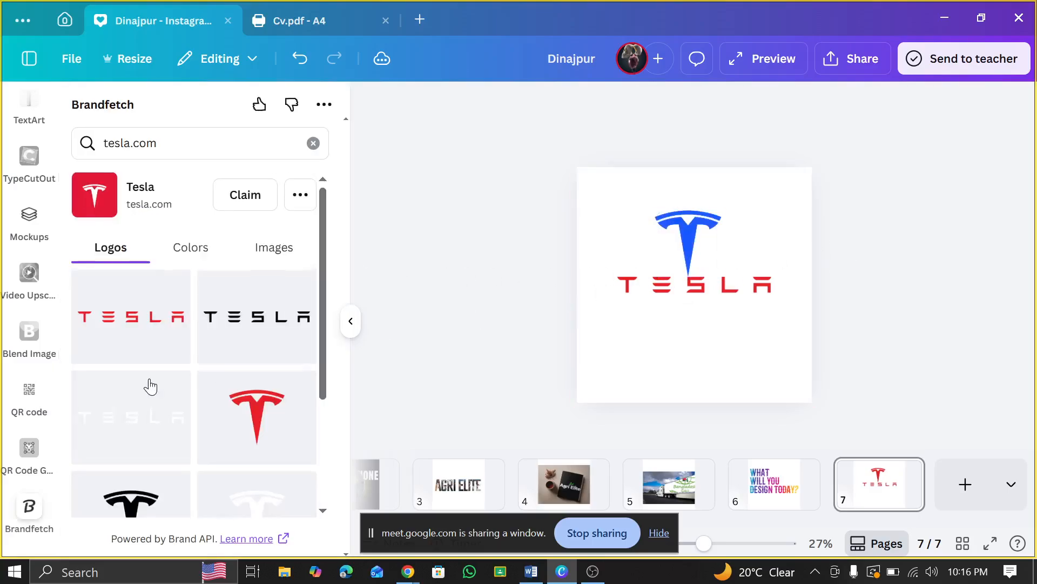
scroll(150, 381, down, 3)
scroll(185, 324, up, 3)
- Search Brandfetch for facebook and place its logo below the TESLA wordmark
triple_click(130, 144)
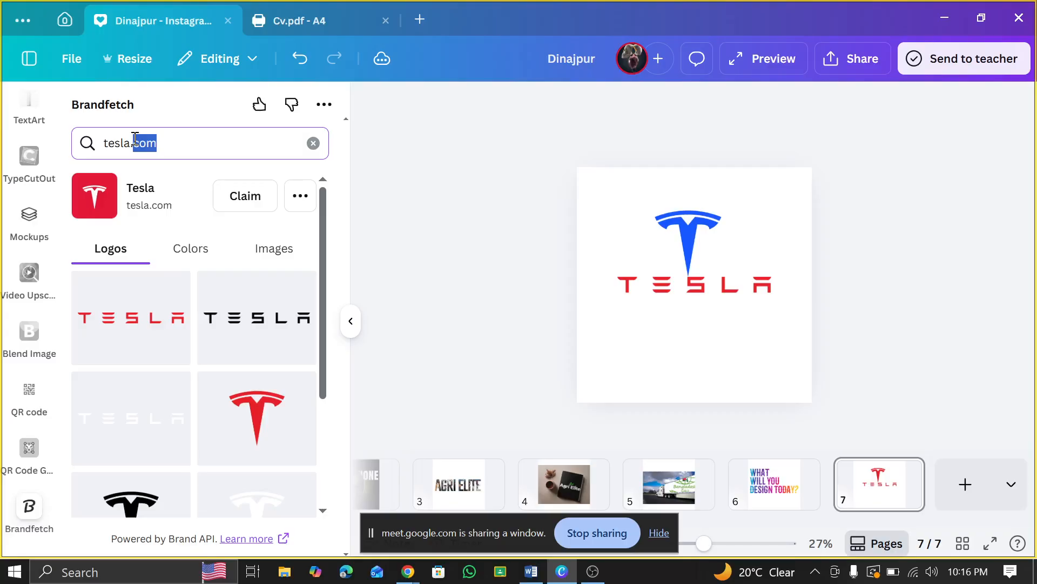
text(faceb)
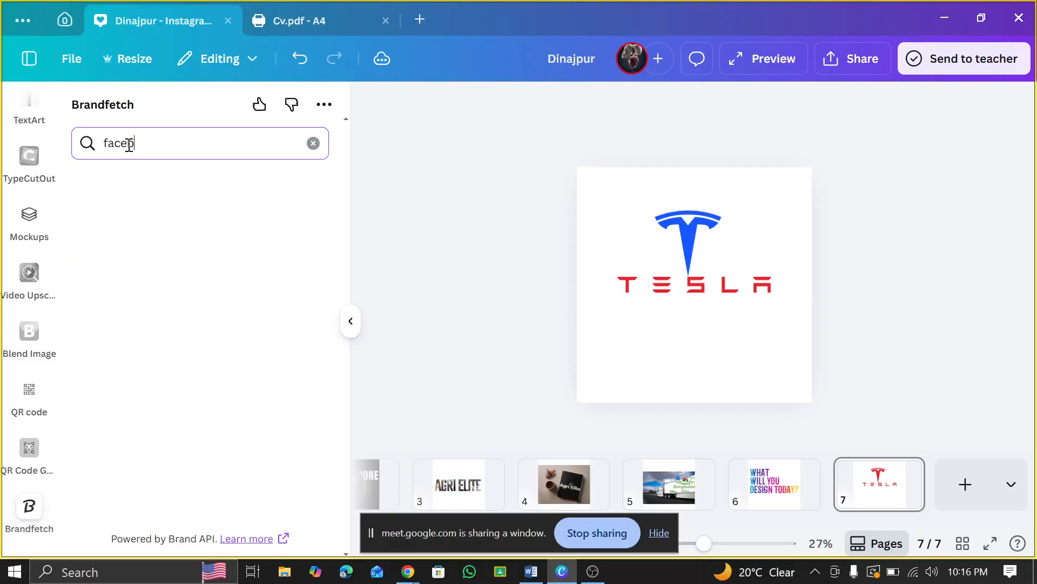
text(ook)
key(Return)
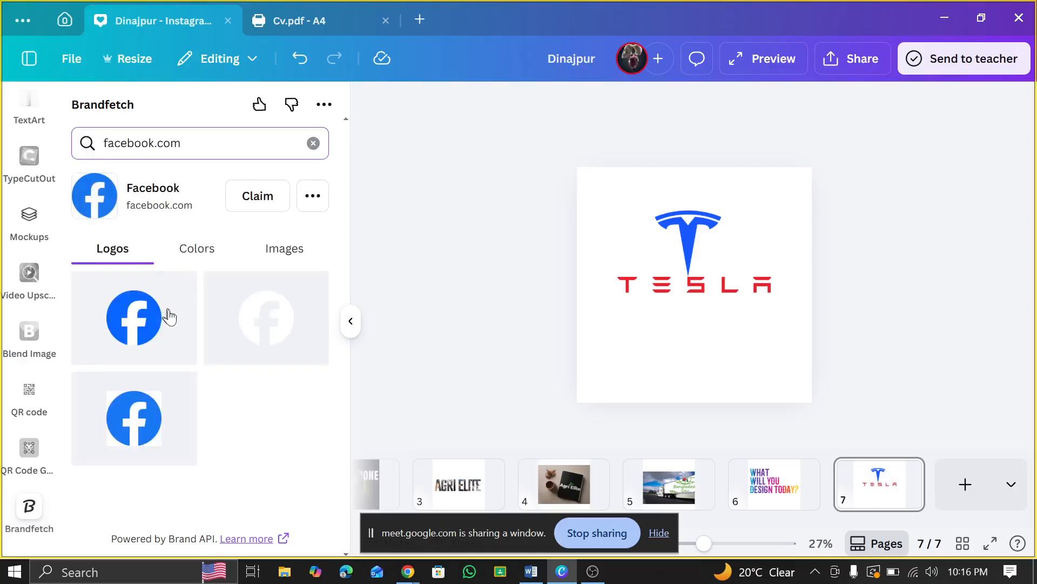
click(197, 246)
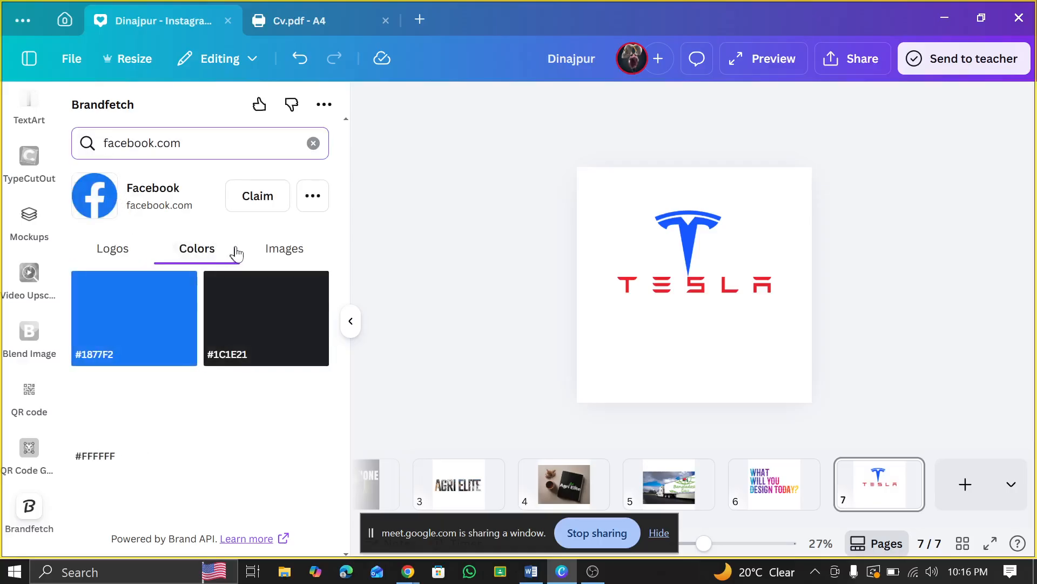
click(282, 256)
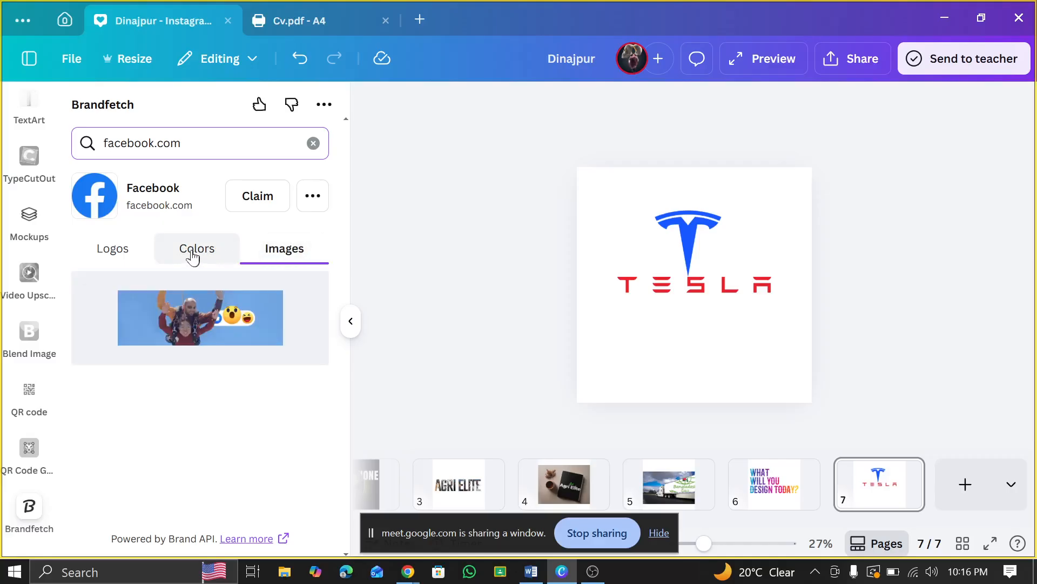
click(113, 250)
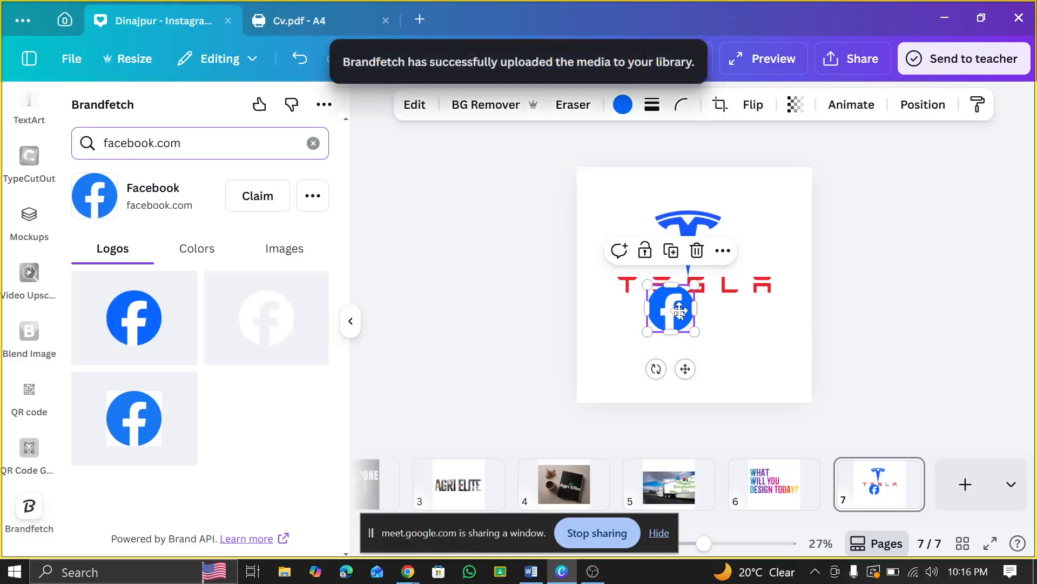
drag(700, 308, 697, 337)
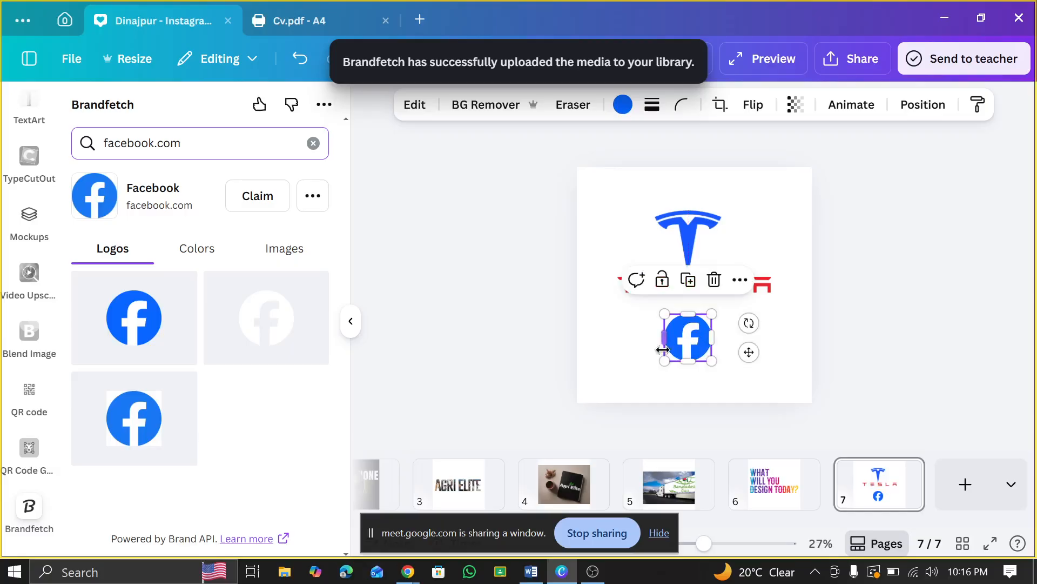
- Delete the Facebook logo, TESLA wordmark and T emblem, leaving page 7 blank
click(716, 280)
click(717, 282)
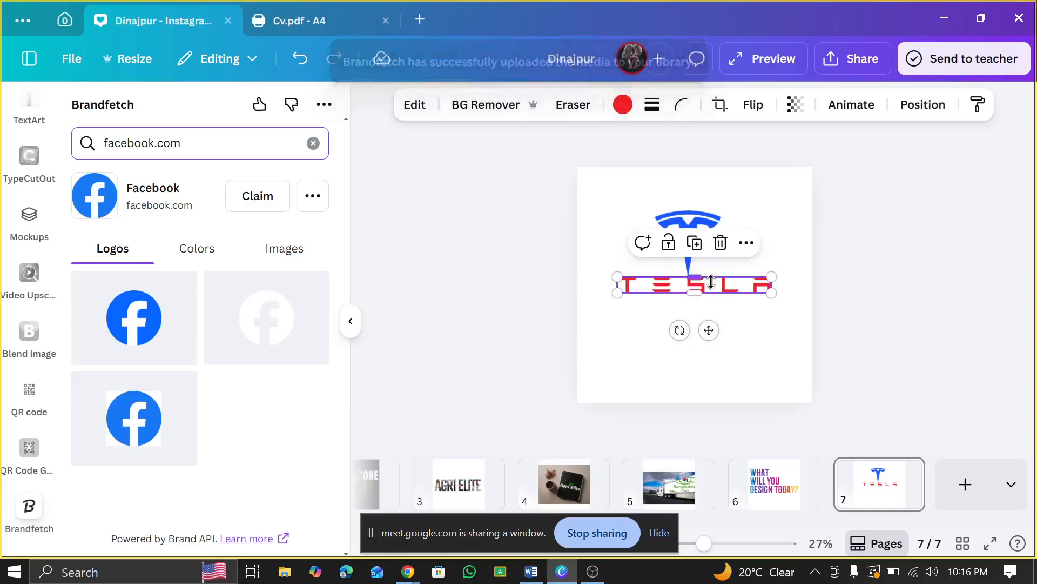
click(718, 251)
click(700, 243)
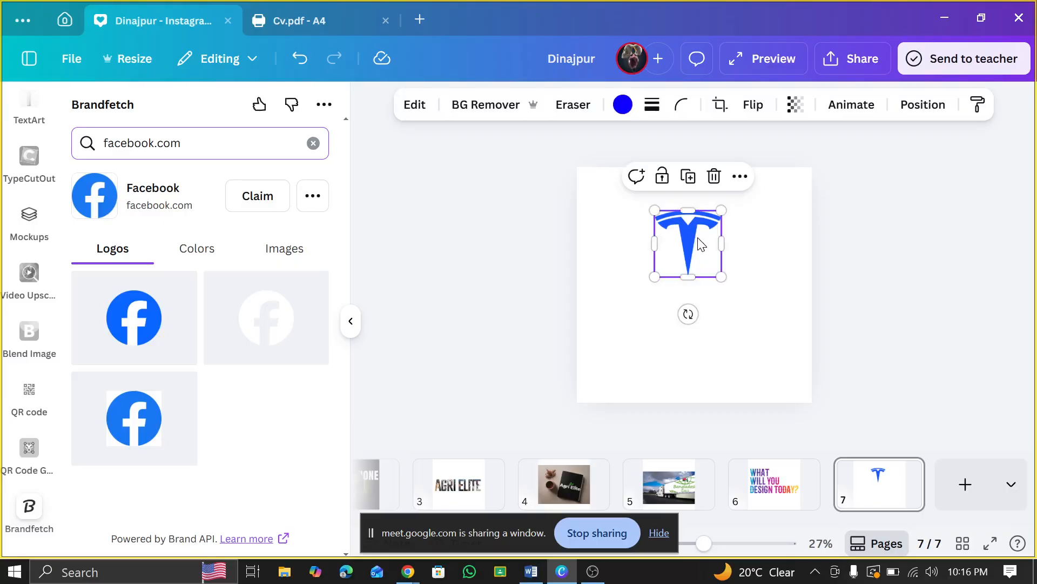
click(713, 178)
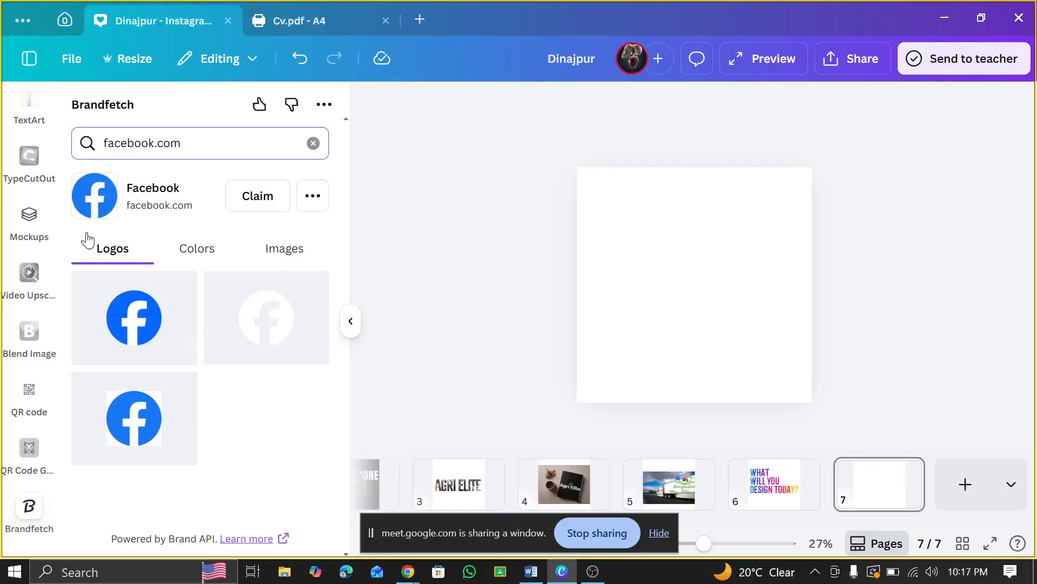
- Clear the leftover facebook Elements search and move to page 2's headphone design
scroll(32, 251, up, 10)
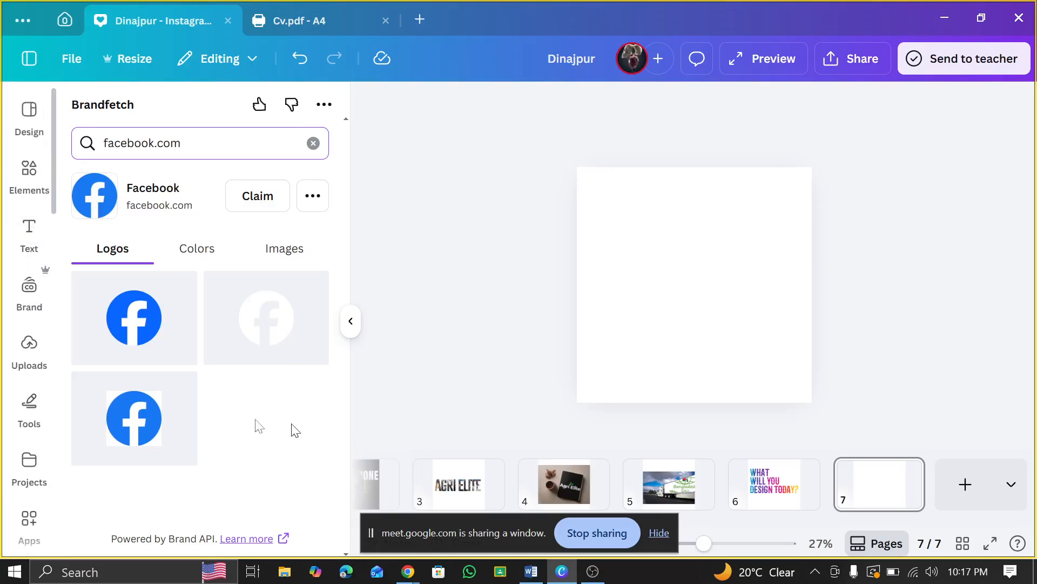
click(657, 310)
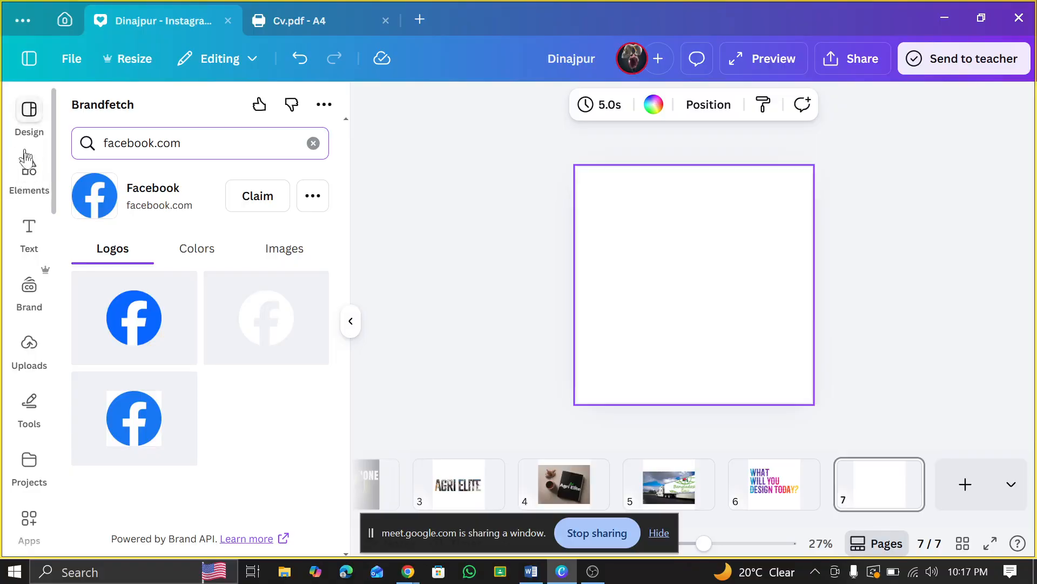
click(26, 173)
click(308, 115)
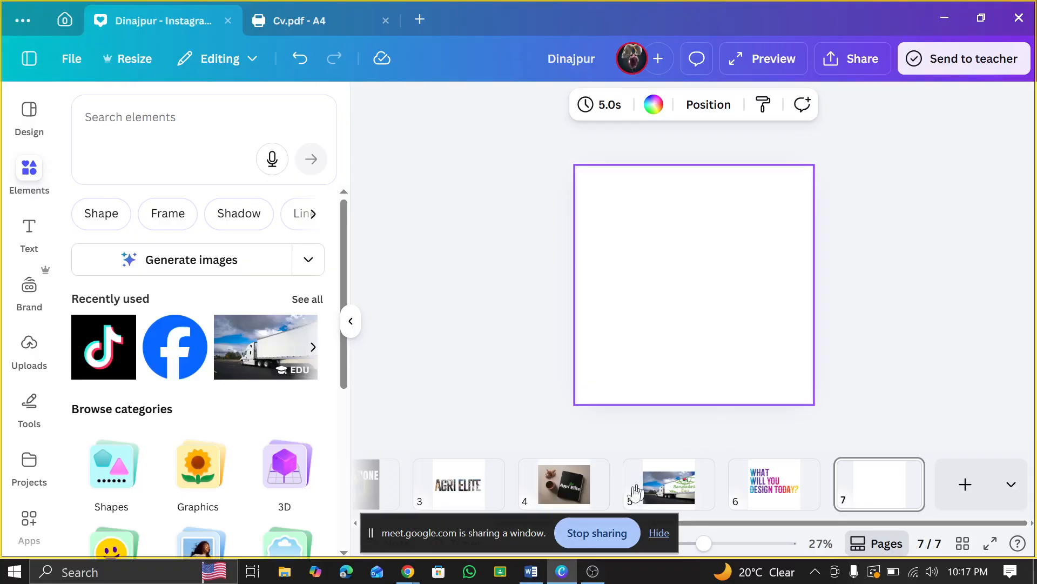
scroll(459, 489, left, 2)
click(430, 486)
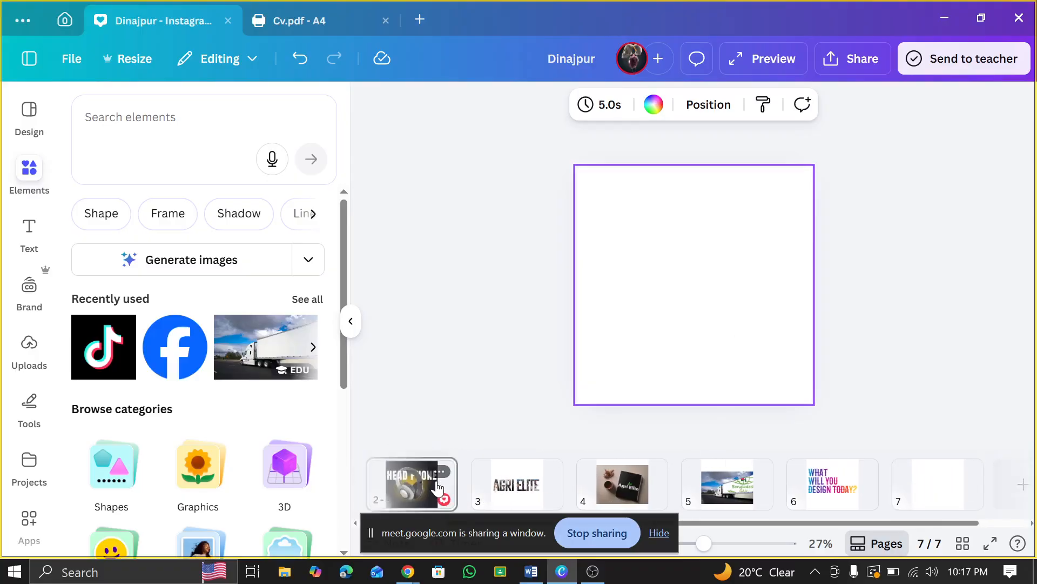
scroll(715, 309, up, 3)
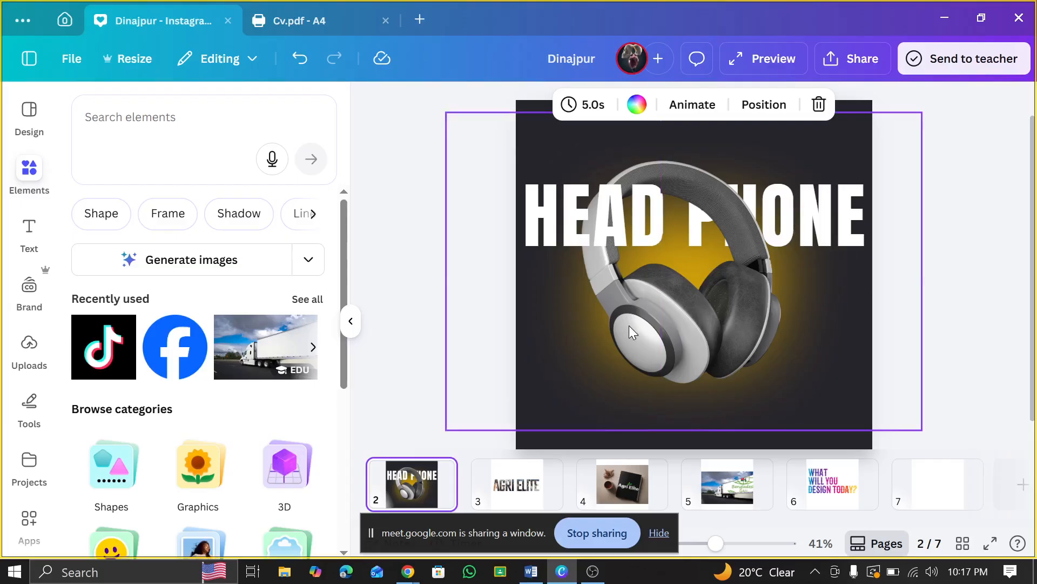
click(676, 297)
click(714, 323)
- Delete the cropped headphone copy, select the background image, and search Apps for 'image blender'
click(816, 147)
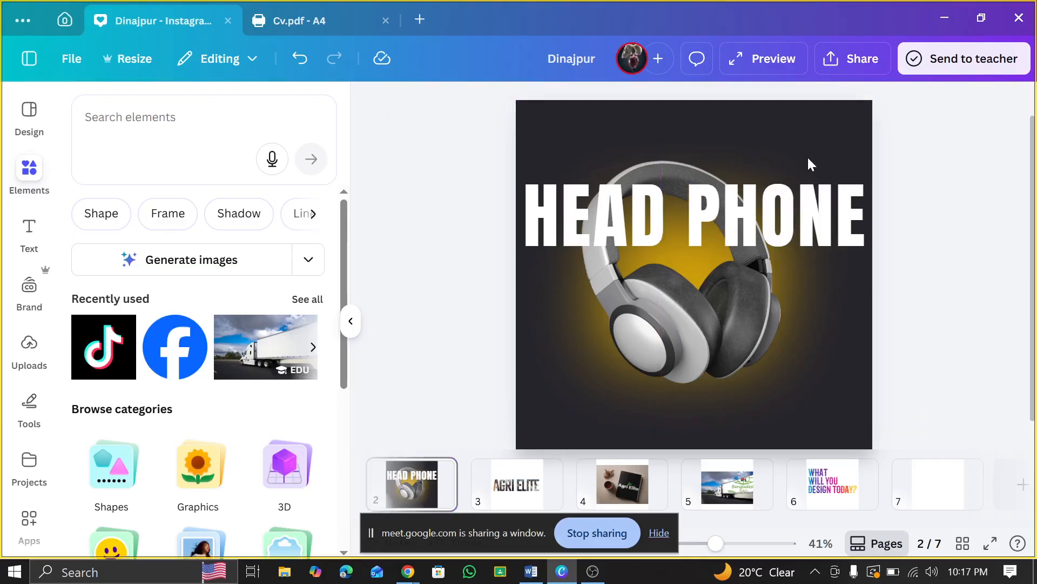
click(709, 313)
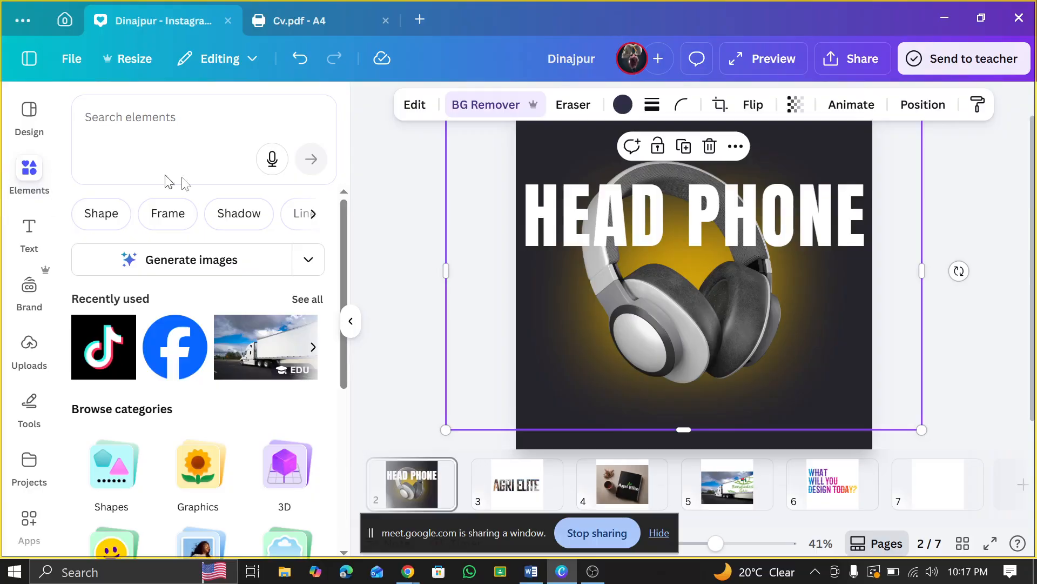
click(21, 536)
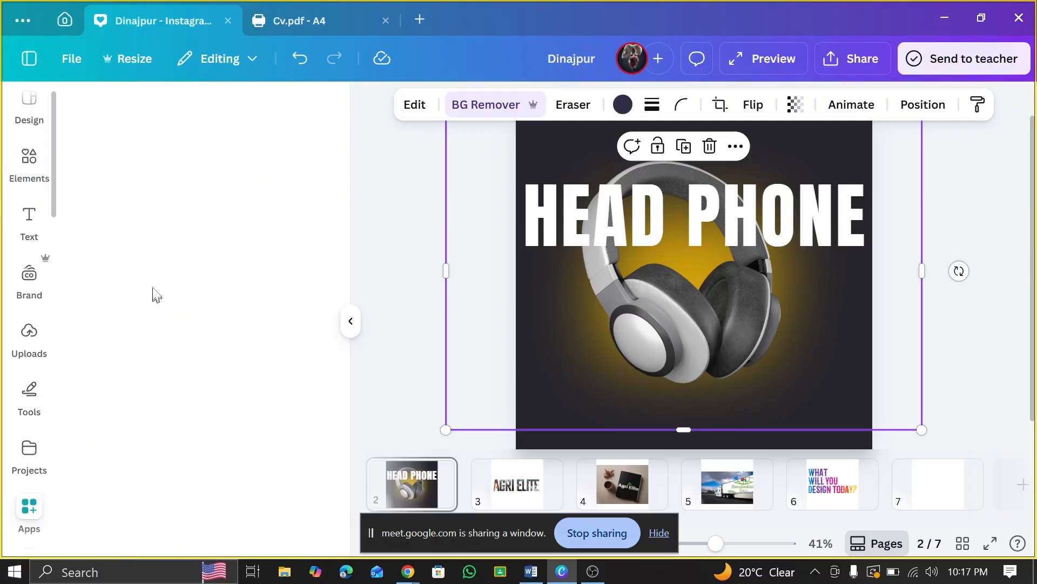
click(309, 117)
click(212, 114)
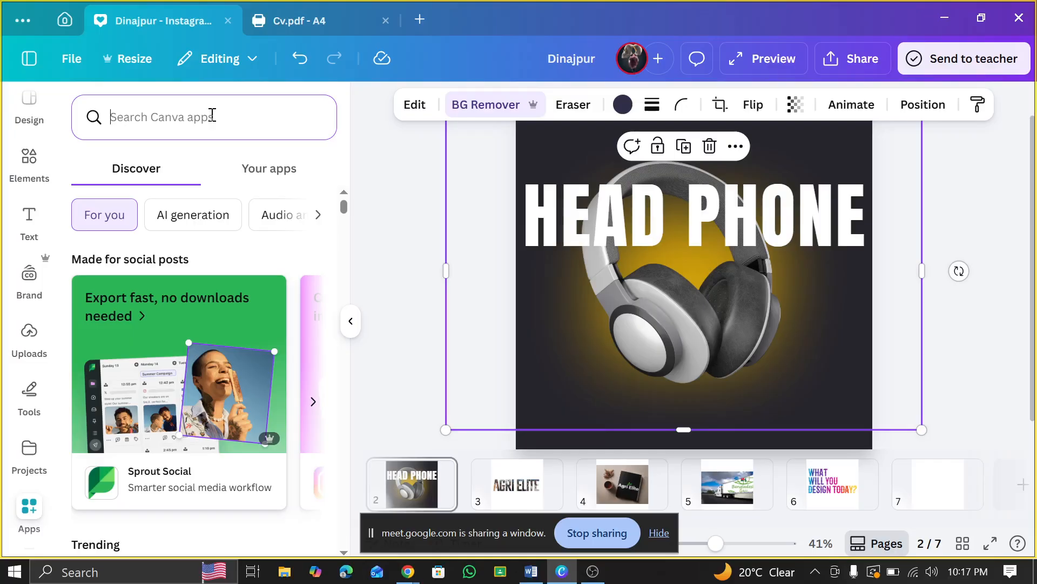
text(image )
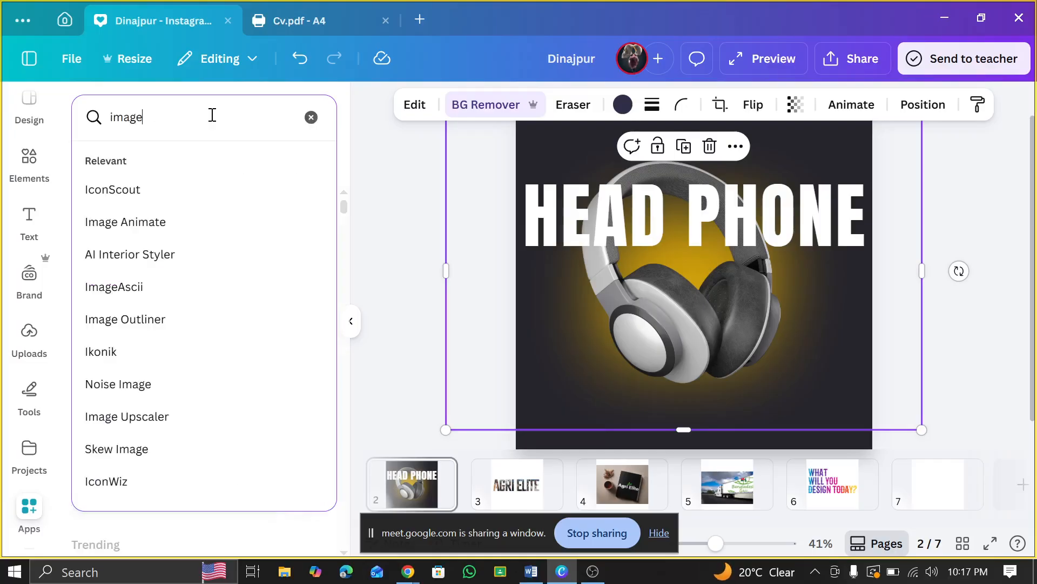
text(bl)
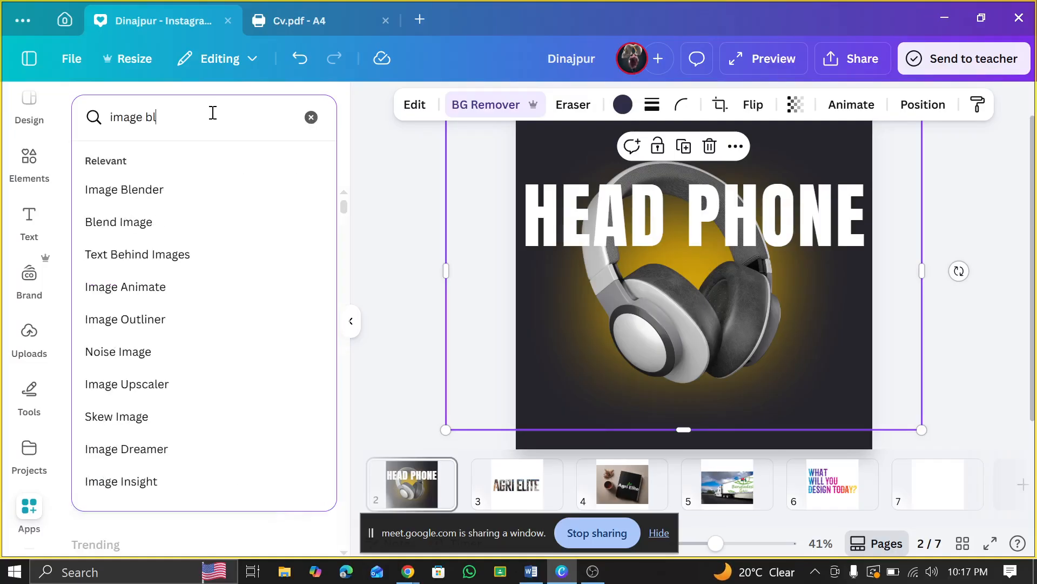
text(ender)
key(Return)
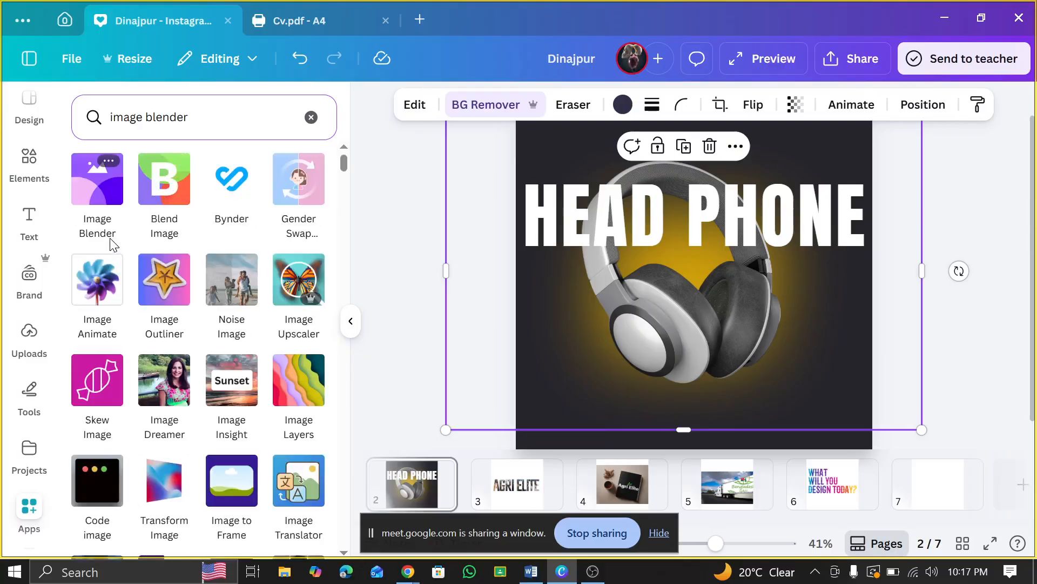
- Open Image Blender and try a Linear fade by dragging the blend handle
click(98, 202)
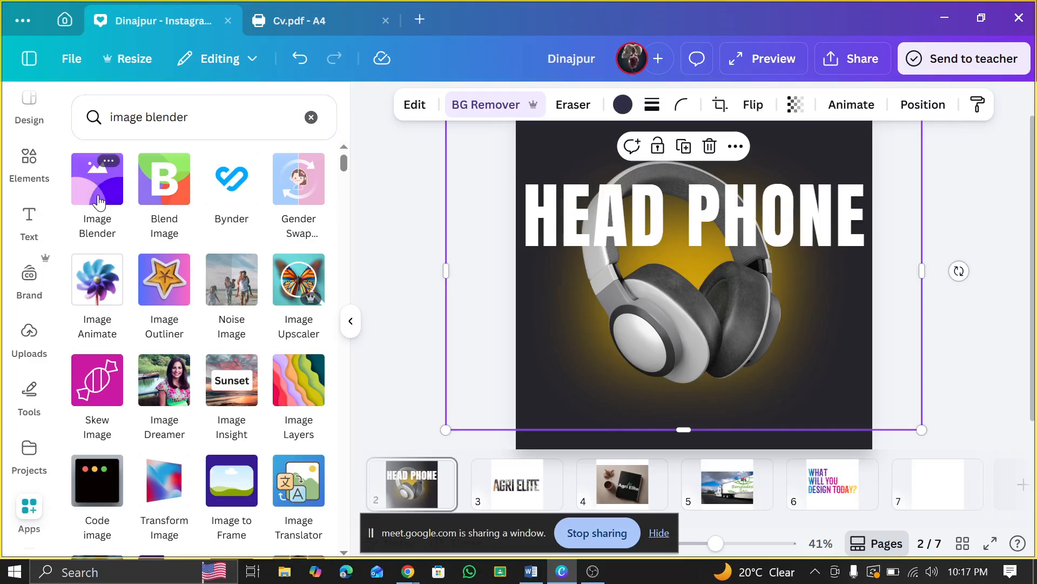
click(203, 473)
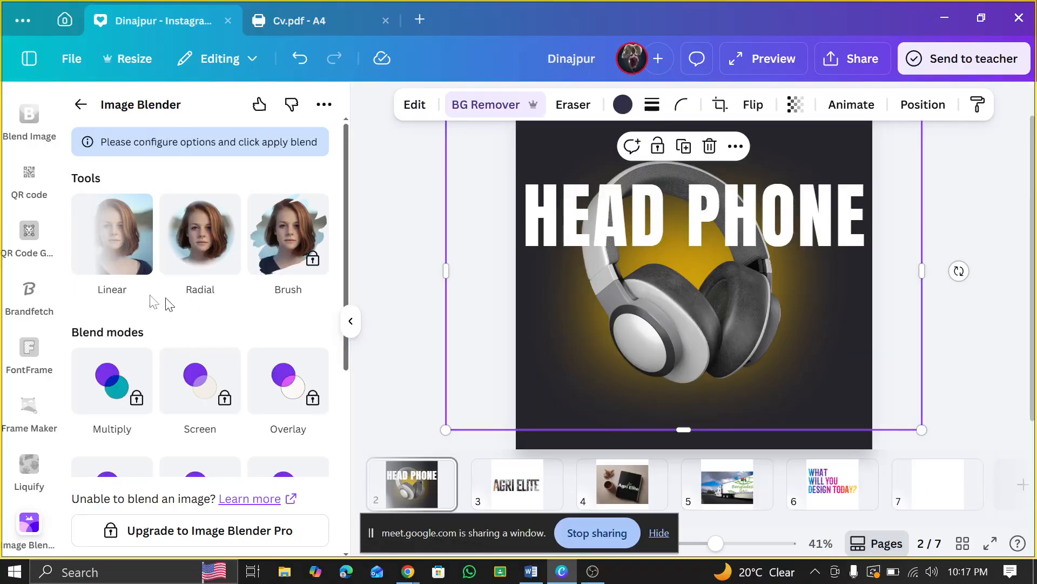
click(112, 261)
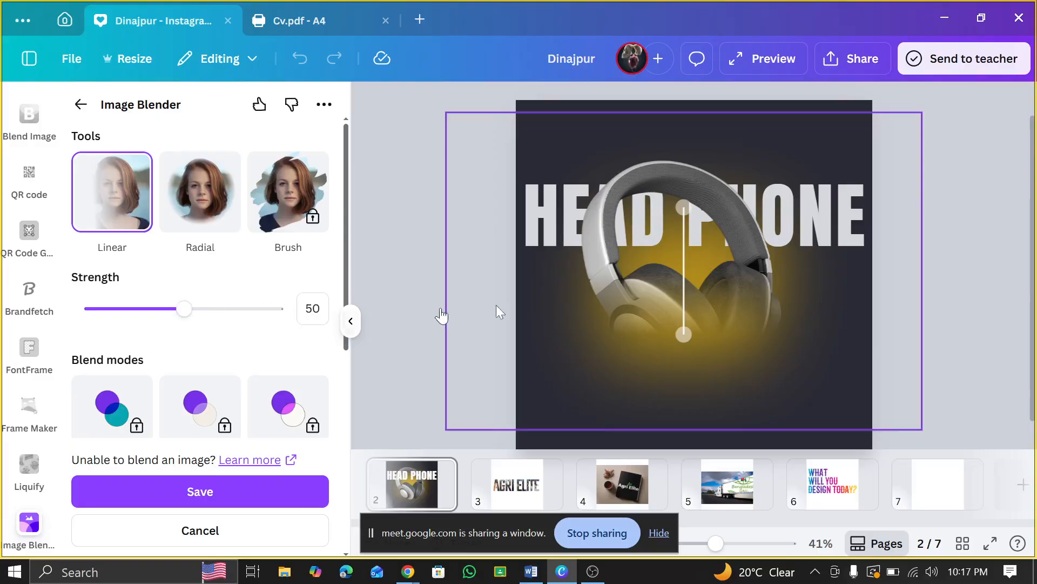
scroll(632, 294, down, 1)
drag(684, 313, 682, 396)
- On page 7, close Image Blender and set the page background to dark blue
click(942, 479)
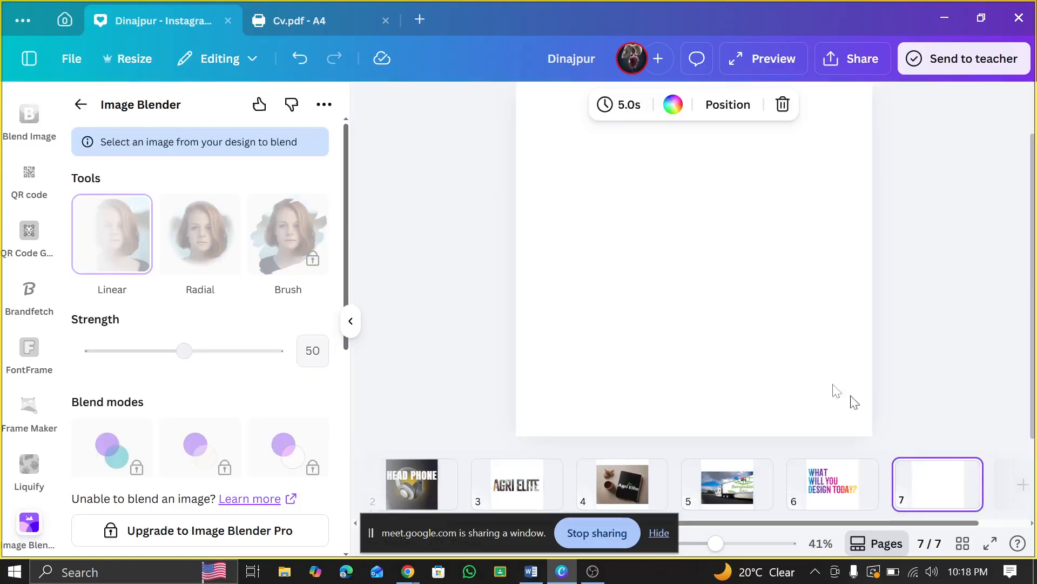
click(625, 278)
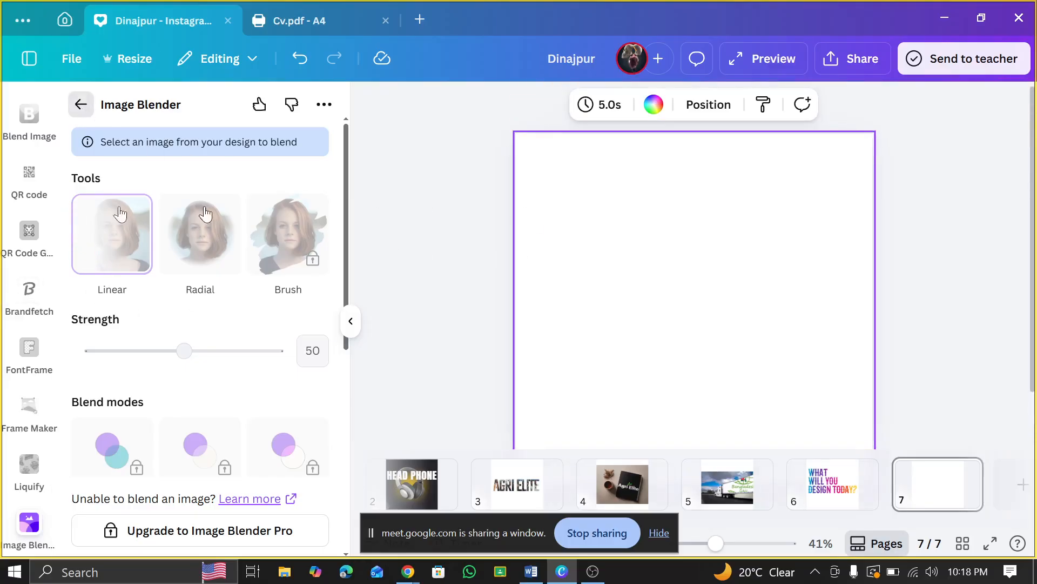
click(81, 104)
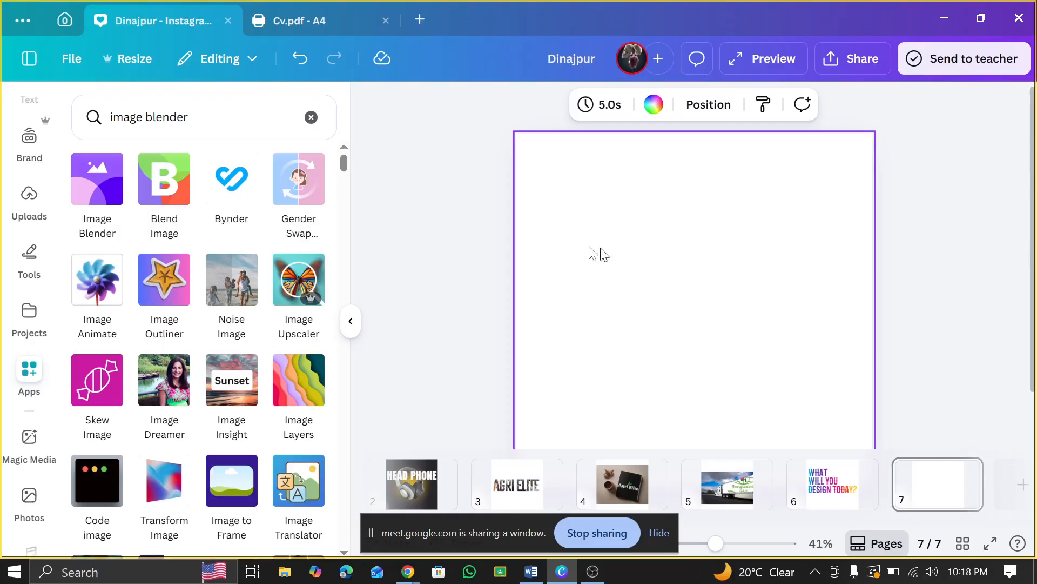
click(651, 108)
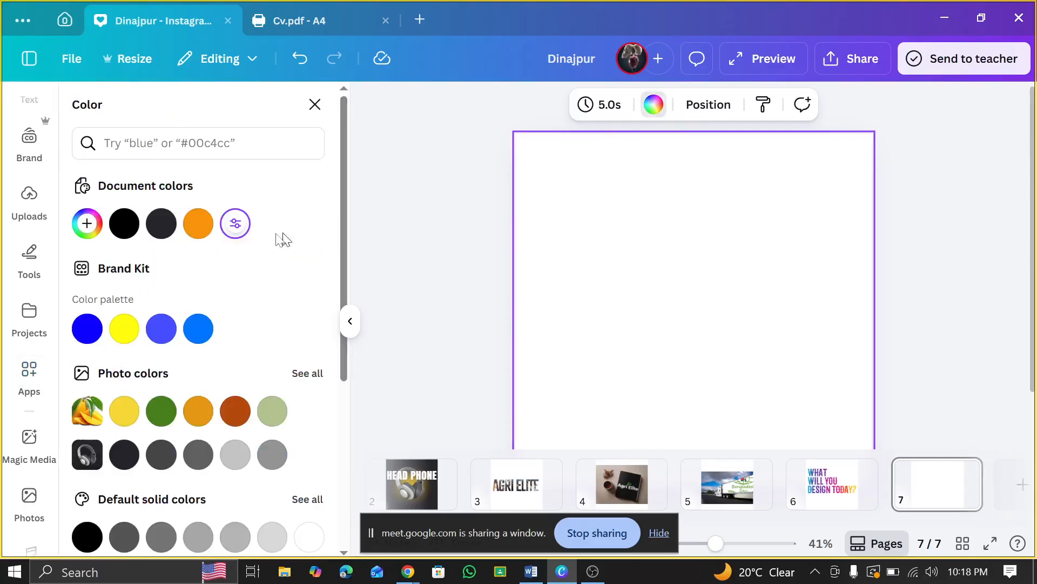
scroll(157, 259, down, 1)
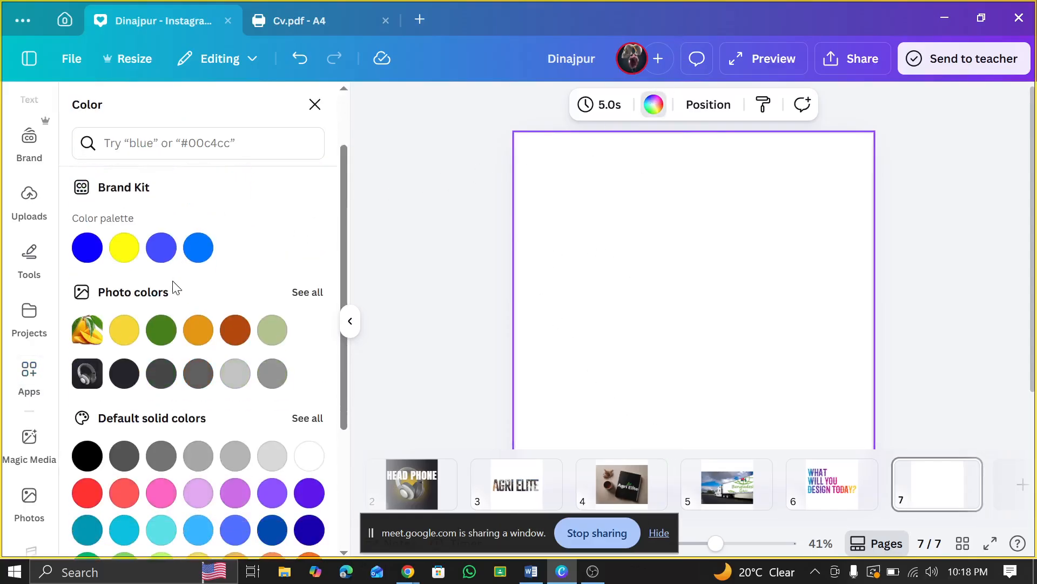
scroll(157, 278, up, 1)
scroll(270, 333, down, 4)
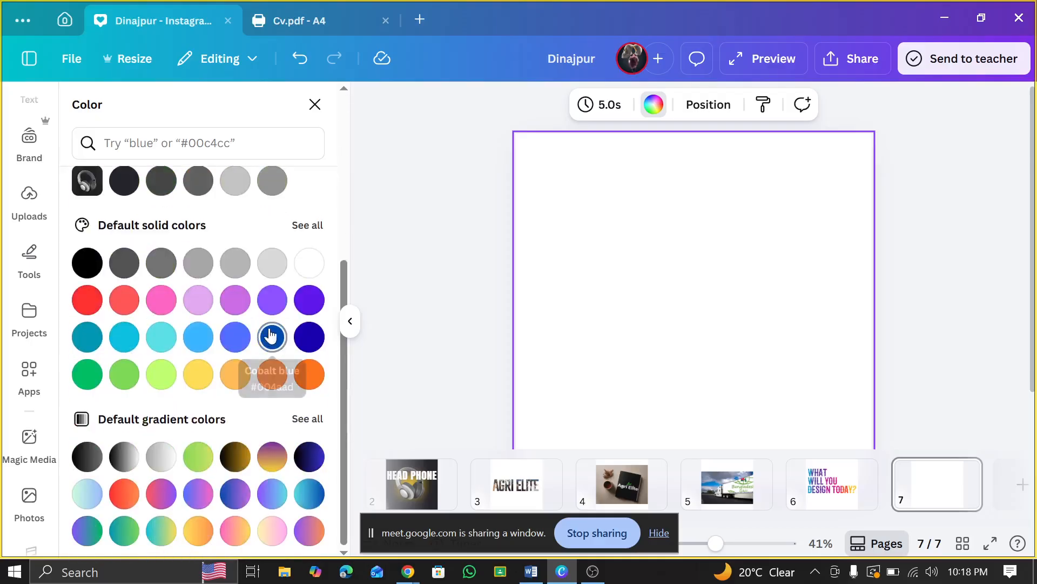
click(308, 338)
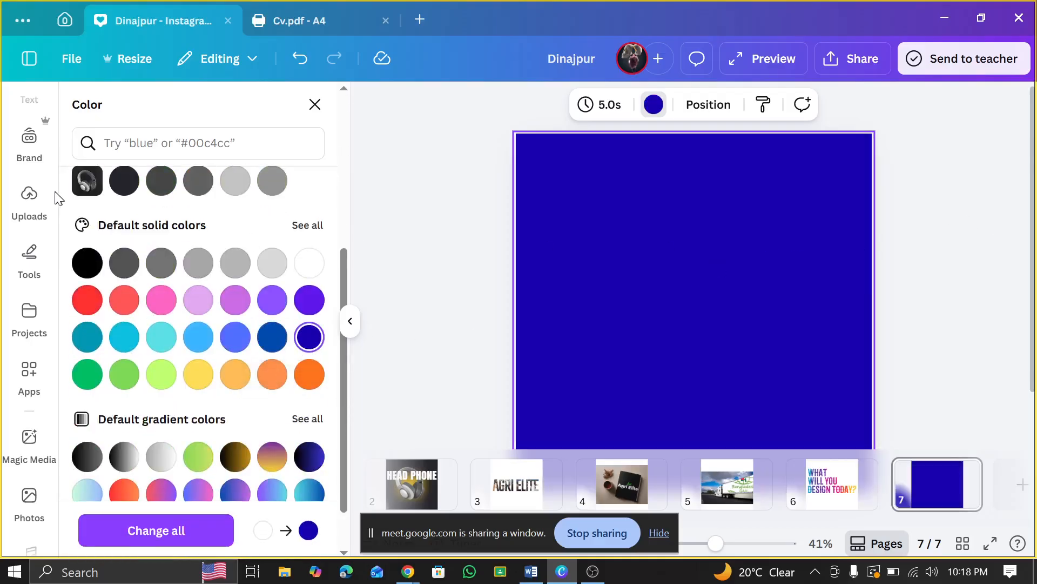
click(22, 183)
scroll(23, 181, up, 3)
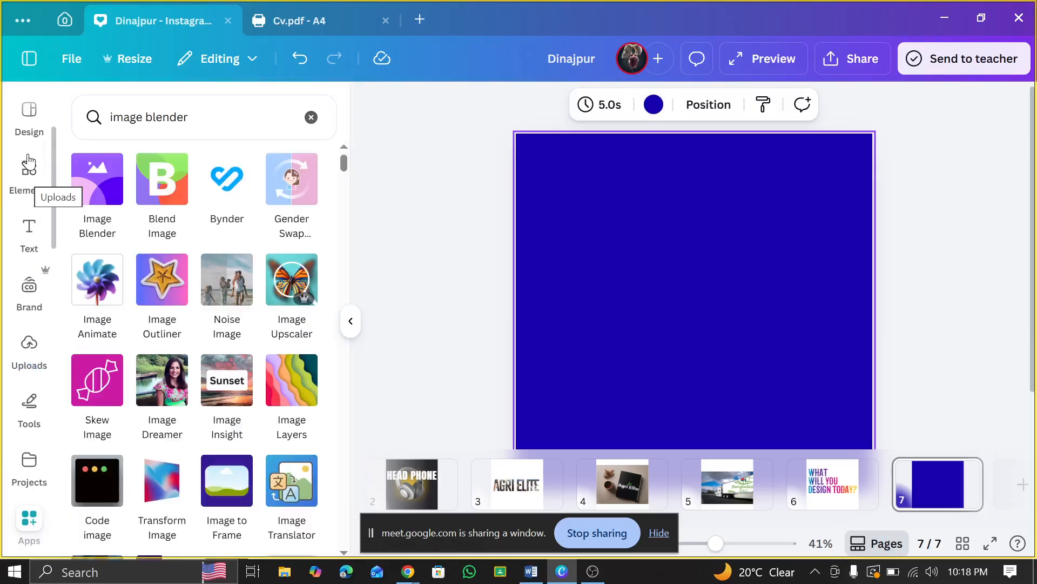
- Search the Elements library for 'Army'
click(30, 179)
click(167, 119)
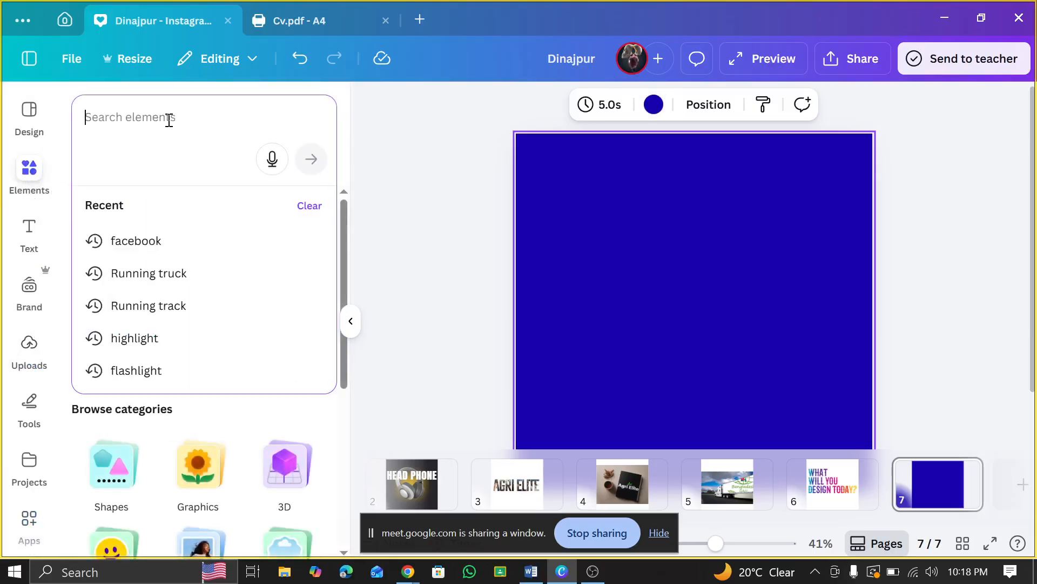
text(Army)
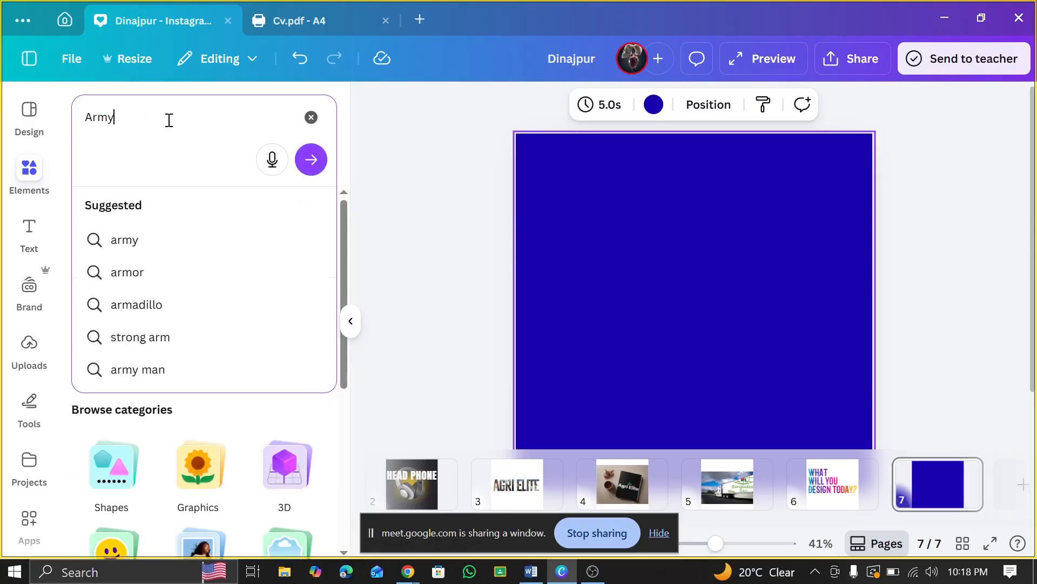
key(Return)
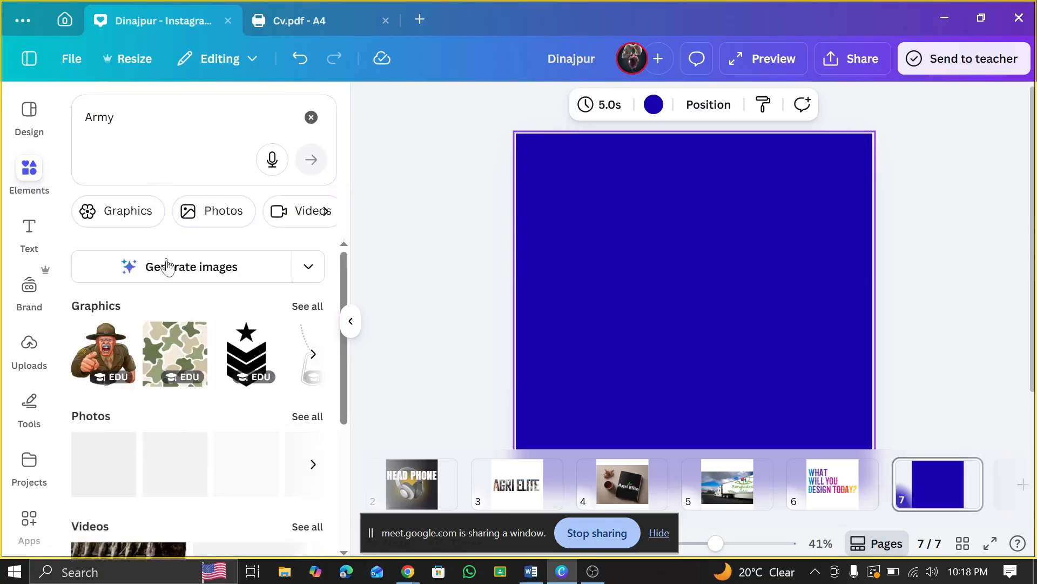
scroll(183, 299, down, 2)
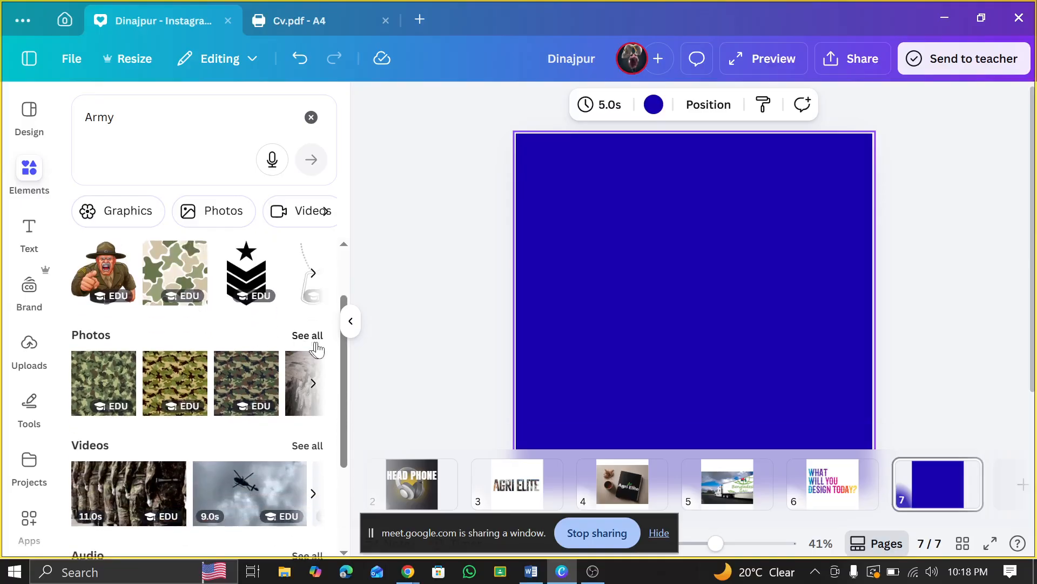
- Refine the search to 'Army man' and browse all photo results
click(177, 121)
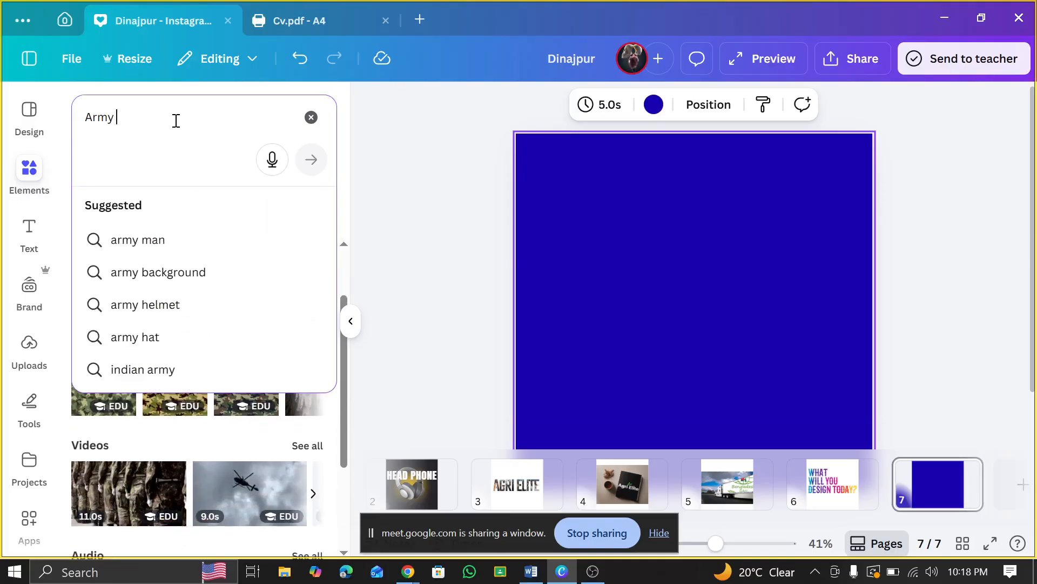
text(man)
key(Return)
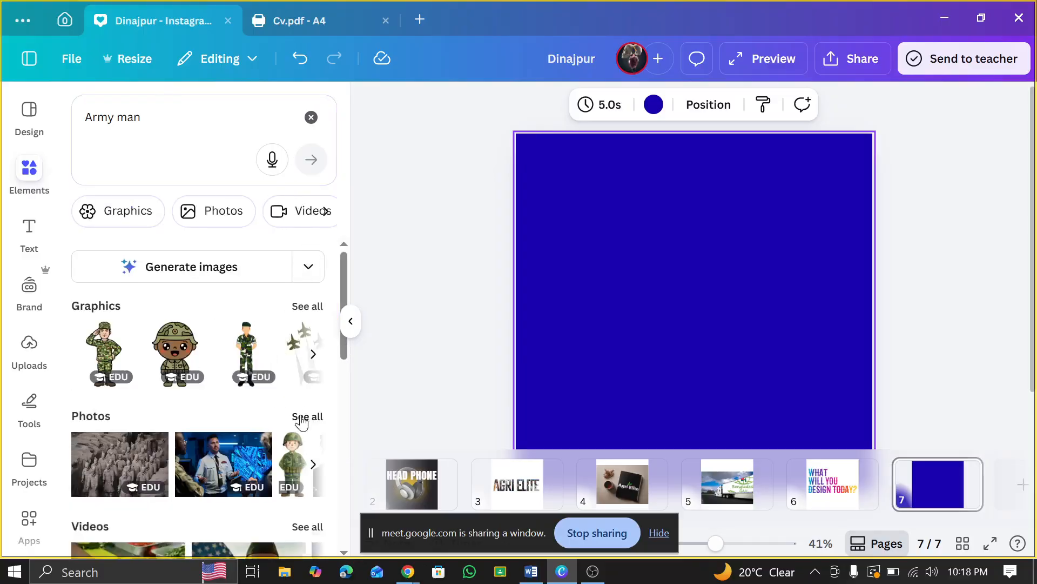
click(303, 417)
scroll(282, 406, down, 4)
scroll(282, 411, up, 2)
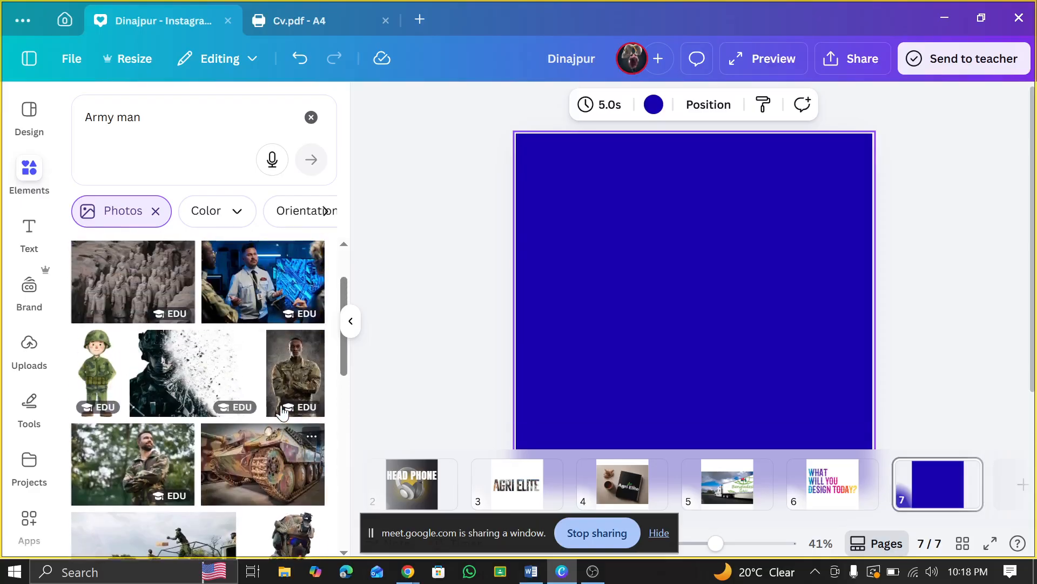
scroll(282, 411, down, 2)
scroll(331, 419, down, 2)
scroll(323, 433, up, 3)
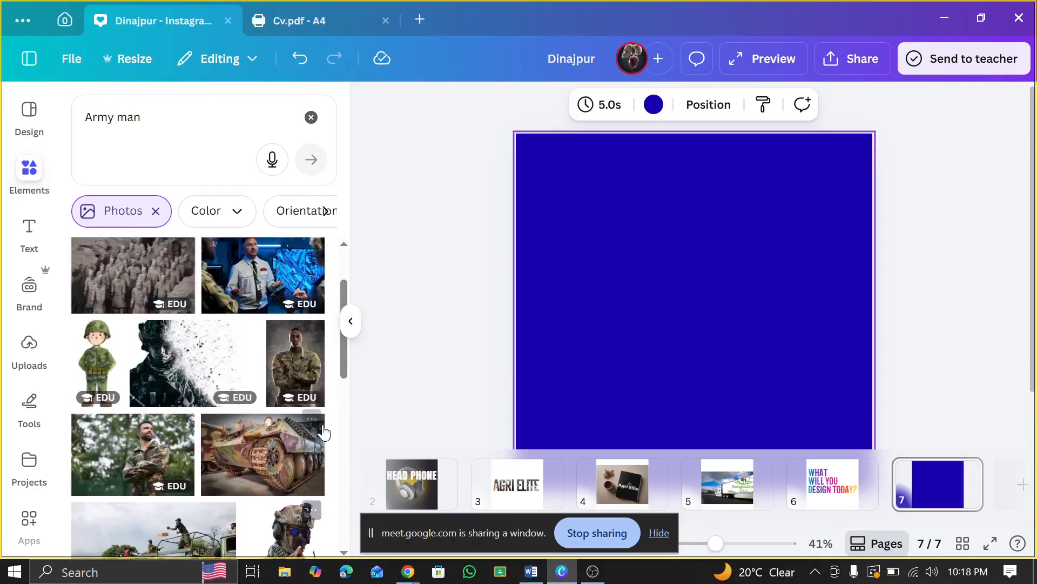
scroll(323, 432, down, 10)
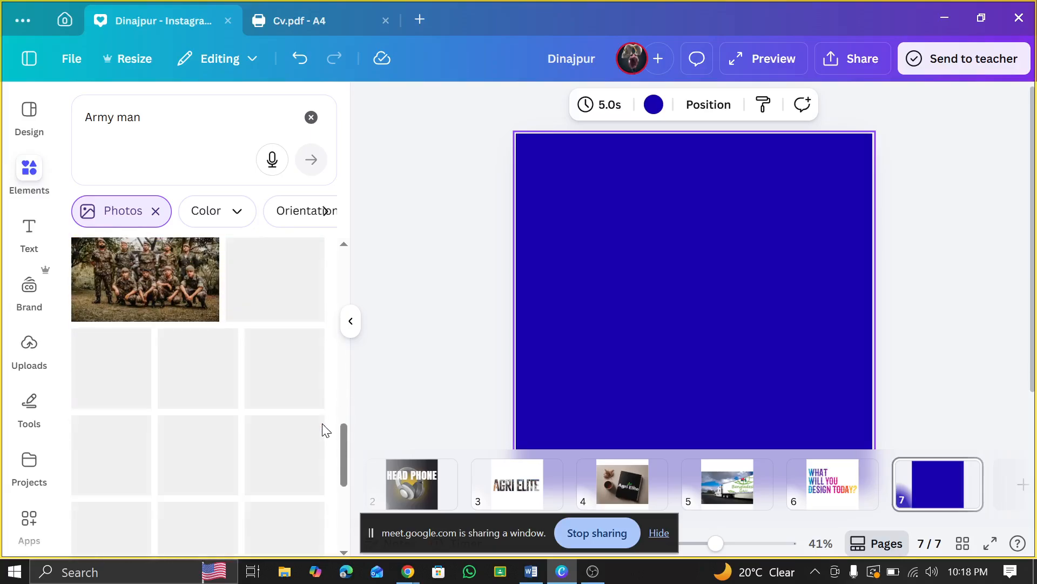
scroll(259, 400, down, 3)
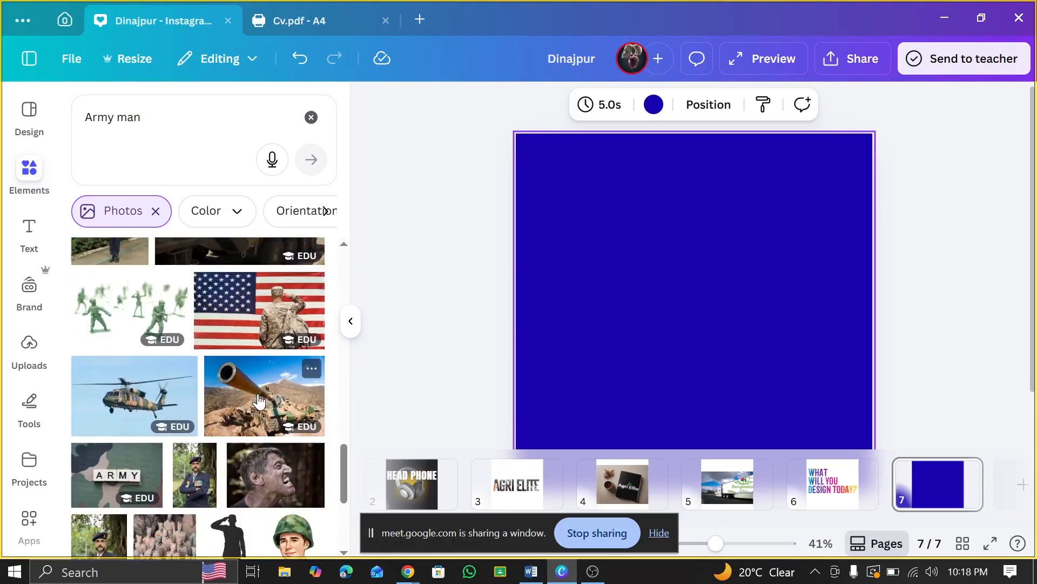
scroll(259, 400, down, 3)
scroll(262, 400, down, 3)
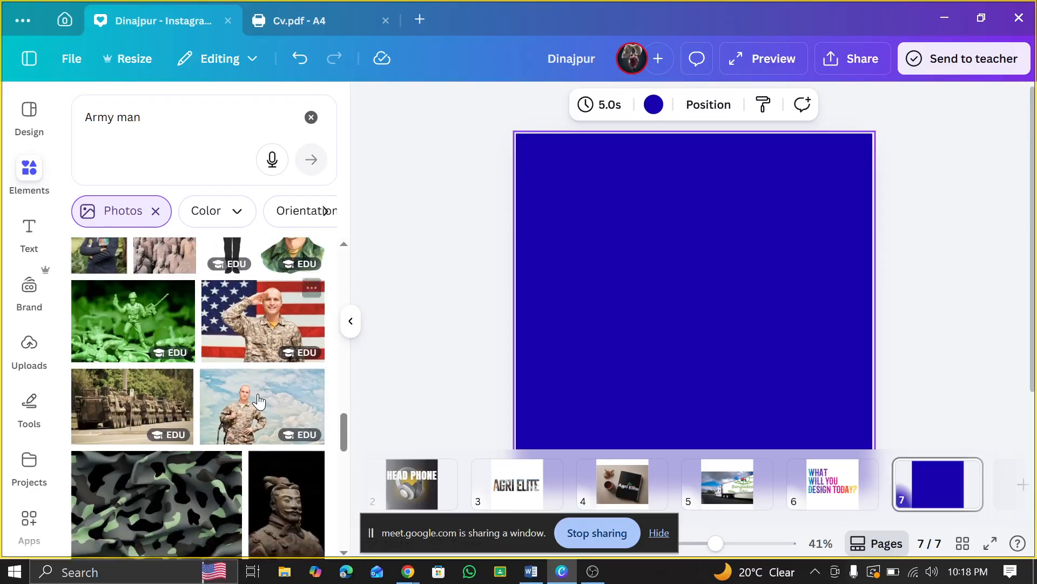
- Add the saluting soldier photo, remove its background, and resize it
click(287, 343)
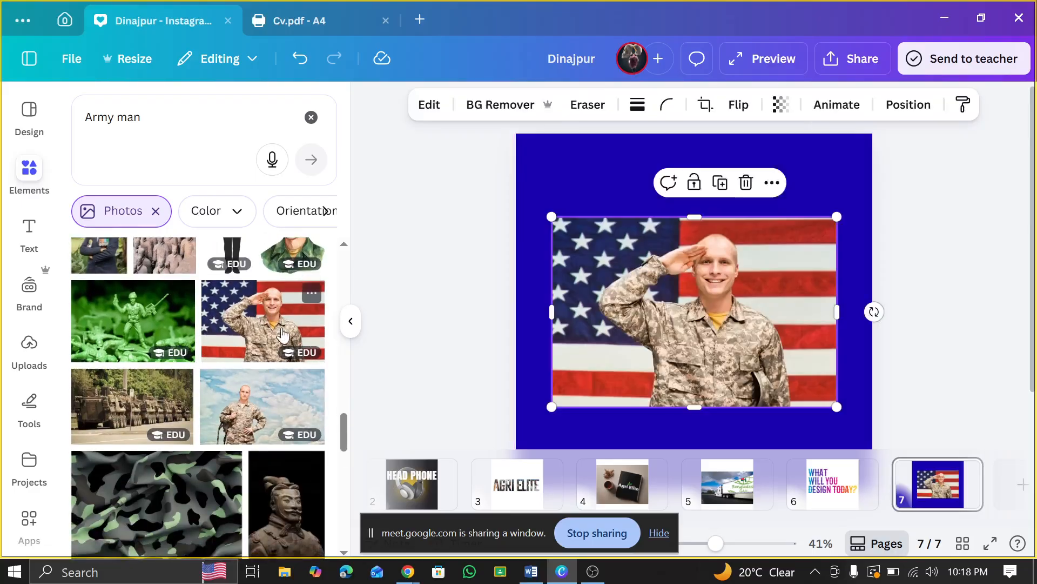
click(484, 107)
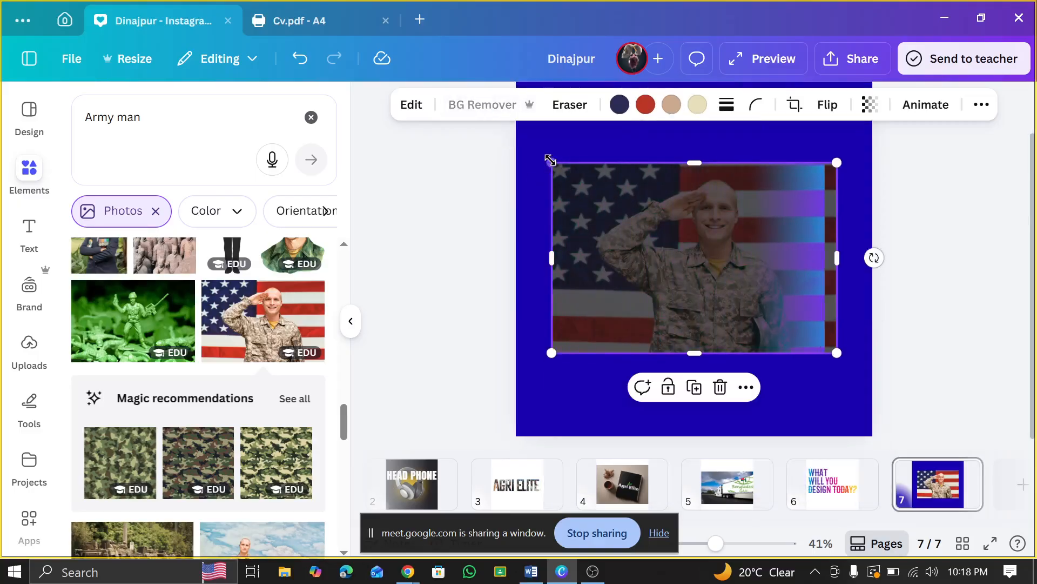
drag(551, 162, 516, 139)
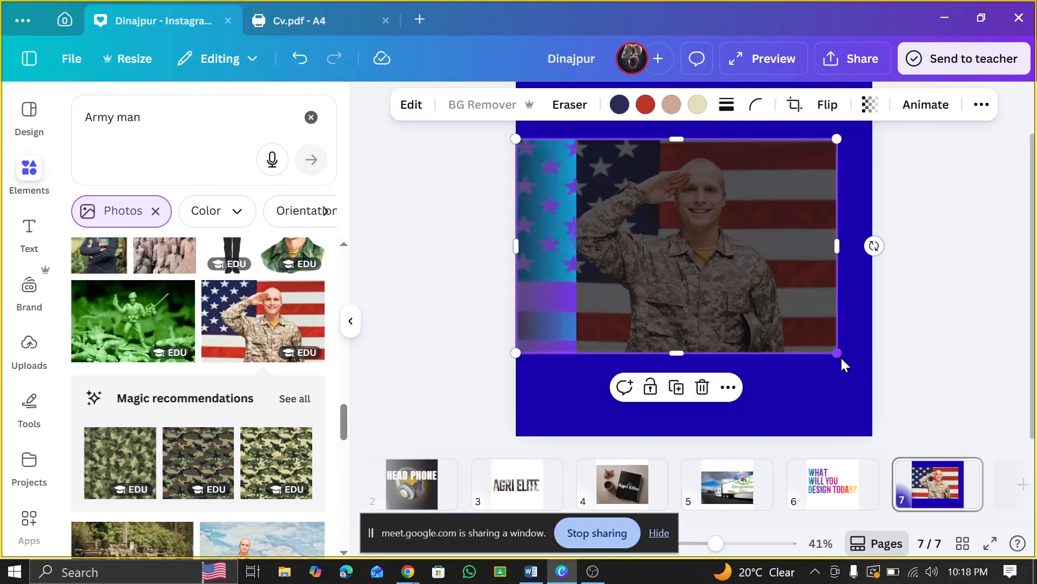
drag(836, 353, 818, 342)
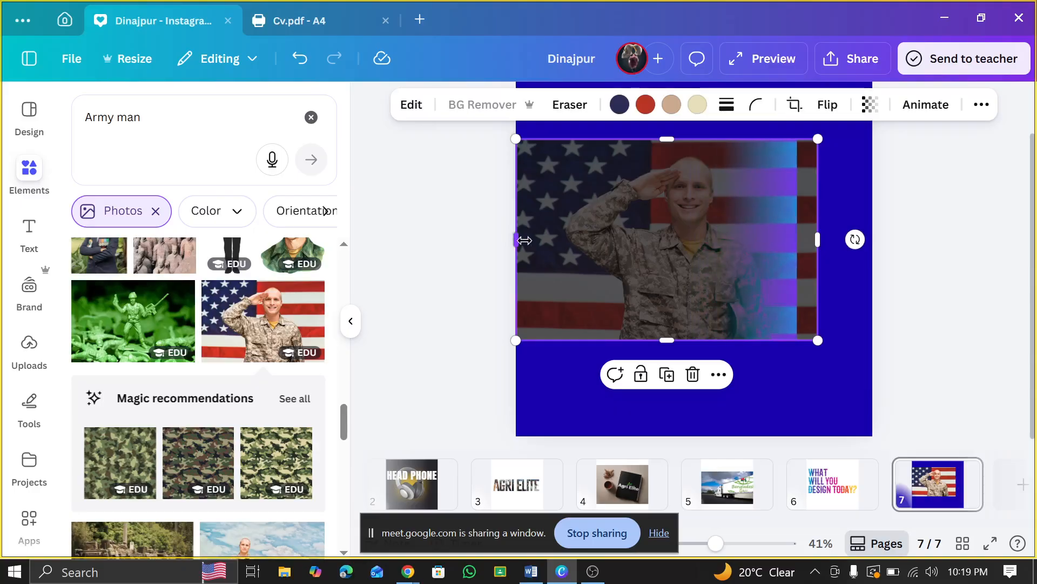
drag(517, 241, 557, 253)
drag(817, 240, 789, 241)
- After checking the video call, enlarge the cut-out soldier slightly and nudge it up-left
mouse_move(408, 571)
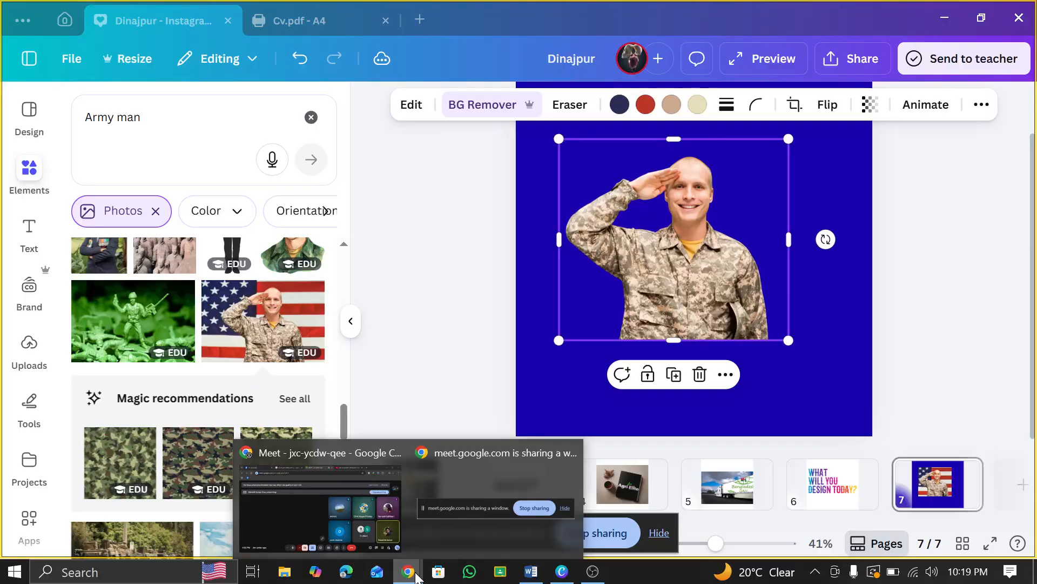
click(357, 529)
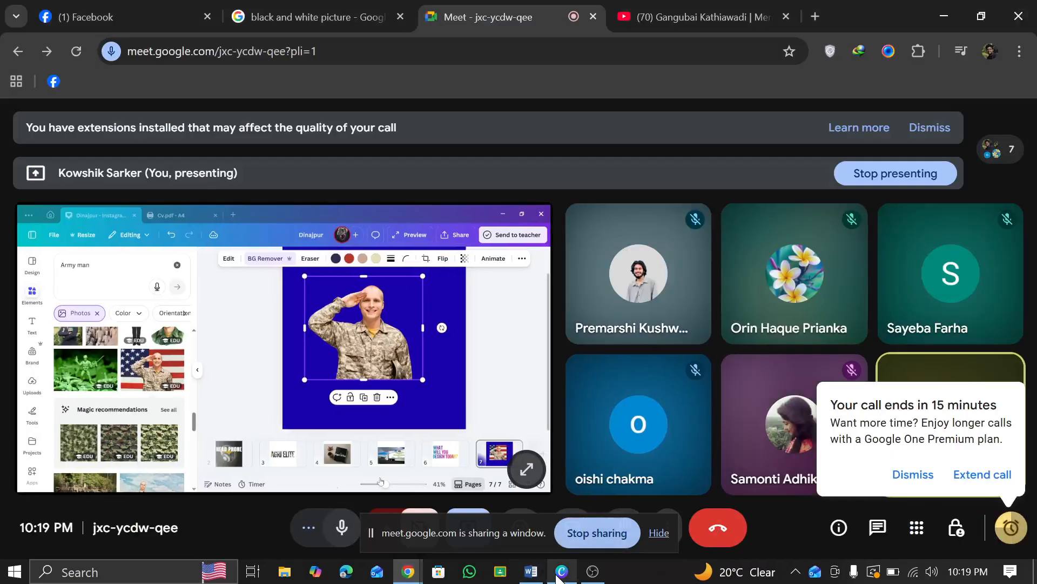
click(562, 574)
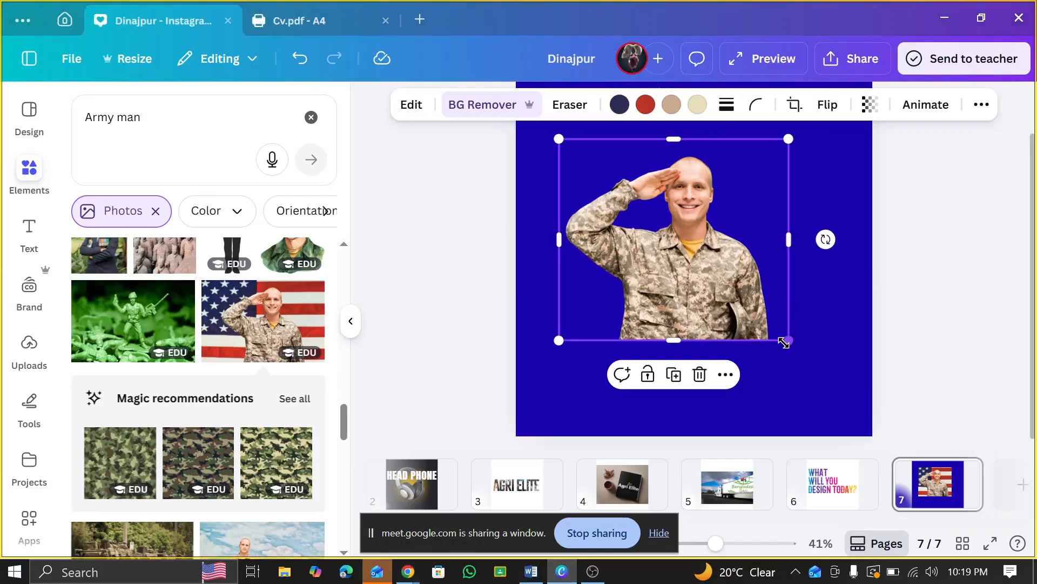
drag(807, 372, 820, 368)
drag(764, 319, 757, 304)
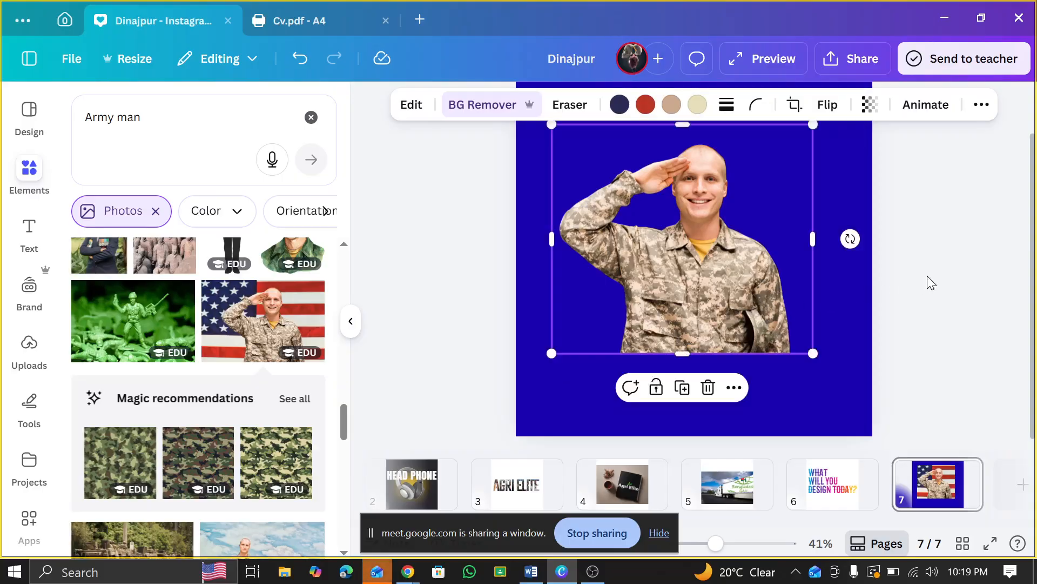
- Search Elements for 'gradient', clear the Photos filter, and drop a gradient graphic on the soldier
triple_click(123, 109)
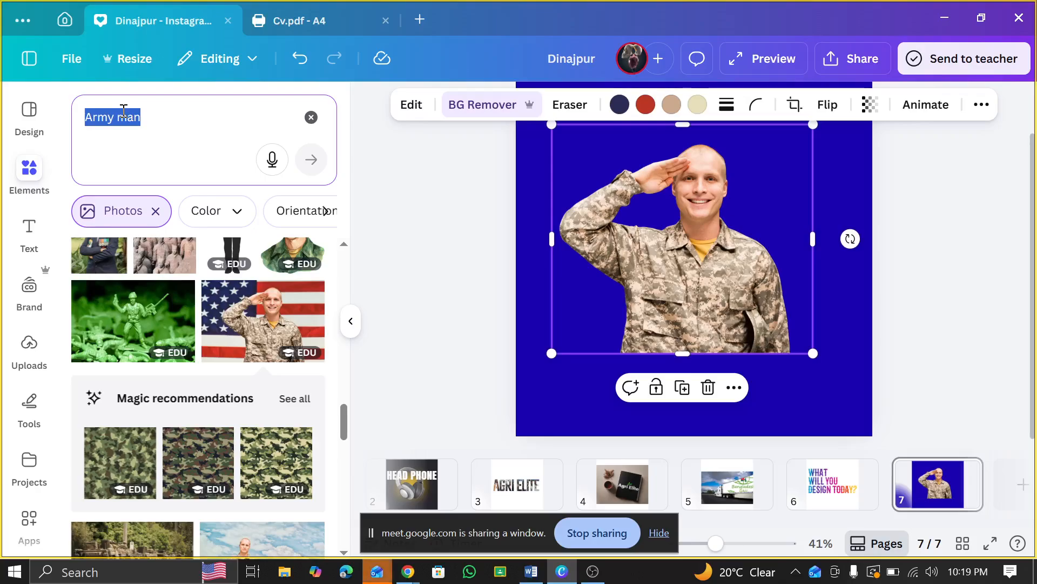
text(gradie)
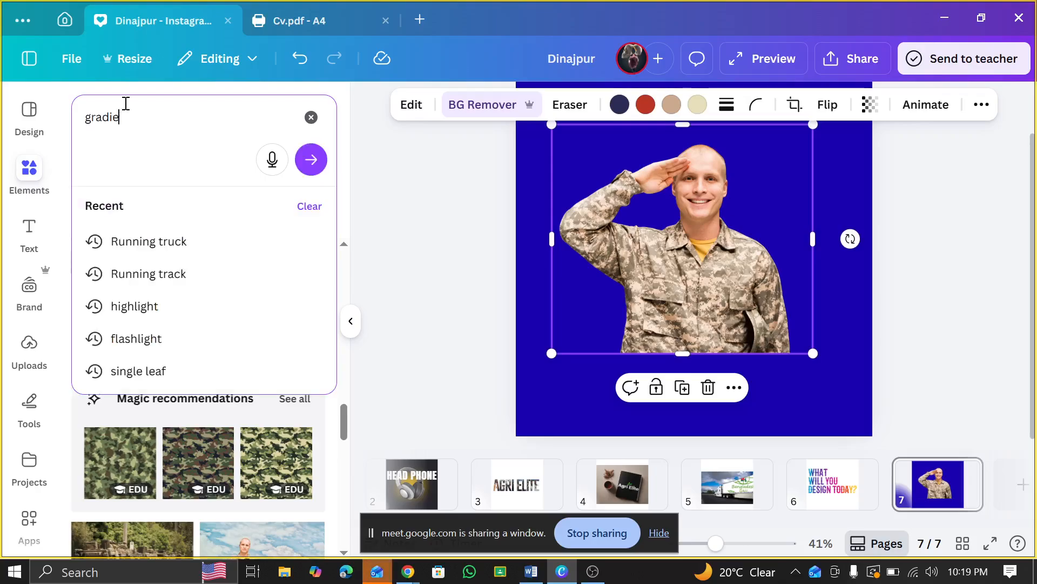
text(nt)
key(Return)
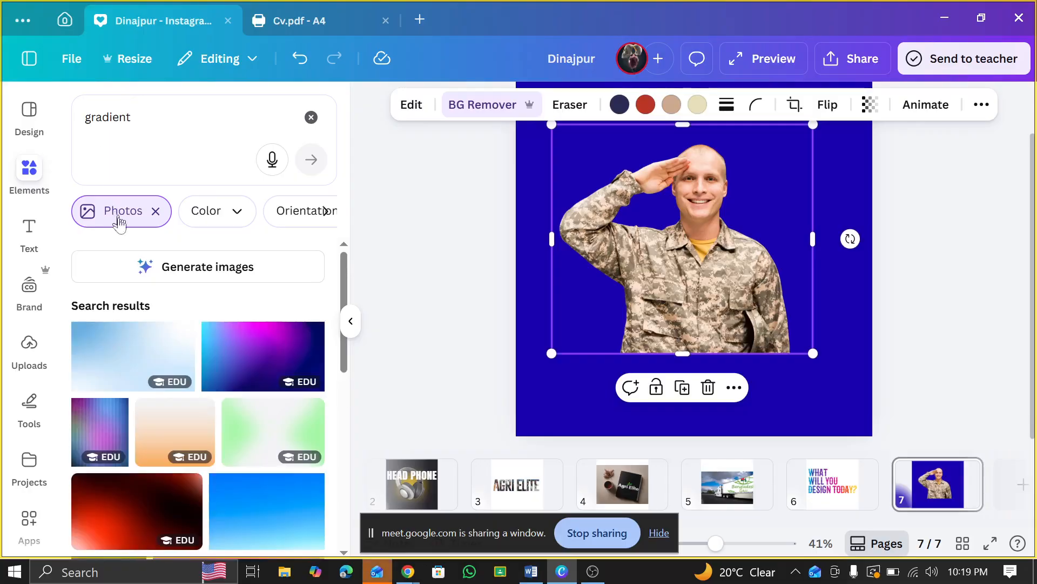
click(115, 211)
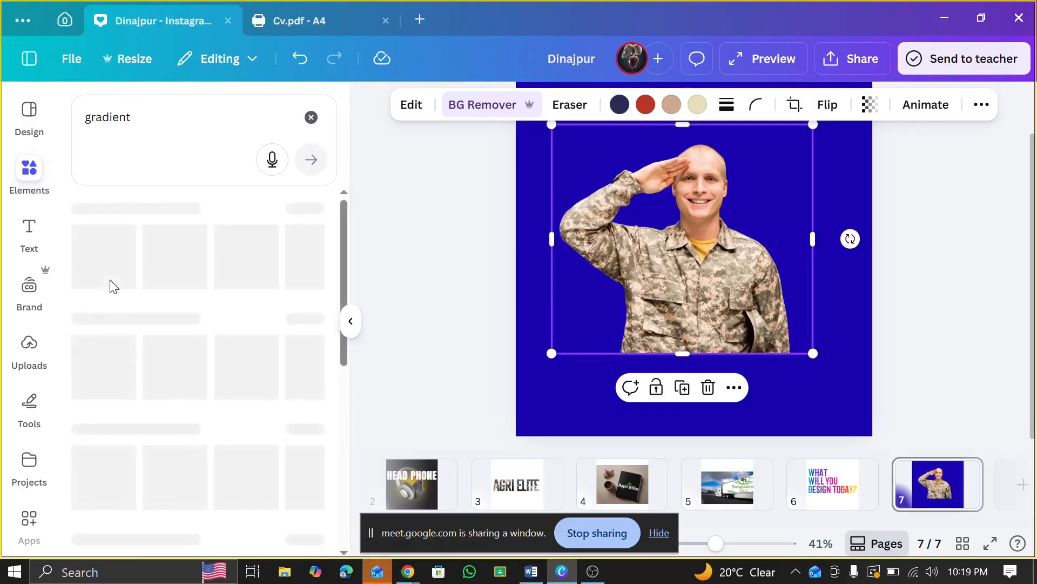
drag(351, 351, 604, 294)
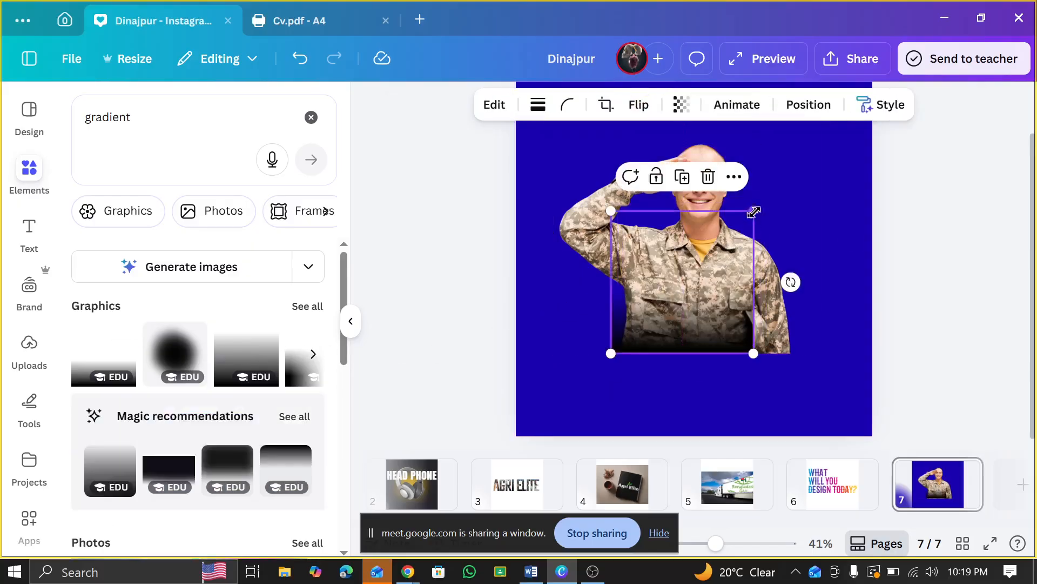
- Resize the gradient to 668 × 668 and align it over the soldier's lower half
drag(755, 211, 818, 147)
drag(748, 254, 729, 260)
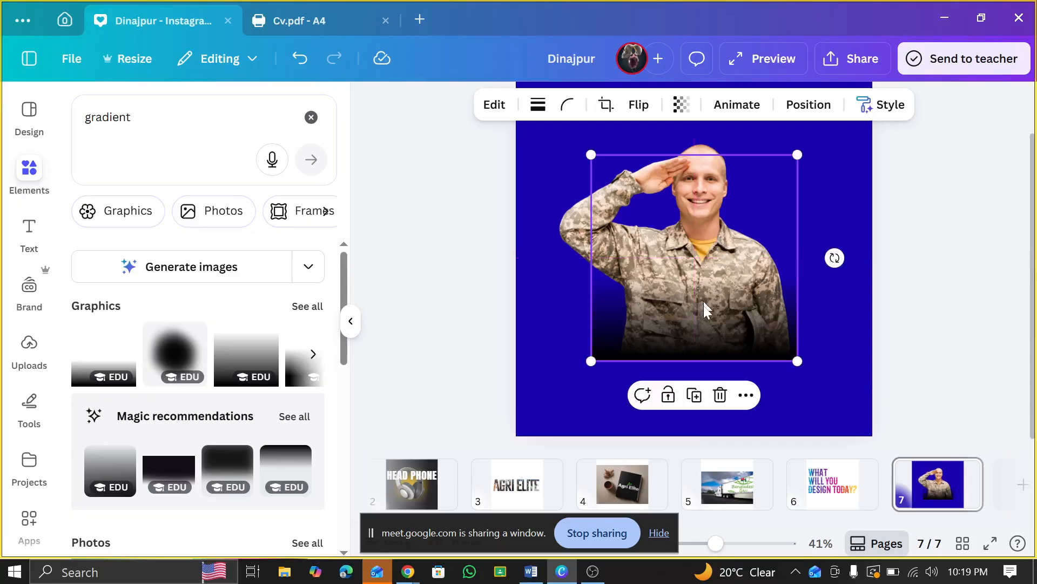
scroll(812, 351, up, 1)
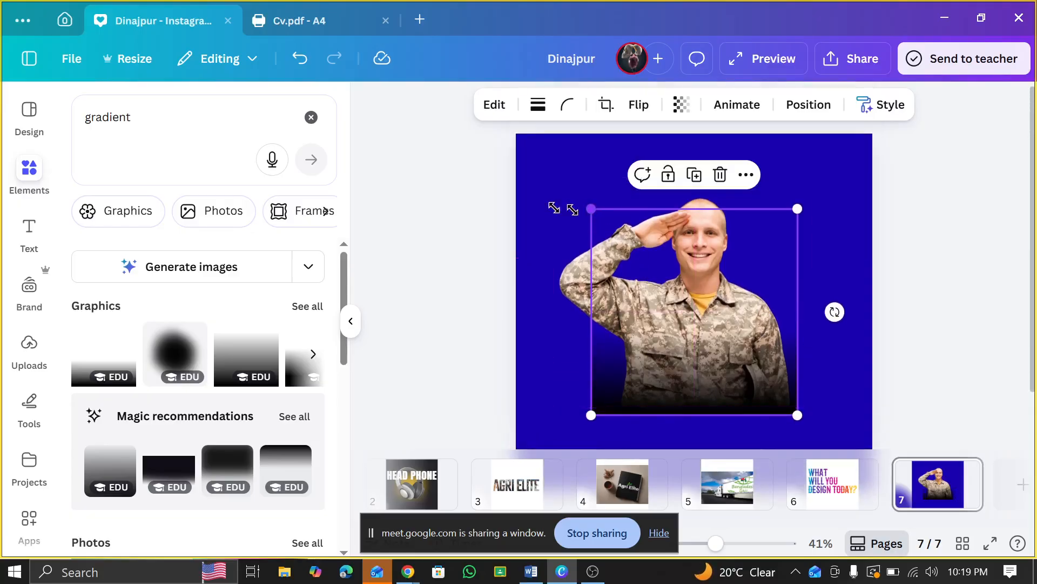
drag(591, 208, 538, 155)
drag(797, 414, 911, 527)
drag(770, 313, 750, 267)
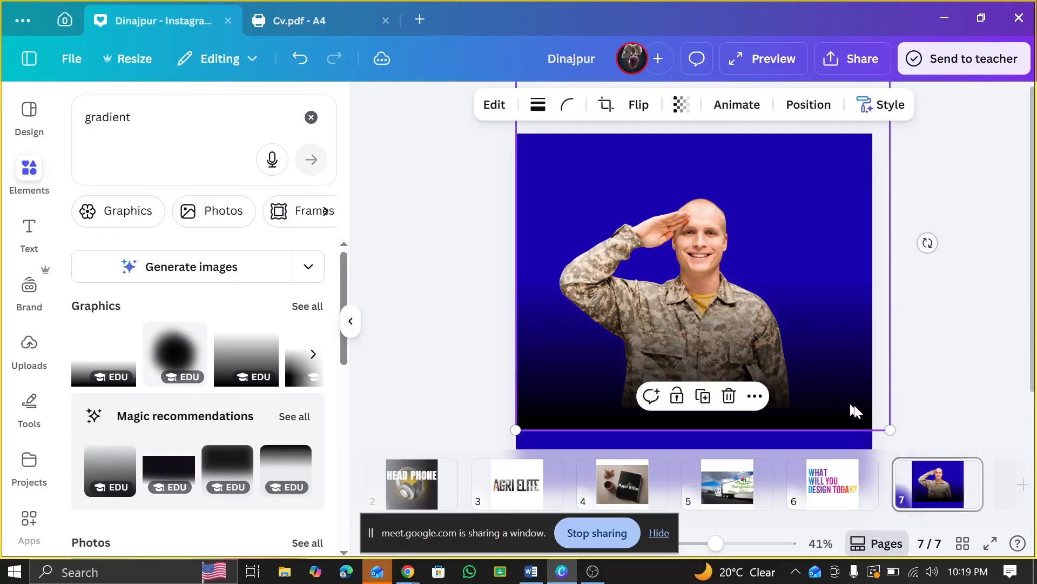
drag(782, 396, 778, 378)
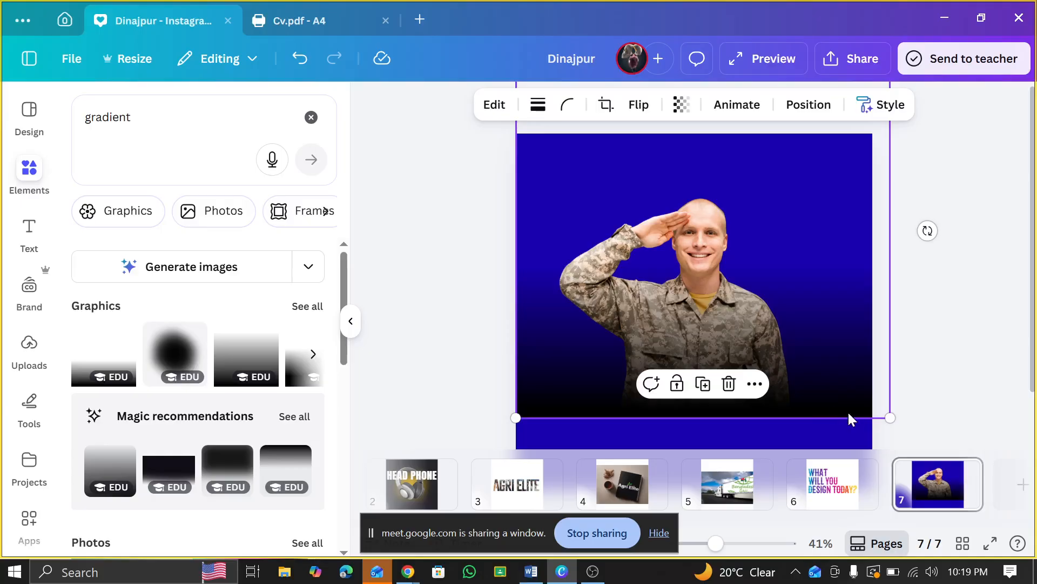
drag(896, 416, 799, 338)
drag(678, 308, 715, 380)
drag(554, 405, 616, 344)
drag(699, 311, 672, 380)
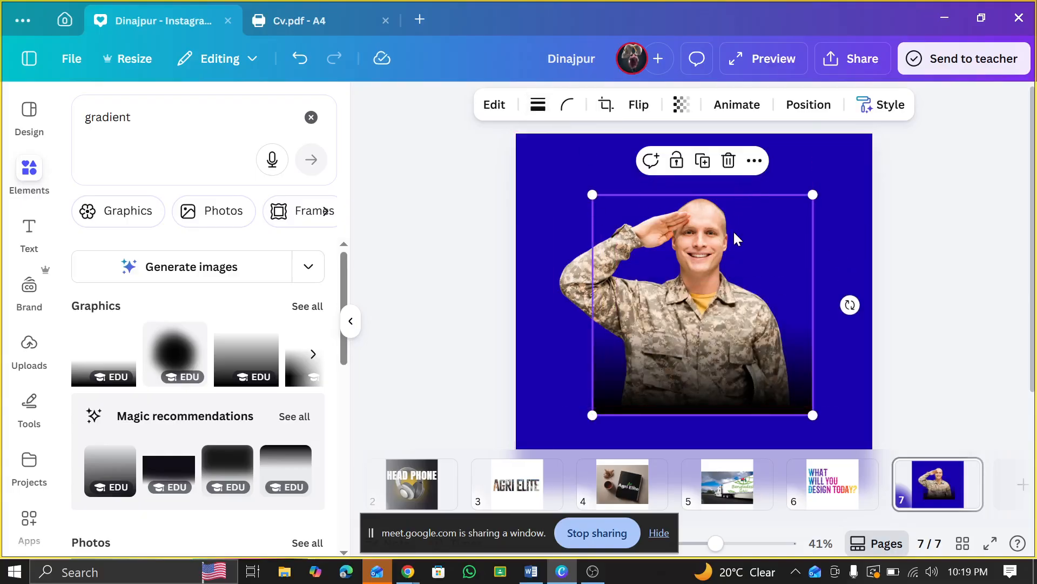
click(554, 158)
- Change the page 7 background to orange
click(617, 105)
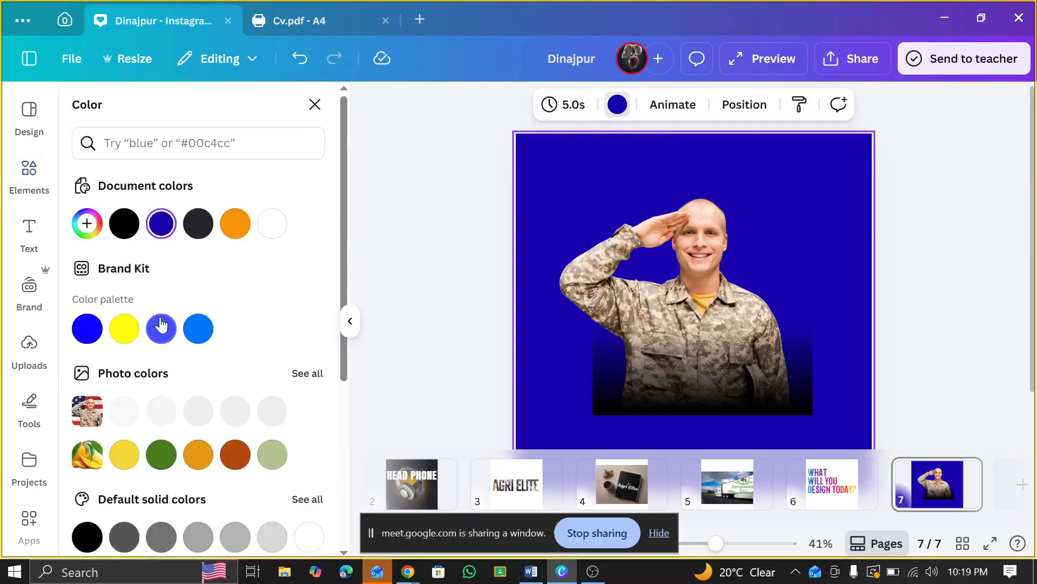
click(235, 454)
scroll(789, 306, down, 1)
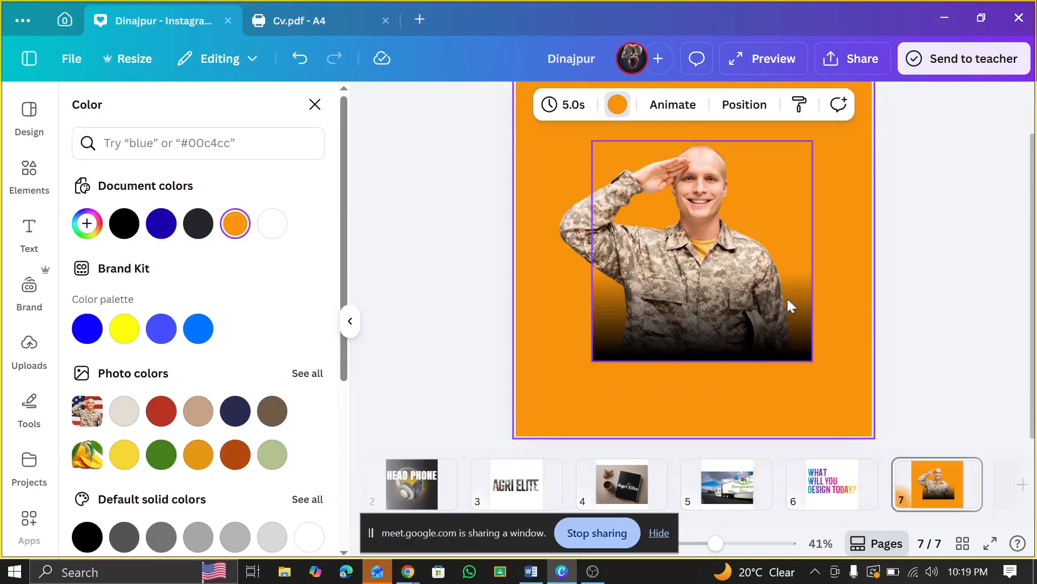
scroll(679, 314, up, 1)
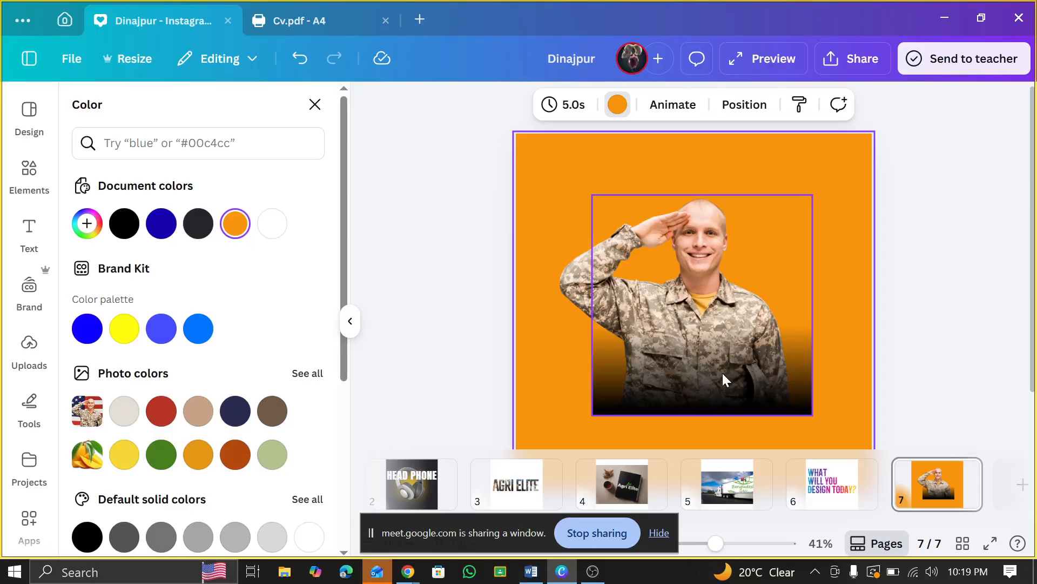
- Delete the dark gradient overlay and select the soldier photo
click(709, 300)
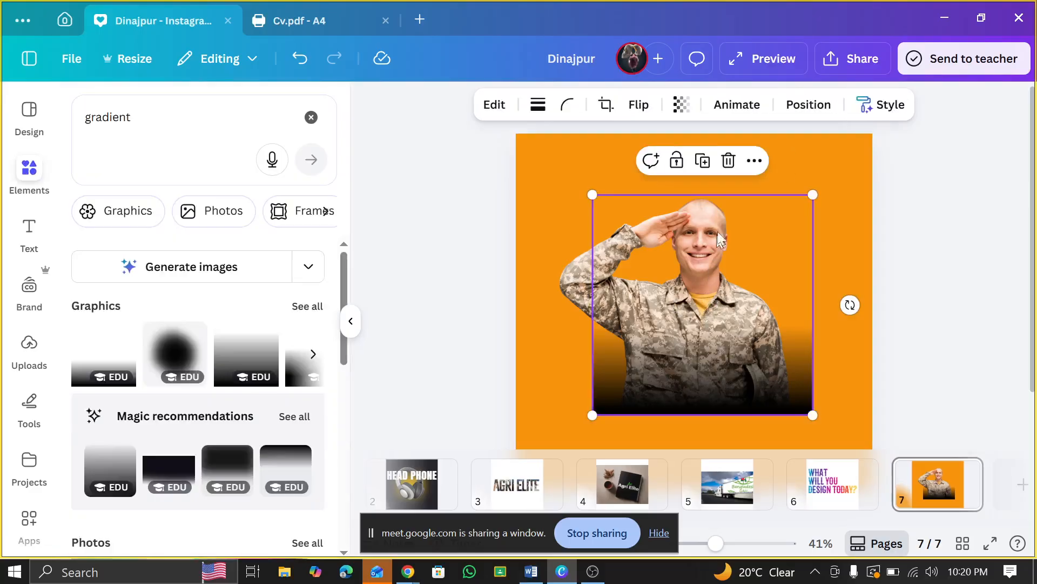
click(730, 171)
click(685, 323)
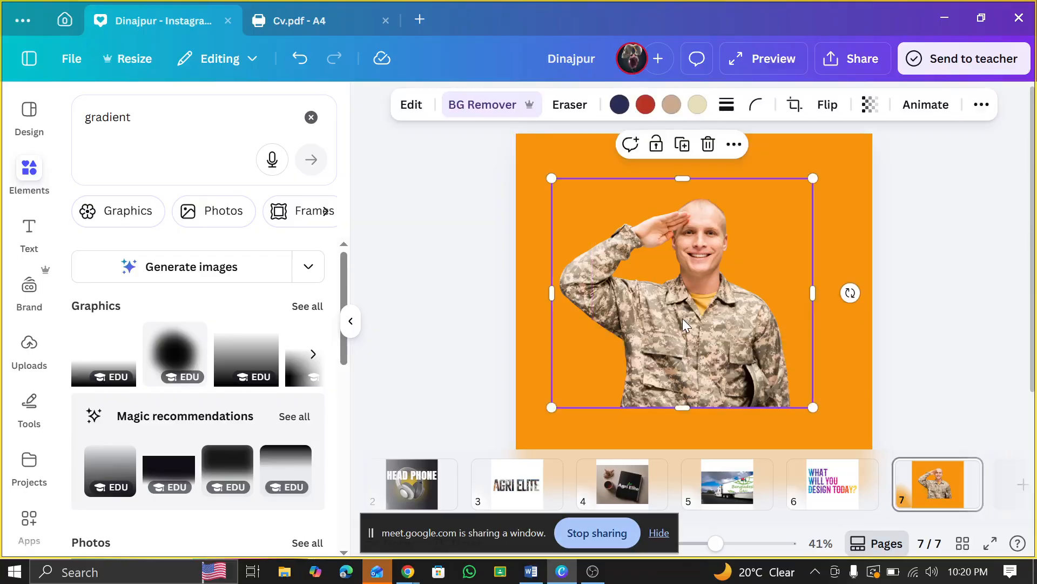
scroll(49, 427, down, 3)
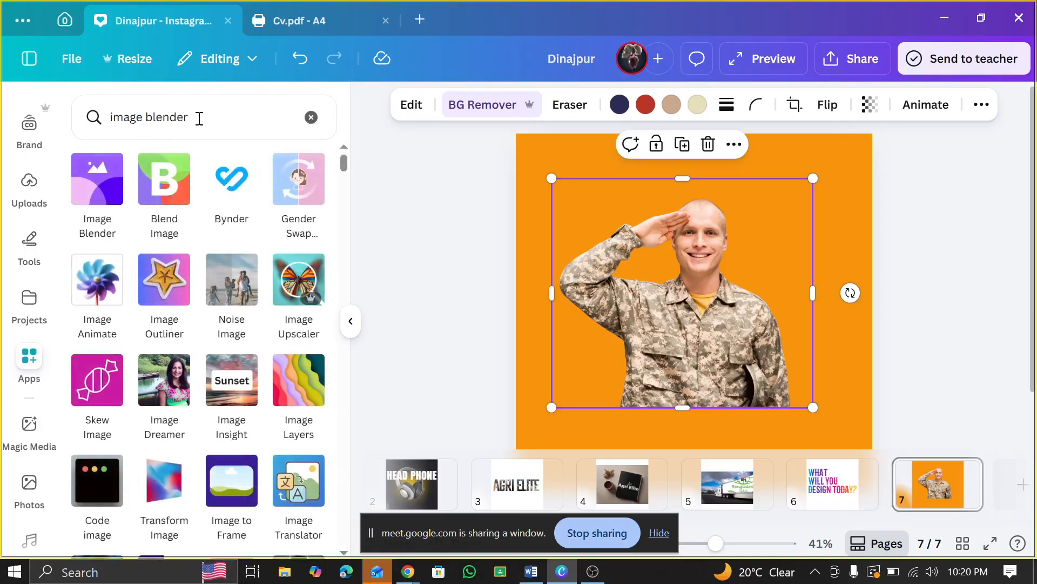
- Rerun the 'image blender' app search, open Image Blender, and raise Strength to 100
drag(200, 118, 107, 122)
key(Return)
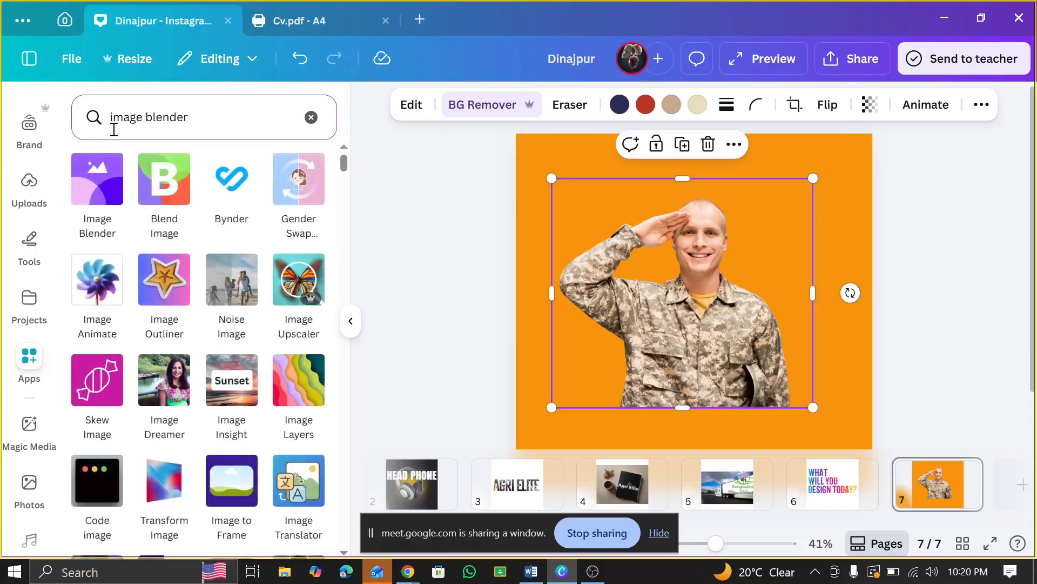
click(100, 187)
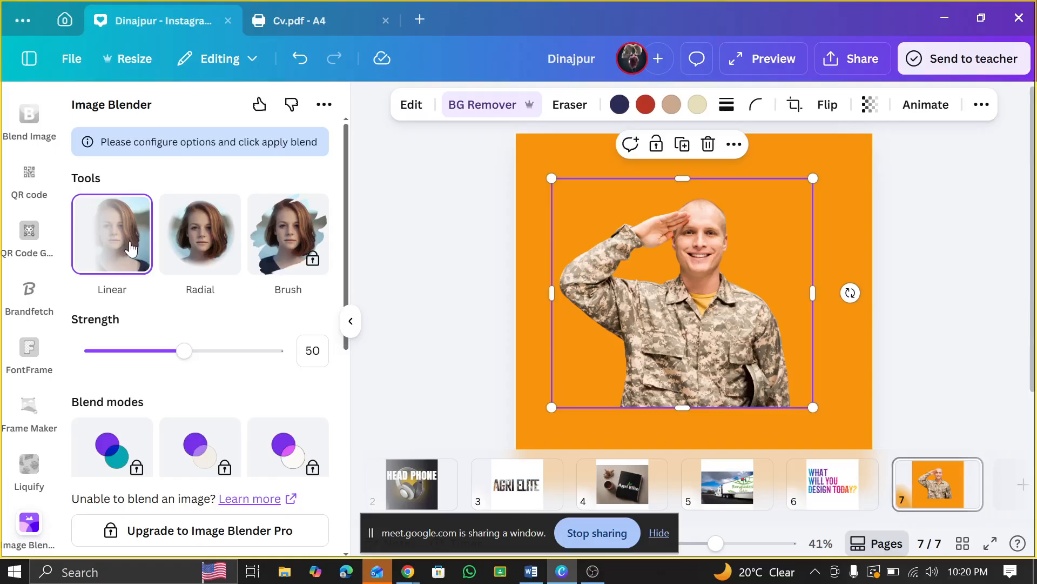
drag(184, 351, 307, 350)
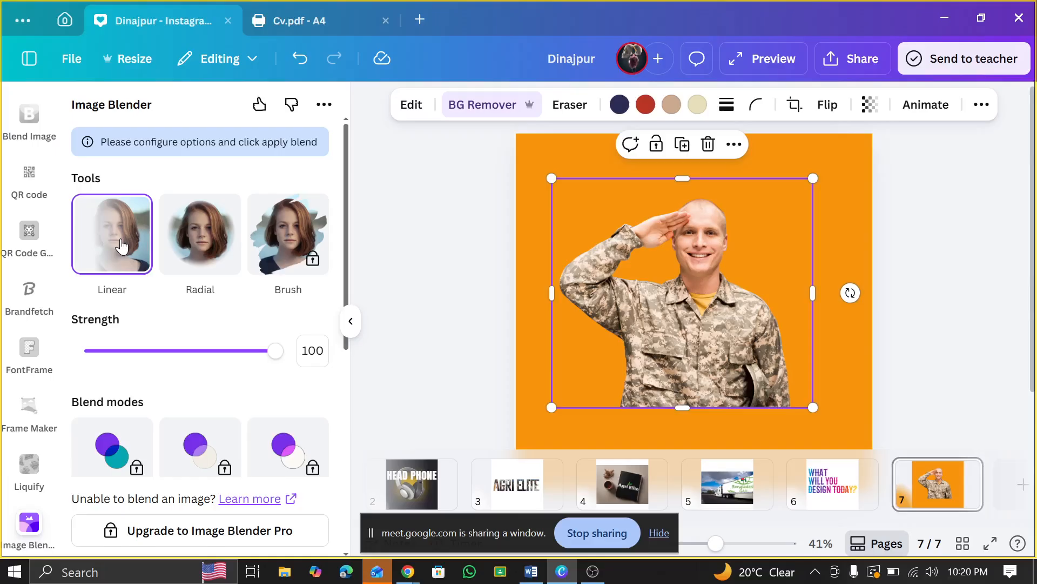
scroll(162, 297, down, 4)
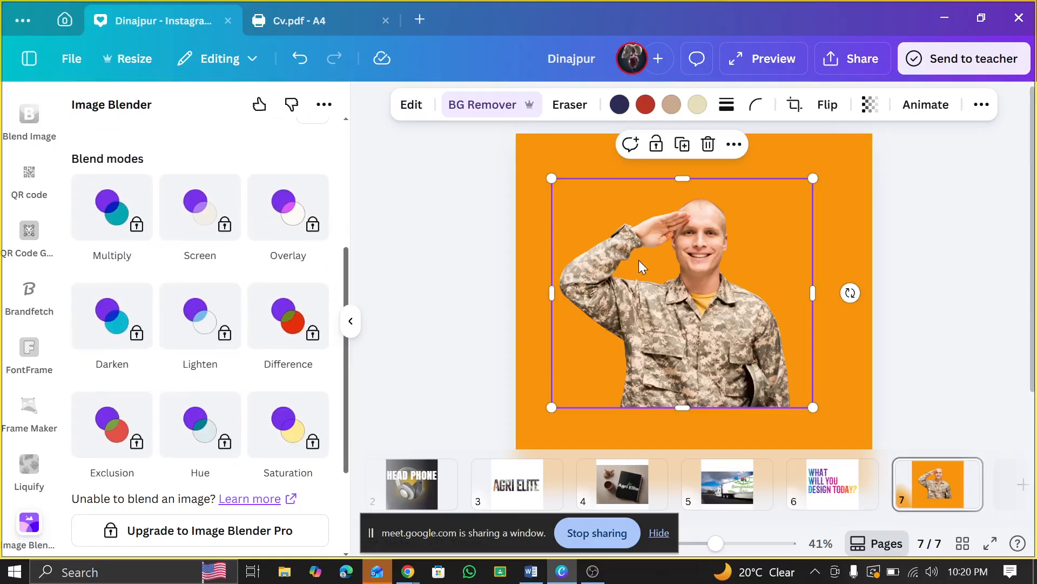
scroll(270, 273, up, 3)
scroll(270, 272, down, 5)
scroll(268, 314, up, 4)
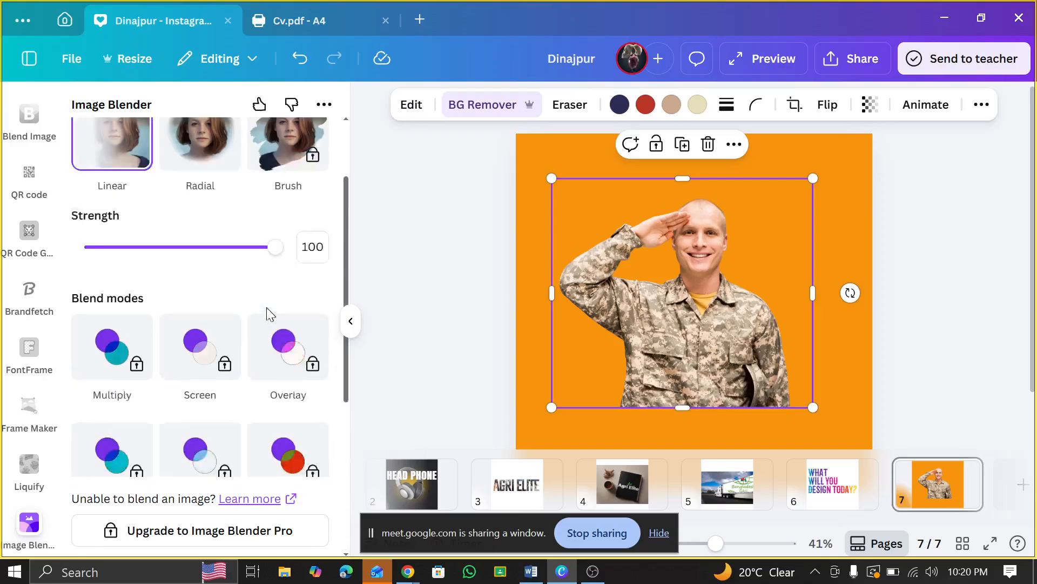
scroll(268, 314, up, 1)
- Reset Strength to 50 and preview a Radial blend on the soldier photo
mouse_move(663, 218)
mouse_down()
mouse_move(679, 255)
mouse_move(668, 211)
mouse_up()
drag(275, 280, 184, 280)
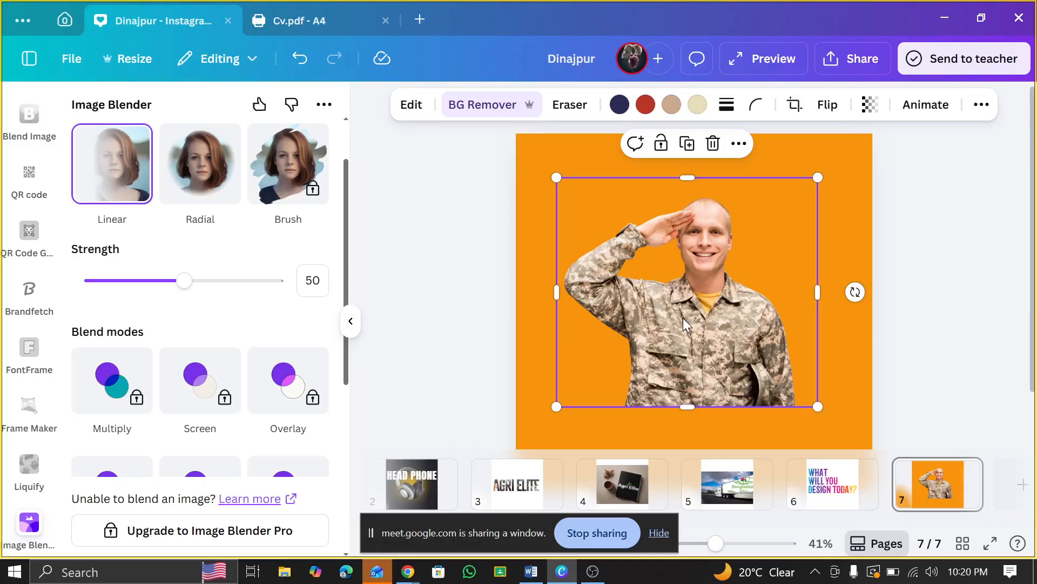
double_click(660, 309)
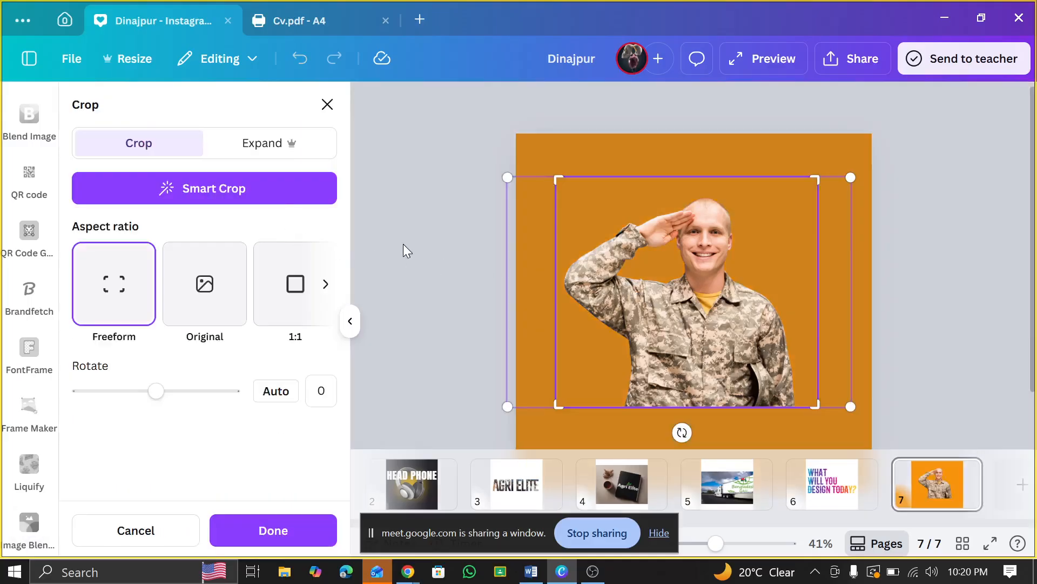
click(407, 250)
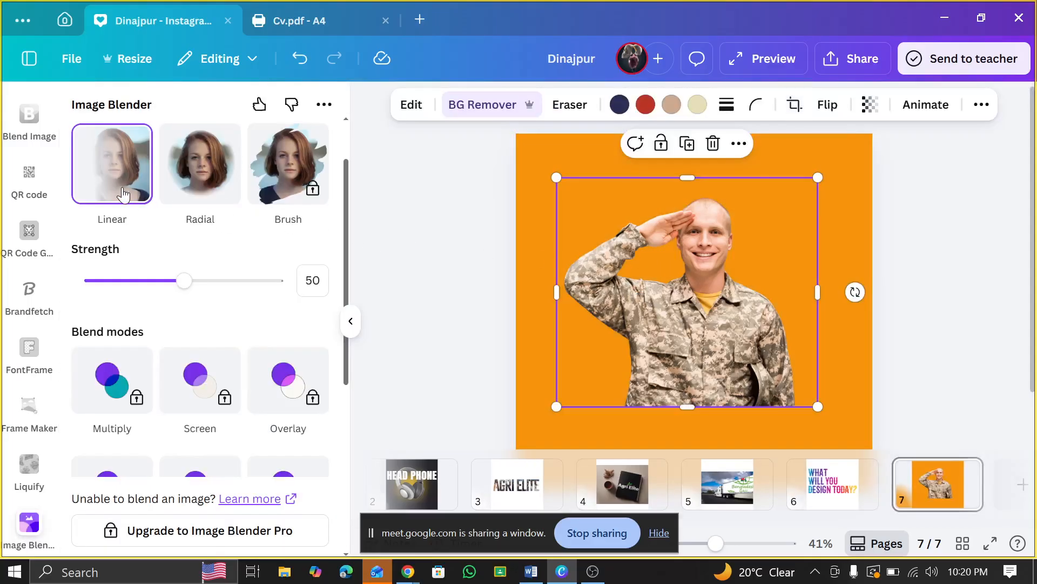
scroll(142, 200, up, 2)
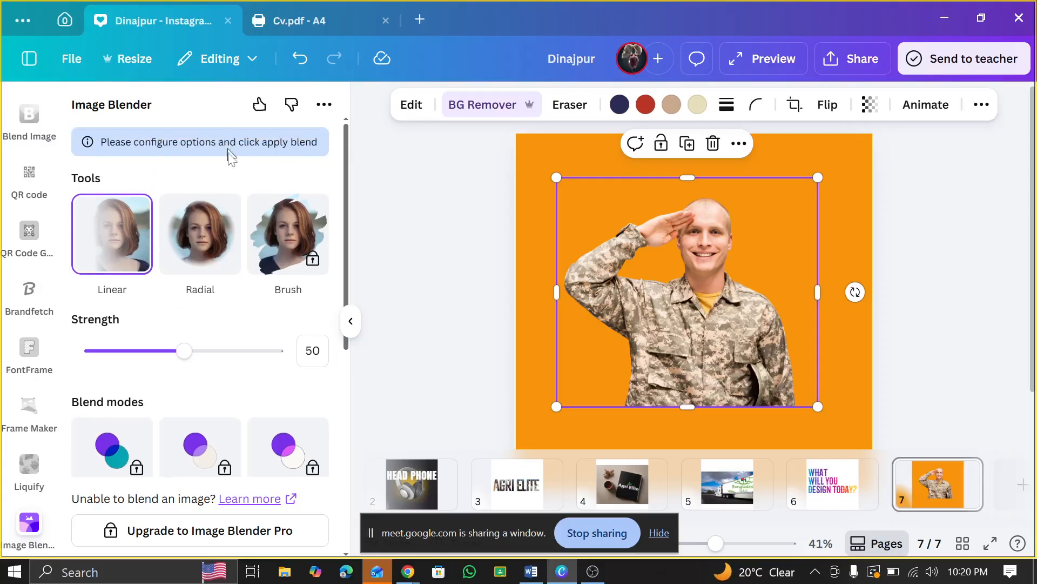
scroll(186, 292, down, 6)
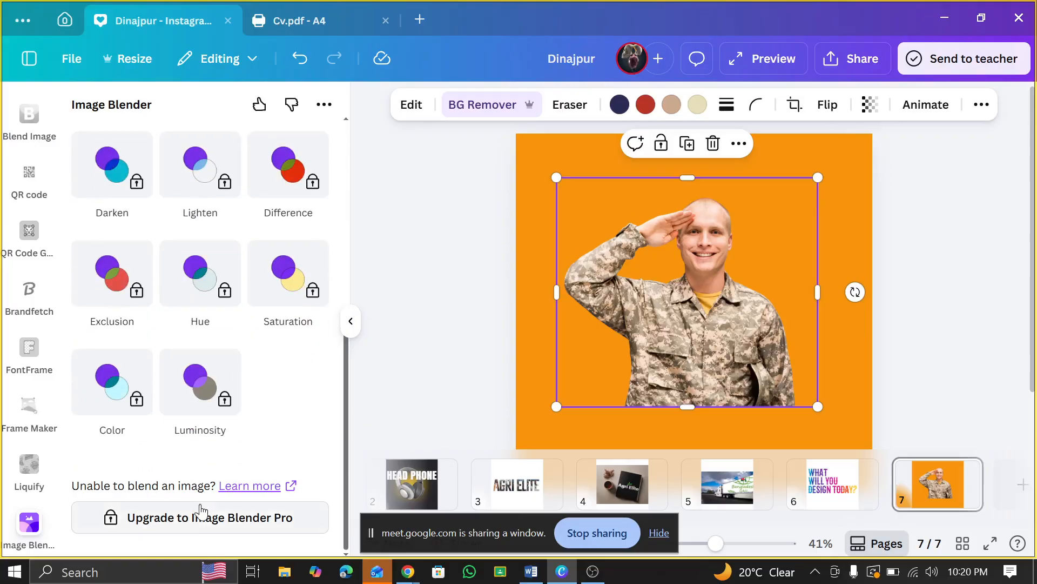
scroll(263, 499, up, 6)
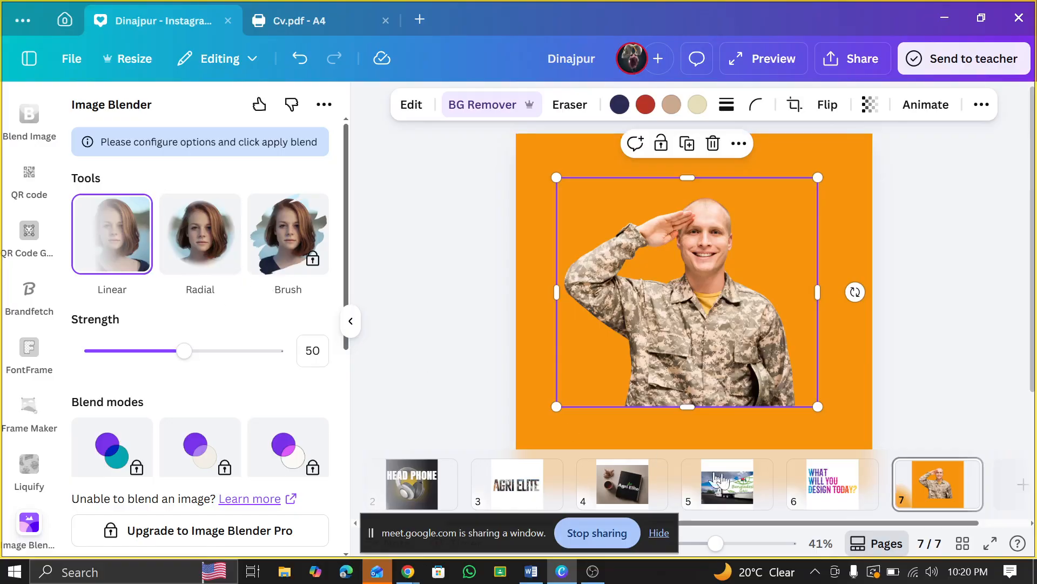
scroll(882, 488, down, 2)
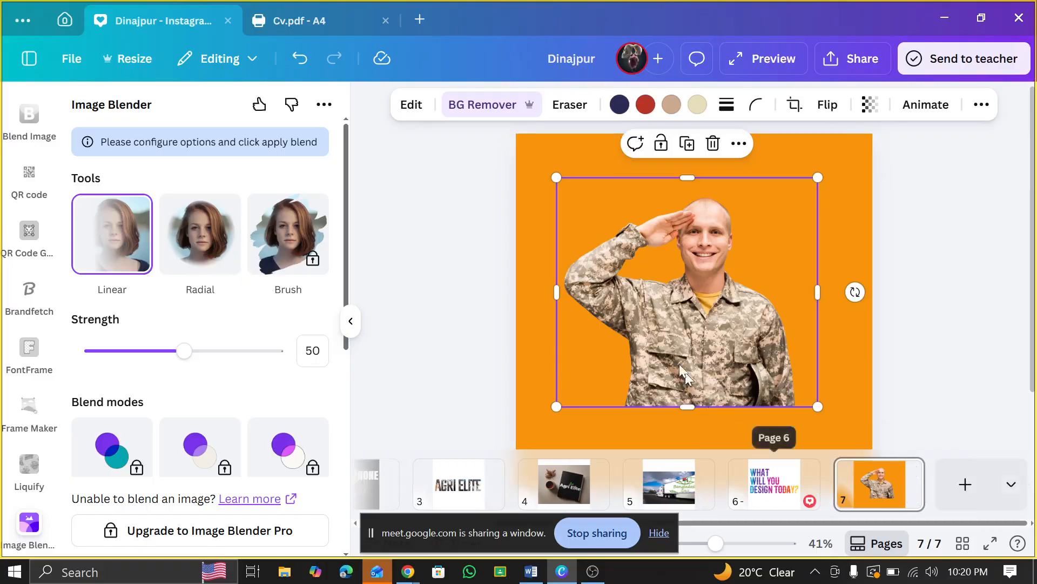
drag(219, 349, 269, 346)
click(204, 231)
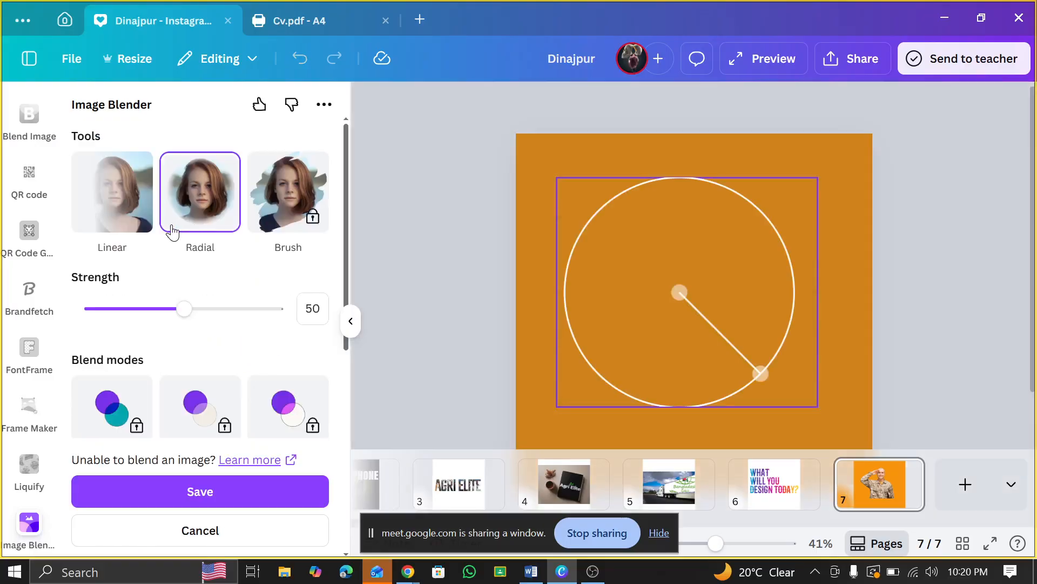
- Try a linear fade at strength 28 down to the photo's bottom, then revert to the plain photo
click(136, 220)
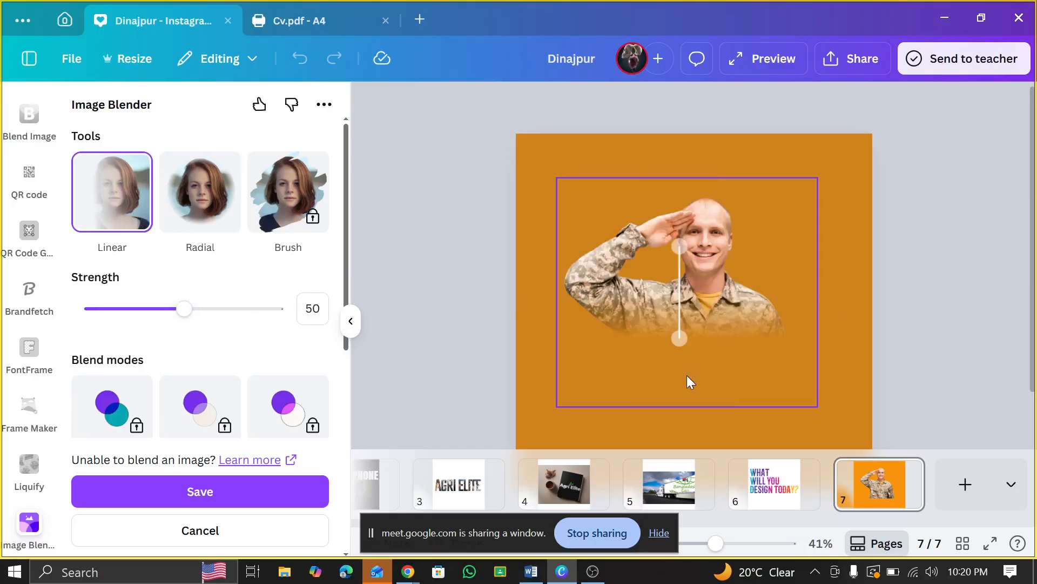
drag(679, 338, 688, 352)
drag(184, 308, 144, 309)
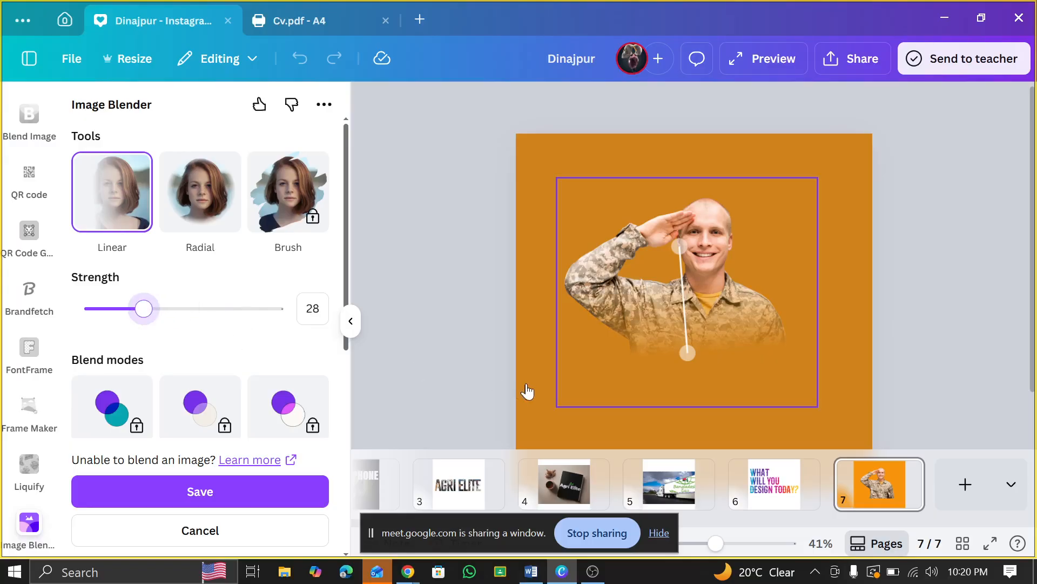
drag(688, 352, 672, 423)
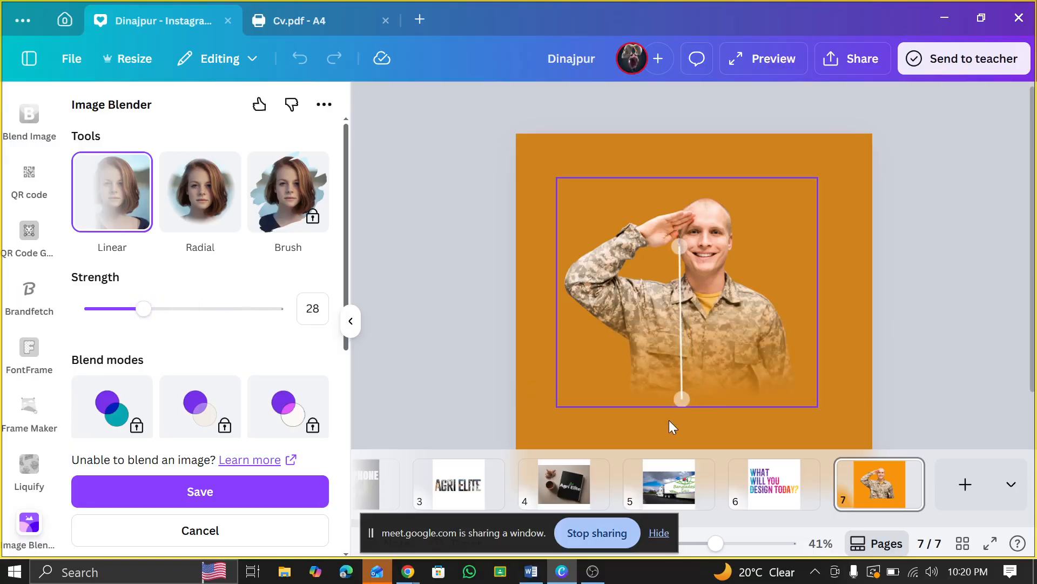
click(815, 304)
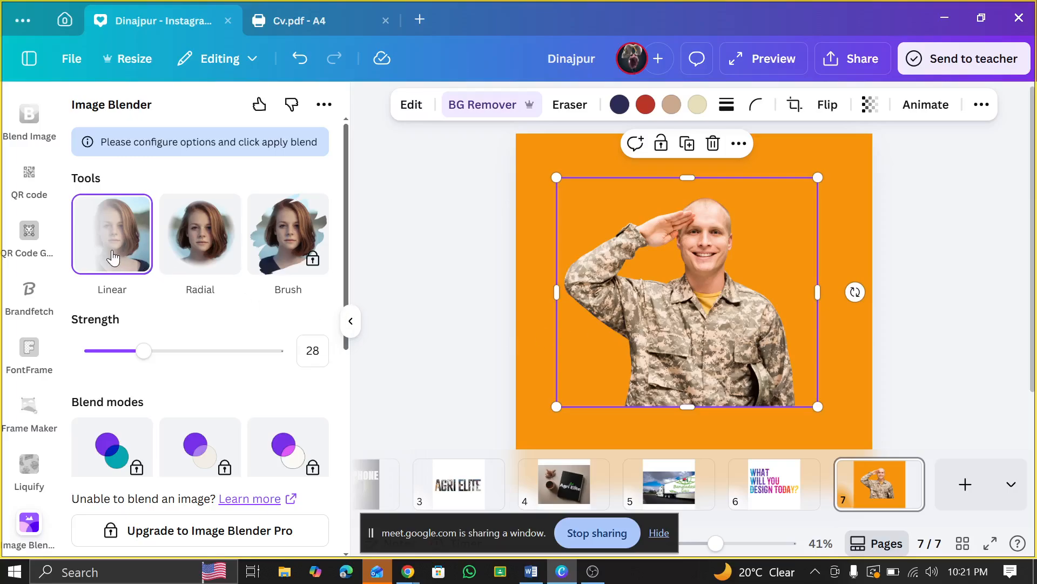
- Enter and leave cropping on the soldier photo twice without changing anything
double_click(733, 301)
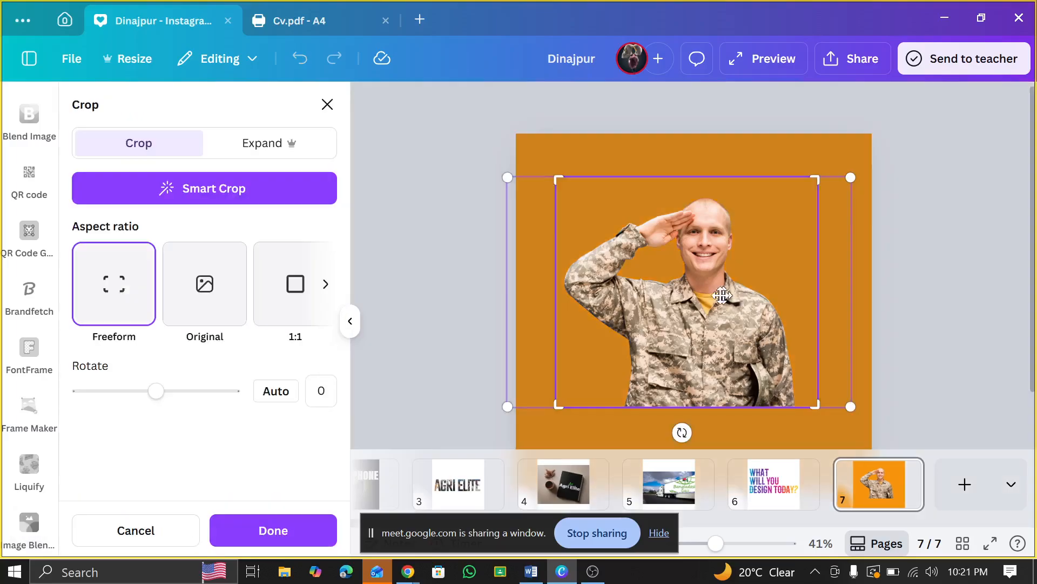
click(326, 105)
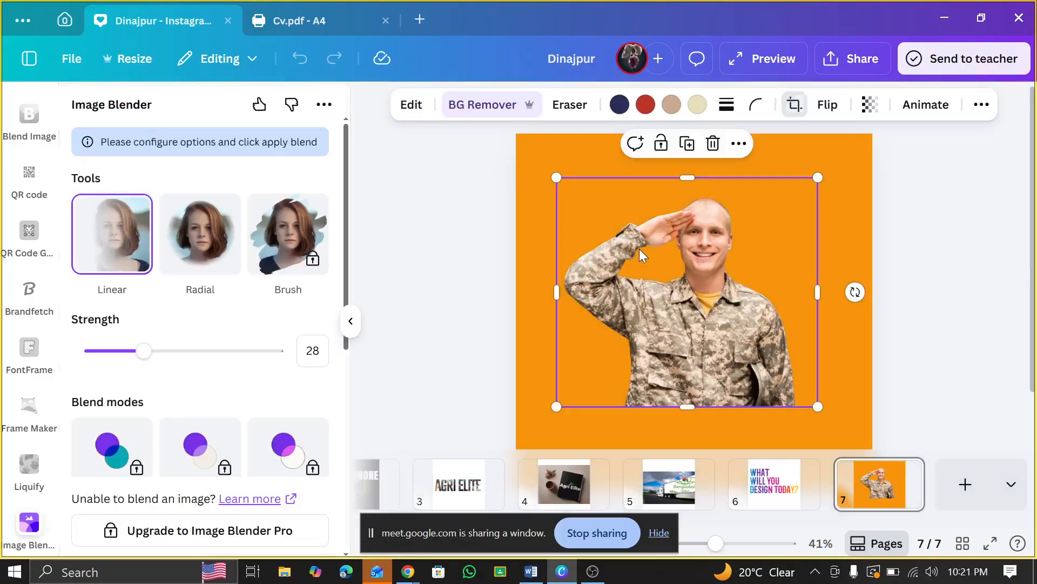
double_click(670, 243)
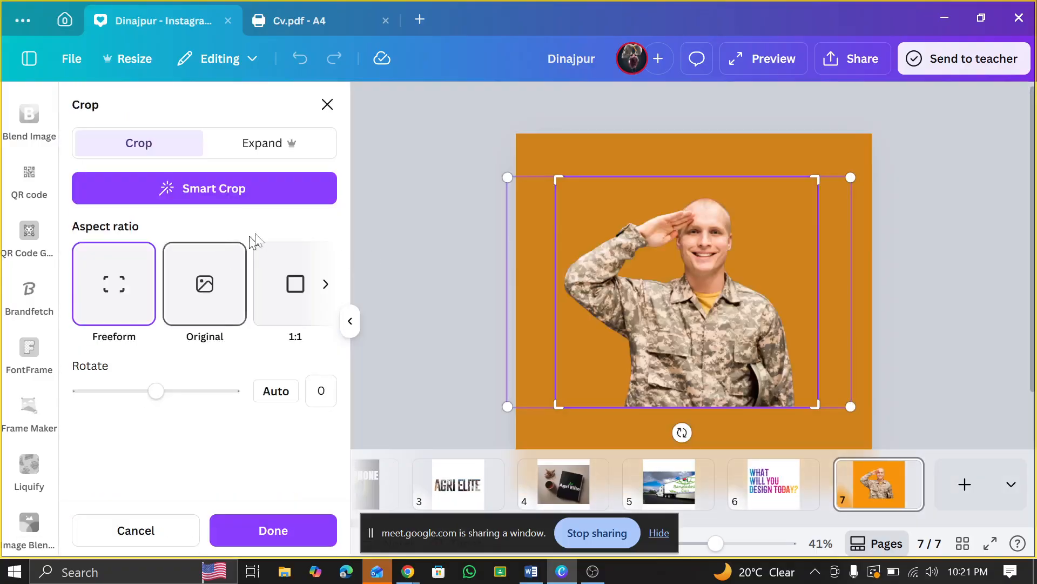
click(326, 105)
- Restart the fade preview as radial, switch to linear, and angle the fade line vertically
click(172, 227)
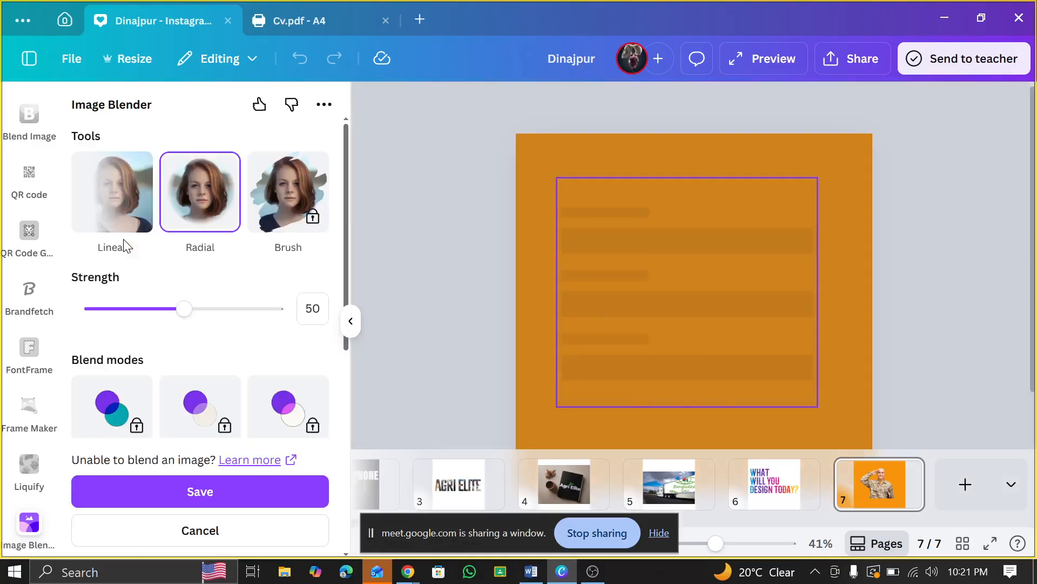
click(126, 217)
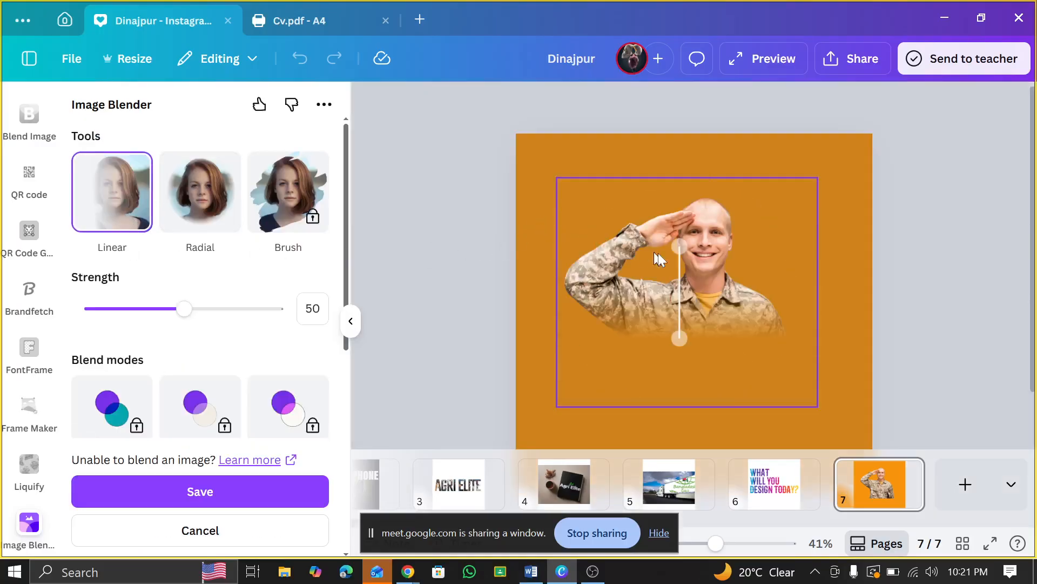
drag(679, 251, 696, 217)
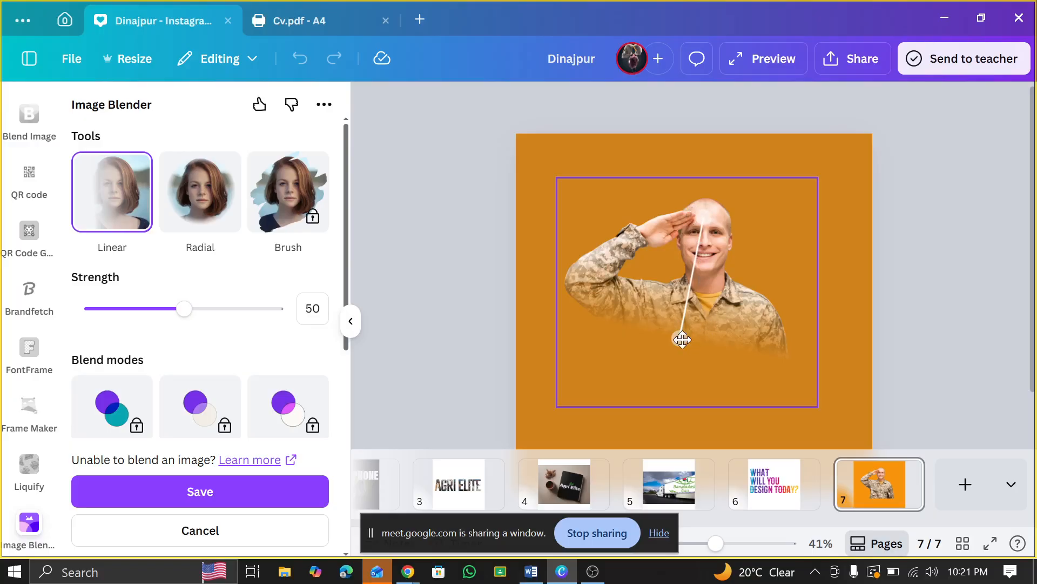
drag(683, 339, 702, 400)
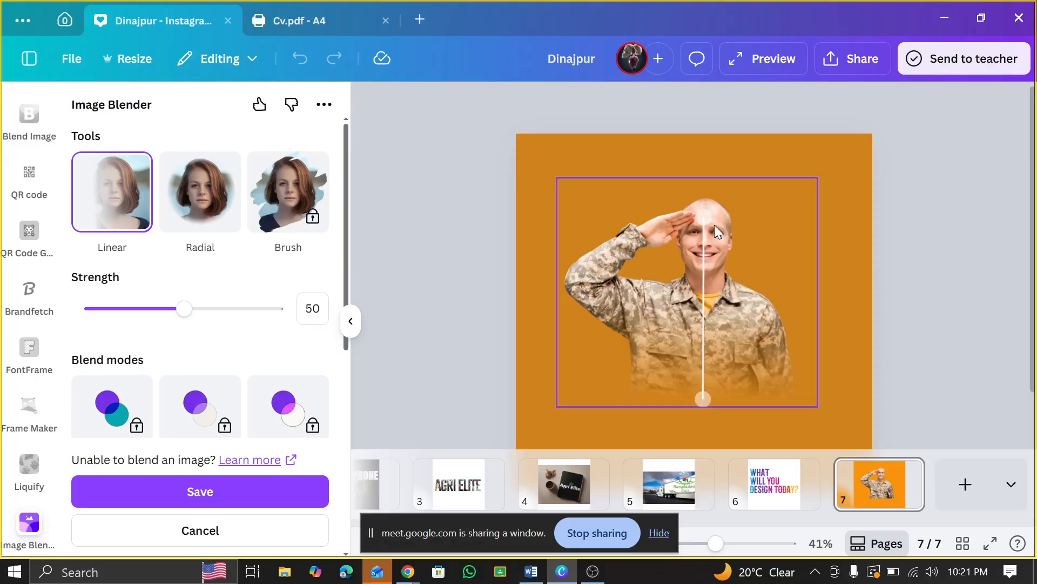
- Reposition the linear fade across the soldier's wrist, arm and face, ending below the chin
drag(704, 219, 813, 240)
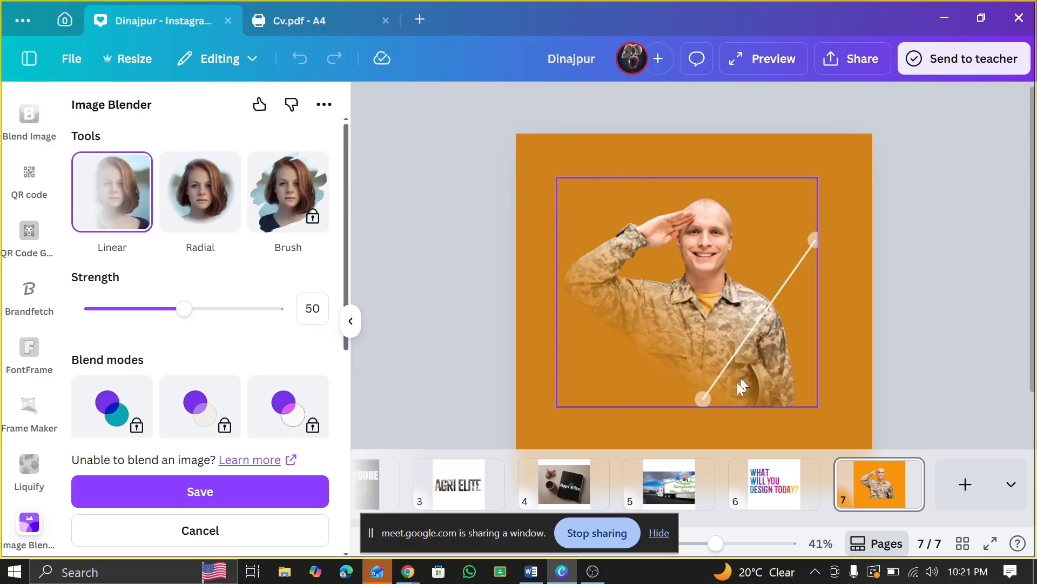
drag(703, 399, 671, 215)
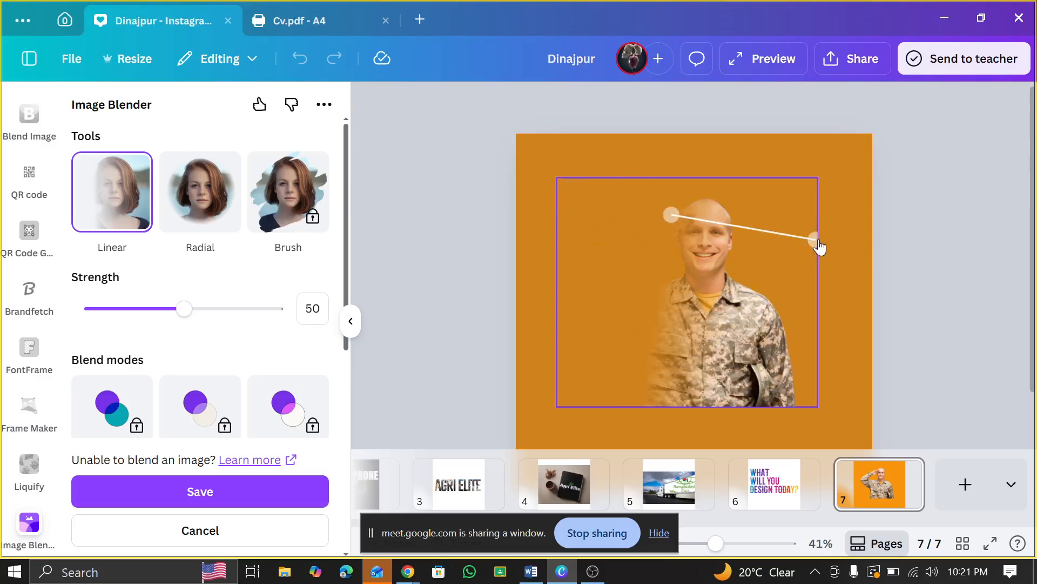
drag(819, 246, 670, 408)
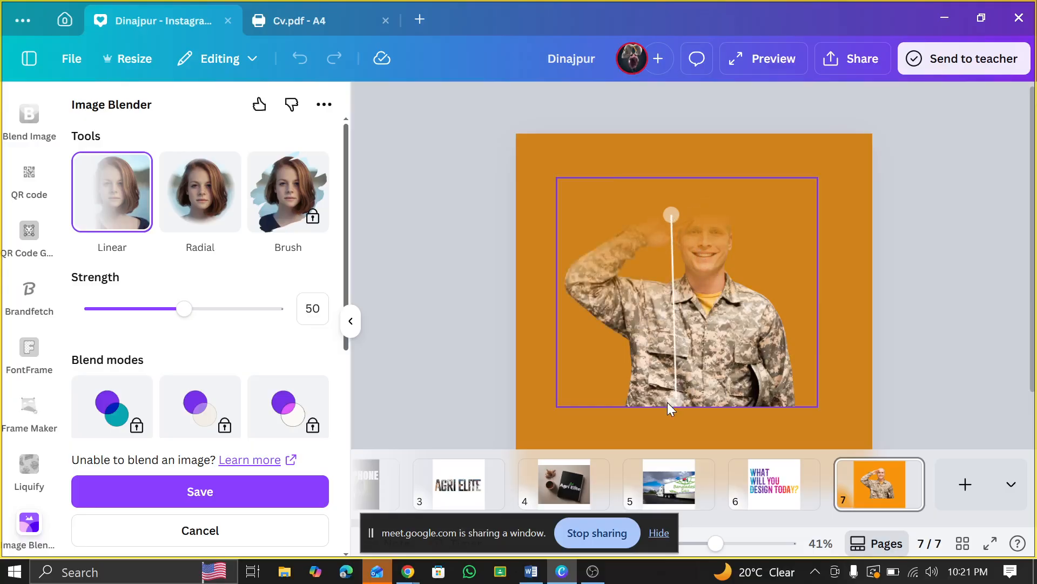
drag(670, 216, 703, 201)
drag(628, 400, 689, 368)
- Discard the fade preview, deselect the photo, and collapse the Image Blender panel
click(963, 305)
click(803, 316)
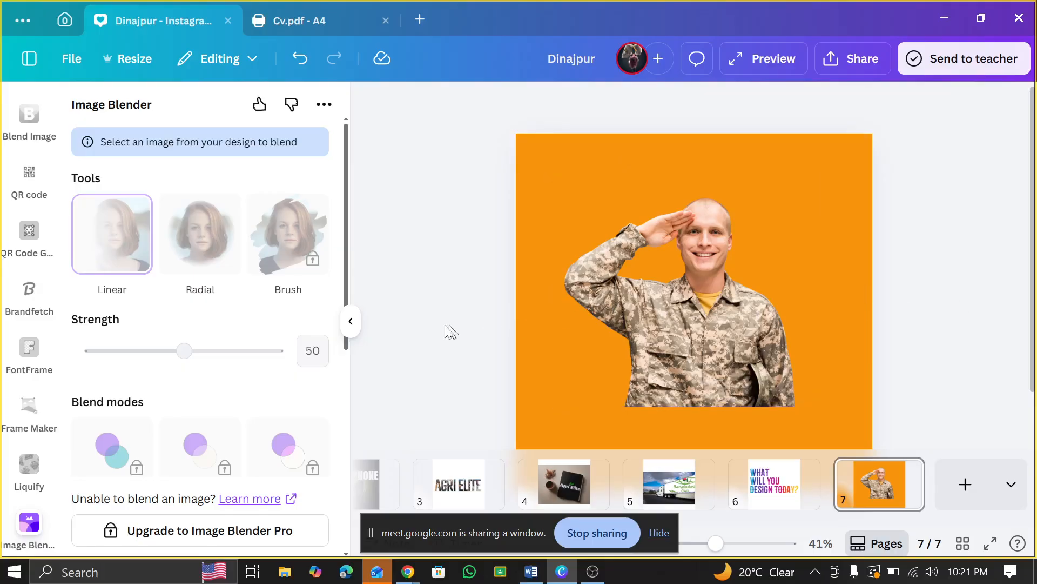
scroll(226, 379, down, 6)
scroll(240, 324, up, 6)
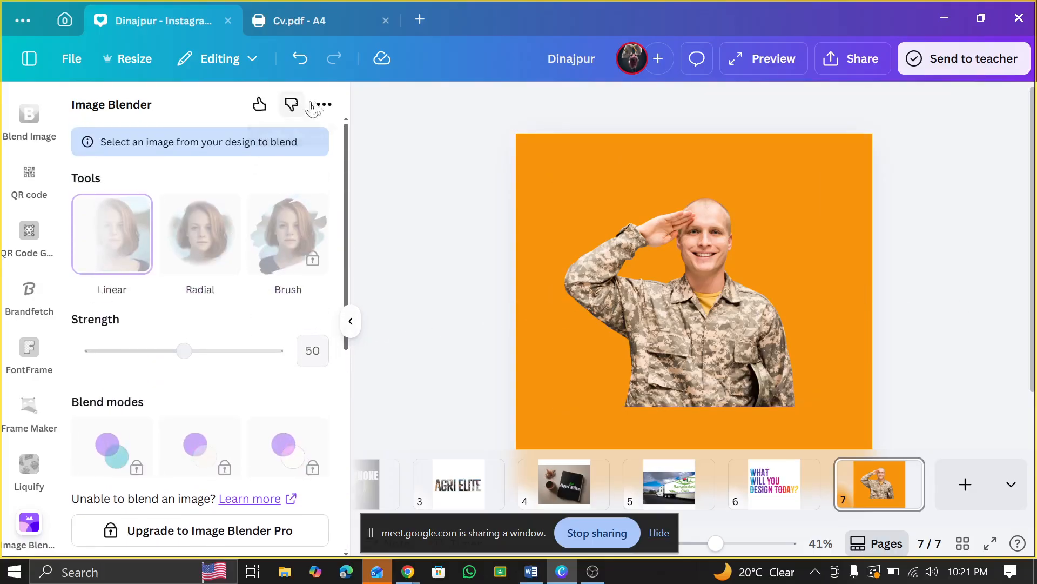
click(352, 324)
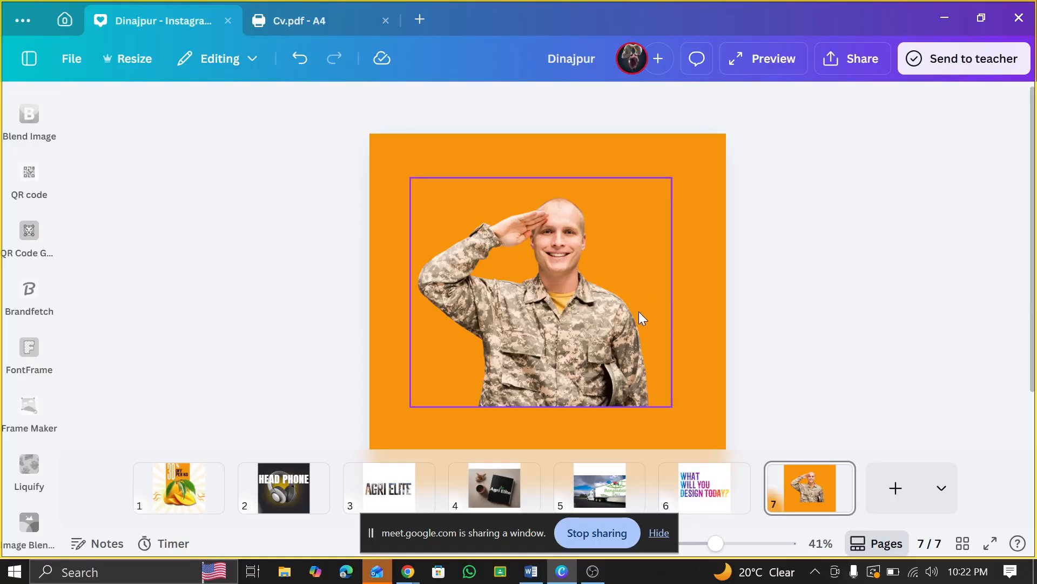
- Delete the saluting soldier photo from orange page 7
click(605, 303)
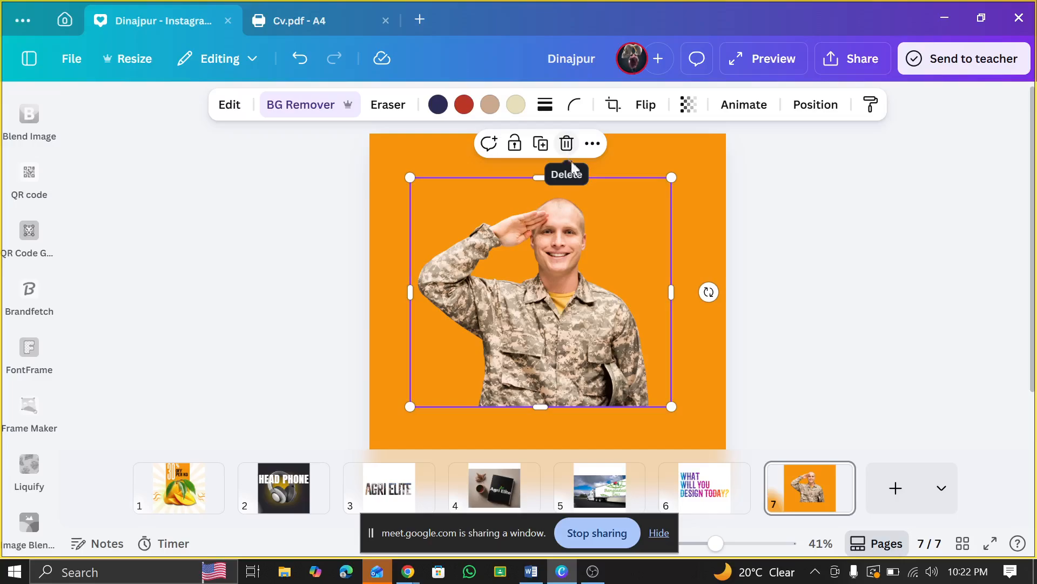
click(567, 142)
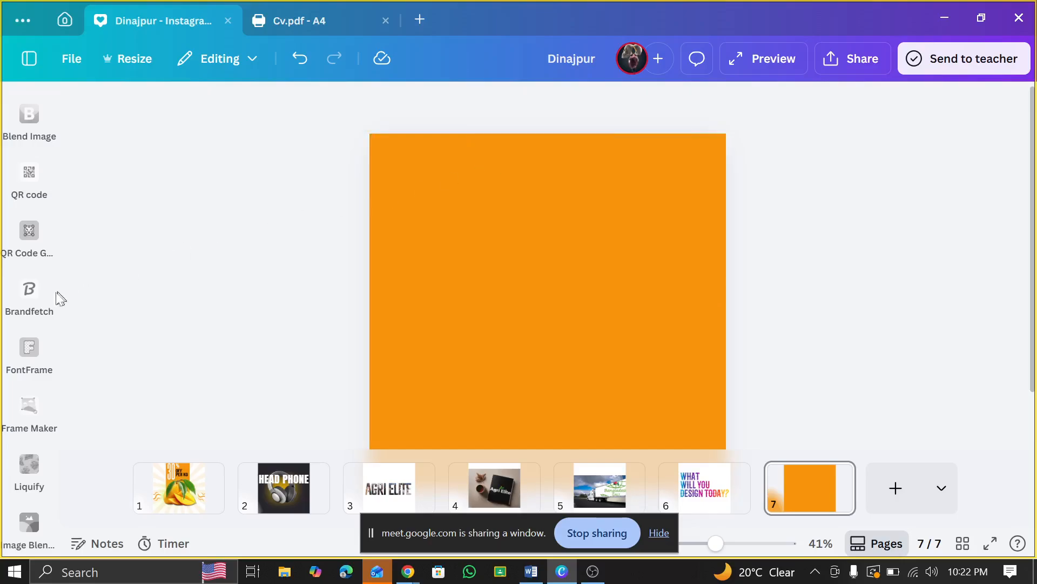
scroll(52, 297, up, 5)
scroll(22, 233, up, 8)
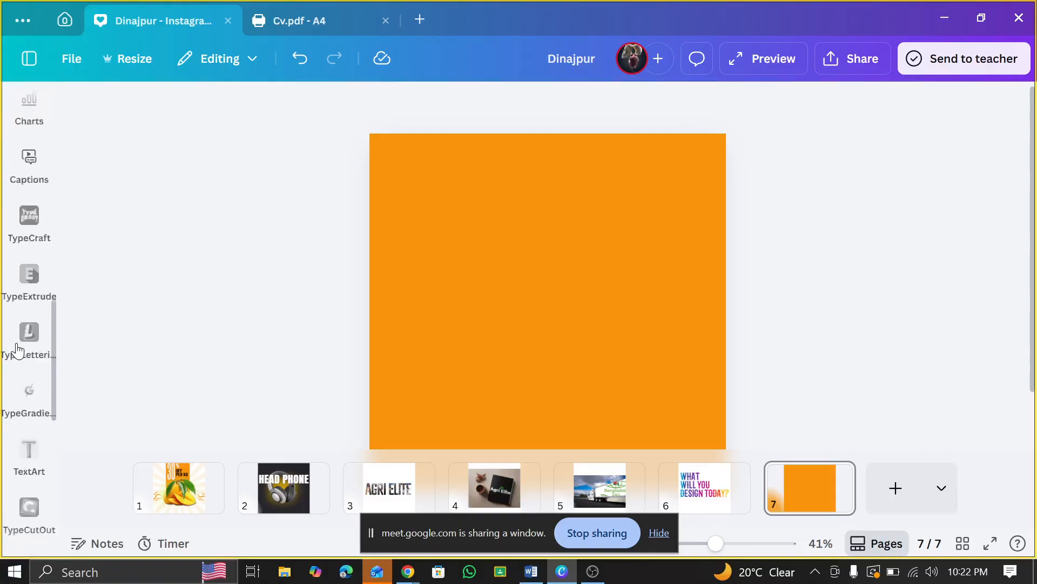
scroll(25, 270, up, 3)
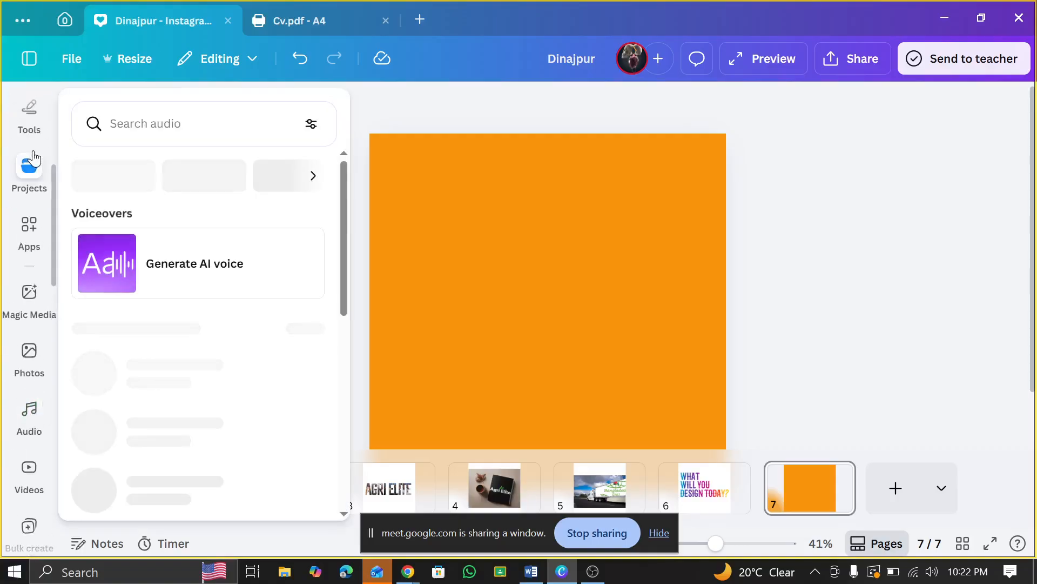
scroll(35, 205, down, 2)
scroll(30, 389, up, 3)
- Replace the old apps search with 'imag' and pick the Image Upscaler suggestion
click(21, 390)
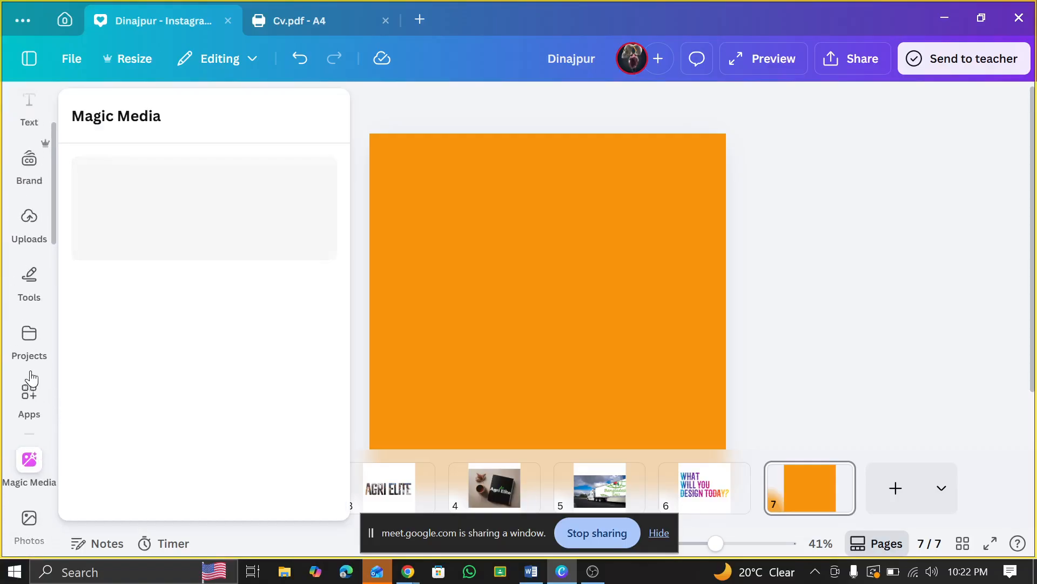
scroll(23, 320, up, 2)
scroll(45, 459, up, 1)
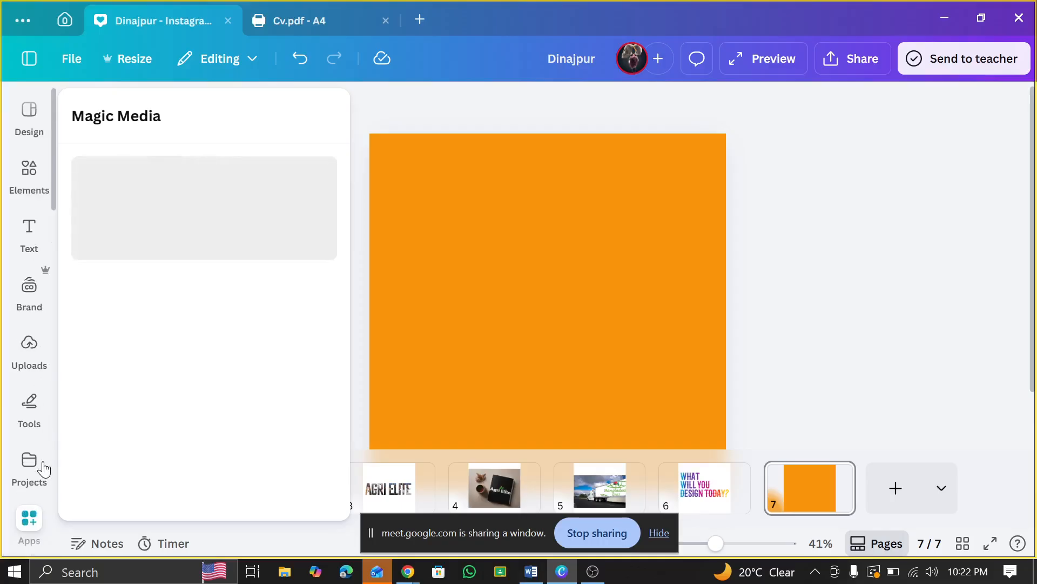
click(46, 509)
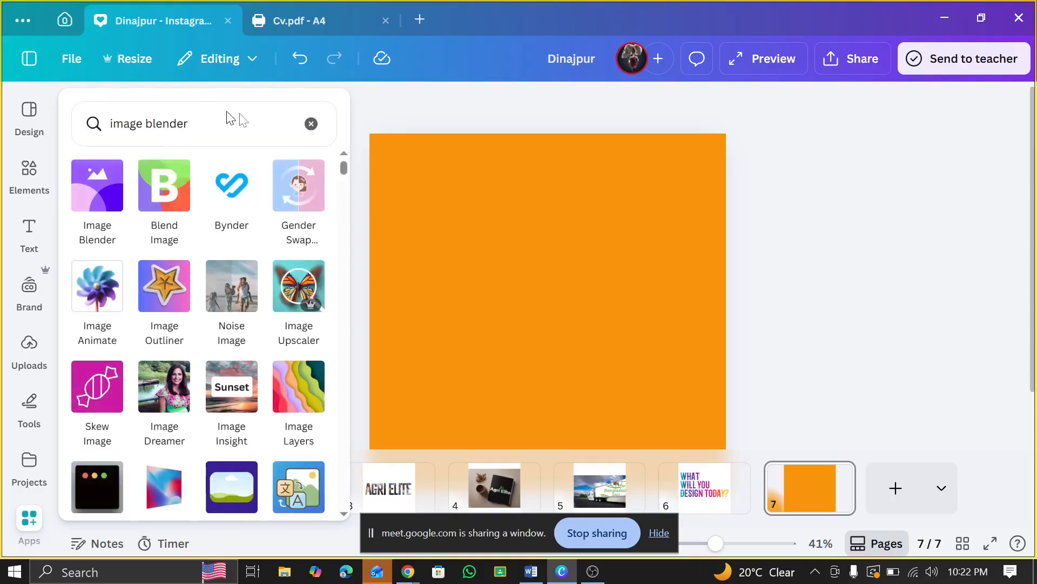
click(311, 124)
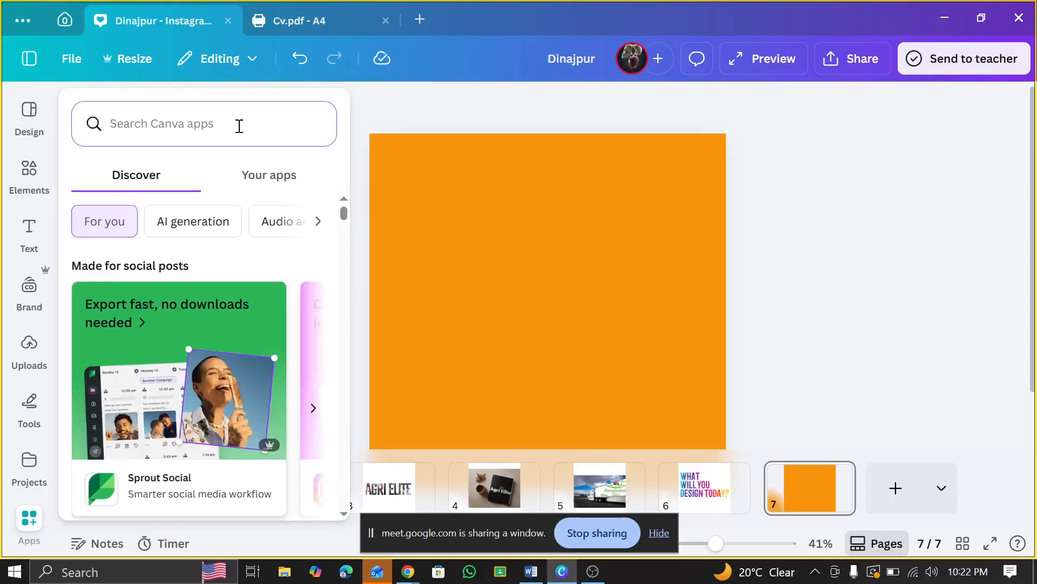
text(image up)
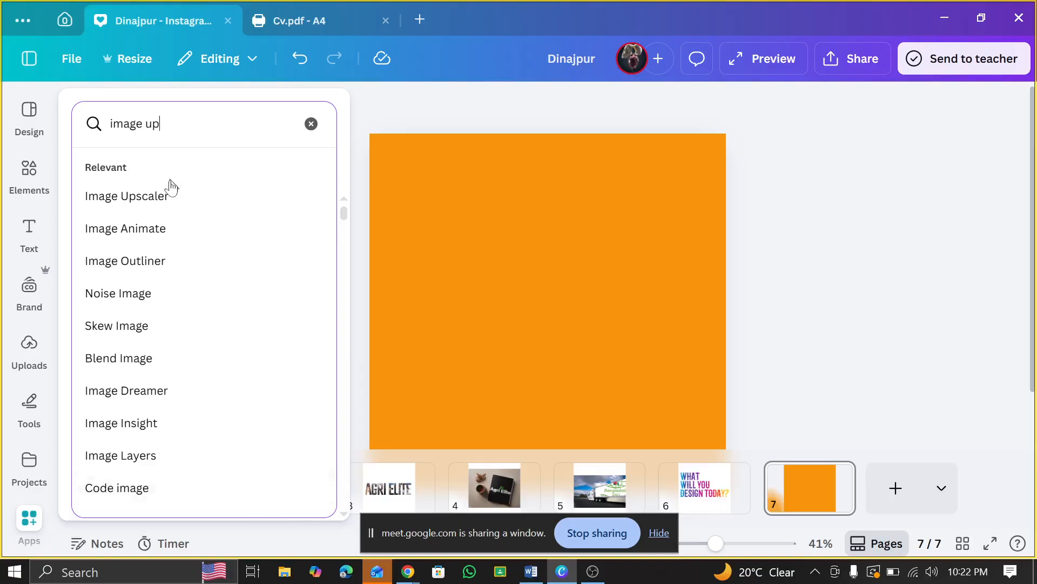
click(169, 193)
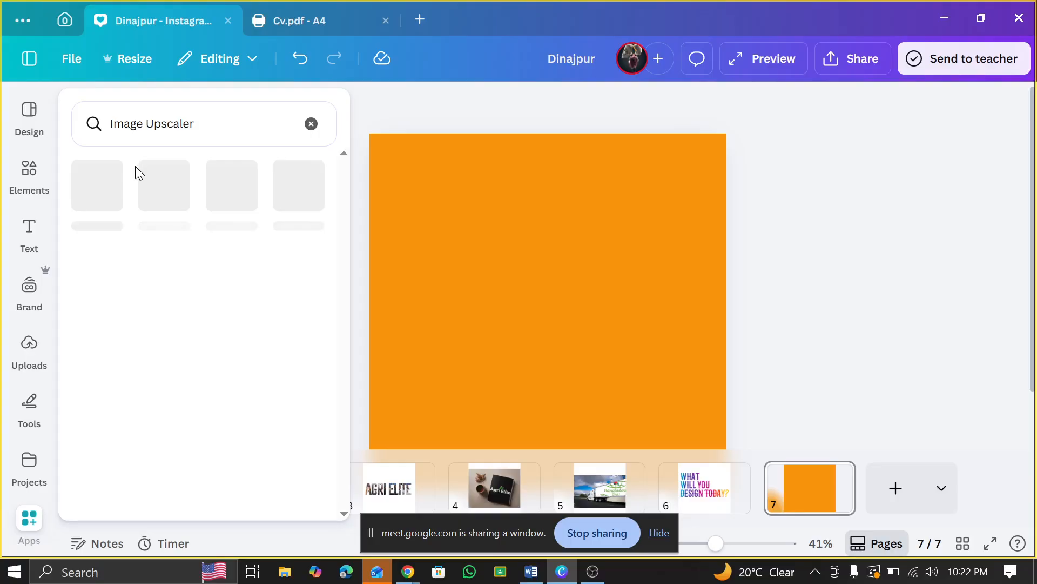
- Bring page 4 into view, then return to the Image Upscaler search results
click(507, 500)
click(27, 182)
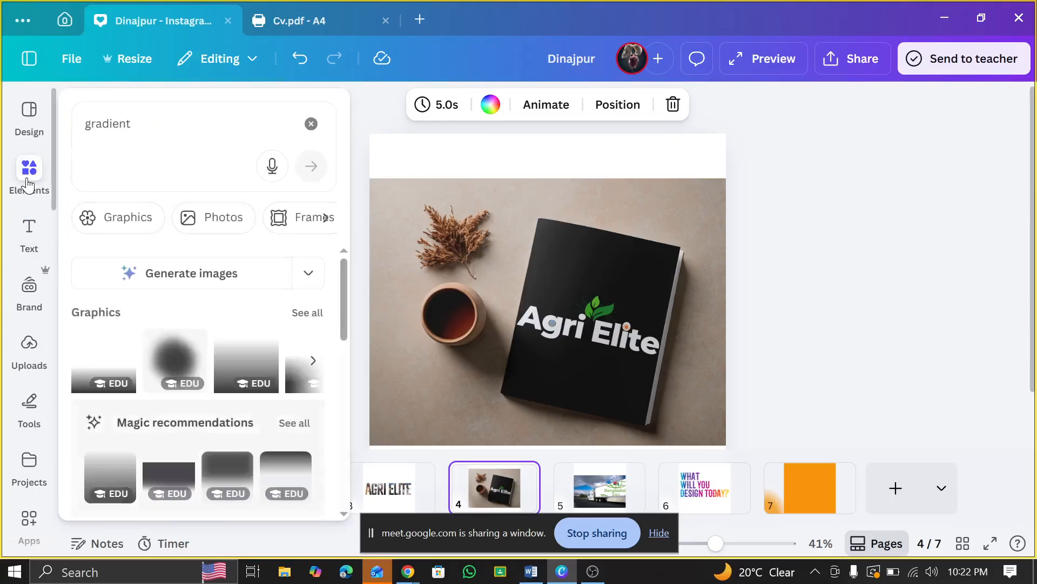
click(29, 237)
click(29, 410)
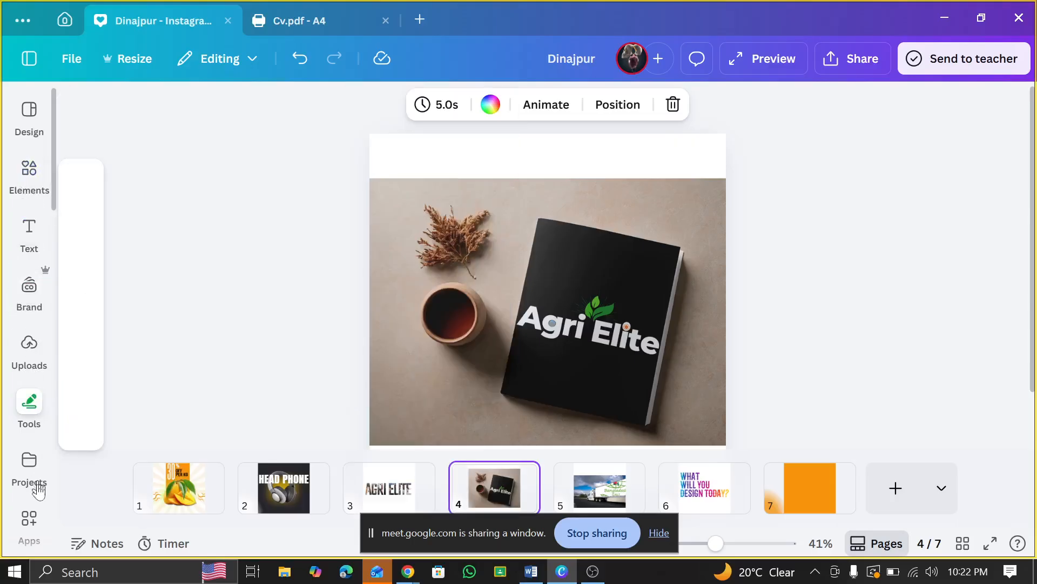
click(29, 467)
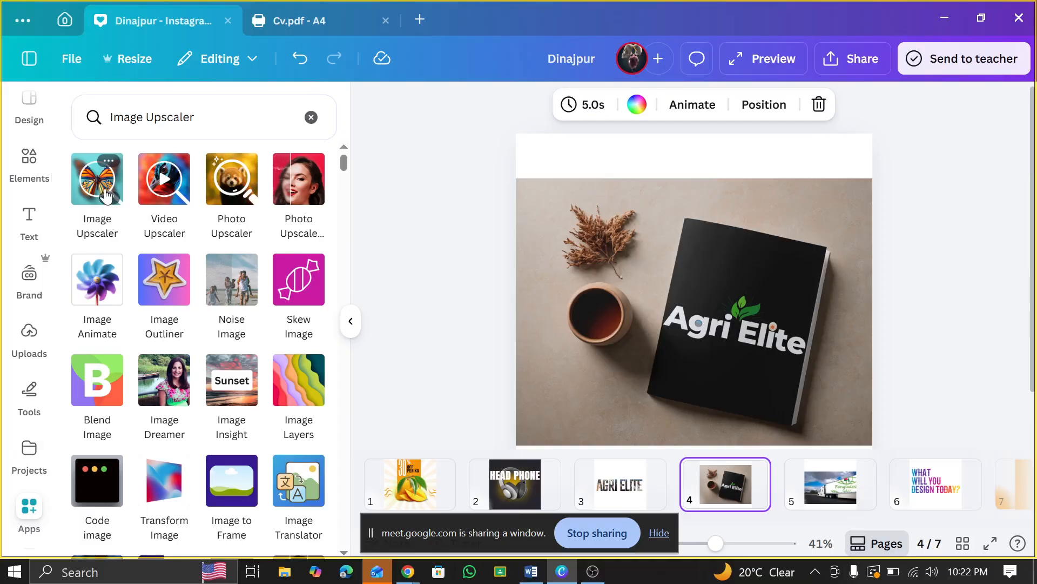
- Launch Image Upscaler, load the black-and-white girl photo from Downloads, and upscale it at 2x
click(106, 197)
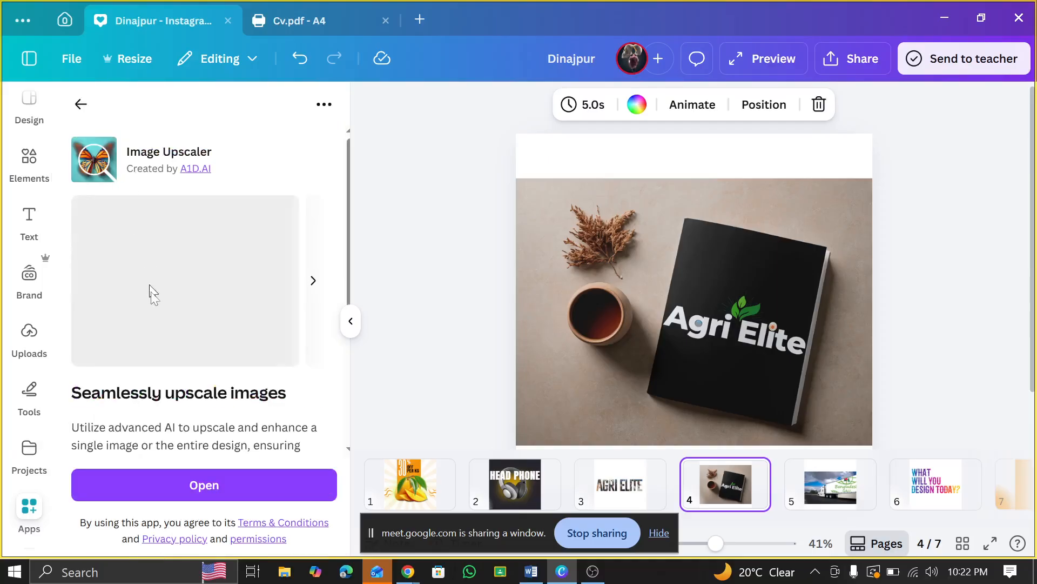
scroll(233, 416, down, 3)
click(208, 484)
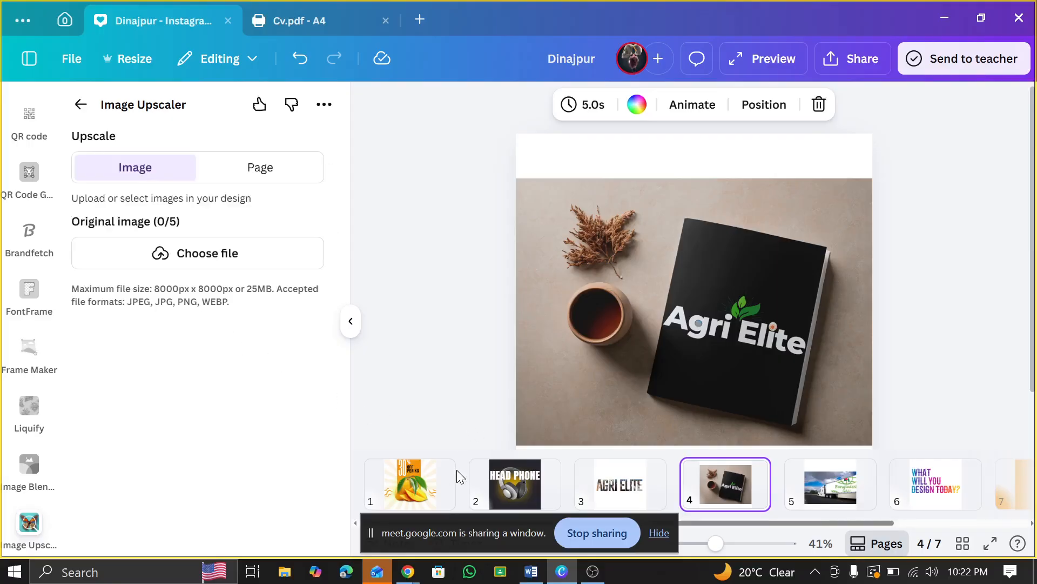
click(199, 253)
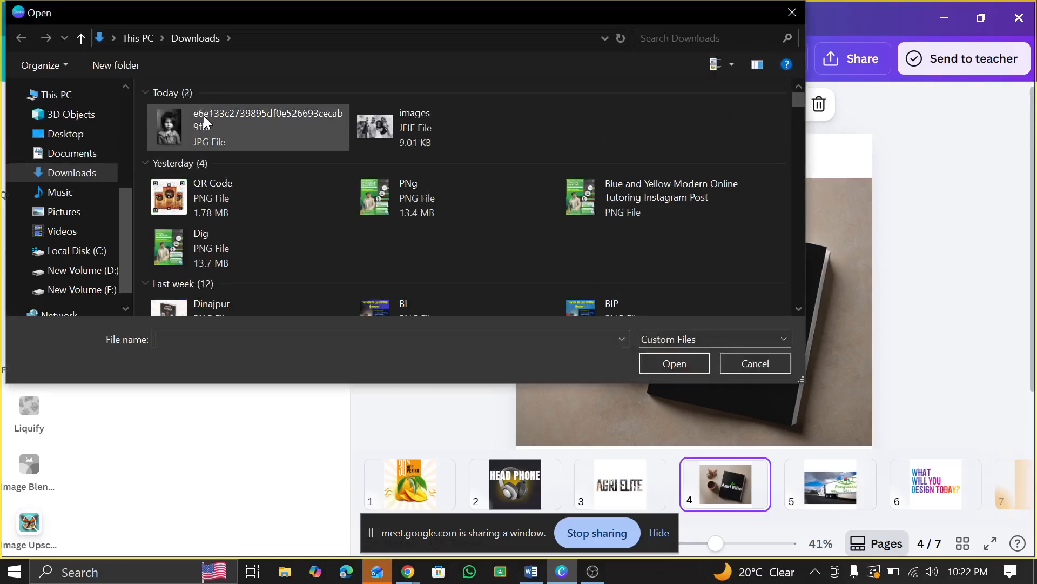
click(203, 115)
click(646, 355)
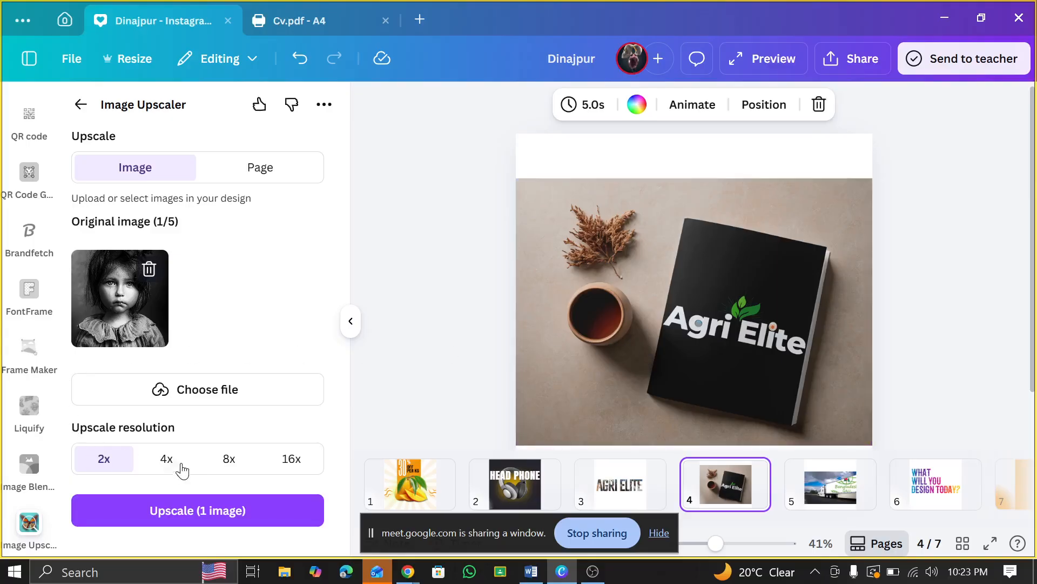
click(197, 509)
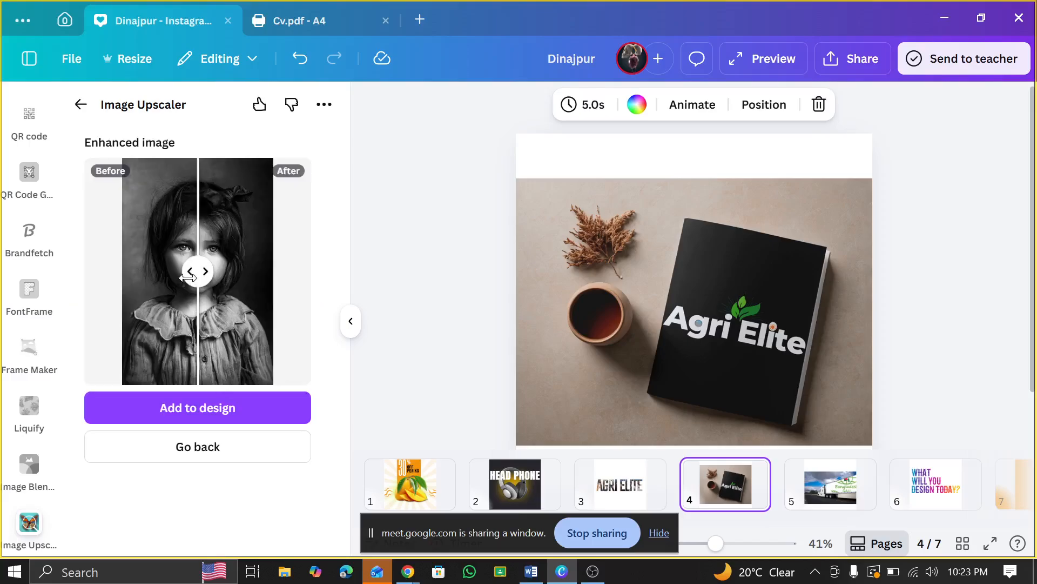
drag(221, 277, 51, 278)
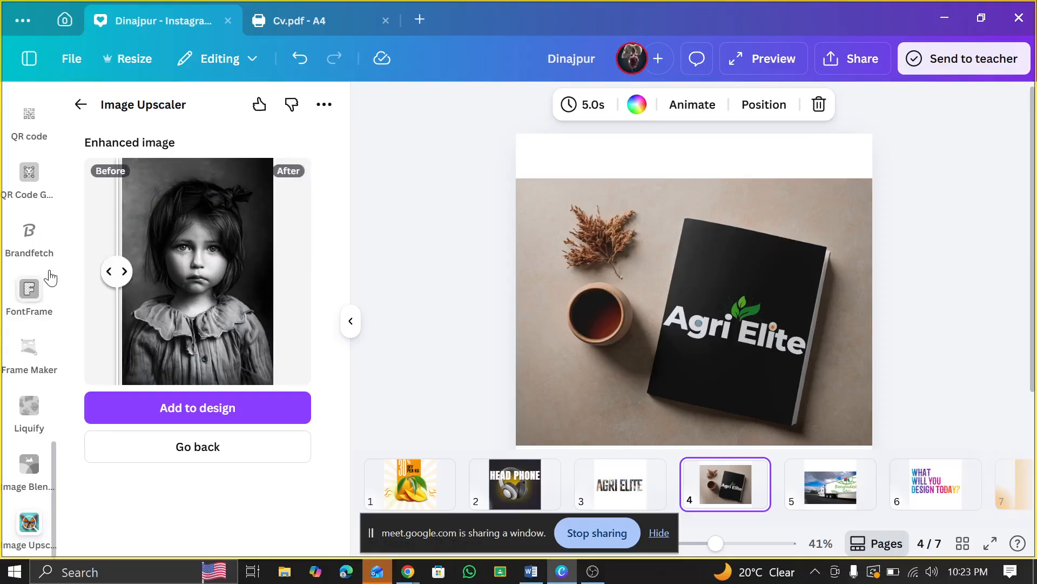
drag(115, 257, 5, 278)
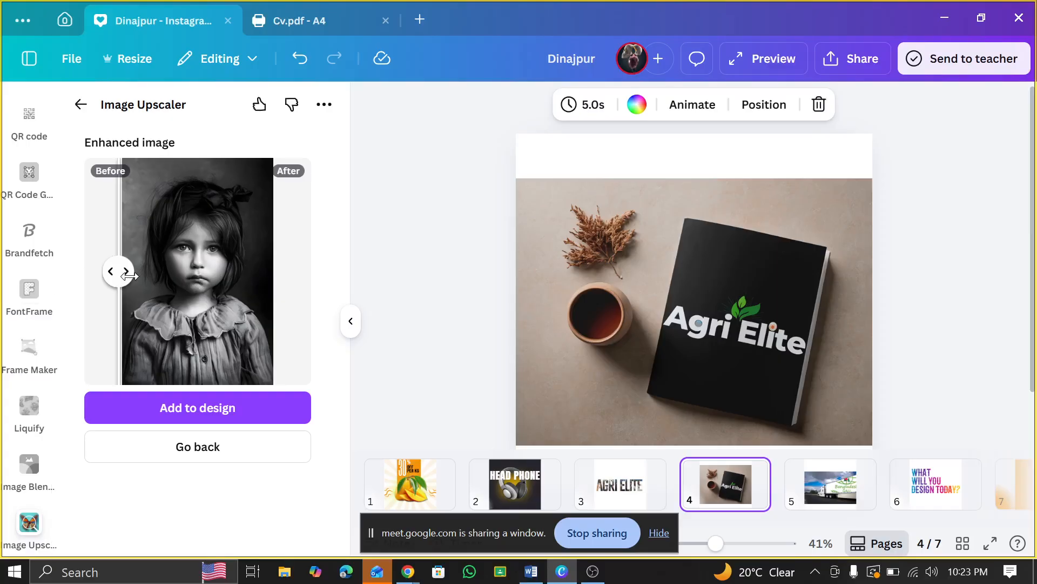
drag(129, 275, 74, 291)
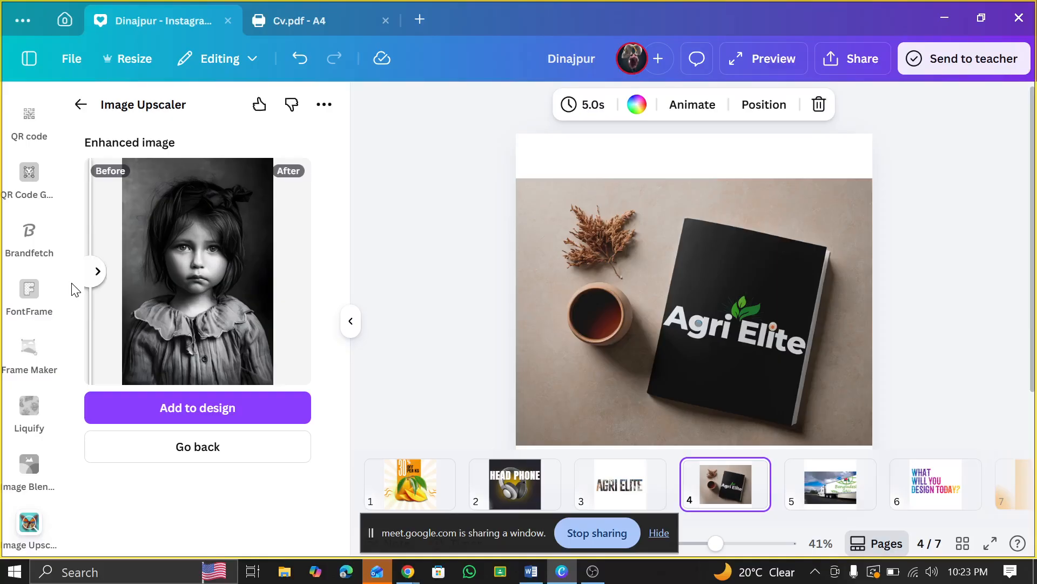
drag(95, 271, 257, 277)
drag(276, 278, 388, 292)
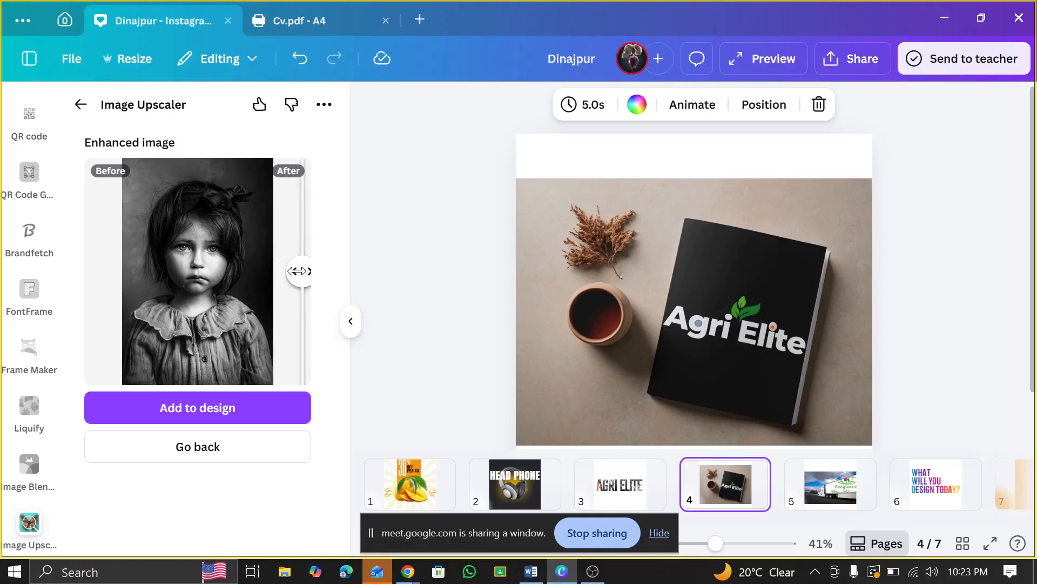
drag(301, 271, 74, 289)
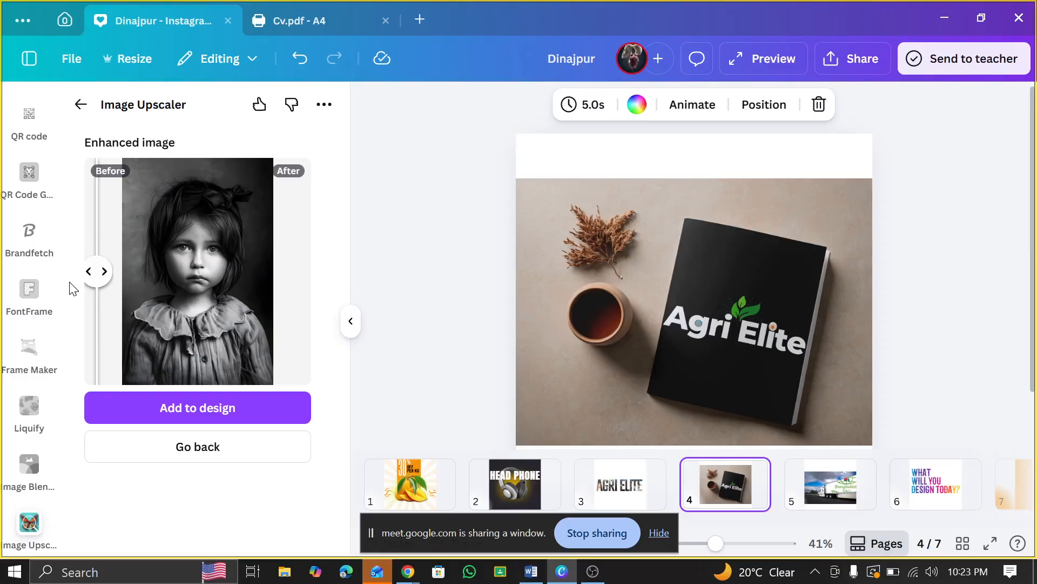
drag(96, 271, 292, 261)
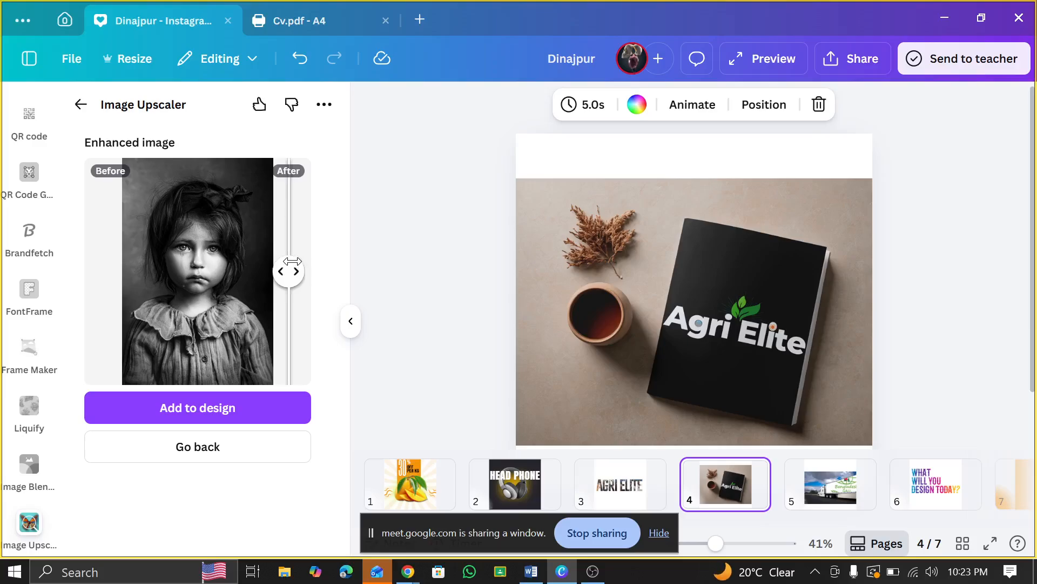
drag(292, 260, 311, 273)
- Add the upscaled girl photo to page 4's book cover, removing the loose extra copy
click(244, 409)
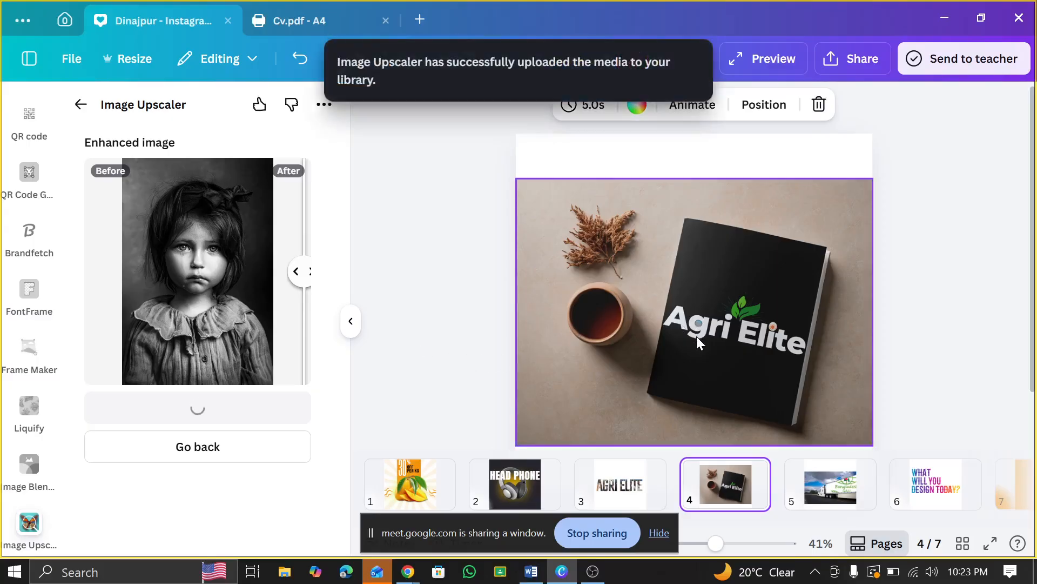
mouse_move(745, 240)
mouse_down()
mouse_move(781, 201)
mouse_move(811, 215)
mouse_move(816, 261)
mouse_move(756, 223)
mouse_move(609, 211)
mouse_move(556, 234)
mouse_move(621, 281)
mouse_move(555, 191)
mouse_move(717, 241)
mouse_move(742, 259)
mouse_up()
key(Delete)
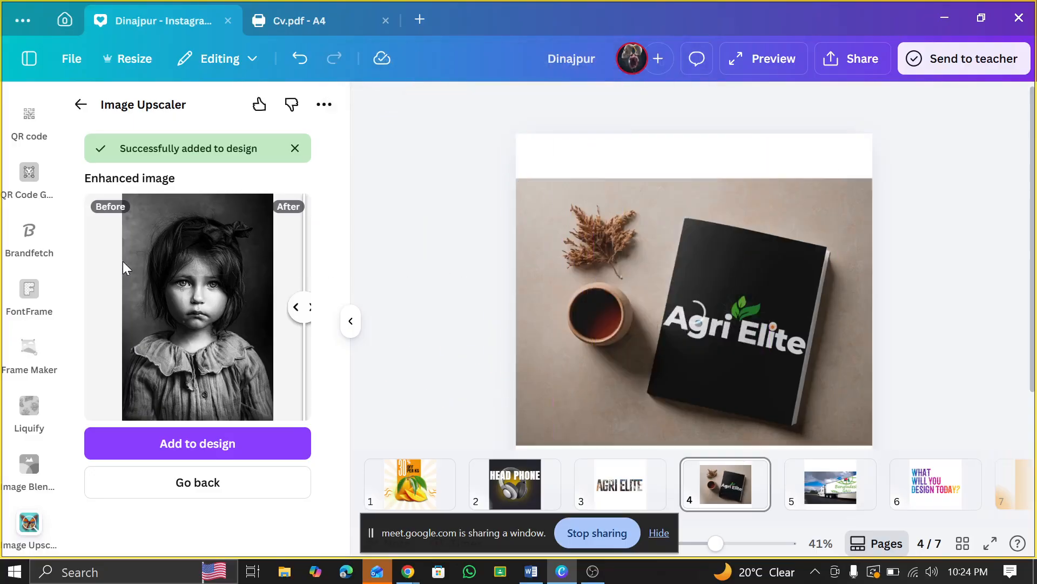
- Place the upscaled photo on orange page 7, enlarged and moved to the right side
scroll(27, 262, up, 10)
scroll(27, 262, up, 5)
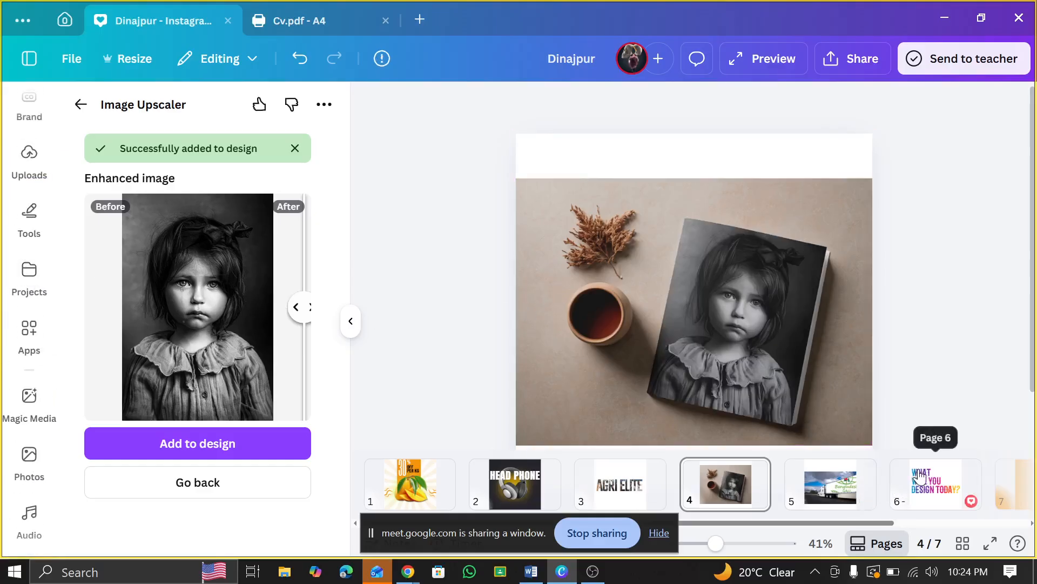
scroll(923, 478, down, 3)
click(899, 483)
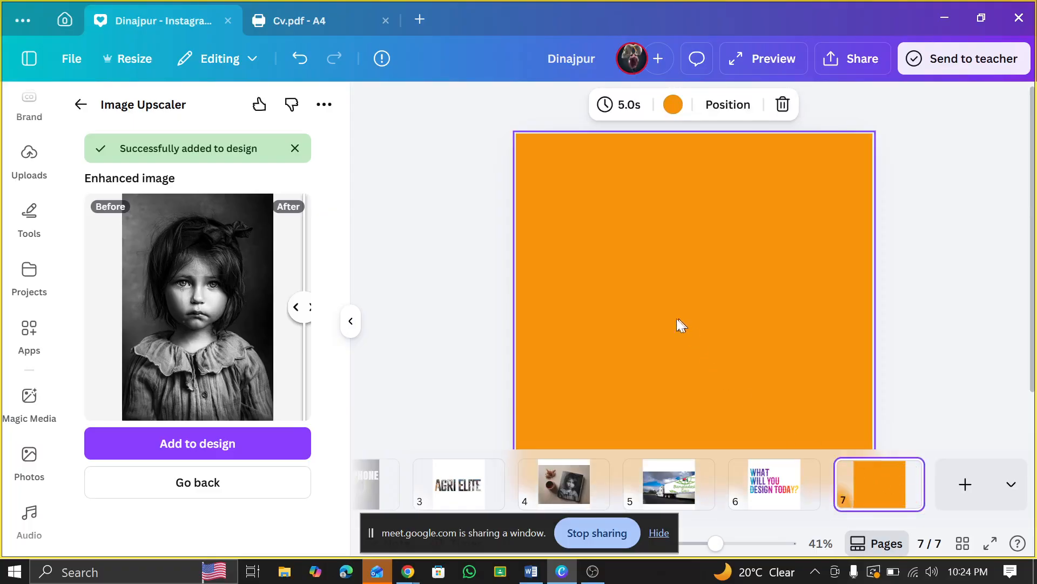
click(238, 446)
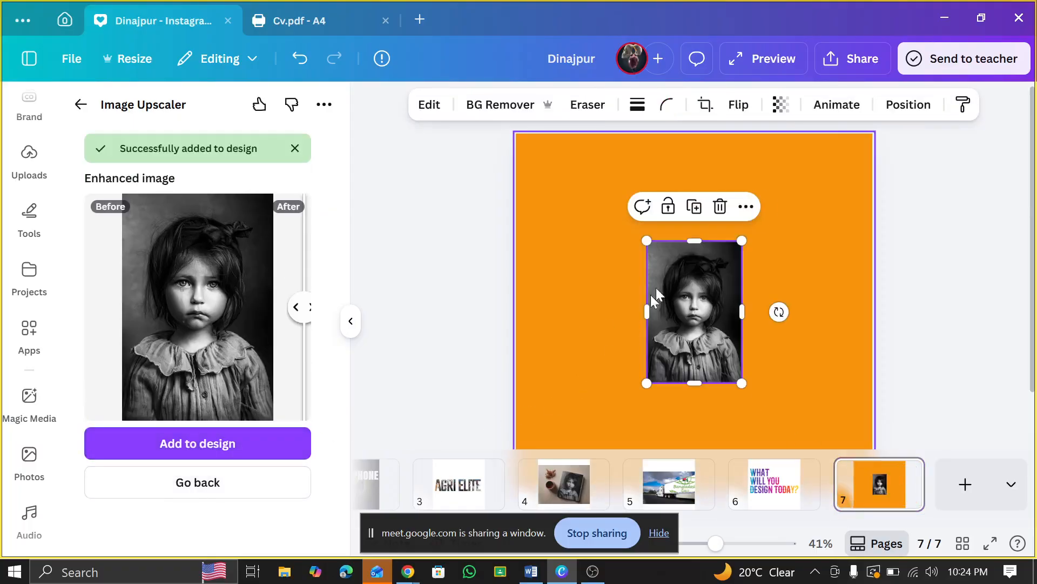
drag(742, 249, 808, 146)
drag(709, 276, 748, 306)
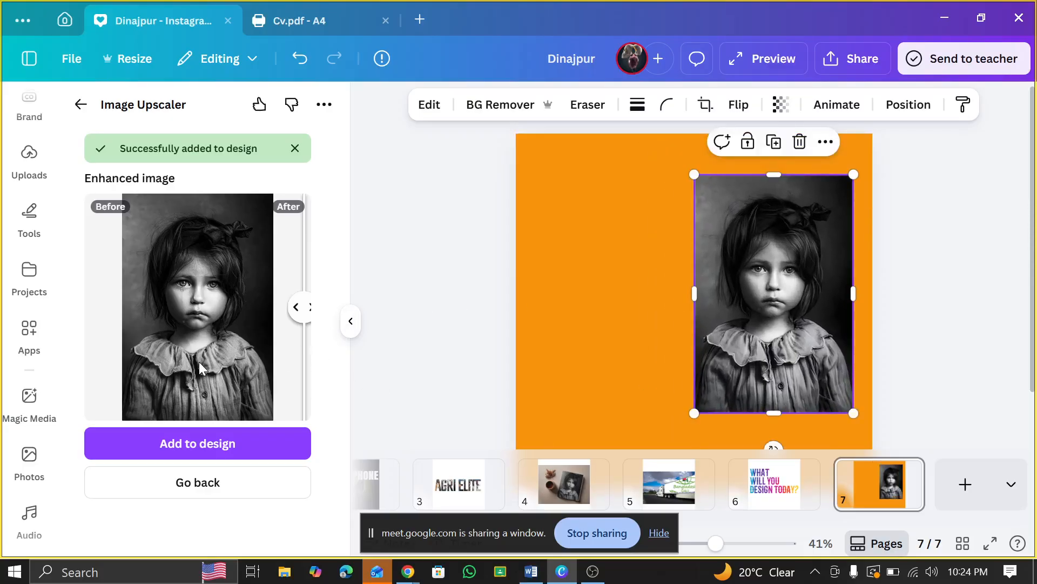
- Upload the grayscale girl JPG from Downloads and add it to page 7
click(20, 173)
scroll(164, 333, down, 10)
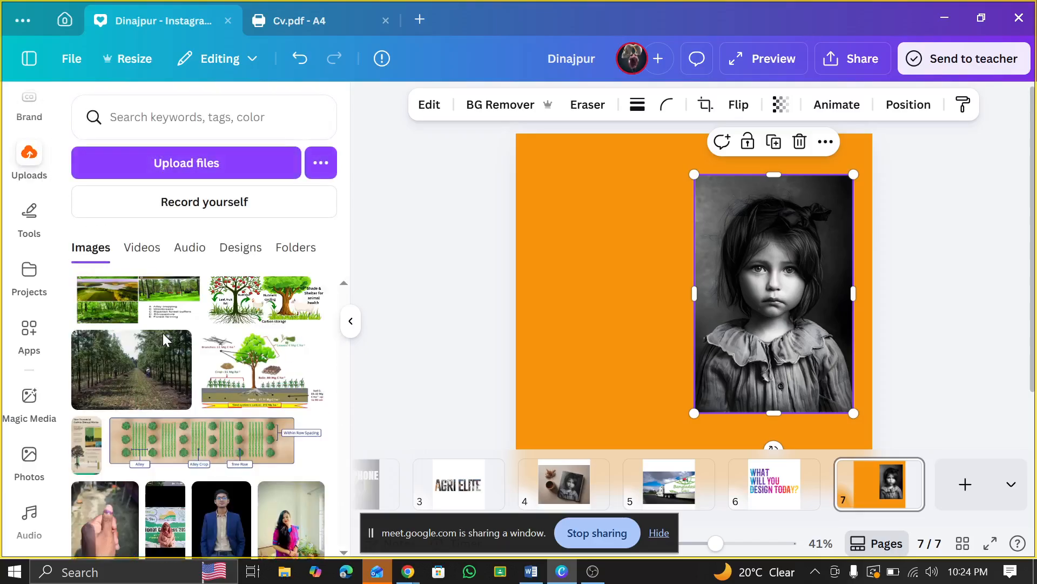
scroll(161, 335, up, 10)
scroll(158, 351, down, 3)
scroll(157, 351, up, 3)
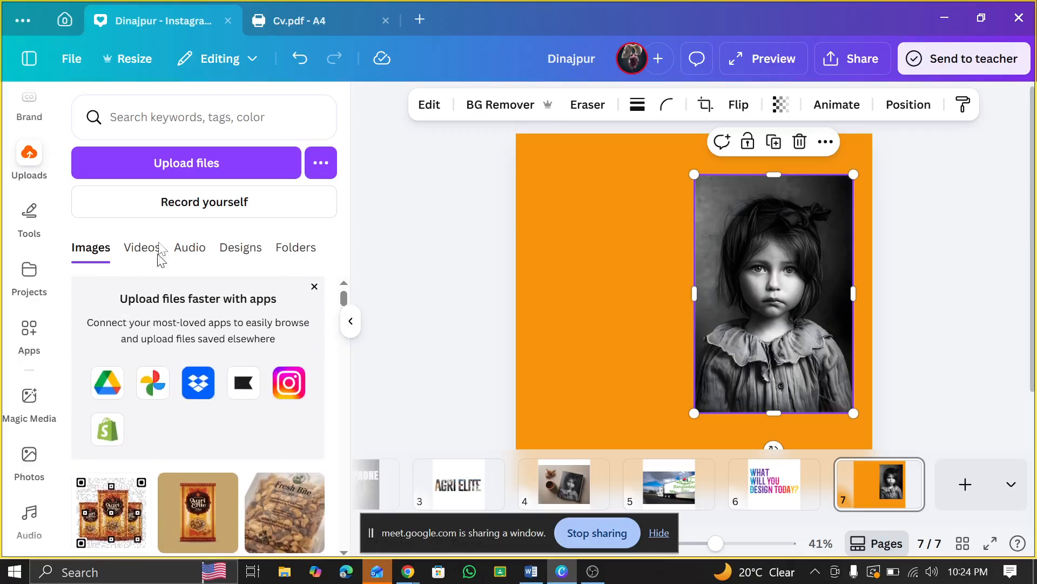
click(168, 163)
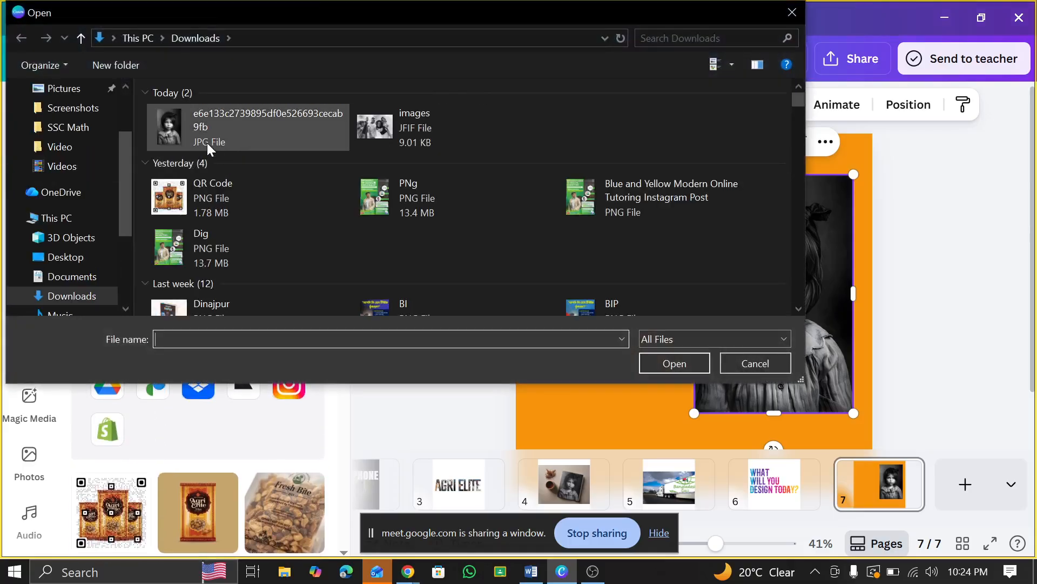
click(207, 143)
click(696, 370)
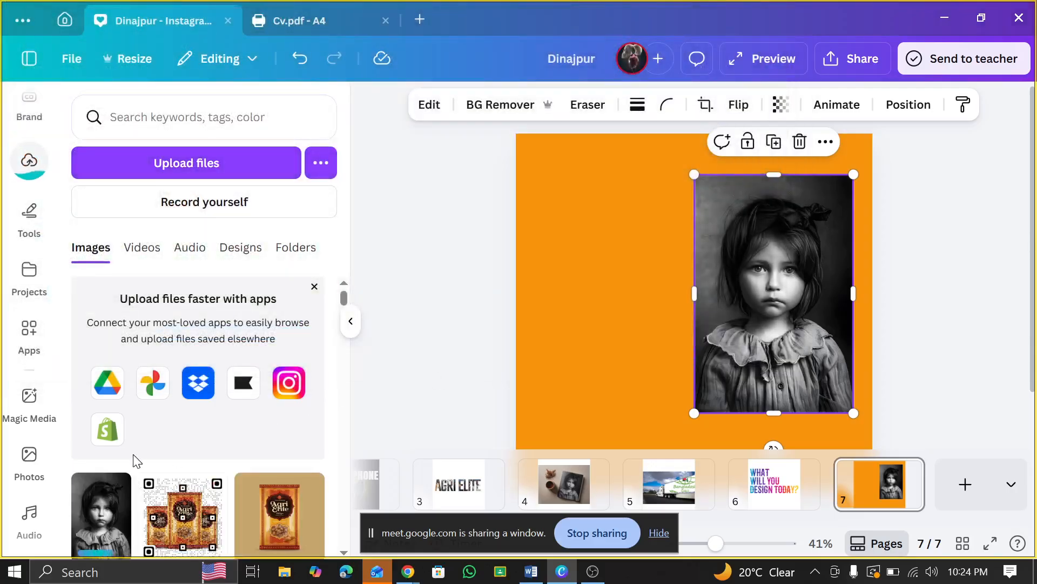
click(101, 510)
- Resize and align both girl portraits so they sit side by side across page 7
drag(640, 317, 583, 300)
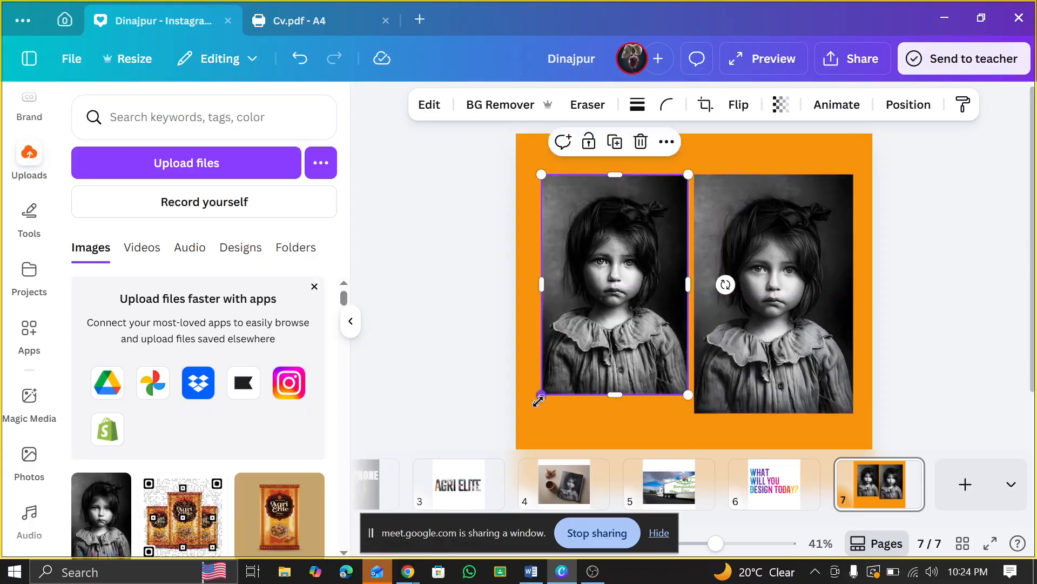
drag(541, 395, 517, 428)
mouse_move(568, 379)
mouse_down()
mouse_move(563, 358)
mouse_move(575, 370)
mouse_up()
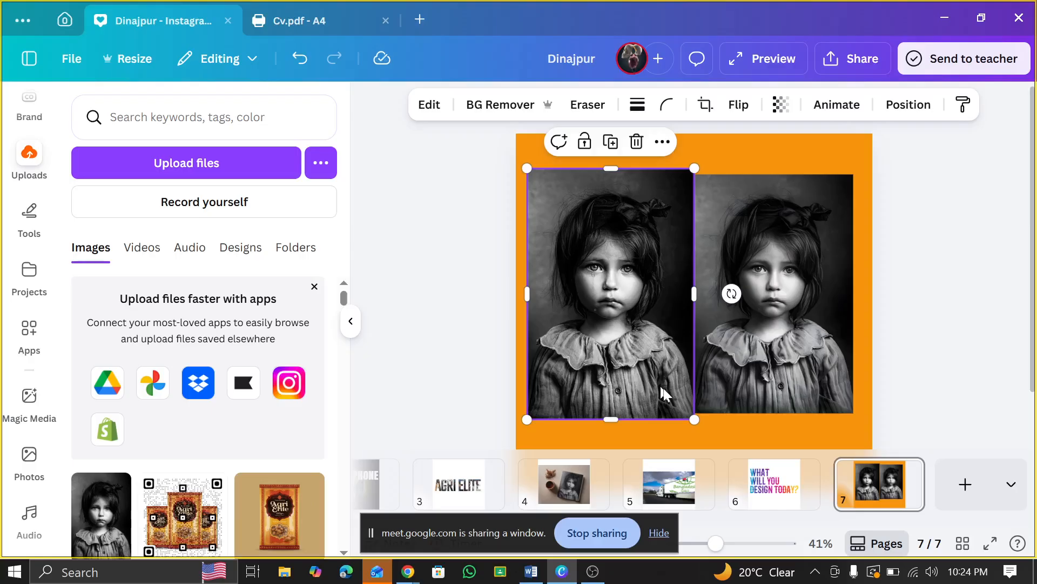
click(734, 384)
drag(736, 393, 736, 401)
drag(858, 186, 864, 167)
click(978, 195)
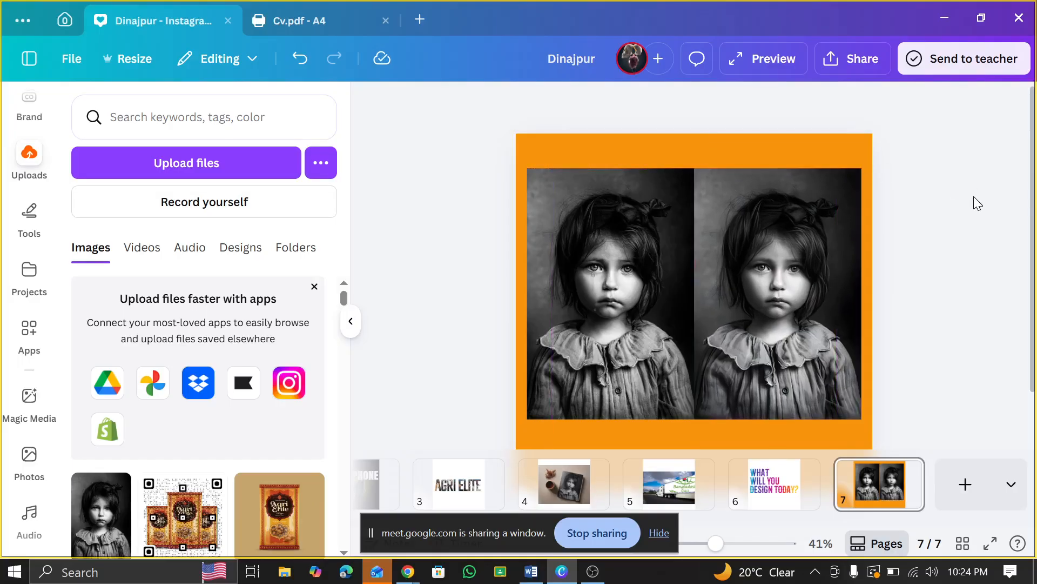
scroll(972, 196, up, 3)
scroll(971, 198, down, 2)
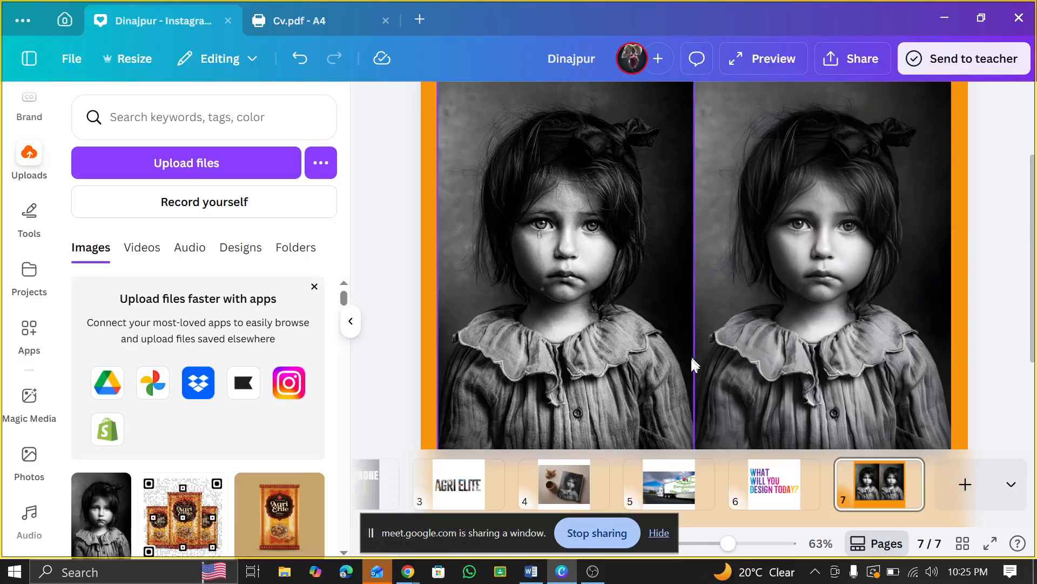
scroll(698, 332, down, 3)
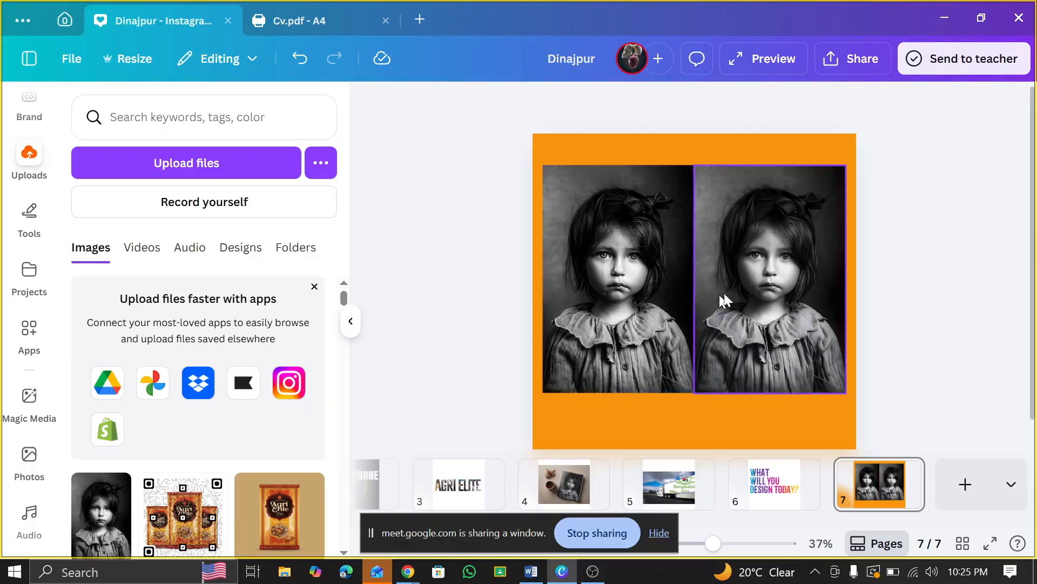
scroll(27, 176, up, 3)
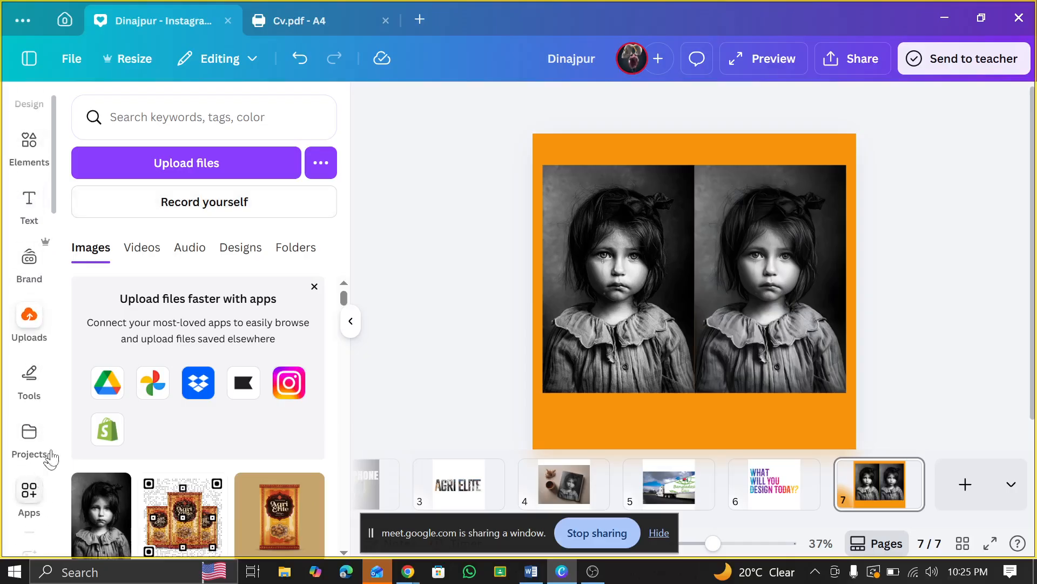
- Search the apps for 'colori' and launch the Colorize app
click(30, 489)
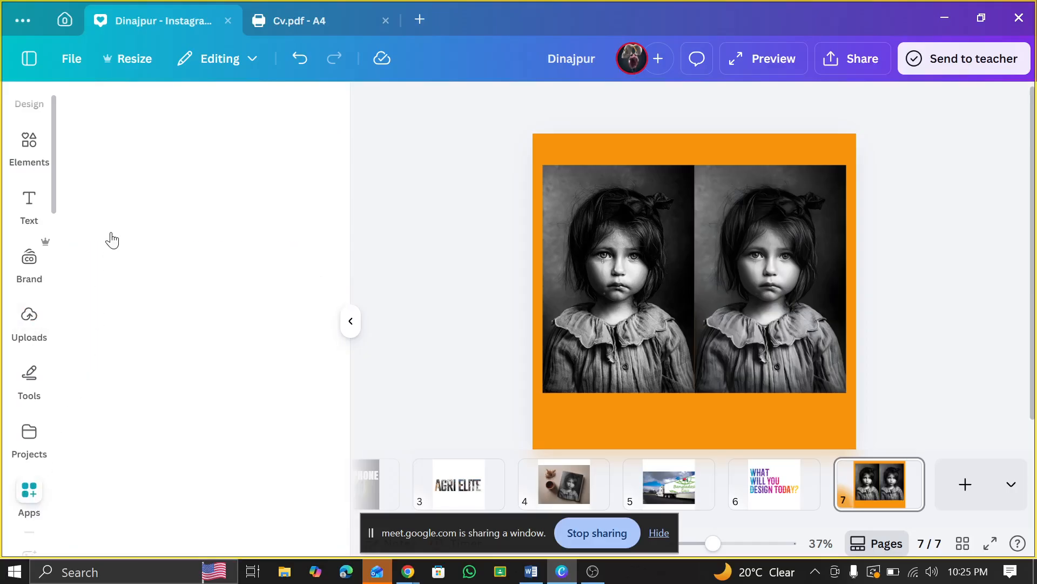
click(312, 115)
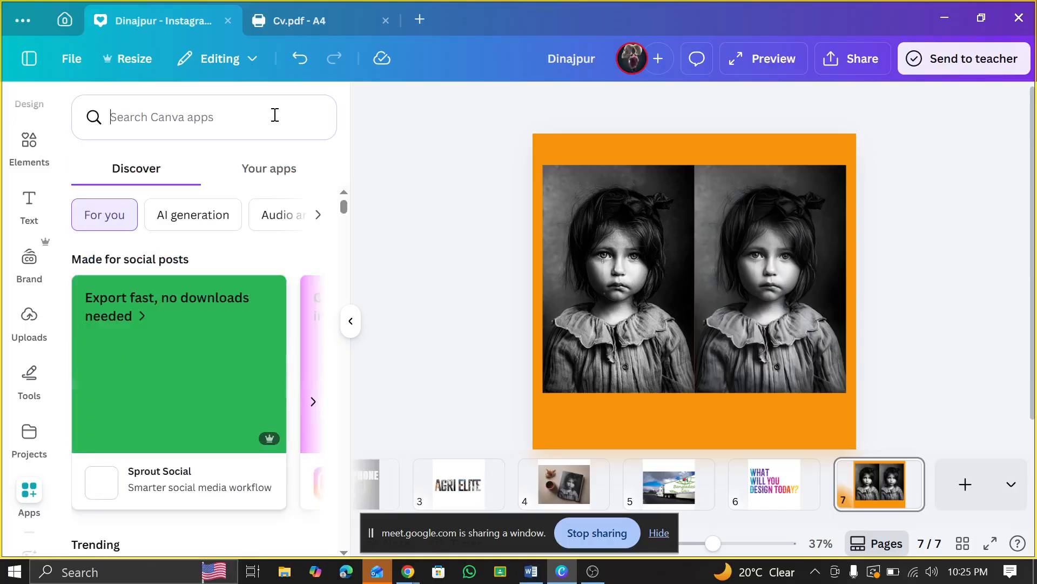
text(colo)
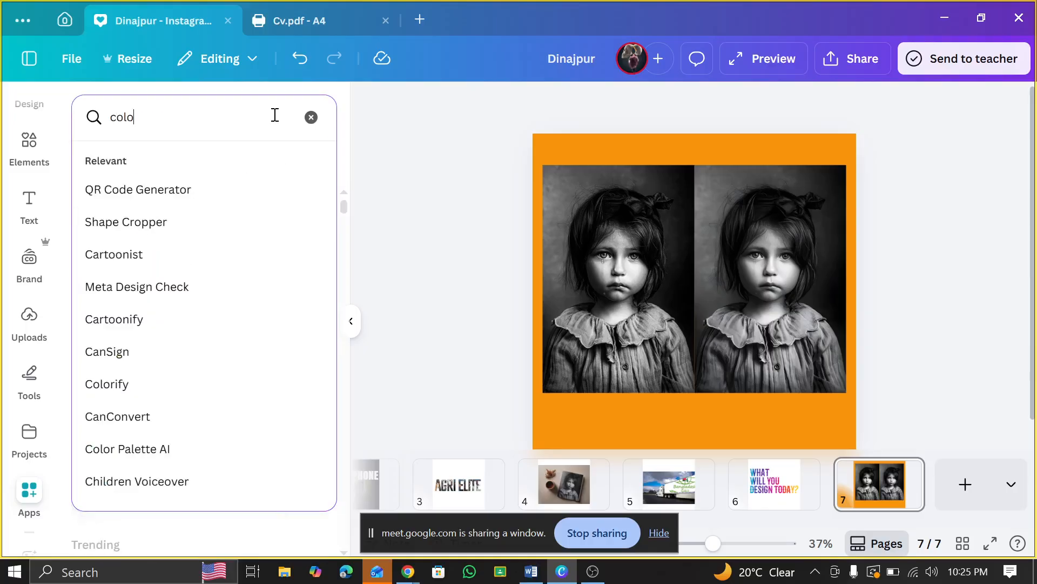
text(rized)
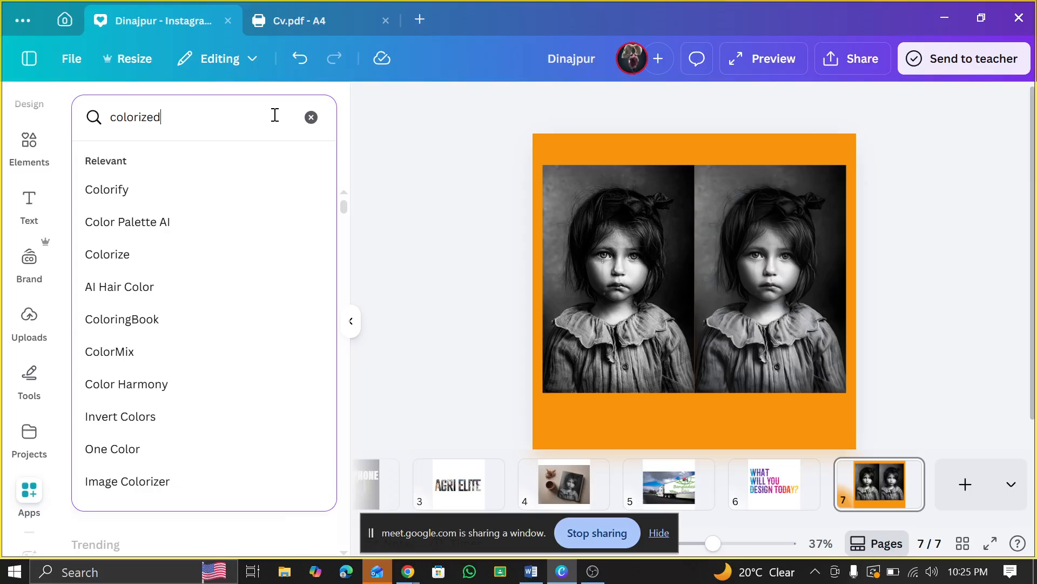
key(Return)
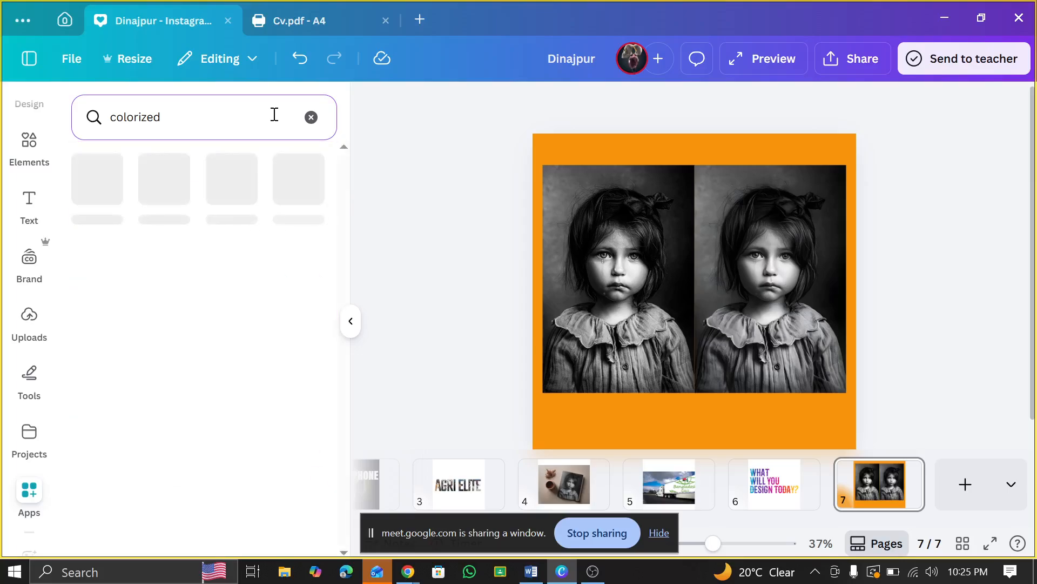
click(93, 180)
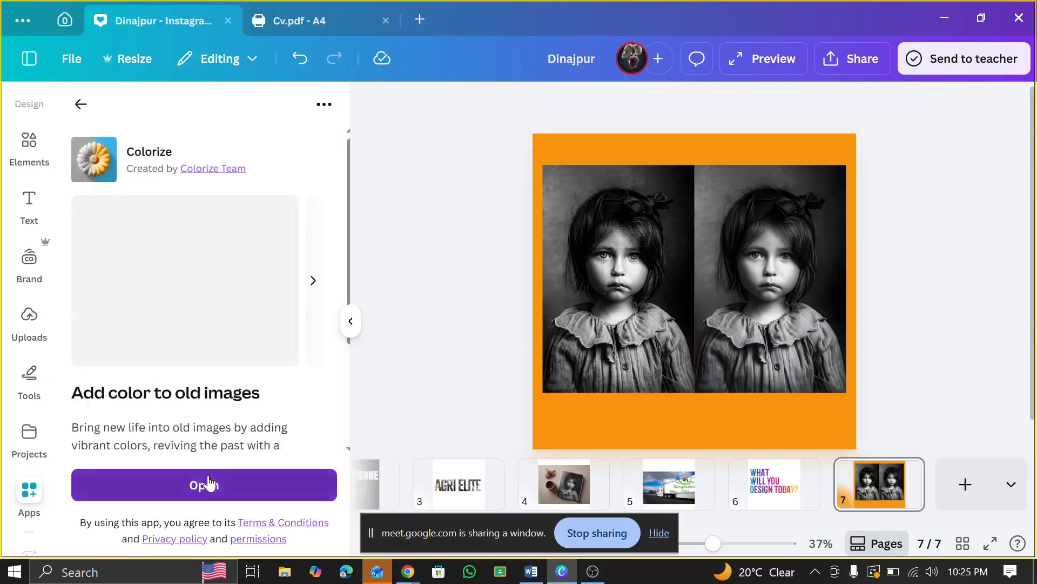
click(208, 484)
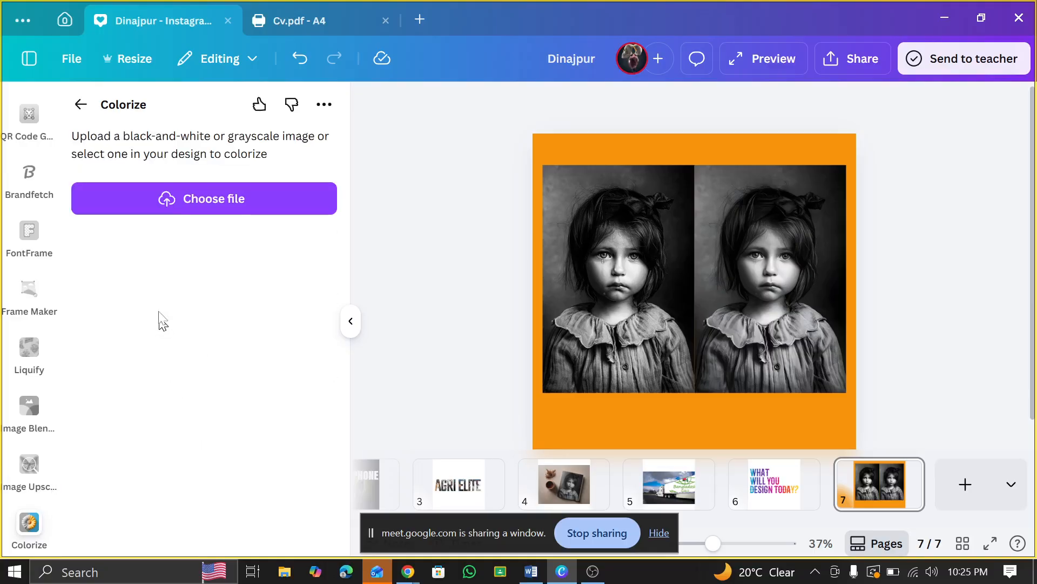
- Load the images JFIF file from Downloads into Colorize
click(176, 196)
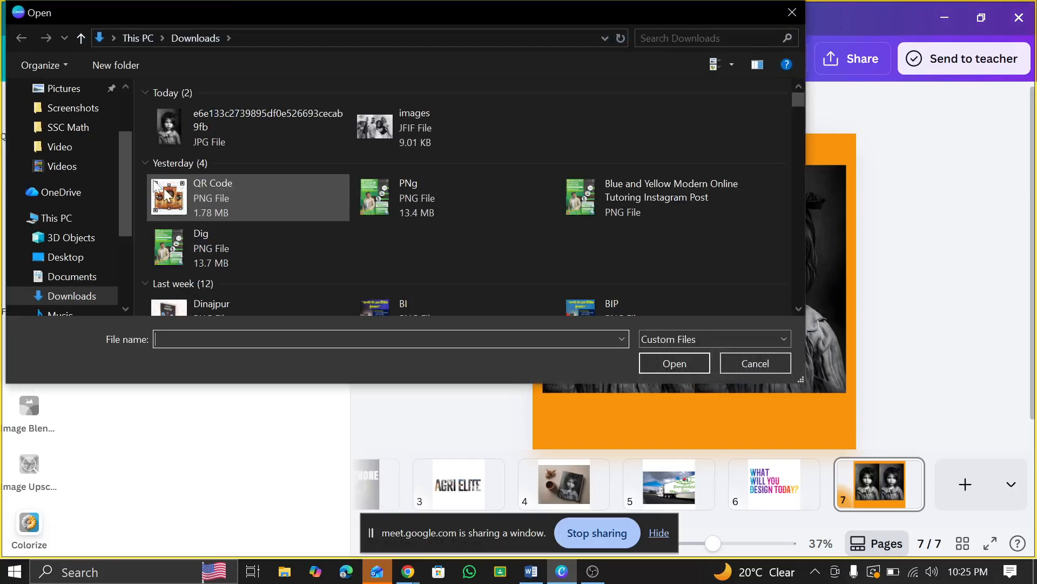
click(385, 127)
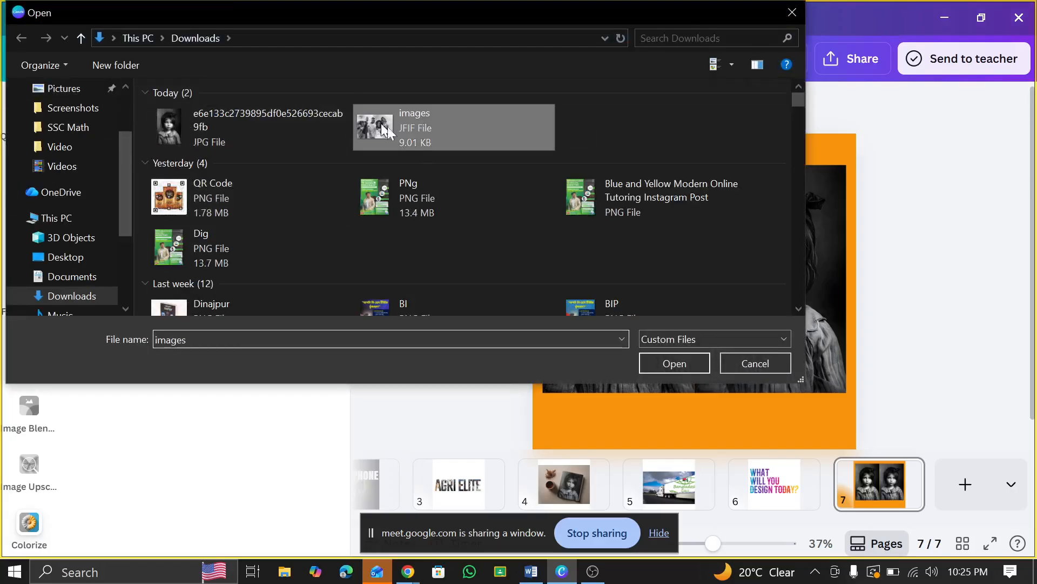
click(669, 363)
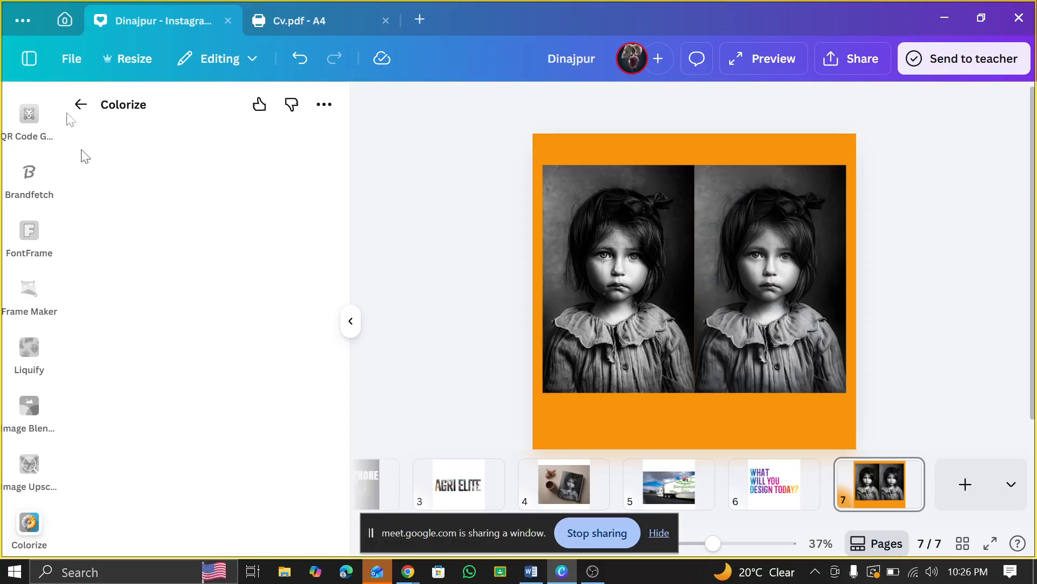
- Toggle the Colorize app closed and open several times, then hide the app panel
click(79, 105)
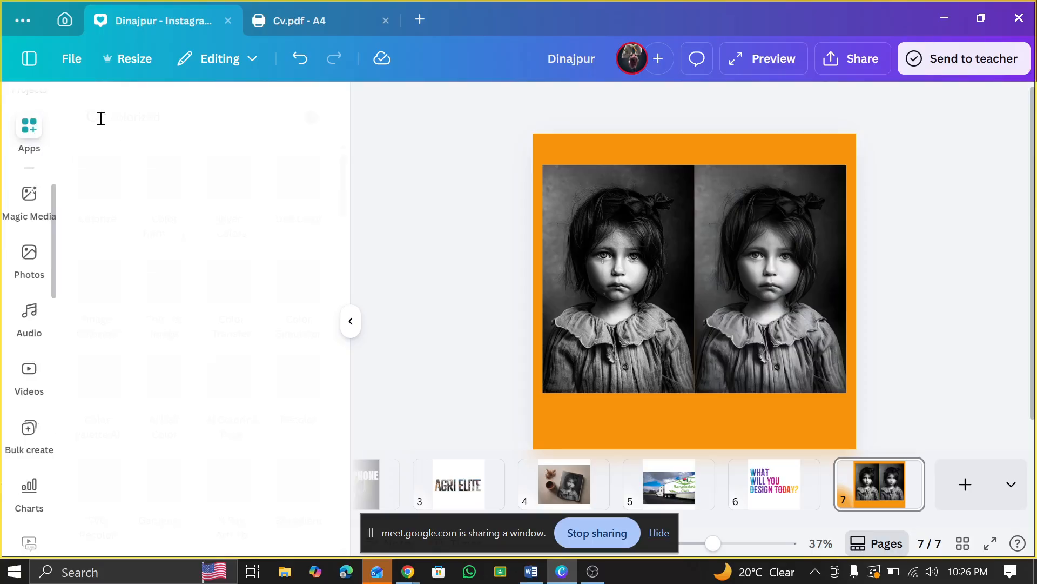
click(106, 190)
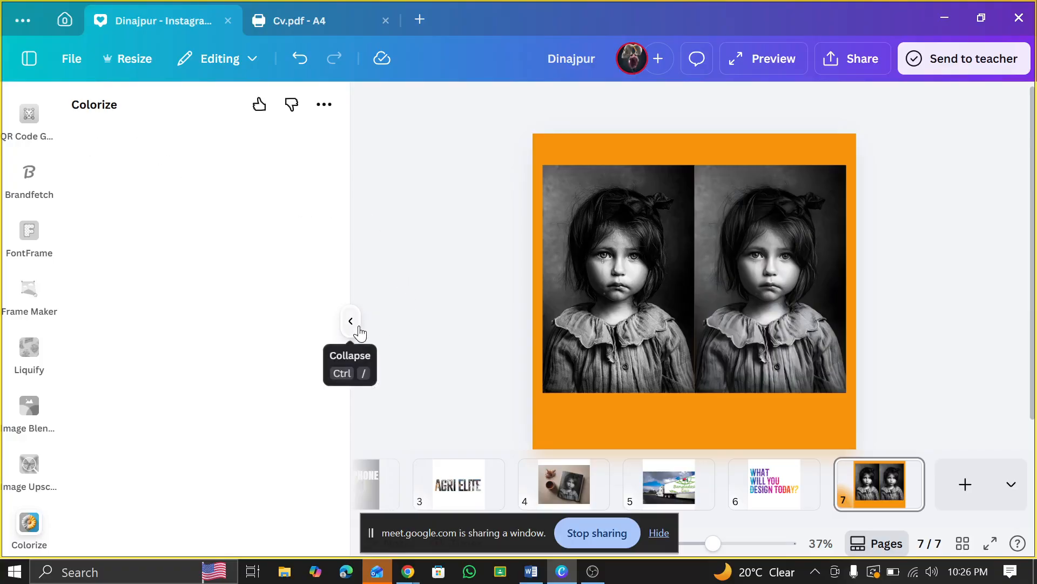
click(27, 540)
click(24, 542)
click(22, 542)
click(25, 541)
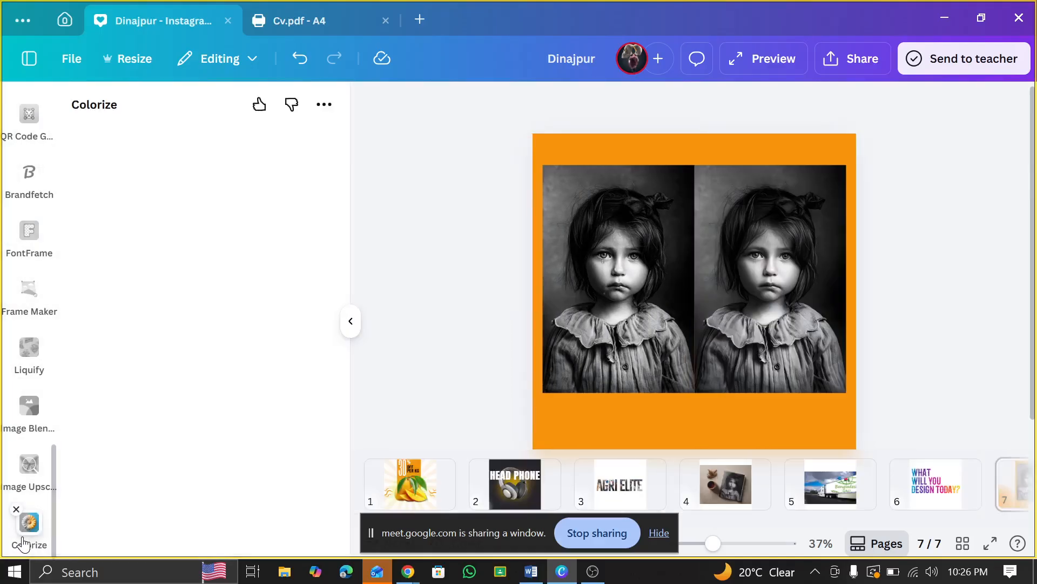
click(350, 321)
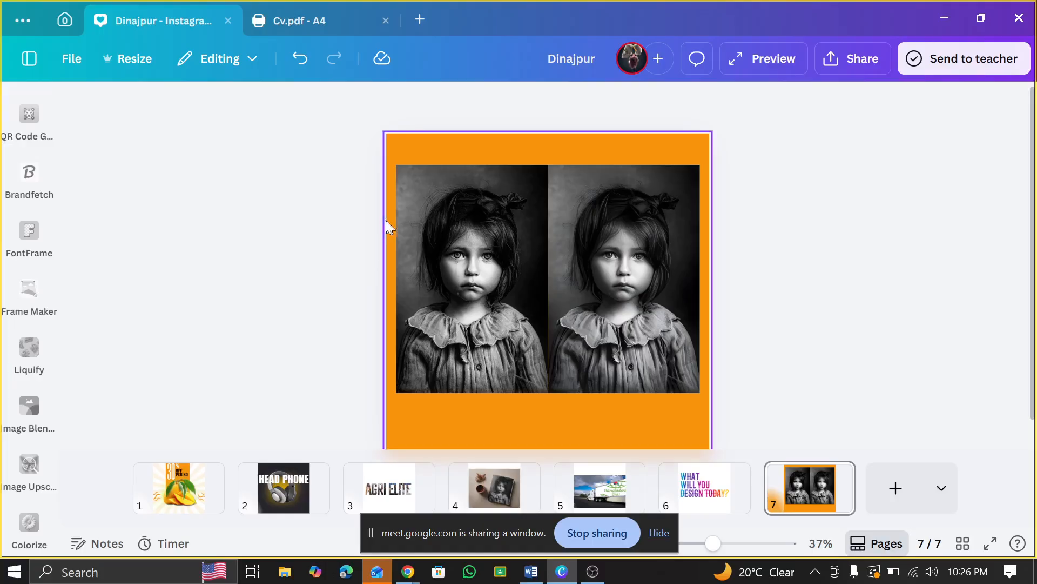
- Briefly open the Mockups and chart panels, then reopen Colorize and hide it again
scroll(16, 294, up, 5)
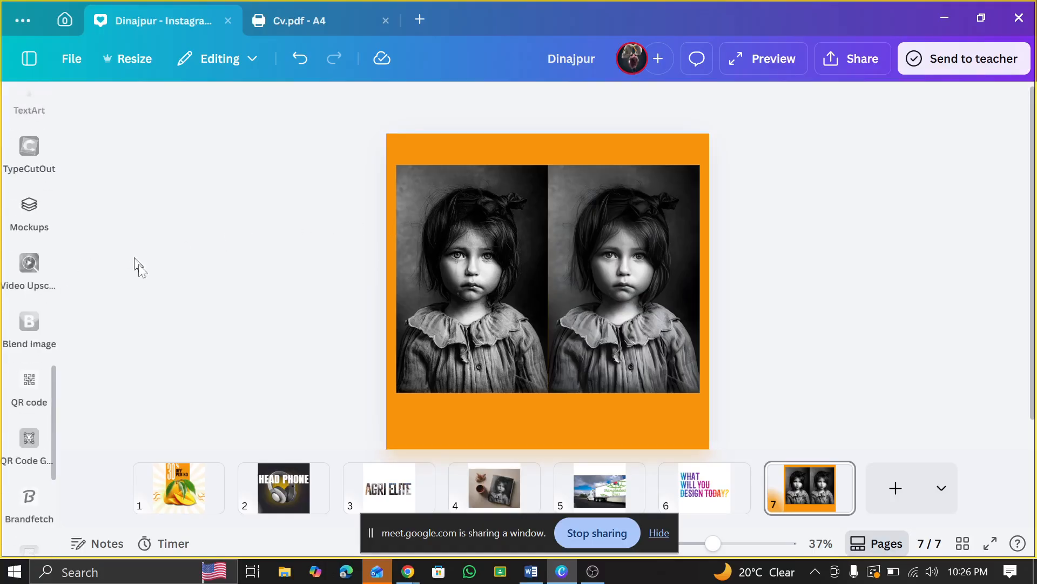
click(22, 213)
click(17, 216)
scroll(27, 215, up, 8)
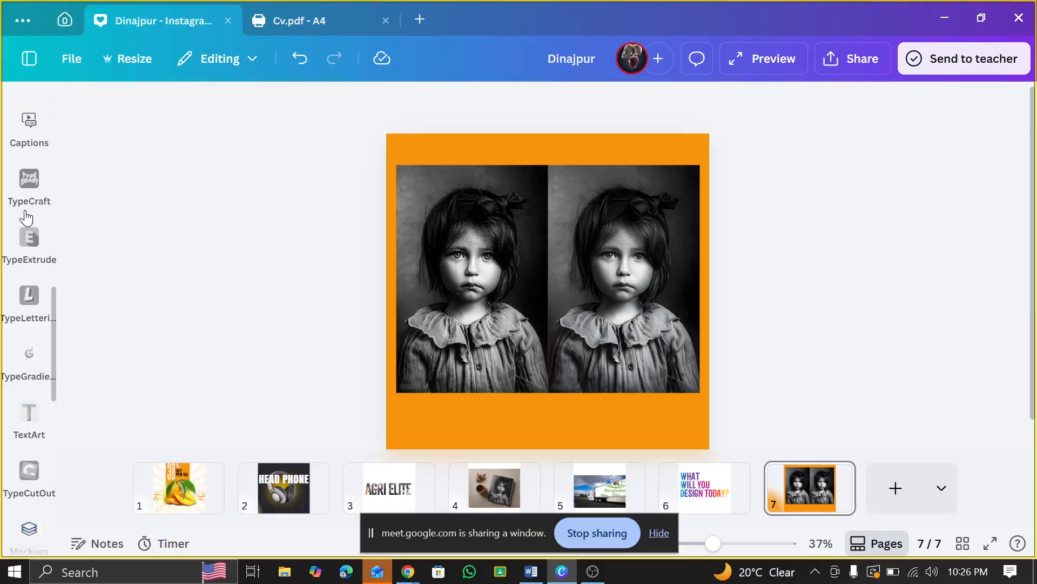
click(27, 215)
scroll(24, 211, up, 5)
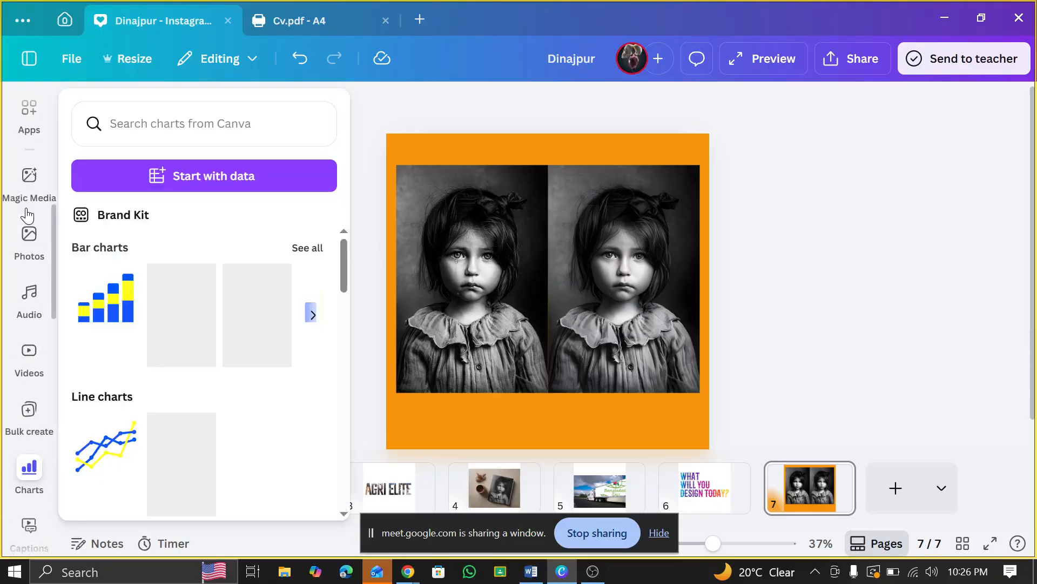
click(30, 125)
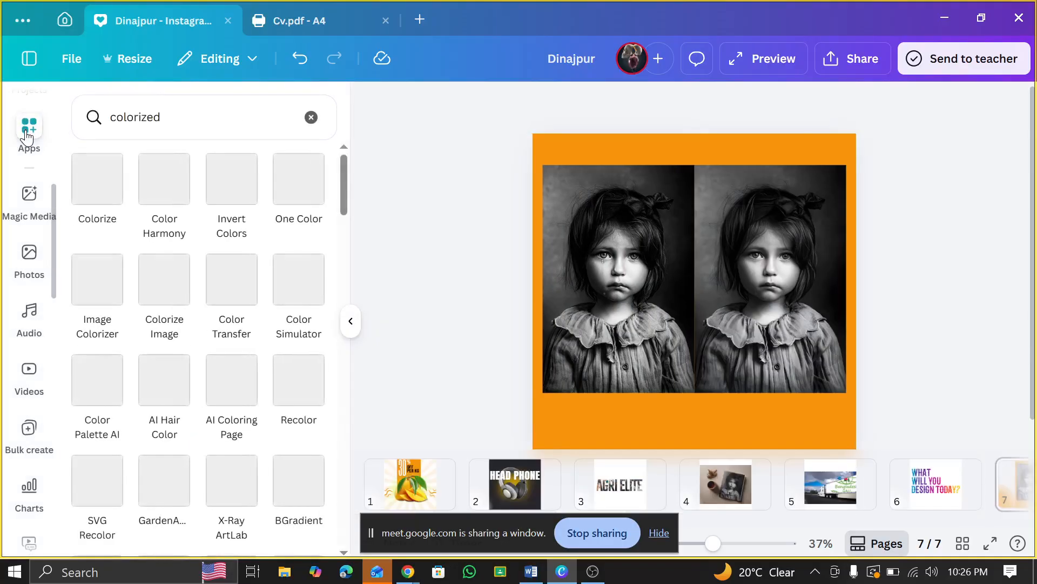
click(82, 182)
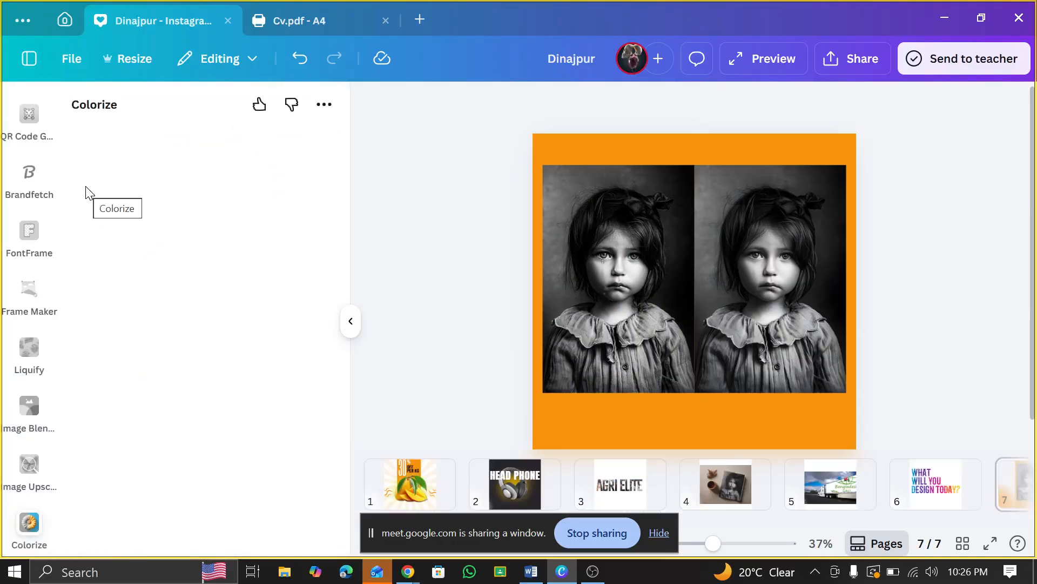
click(351, 324)
- Open the Captions feature, then clear the 'colorized' apps search
scroll(16, 206, up, 5)
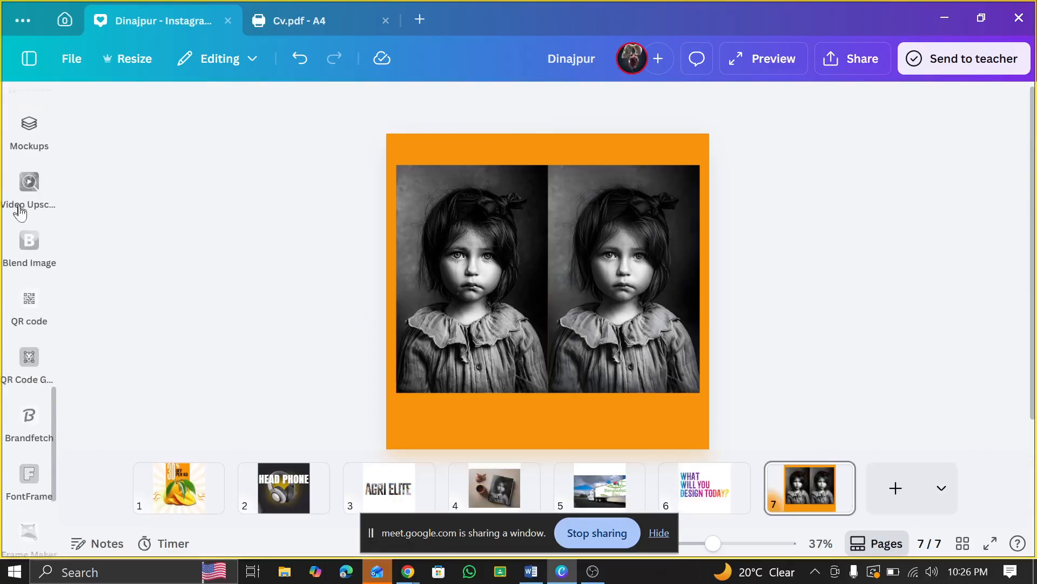
scroll(47, 273, up, 5)
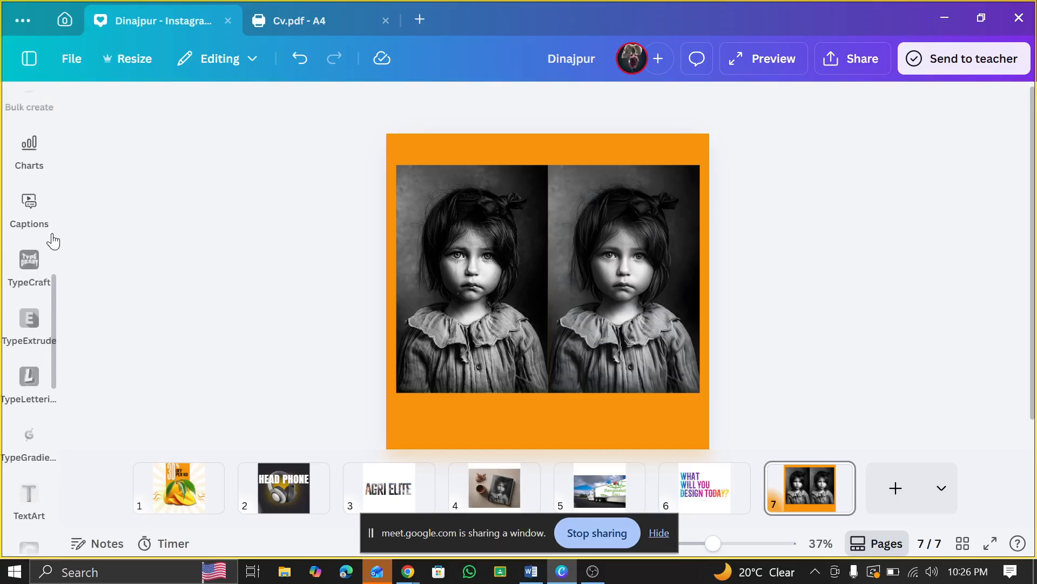
click(51, 239)
scroll(51, 229, up, 4)
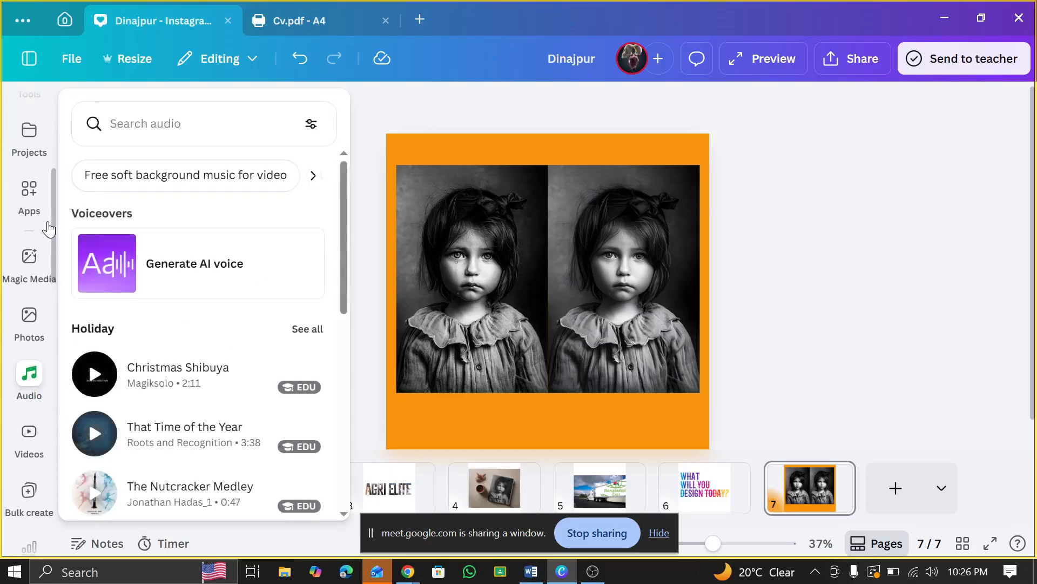
mouse_move(25, 210)
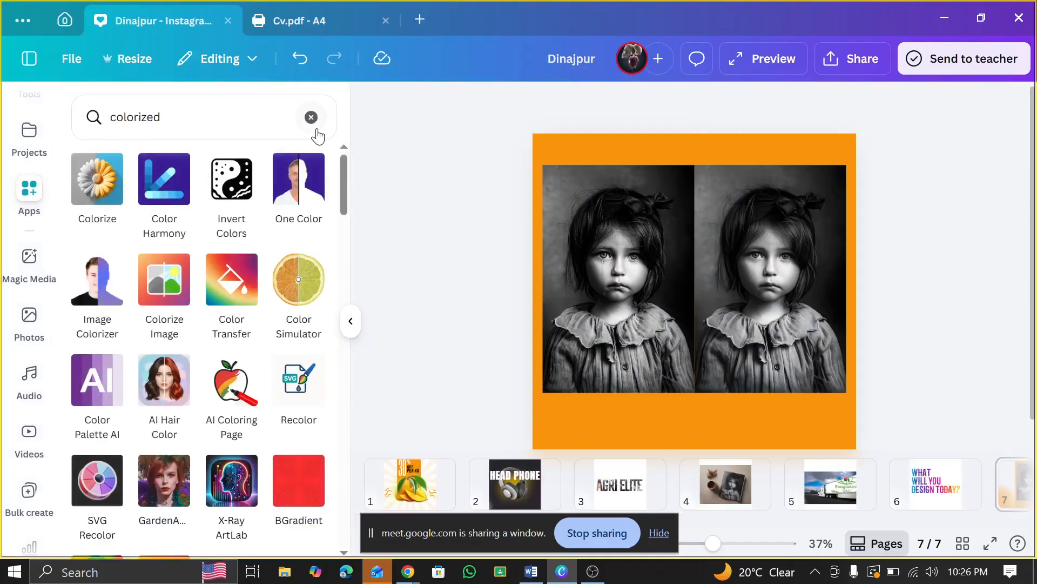
click(315, 120)
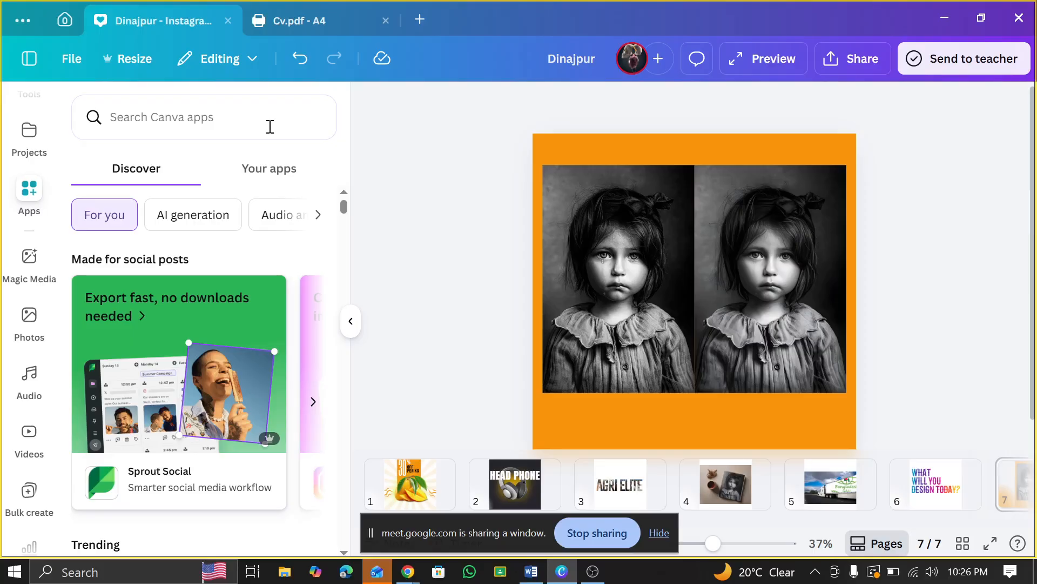
- Search apps for 'Eas' and launch the Easy Reflections app
click(148, 112)
text(E)
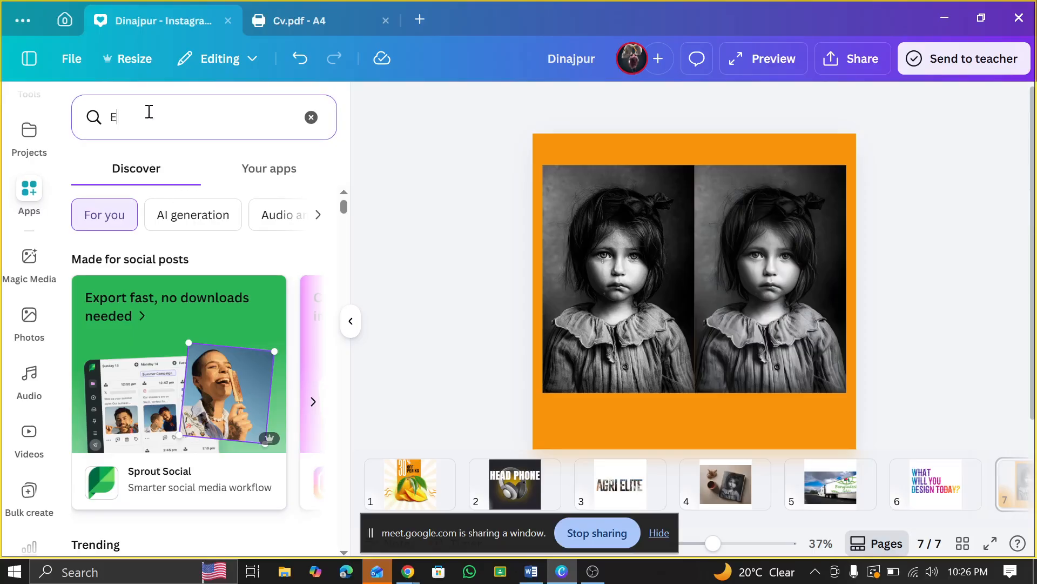
text(asy)
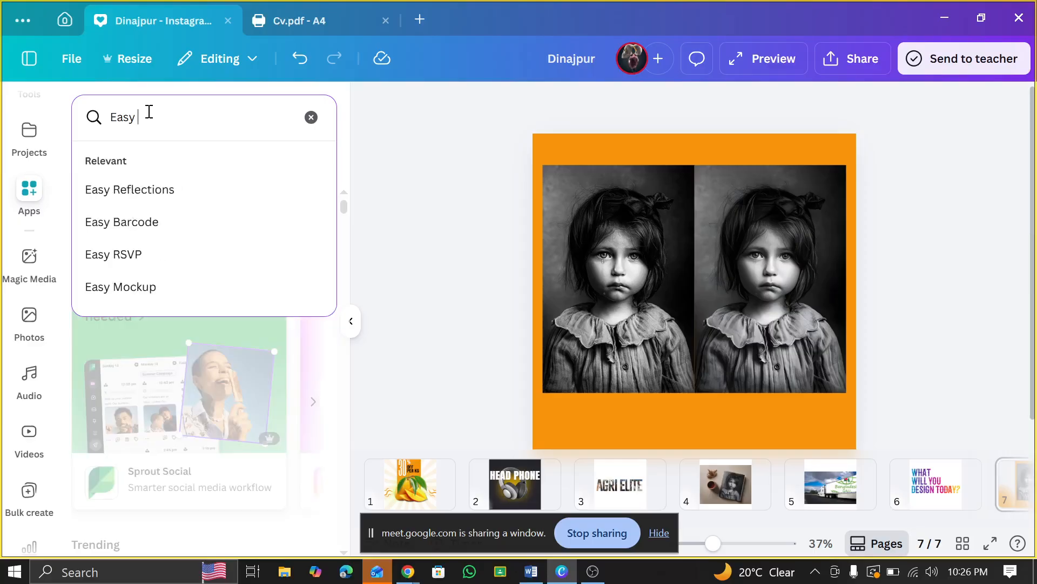
click(151, 187)
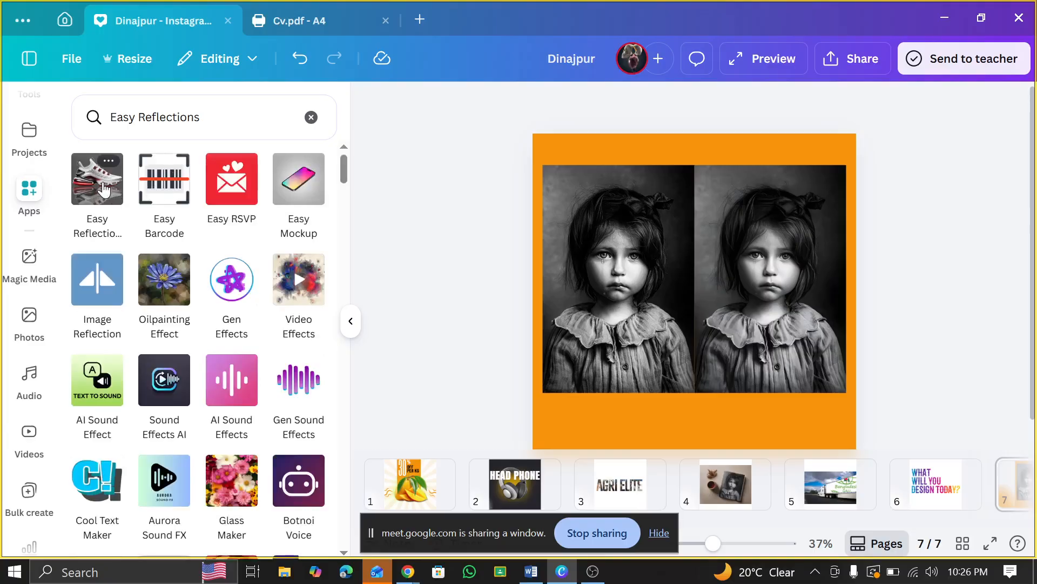
click(104, 191)
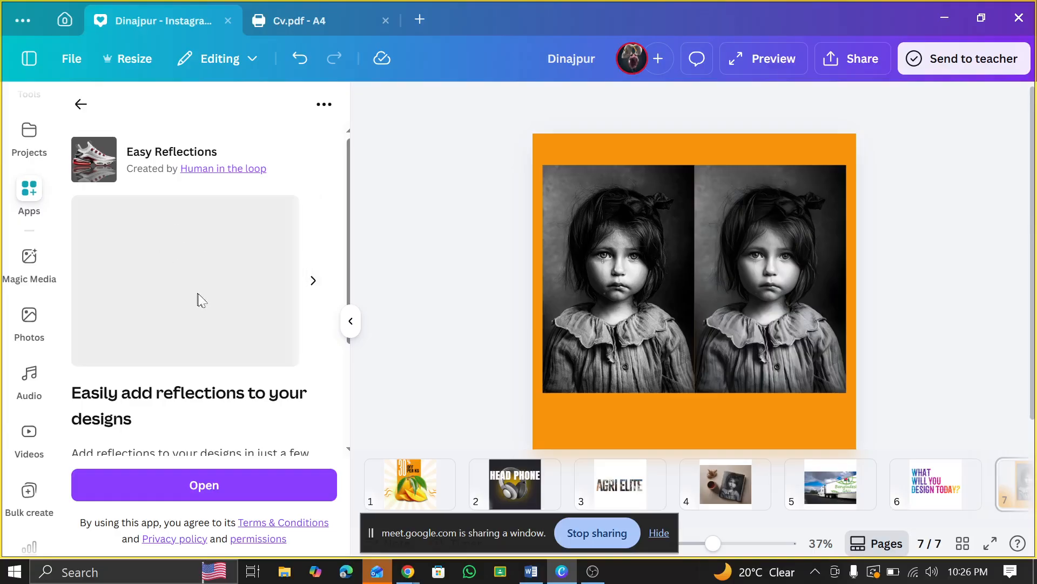
scroll(162, 373, down, 3)
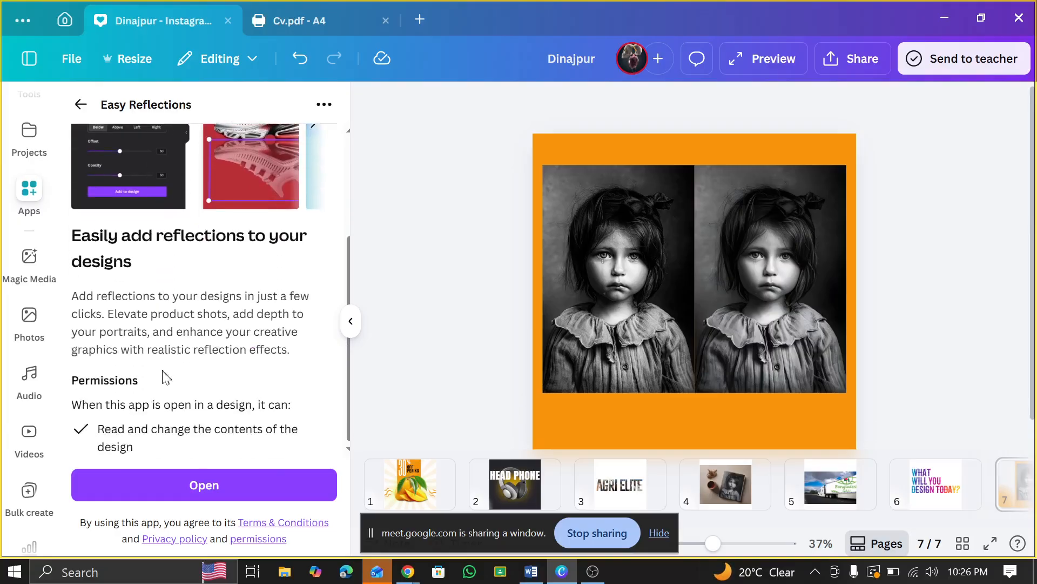
click(201, 489)
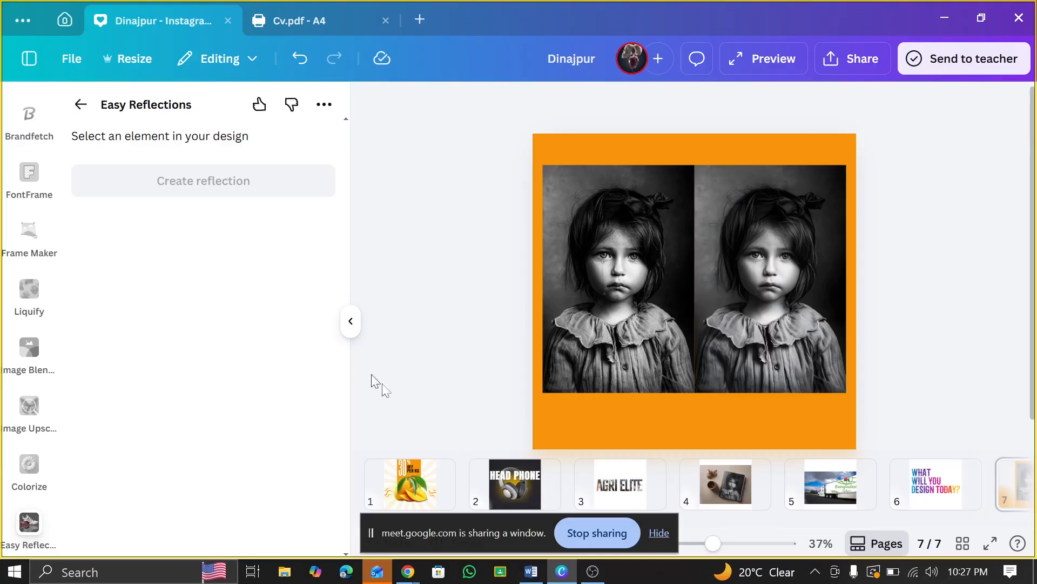
- Generate a reflection of the headphones image on the HEAD PHONE page 2
click(488, 486)
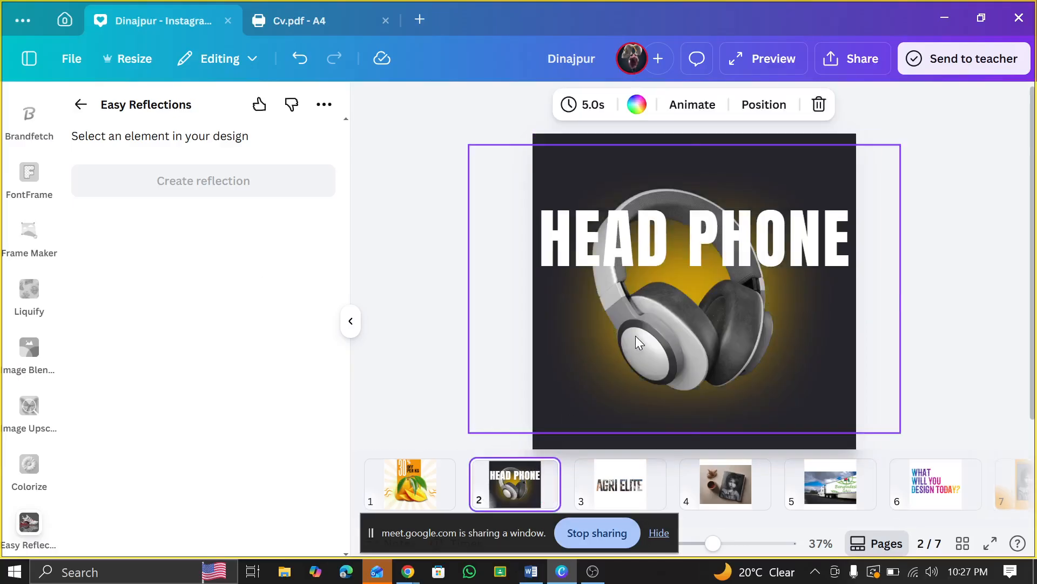
click(643, 323)
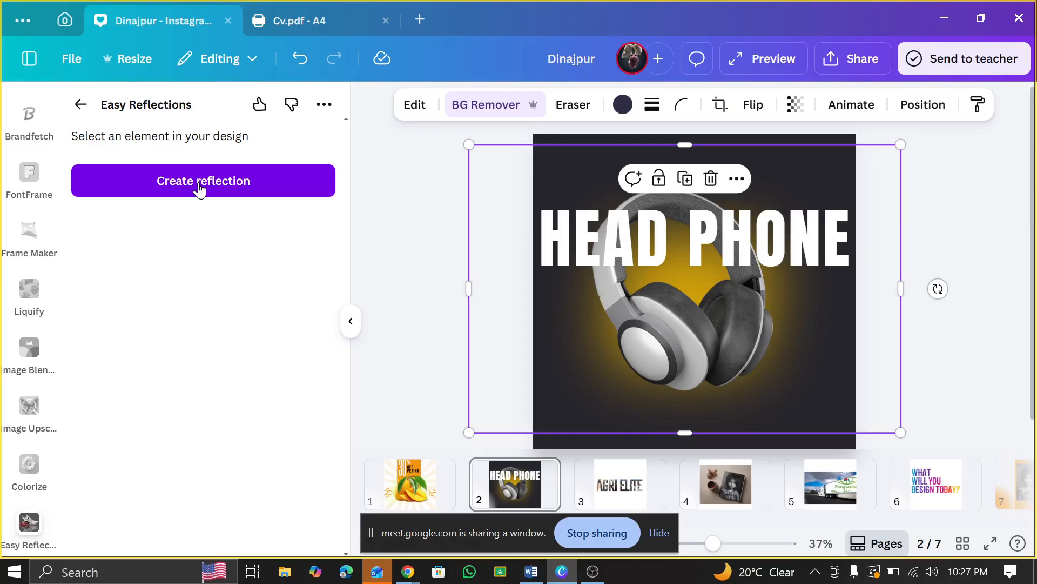
click(200, 184)
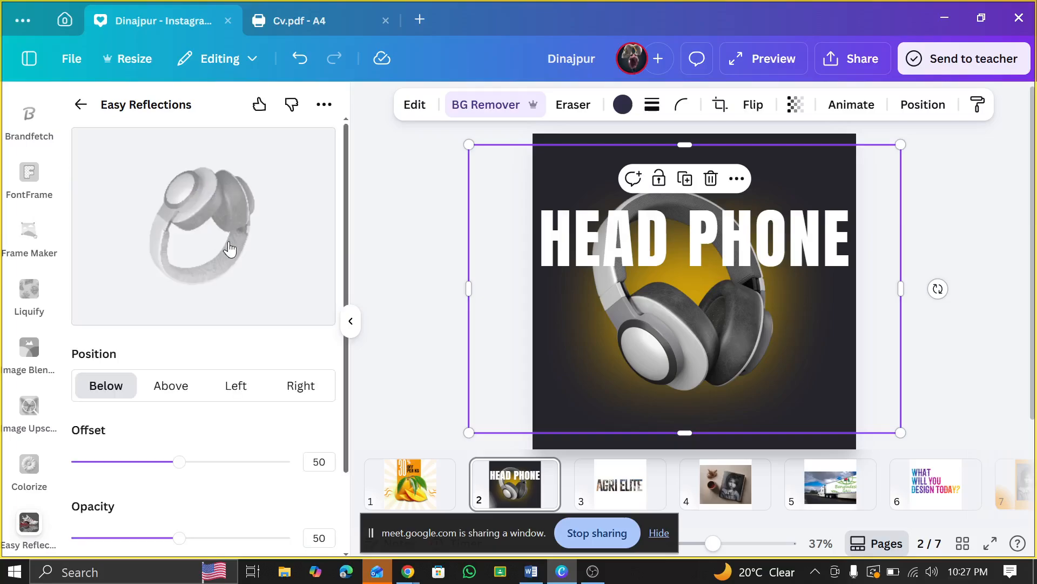
- Set the reflection offset to about 100 and opacity to about 51
scroll(229, 250, down, 2)
drag(185, 383, 220, 419)
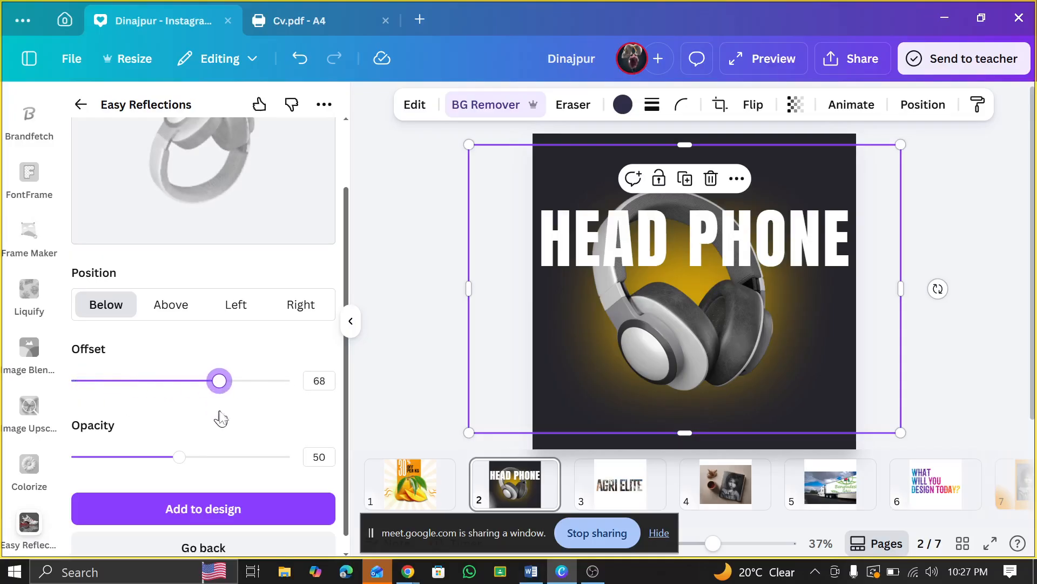
scroll(92, 440, up, 2)
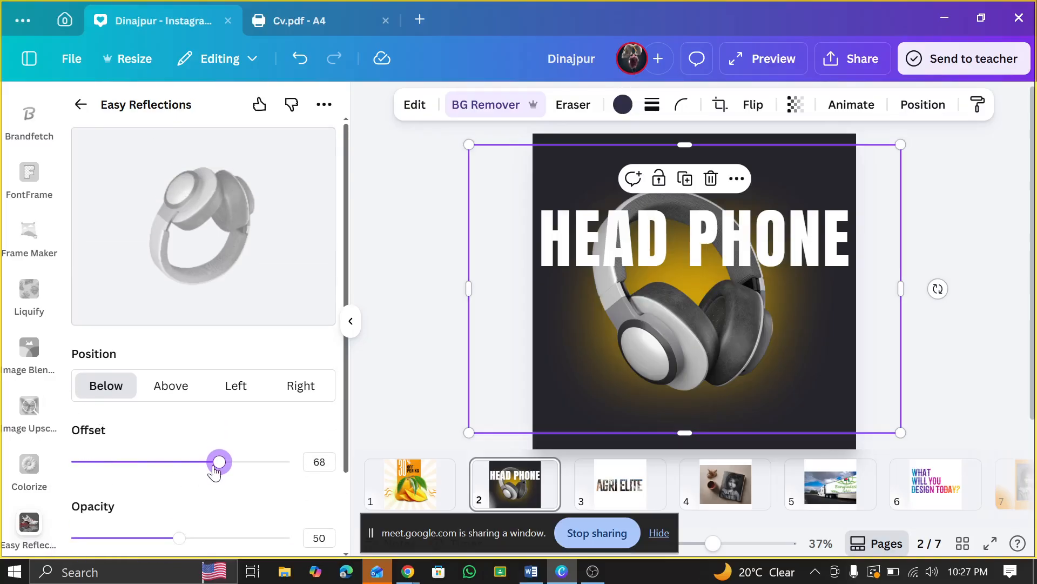
drag(215, 472, 276, 476)
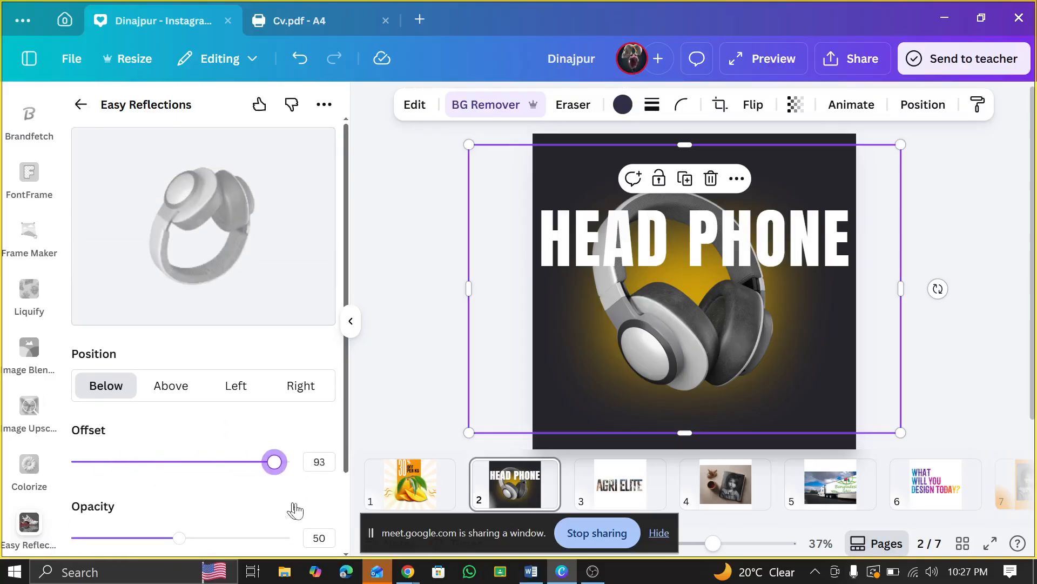
drag(294, 510, 296, 508)
scroll(159, 486, down, 2)
drag(180, 456, 284, 457)
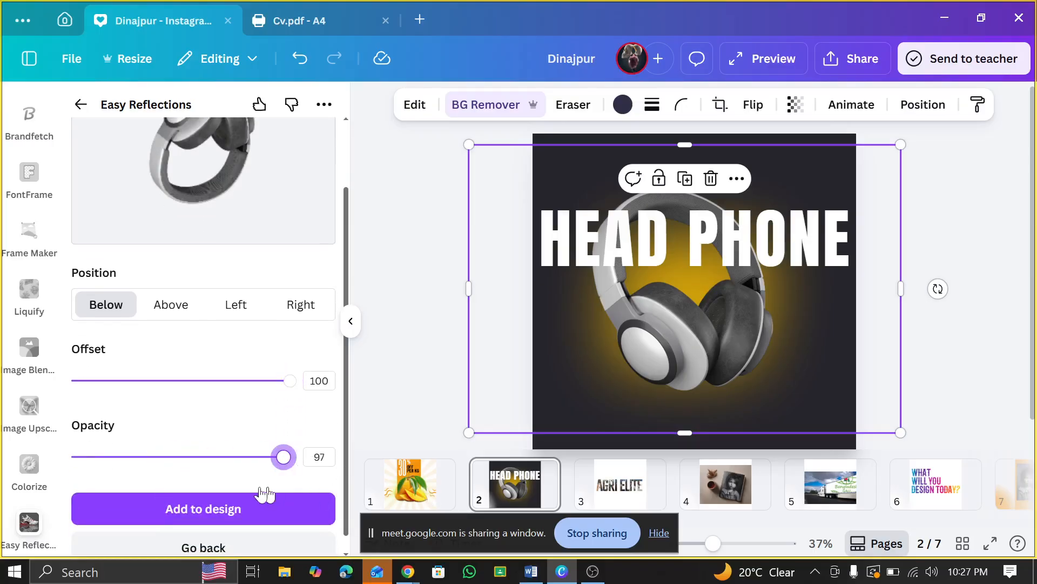
drag(265, 493, 183, 493)
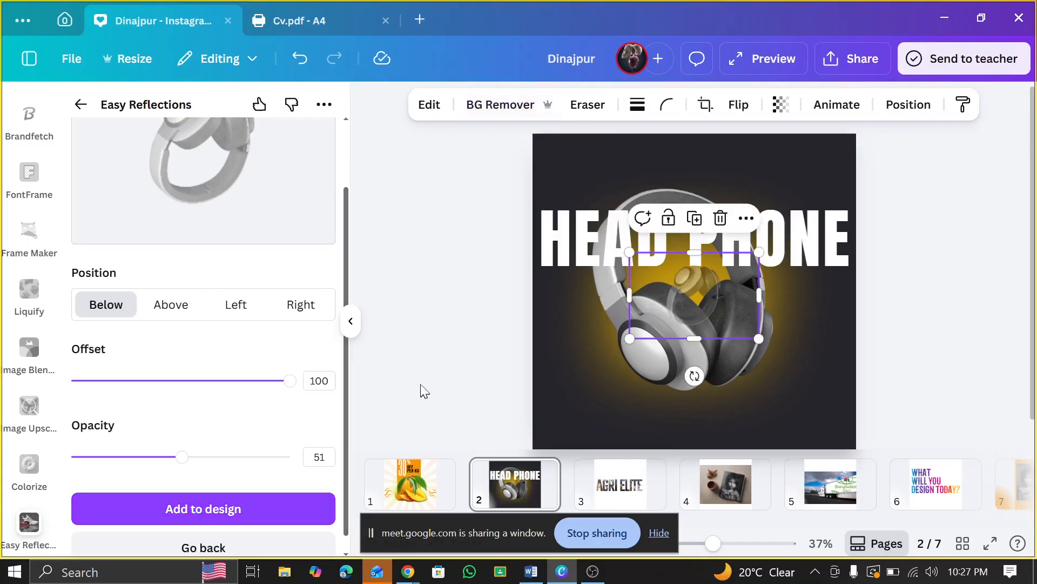
- Enlarge the first reflection and centre it below the headphones
drag(669, 359, 662, 421)
drag(746, 370, 991, 281)
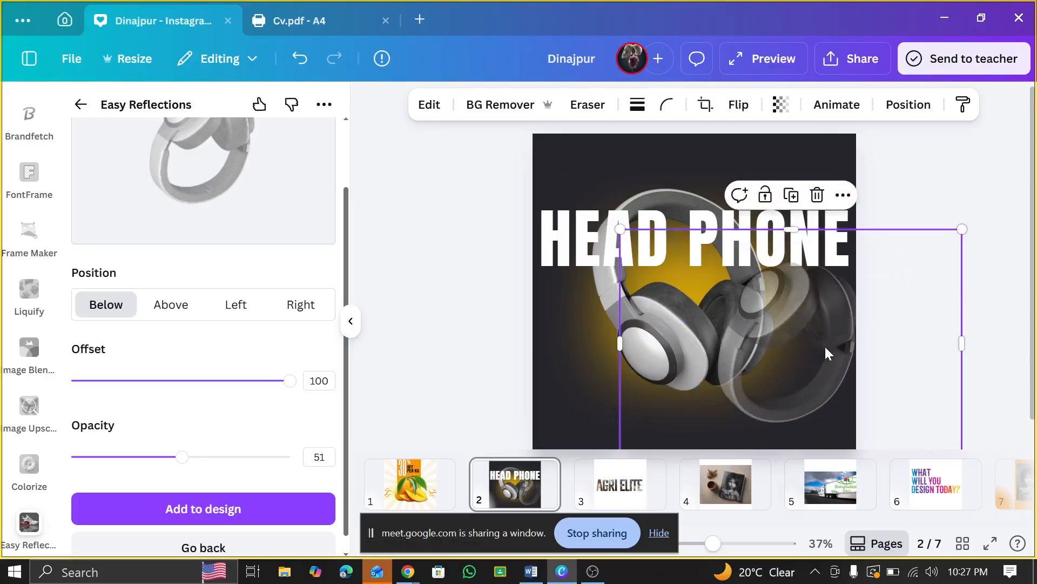
drag(825, 350, 734, 435)
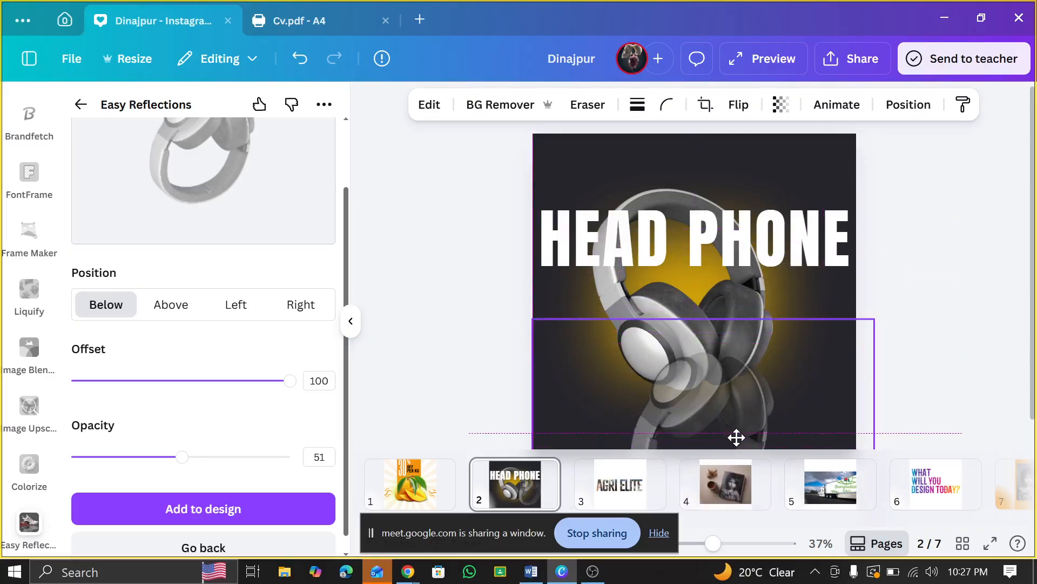
scroll(875, 158, down, 1)
drag(760, 342, 748, 372)
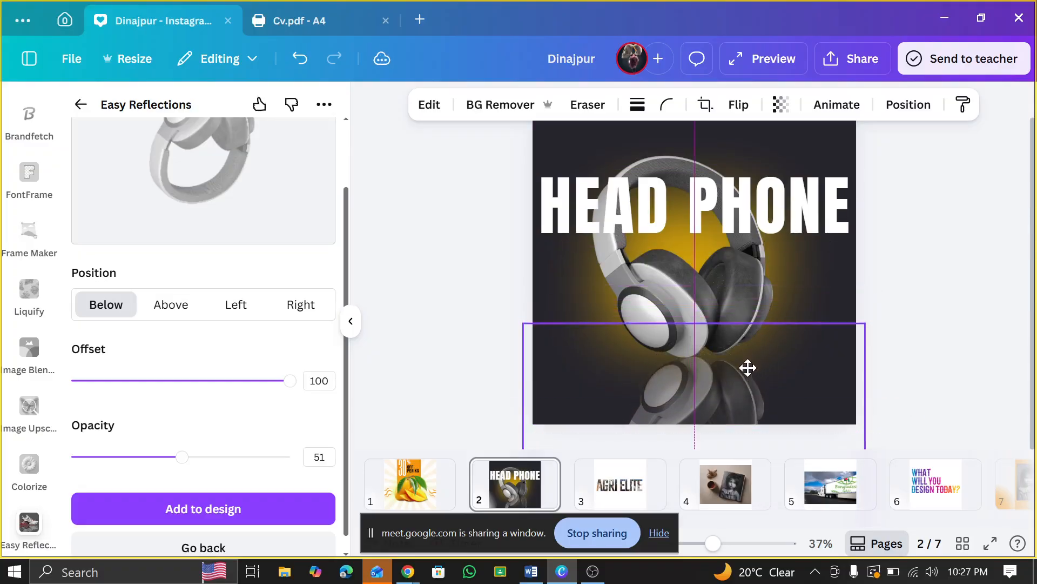
- Change the reflection settings to offset 44 and opacity 13
drag(234, 380, 167, 380)
scroll(176, 382, down, 1)
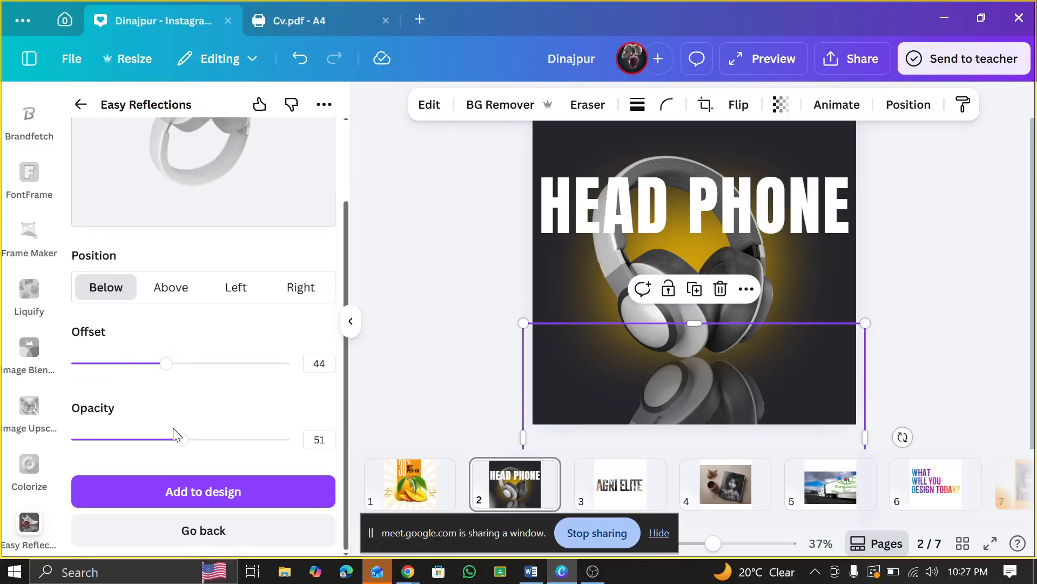
drag(180, 437, 98, 435)
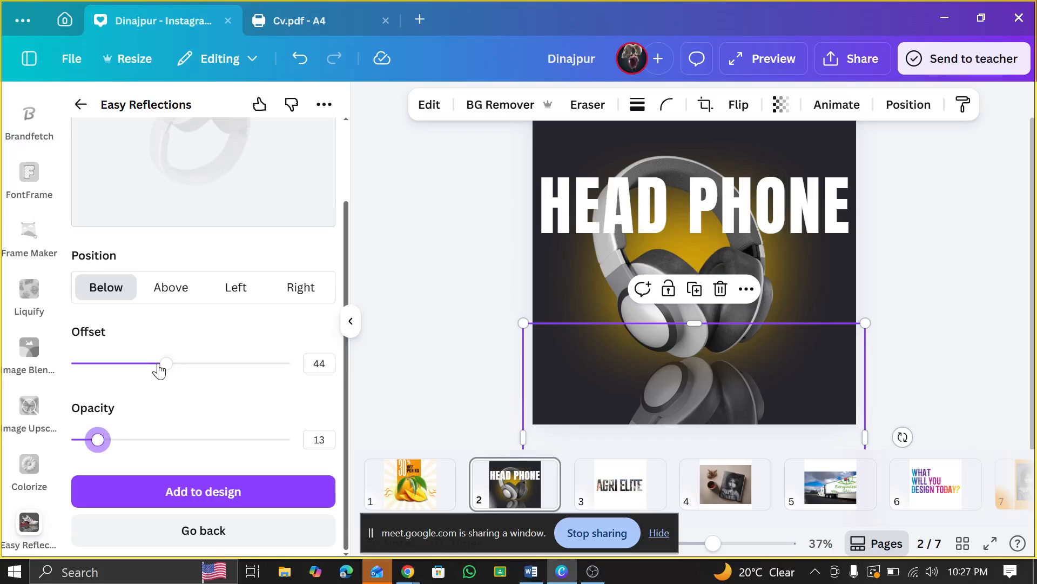
scroll(202, 424, up, 2)
scroll(220, 494, down, 2)
- Add the faint reflection, delete the large first one, and place it beneath the headphones
click(754, 399)
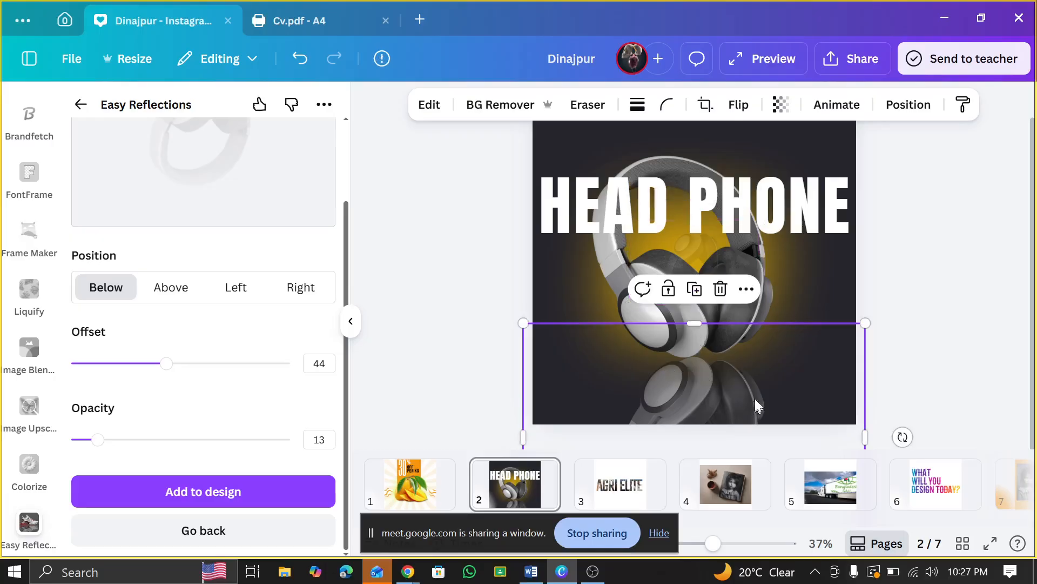
click(721, 292)
drag(694, 277, 693, 424)
drag(760, 374, 930, 268)
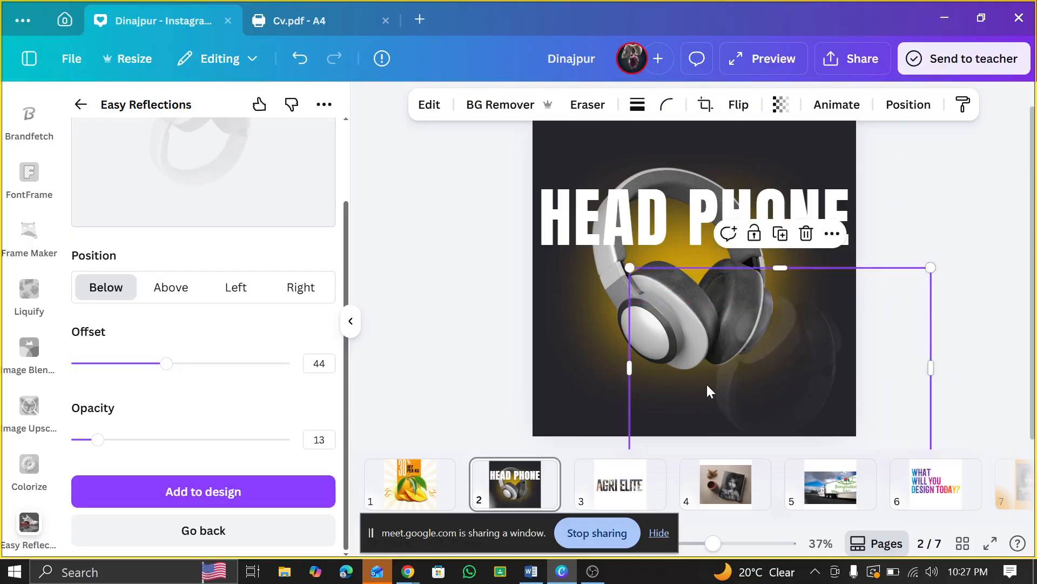
drag(709, 391, 622, 459)
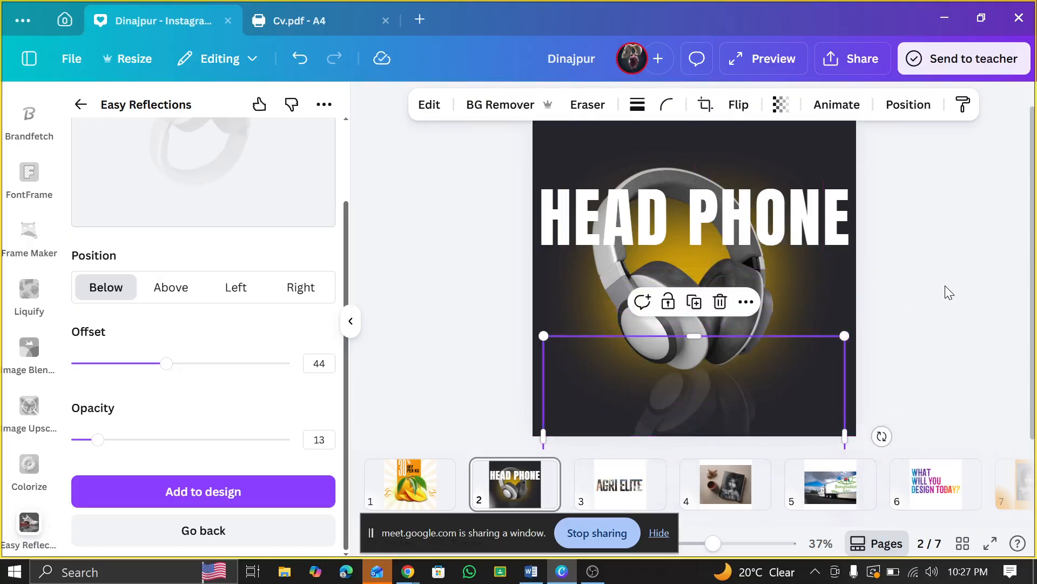
- Close Easy Reflections and clear the apps search back to the Discover listing
scroll(824, 335, up, 5)
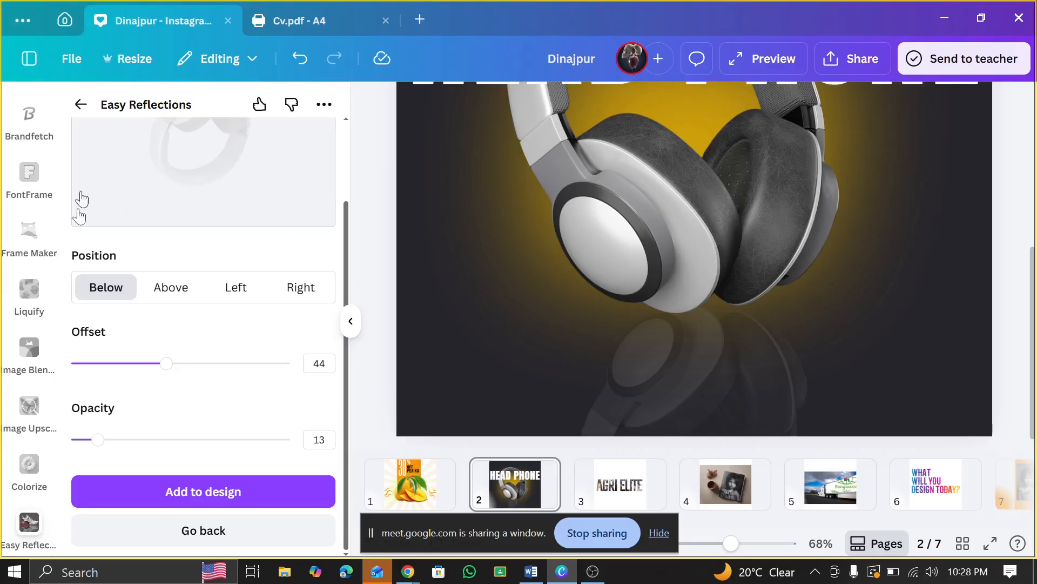
scroll(81, 199, up, 2)
scroll(43, 249, up, 8)
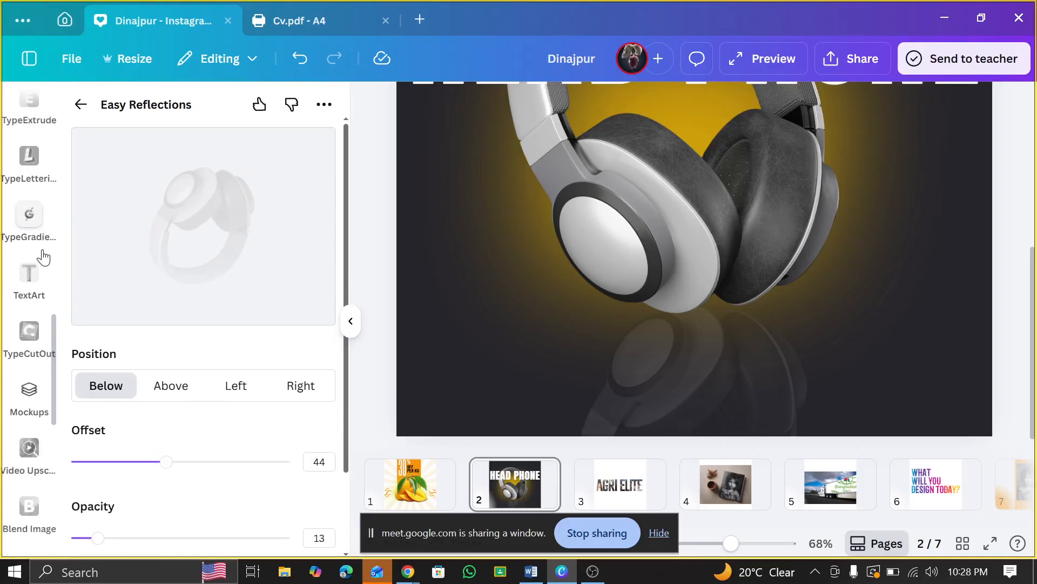
scroll(28, 281, up, 5)
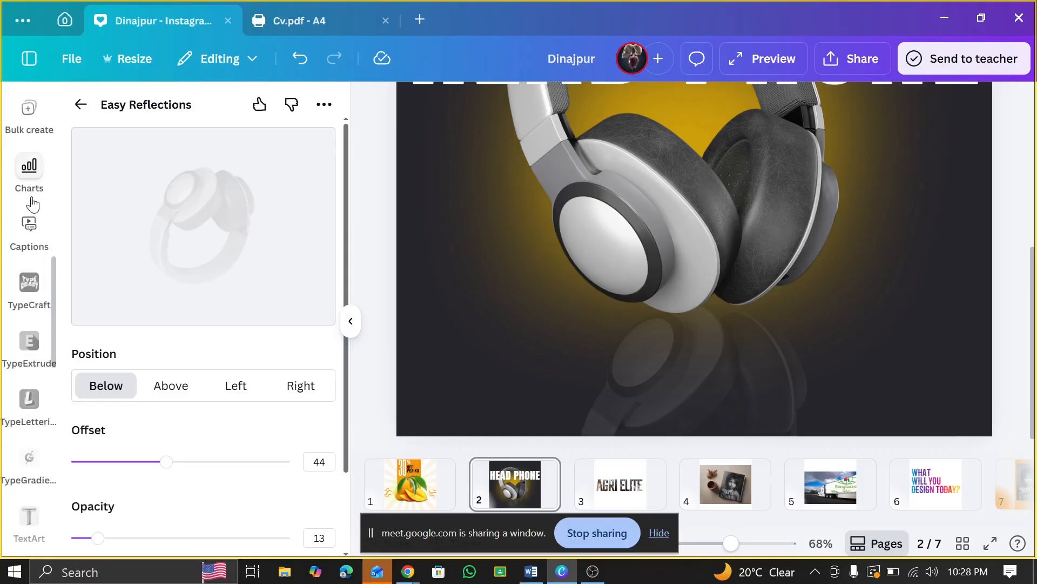
scroll(28, 232, up, 5)
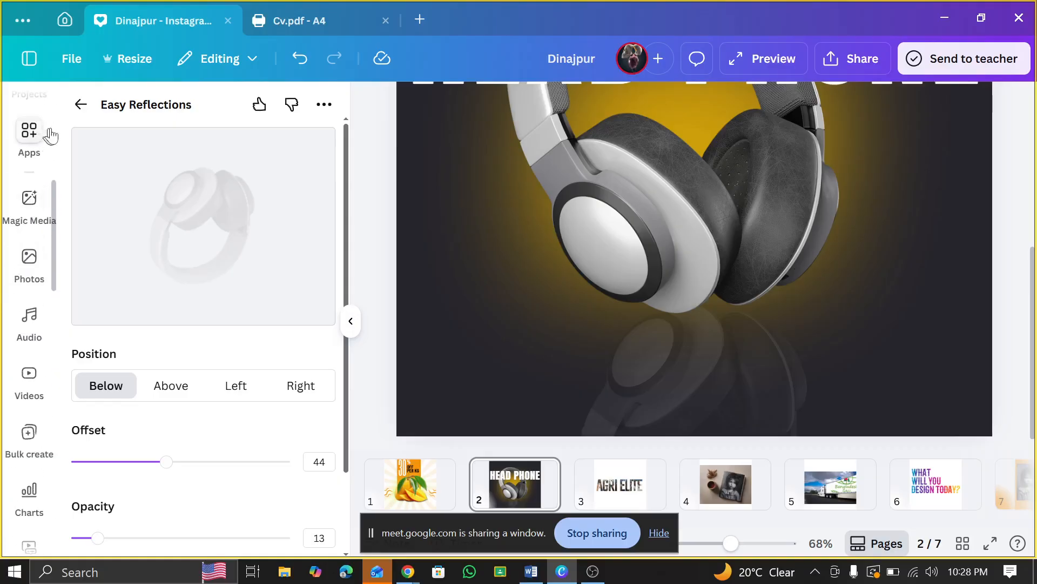
click(81, 105)
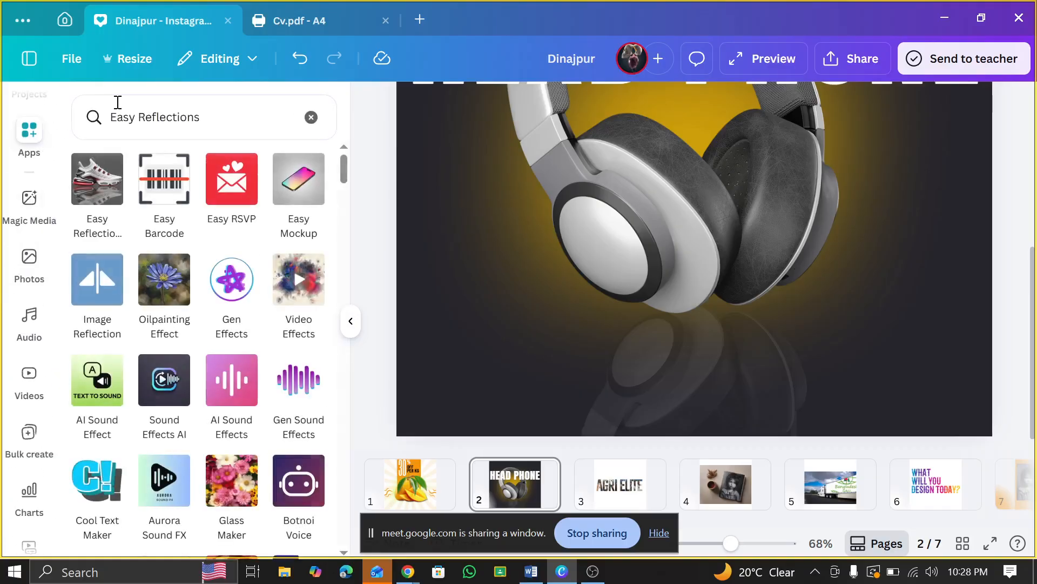
click(310, 117)
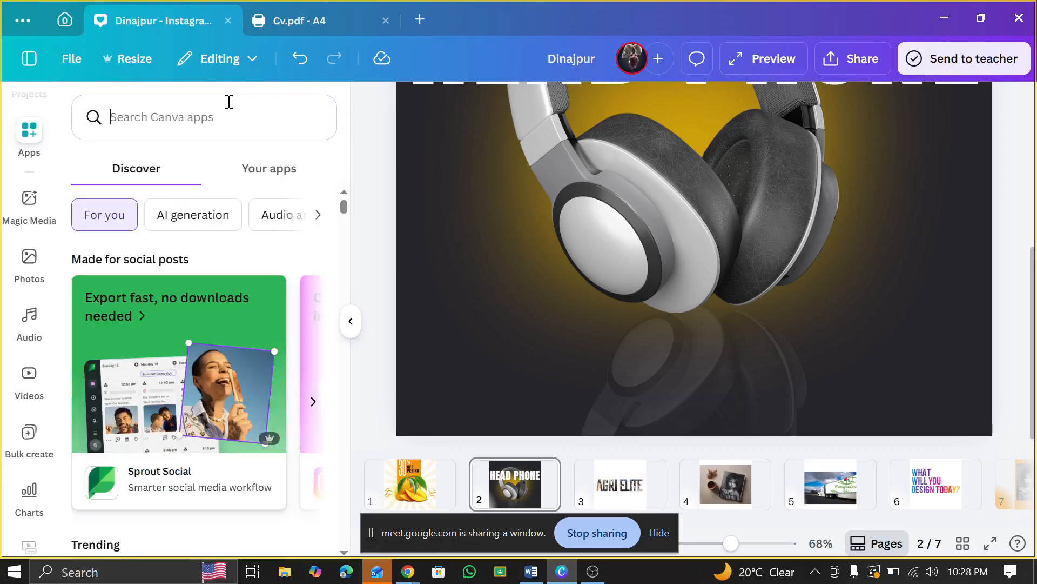
- Search the apps for 'colorized' and open the Colorize app
text(c)
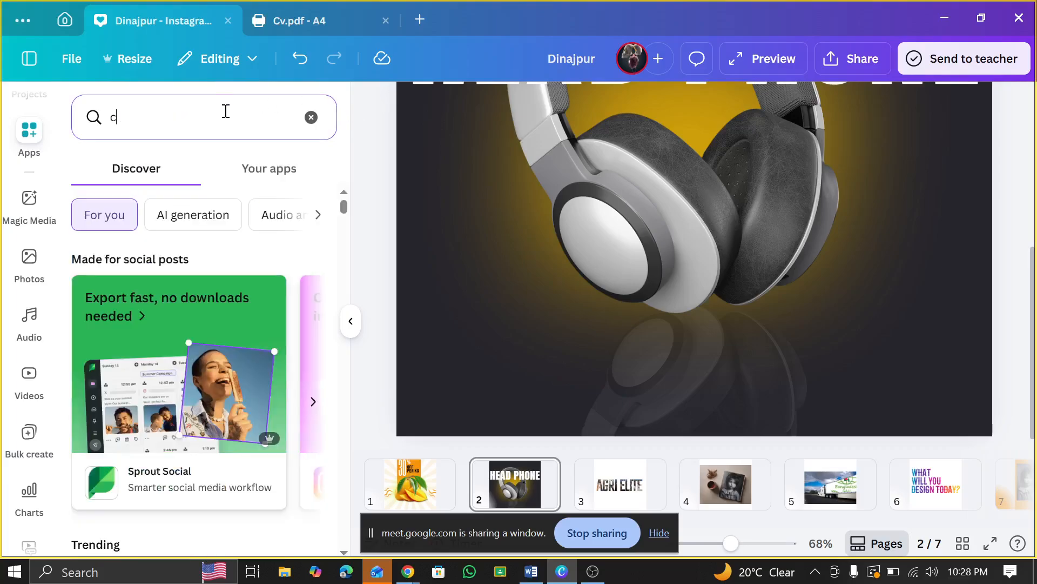
text(olo)
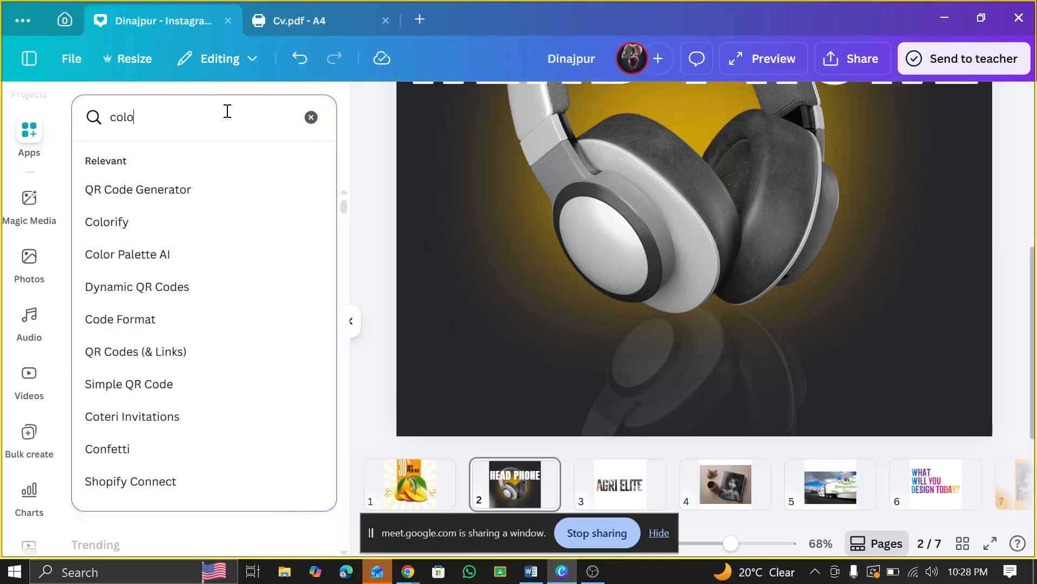
text(rized)
key(Return)
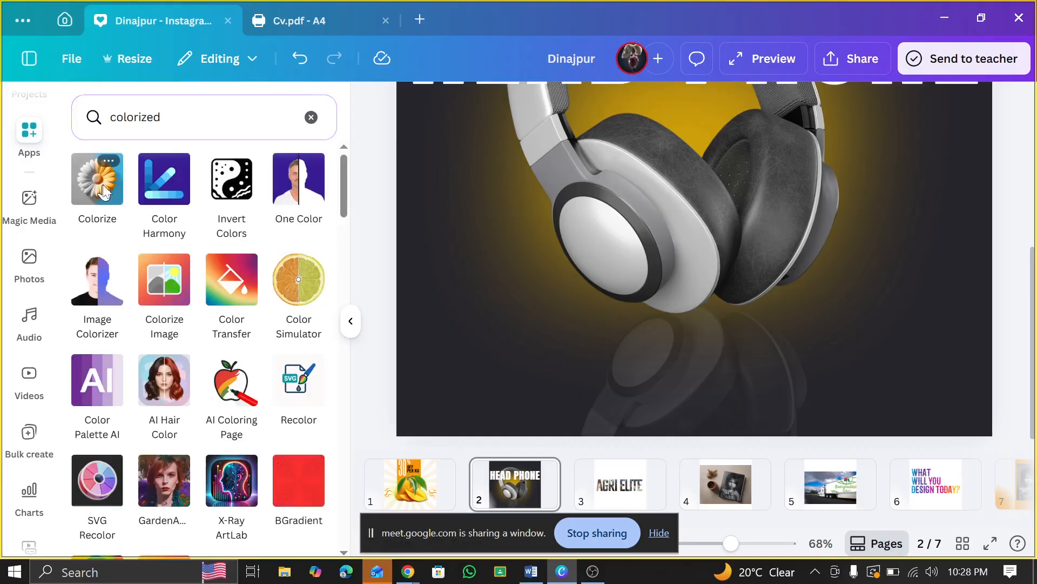
click(103, 183)
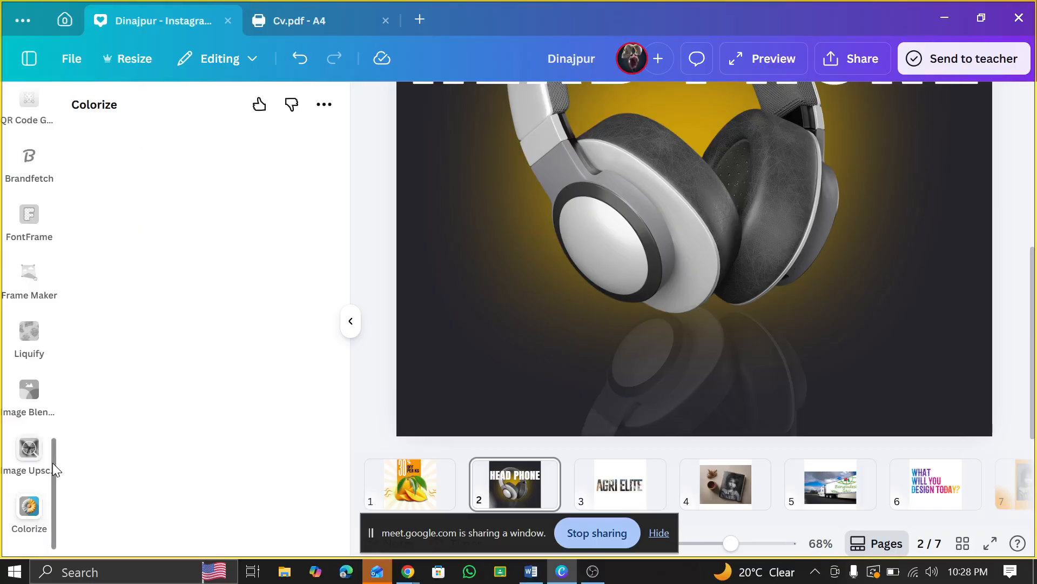
- Return to the colorizing search results and open the Image Colorizer app
scroll(32, 354, up, 3)
scroll(32, 354, up, 6)
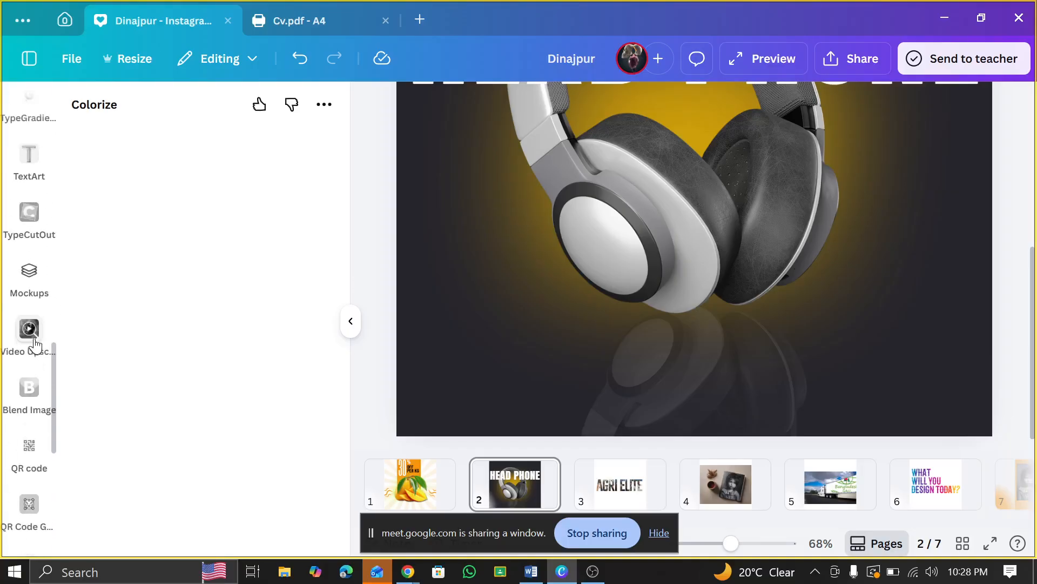
scroll(50, 295, up, 10)
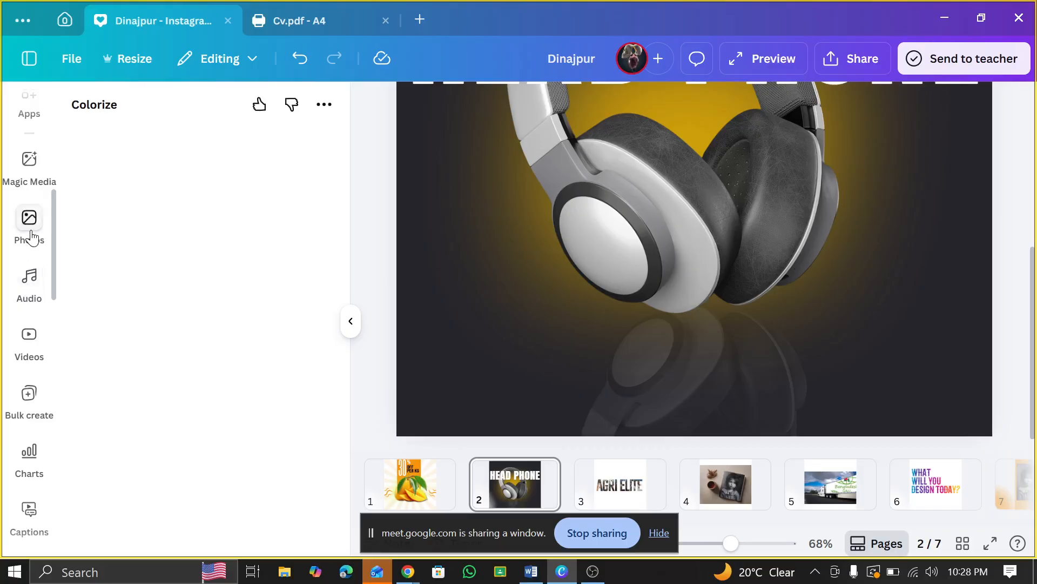
scroll(34, 196, up, 2)
click(32, 178)
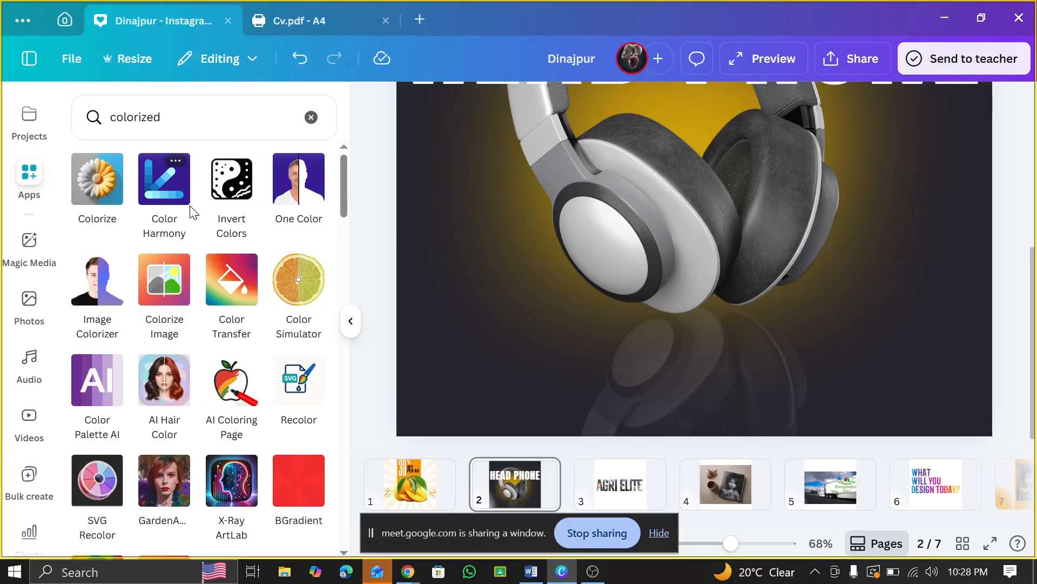
click(98, 281)
click(215, 486)
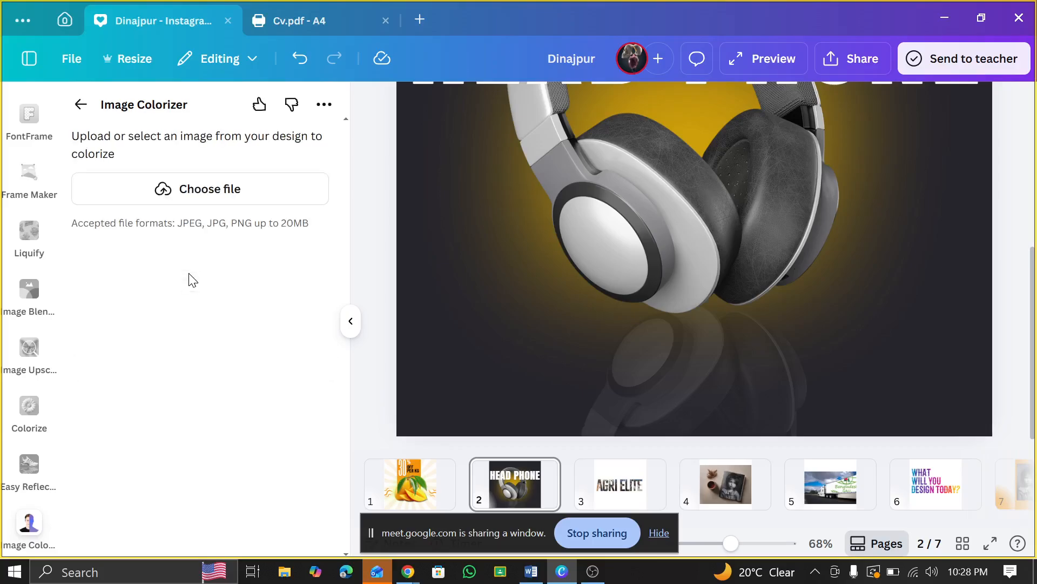
click(213, 190)
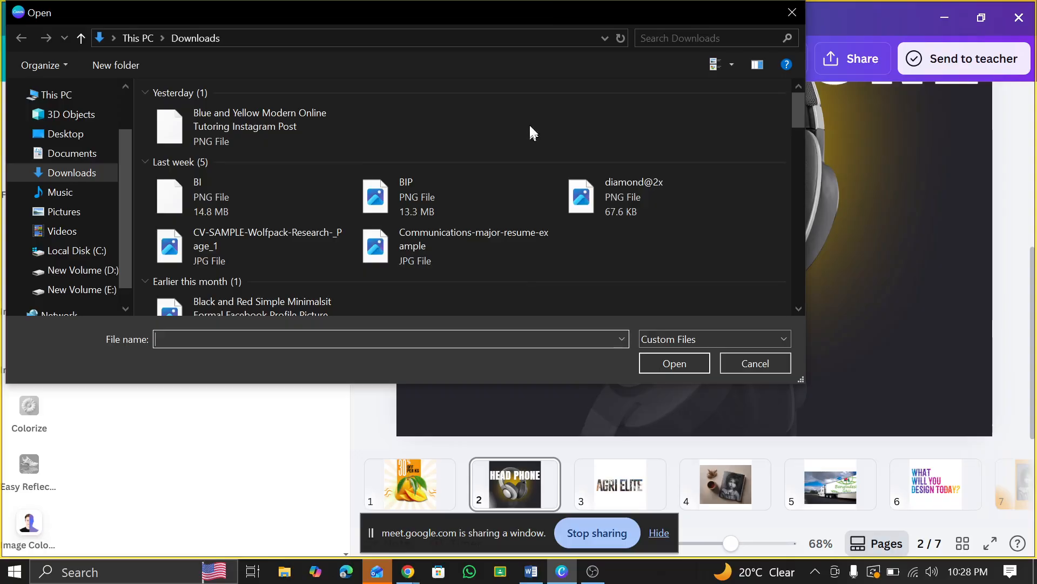
click(435, 137)
click(688, 366)
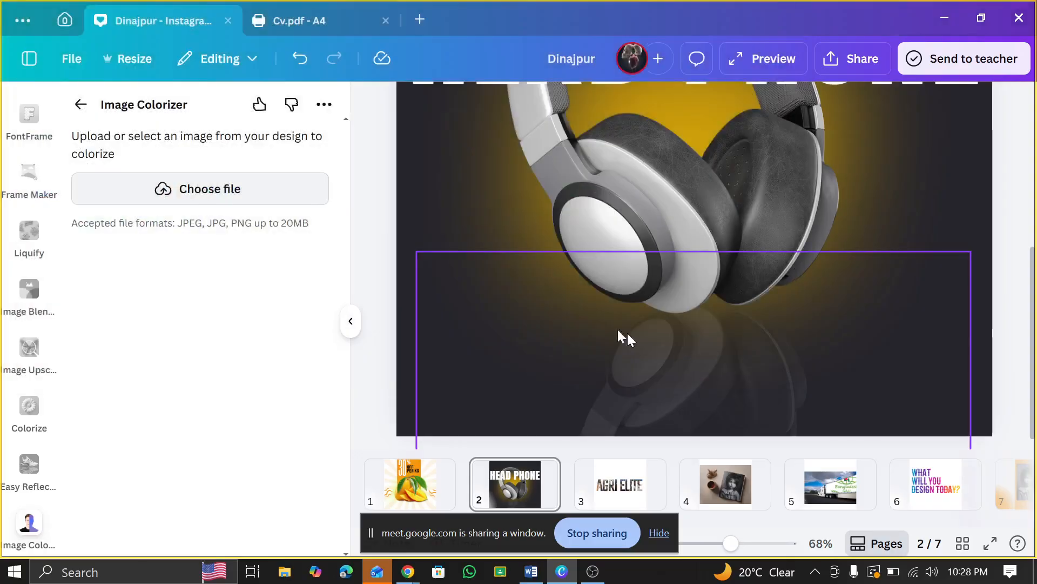
scroll(238, 332, down, 5)
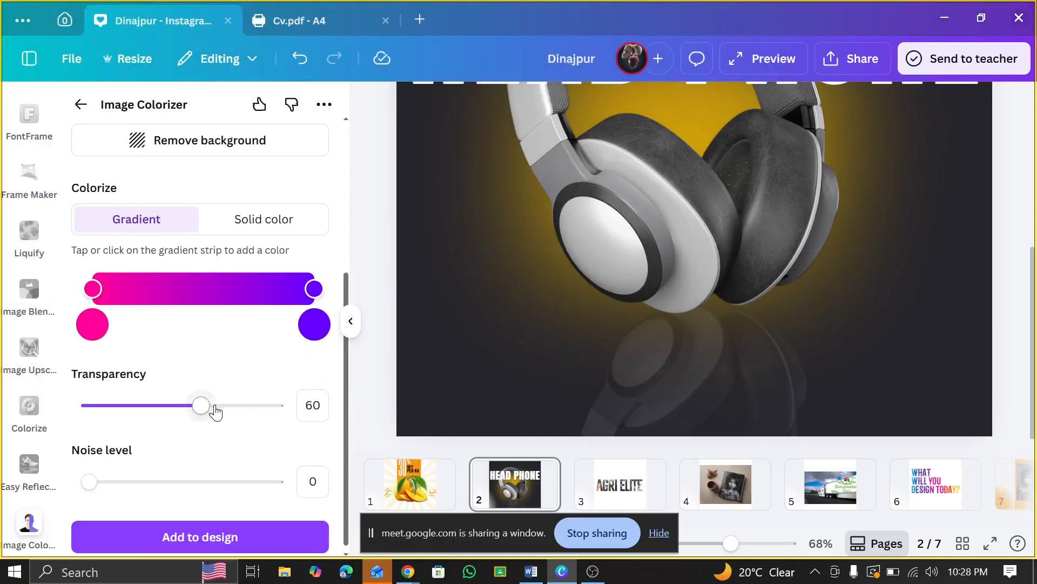
scroll(212, 412, up, 2)
scroll(209, 410, down, 2)
scroll(204, 398, up, 3)
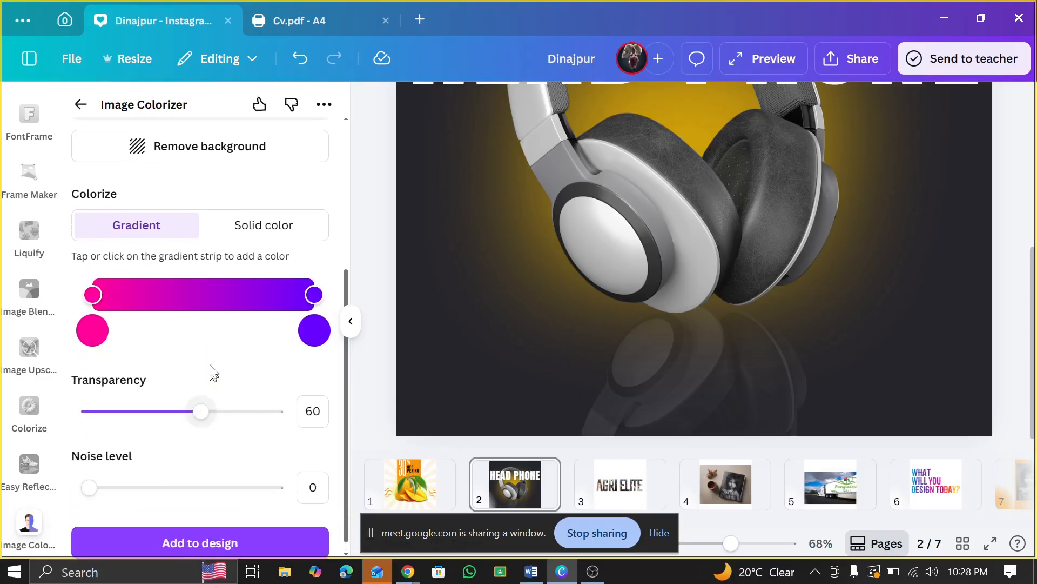
scroll(212, 304, up, 2)
drag(252, 209, 308, 319)
scroll(254, 281, down, 4)
scroll(259, 335, up, 2)
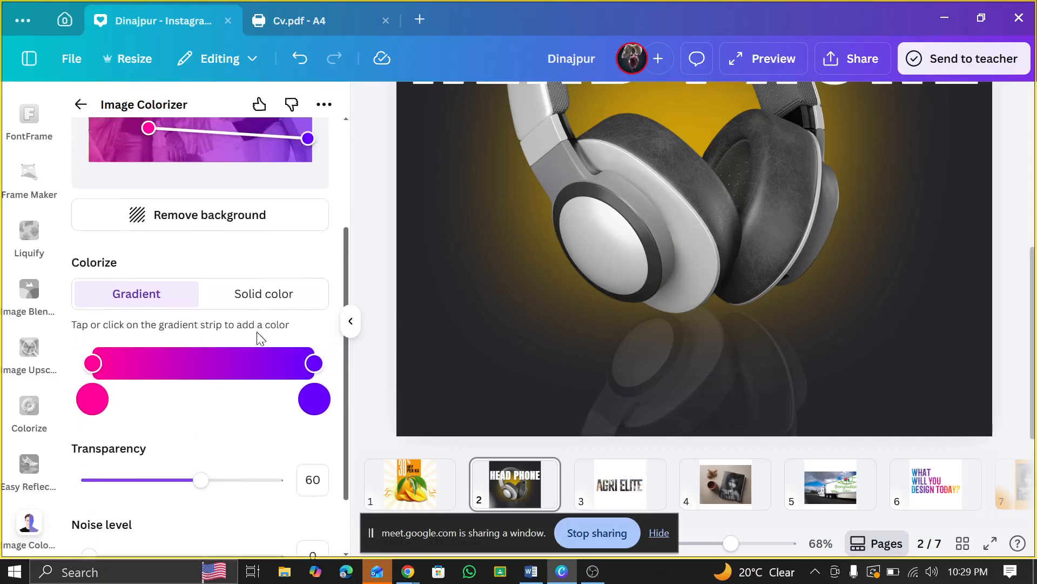
click(272, 306)
scroll(145, 373, up, 2)
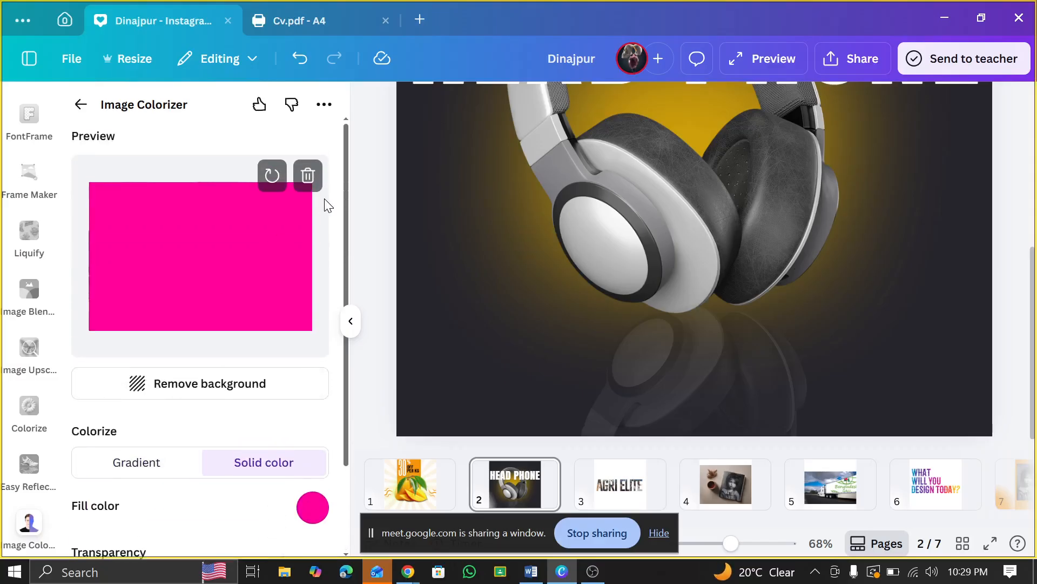
scroll(29, 232, up, 10)
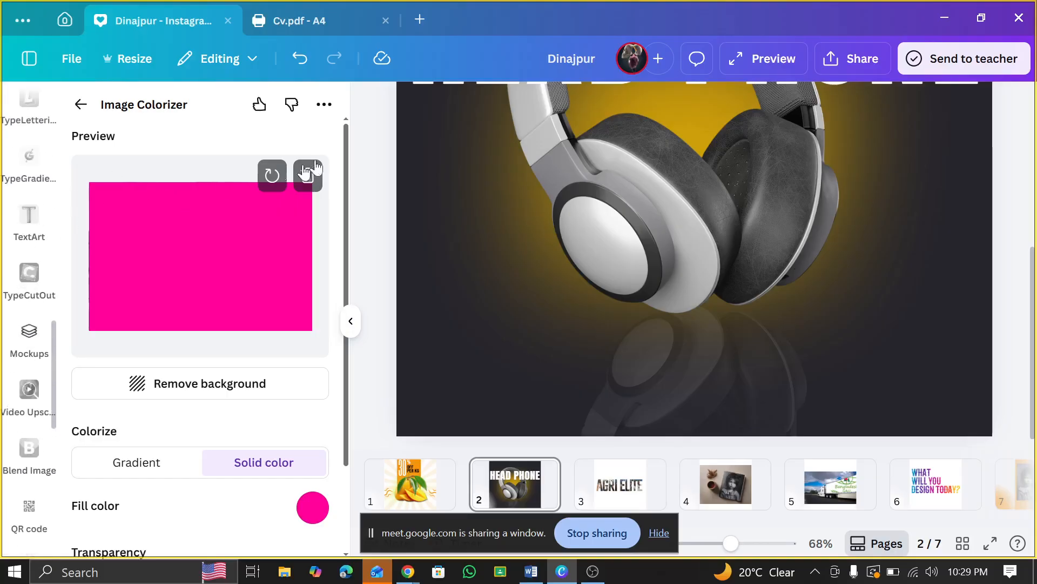
scroll(268, 215, down, 1)
scroll(267, 178, up, 1)
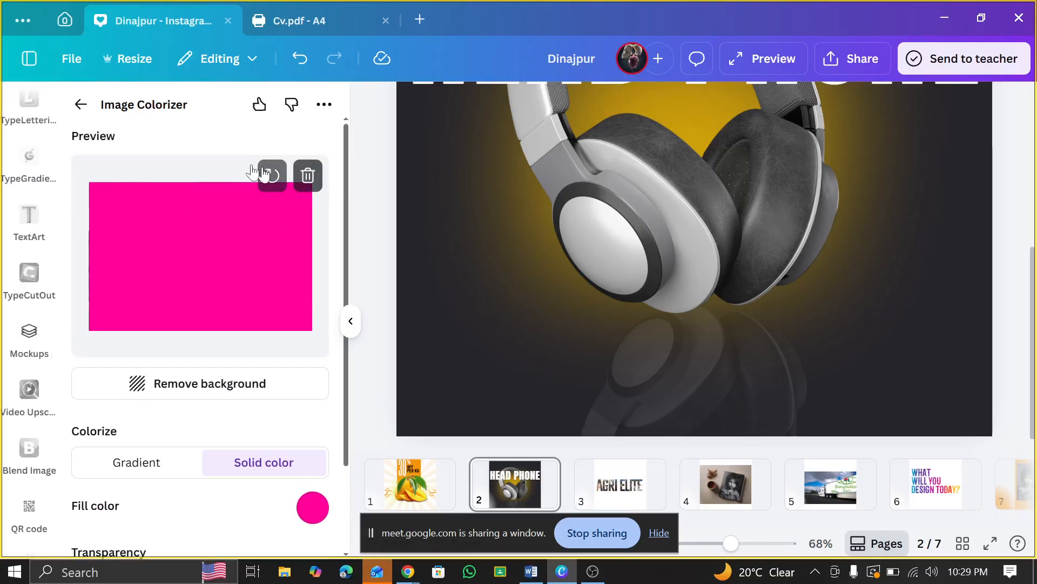
click(81, 105)
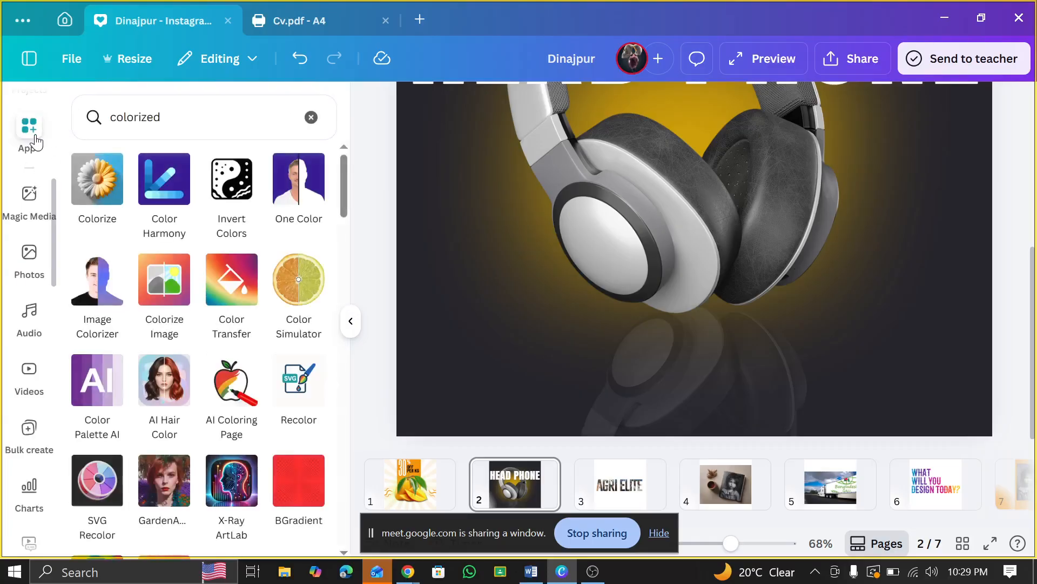
- Reopen and close the Colorize app, briefly opening and closing the charts library
click(32, 143)
click(102, 185)
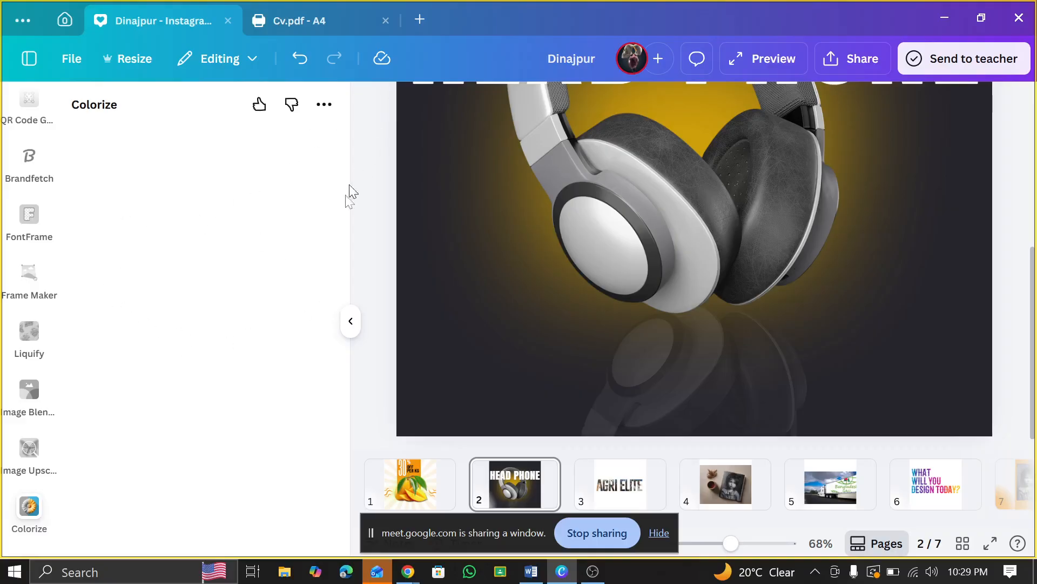
click(353, 321)
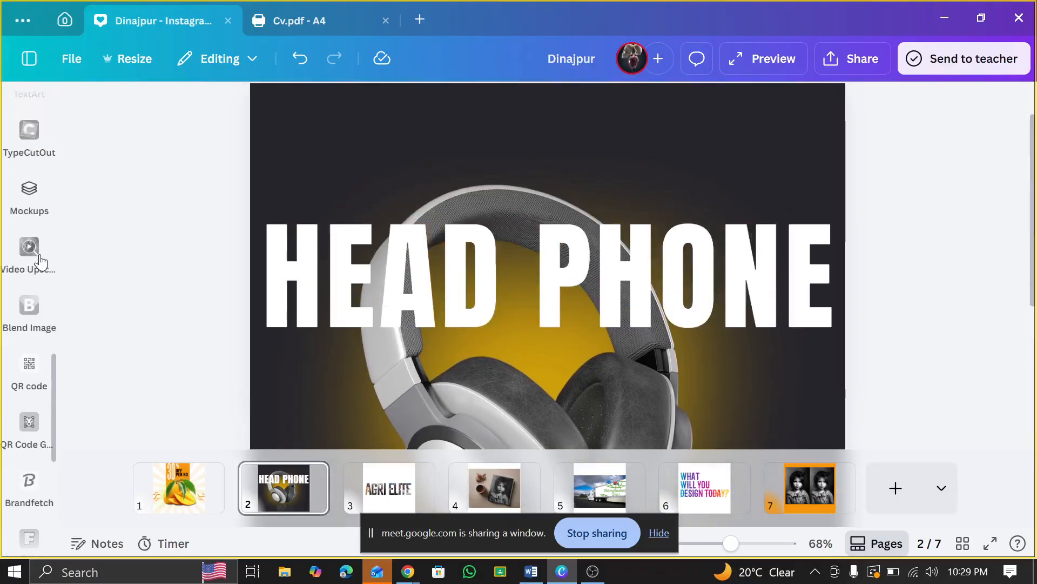
scroll(41, 225, up, 8)
click(43, 219)
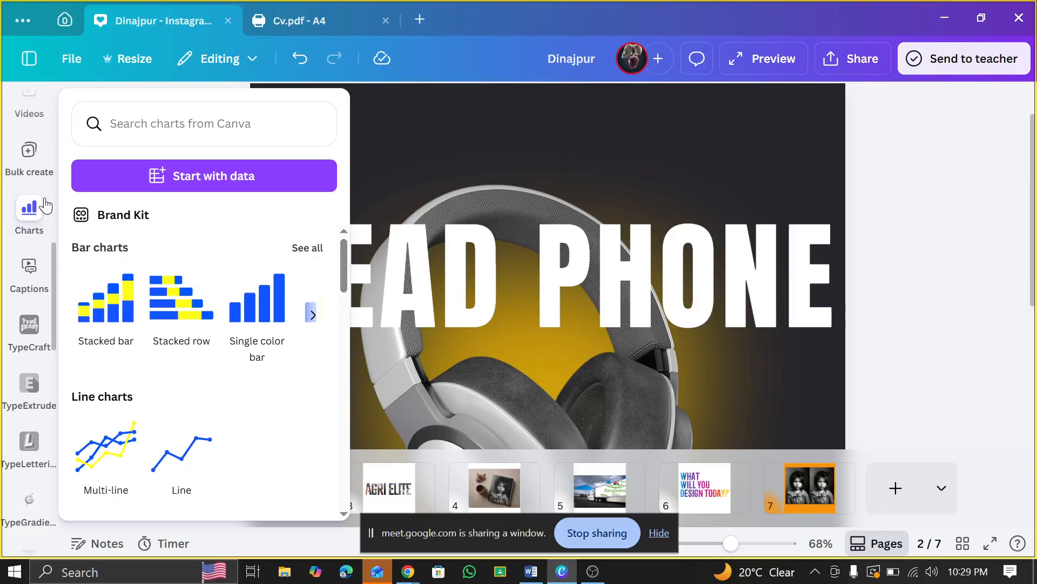
click(43, 206)
- Go to page 7 and select the right-hand girl portrait
click(810, 487)
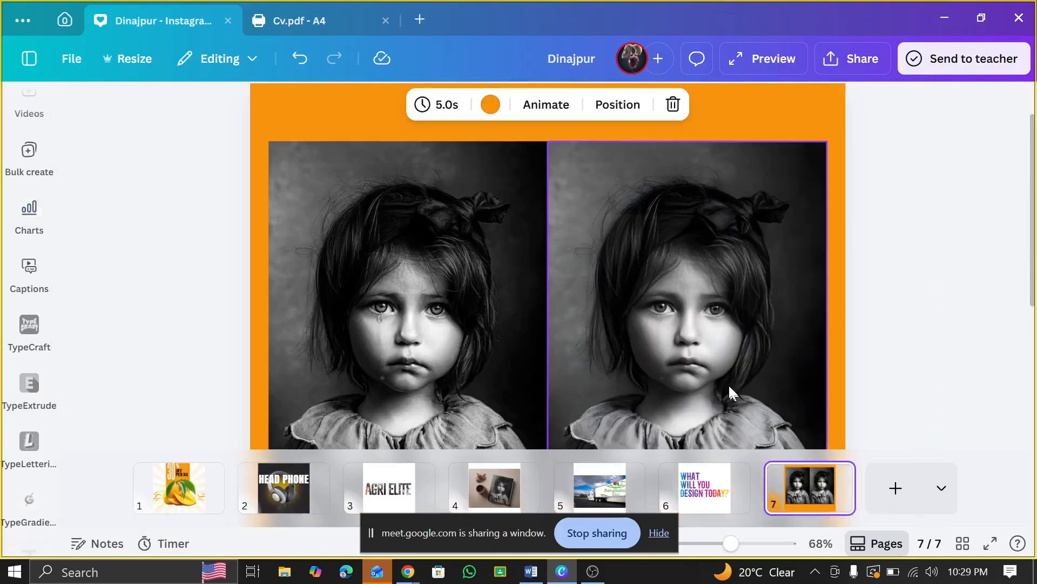
click(677, 296)
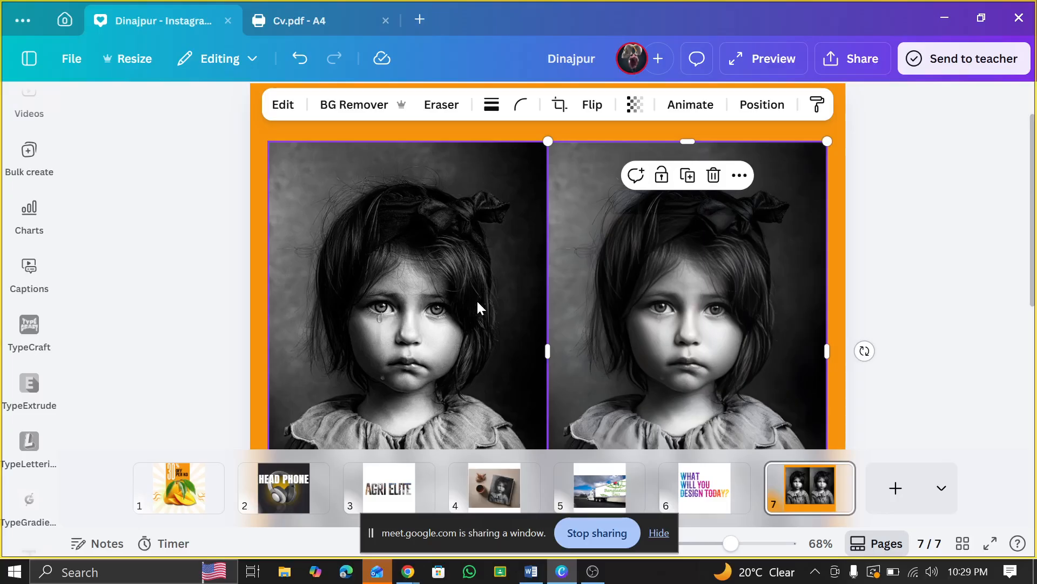
click(27, 227)
click(38, 256)
scroll(38, 256, up, 3)
click(33, 255)
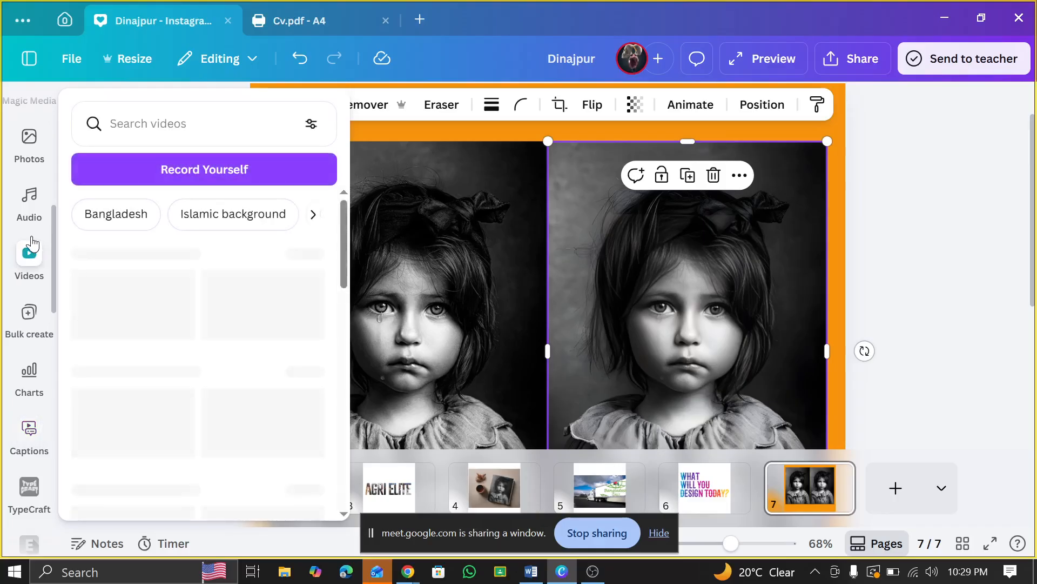
- Close the audio library and bring back the colorizing app search results
click(16, 222)
click(15, 226)
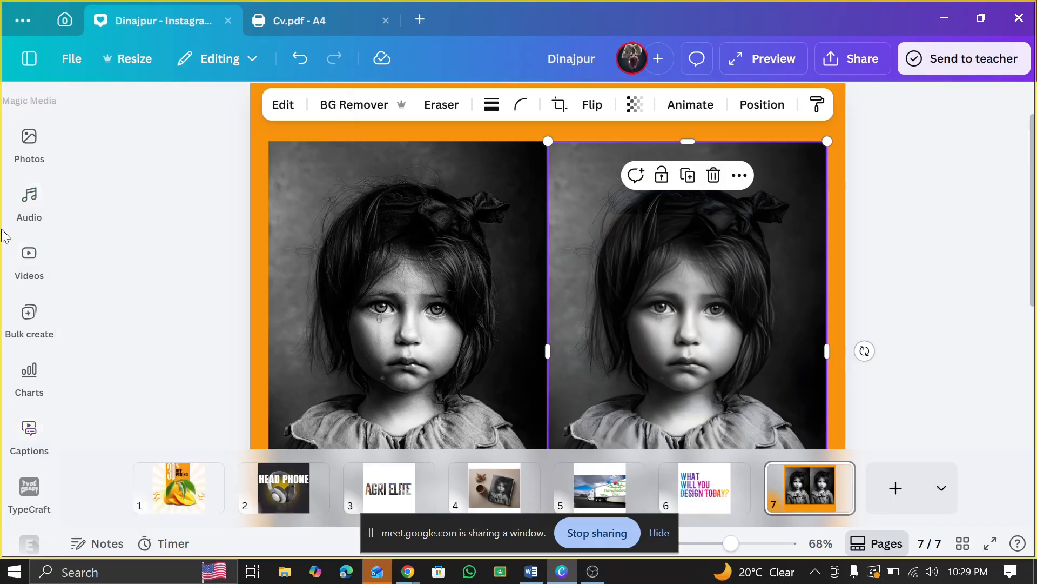
scroll(28, 229, up, 6)
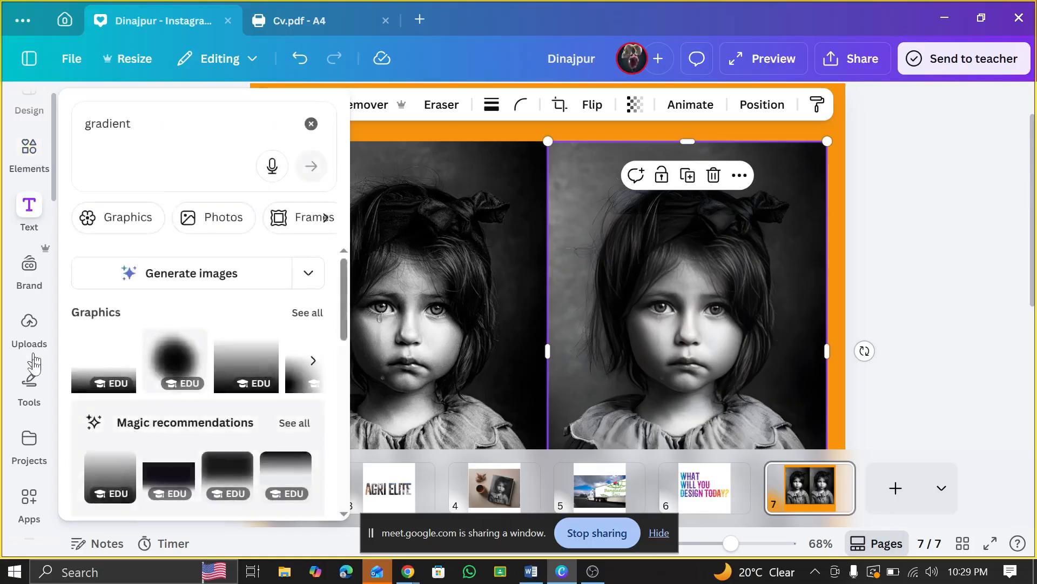
click(29, 499)
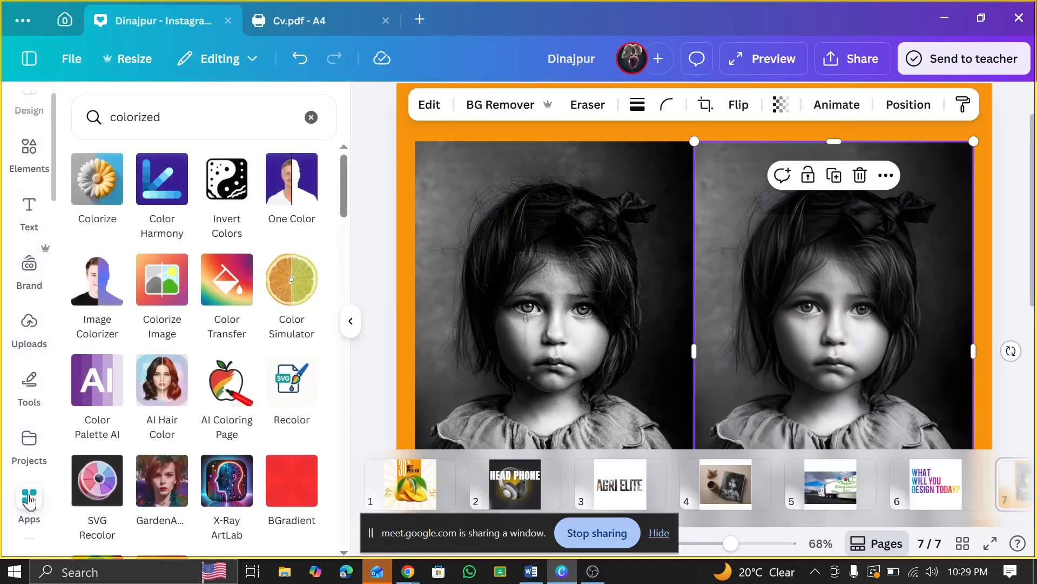
click(30, 502)
- Search the apps for 'cyber avatar' and launch CyberAvatar with the selected portrait loaded
click(316, 136)
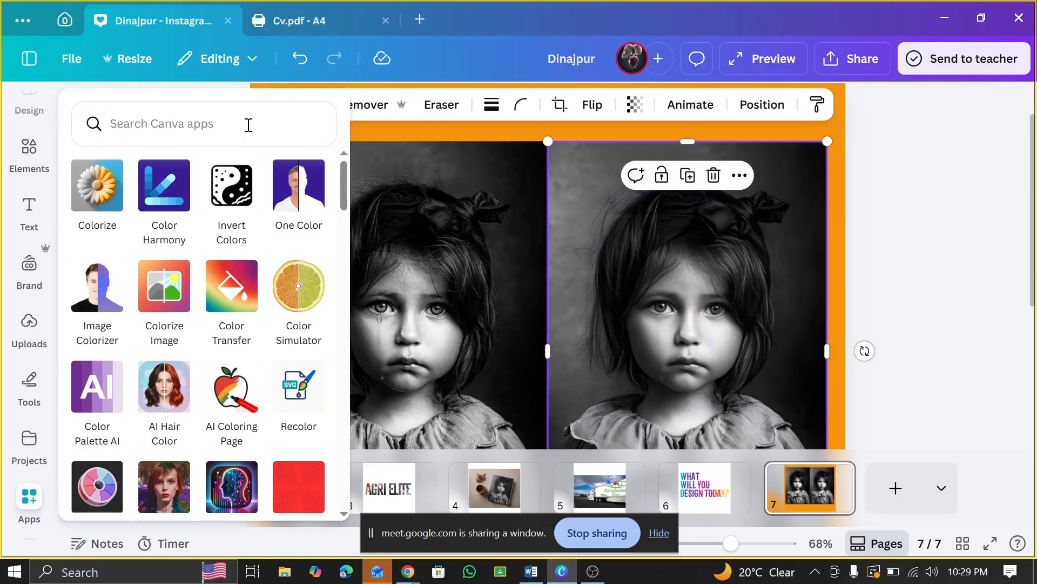
text(cybe)
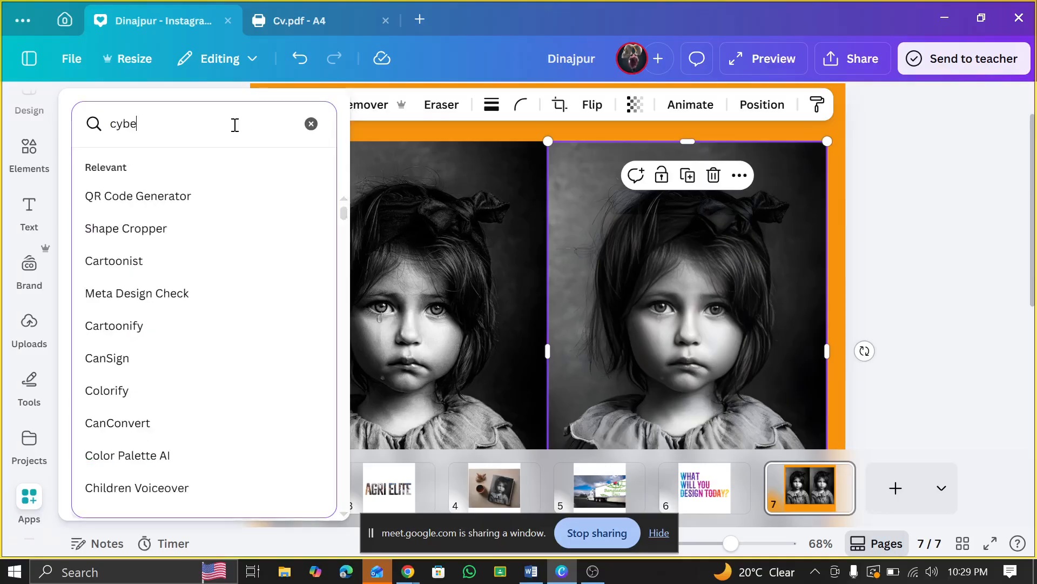
text(r)
key(Return)
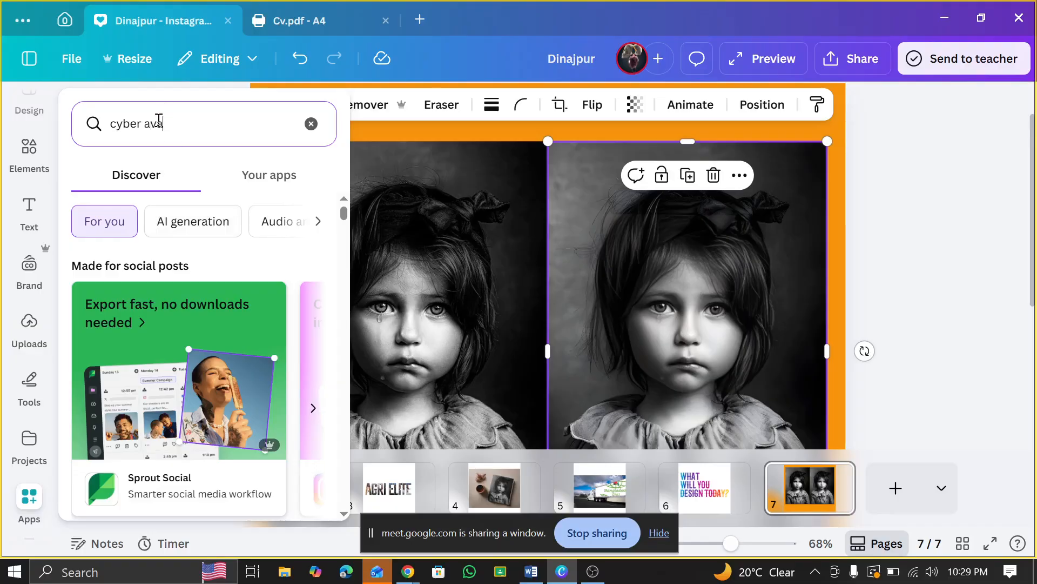
text(avatar)
key(Return)
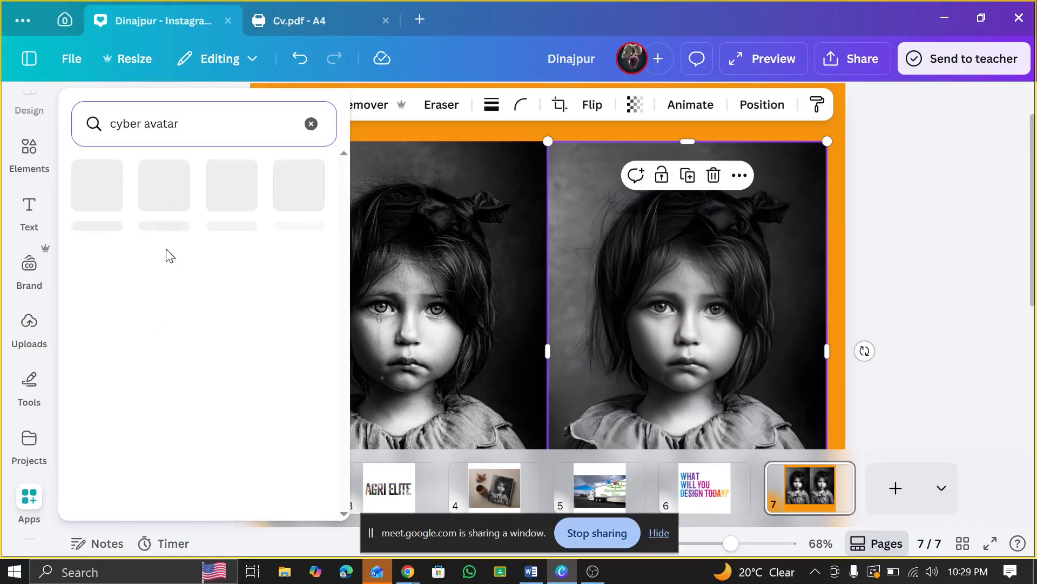
click(102, 200)
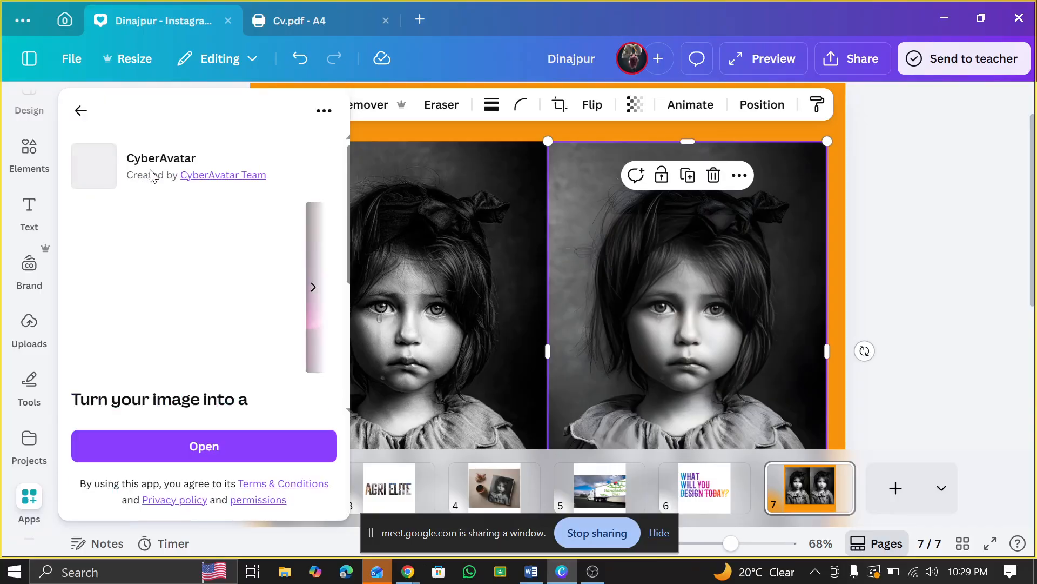
click(195, 448)
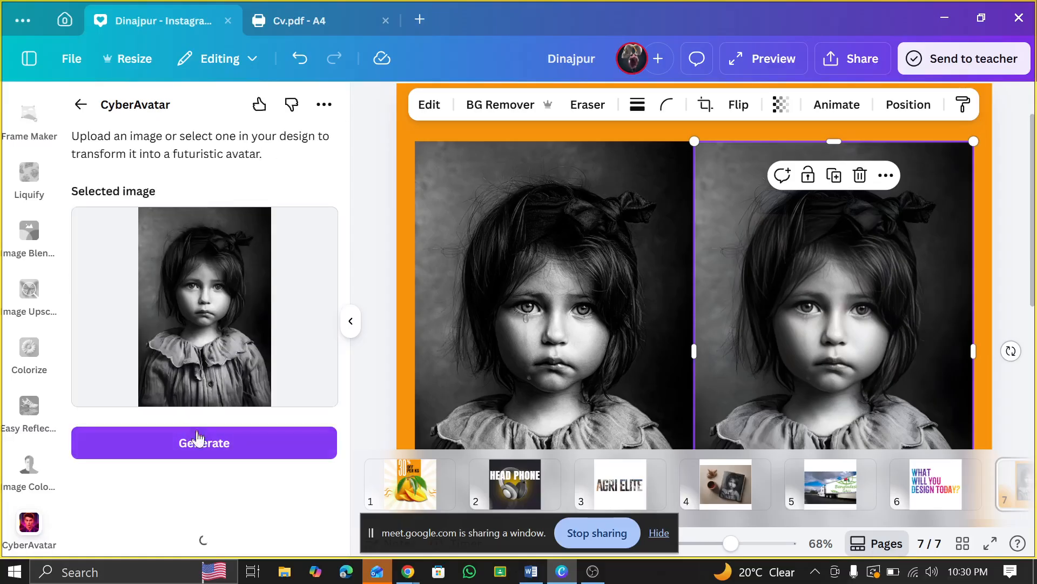
- Generate the purple-lit futuristic CyberAvatar from the girl portrait
click(196, 443)
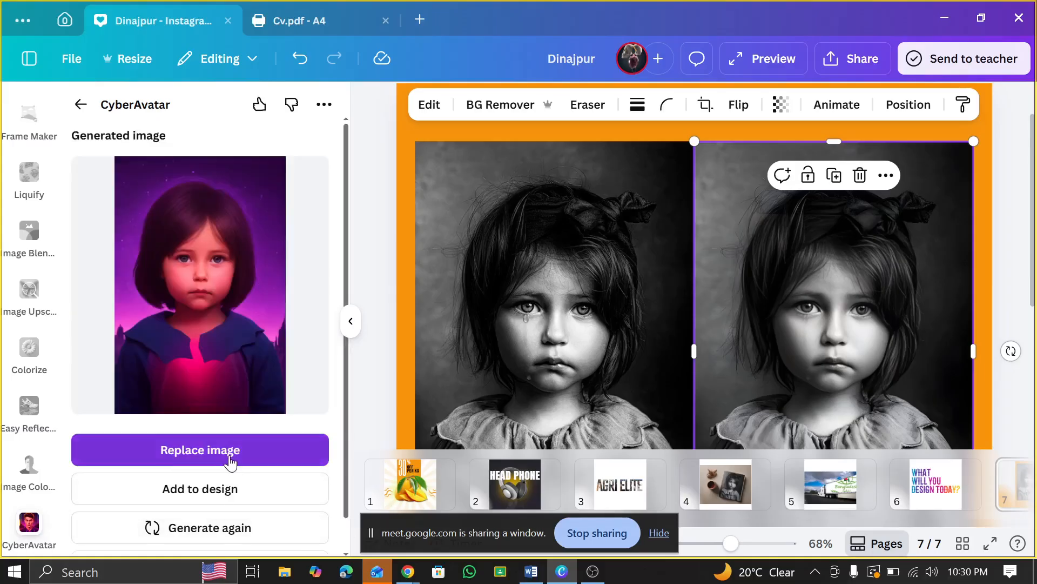
scroll(229, 461, down, 1)
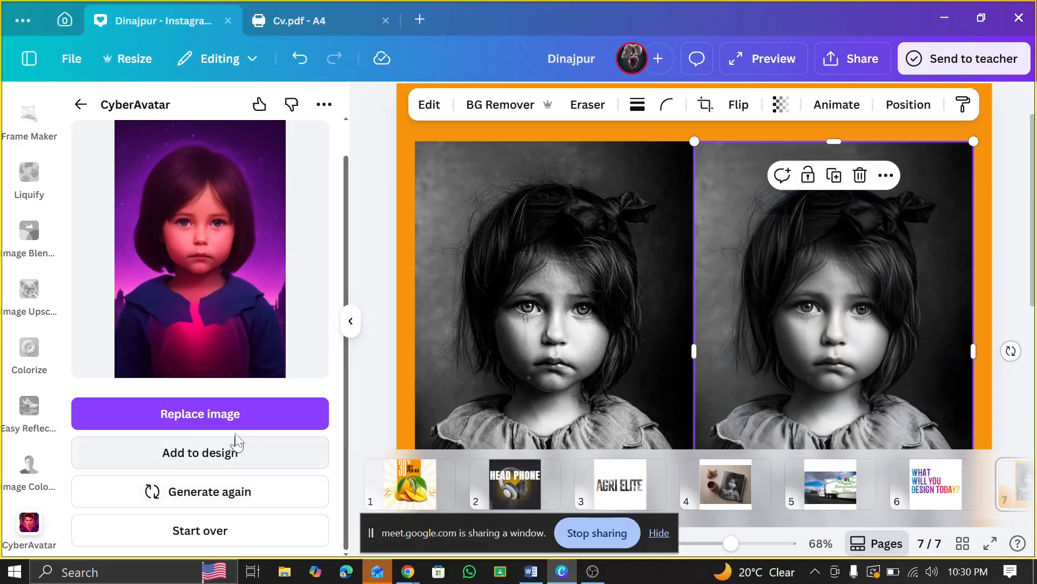
- Add the generated avatar to page 7 and drag it toward the upper left
click(216, 453)
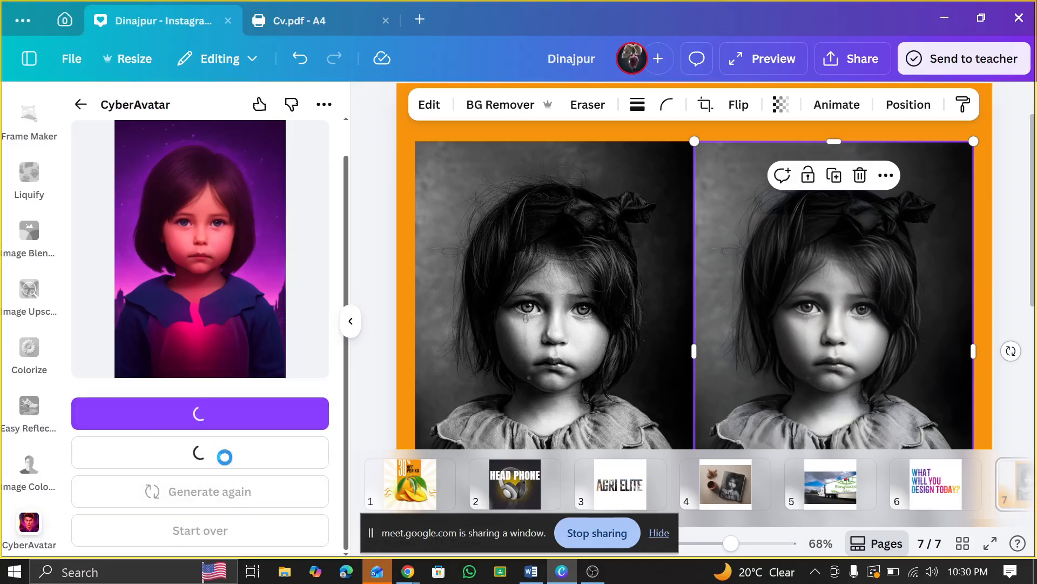
drag(671, 326, 593, 222)
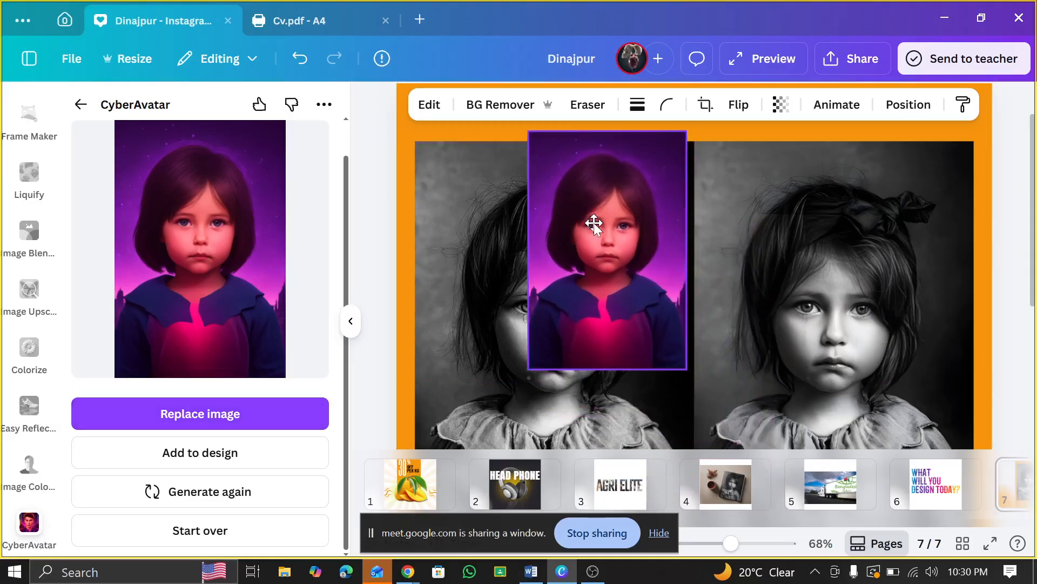
drag(688, 371, 793, 482)
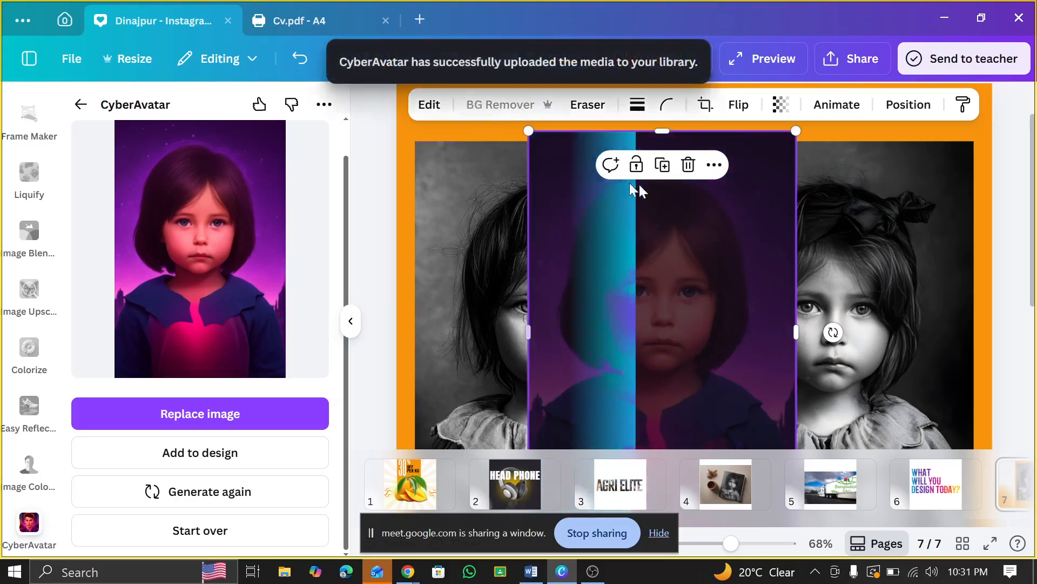
drag(625, 236, 652, 249)
scroll(657, 232, down, 2)
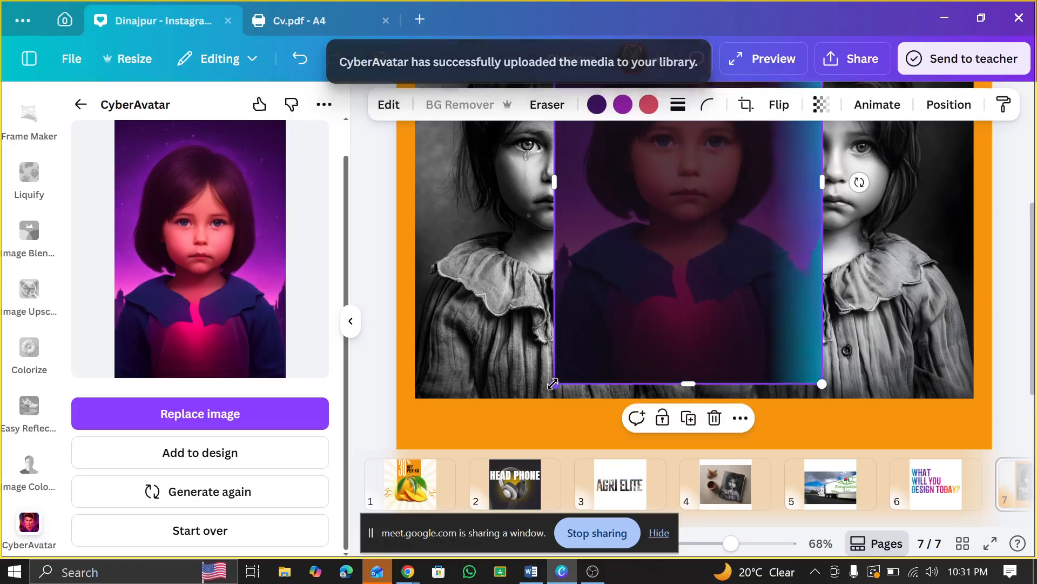
- Shrink the avatar and set it over the top-left of the left portrait
drag(556, 382, 625, 279)
scroll(692, 268, up, 2)
drag(692, 268, 451, 226)
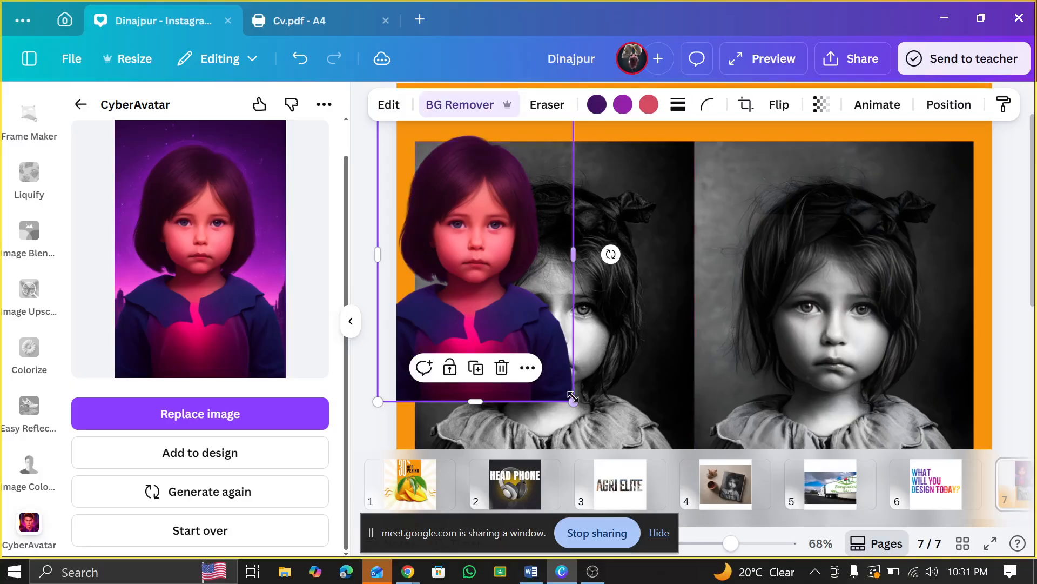
drag(575, 394, 471, 241)
drag(452, 192, 512, 196)
- Recolour the avatar's pink tones white, purple black, and the remaining purple white
click(649, 104)
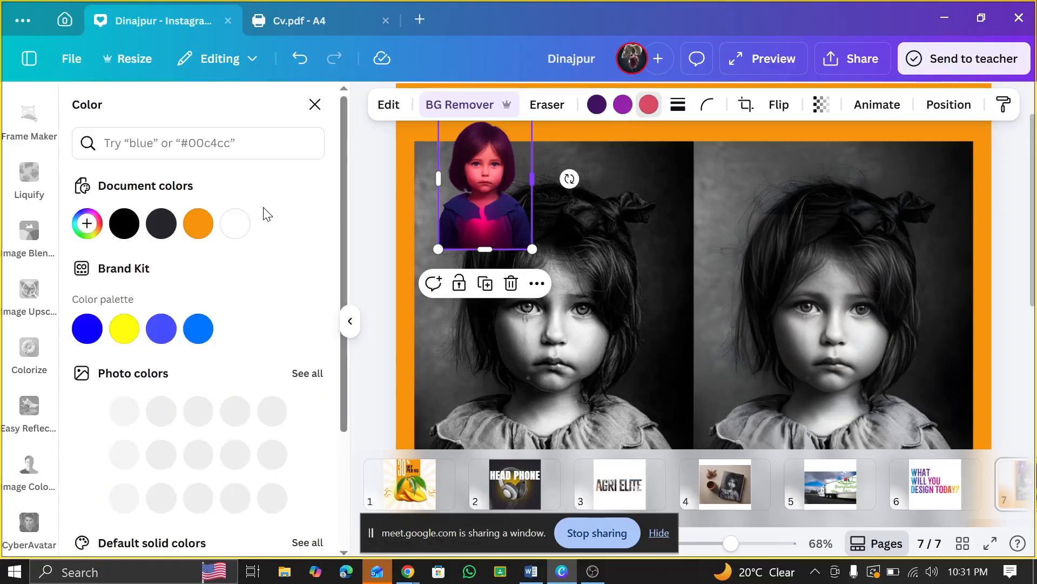
click(234, 224)
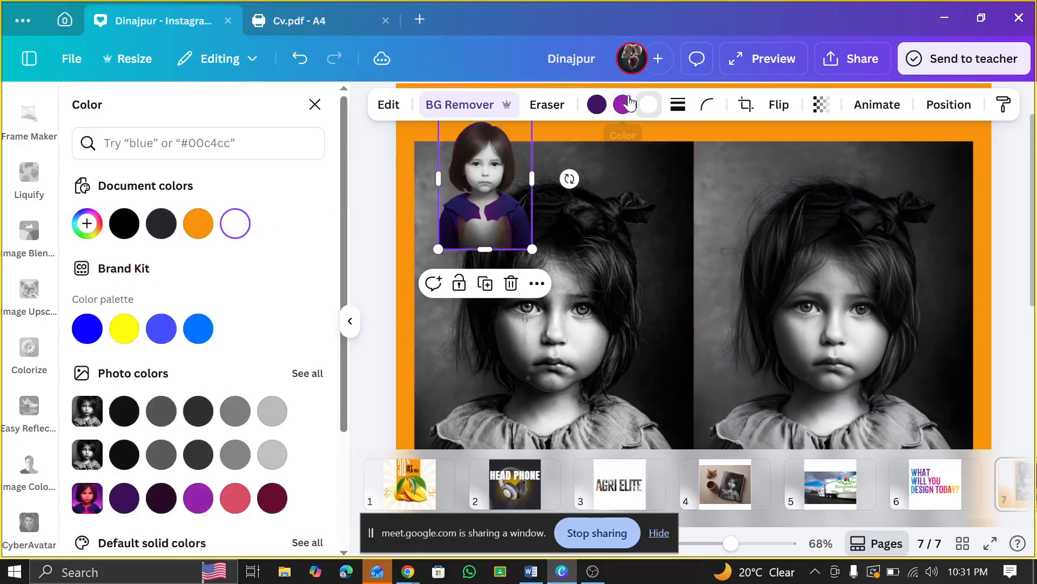
click(614, 106)
click(124, 224)
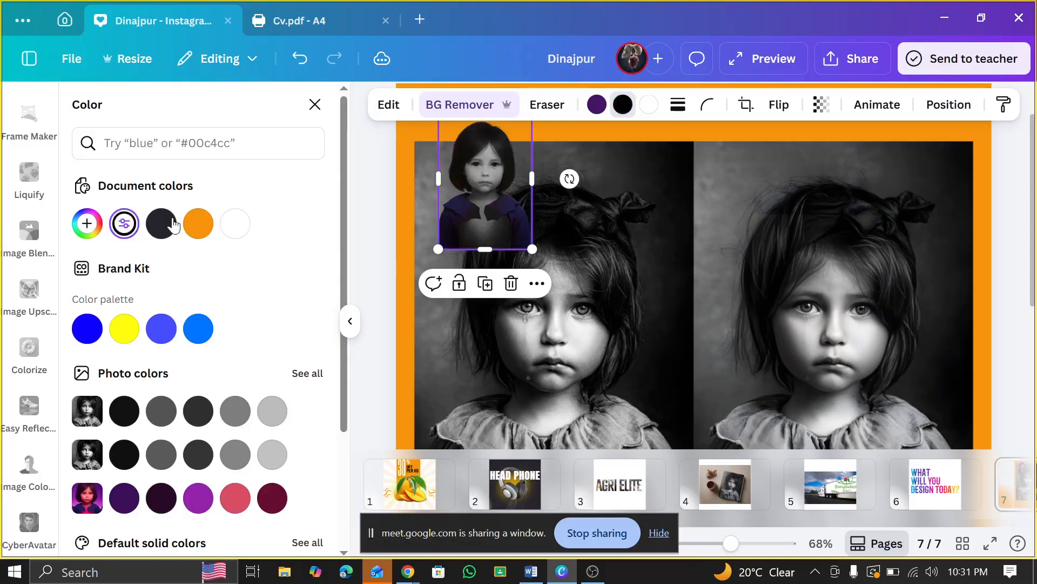
click(623, 104)
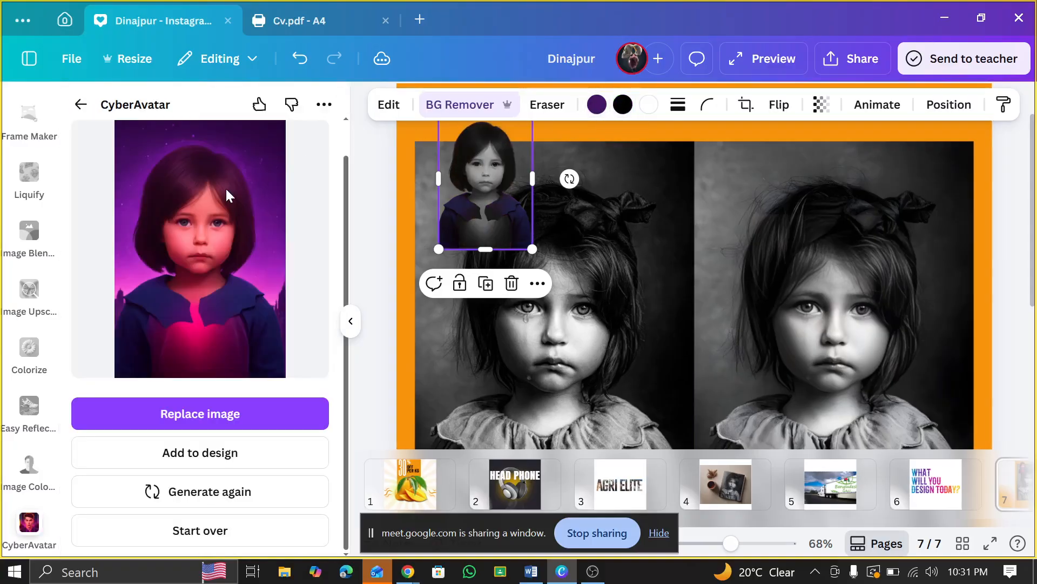
click(597, 104)
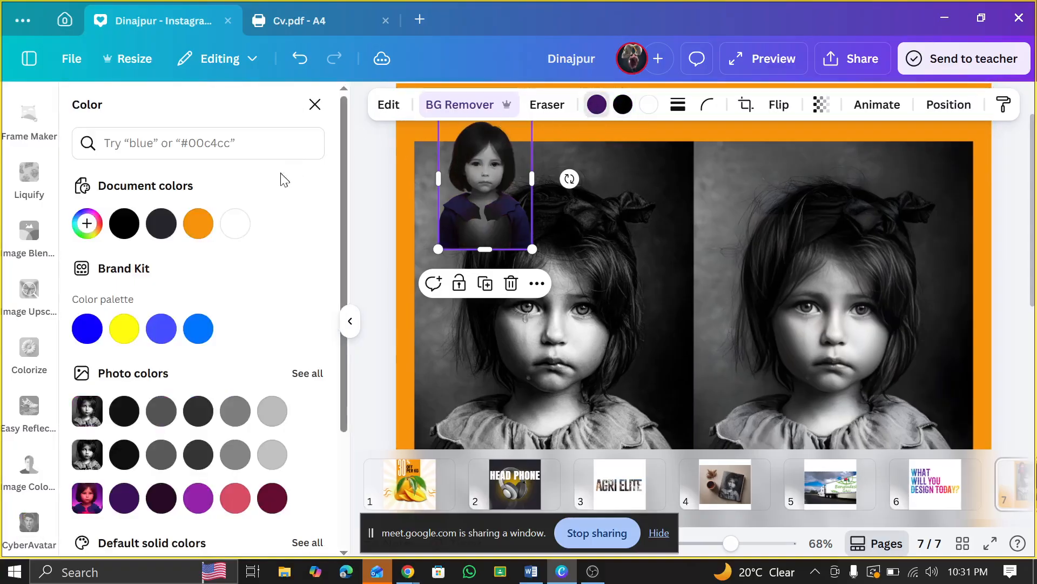
click(235, 223)
- Enlarge and reposition the greyscale avatar, then delete it from the page
drag(533, 249, 673, 473)
mouse_move(600, 346)
mouse_down()
mouse_move(531, 295)
mouse_move(607, 361)
mouse_move(585, 322)
mouse_move(597, 332)
mouse_up()
scroll(596, 331, down, 3)
scroll(591, 316, up, 2)
drag(585, 281, 671, 260)
scroll(540, 378, up, 2)
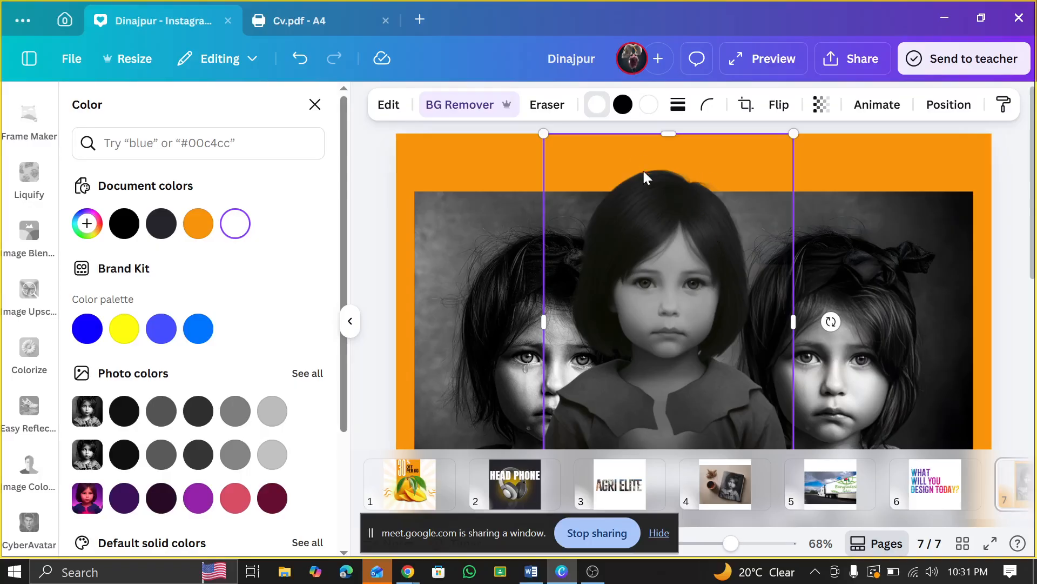
key(Delete)
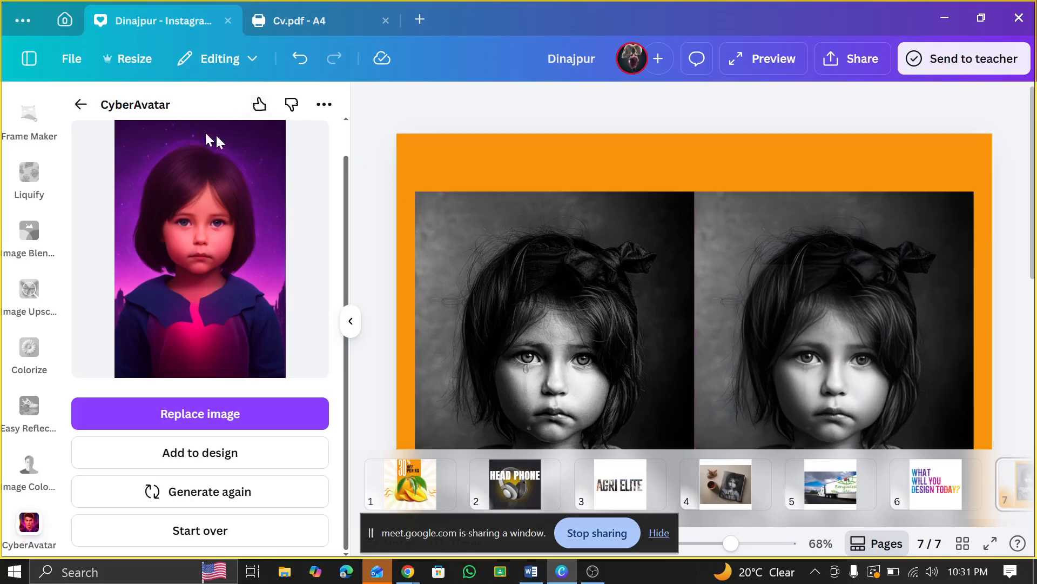
- Bring the Google Meet call to the front, then return to the Canva design
scroll(33, 297, up, 9)
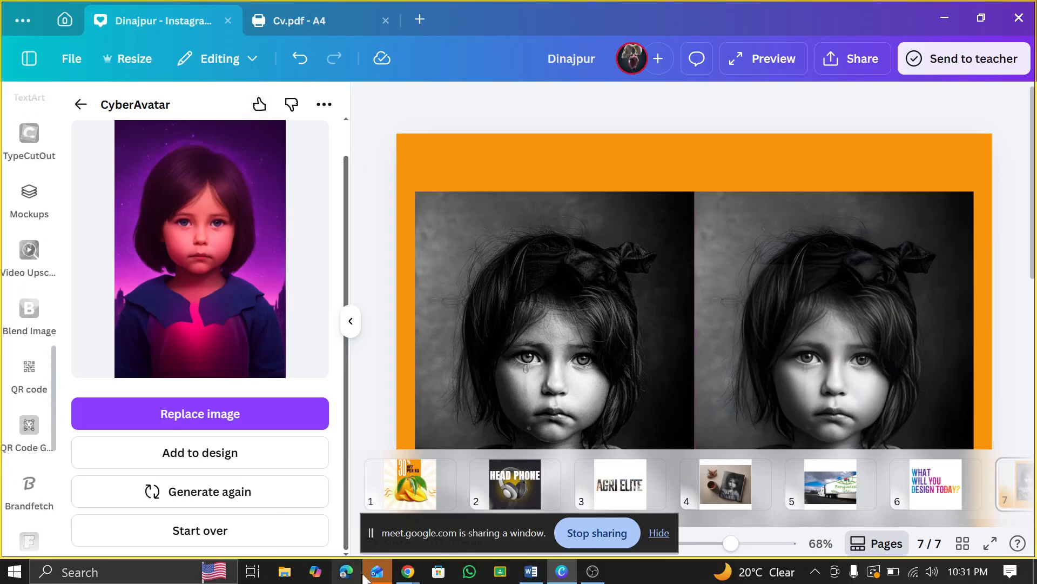
mouse_move(408, 577)
click(357, 508)
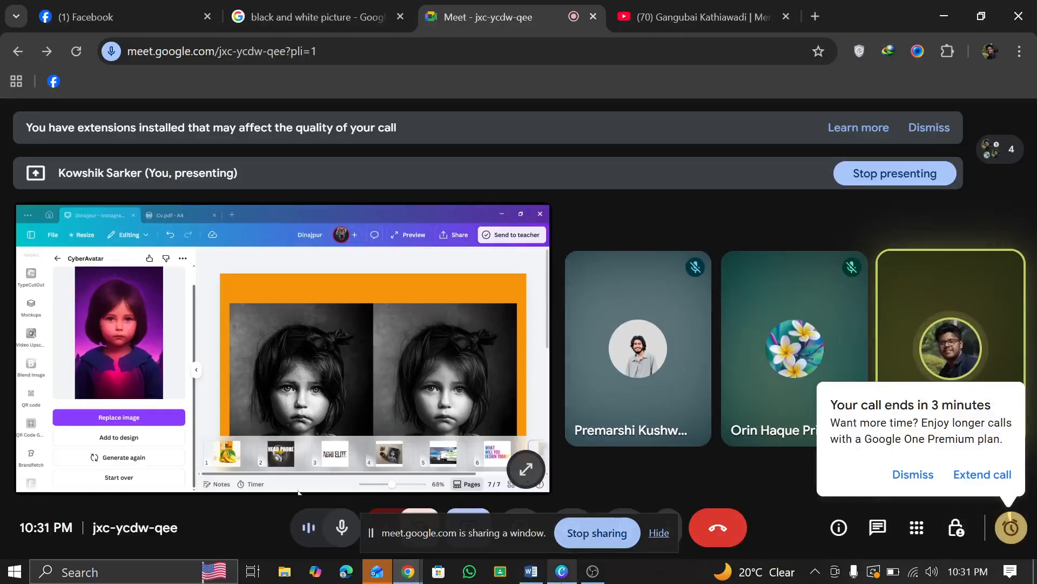
click(562, 571)
scroll(35, 216, up, 10)
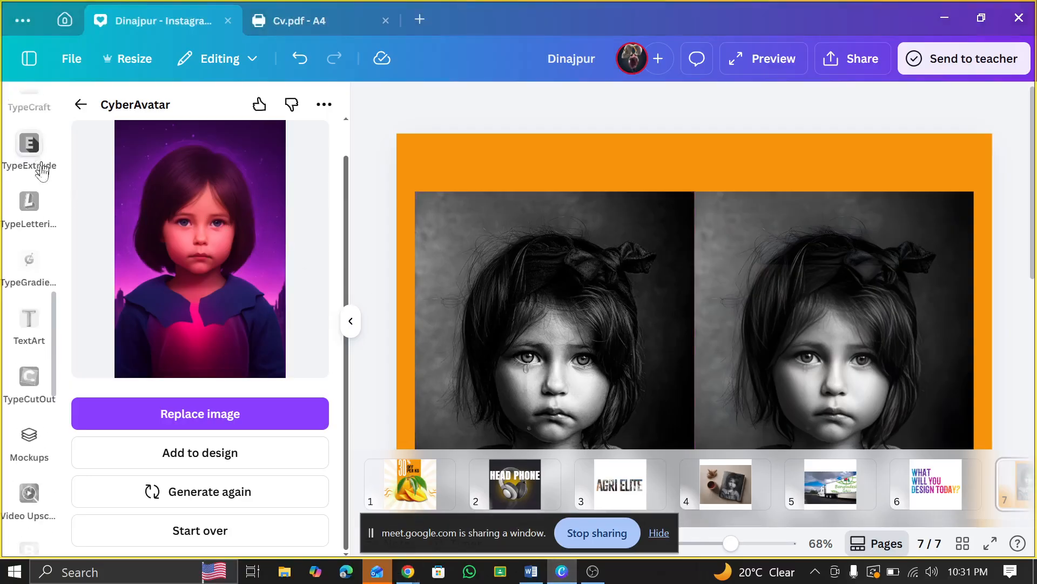
scroll(35, 216, up, 3)
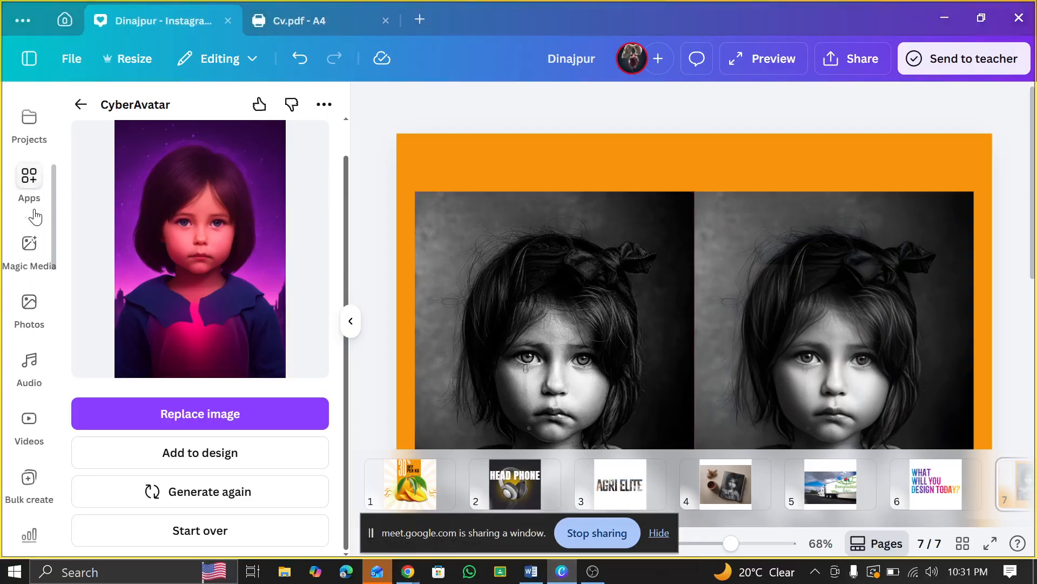
- Clear the cyber avatar search, search apps for 'magic morph' and open Magic Morph
click(30, 178)
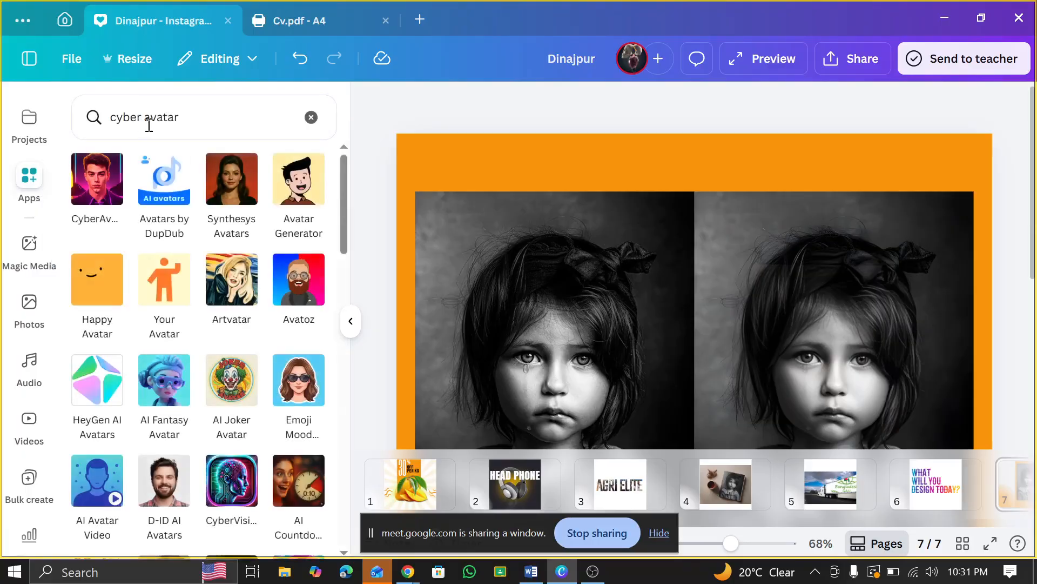
click(310, 115)
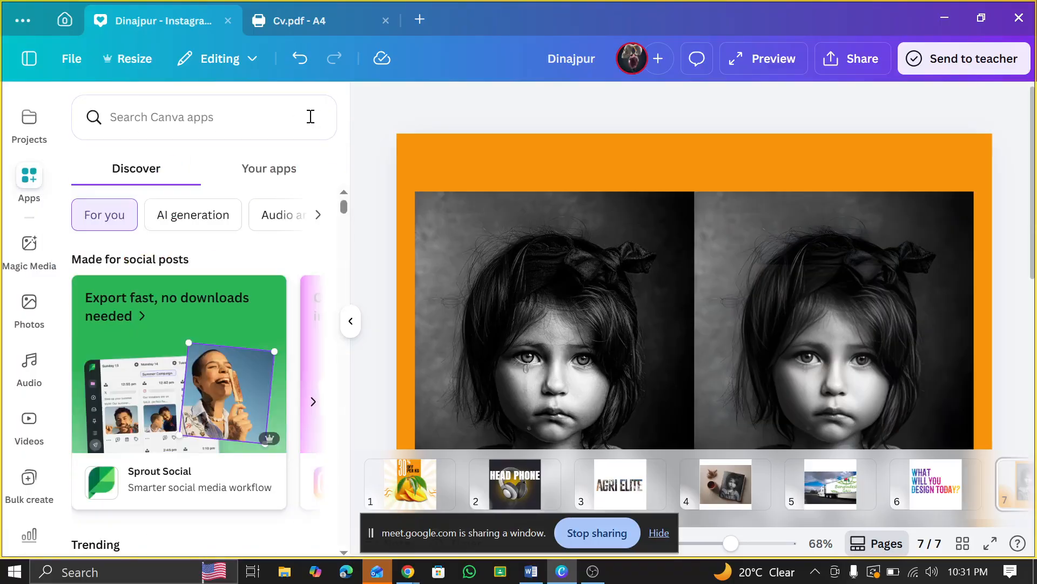
click(212, 115)
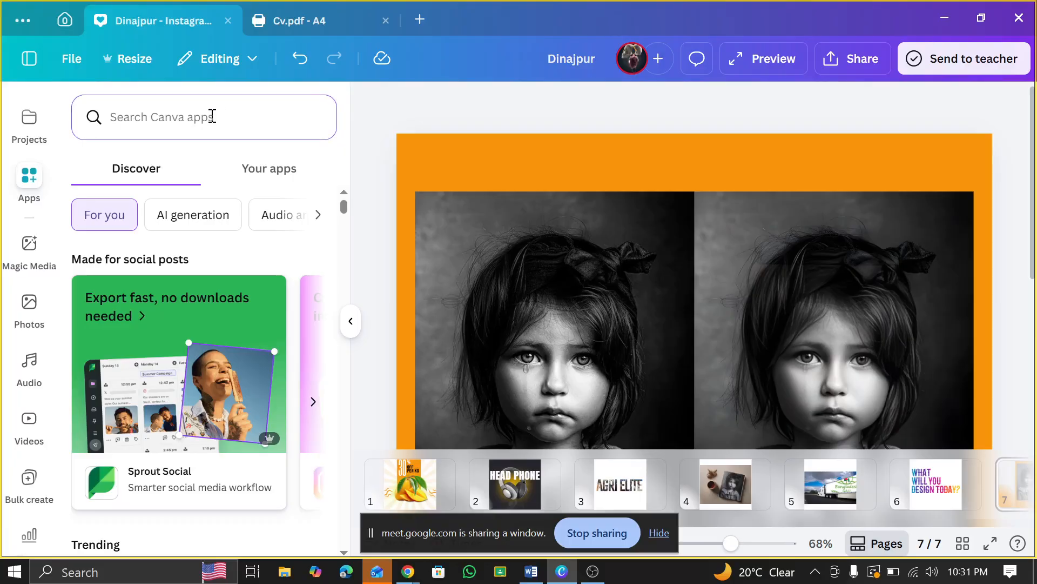
text(magic)
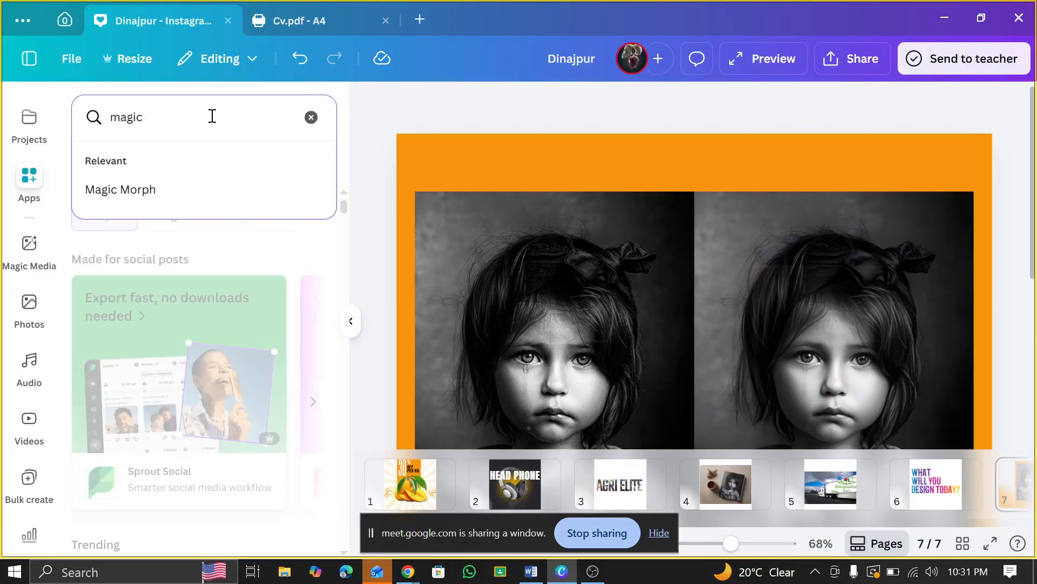
text( morph)
key(Return)
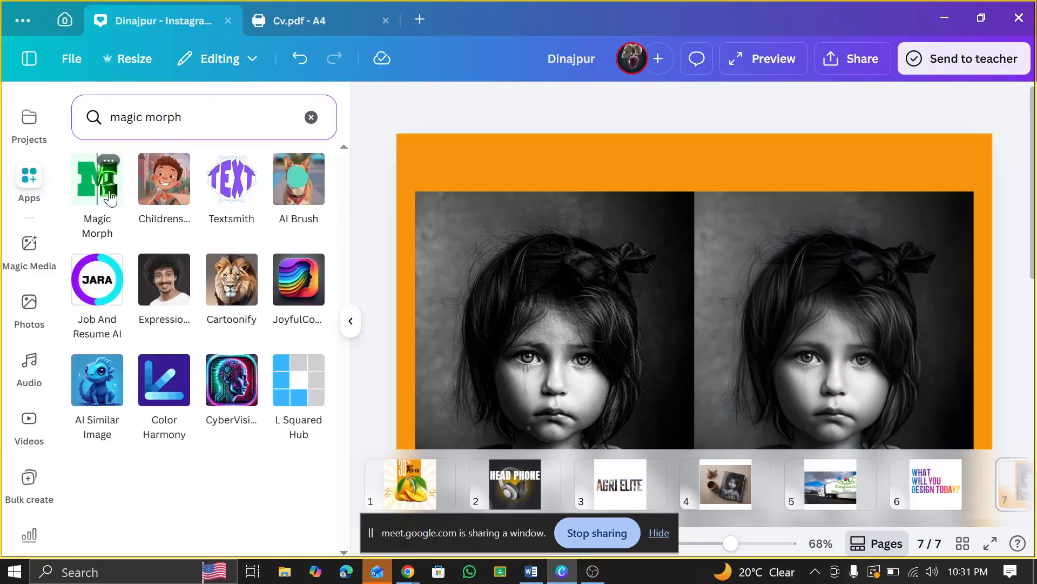
click(111, 177)
scroll(192, 414, down, 1)
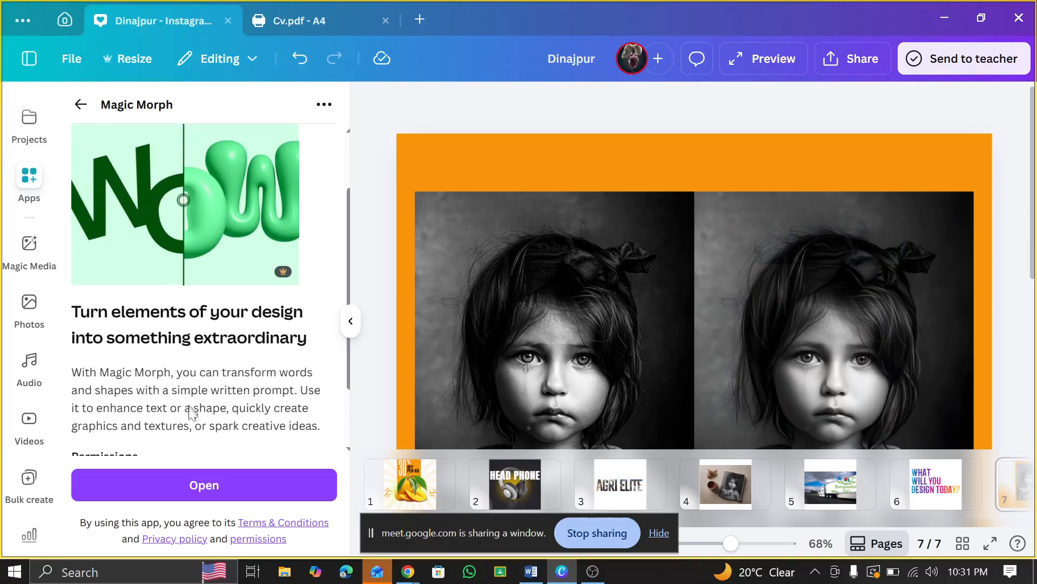
click(186, 485)
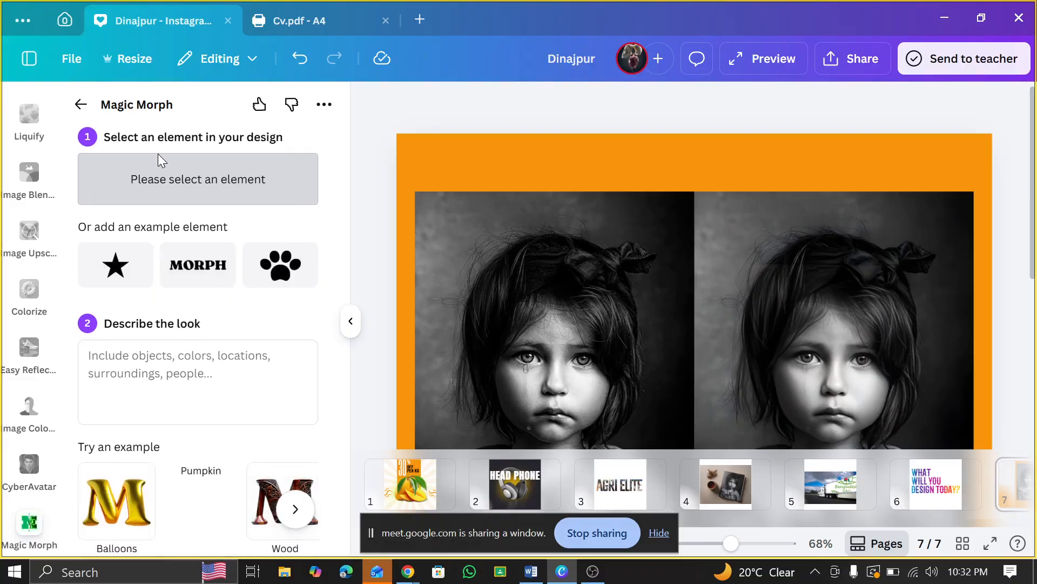
- Go to the page 2 headphone poster and select the HEAD PHONE text
scroll(186, 342, down, 1)
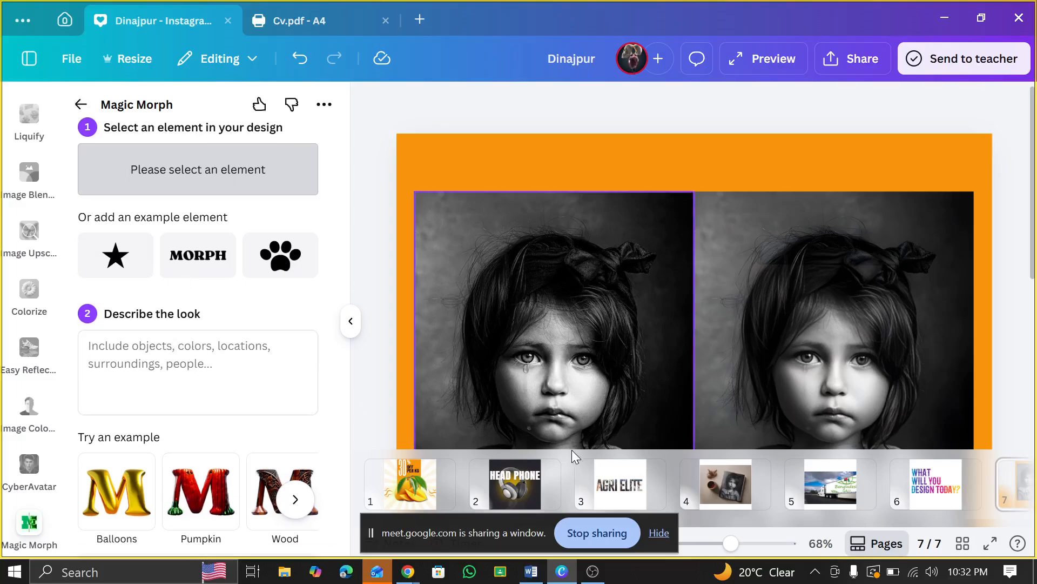
click(611, 476)
click(554, 475)
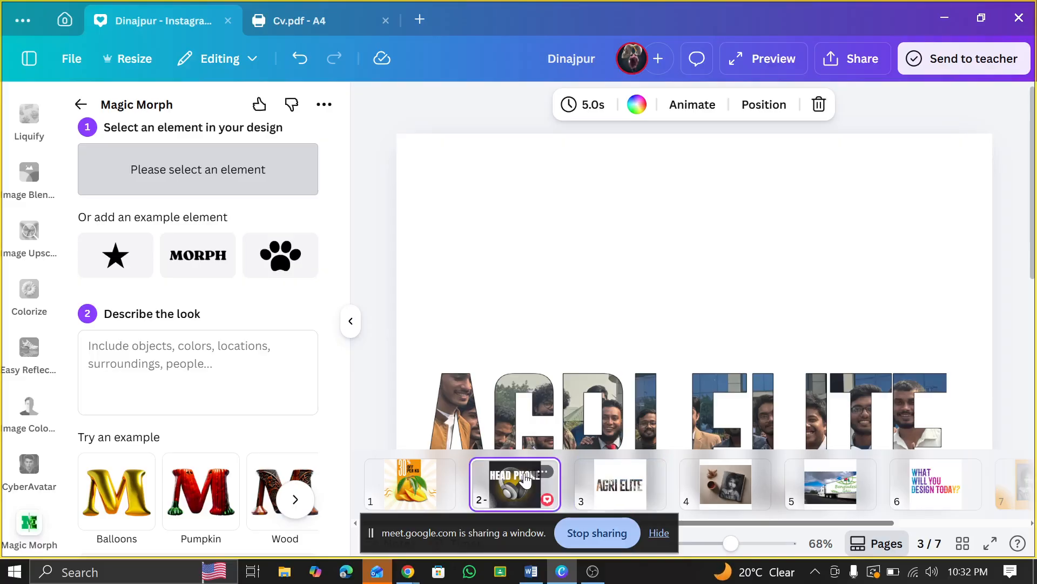
click(567, 326)
click(564, 330)
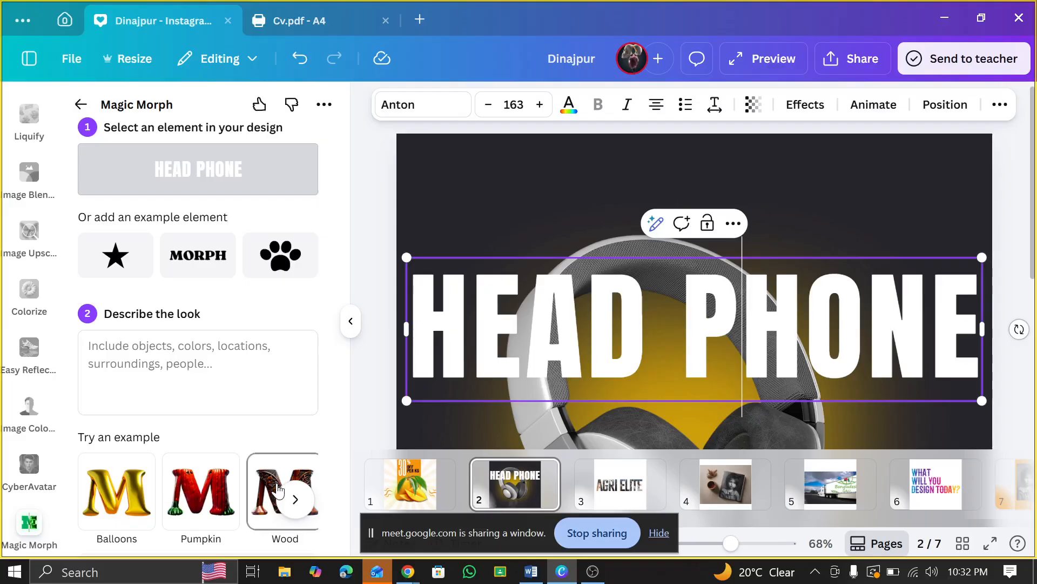
- Choose the Pumpkin example look ('Halloween pumpkin') and generate the morph
click(298, 503)
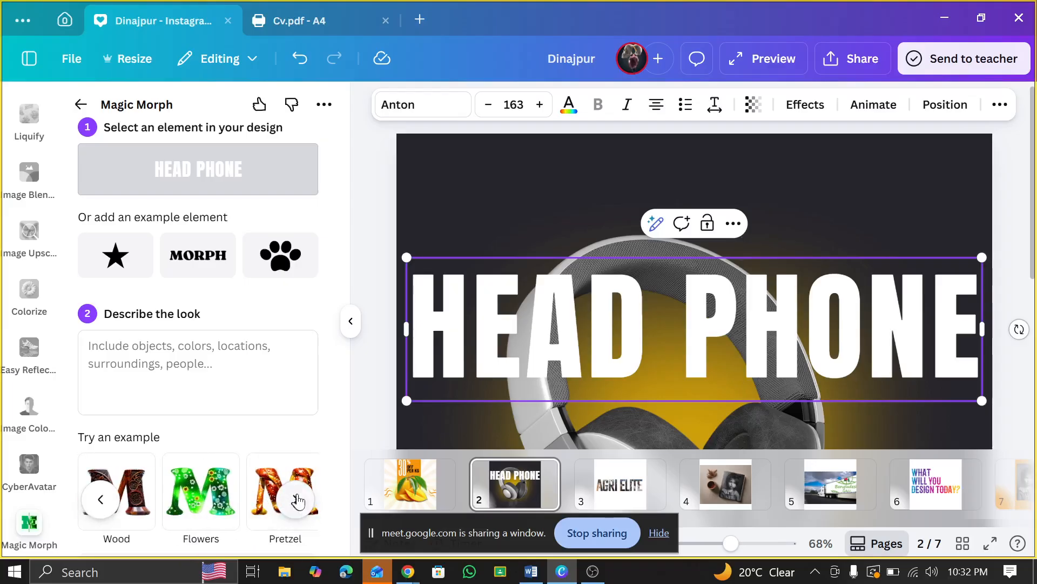
click(296, 500)
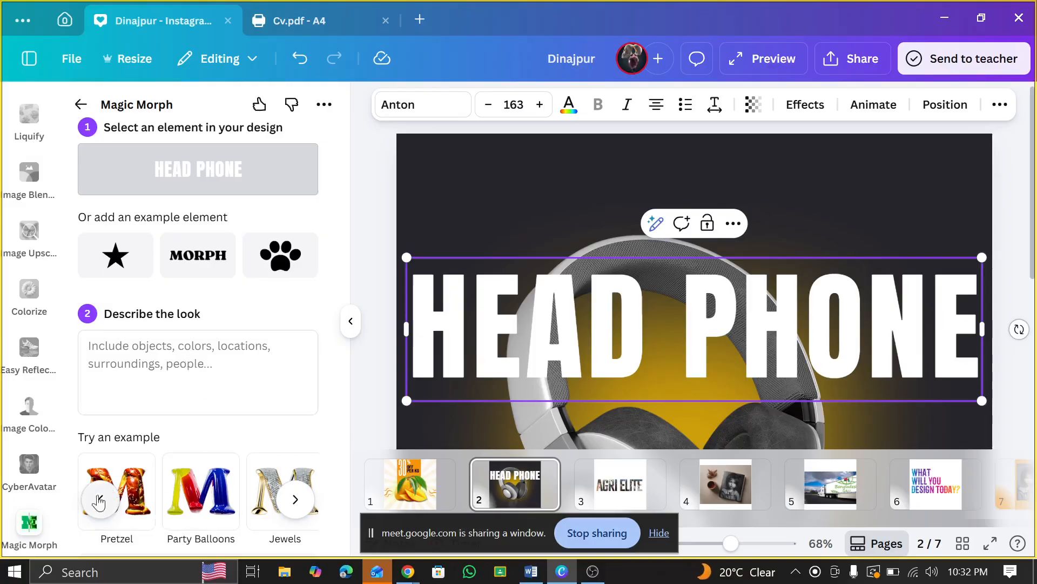
click(98, 501)
click(99, 501)
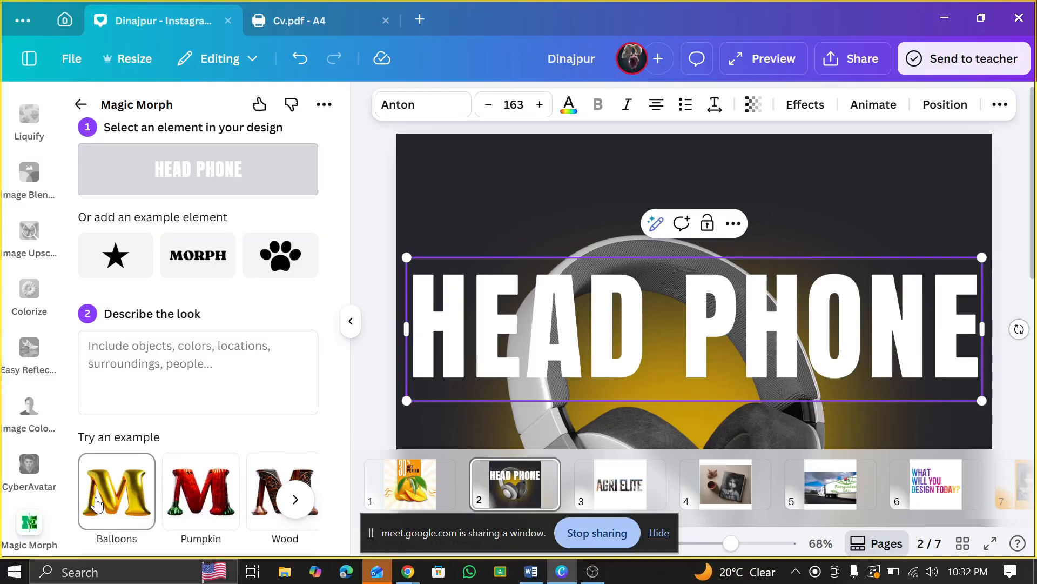
click(98, 501)
click(218, 466)
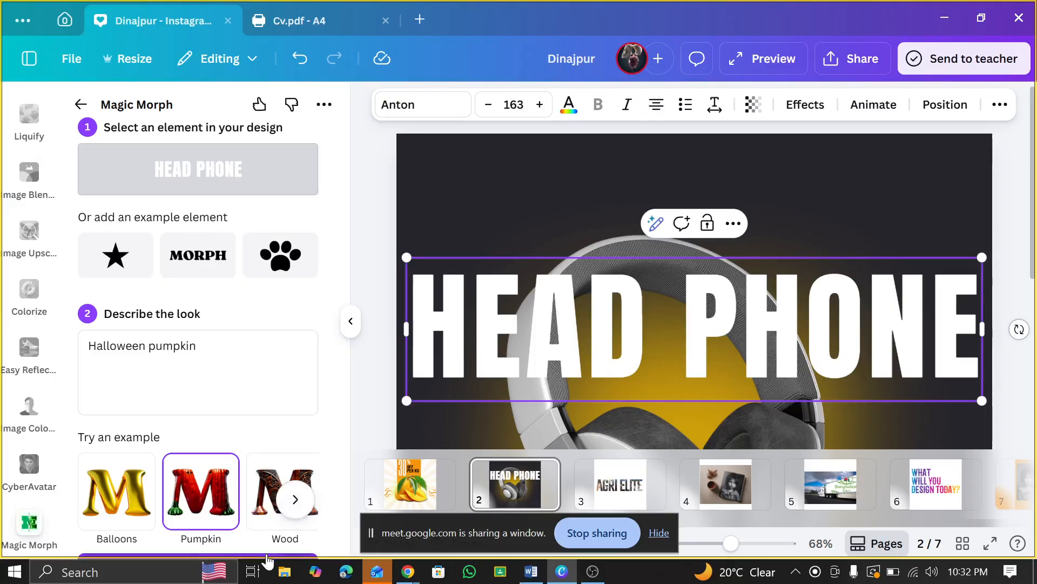
click(265, 556)
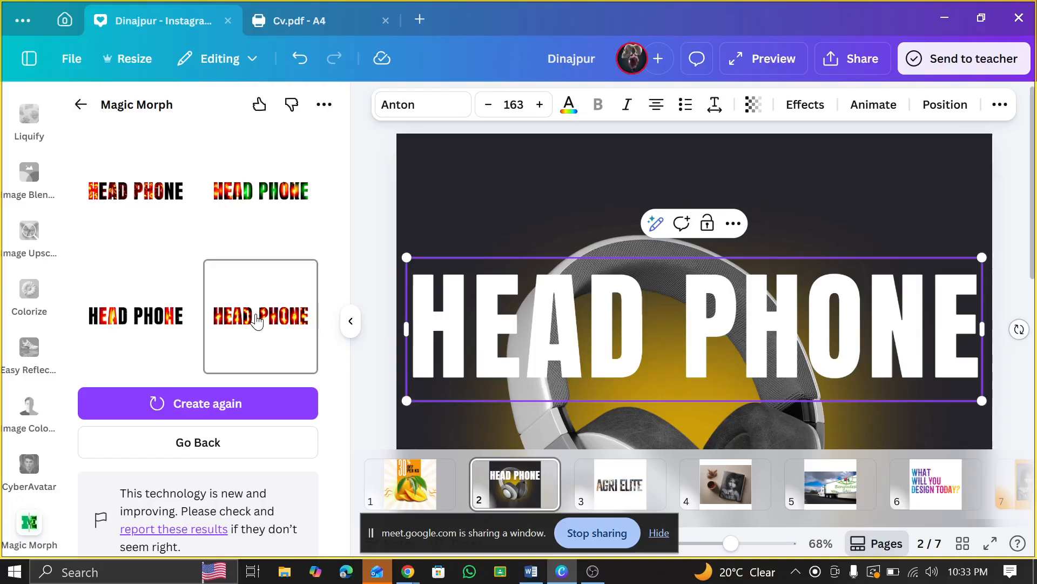
- Insert the fourth pumpkin-style HEAD PHONE variation into page 2
click(263, 321)
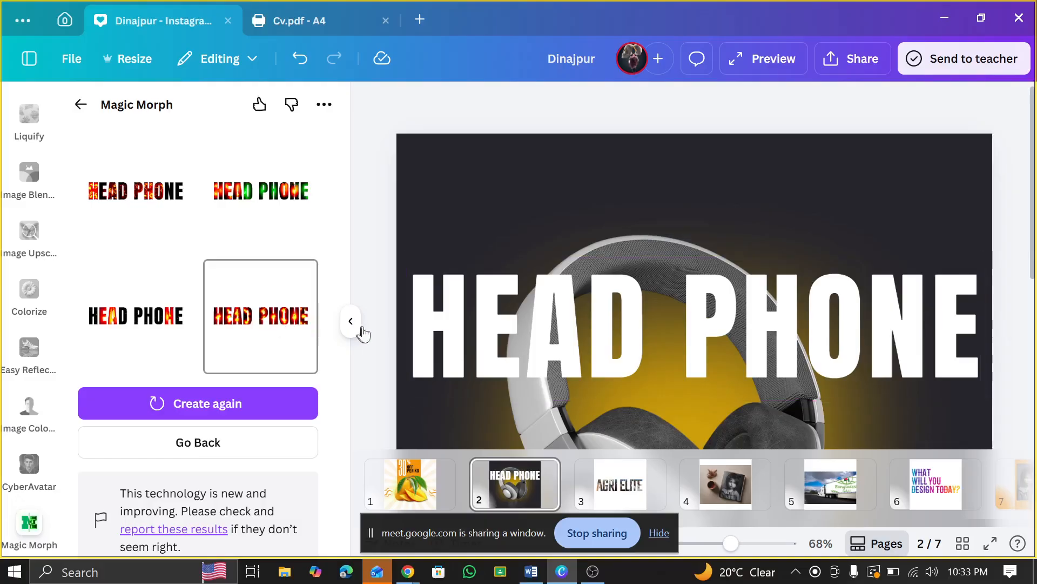
- Move the fiery HEAD PHONE copy above the white title and enlarge it
drag(639, 420, 292, 380)
drag(532, 286, 685, 241)
drag(409, 323, 347, 333)
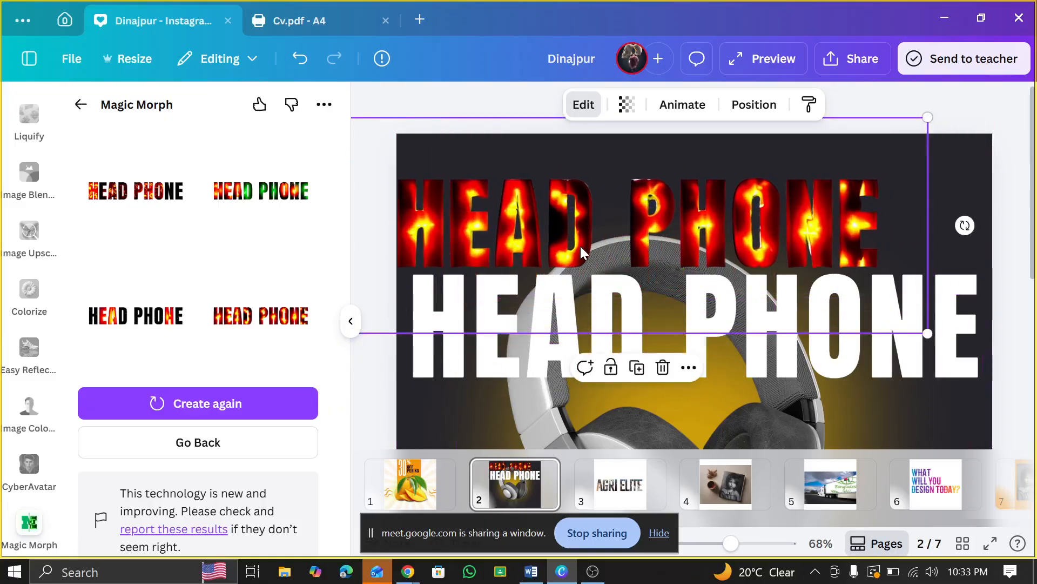
drag(580, 246, 641, 236)
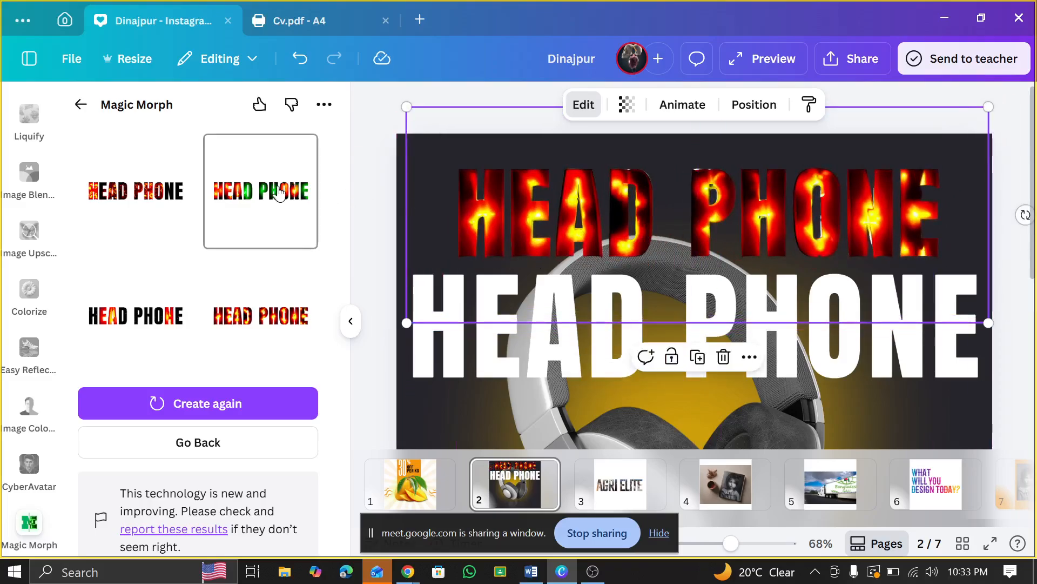
scroll(592, 211, down, 5)
scroll(591, 217, up, 5)
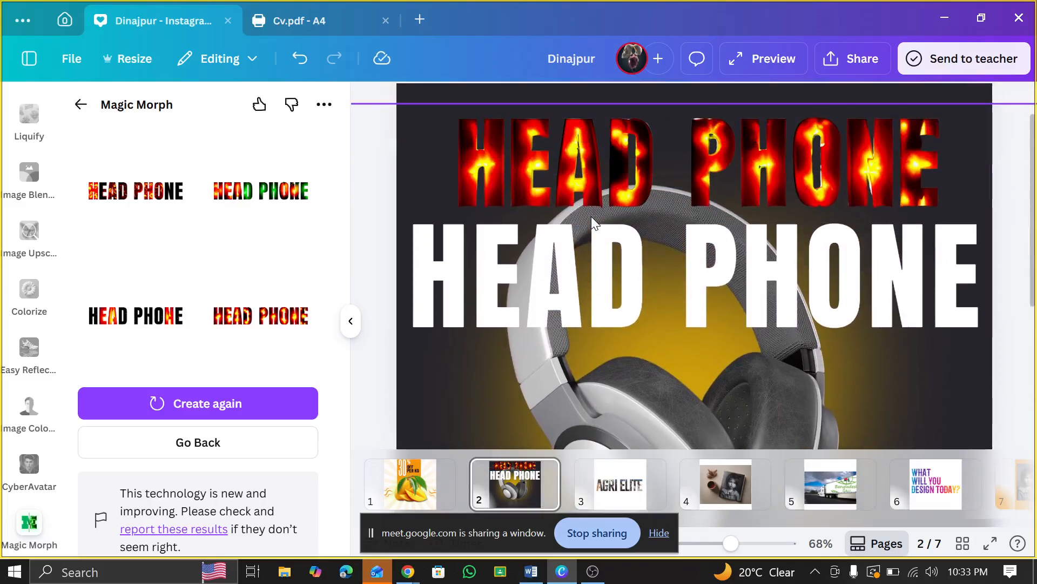
- Add the second Magic Morph result, widen it and position it below the white title
click(311, 232)
scroll(621, 330, down, 2)
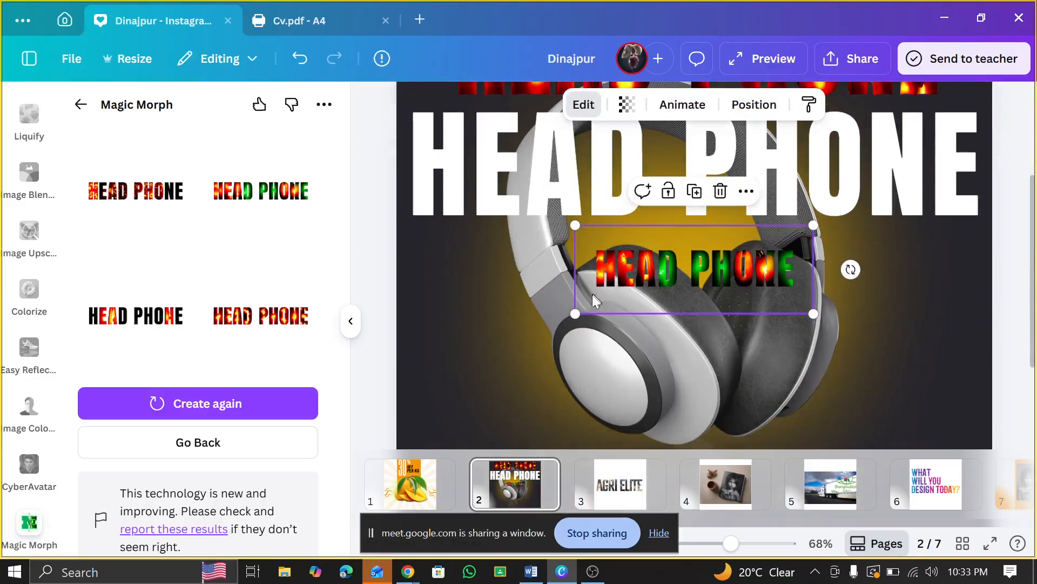
drag(573, 315, 406, 409)
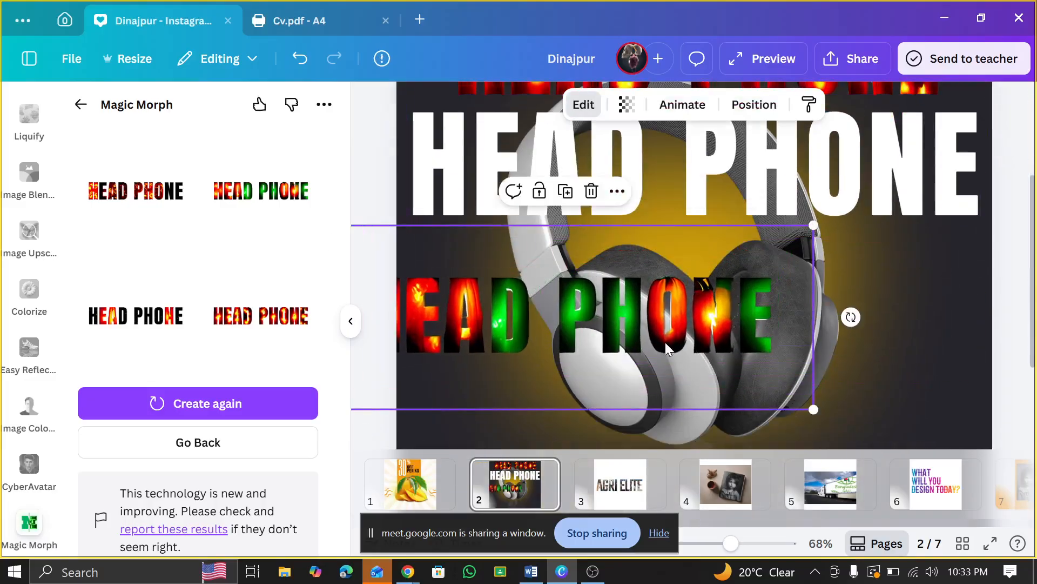
drag(721, 359, 755, 328)
drag(904, 378, 1029, 432)
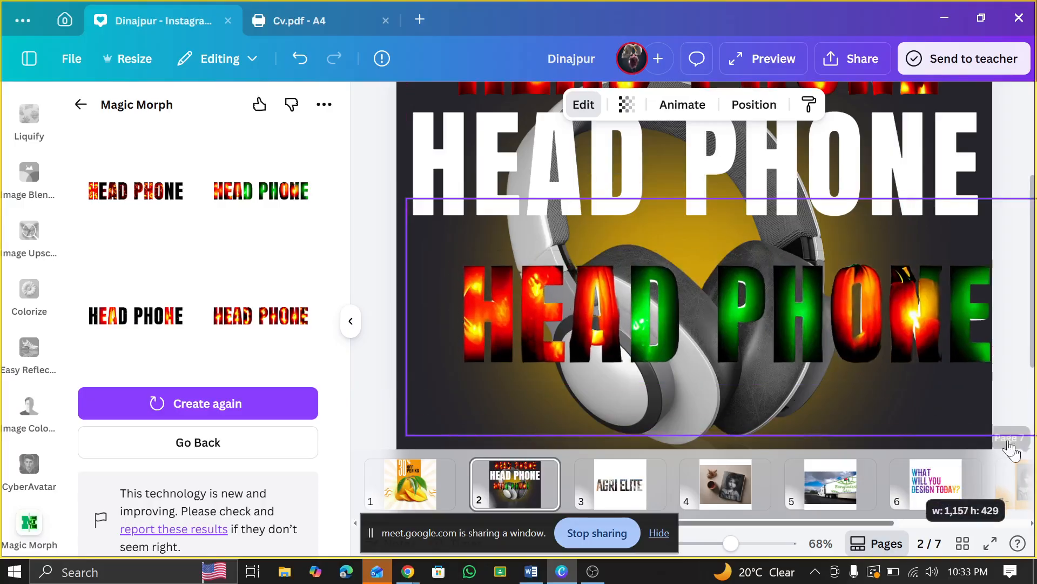
drag(847, 337, 805, 312)
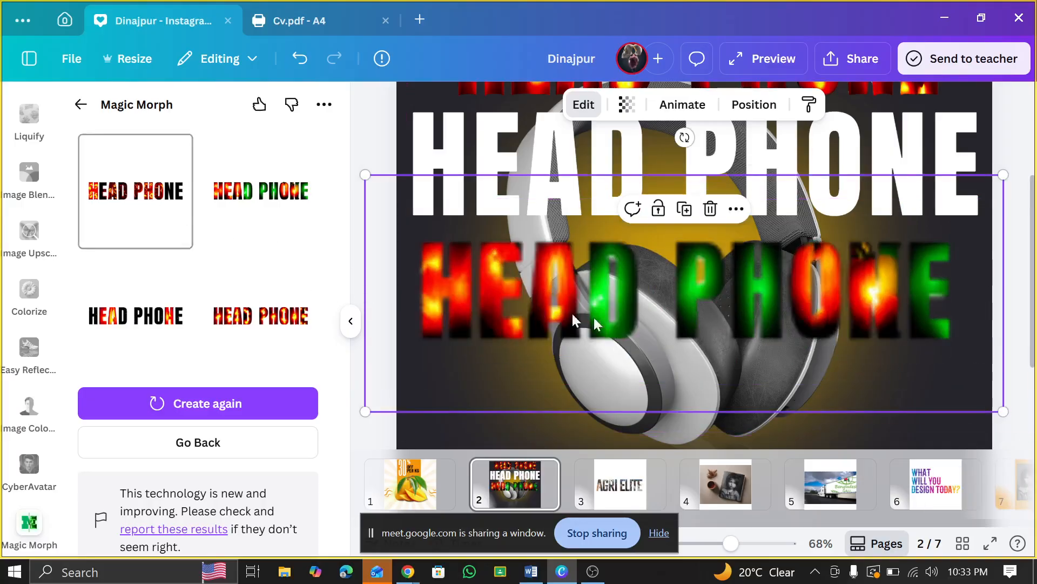
scroll(612, 322, up, 3)
- Enlarge the small new HEAD PHONE copy and place it at the bottom of the stack
click(724, 392)
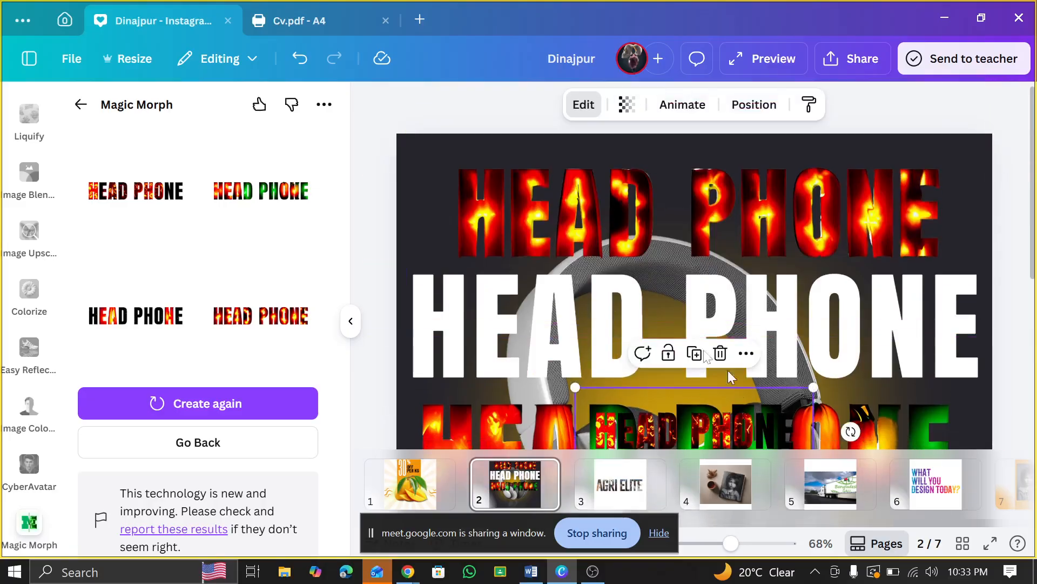
scroll(760, 374, down, 4)
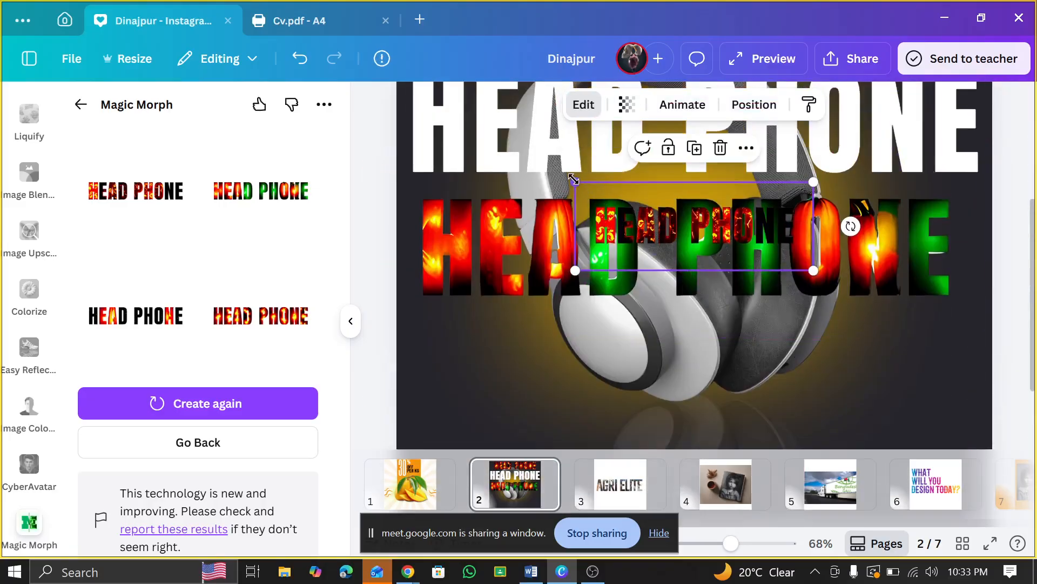
drag(576, 182, 325, 89)
drag(670, 205, 706, 399)
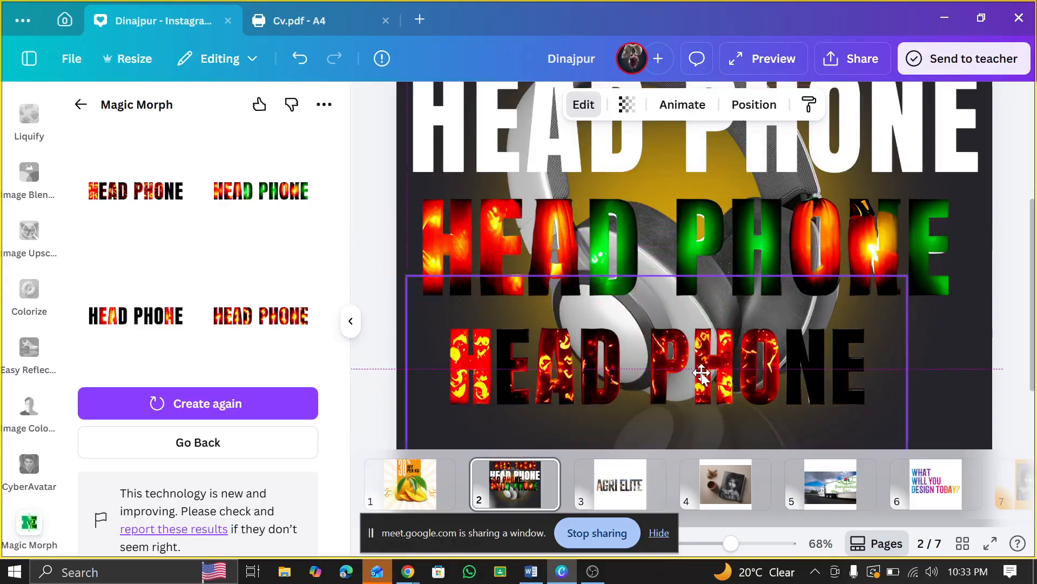
drag(894, 278, 981, 248)
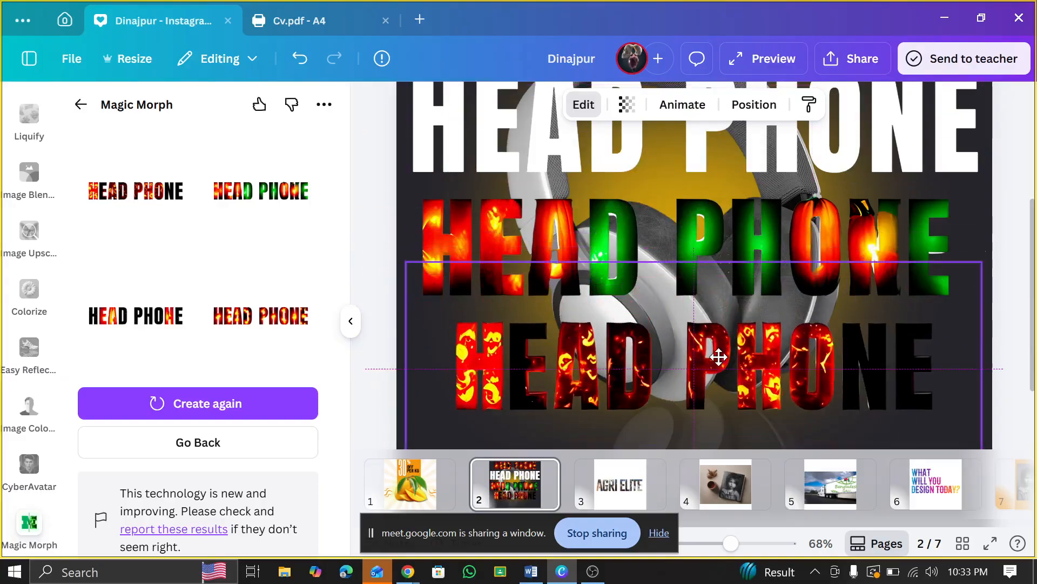
ctrl+scroll(621, 348, down, 2)
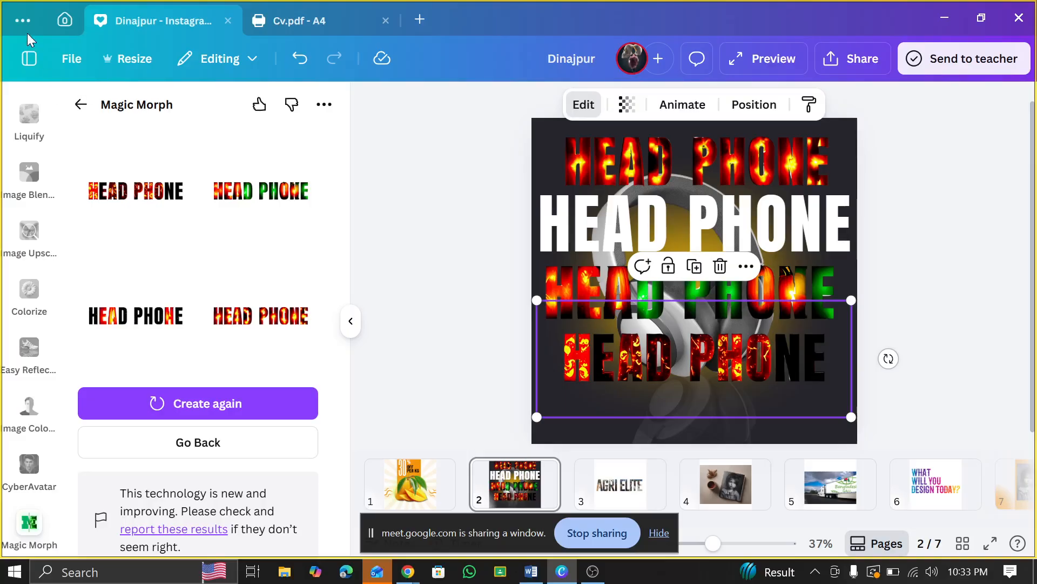
- Leave Magic Morph and search the apps for 'enhancer'
click(81, 105)
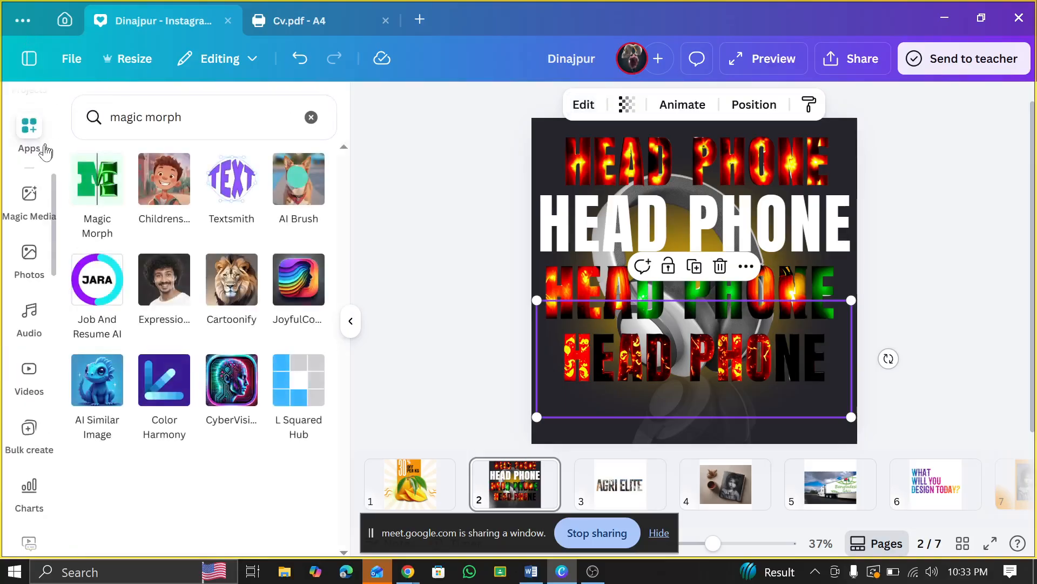
scroll(42, 152, up, 4)
scroll(41, 179, down, 3)
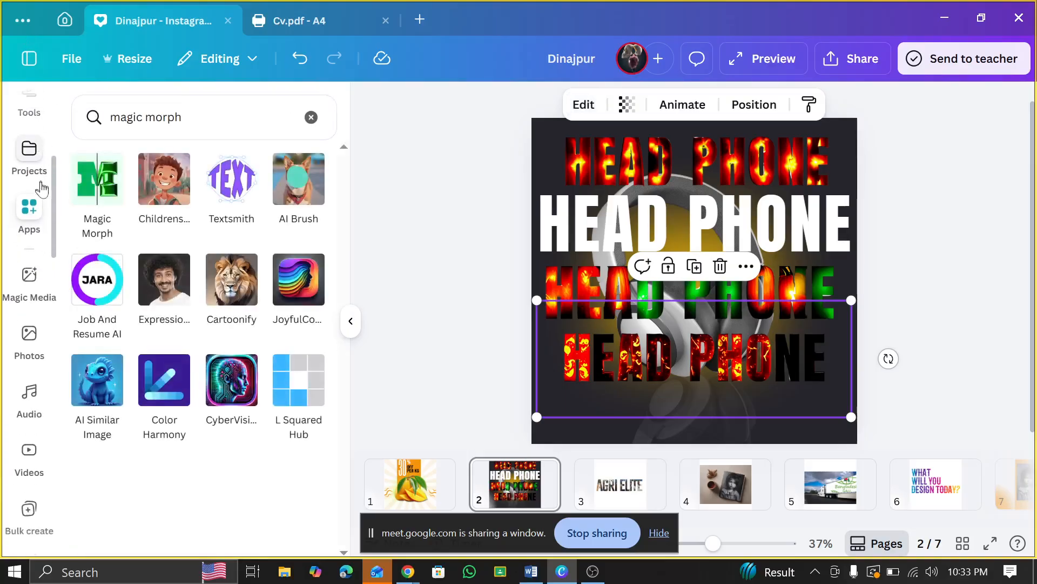
click(312, 117)
text(e)
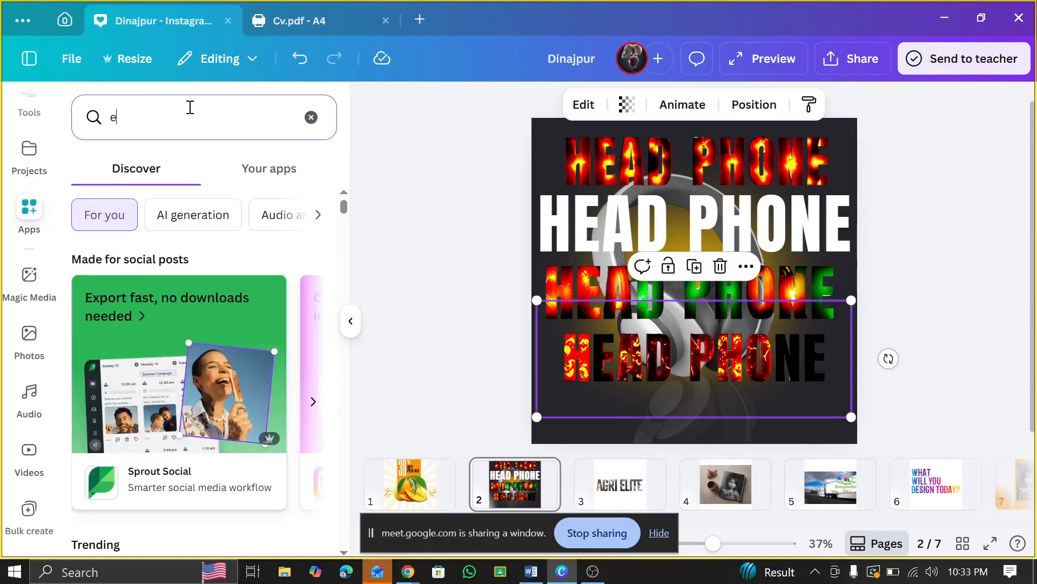
text(nhancer)
key(Return)
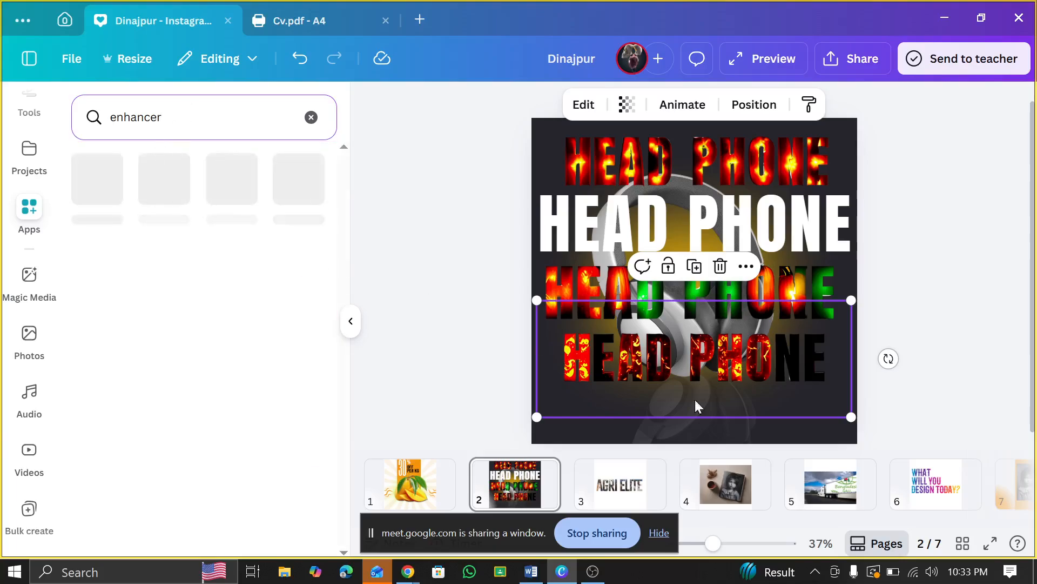
- Select page 7 with the girl photos, launch Enhancer, then bring the Google Meet window forward
click(725, 483)
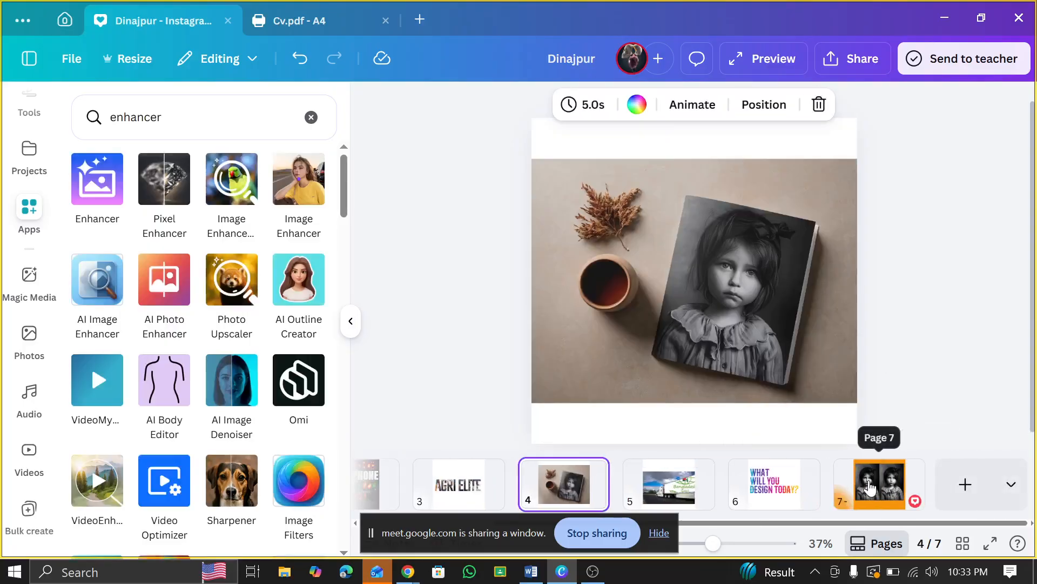
click(919, 493)
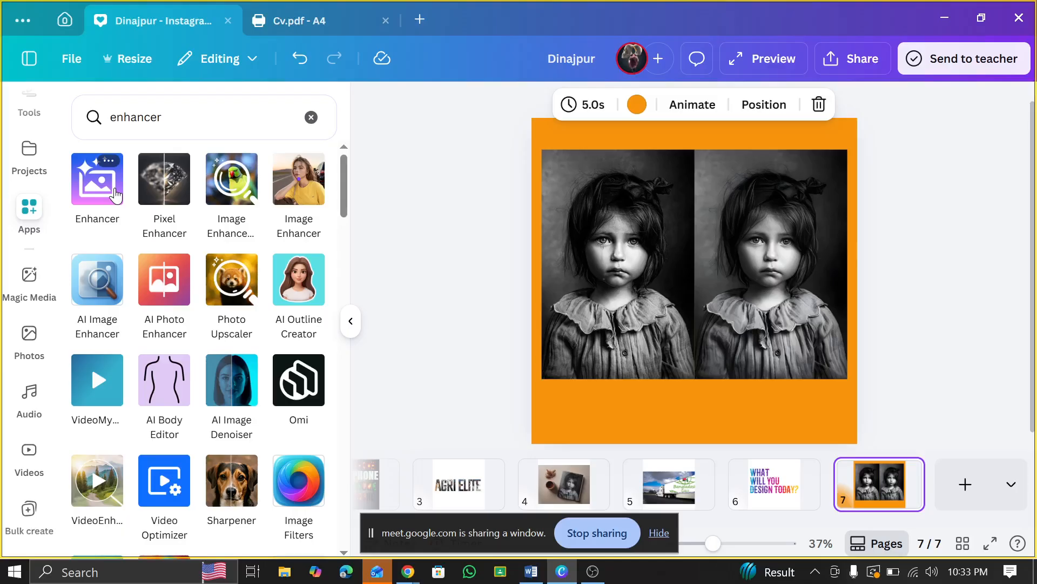
click(115, 194)
click(208, 484)
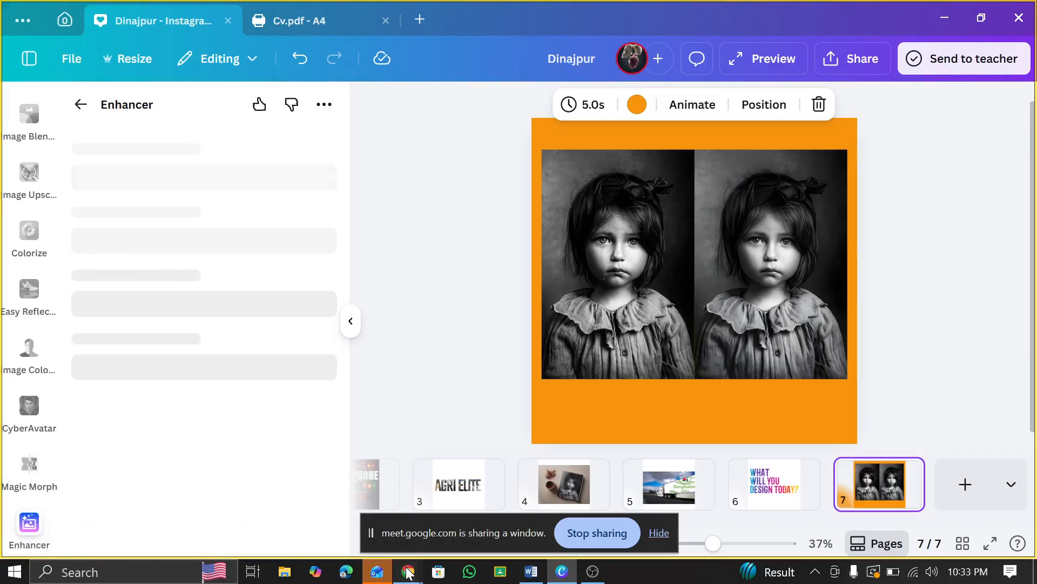
mouse_move(408, 562)
click(319, 491)
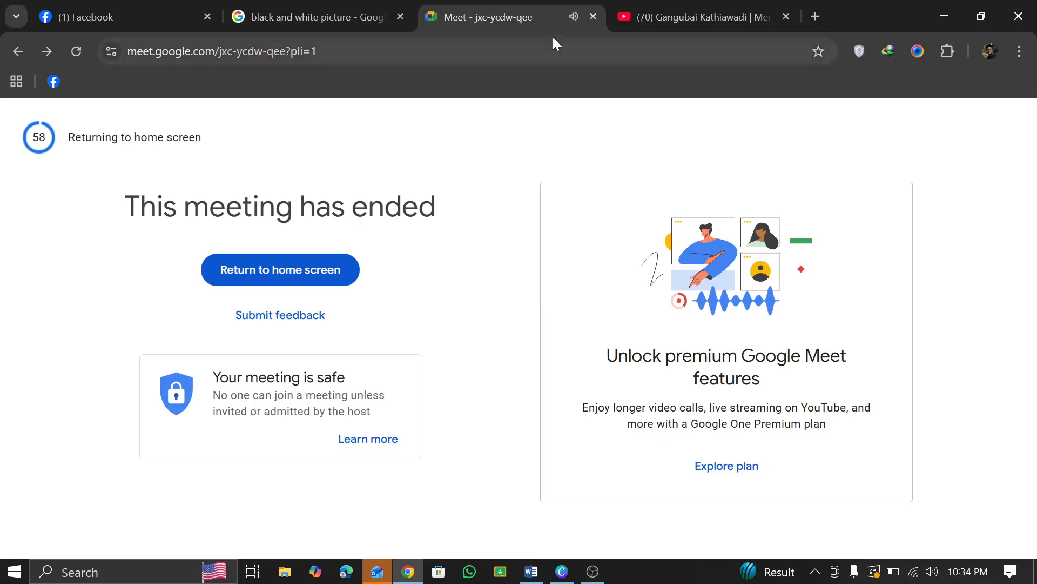
- Open a new browser tab and go to the Google Meet home page at meet.google.com/landing
click(815, 17)
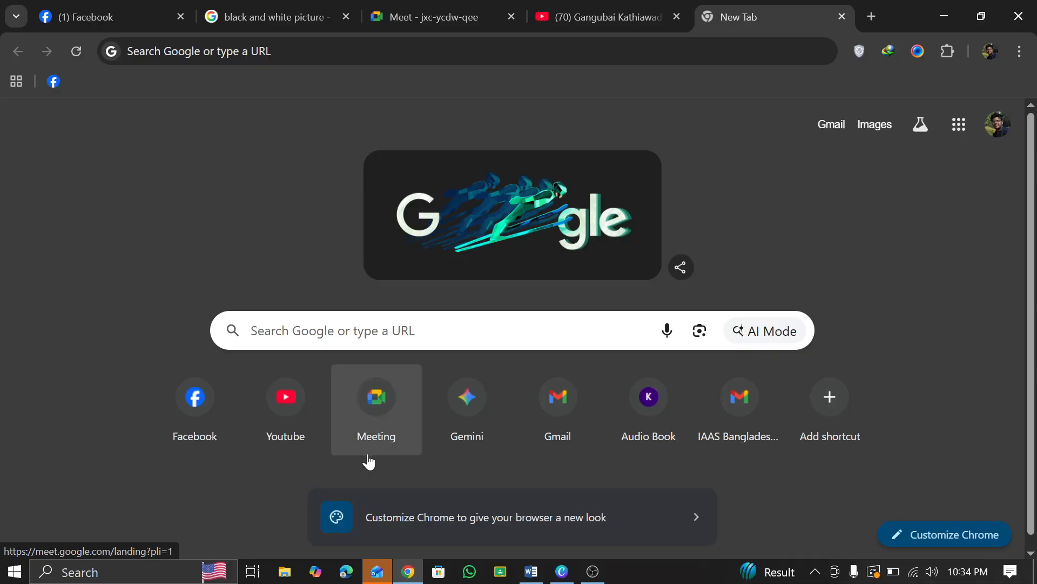
click(369, 446)
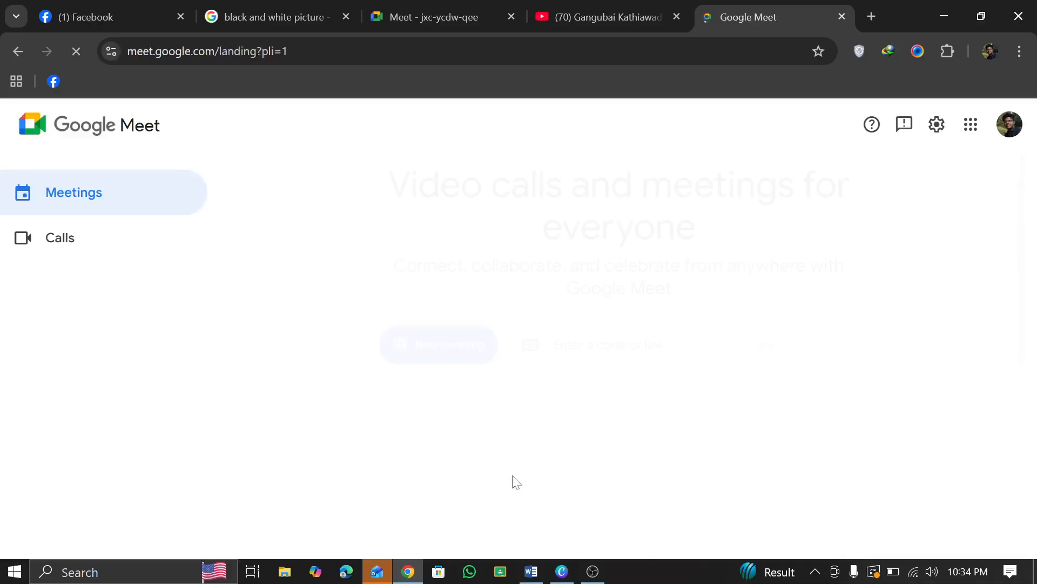